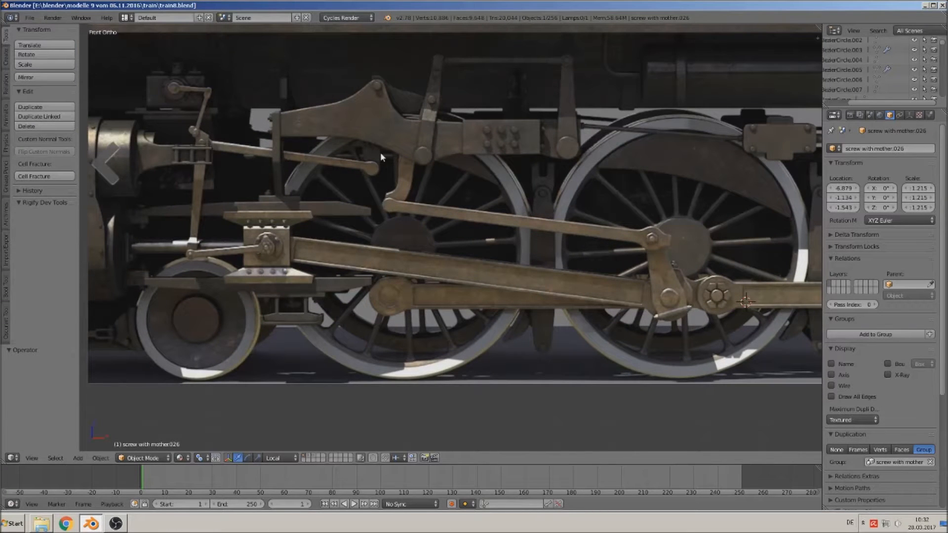
Place the 3D cursor on the round pin at the hanging lever's lower end and add a cylinder with 24 vertices
shift+middle_drag(381, 152, 407, 258)
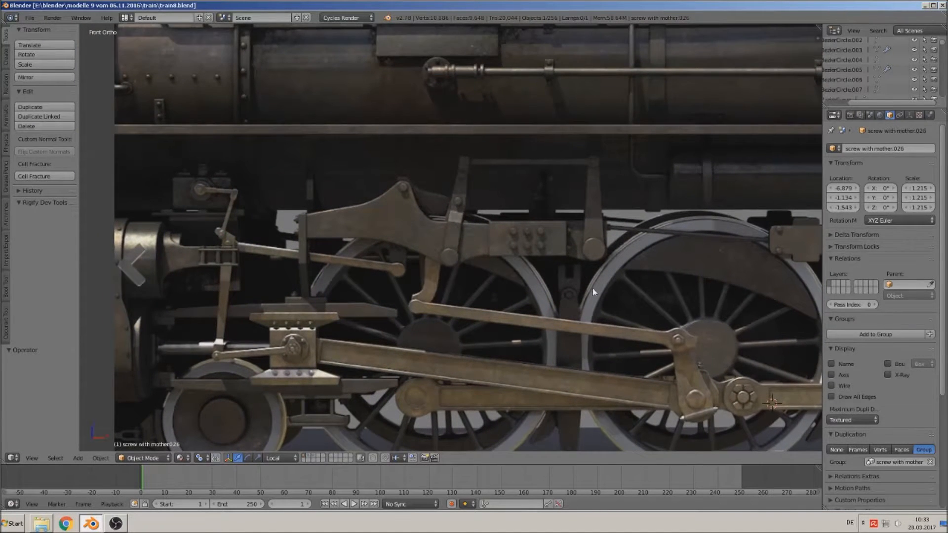
shift+middle_drag(600, 294, 429, 255)
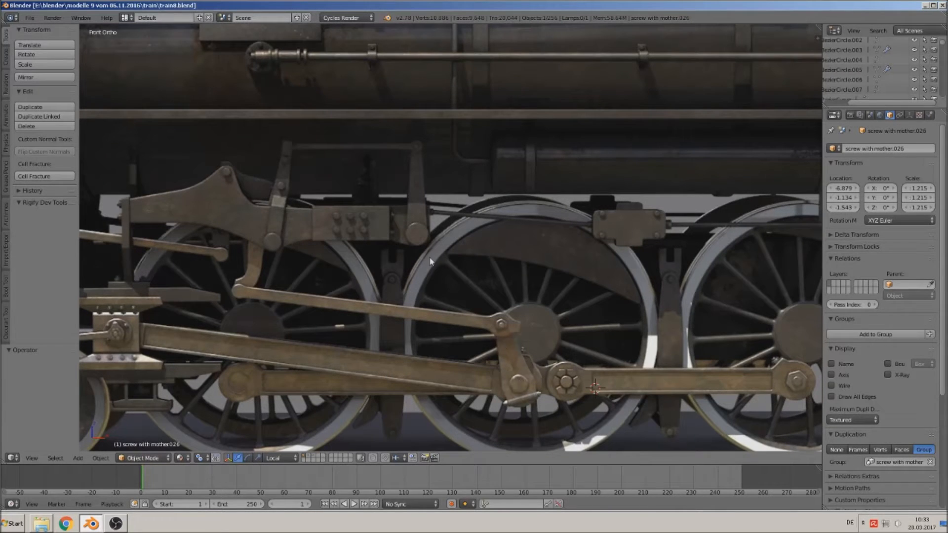
scroll(429, 257, up, 4)
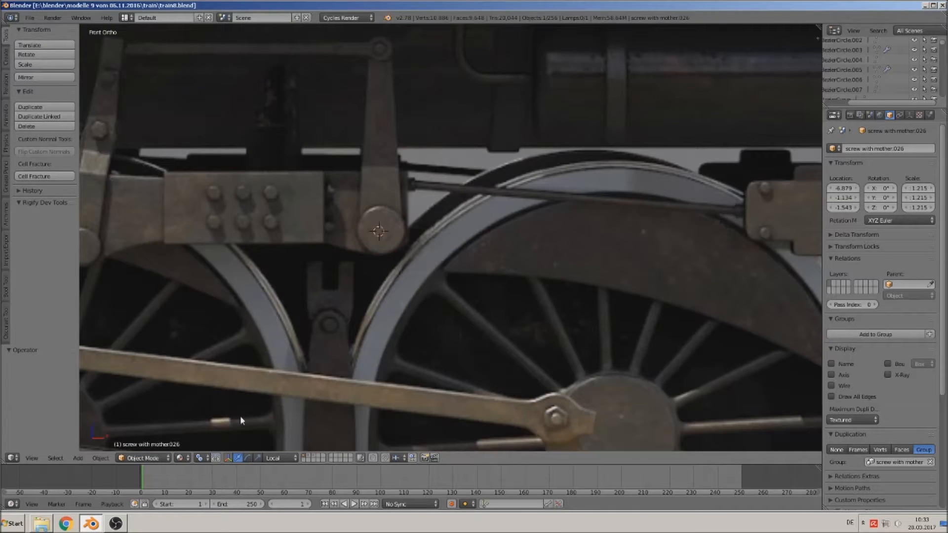
click(102, 458)
key(n)
key(n)
click(88, 458)
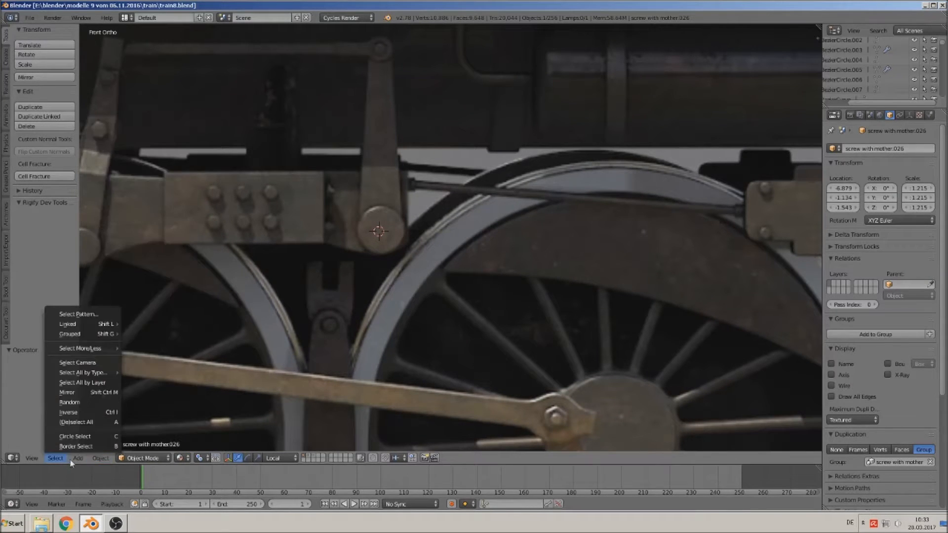
click(80, 458)
mouse_move(88, 445)
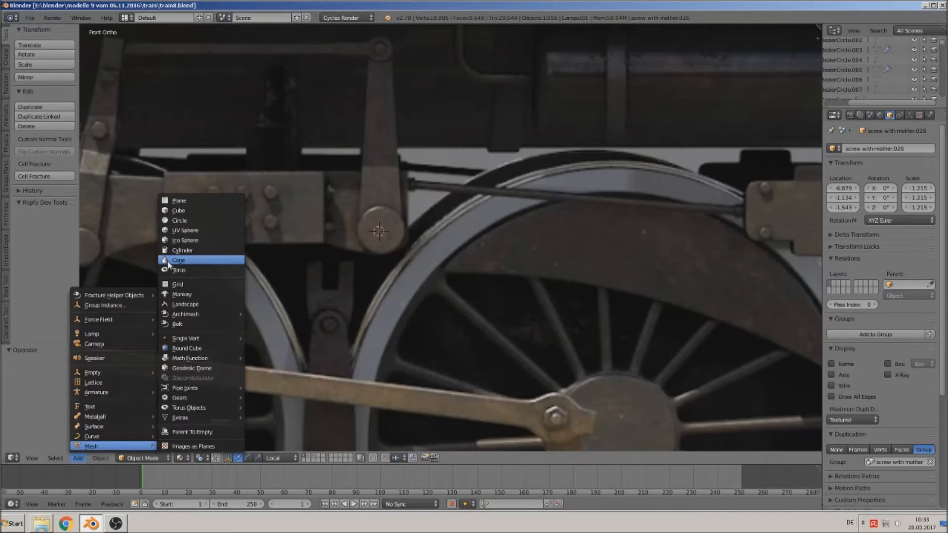
click(229, 250)
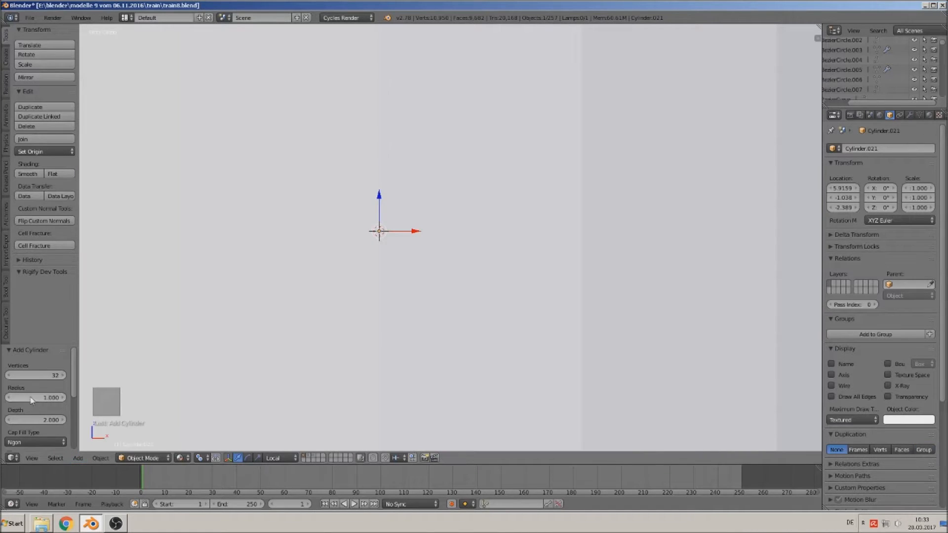
click(40, 376)
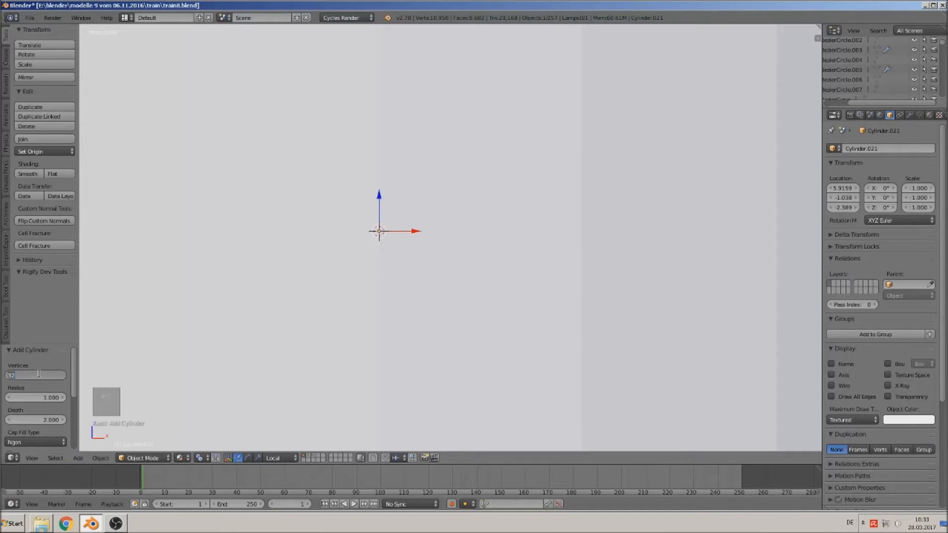
key(Return)
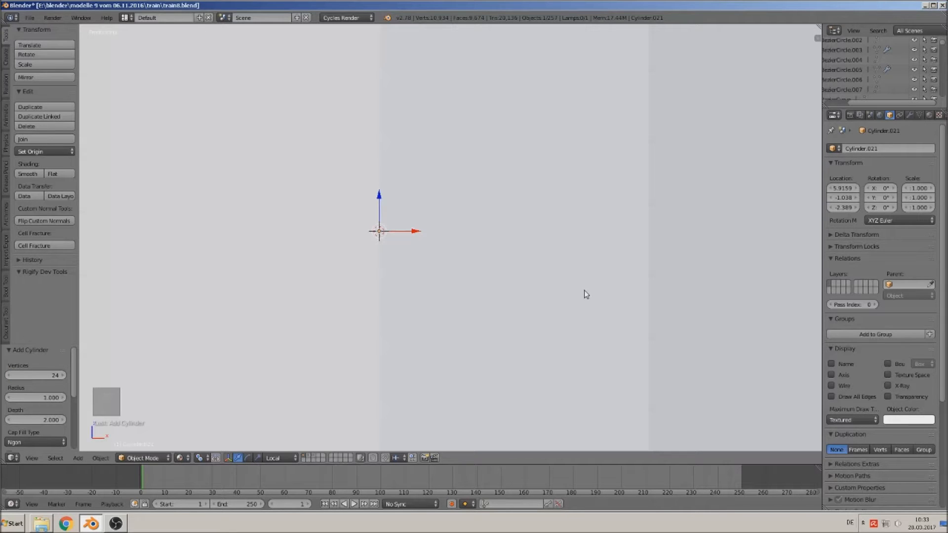
Rotate the cylinder 90° about X and scale it by 0.2 and about 0.114 to match the round pin
text(rx)
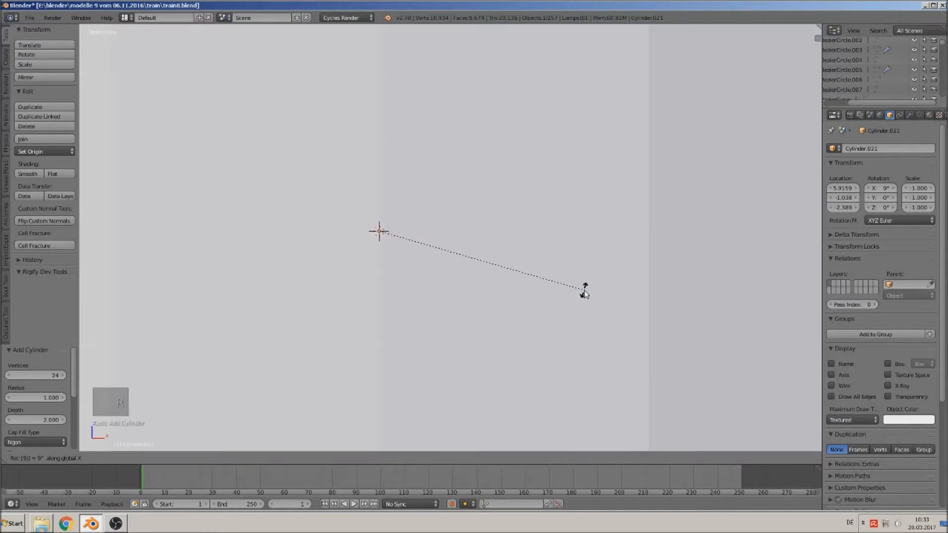
text(90)
key(Return)
text(s.2)
key(Return)
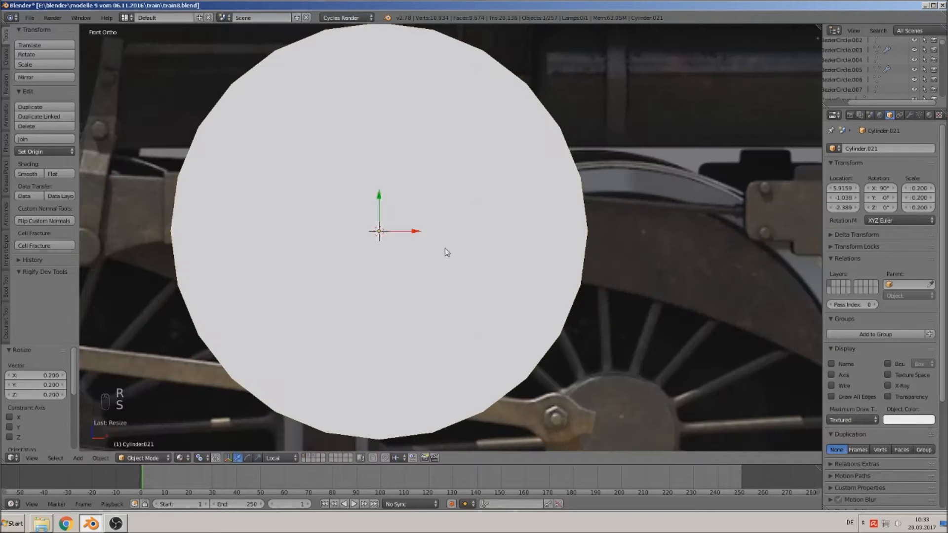
key(s)
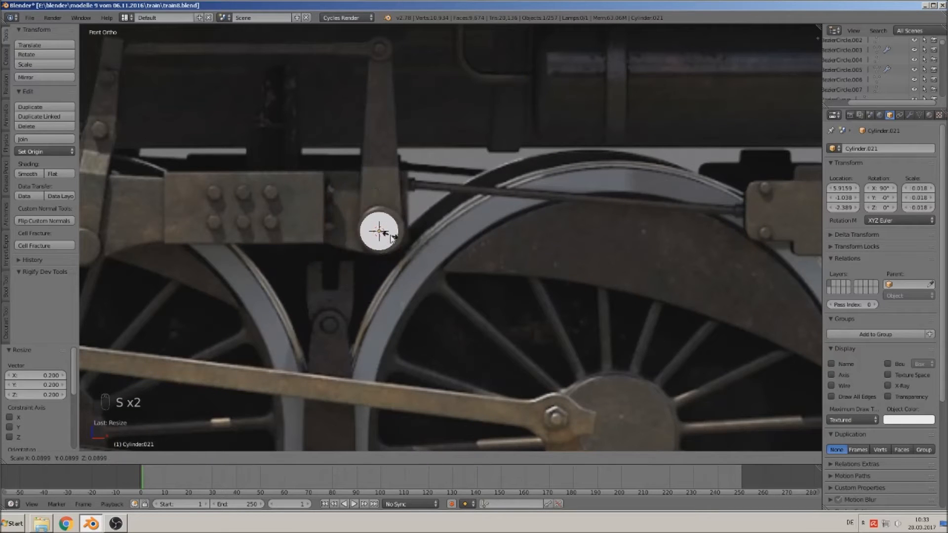
click(396, 238)
Move the cylinder about 0.076 along its local Z axis, out in front of the reference image
middle_drag(395, 238, 344, 243)
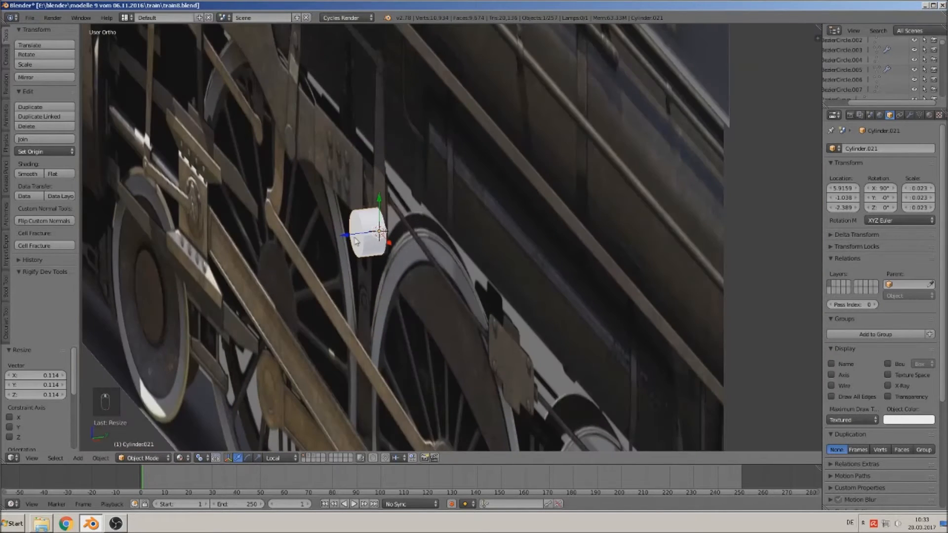
drag(361, 233, 298, 244)
shift+middle_drag(394, 258, 520, 250)
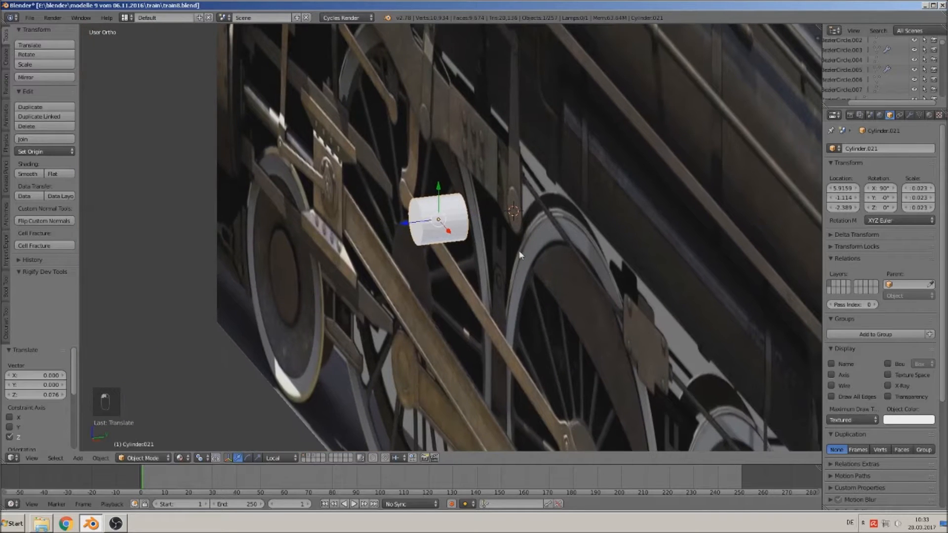
Set the transform orientation to Global and flatten the cylinder along Y to about 0.24 of its depth
click(278, 458)
click(286, 447)
key(s)
key(y)
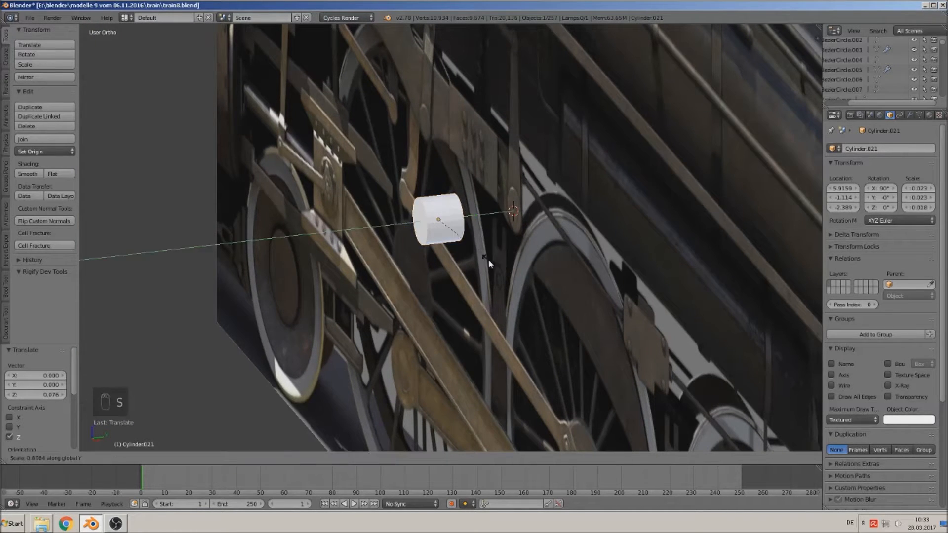
click(461, 241)
Edit the cylinder's mesh and add a loop cut around its side wall near the front rim
scroll(460, 241, up, 4)
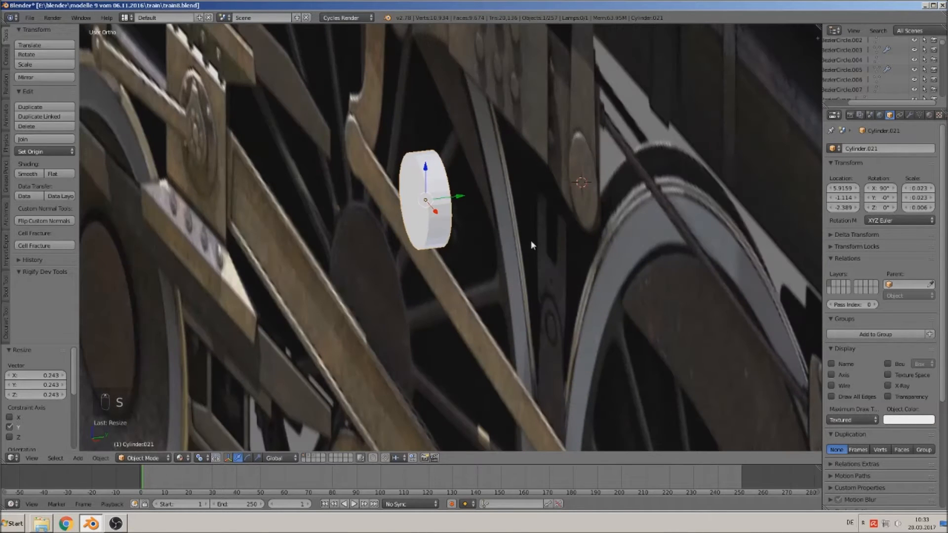
shift+middle_drag(568, 191, 537, 276)
scroll(494, 298, up, 3)
key(Tab)
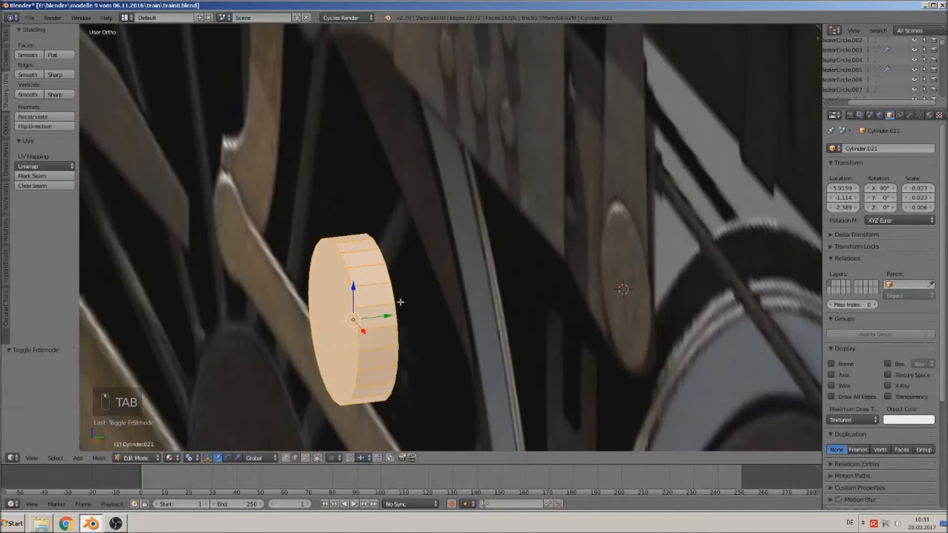
key(ctrl+r)
click(374, 295)
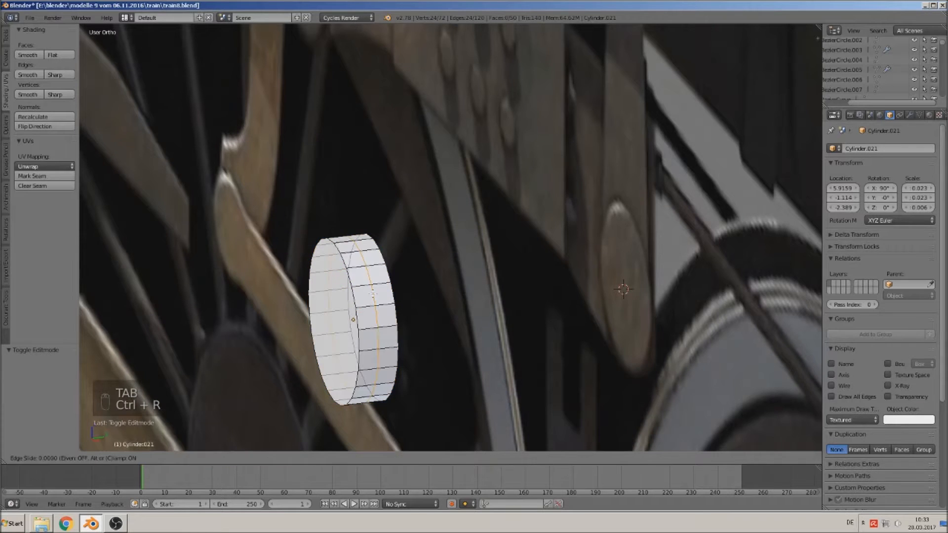
click(361, 296)
Extrude the cylinder's front cap and scale it to about 0.87 to form an inset ring
scroll(361, 296, up, 2)
middle_drag(359, 296, 368, 293)
alt+right_click(316, 308)
key(e)
key(s)
click(305, 345)
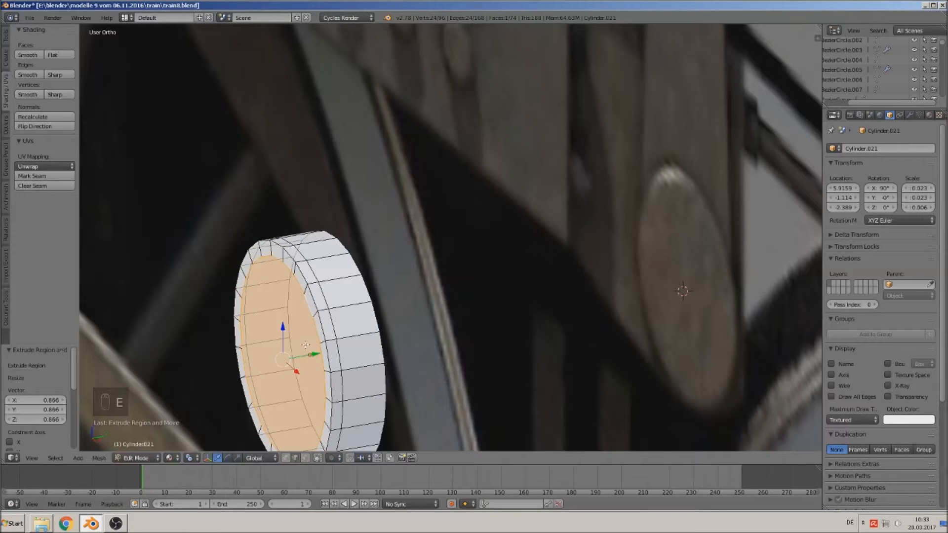
Bevel the cylinder's outer front edge loop by about 0.075 with one segment
scroll(346, 315, up, 4)
alt+right_click(343, 246)
shift+middle_drag(406, 336, 461, 258)
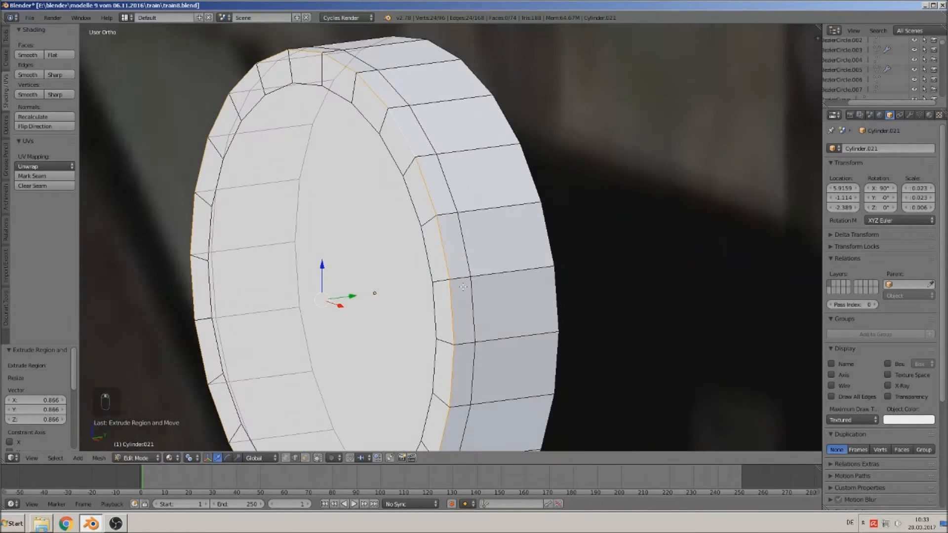
key(ctrl+b)
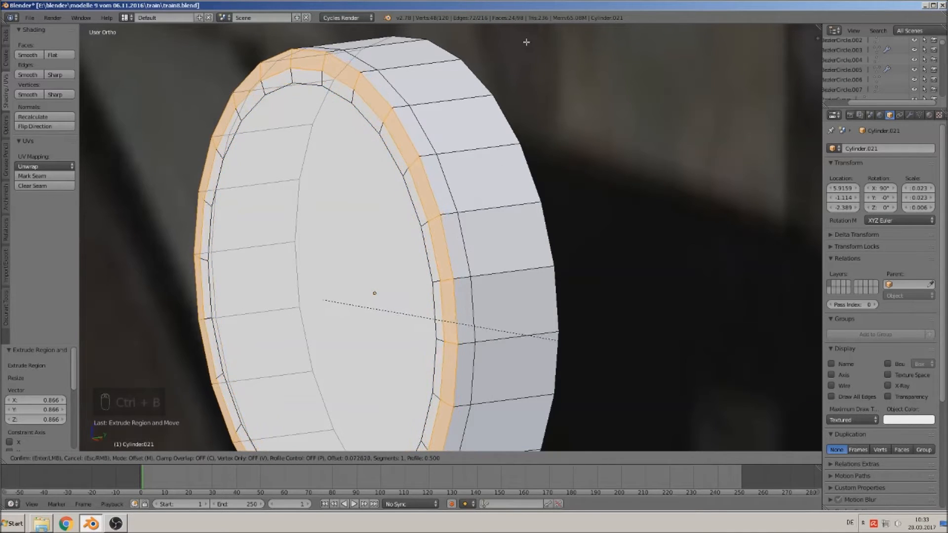
click(546, 49)
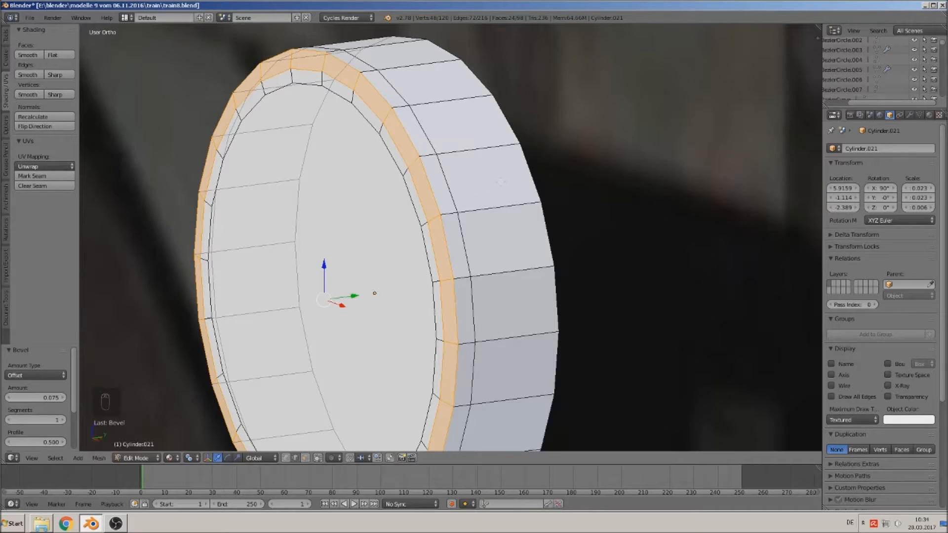
Leave mesh editing and apply smooth shading to the cylinder
key(Tab)
scroll(429, 194, down, 4)
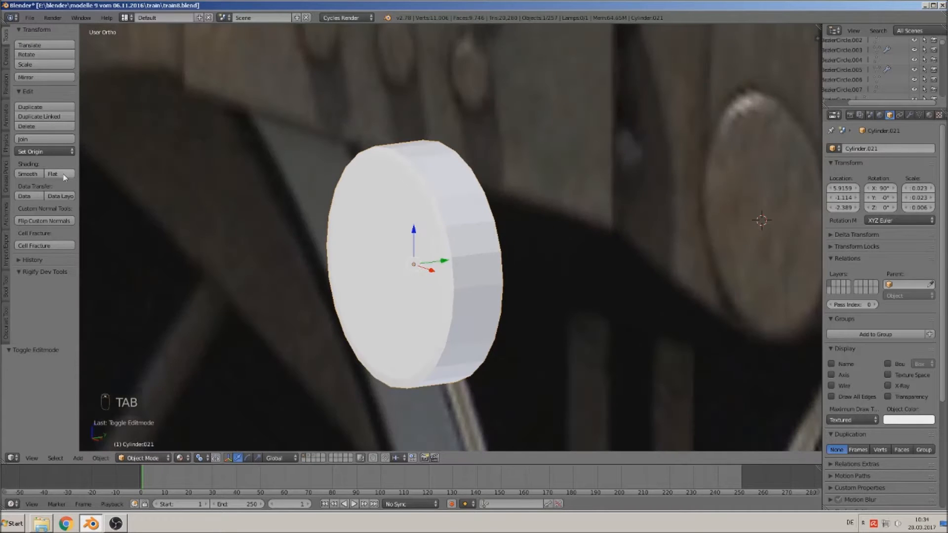
click(27, 174)
Add another supporting edge loop around the cylinder's side wall and return to Object Mode
scroll(482, 207, up, 2)
key(Tab)
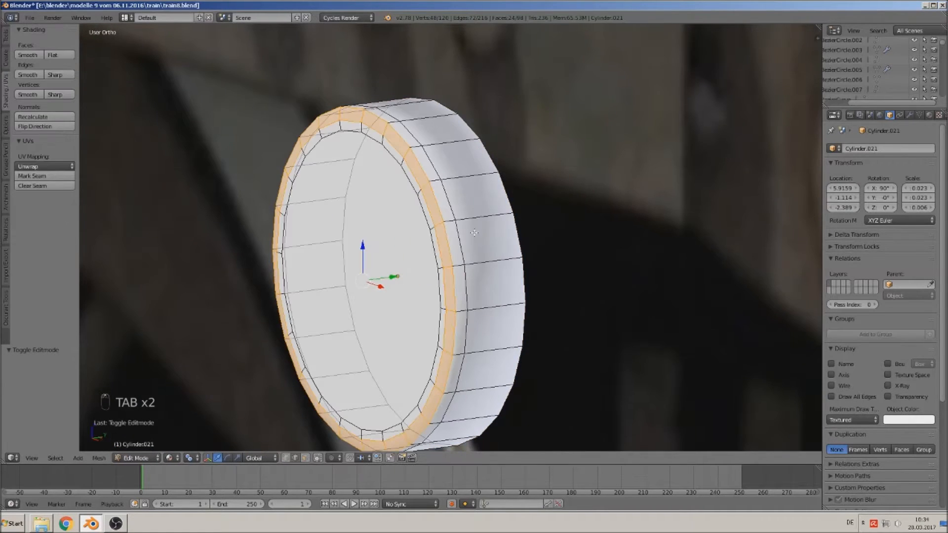
key(ctrl+r)
click(489, 215)
scroll(498, 222, down, 4)
key(Tab)
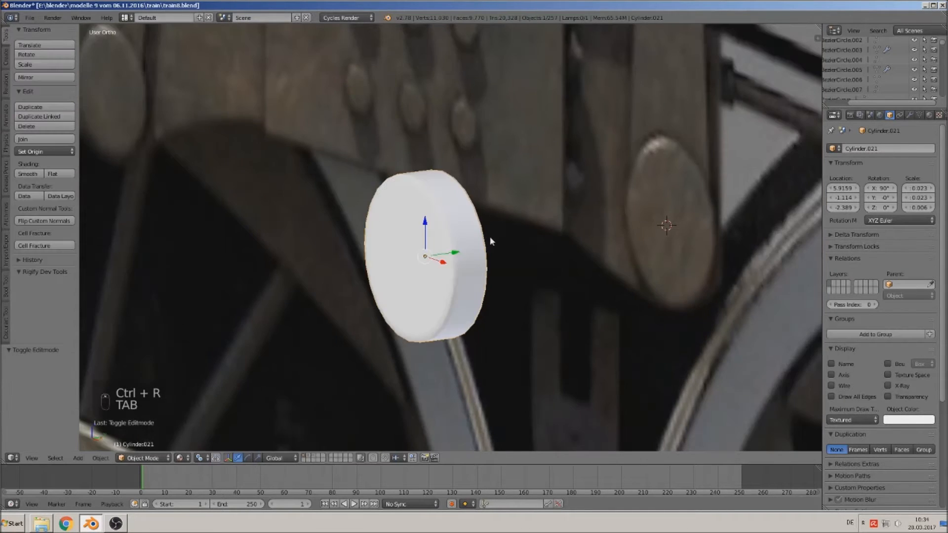
Move the finished pin cylinder about 0.111 along X in front view, clear of the reference pin
scroll(493, 238, down, 3)
middle_drag(493, 239, 540, 224)
key(KP_1)
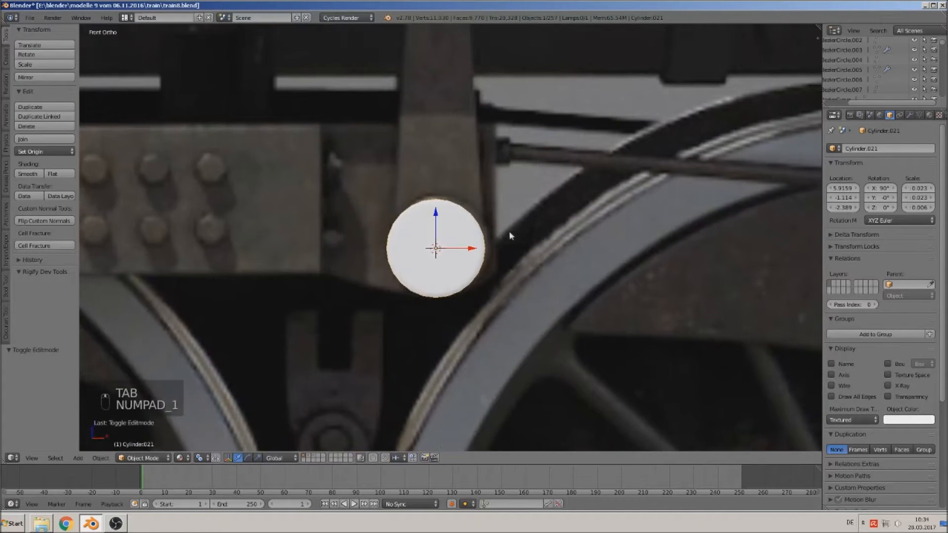
scroll(514, 237, down, 3)
drag(476, 239, 564, 247)
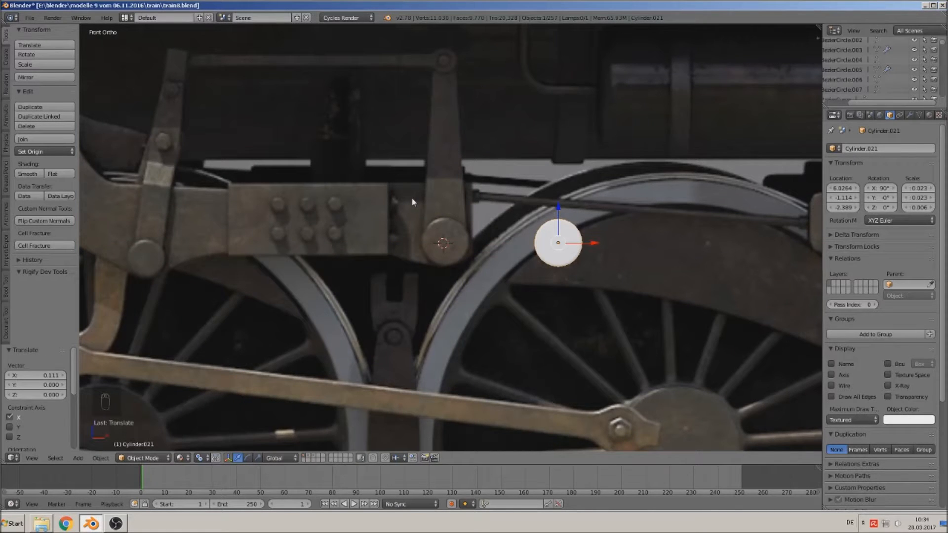
Add a mesh circle centred on the reference pin at the lever's lower end
scroll(600, 266, up, 1)
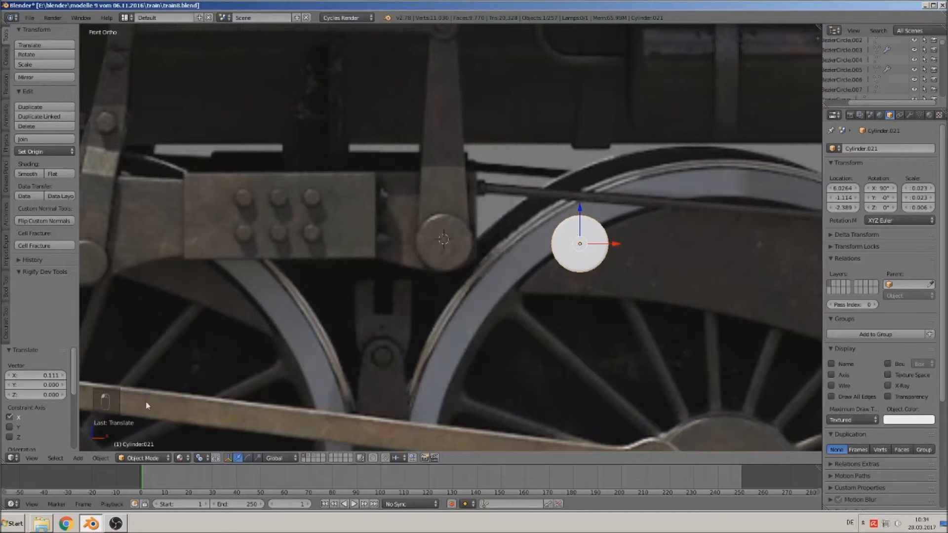
click(87, 459)
mouse_move(90, 447)
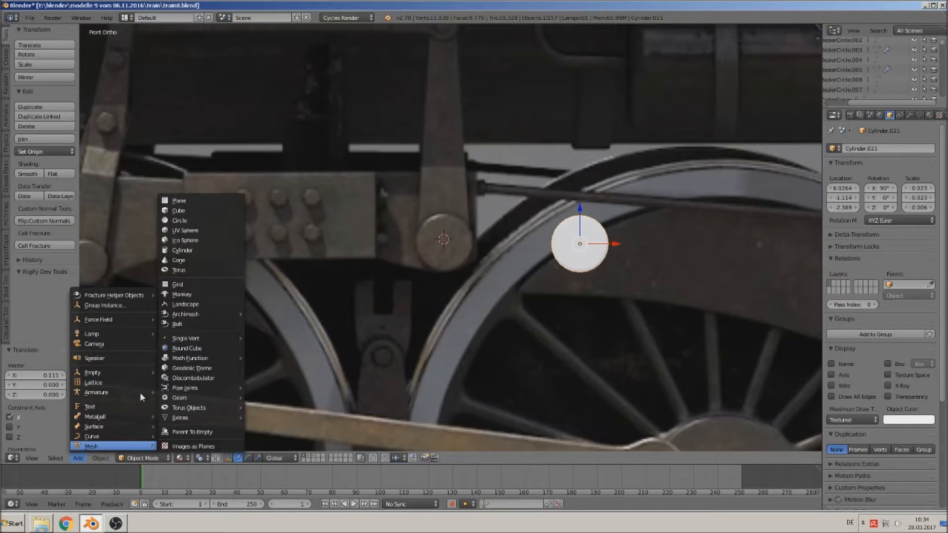
click(182, 221)
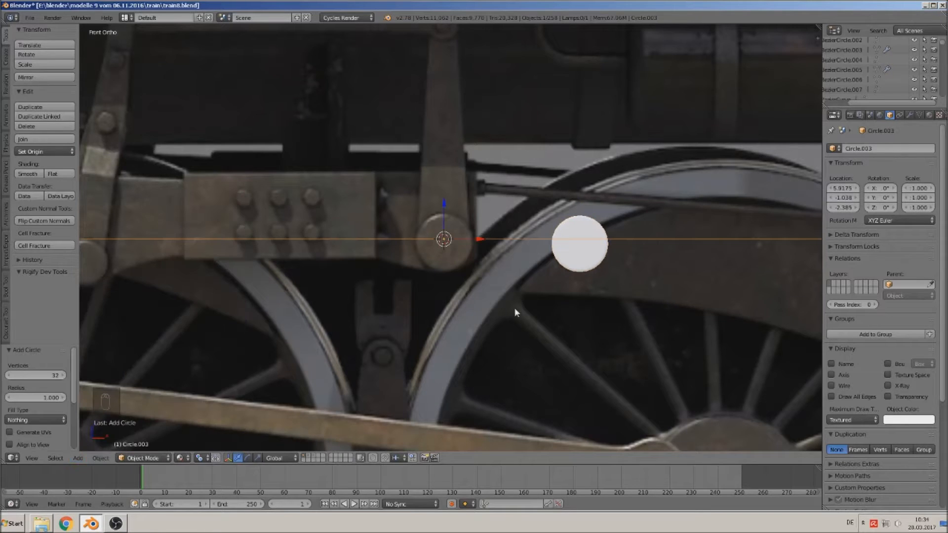
key(r)
key(x)
right_click(476, 334)
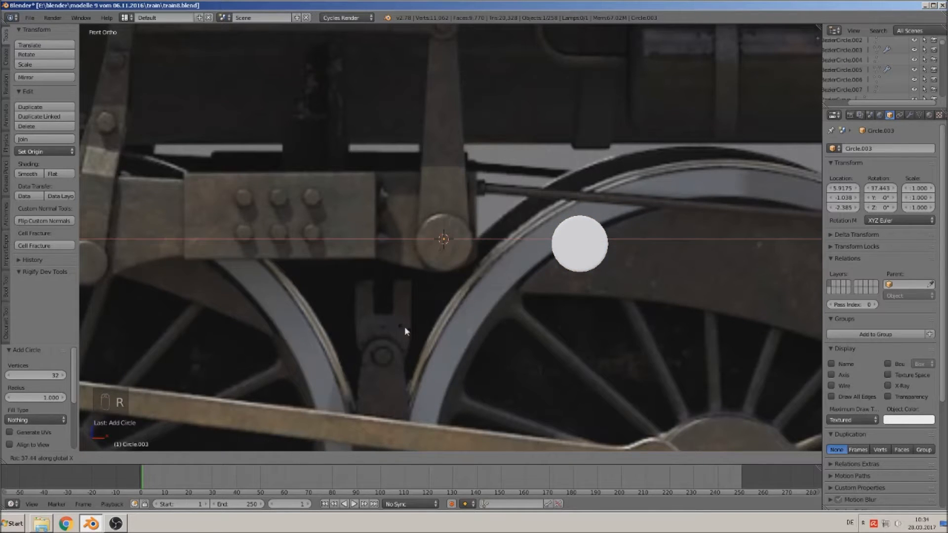
Set the circle to 24 vertices and rotate it 90° about X
click(46, 375)
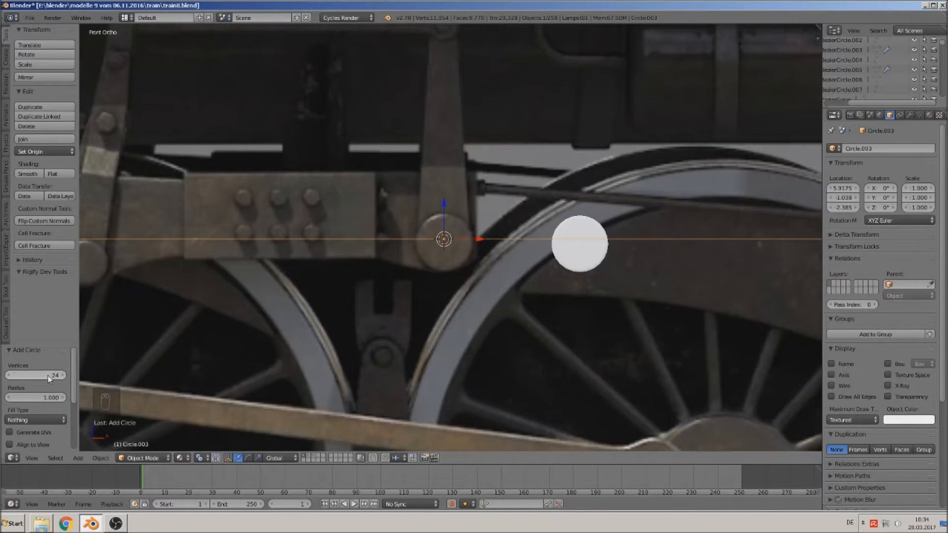
text(rx90)
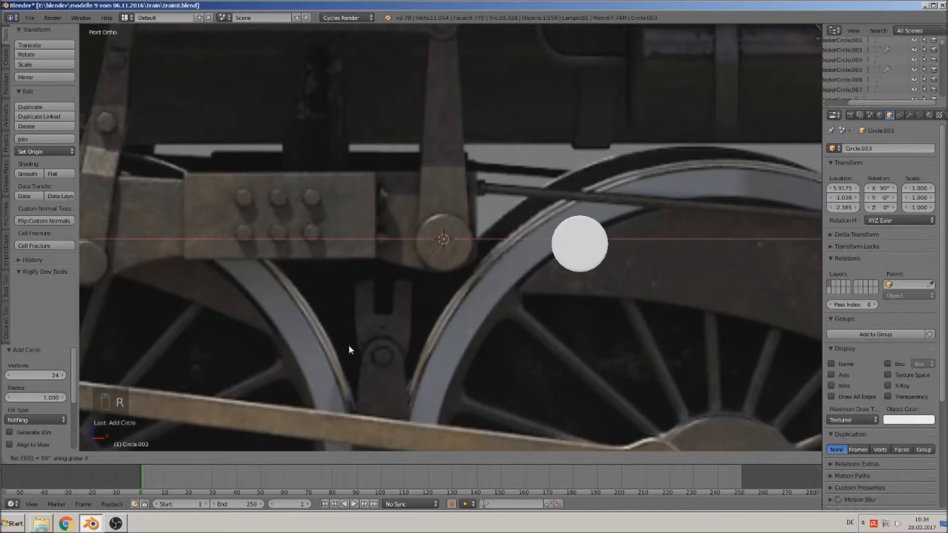
key(Return)
Scale the circle down to about 0.021 so it outlines the reference pin
key(s)
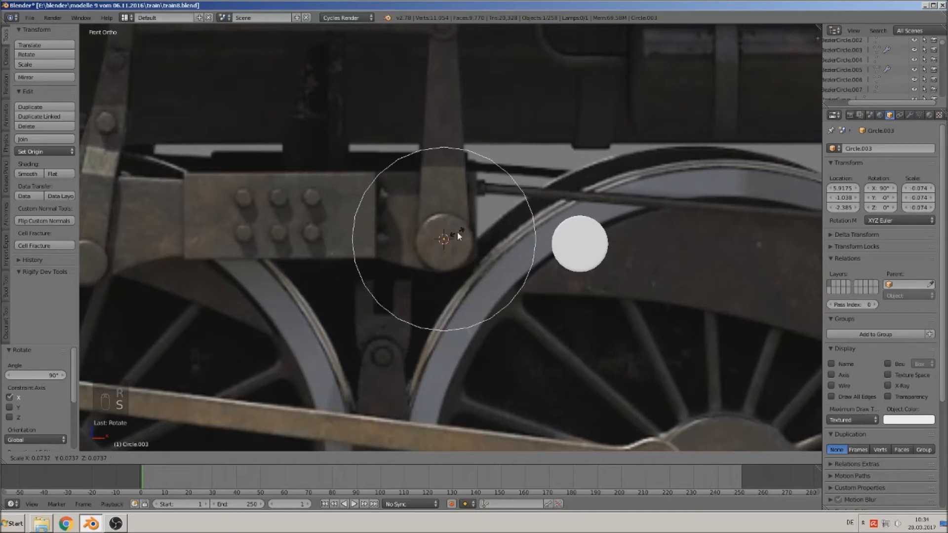
click(519, 313)
key(s)
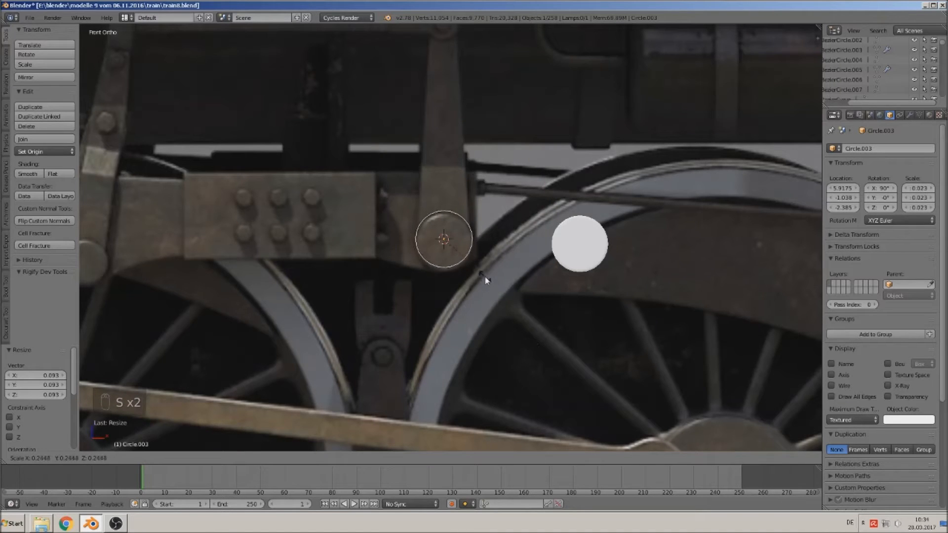
click(484, 277)
shift+middle_drag(480, 211, 473, 286)
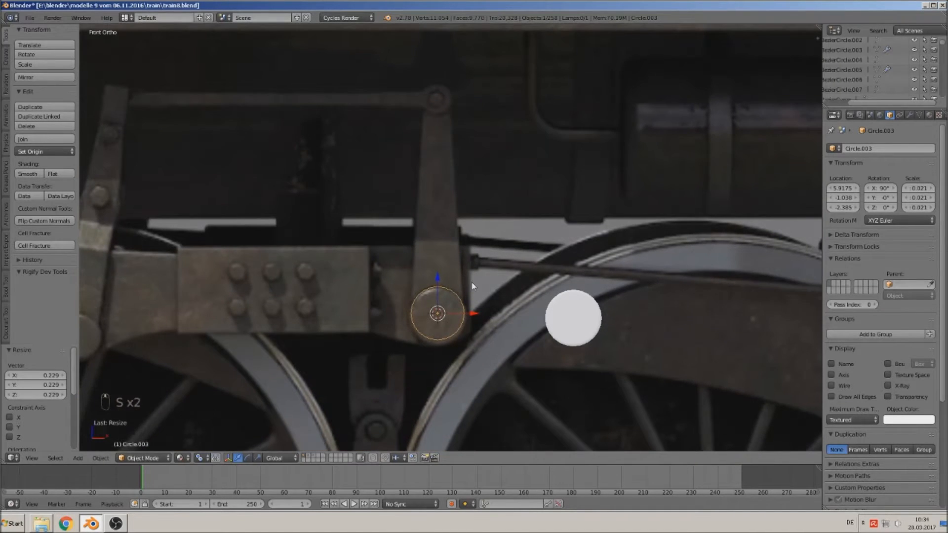
Duplicate the circle onto the small pin at the lever's upper end and scale the copy by about 0.431
key(shift+d)
click(475, 74)
key(s)
click(478, 109)
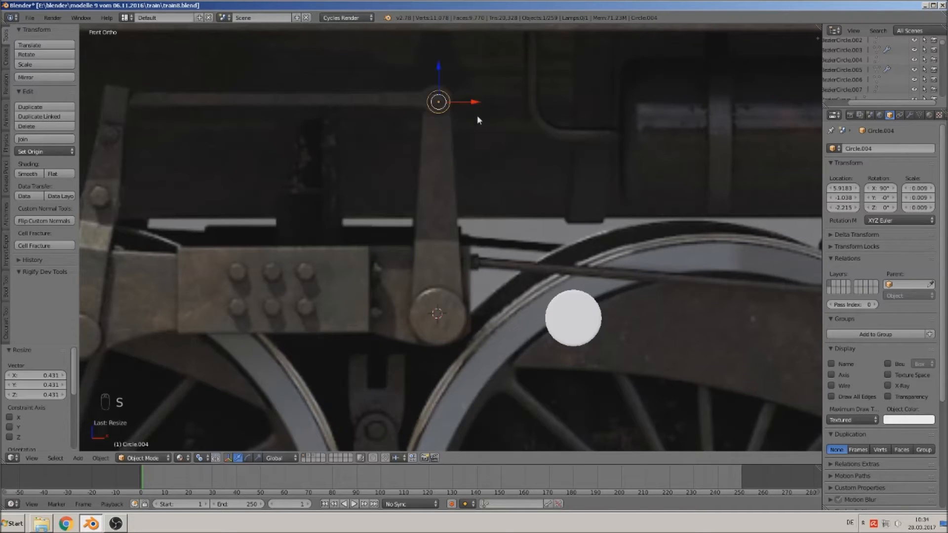
scroll(476, 84, up, 2)
drag(474, 52, 469, 40)
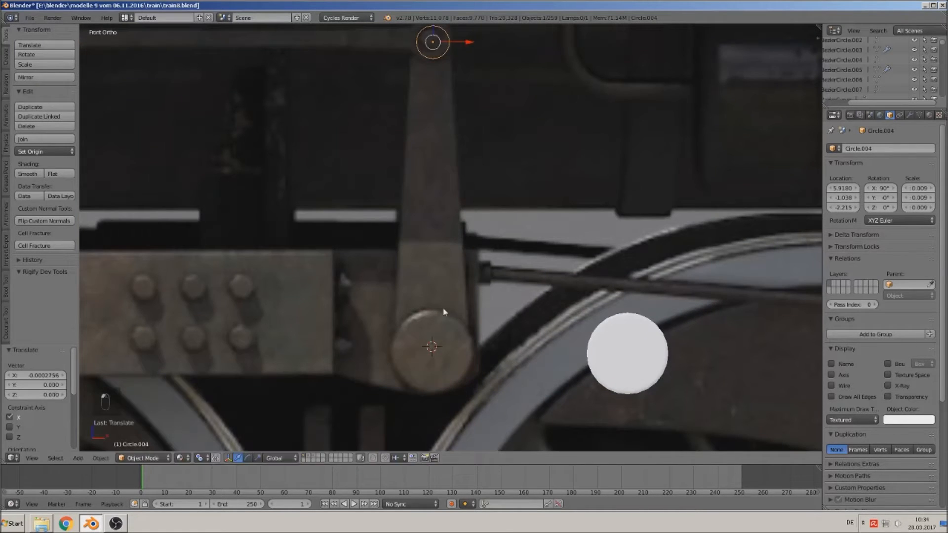
Move both circles about -0.041 along Y, in front of the reference image, and join them into one object
shift+right_drag(443, 313, 452, 302)
middle_drag(452, 302, 403, 277)
drag(463, 191, 402, 207)
key(KP_1)
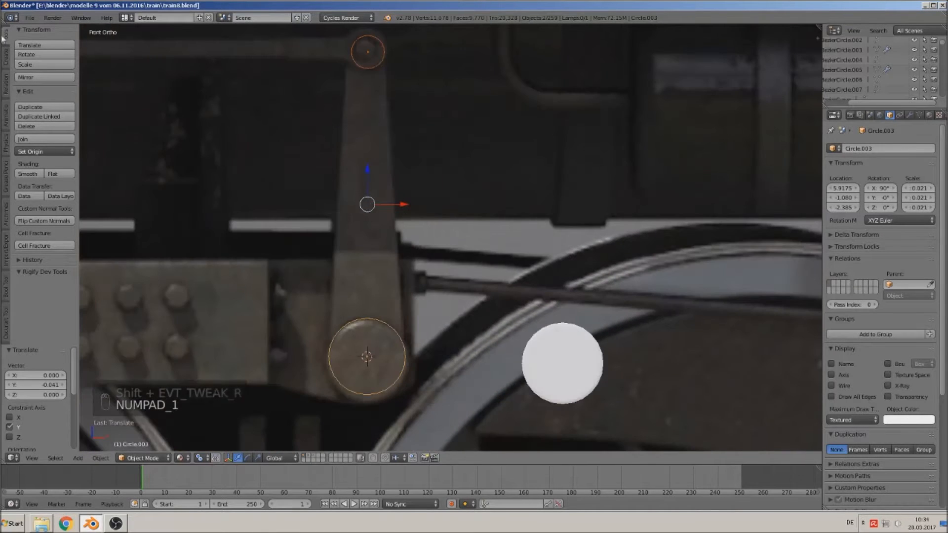
click(31, 140)
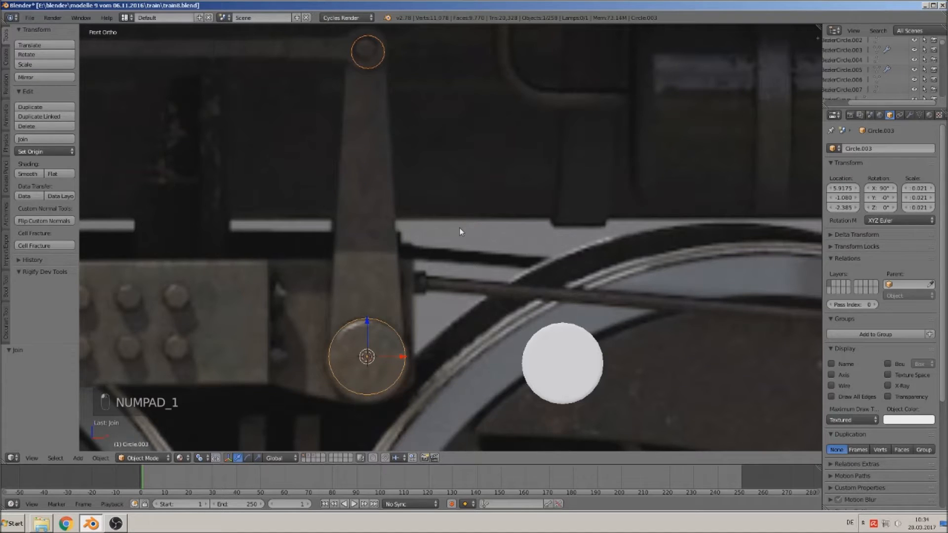
Delete the upper-half vertices of the large lower circle, leaving the bottom arc of the lever outline
key(Tab)
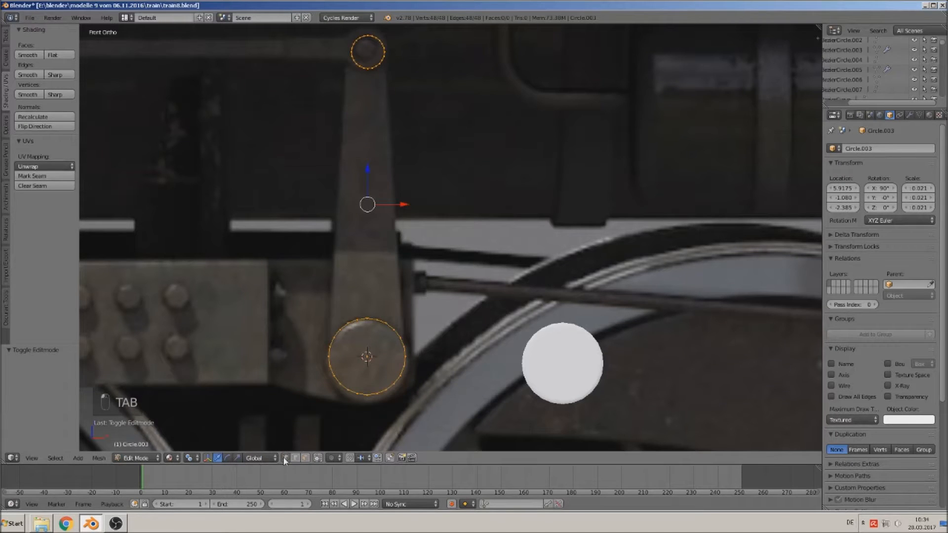
scroll(397, 314, up, 1)
key(a)
key(c)
mouse_move(310, 366)
mouse_down()
mouse_move(336, 341)
mouse_move(373, 345)
mouse_move(389, 361)
mouse_up()
right_click(388, 362)
key(x)
click(389, 354)
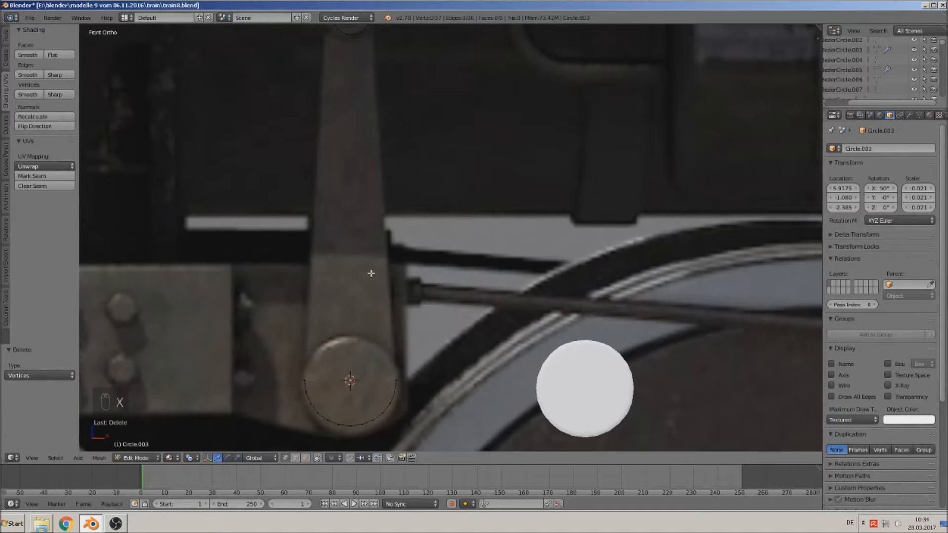
Delete the lower-half vertices of the small upper circle, leaving the top arc of the lever outline
shift+middle_drag(372, 273, 370, 407)
scroll(356, 320, up, 2)
key(c)
drag(313, 229, 369, 229)
right_click(368, 228)
key(x)
click(370, 229)
Connect the end vertices of the upper and lower arcs with straight edges on both sides of the lever
scroll(370, 230, down, 2)
shift+middle_drag(415, 257, 389, 167)
right_click(387, 424)
shift+right_click(372, 137)
key(f)
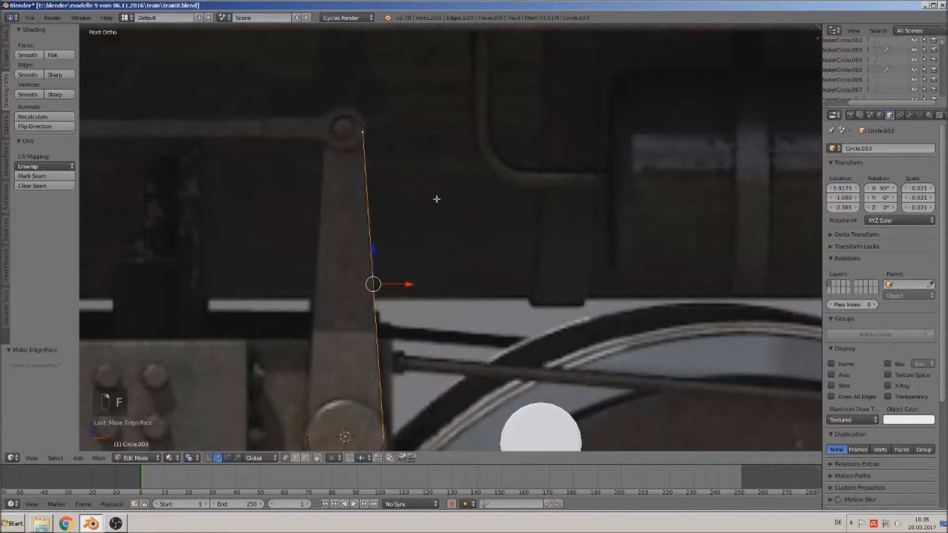
right_click(331, 143)
shift+middle_drag(396, 289, 435, 185)
shift+right_click(345, 329)
key(f)
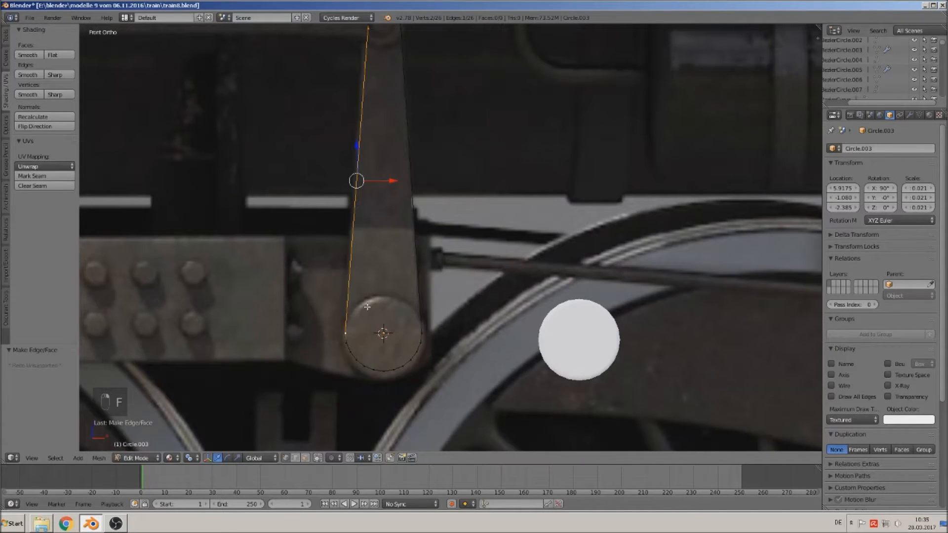
Fill the closed lever outline with a face and extrude it along Y to give the lever thickness
key(a)
key(a)
key(a)
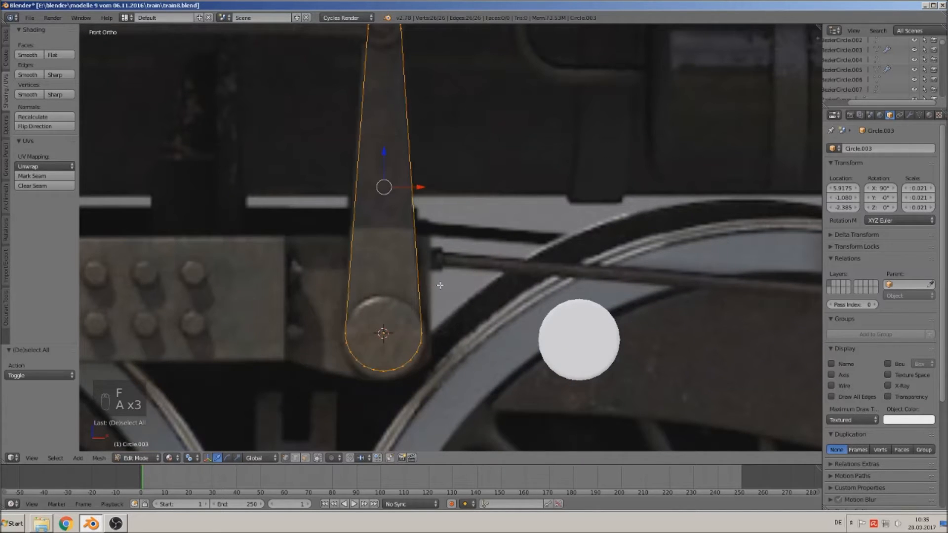
key(f)
middle_drag(439, 281, 381, 296)
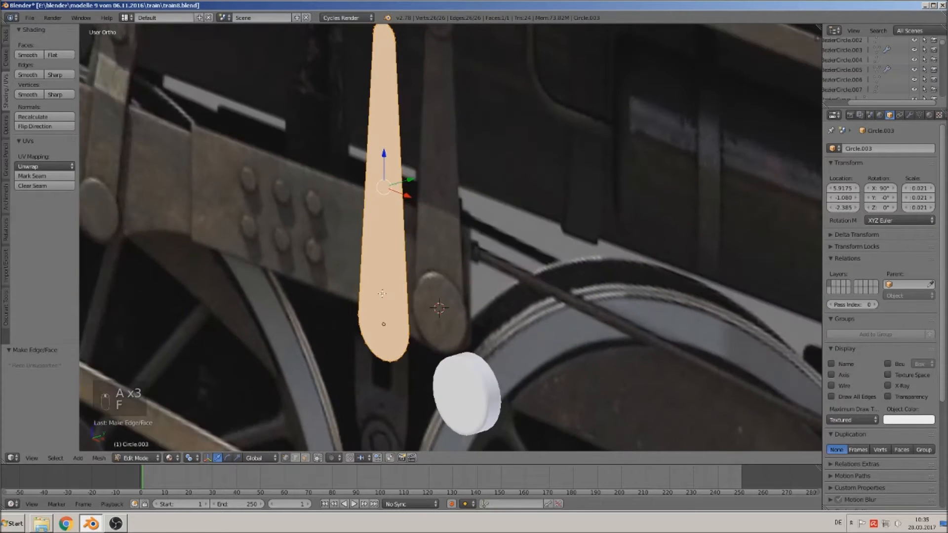
key(e)
right_click(404, 209)
drag(409, 177, 424, 202)
key(Tab)
Move the lever to about 5.989 on X and the pin to about -1.087 on Y, in front of the lever's lower end
middle_drag(458, 312, 494, 292)
scroll(494, 292, down, 3)
drag(449, 295, 521, 295)
right_drag(540, 303, 551, 306)
right_click(549, 302)
drag(567, 296, 488, 261)
middle_drag(489, 261, 552, 301)
drag(476, 291, 451, 291)
Centre the pin on the lever's lower end along X and Z and scale its diameter down to about 0.022
scroll(467, 301, up, 2)
scroll(375, 326, up, 2)
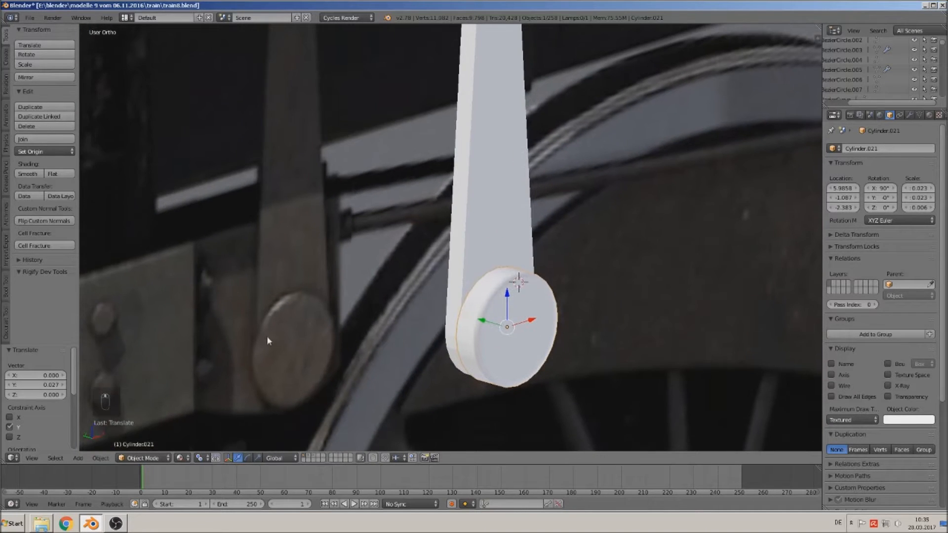
scroll(412, 336, up, 2)
middle_drag(413, 332, 457, 333)
drag(546, 344, 552, 347)
drag(522, 308, 536, 324)
key(s)
click(584, 365)
middle_drag(536, 325, 639, 347)
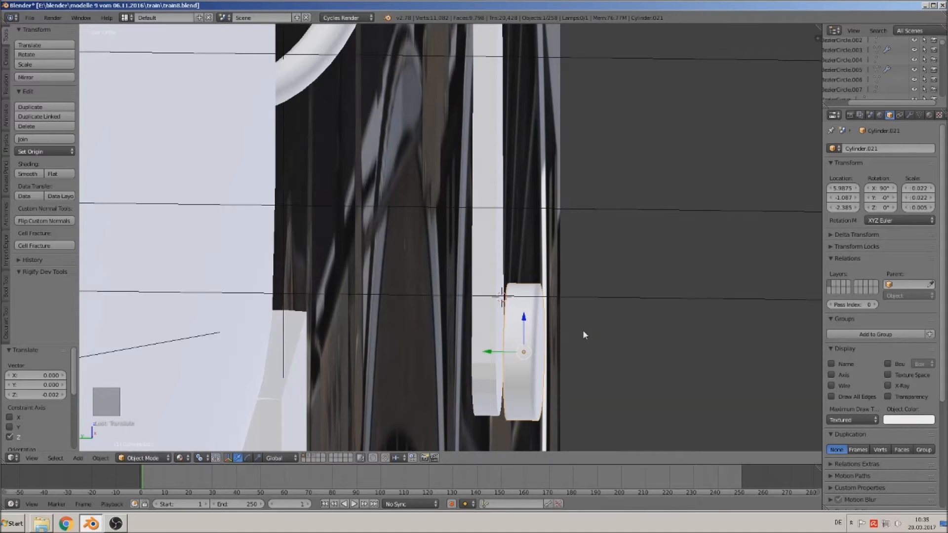
Fine-tune the pin's Y and Z position against the lever in side view and join the two objects
key(KP_2)
key(KP_3)
drag(562, 353, 566, 351)
drag(533, 320, 533, 318)
shift+right_click(565, 239)
middle_drag(567, 241, 27, 188)
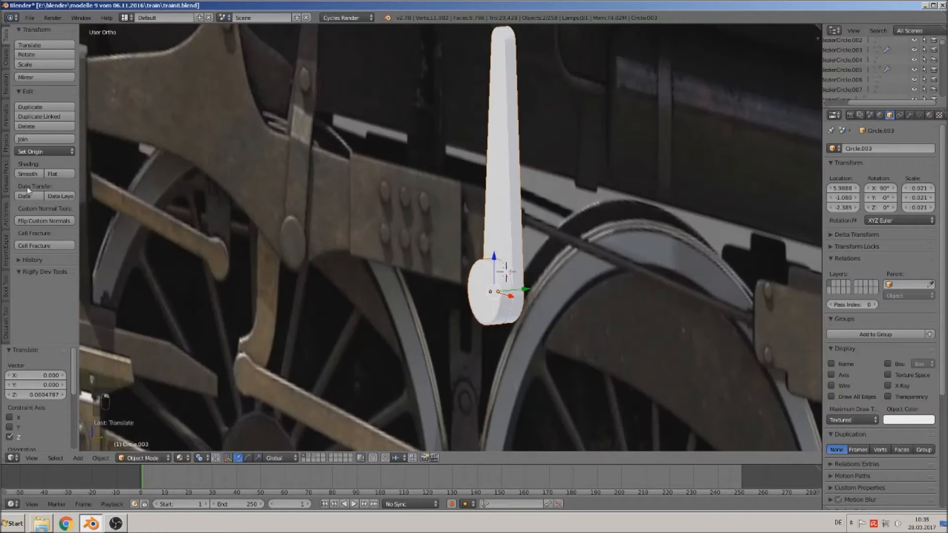
click(43, 140)
Select the rim faces around the lever's lower rounded end and shade them smooth
scroll(458, 215, up, 3)
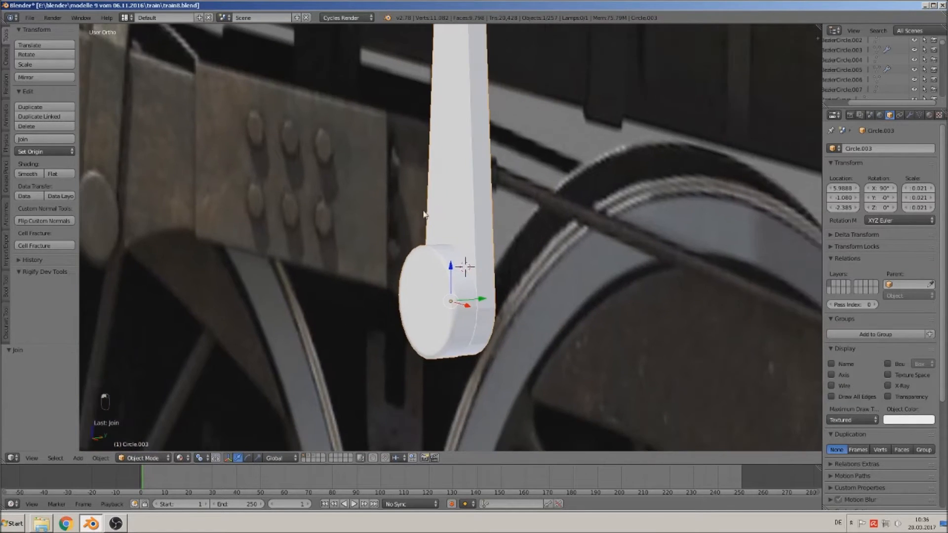
scroll(424, 215, up, 4)
scroll(522, 399, down, 4)
scroll(510, 379, up, 2)
middle_drag(497, 368, 488, 349)
key(Tab)
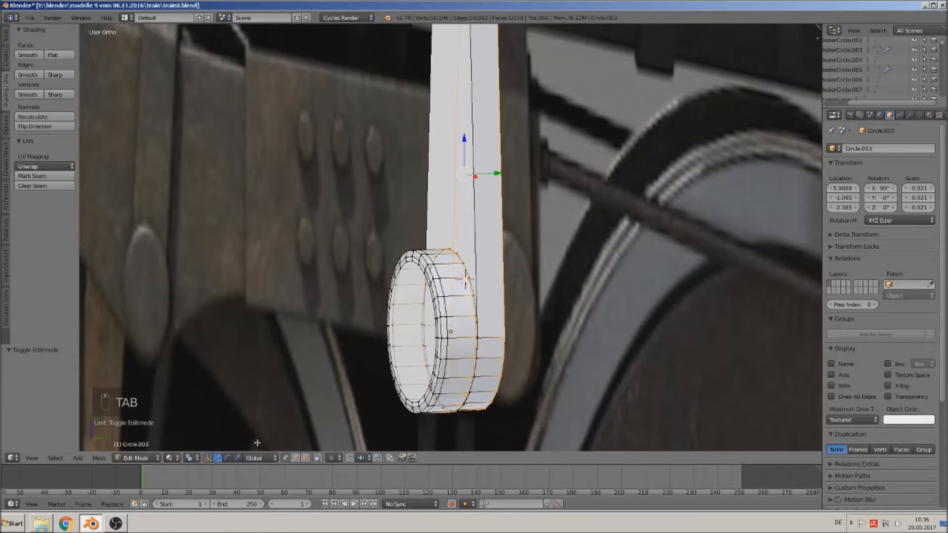
click(307, 458)
right_click(491, 348)
middle_drag(491, 356, 624, 327)
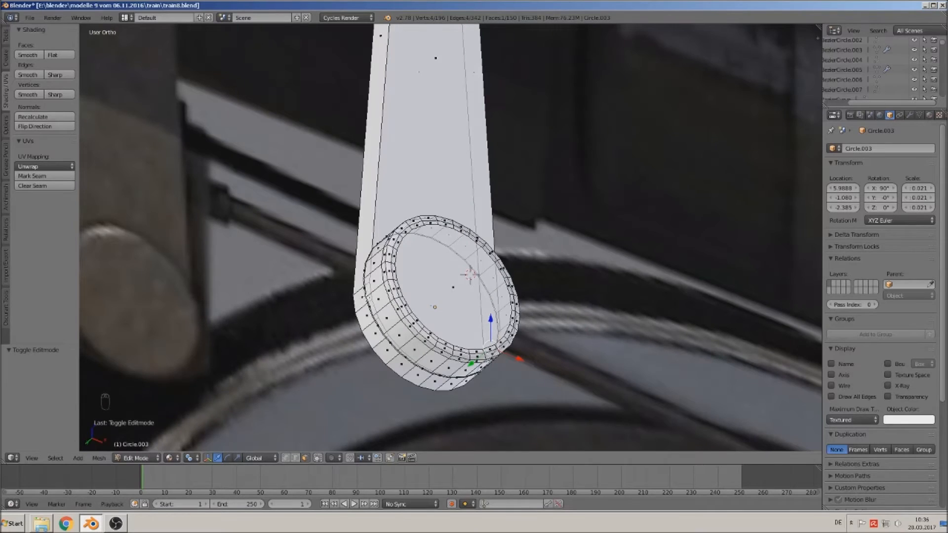
ctrl+right_click(361, 296)
middle_drag(361, 297, 207, 341)
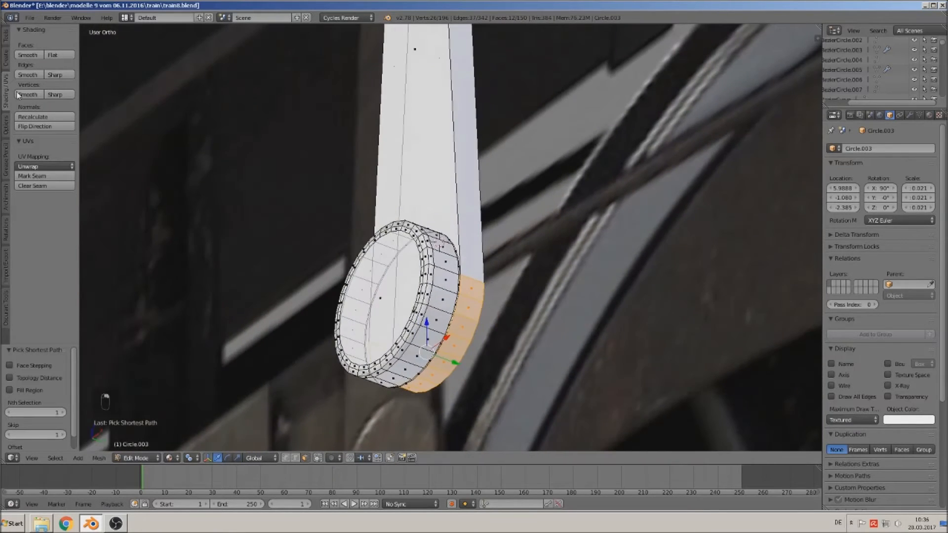
click(40, 57)
Select the rim faces around the lever's upper rounded end and shade them smooth
scroll(469, 148, down, 3)
middle_drag(474, 123, 451, 261)
shift+middle_drag(450, 146, 464, 320)
scroll(464, 320, up, 5)
scroll(463, 320, up, 1)
right_click(479, 164)
middle_drag(479, 215, 587, 233)
ctrl+right_click(368, 189)
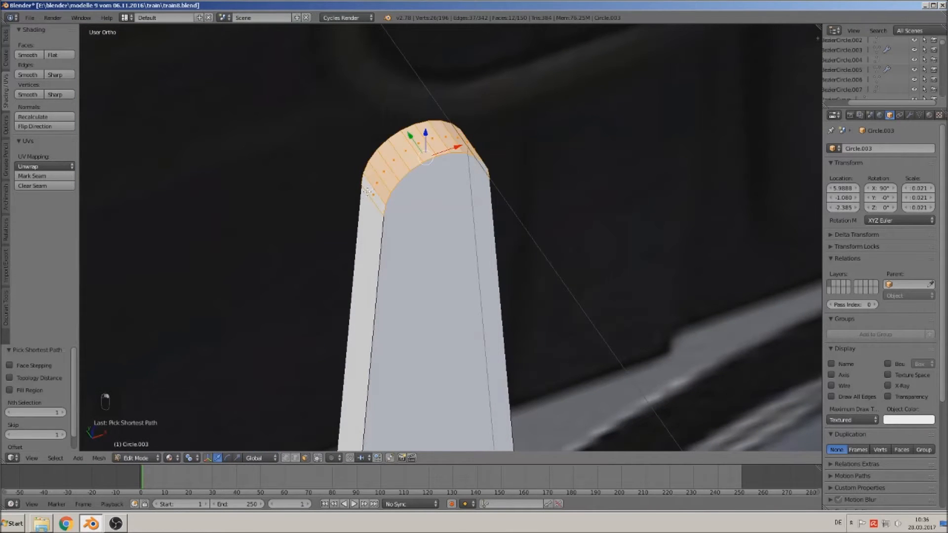
click(30, 55)
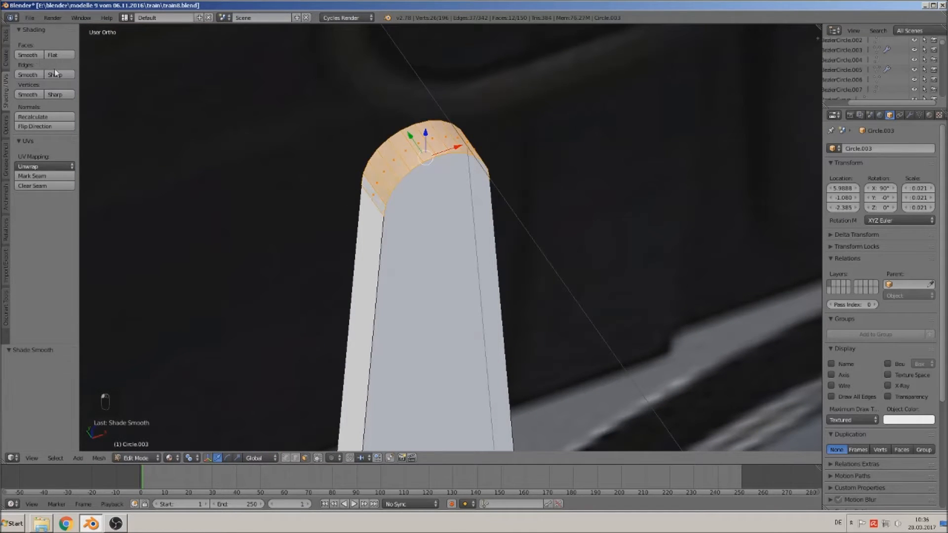
Add two loop cuts around the lever's rim, one slid close to each face edge, to sharpen the shading
middle_drag(464, 210, 342, 208)
key(Tab)
middle_drag(425, 245, 452, 255)
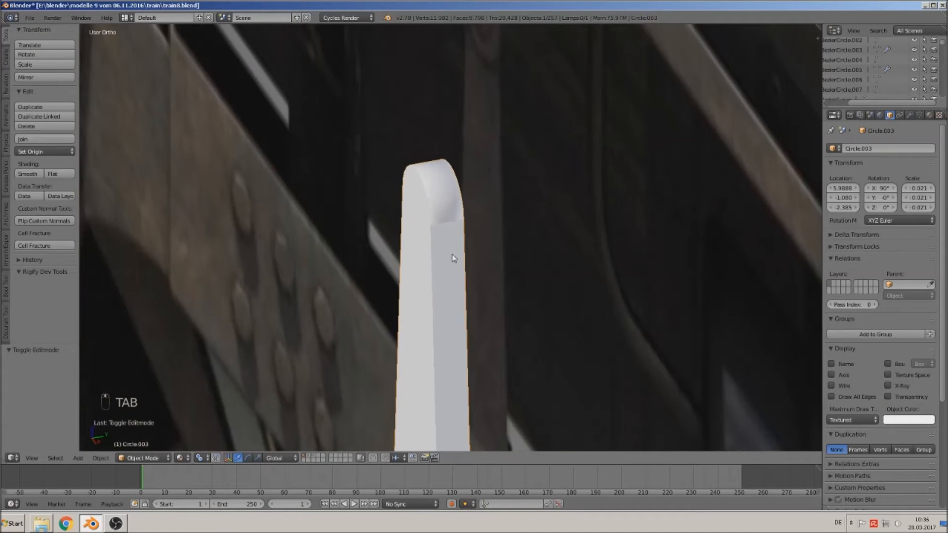
key(Tab)
key(ctrl+r)
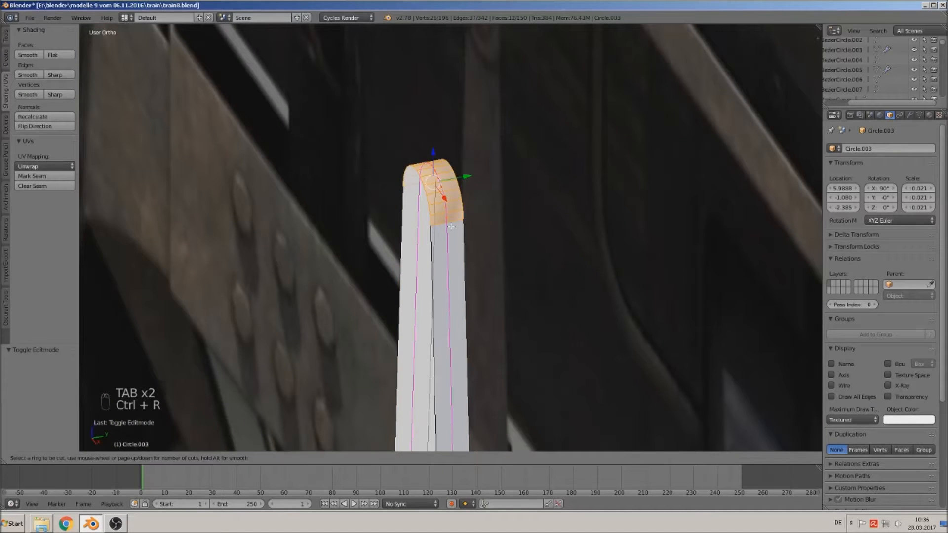
click(463, 225)
click(465, 225)
key(ctrl+r)
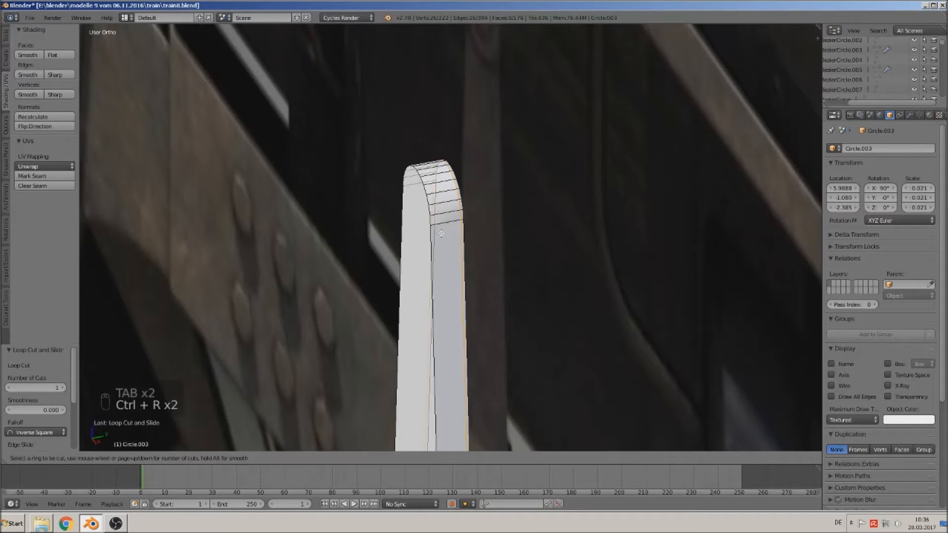
click(440, 209)
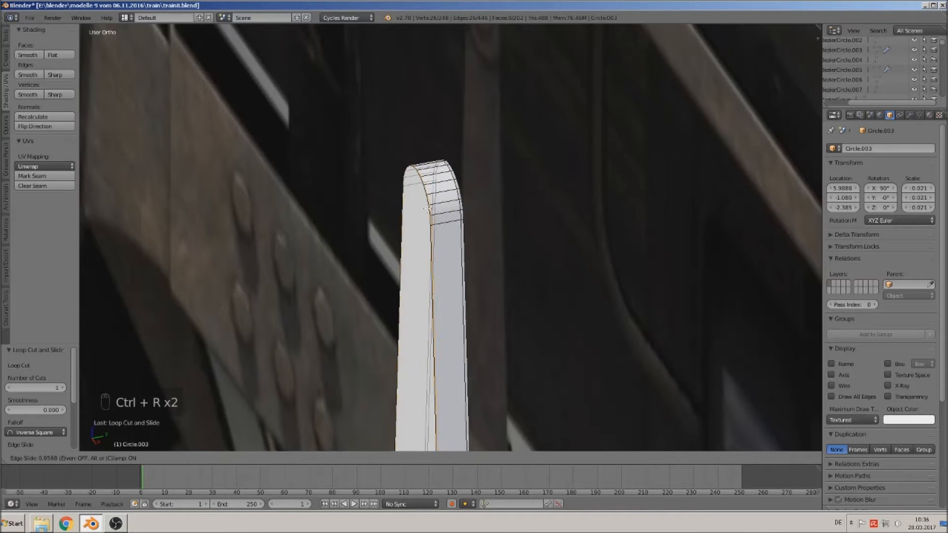
click(428, 209)
key(Tab)
Move the lever in front view about -12.713 along X and 1.096 along Z to the finished locomotive parts, and save the file
scroll(434, 233, down, 6)
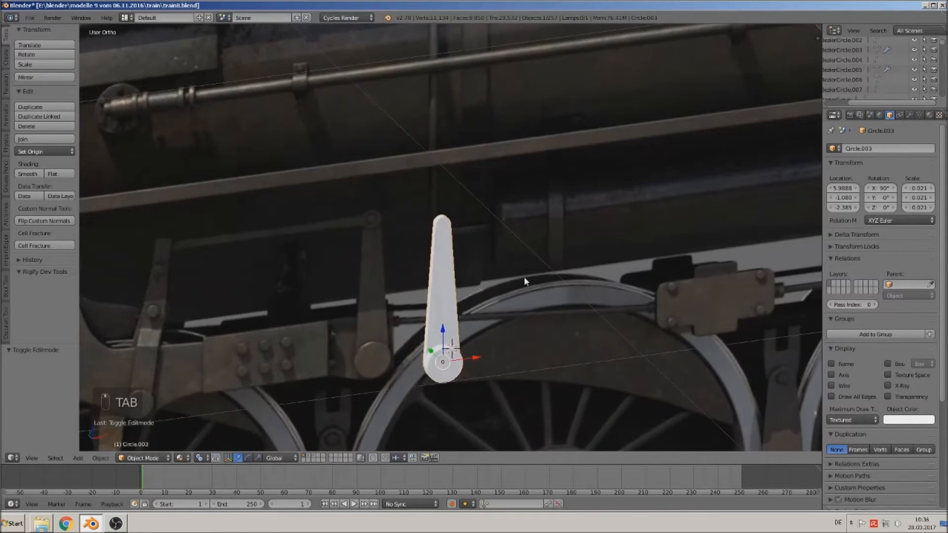
key(KP_1)
scroll(454, 296, down, 7)
scroll(453, 295, down, 5)
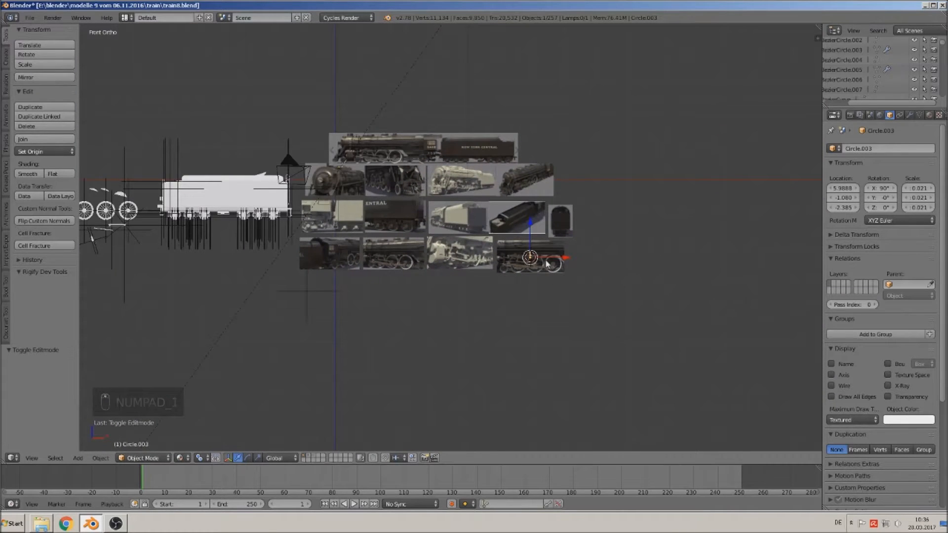
key(g)
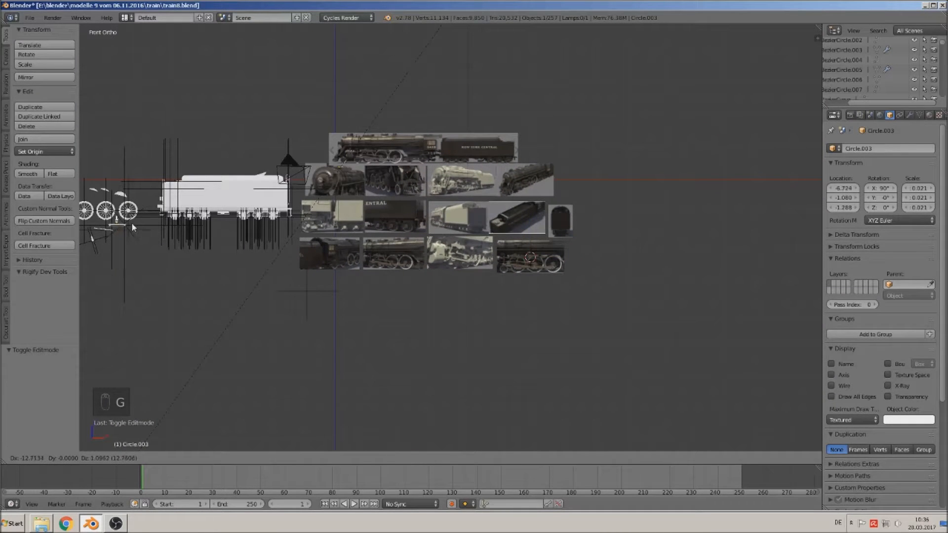
click(131, 222)
scroll(486, 279, up, 10)
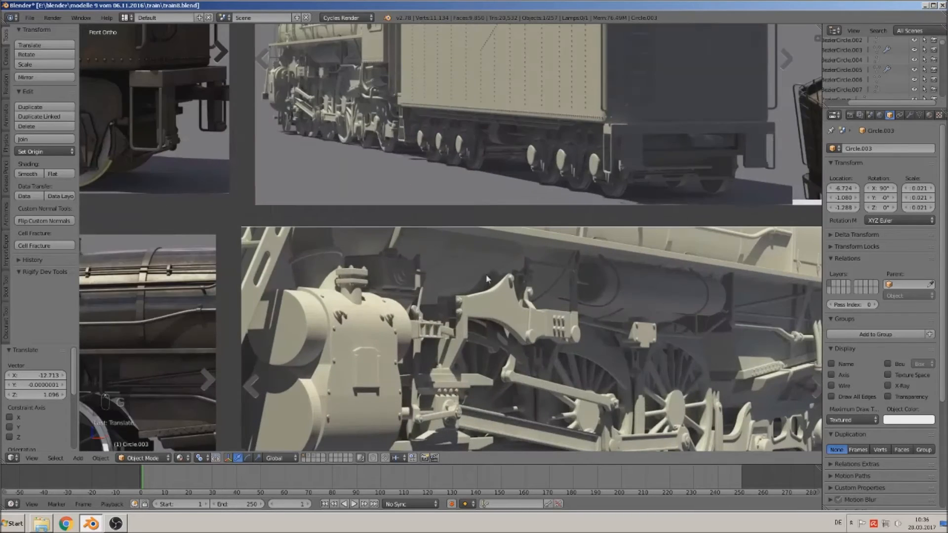
click(30, 18)
click(57, 93)
Examine the reference images of the valve gear around the large curved bracket plate
shift+middle_drag(511, 231, 438, 174)
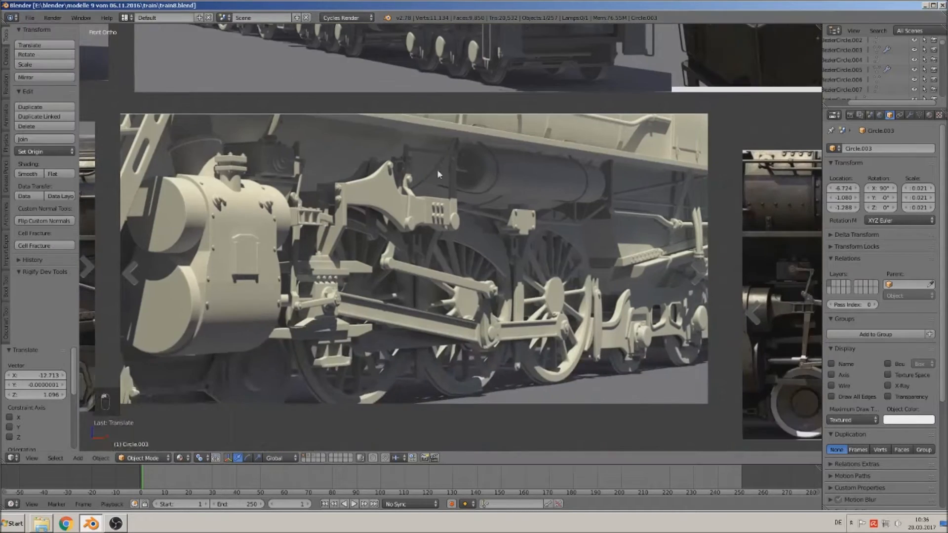
shift+middle_drag(522, 214, 524, 273)
scroll(555, 388, down, 8)
scroll(430, 326, up, 6)
scroll(444, 329, up, 2)
scroll(470, 306, up, 4)
scroll(524, 296, up, 2)
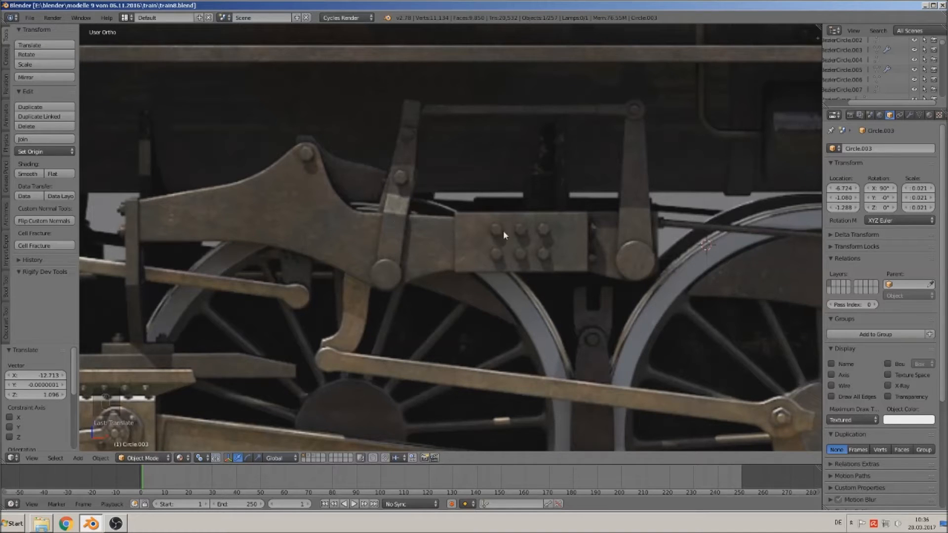
shift+middle_drag(420, 263, 511, 265)
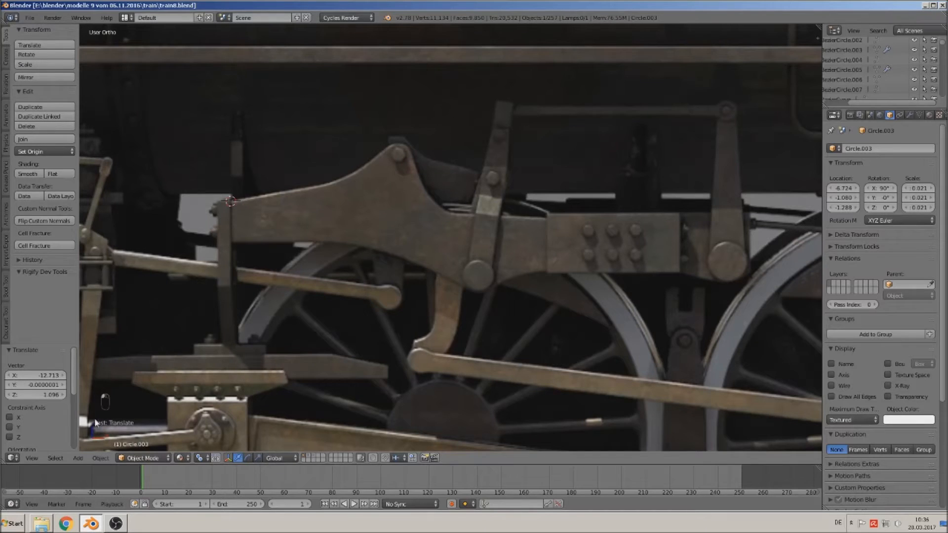
Add a Bezier curve at the upper front corner of the curved bracket plate and rotate it 90° about X
click(78, 458)
mouse_move(98, 437)
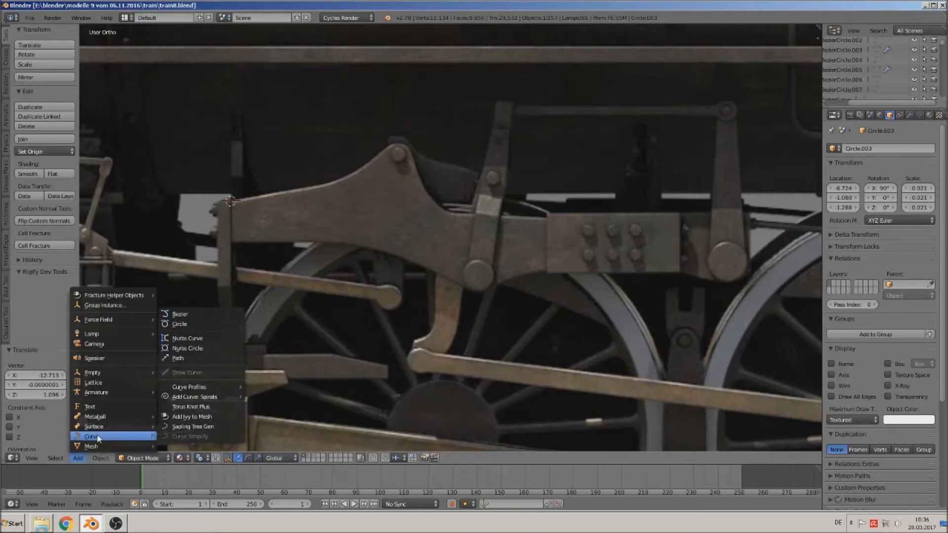
click(187, 315)
key(r)
key(x)
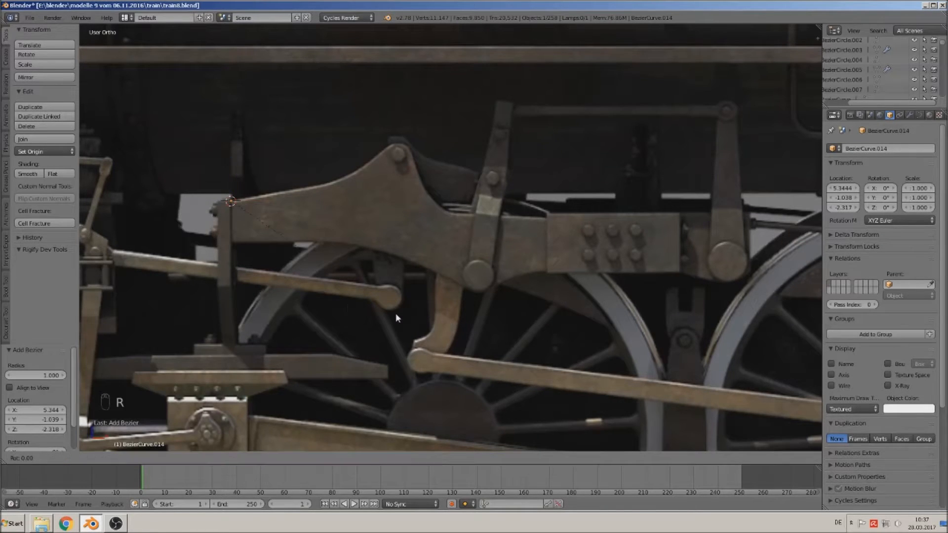
key(9)
key(0)
key(Return)
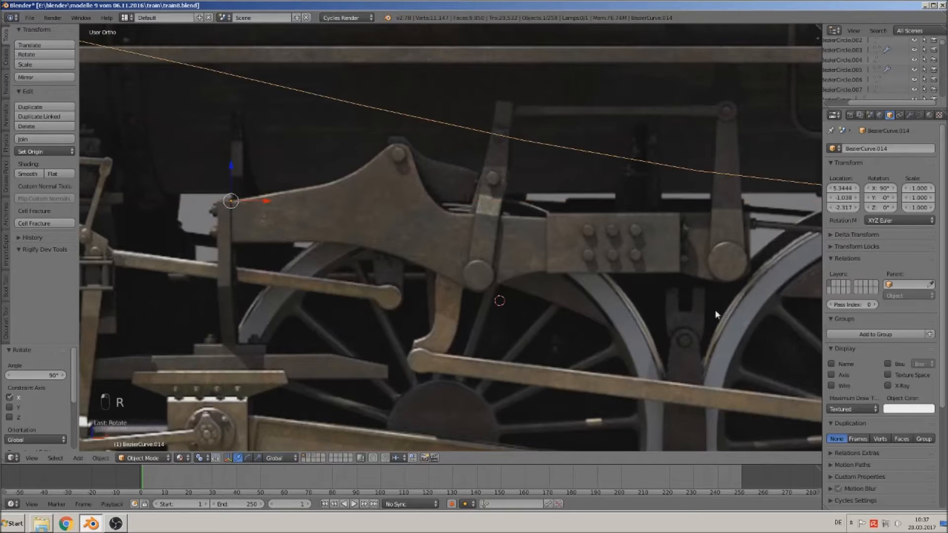
Scale the Bezier curve to 0.028 and move it 0.028 along X to start at the bracket plate's upper front corner
key(s)
click(242, 211)
scroll(242, 210, up, 1)
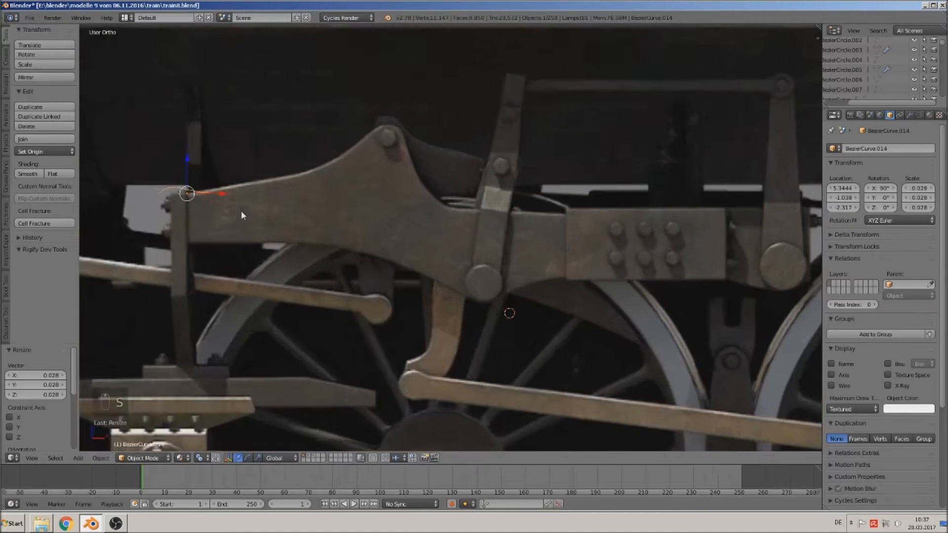
scroll(241, 211, up, 1)
key(g)
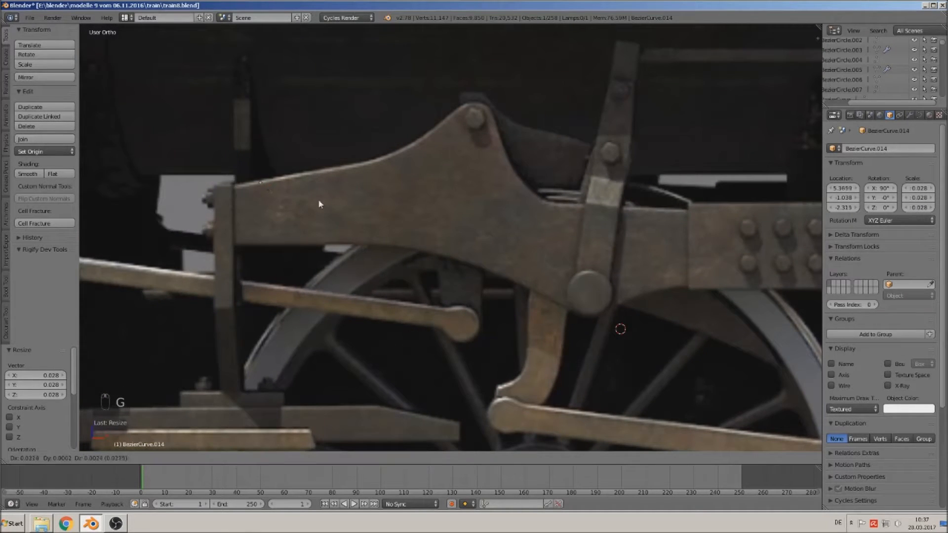
click(314, 208)
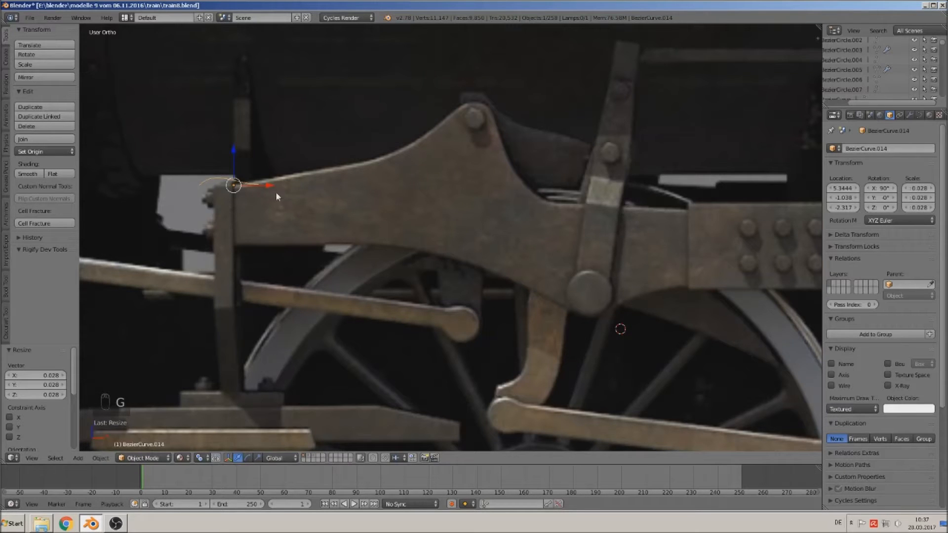
key(g)
key(x)
click(302, 194)
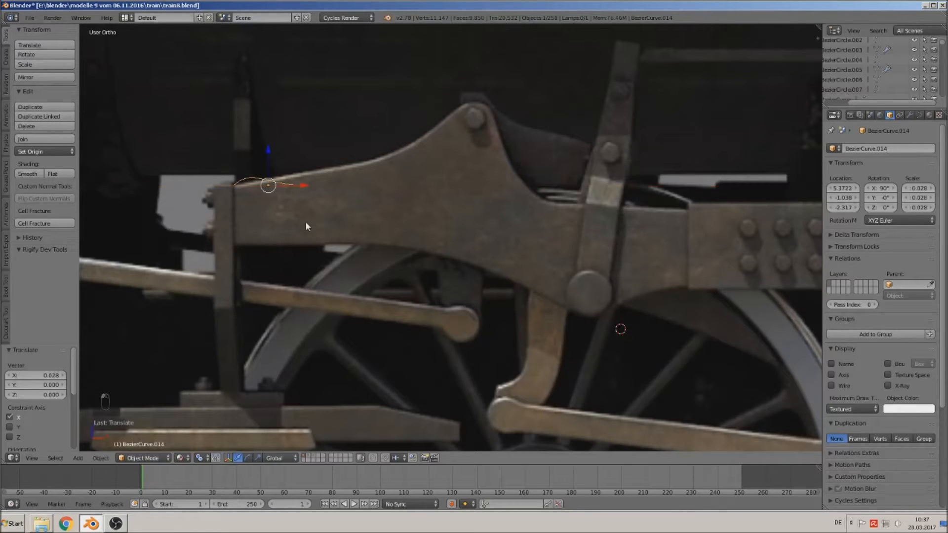
Move the curve along Y to about -1.052 and return to the front view
scroll(306, 226, up, 1)
middle_drag(302, 216, 234, 249)
scroll(235, 242, down, 1)
drag(260, 165, 244, 171)
key(KP_1)
Move the curve's second control point about 0.043 along X and 0.018 along Z onto the plate's upper edge
scroll(295, 194, down, 1)
scroll(254, 171, up, 1)
key(Tab)
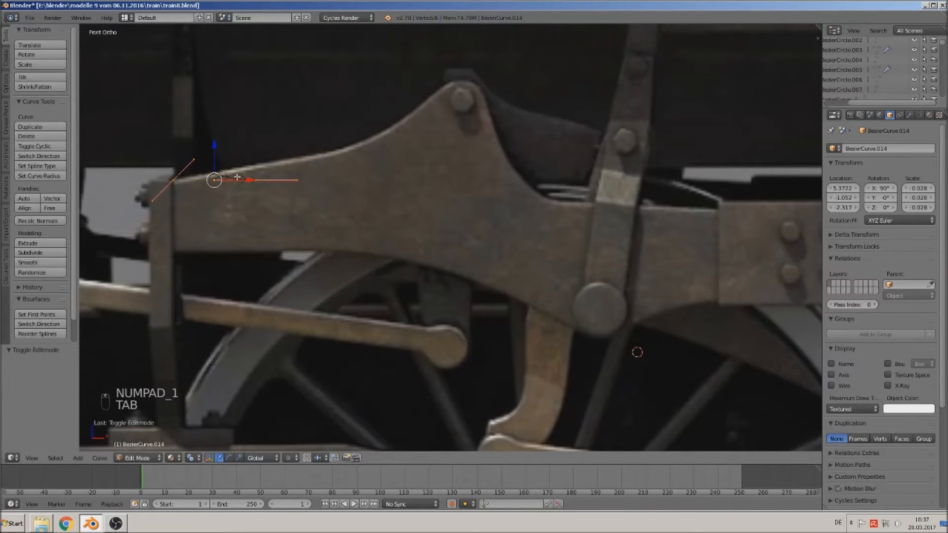
right_drag(270, 179, 327, 154)
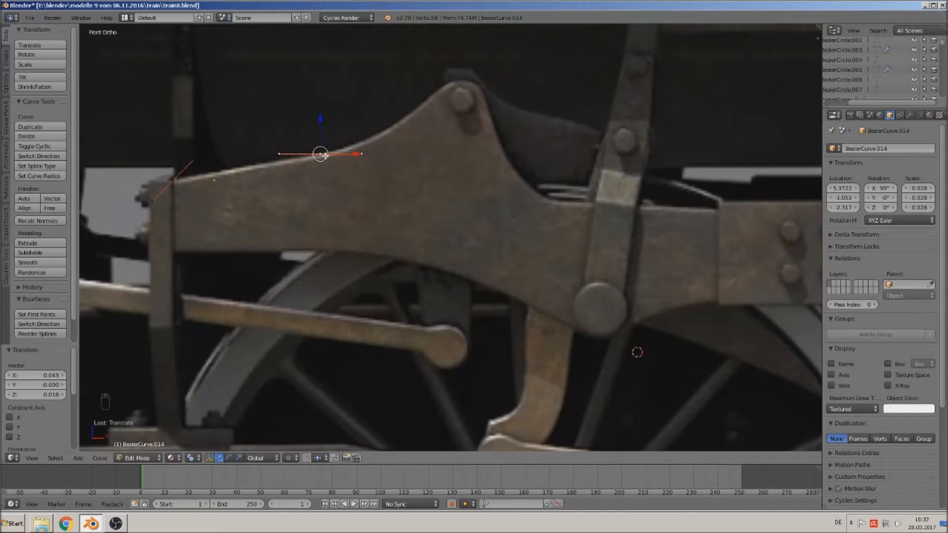
scroll(297, 188, up, 1)
shift+middle_drag(295, 195, 395, 202)
Adjust the handles of both control points so the first curve segment follows the plate's sloping upper edge
right_click(223, 174)
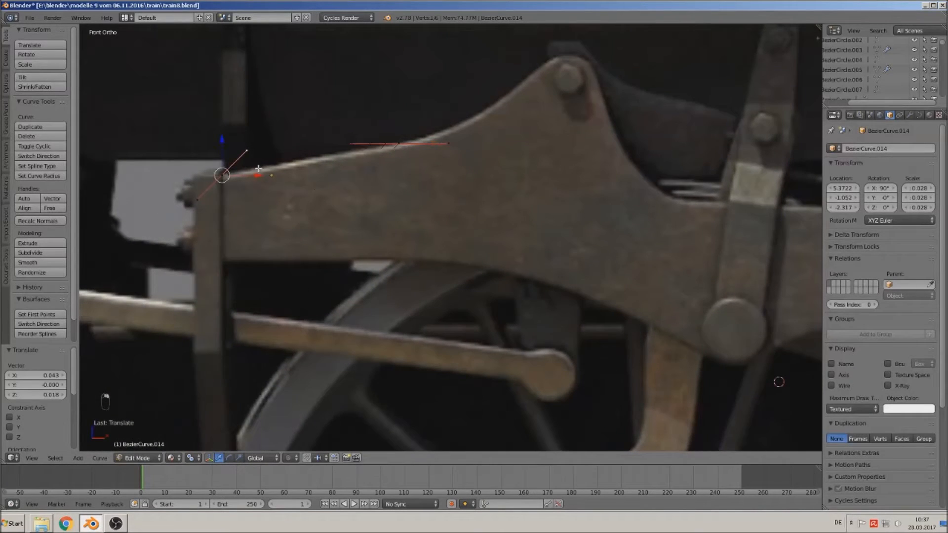
key(g)
click(268, 183)
right_click(398, 144)
key(g)
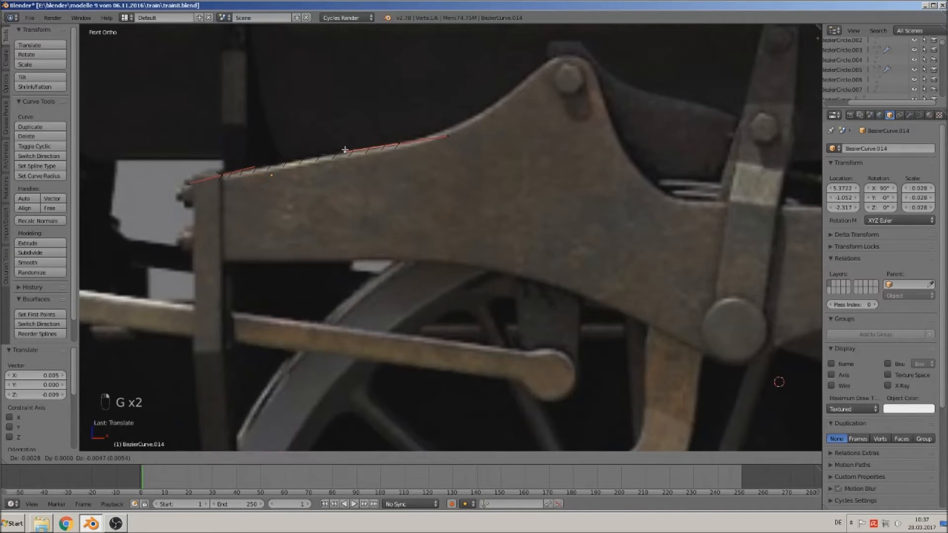
click(345, 149)
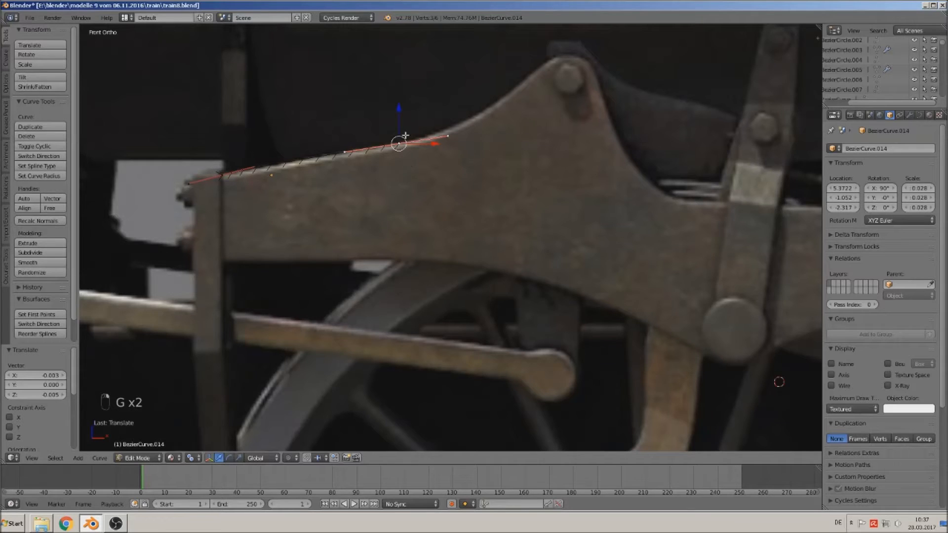
Extrude the curve about 0.079 along X and 0.042 along Z to the plate's peak, and align its handle with the concave edge
key(e)
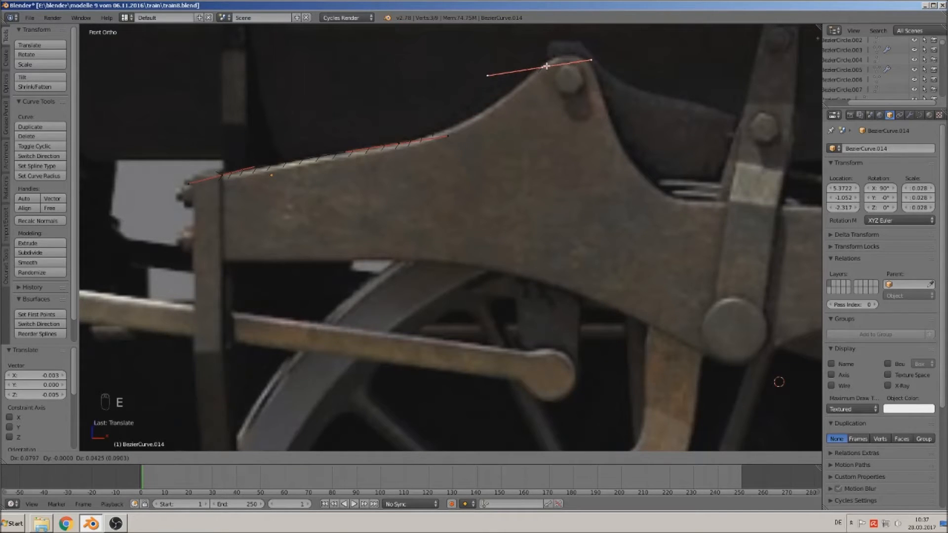
click(545, 65)
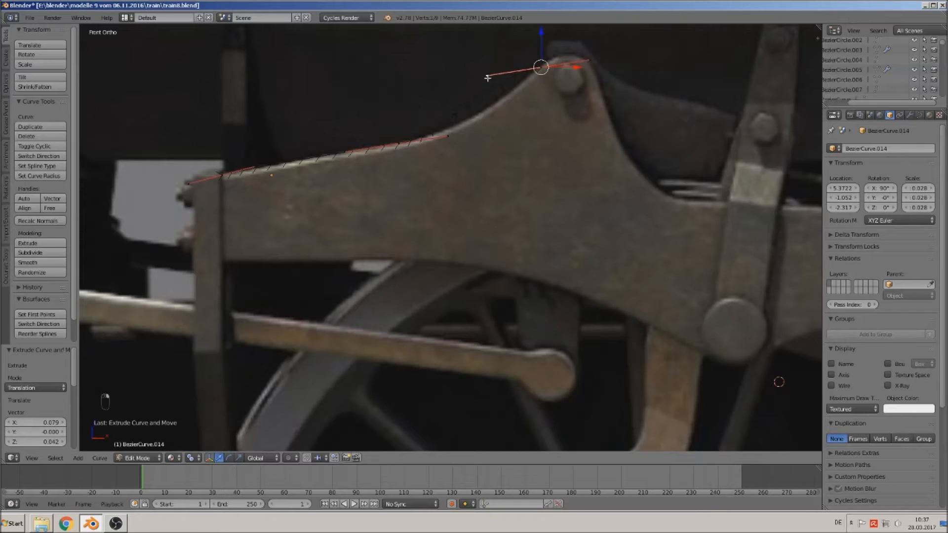
key(g)
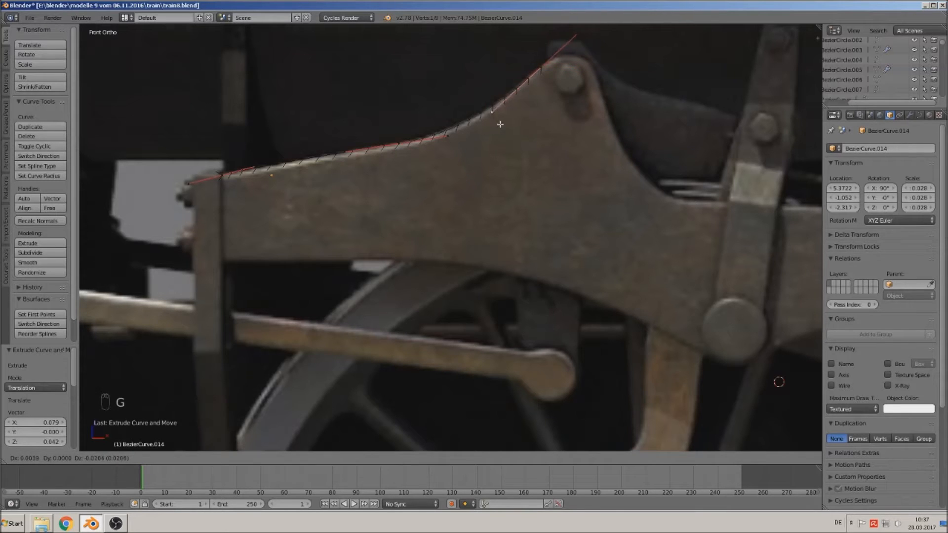
click(502, 118)
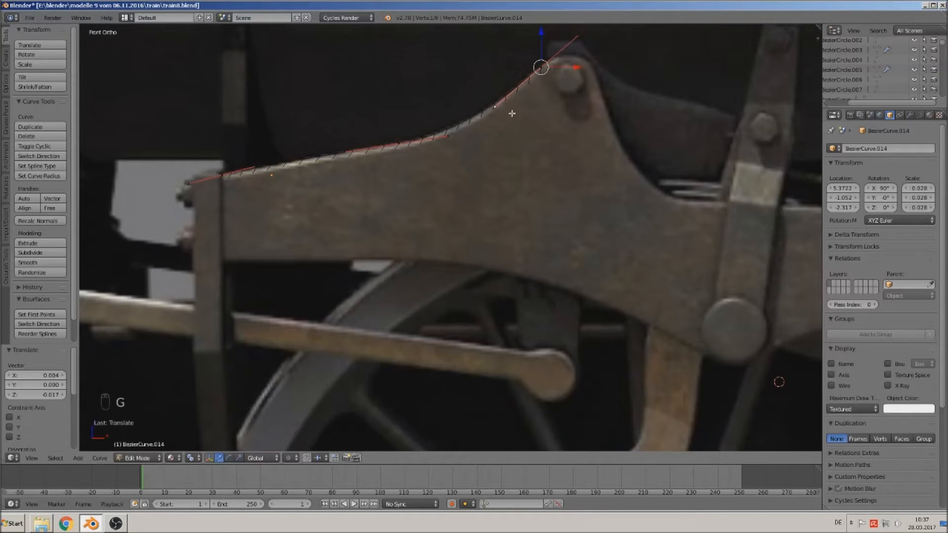
Extrude the curve over the rounded peak by about 0.031 along X and -0.005 along Z, and shape the handles to its arc
shift+middle_drag(603, 101, 458, 161)
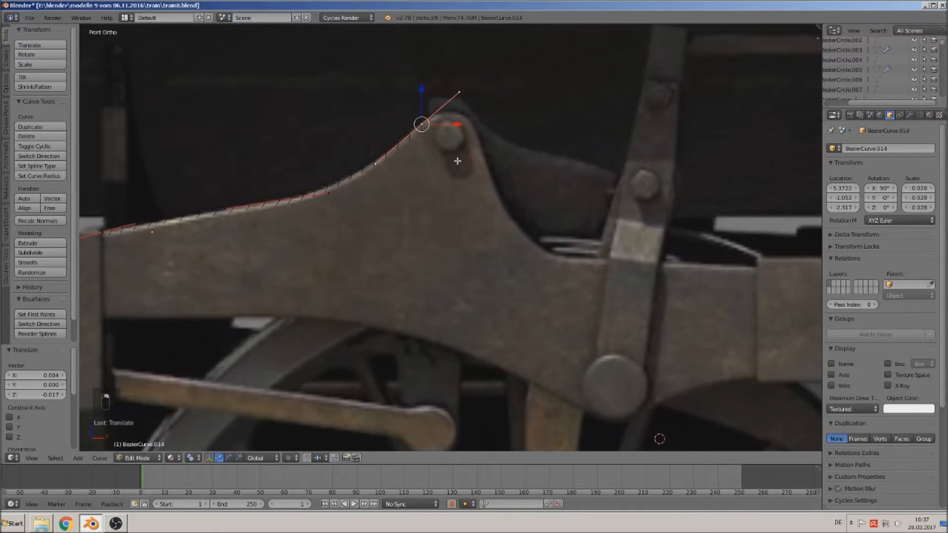
key(e)
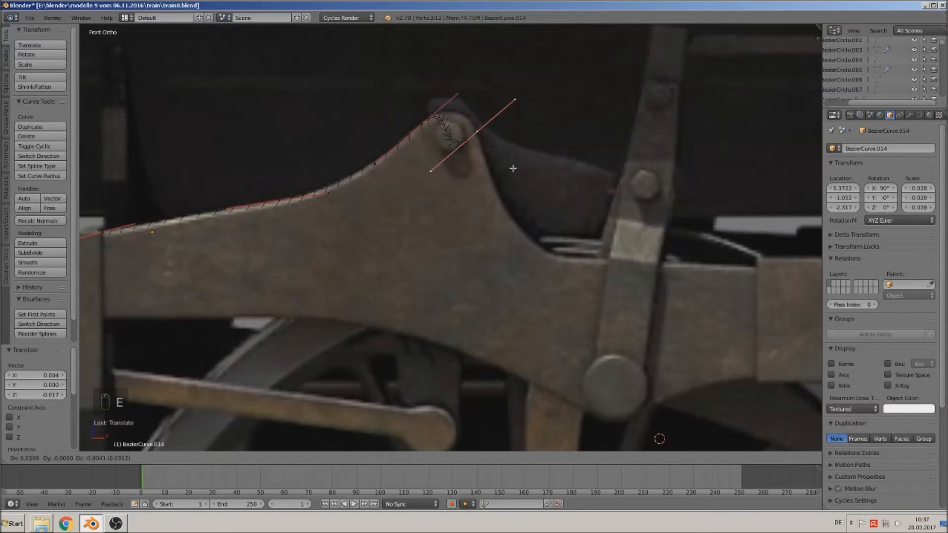
click(514, 170)
scroll(494, 175, up, 3)
shift+middle_drag(419, 120, 356, 253)
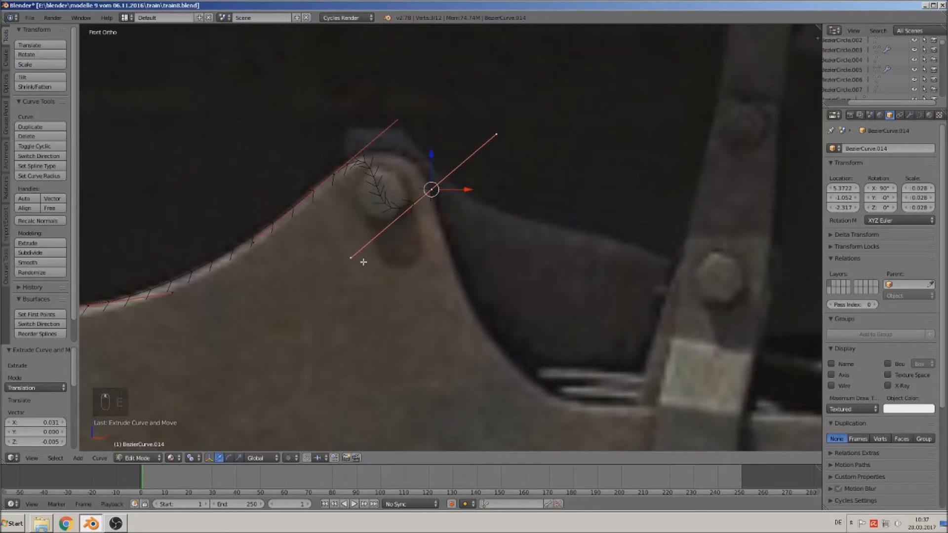
key(g)
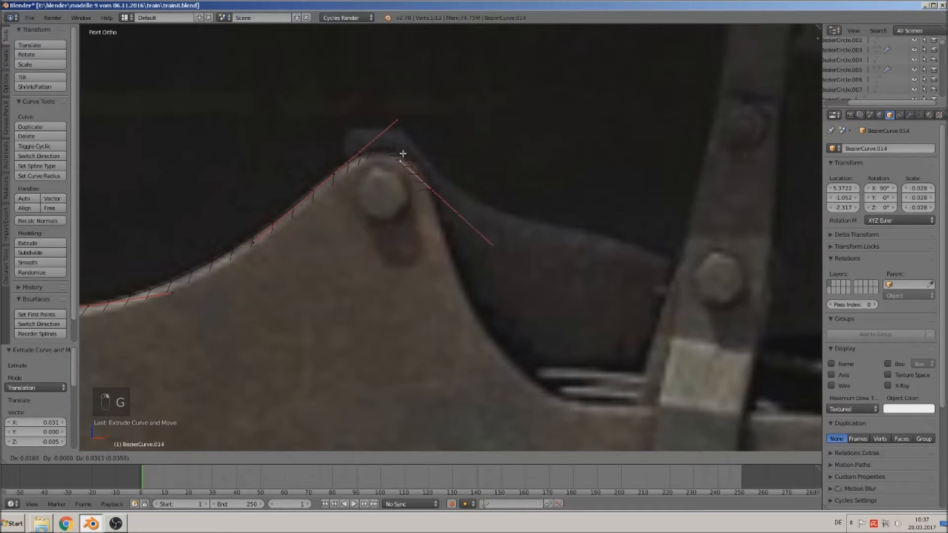
click(428, 157)
right_click(401, 116)
key(g)
click(394, 127)
right_click(334, 175)
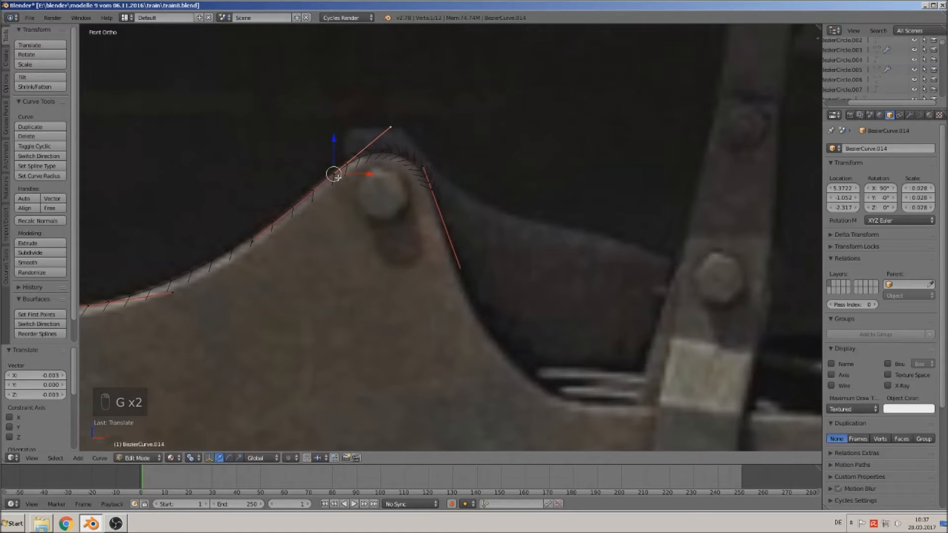
Extrude the curve about 0.052 along X and -0.070 along Z to the foot of the peak, and fit its handle to the concave edge
right_click(435, 193)
shift+middle_drag(568, 330, 514, 227)
scroll(473, 249, down, 1)
scroll(473, 248, down, 2)
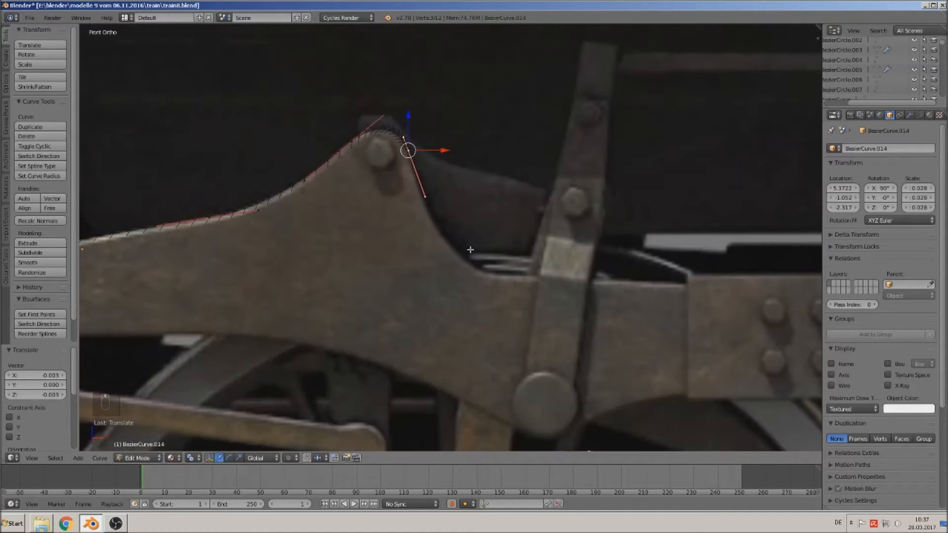
key(e)
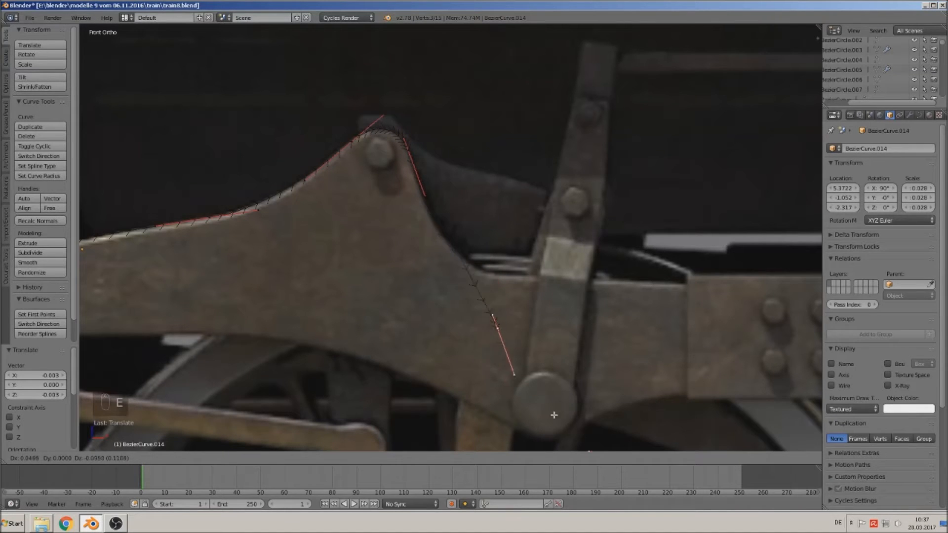
click(559, 371)
scroll(500, 298, up, 3)
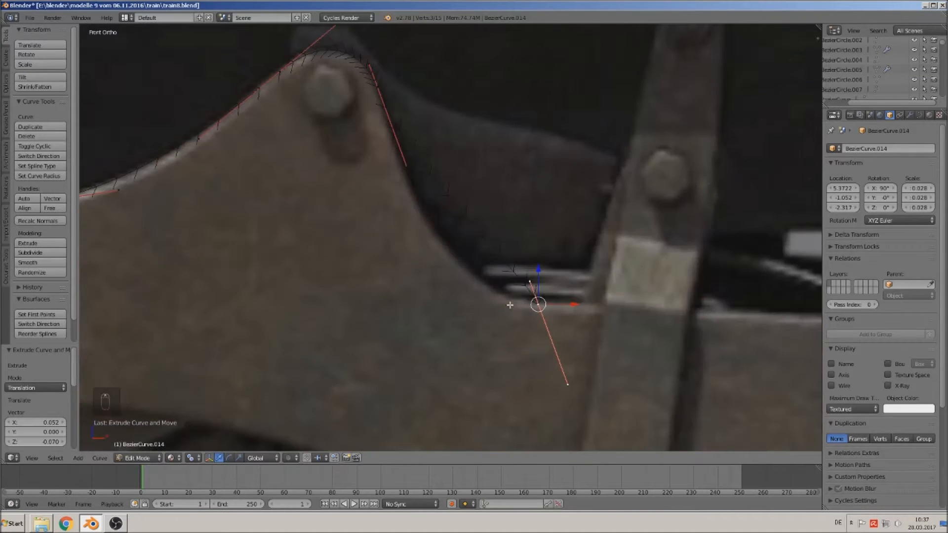
right_click(526, 281)
scroll(478, 359, up, 1)
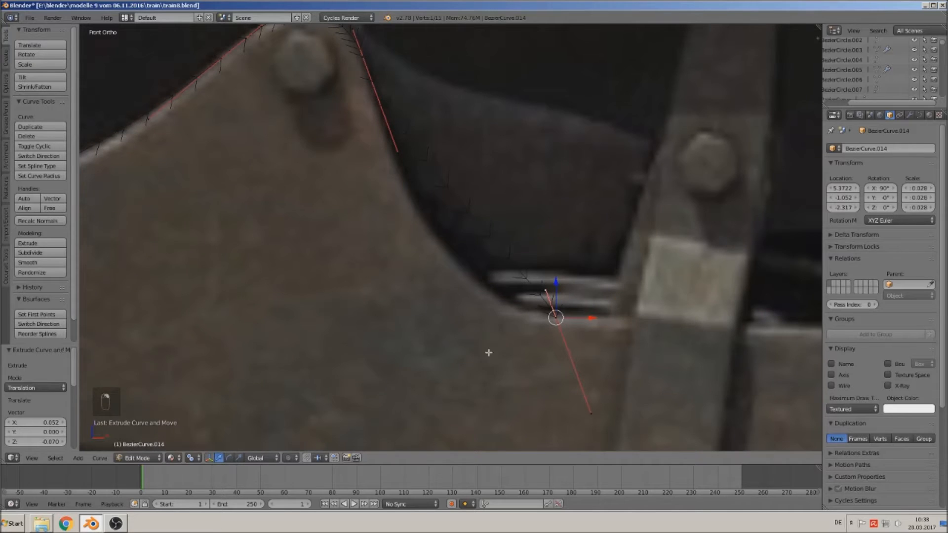
key(g)
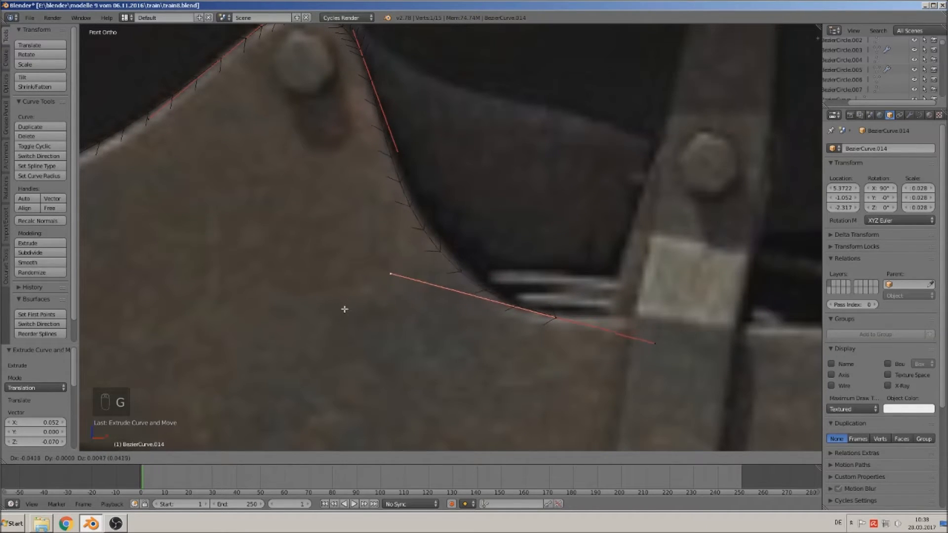
click(349, 298)
Extrude the curve about 0.338 along X to the plate's upper rear corner, and level its handle along the straight top edge
scroll(498, 338, down, 1)
shift+middle_drag(484, 366, 281, 326)
scroll(323, 336, down, 2)
scroll(368, 257, down, 3)
shift+middle_drag(621, 265, 499, 285)
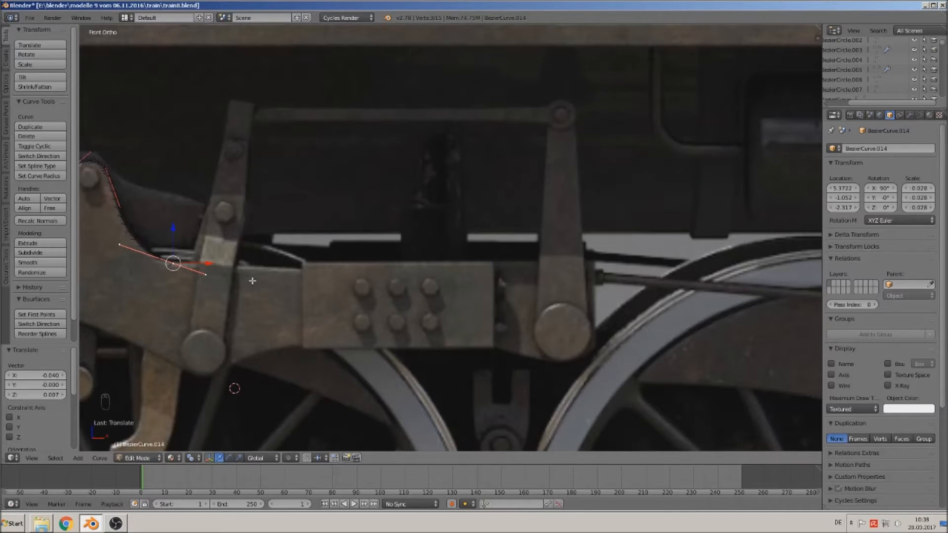
key(e)
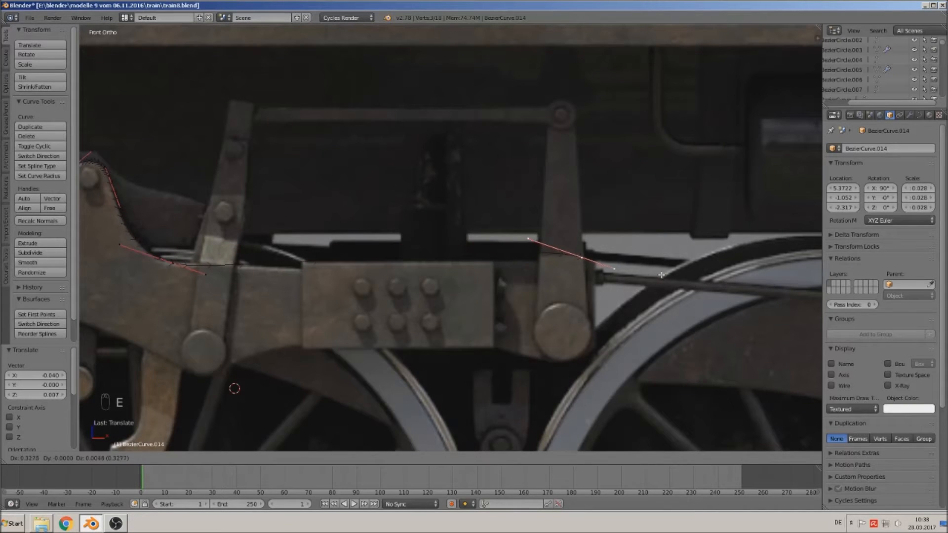
click(664, 276)
scroll(631, 298, up, 3)
right_click(604, 246)
key(g)
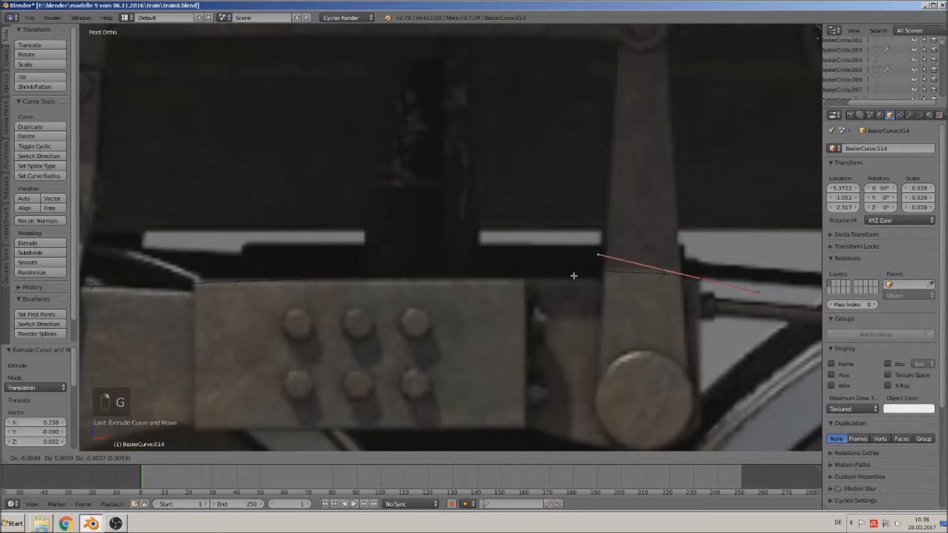
click(525, 302)
Extrude the curve 0.070 downward along the plate's rear edge, and turn the new point's handle to run vertically
shift+middle_drag(143, 297, 318, 246)
scroll(233, 254, down, 2)
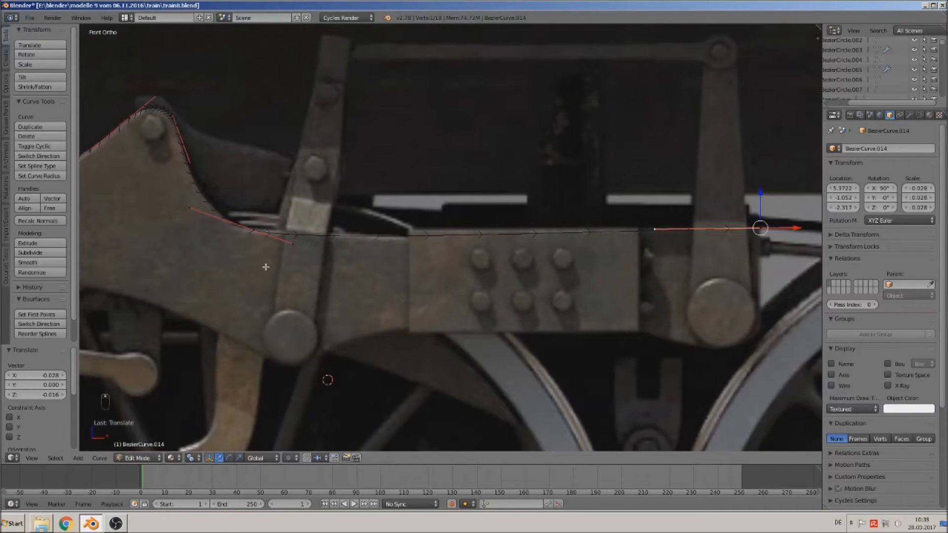
shift+middle_drag(560, 289, 387, 281)
scroll(562, 268, up, 1)
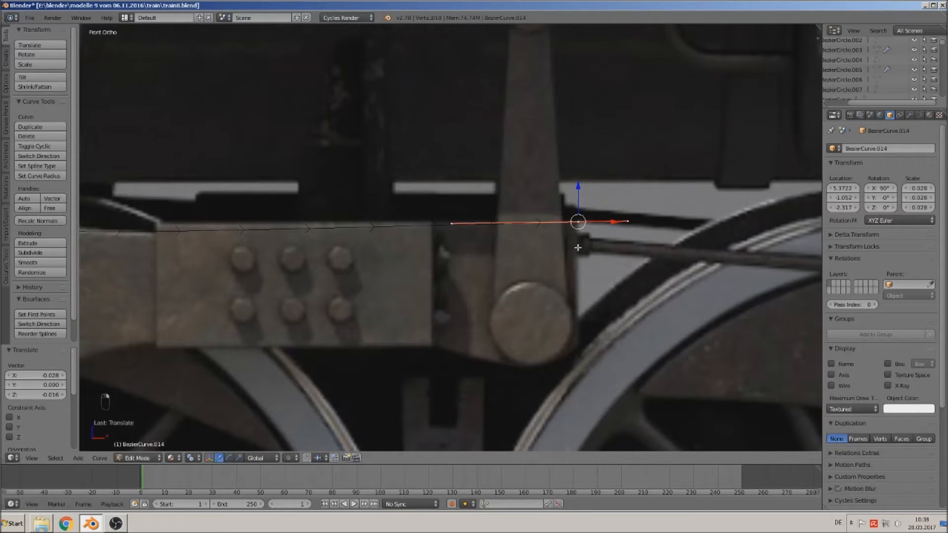
key(e)
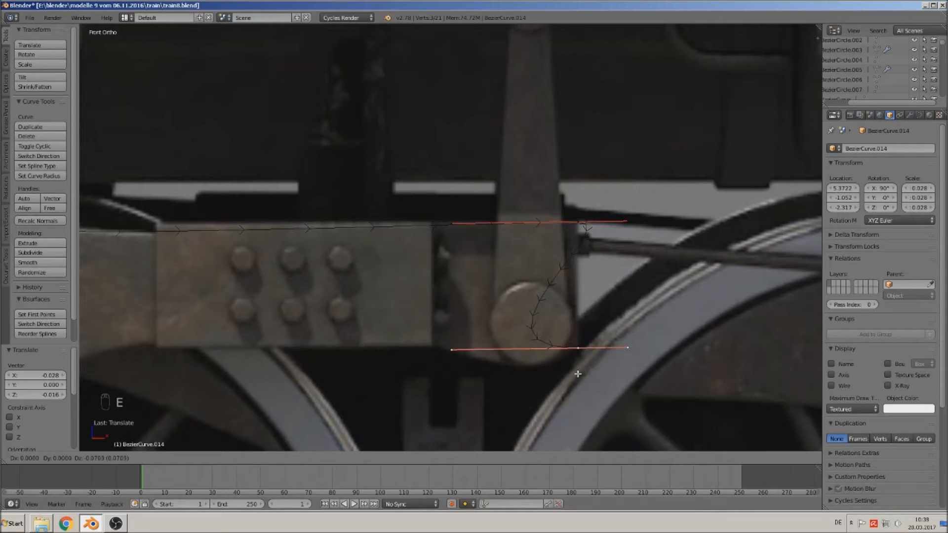
click(578, 373)
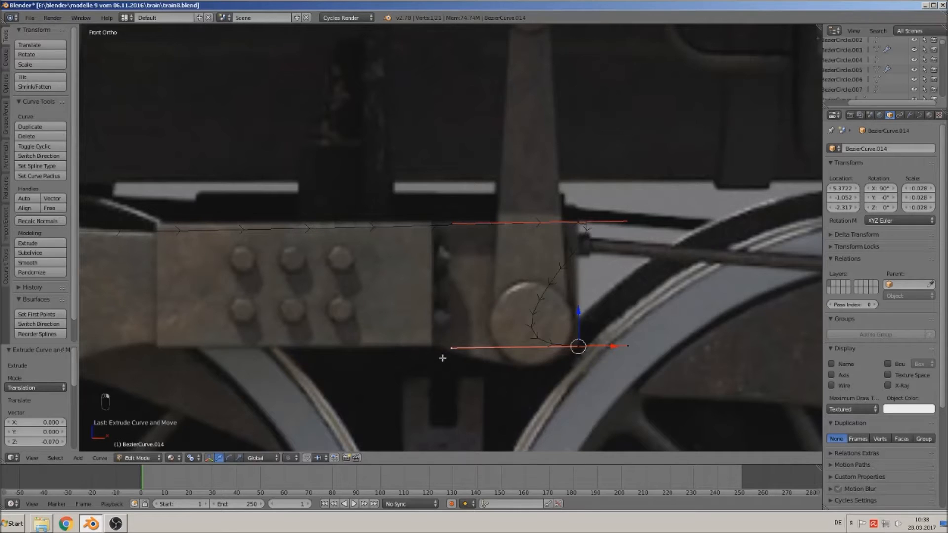
key(g)
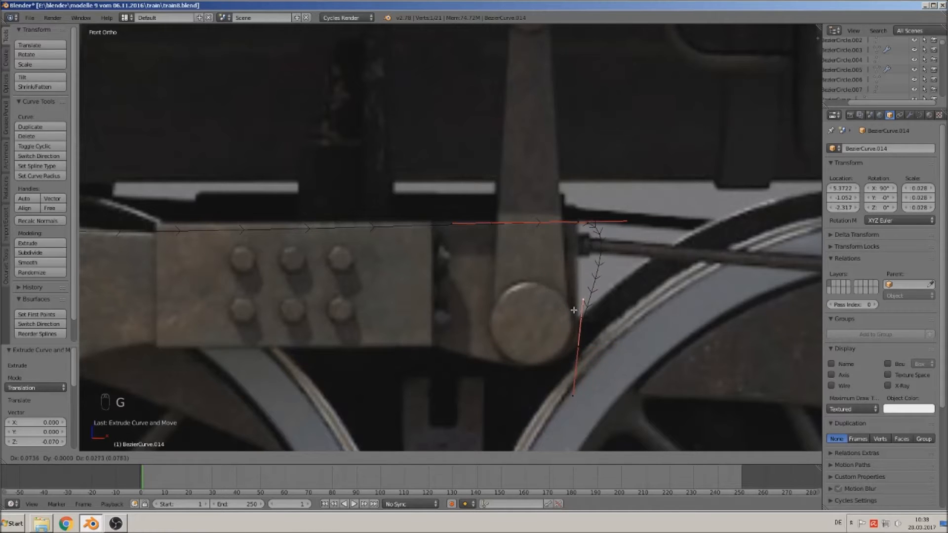
click(568, 351)
Move the outgoing handle of the upper rear corner point about -0.027 along X to straighten the rear edge
right_click(584, 222)
scroll(524, 241, up, 4)
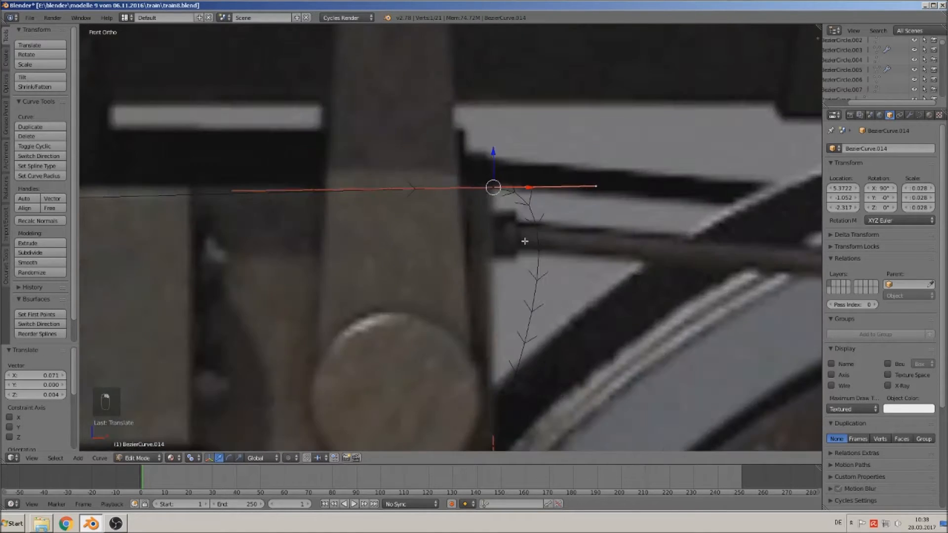
scroll(525, 241, up, 3)
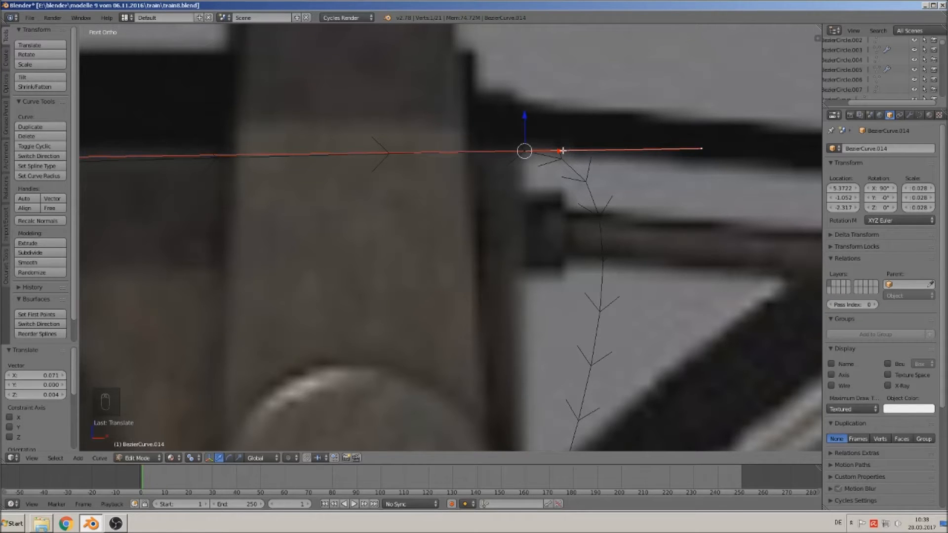
key(g)
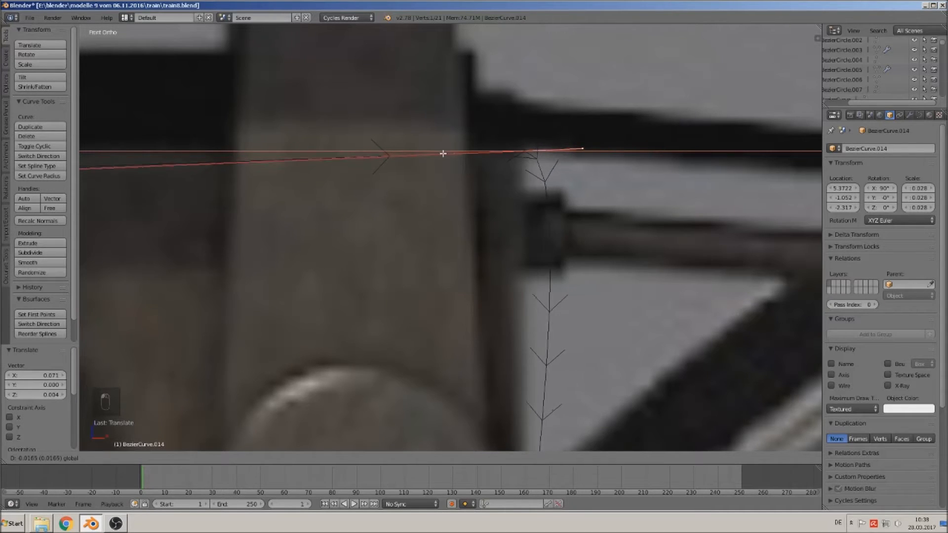
click(387, 155)
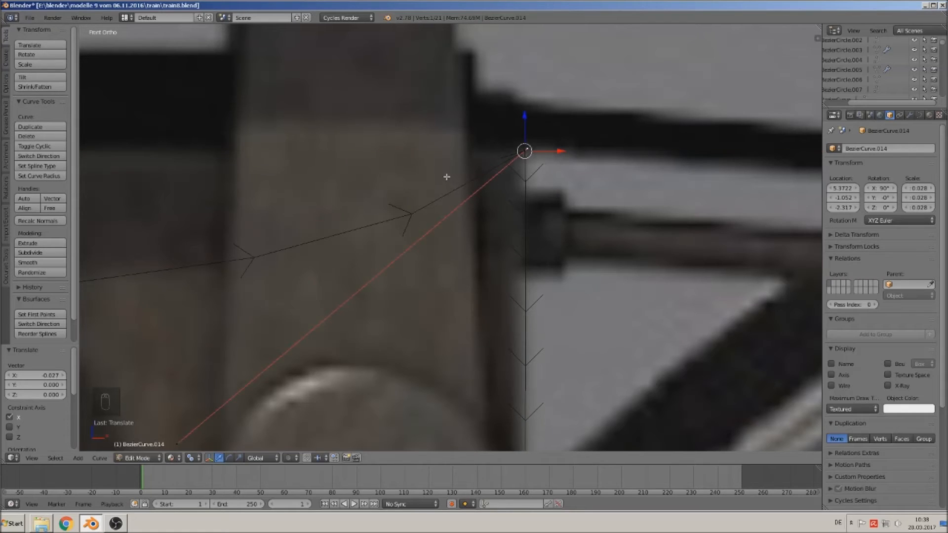
Move the incoming handle of the upper rear corner point about -0.018 along X and 0.045 along Z, levelling it with the top edge
scroll(534, 297, down, 5)
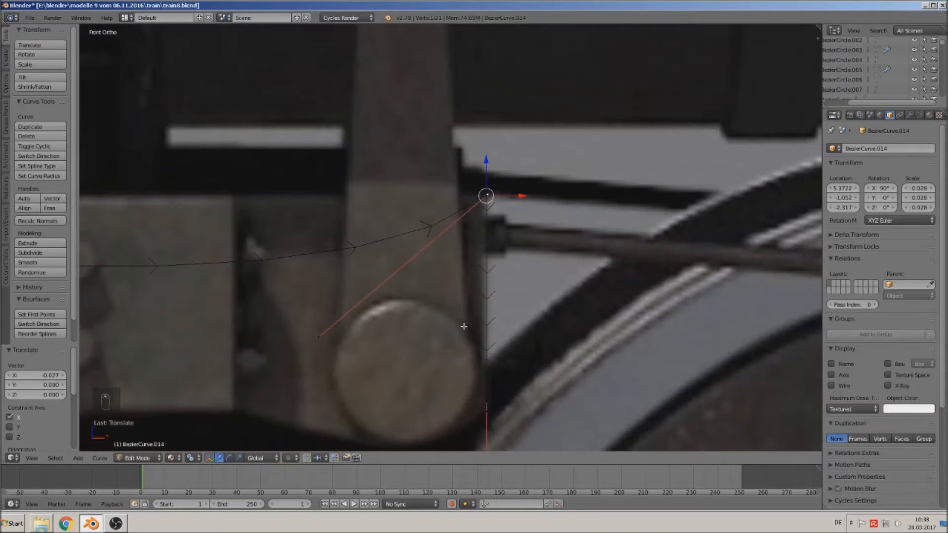
right_click(314, 333)
key(g)
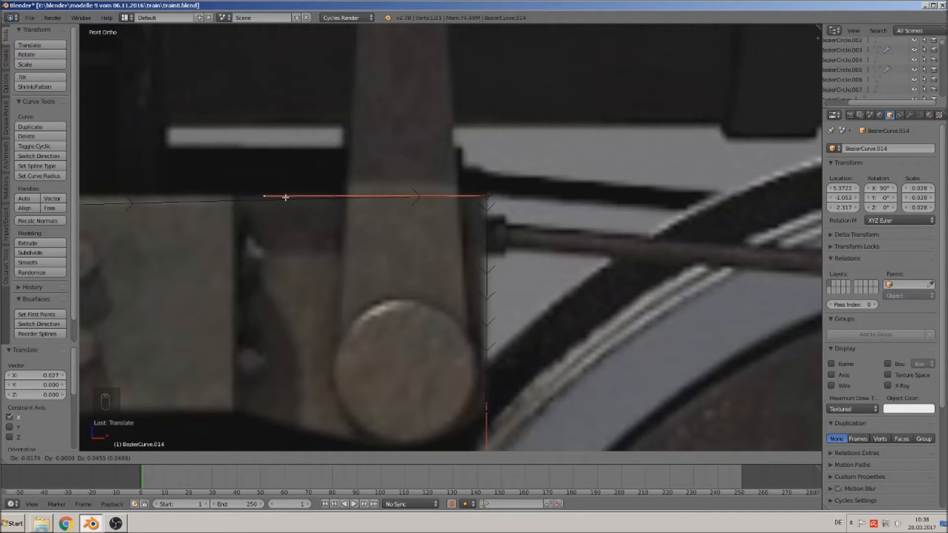
click(286, 197)
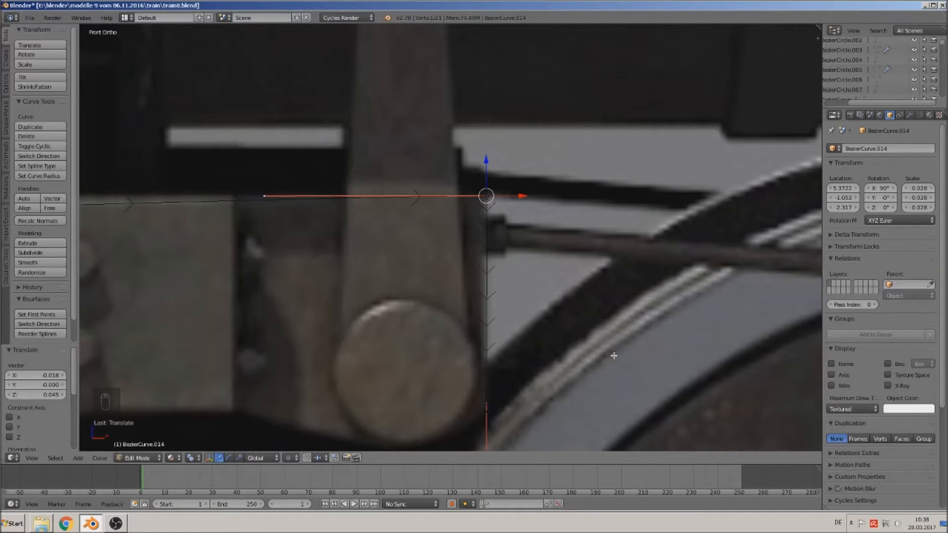
Extrude the curve from the lower rear point about -0.080 along X to the plate's underside in front of the rear pin
shift+middle_drag(602, 358, 614, 263)
scroll(613, 274, up, 2)
shift+middle_drag(613, 312, 719, 244)
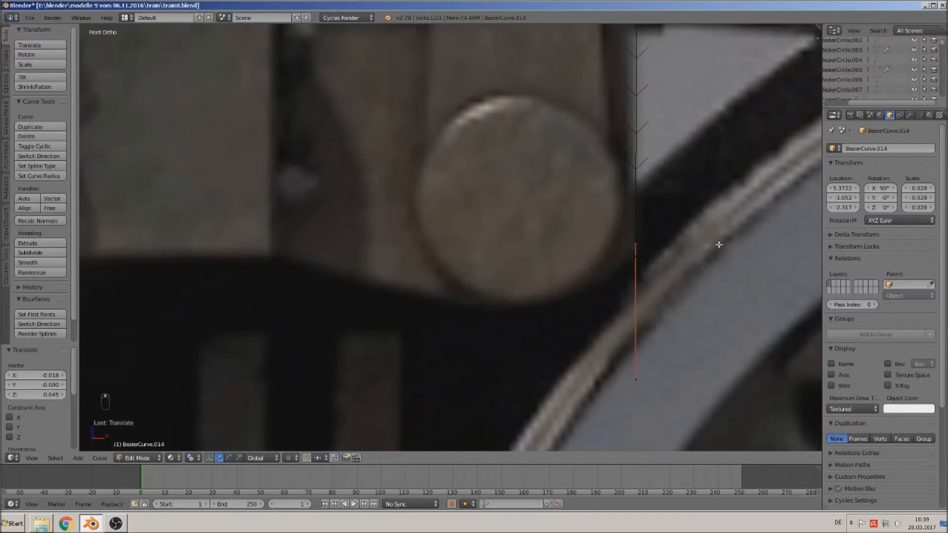
scroll(663, 273, down, 2)
right_click(576, 253)
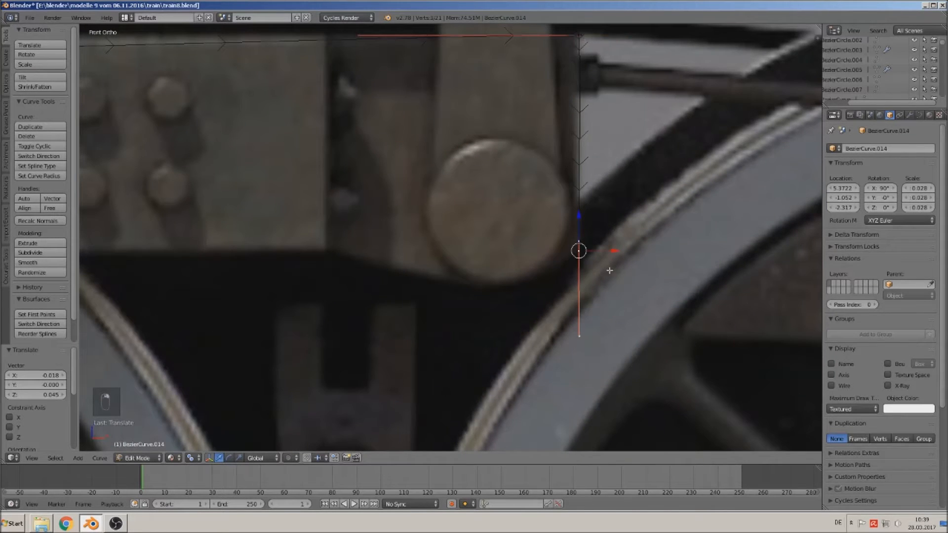
shift+middle_drag(576, 252, 716, 260)
scroll(642, 269, down, 3)
key(e)
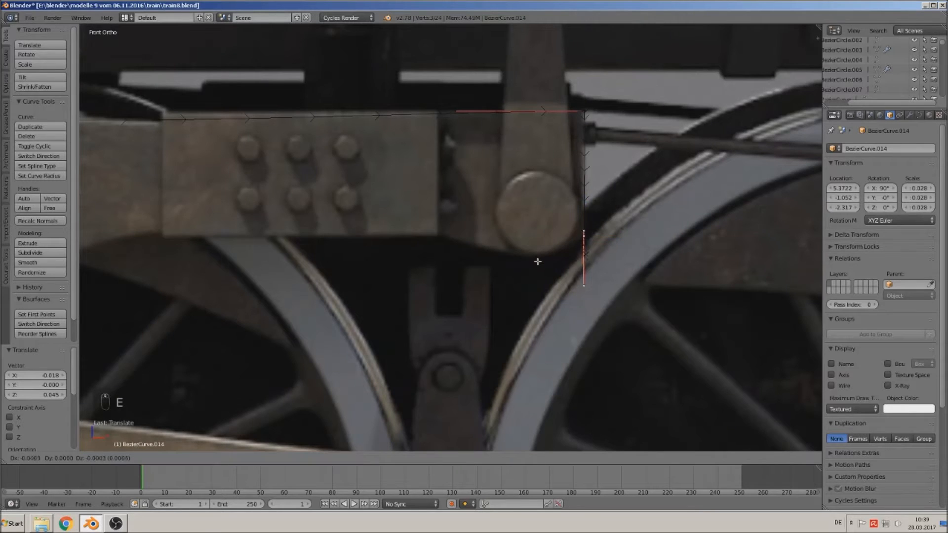
click(395, 256)
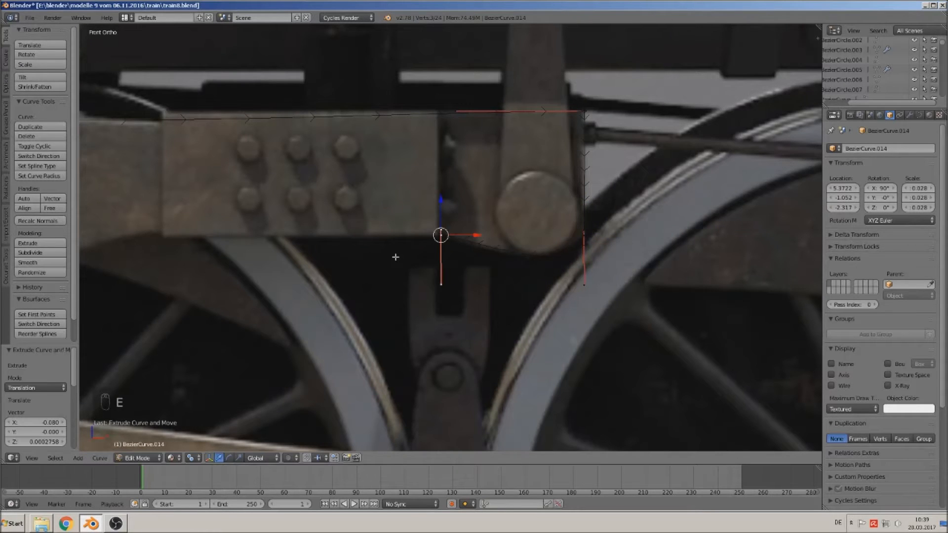
Move the new underside point's rear-facing handle about 0.021 along X and -0.010 along Z, following the sloping lower edge
scroll(475, 273, up, 5)
right_click(437, 214)
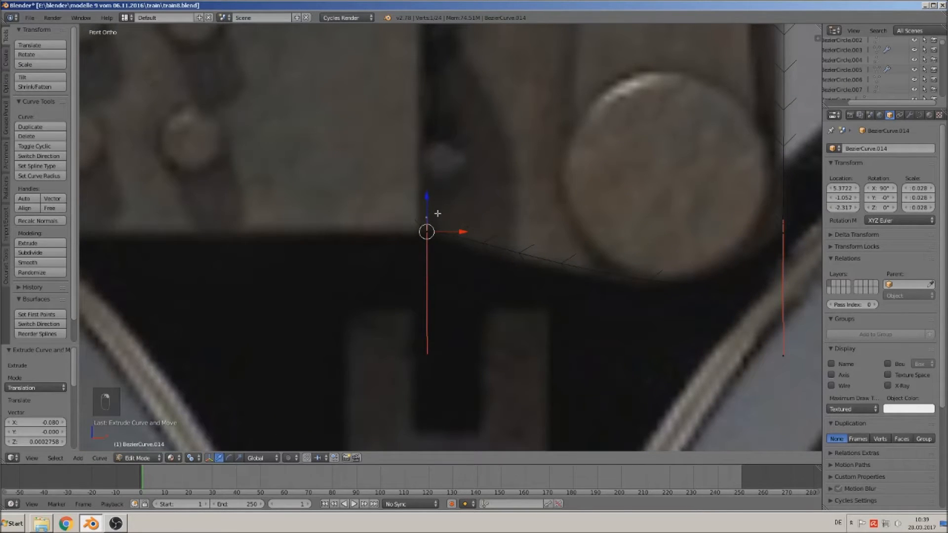
key(g)
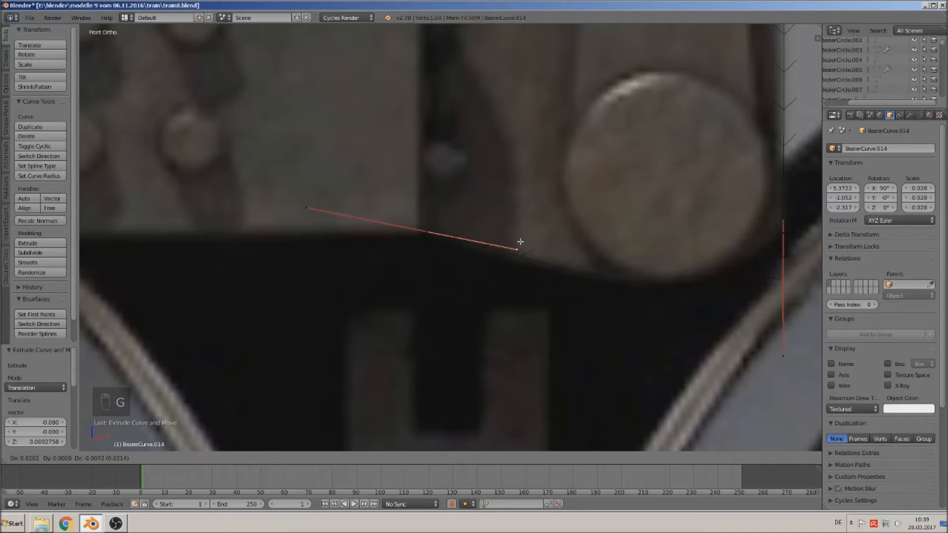
click(530, 258)
Shorten the lower rear point's downward handle by moving it about 0.018 up along Z
shift+middle_drag(805, 288, 592, 250)
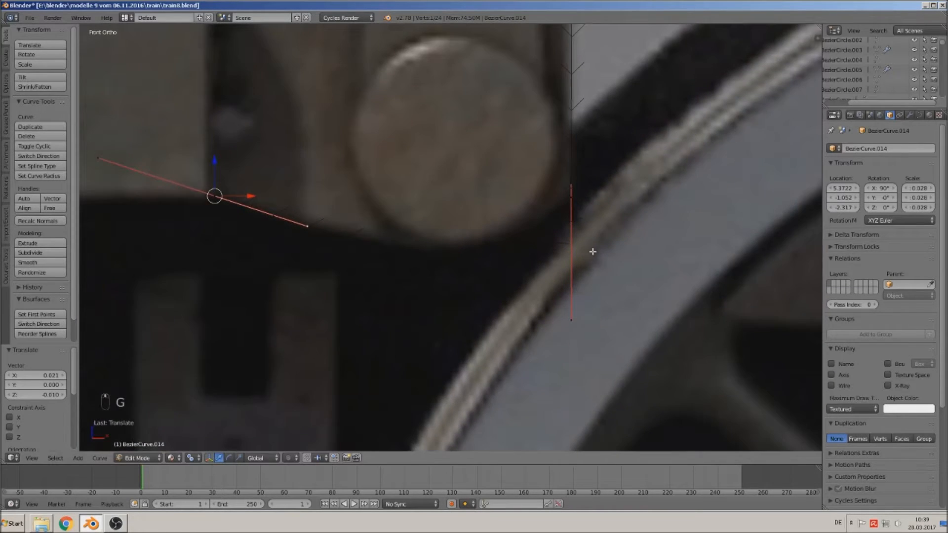
scroll(596, 254, up, 1)
scroll(595, 254, down, 3)
right_click(540, 299)
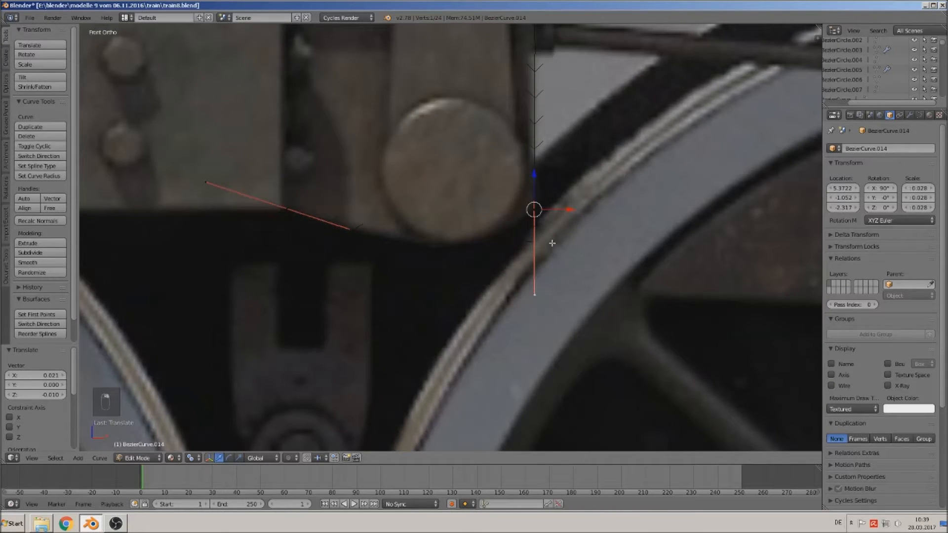
key(g)
key(z)
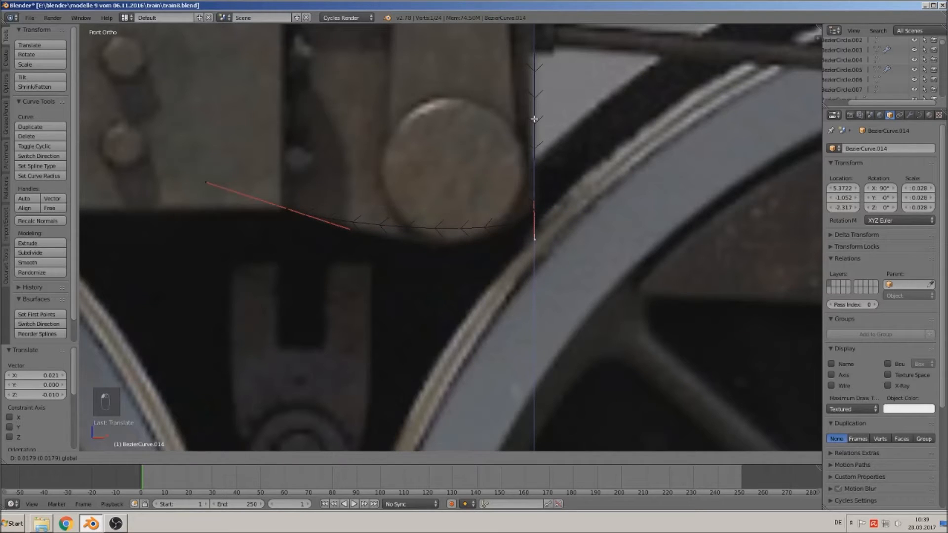
click(530, 129)
Move the underside point's rear-facing handle about 0.010 along X and -0.005 along Z, and lower the rear point about 0.006 to fit the rounded corner
right_click(358, 232)
key(g)
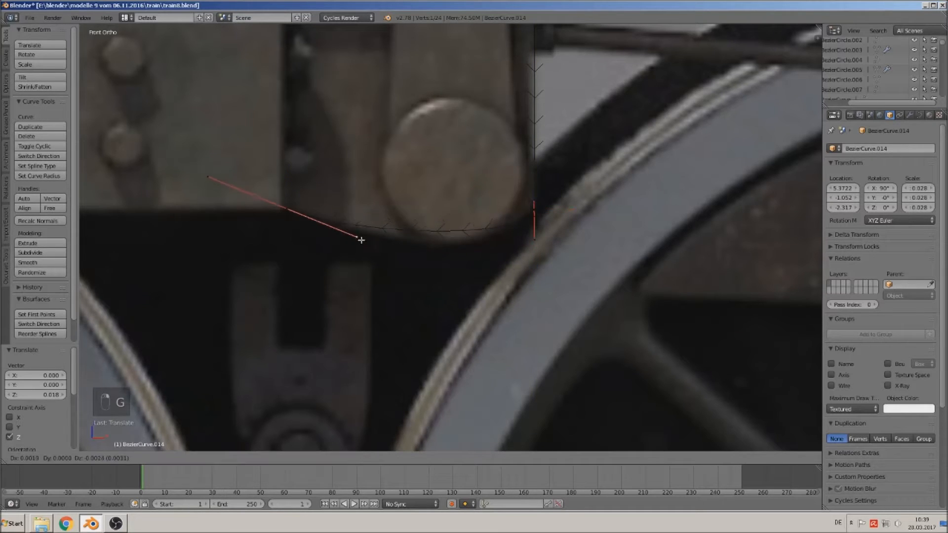
click(383, 246)
right_click(538, 213)
key(g)
key(z)
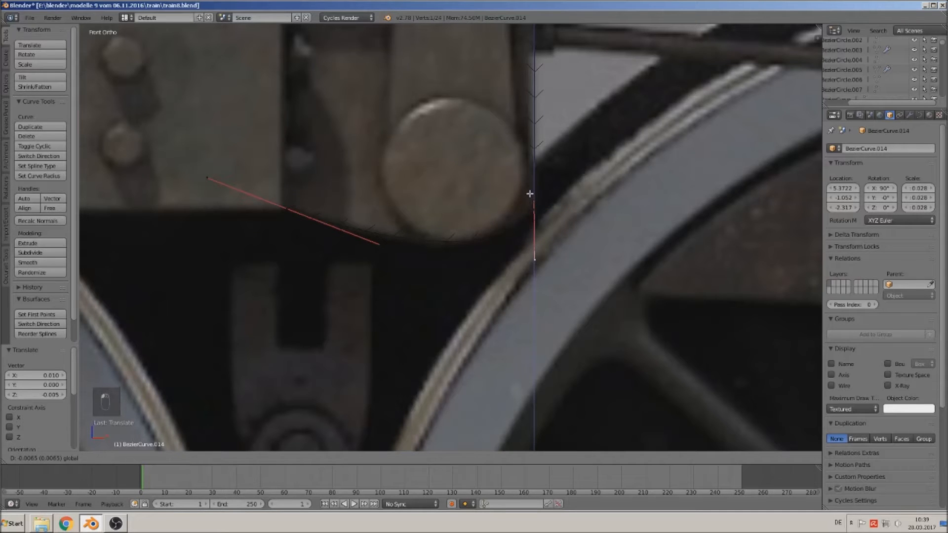
click(530, 194)
Extrude the curve about -0.194 along X to the underside just behind the middle pin, and move its rear-facing handle about 0.008 along X and 0.024 along Z
scroll(351, 233, down, 1)
shift+middle_drag(351, 233, 606, 227)
scroll(512, 248, down, 2)
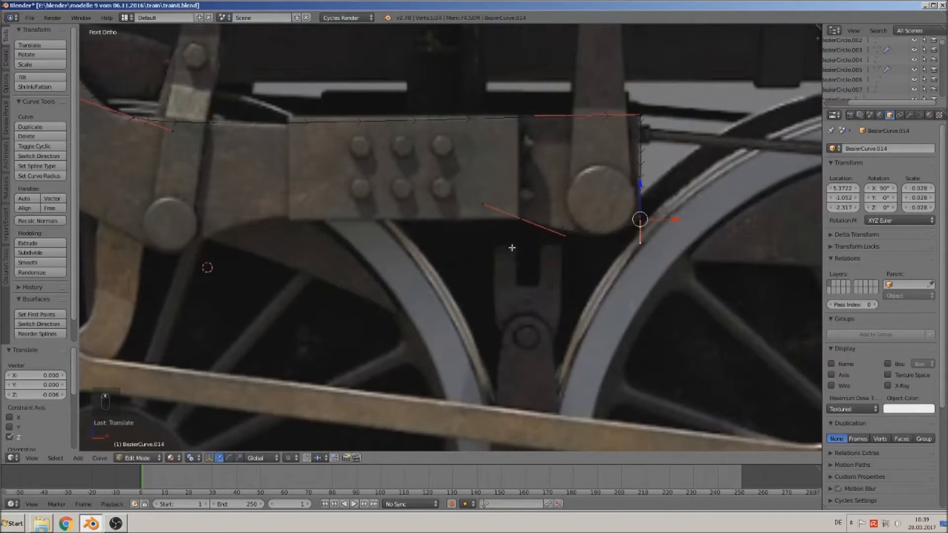
shift+middle_drag(512, 248, 665, 271)
right_click(688, 241)
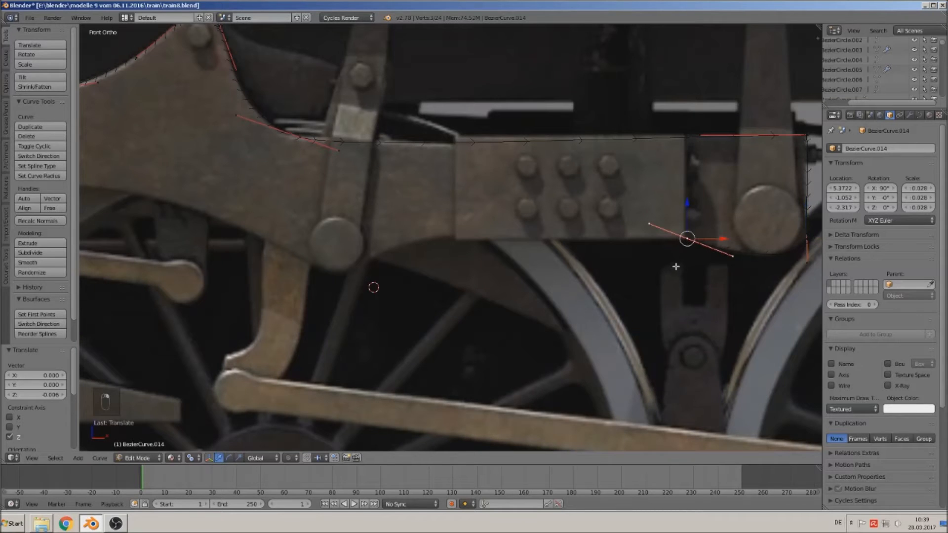
key(e)
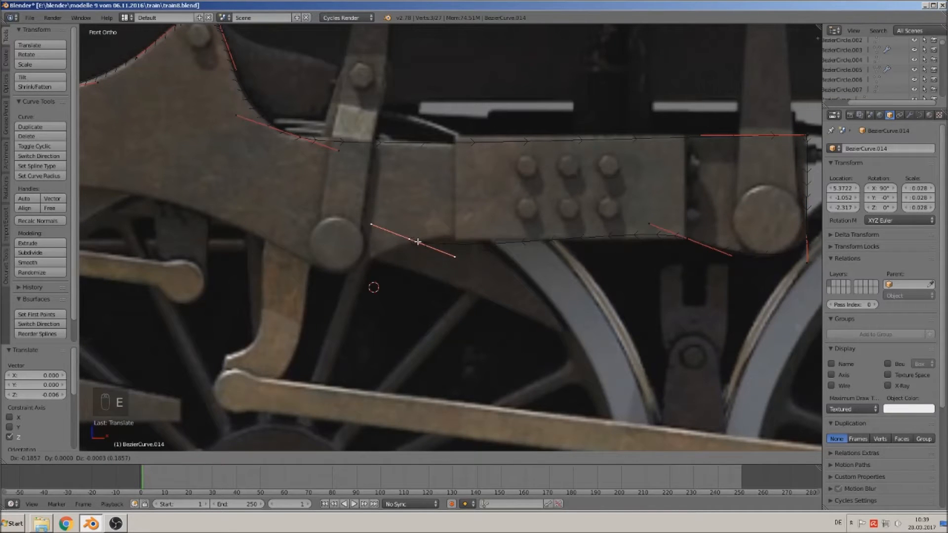
click(406, 250)
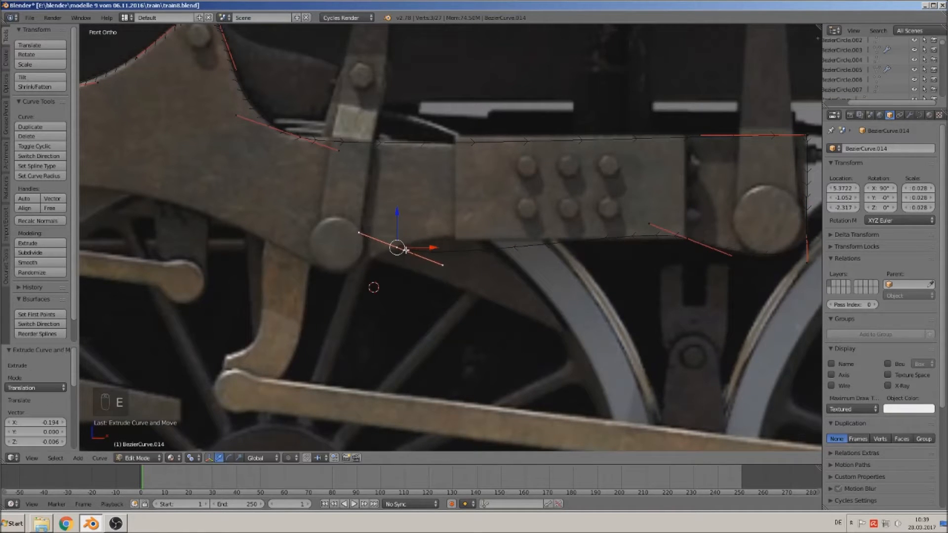
key(g)
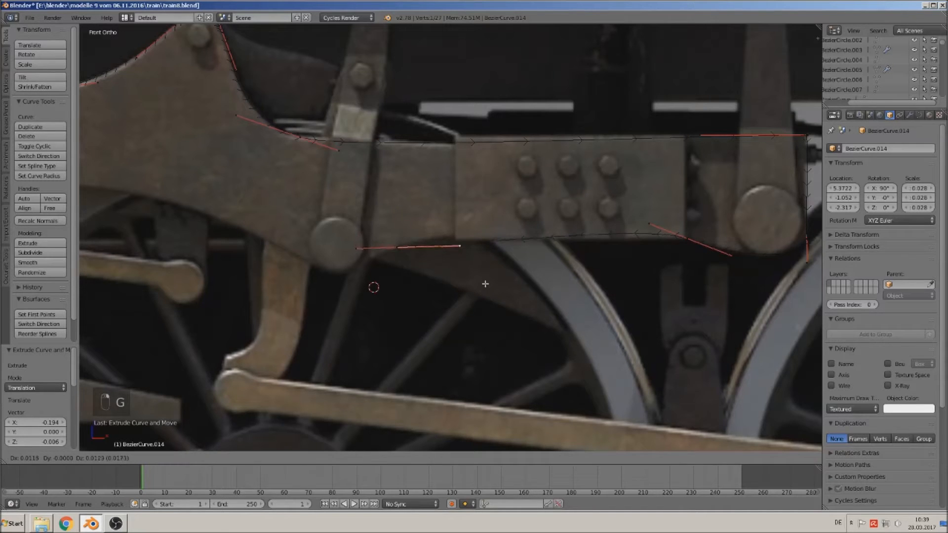
click(480, 268)
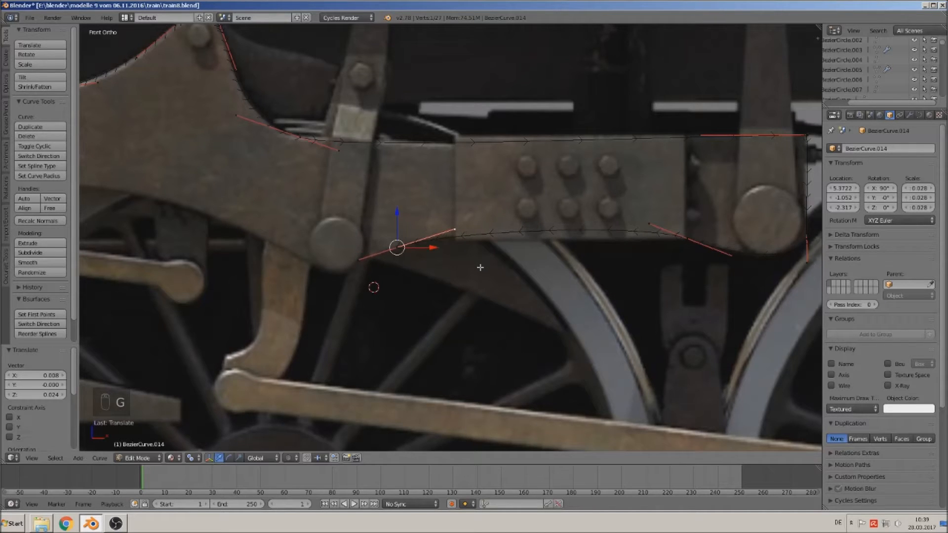
Fine-tune both handles of the underside point in front of the rear pin so the curve follows the lower edge
key(g)
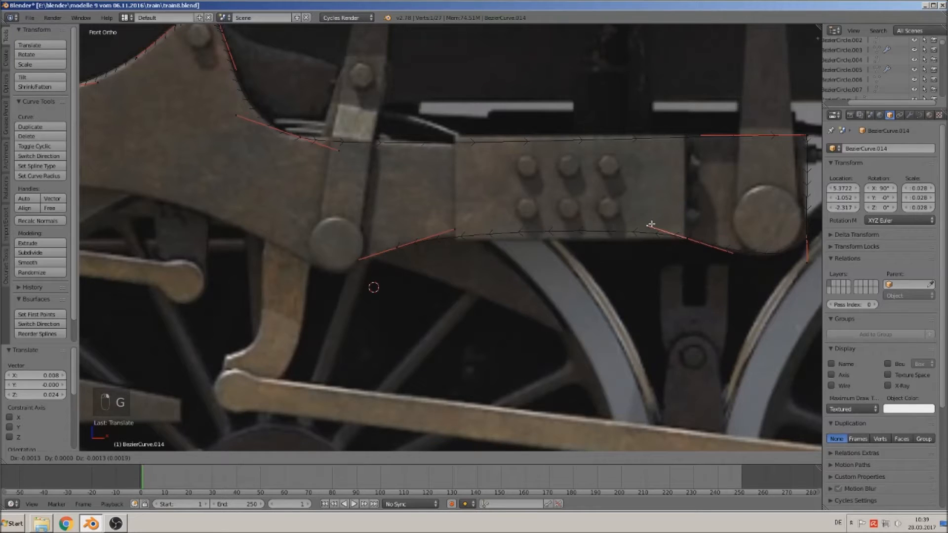
click(650, 230)
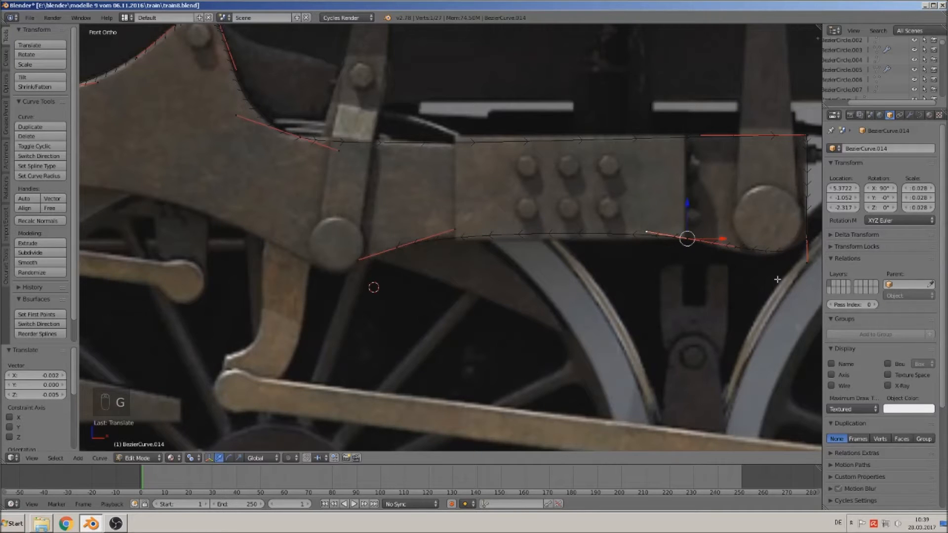
key(g)
click(729, 252)
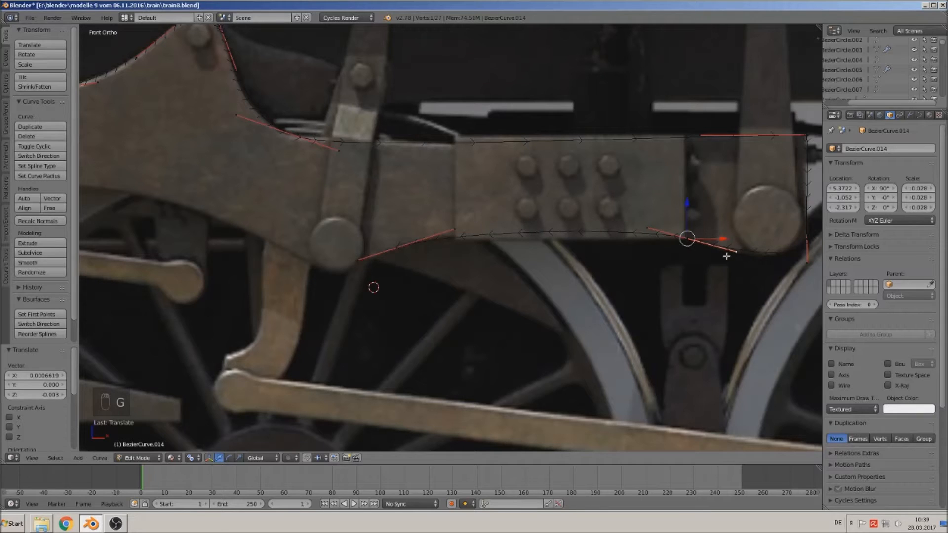
Extrude the curve about -0.084 along X past the middle pin, and move its rear-facing handle about -0.048 along Z to wrap around the pin
right_click(395, 248)
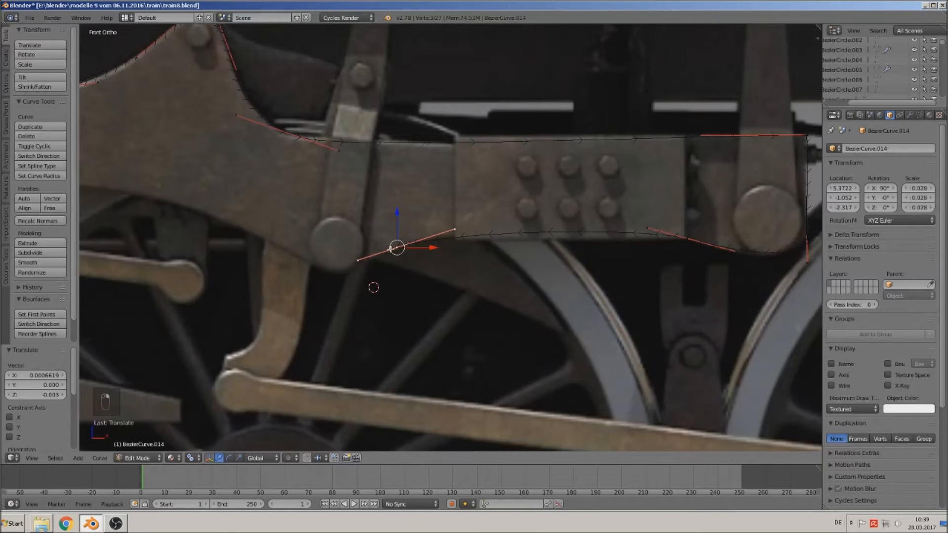
shift+middle_drag(437, 288, 675, 252)
scroll(667, 262, down, 1)
scroll(647, 259, down, 1)
scroll(579, 217, up, 1)
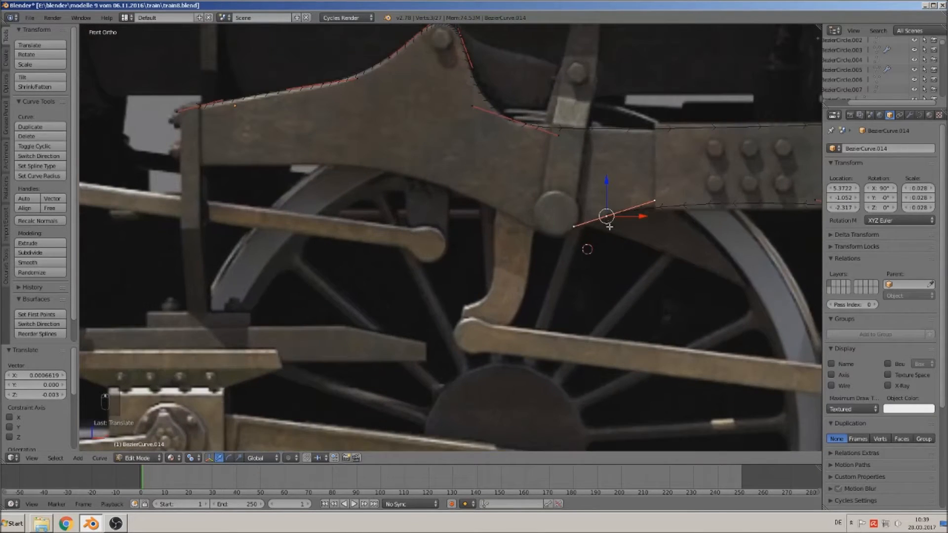
key(e)
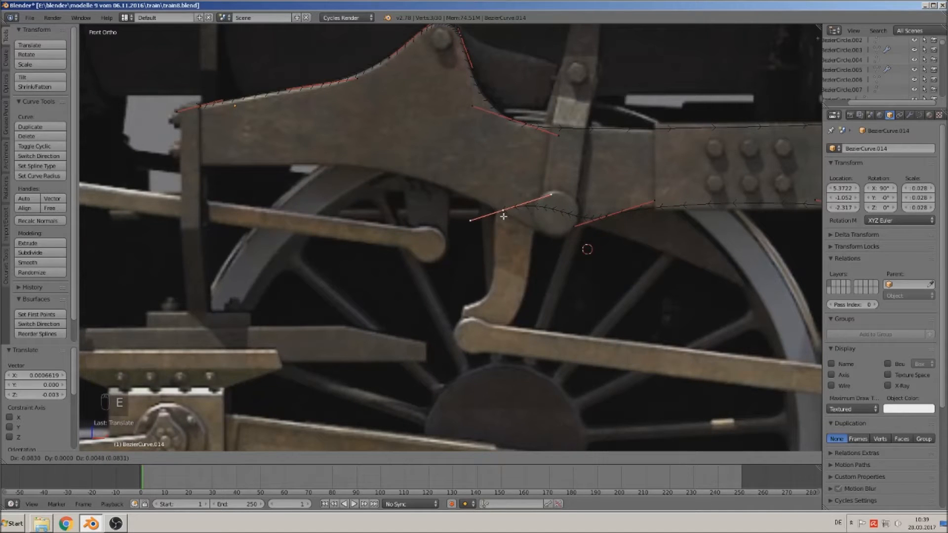
click(503, 216)
scroll(555, 203, up, 4)
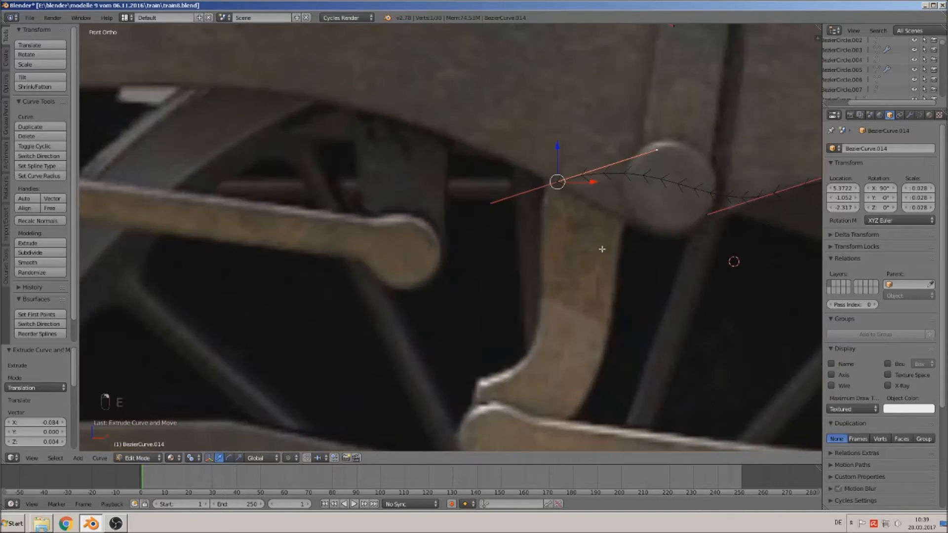
shift+middle_drag(614, 256, 329, 283)
key(g)
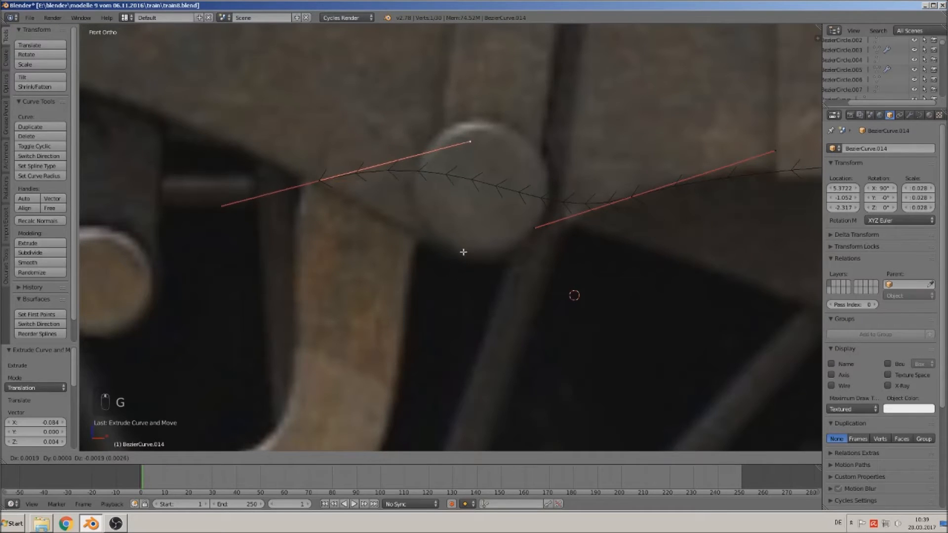
click(469, 423)
Extrude the curve about -0.239 along X and 0.036 along Z to the lower front corner, and fit its handle to the arched underside
scroll(445, 345, down, 6)
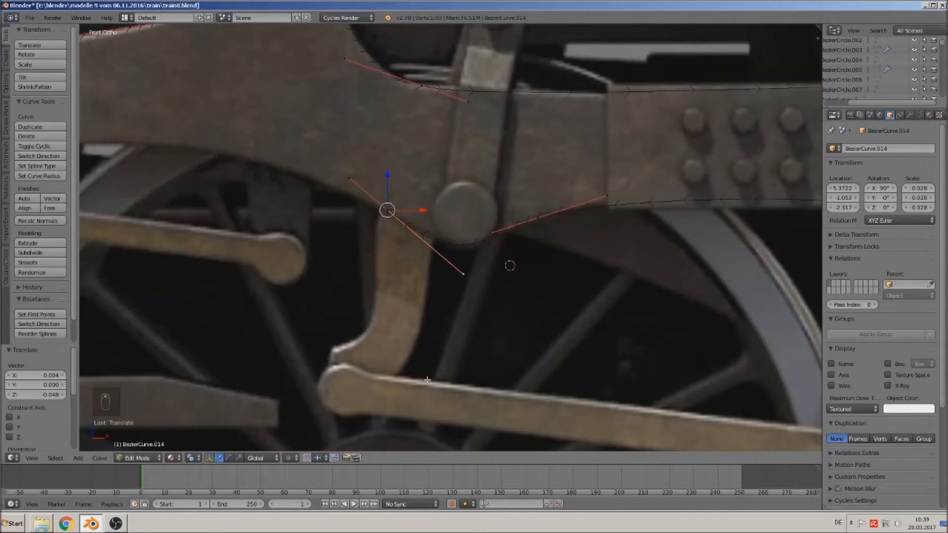
shift+middle_drag(433, 252, 558, 267)
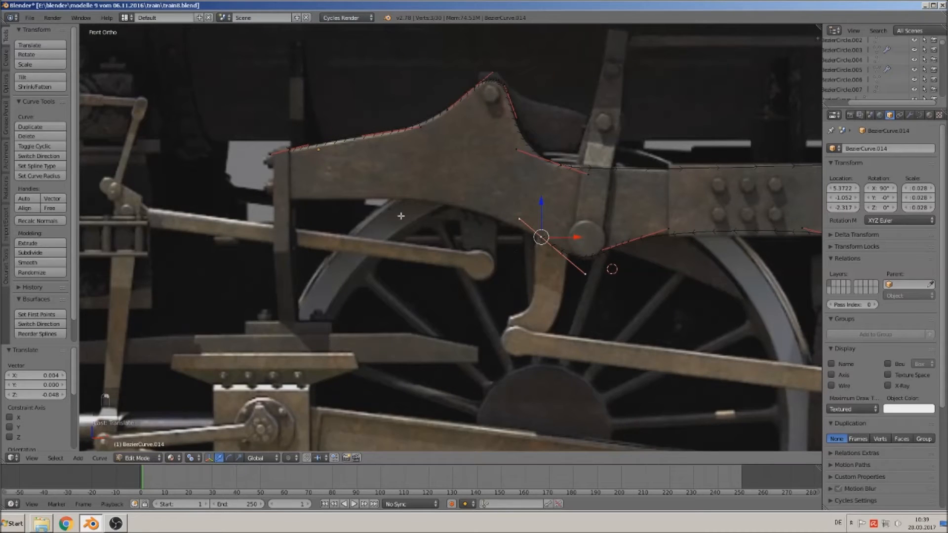
key(e)
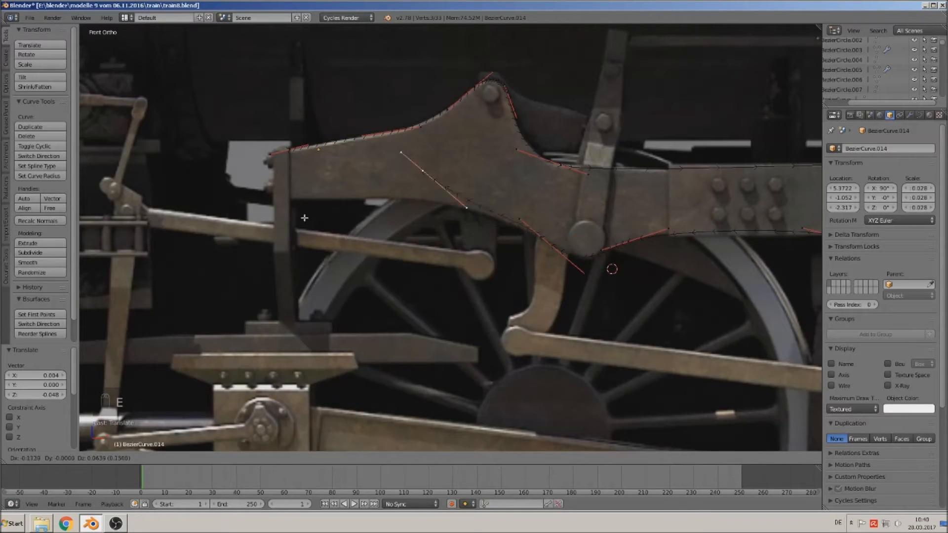
click(192, 251)
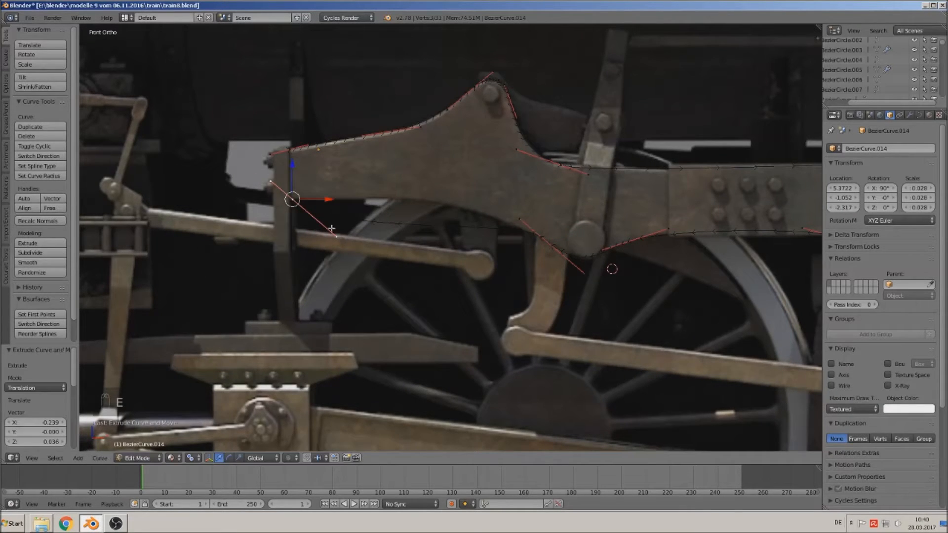
key(g)
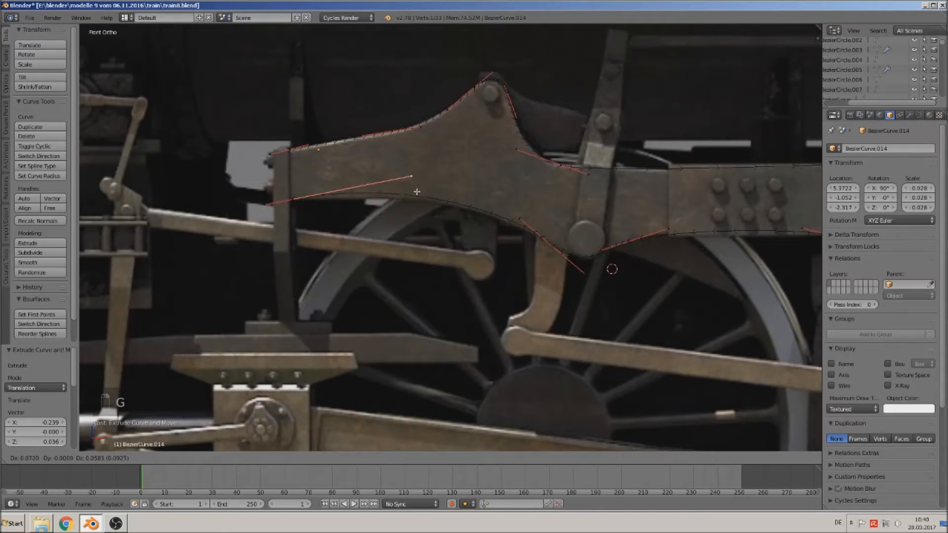
click(424, 199)
Close the plate outline by making a segment between its lower and upper front corner points
shift+middle_drag(480, 173, 594, 183)
scroll(480, 187, up, 5)
shift+middle_drag(400, 173, 547, 295)
right_click(486, 281)
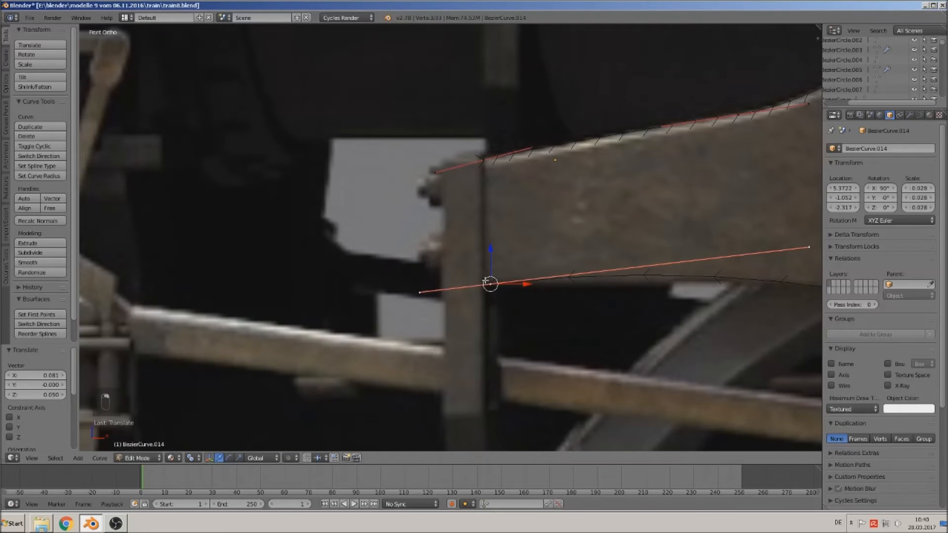
shift+right_click(483, 167)
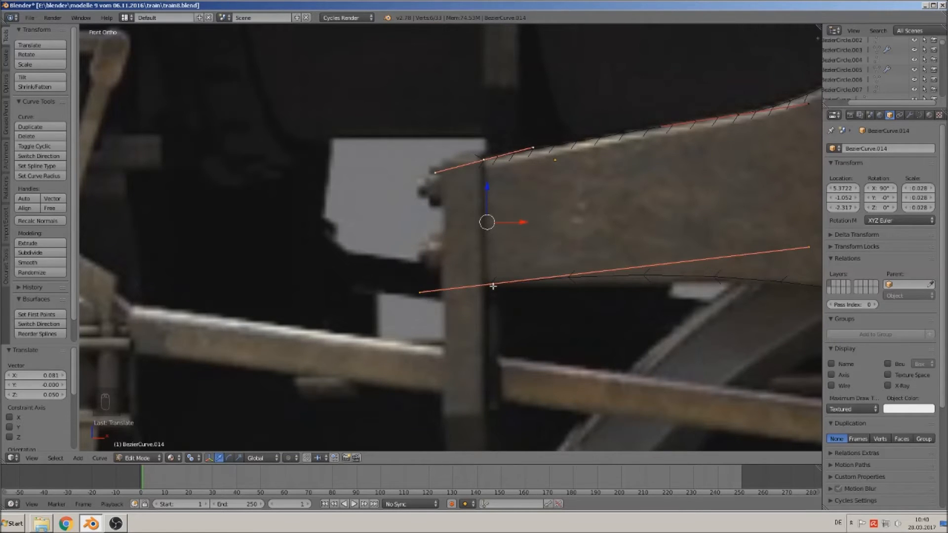
key(f)
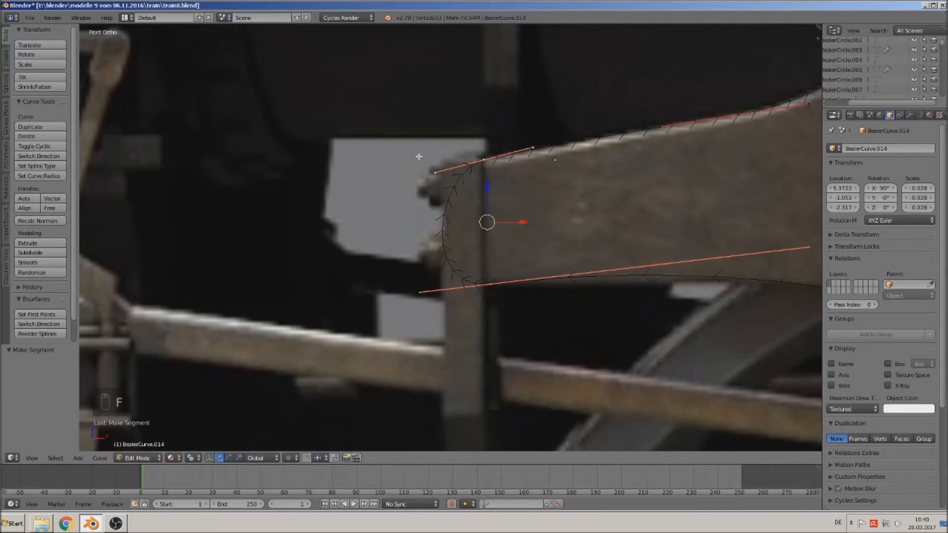
Move the upper front corner's forward handle about 0.019 along X and 0.005 along Z onto the corner point
right_click(496, 159)
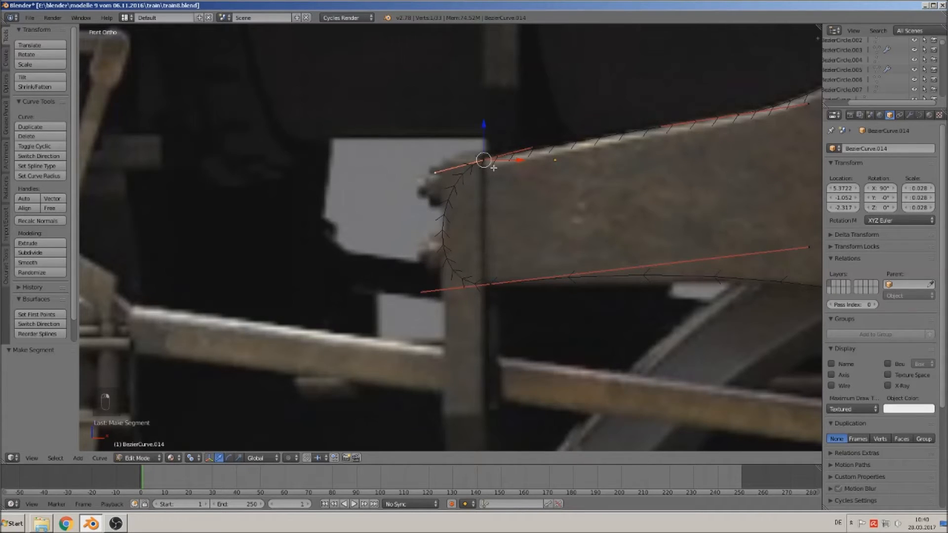
scroll(504, 173, up, 7)
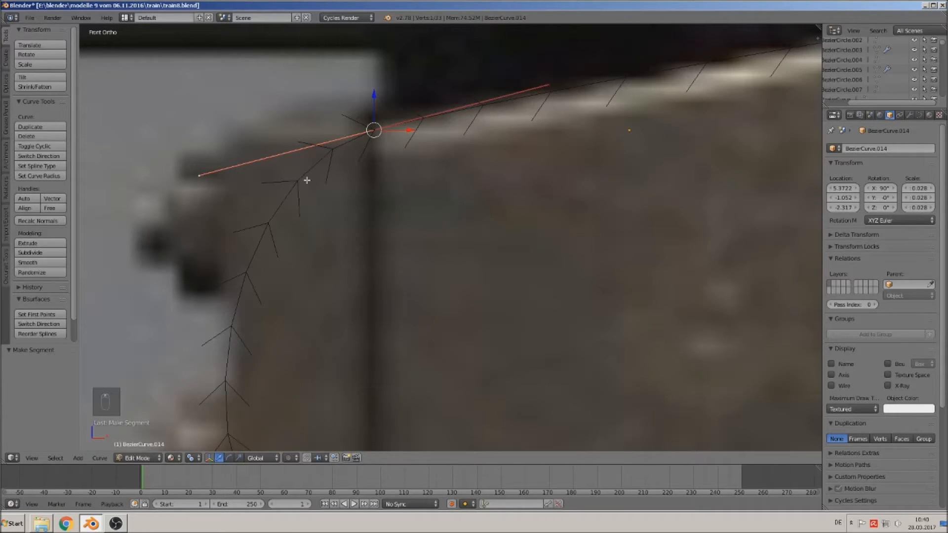
key(g)
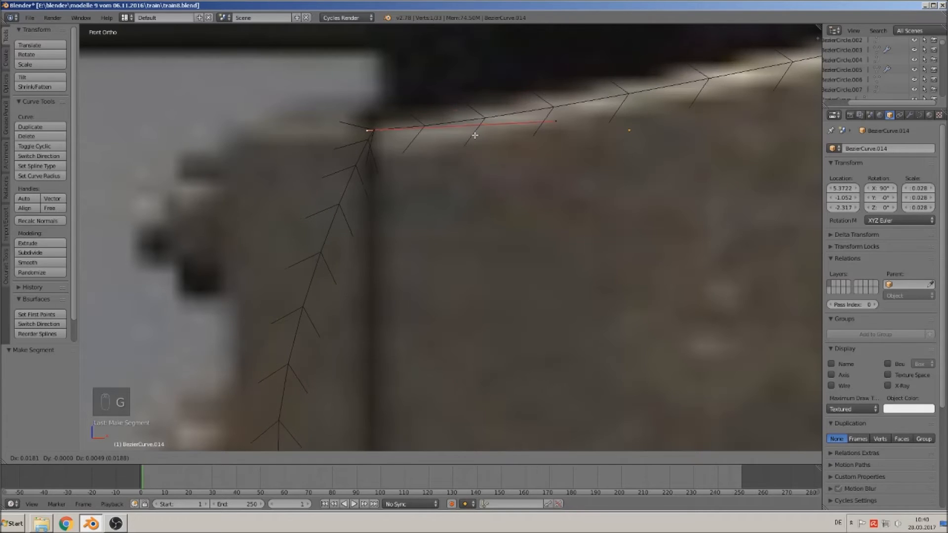
click(475, 141)
scroll(549, 208, down, 2)
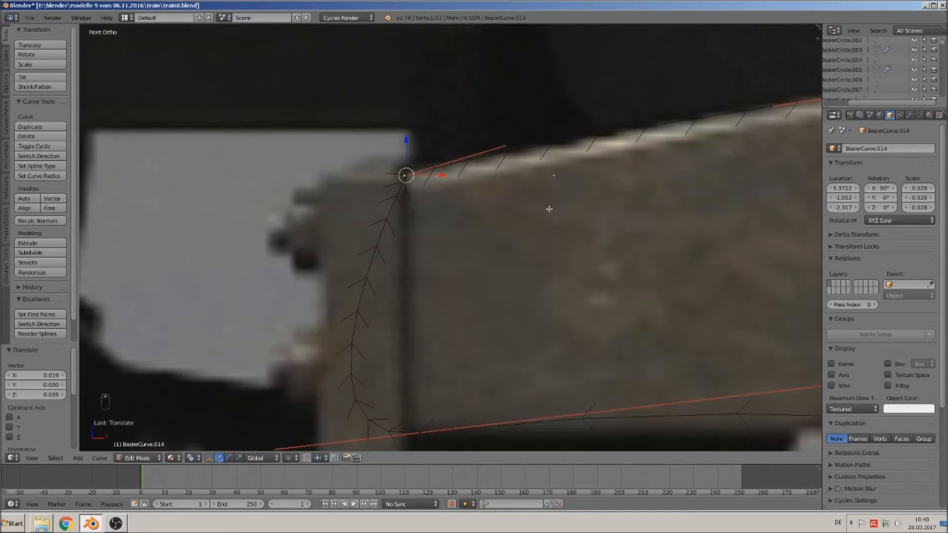
Move the lower front corner's forward handle about 0.027 along X and 0.003 along Z to straighten the front edge
scroll(547, 215, down, 4)
scroll(519, 234, up, 2)
right_click(328, 395)
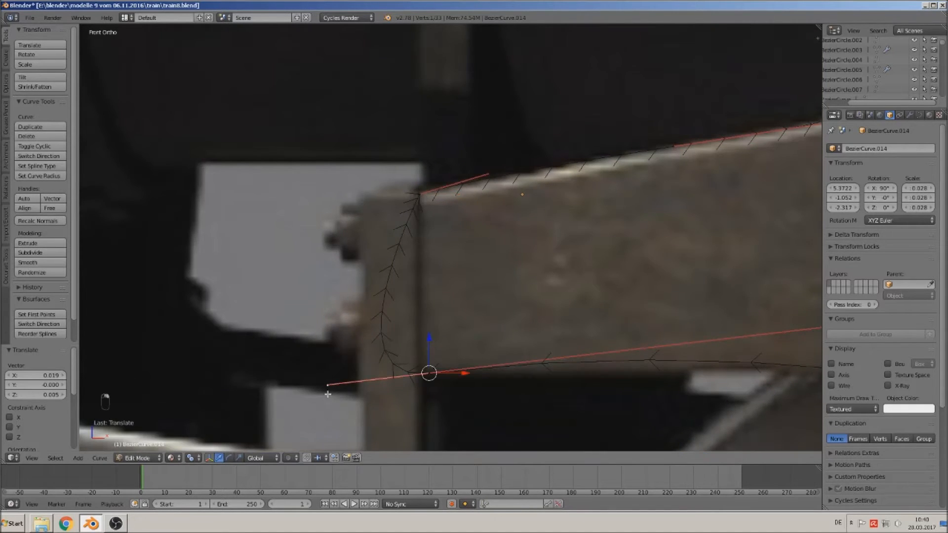
key(g)
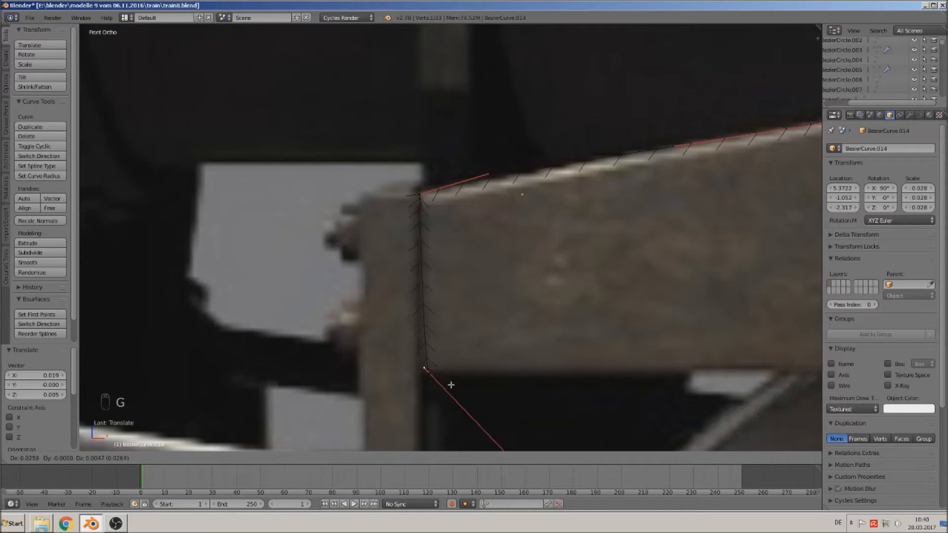
click(450, 387)
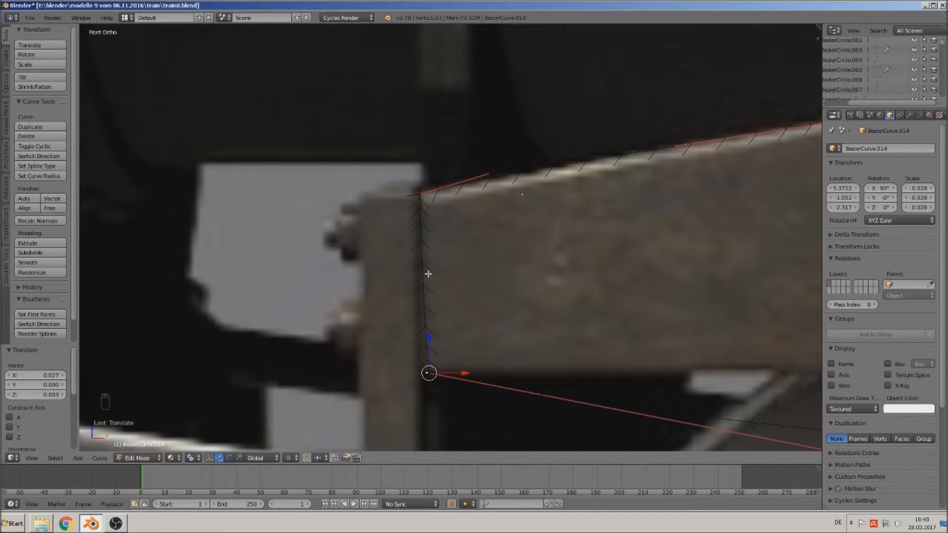
Raise the lower front corner's rear handle about 0.038 along Z to refit the arched underside, and leave Edit Mode
scroll(597, 410, down, 6)
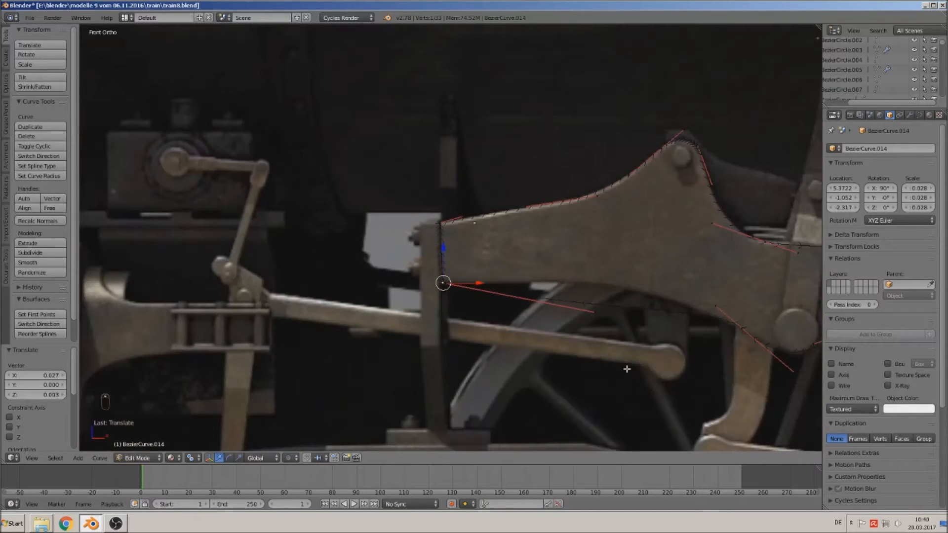
scroll(620, 352, up, 2)
shift+middle_drag(707, 384, 442, 306)
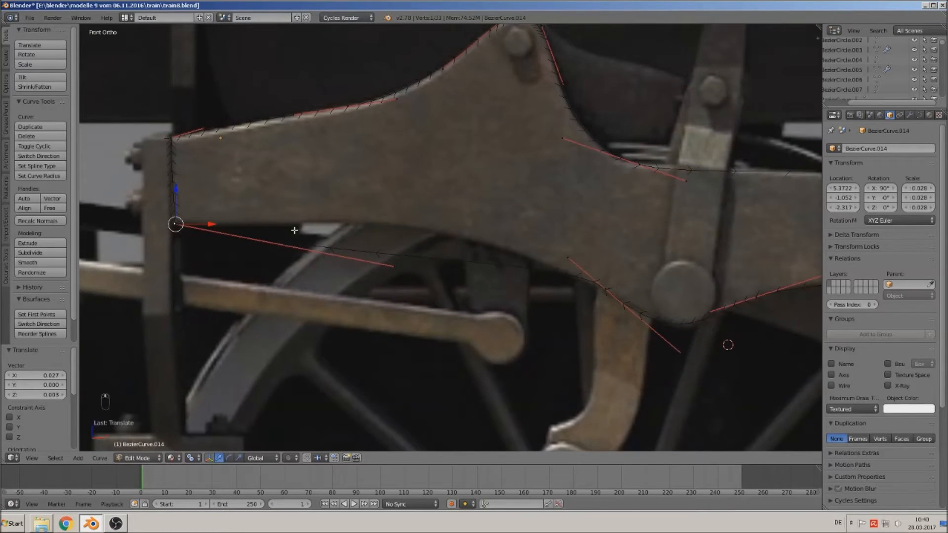
key(g)
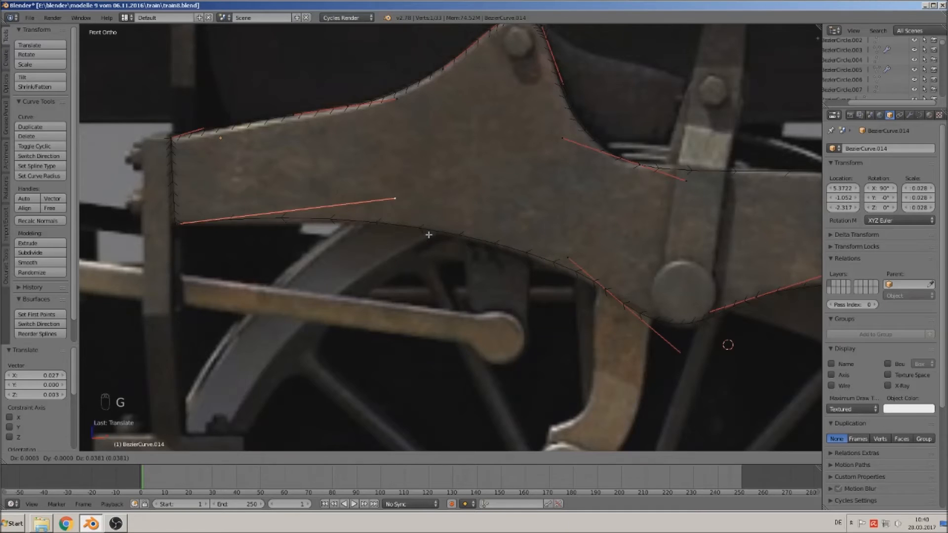
click(435, 239)
key(Tab)
Move the closed outline about -0.704 along Z to the empty area below the reference image
scroll(561, 295, down, 4)
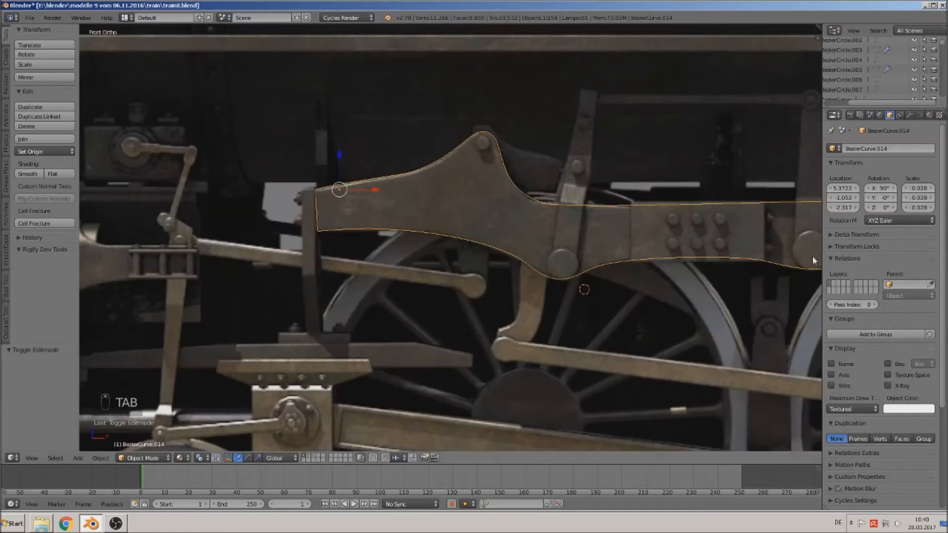
scroll(813, 256, down, 3)
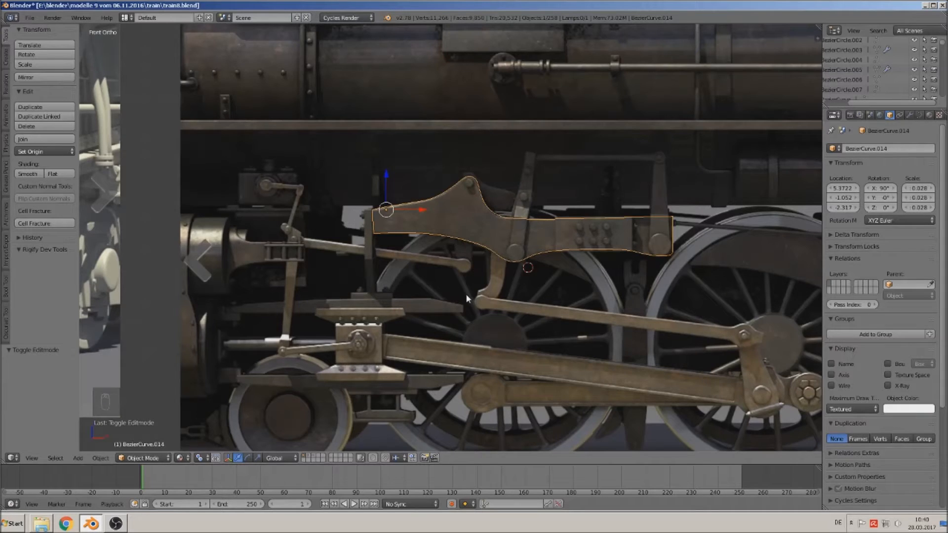
scroll(467, 298, down, 3)
shift+middle_drag(507, 246, 533, 188)
drag(433, 149, 434, 354)
shift+middle_drag(499, 390, 498, 228)
Duplicate the outline in place and move the copy about -0.298 along Z below the original
key(shift+d)
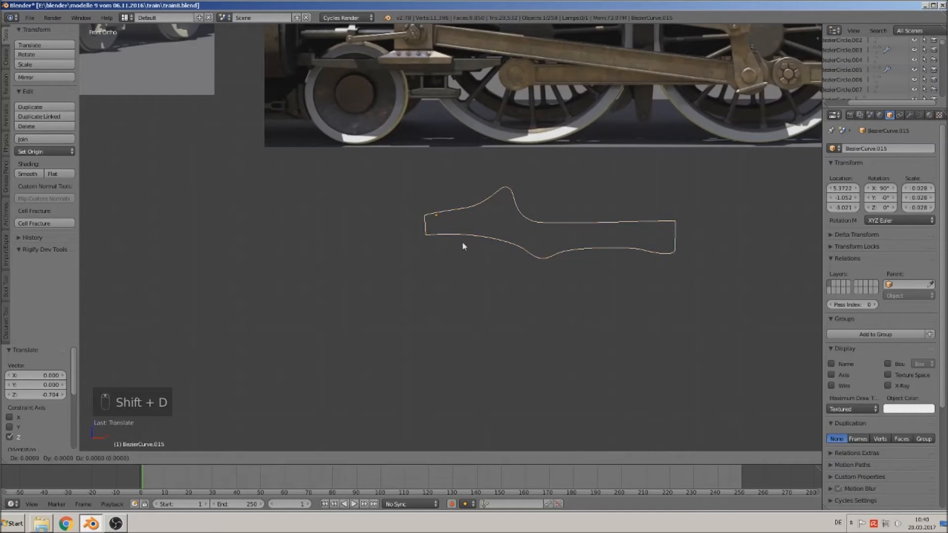
right_click(462, 241)
drag(436, 179, 435, 307)
shift+middle_drag(514, 309, 454, 230)
Nudge the copy's lower rear corner point along X until the rear edge is a straight vertical line
scroll(459, 235, up, 4)
shift+middle_drag(656, 307, 494, 251)
scroll(597, 266, up, 3)
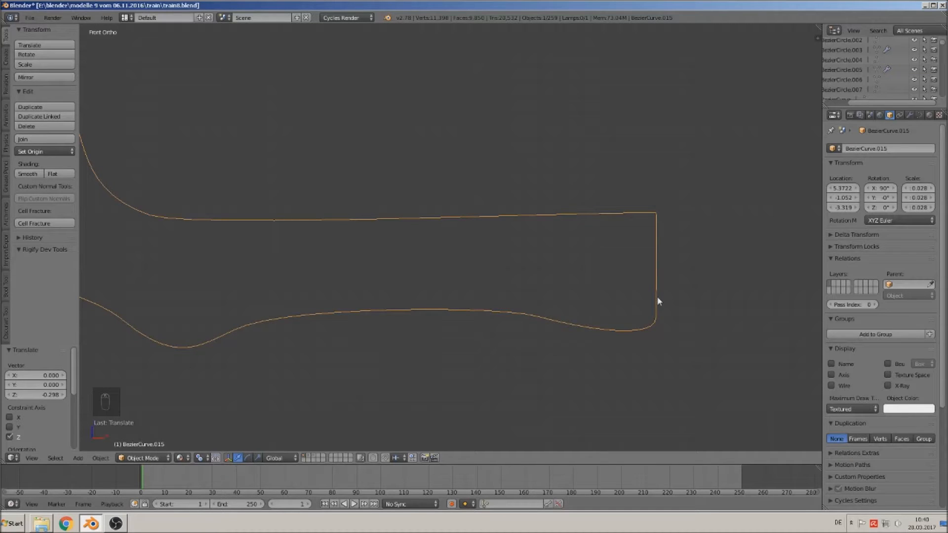
key(Tab)
right_click(662, 321)
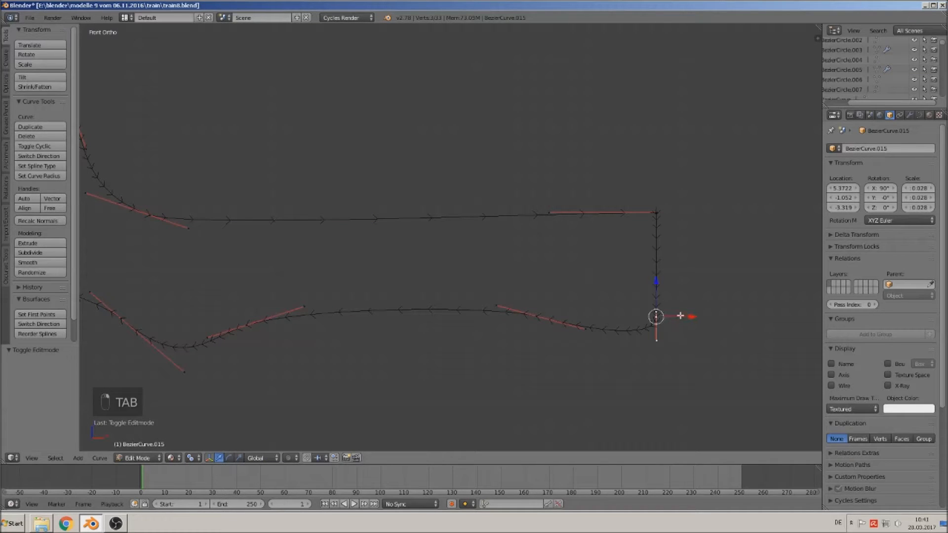
drag(688, 318, 687, 318)
key(Tab)
key(Tab)
drag(687, 318, 684, 318)
key(Tab)
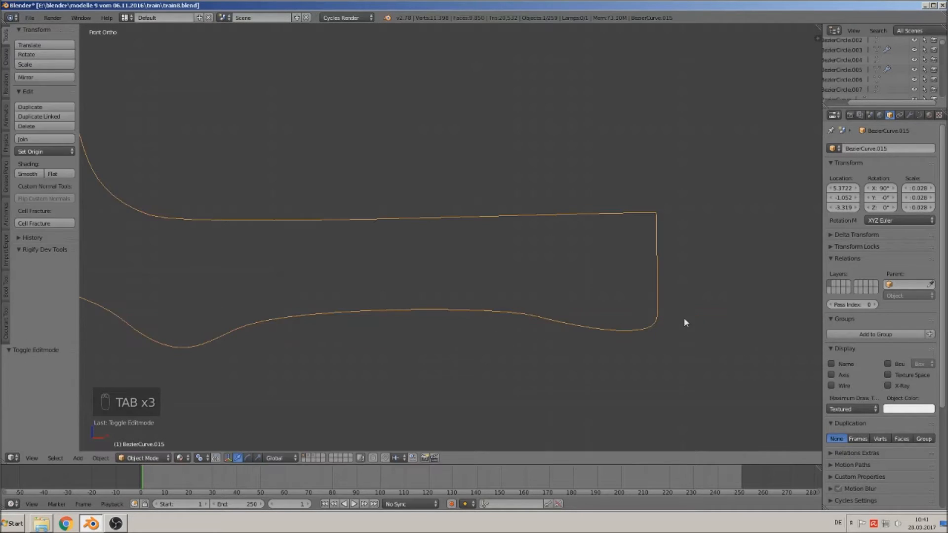
key(Tab)
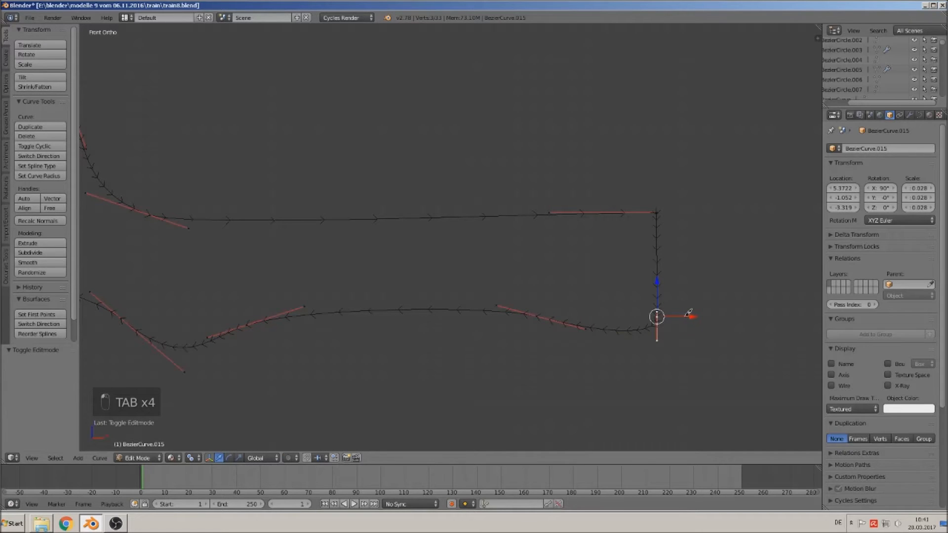
drag(687, 314, 686, 318)
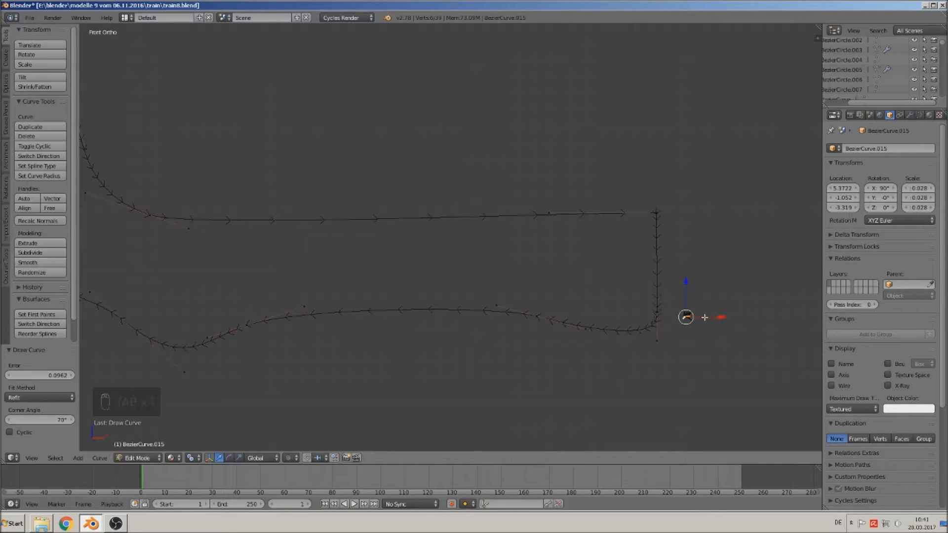
key(ctrl+z)
drag(693, 315, 691, 316)
key(Tab)
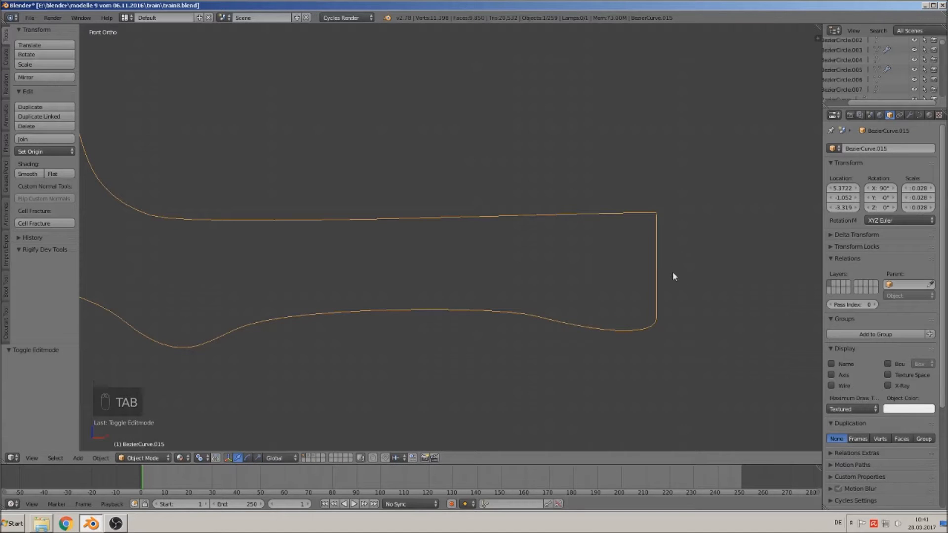
Shift the copy's lower front corner point along X directly beneath the upper front corner to make the front edge vertical
shift+middle_drag(585, 264, 727, 241)
scroll(727, 242, down, 1)
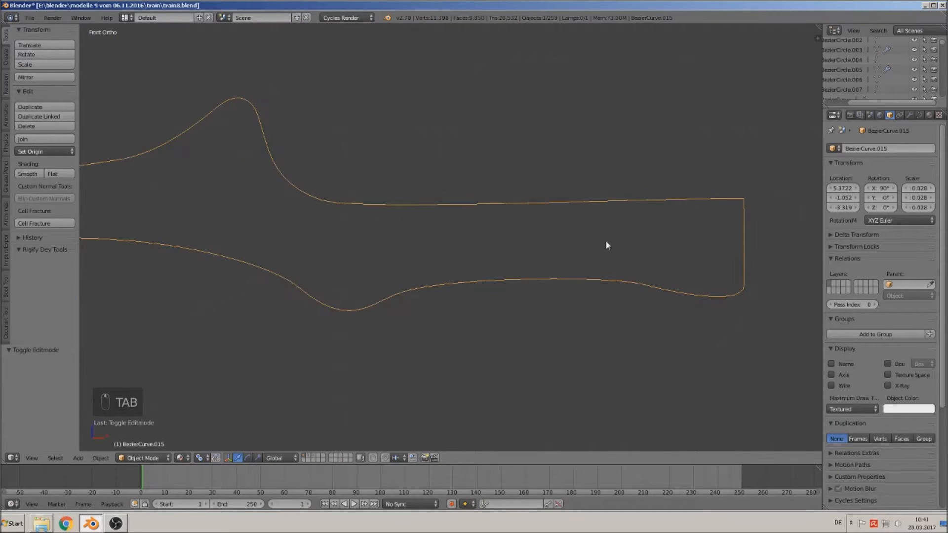
shift+middle_drag(351, 224, 674, 205)
scroll(449, 217, up, 1)
scroll(374, 237, up, 2)
shift+middle_drag(264, 199, 459, 255)
scroll(390, 209, up, 3)
key(Tab)
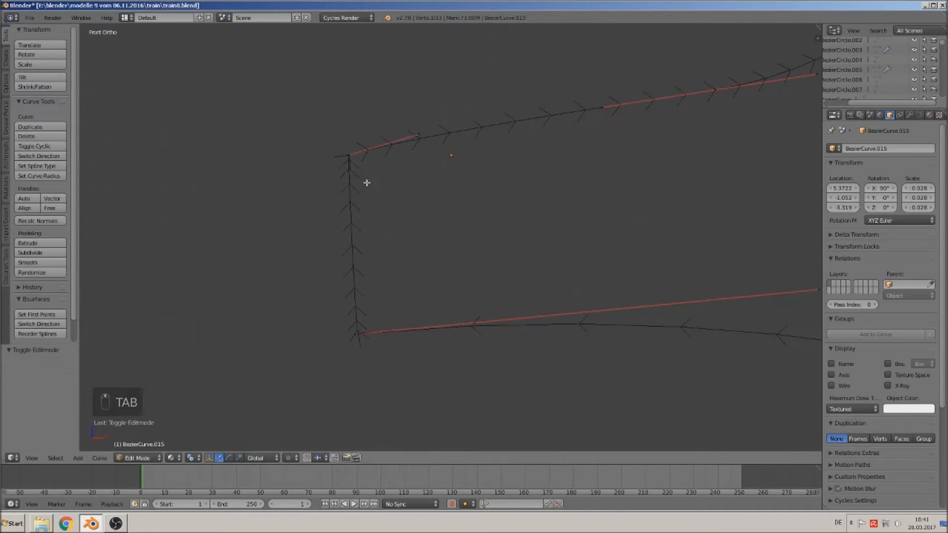
right_click(363, 334)
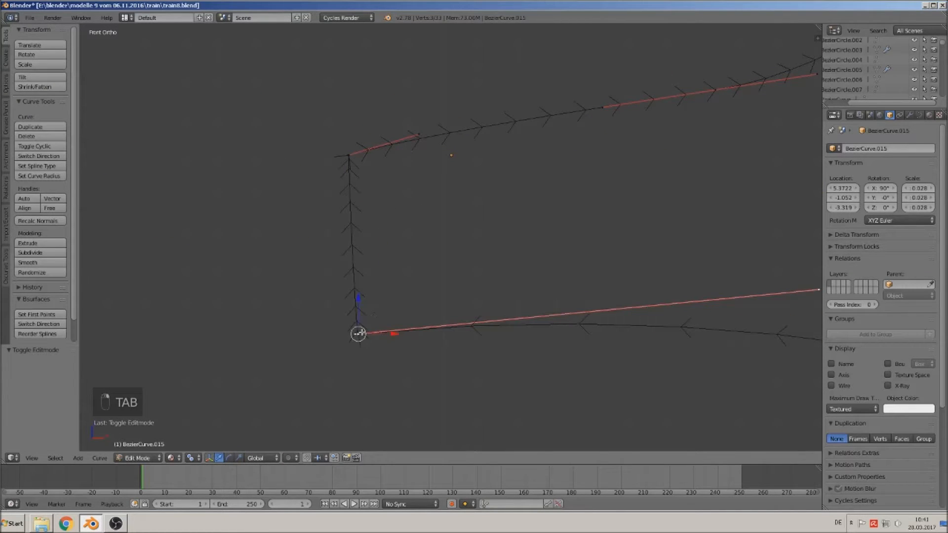
shift+click(390, 335)
key(ctrl+z)
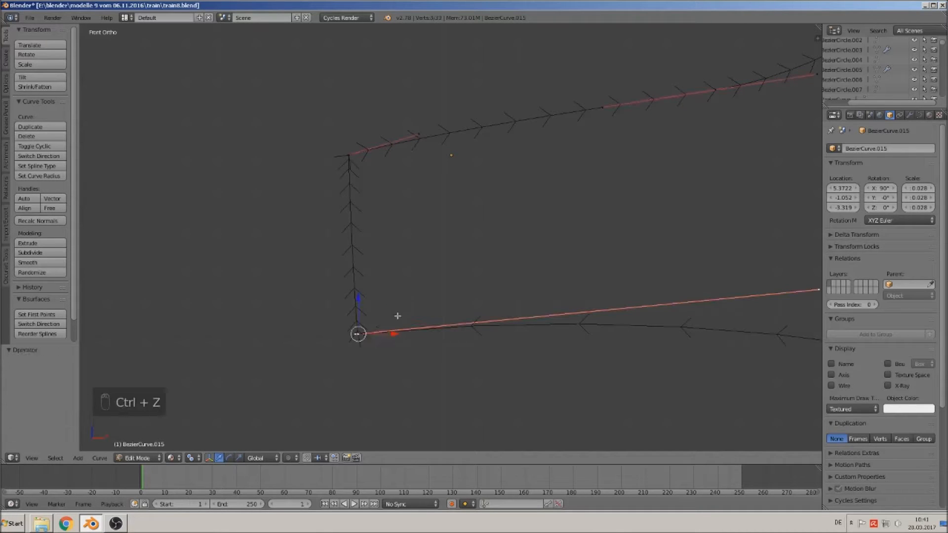
drag(393, 336, 278, 324)
key(a)
key(Tab)
Convert the duplicated outline from a curve to a mesh
scroll(335, 309, down, 6)
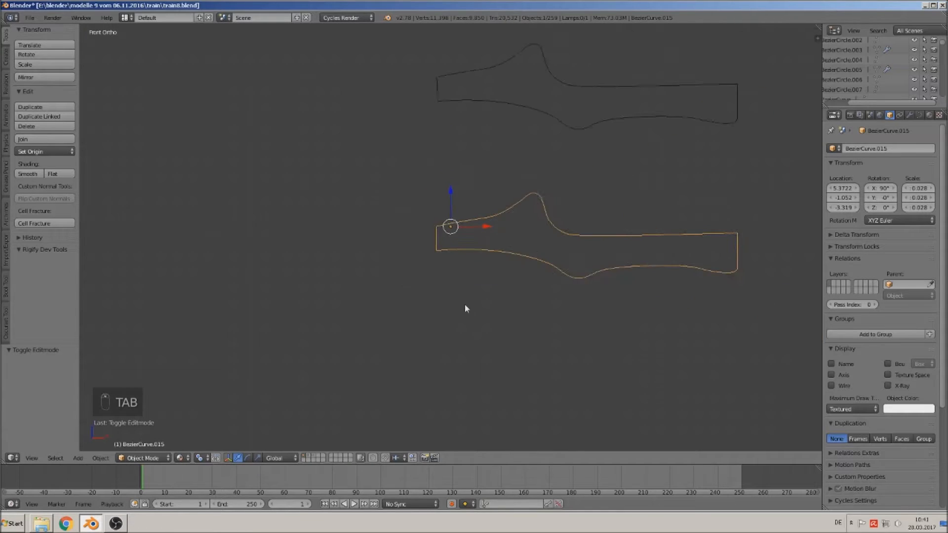
key(alt+c)
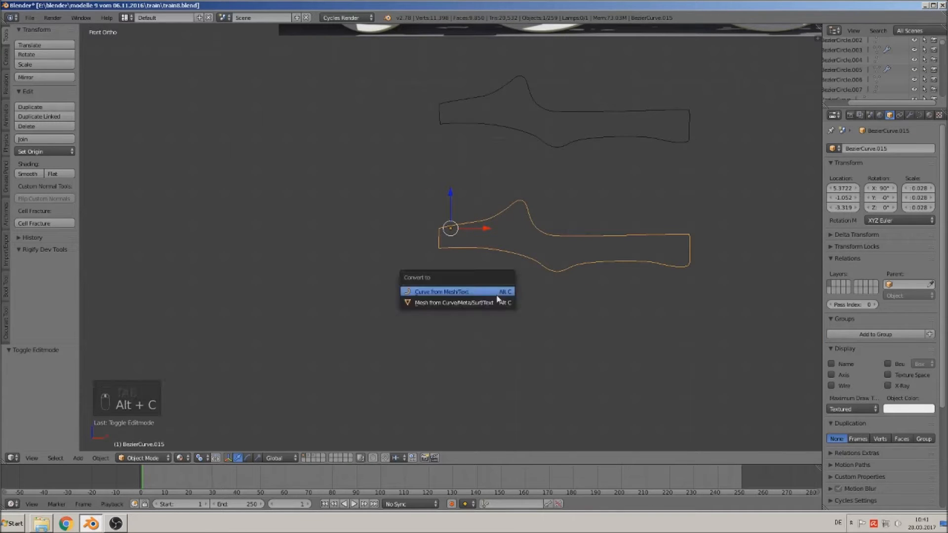
click(461, 309)
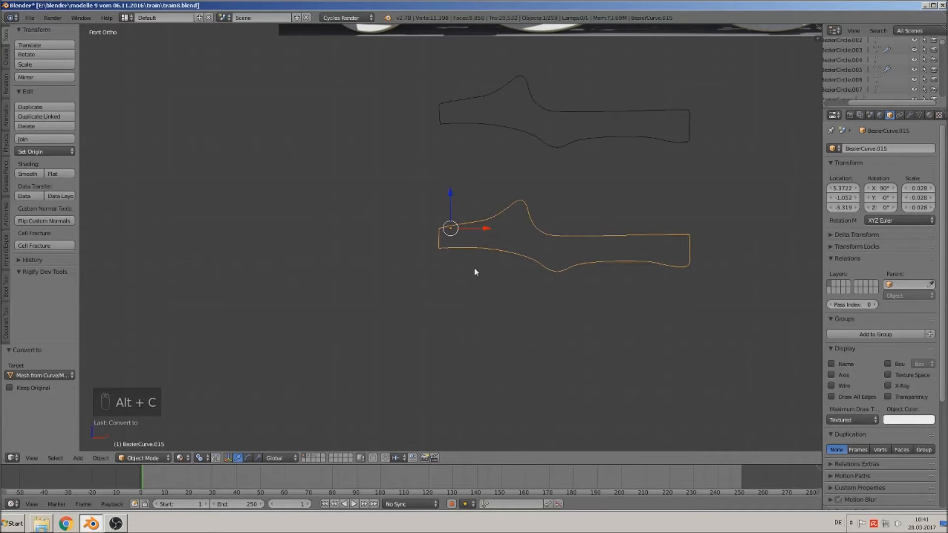
Fill the converted outline with a single face spanning all its vertices
key(Tab)
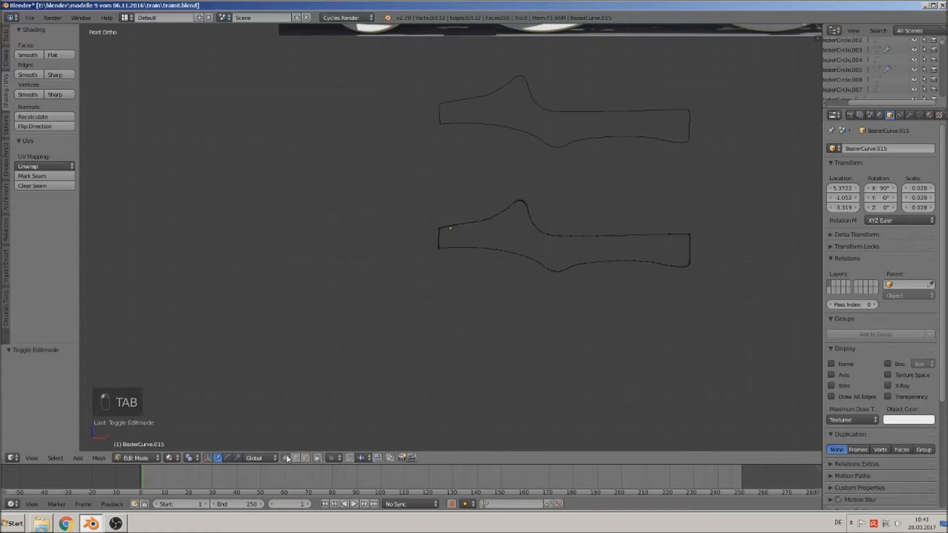
scroll(447, 317, up, 4)
scroll(554, 258, down, 1)
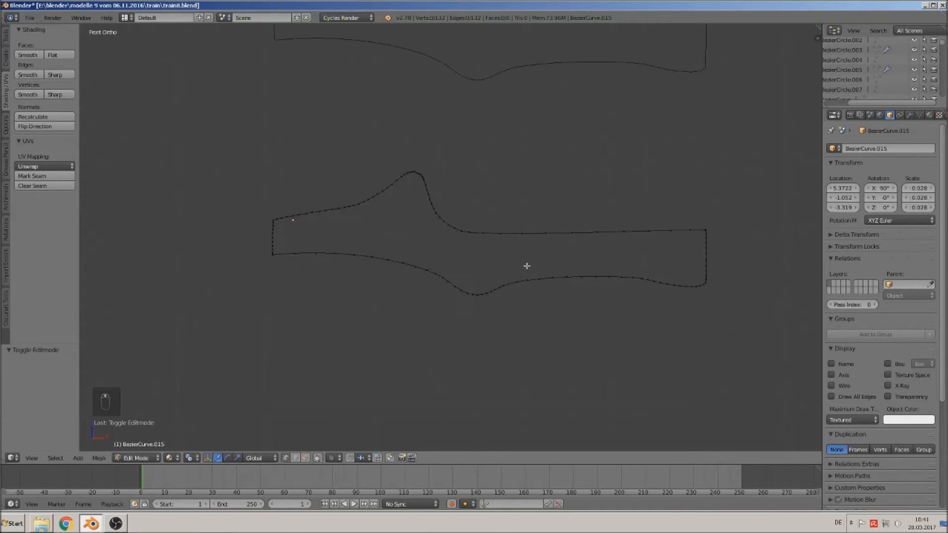
key(a)
key(f)
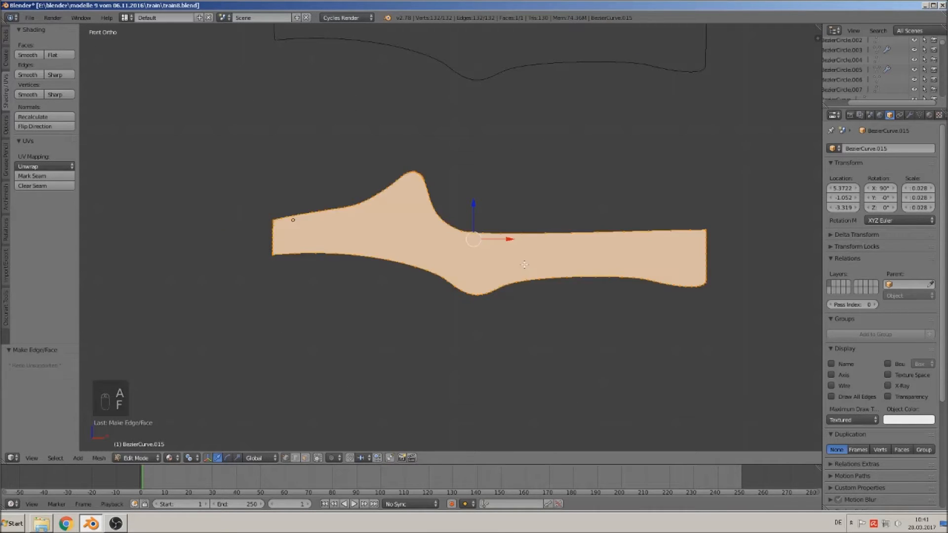
Extrude the plate face about 0.016 to give the bracket thickness, and return to the front view in Object Mode
middle_drag(524, 265, 445, 288)
key(e)
key(e)
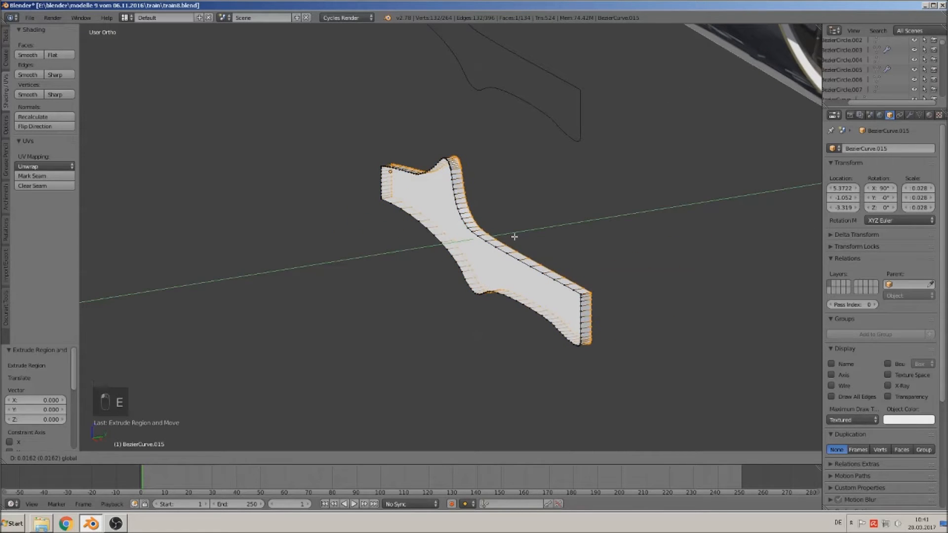
click(515, 237)
key(Tab)
key(KP_1)
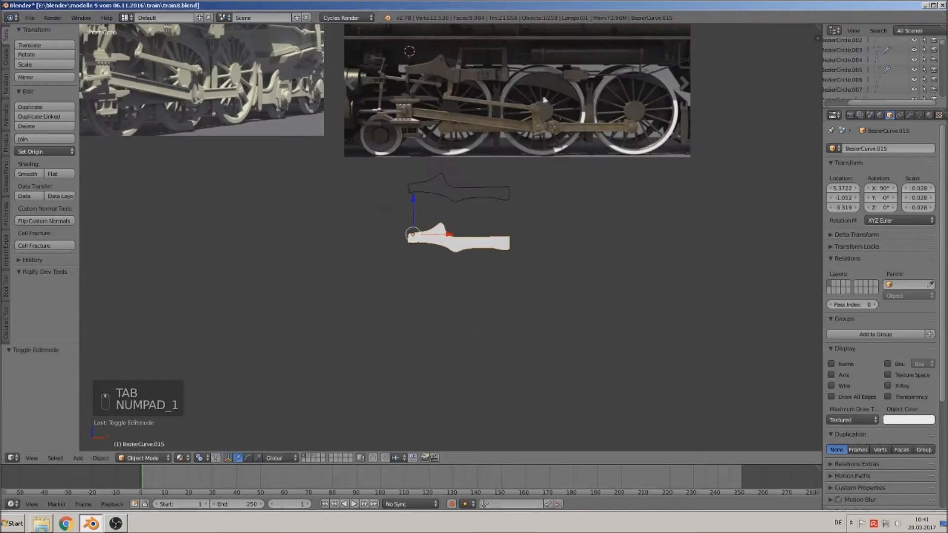
scroll(488, 331, up, 6)
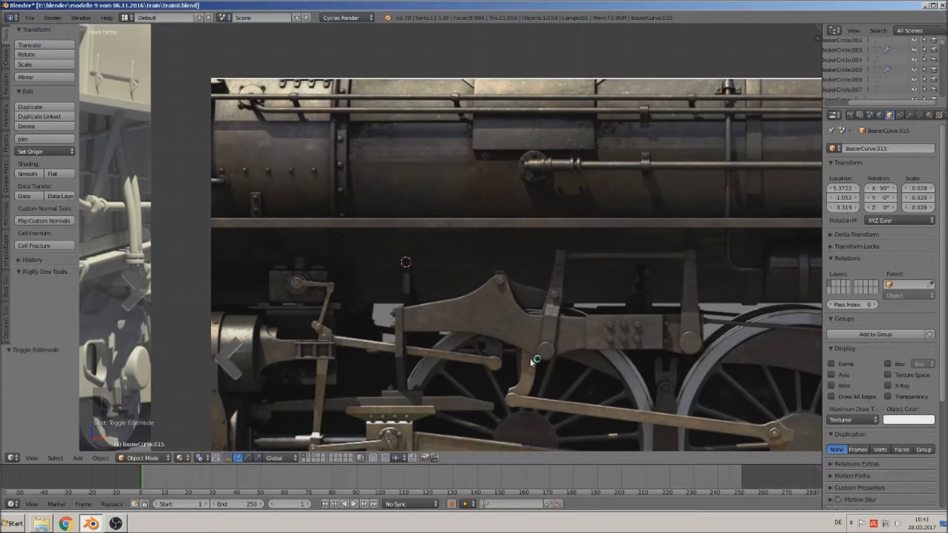
Move the unfilled bracket outline curve, lying just above the solid bracket plate, to the third layer
shift+middle_drag(430, 339, 832, 262)
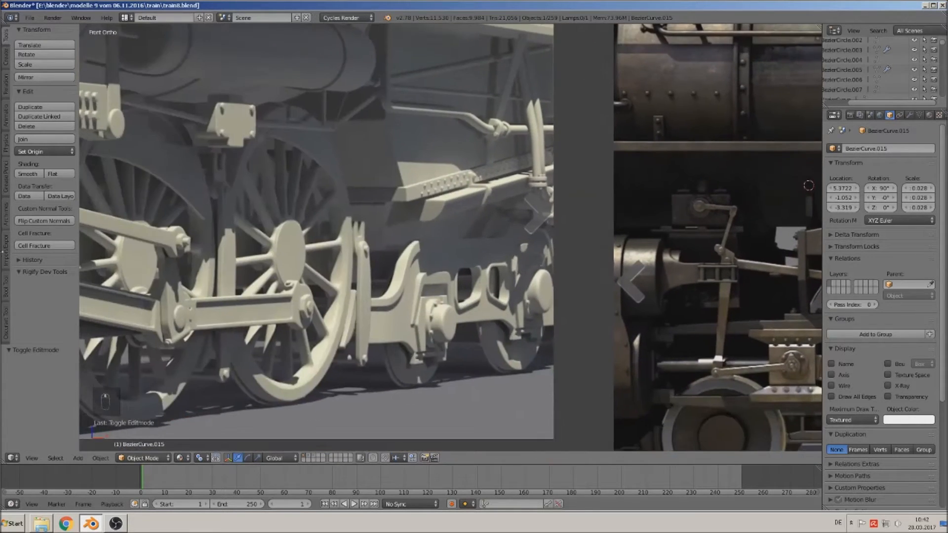
shift+middle_drag(347, 262, 634, 266)
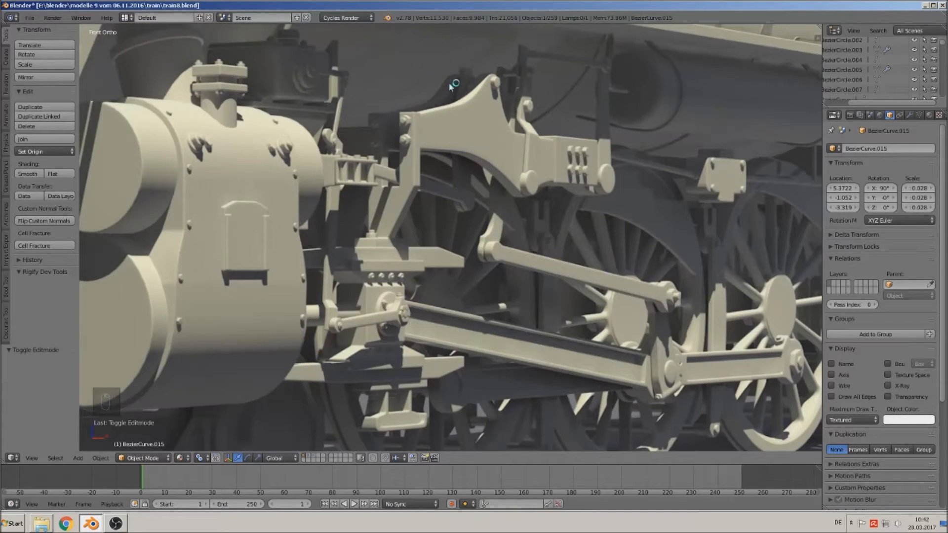
scroll(547, 260, down, 2)
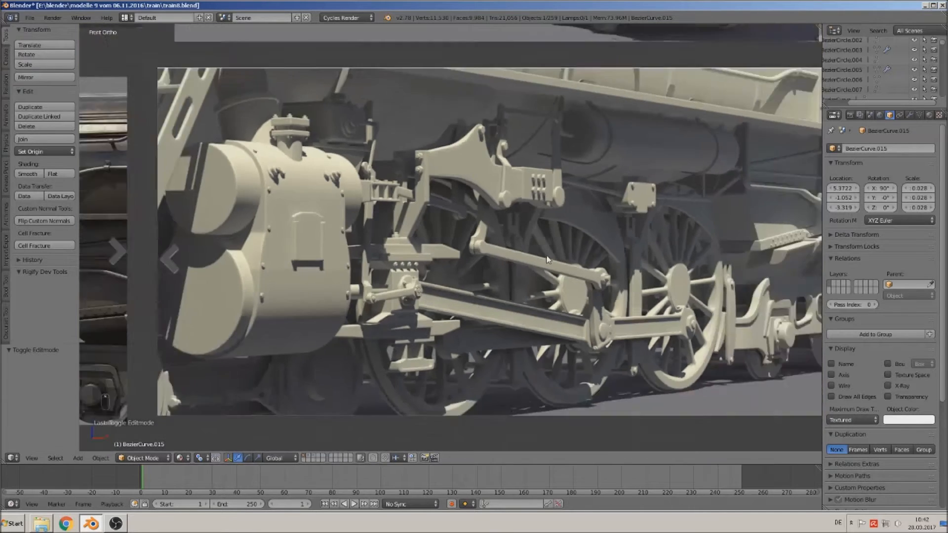
scroll(547, 259, down, 2)
shift+middle_drag(611, 389, 427, 155)
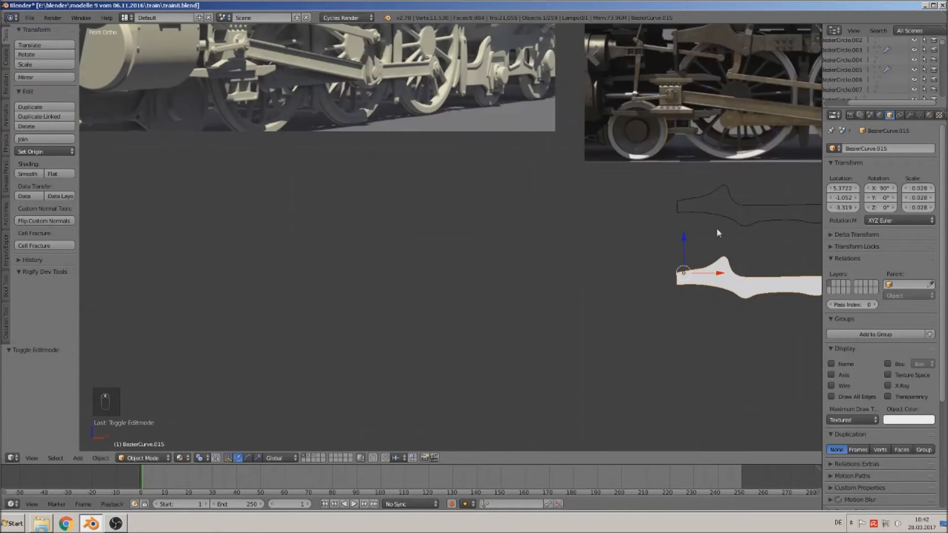
shift+middle_drag(693, 240, 423, 316)
scroll(464, 320, up, 2)
shift+middle_drag(487, 420, 467, 313)
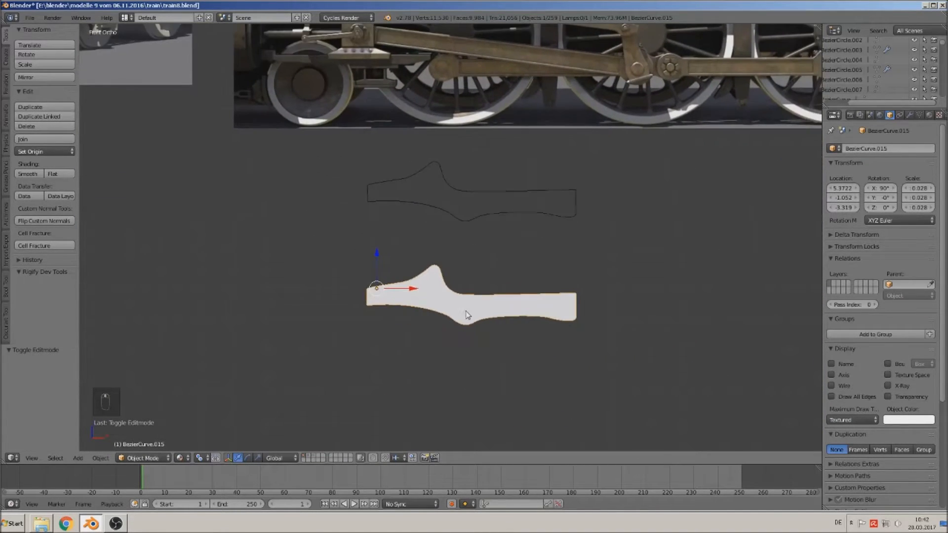
scroll(468, 315, up, 2)
right_click(458, 208)
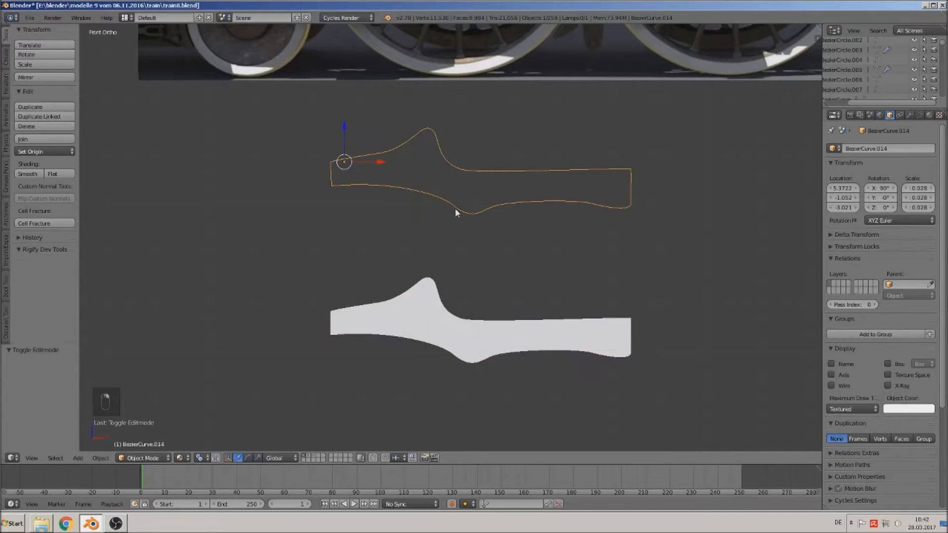
key(m)
click(547, 226)
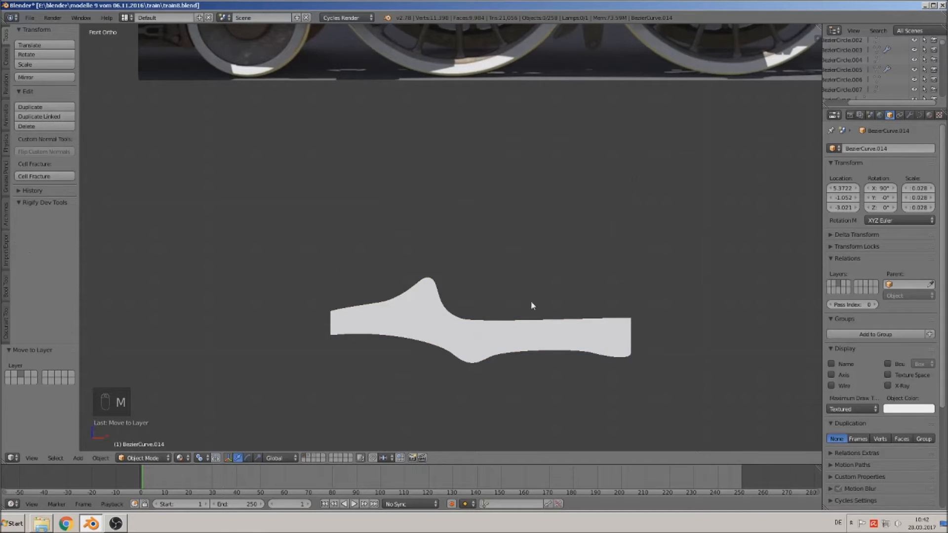
Move the solid bracket plate over to the other finished parts below the three driving wheels, and save the file
right_click(434, 334)
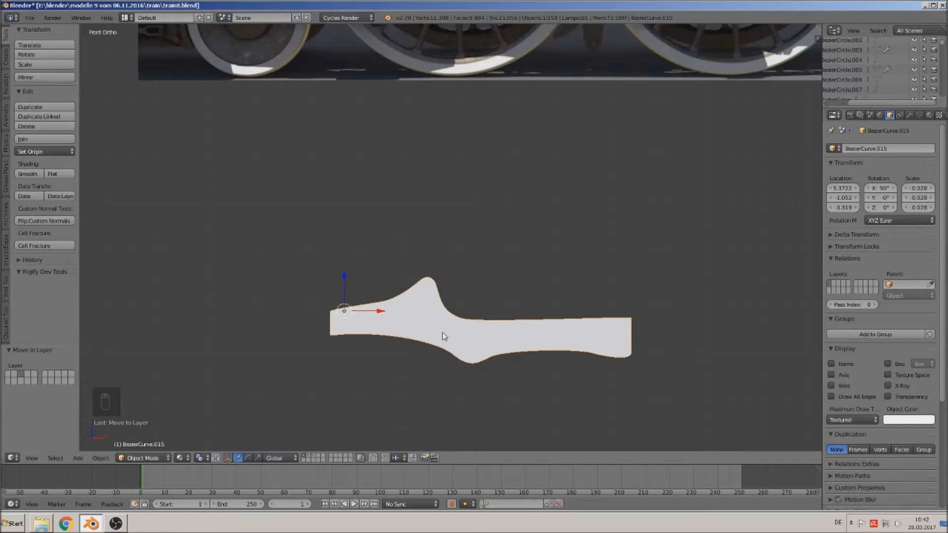
scroll(442, 333, down, 10)
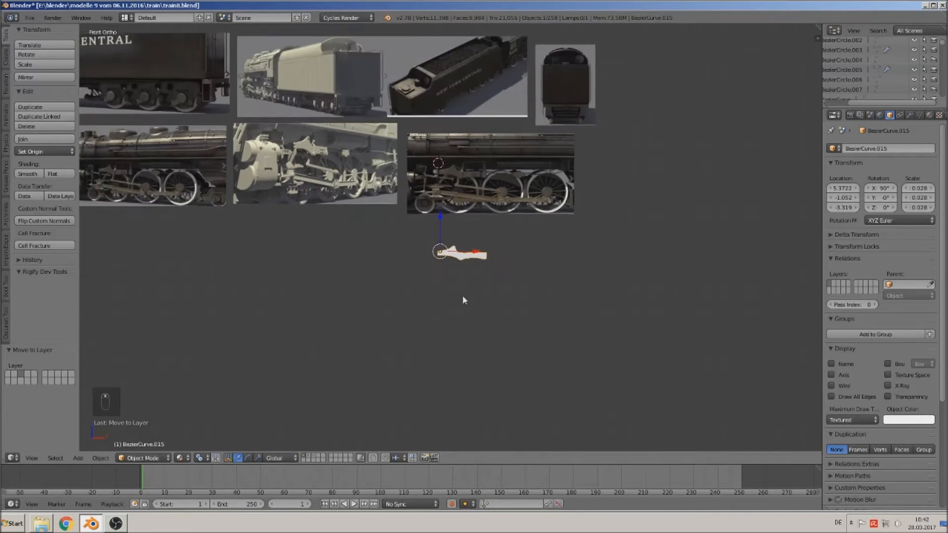
shift+middle_drag(463, 296, 610, 341)
scroll(528, 298, down, 4)
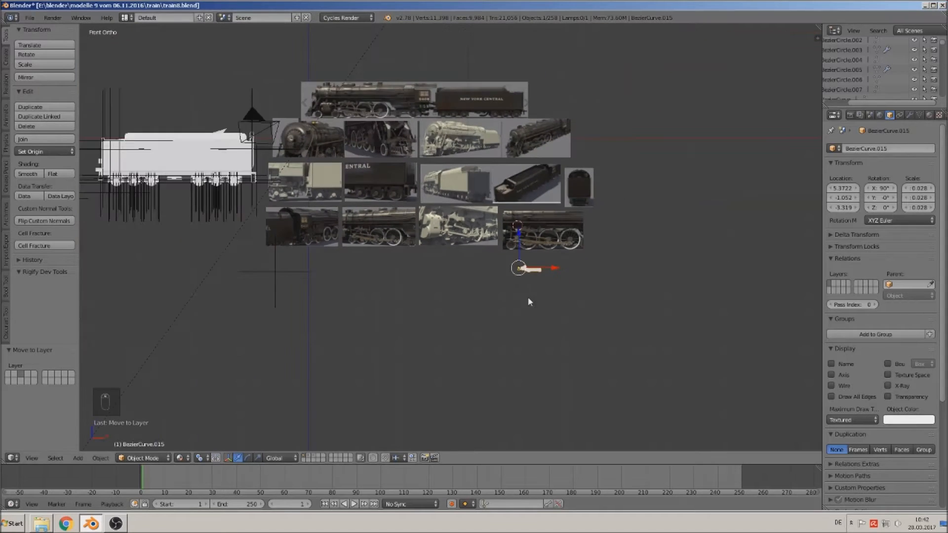
shift+middle_drag(528, 300, 670, 352)
key(g)
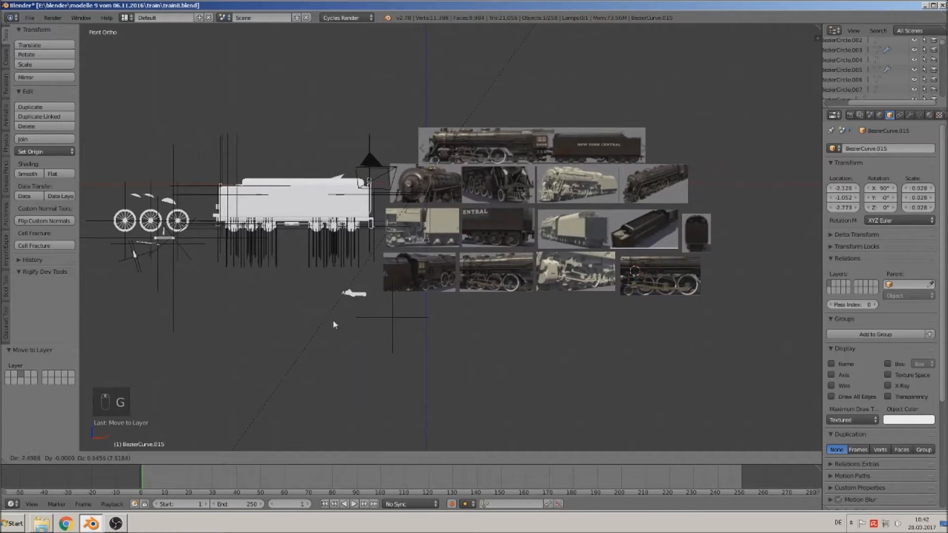
click(198, 296)
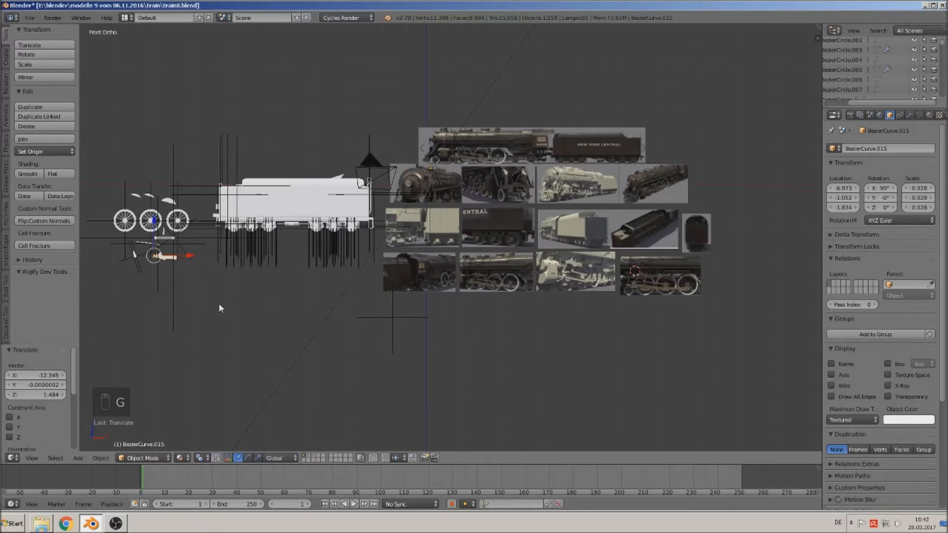
scroll(230, 303, up, 2)
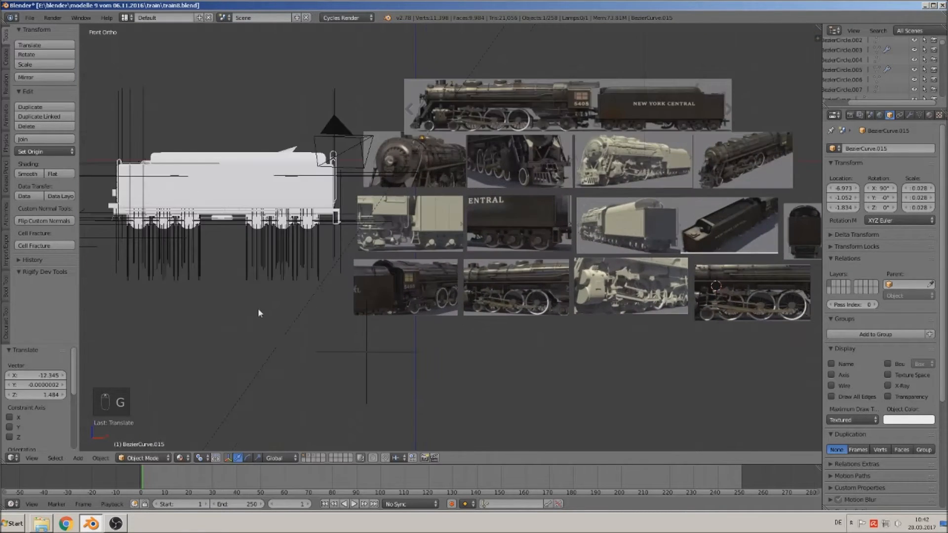
click(30, 17)
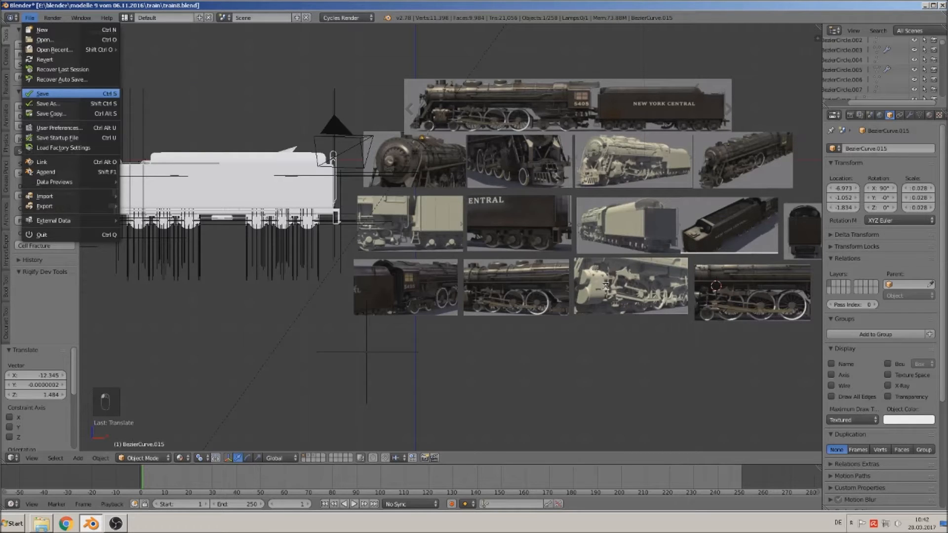
key(ctrl+s)
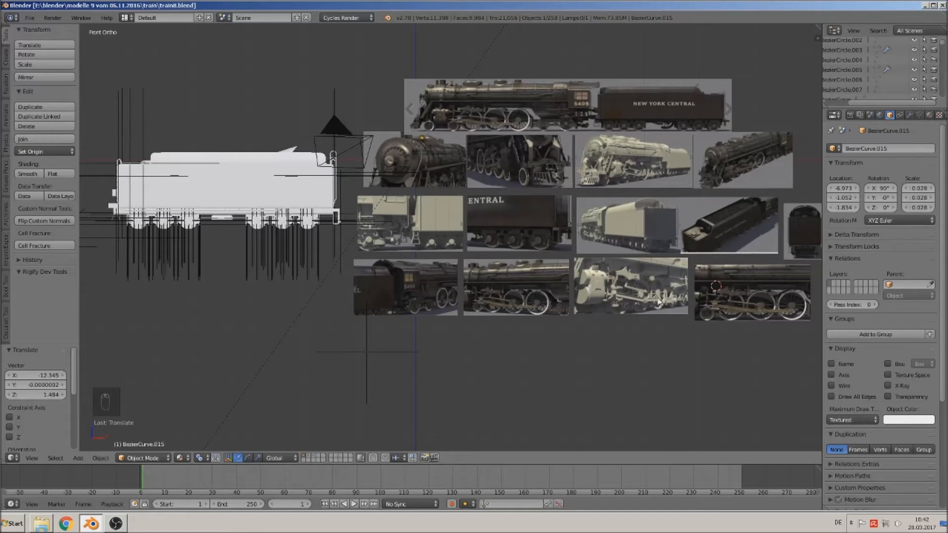
Examine the bolted rectangular block on the bracket in the side-view photo and the grey reference render
right_click(731, 302)
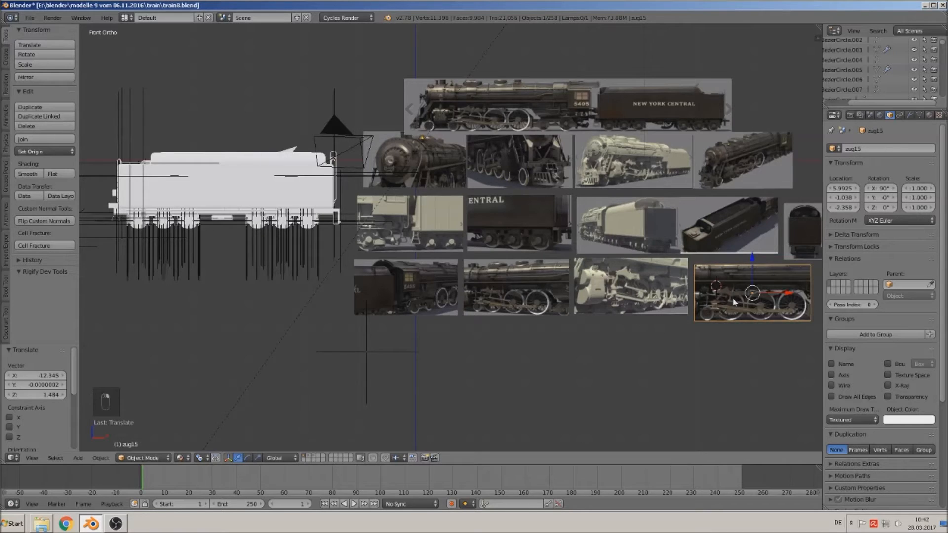
key(KP_Decimal)
scroll(581, 289, up, 8)
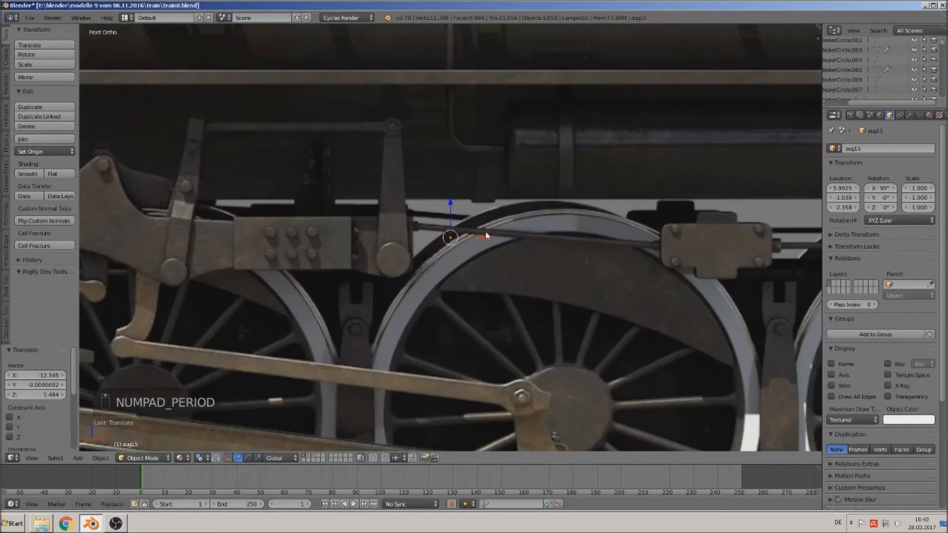
scroll(485, 231, up, 1)
shift+middle_drag(352, 255, 522, 192)
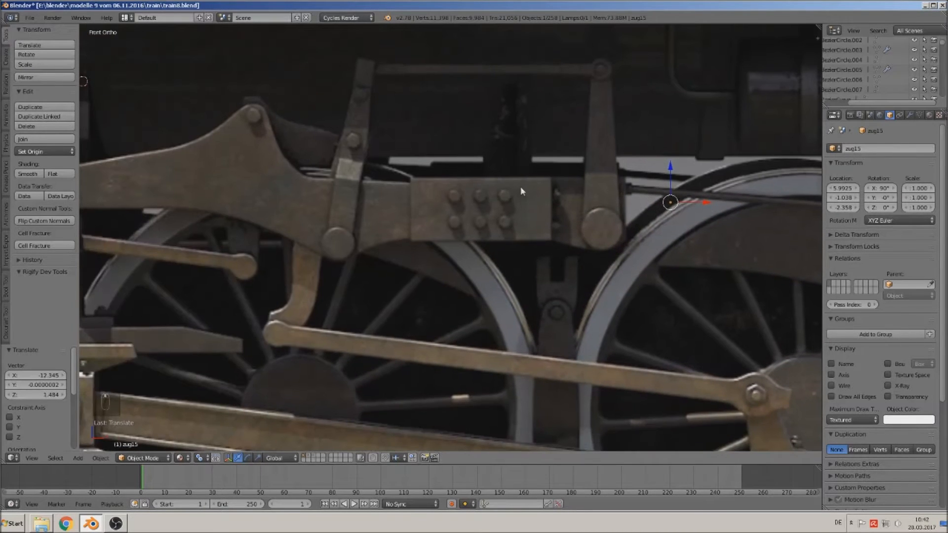
scroll(554, 175, down, 10)
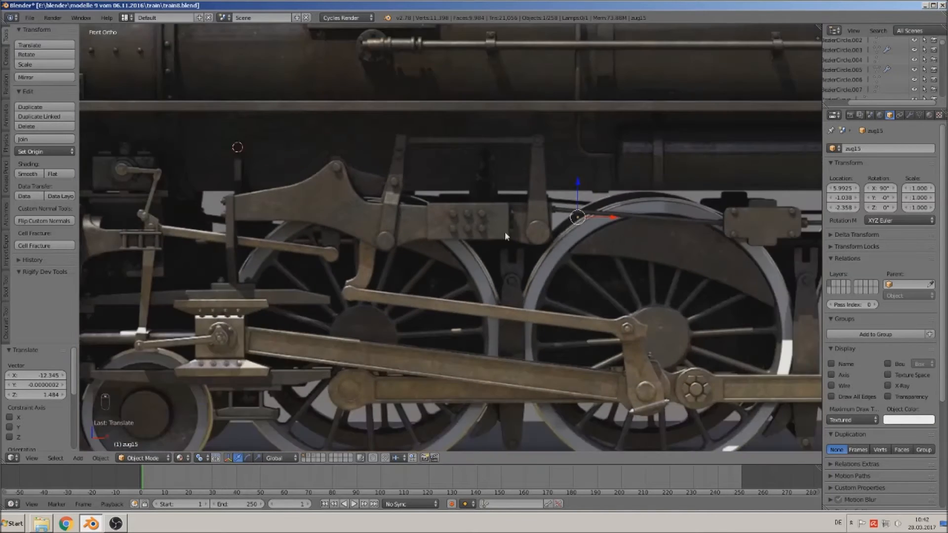
scroll(557, 269, up, 5)
scroll(556, 269, up, 3)
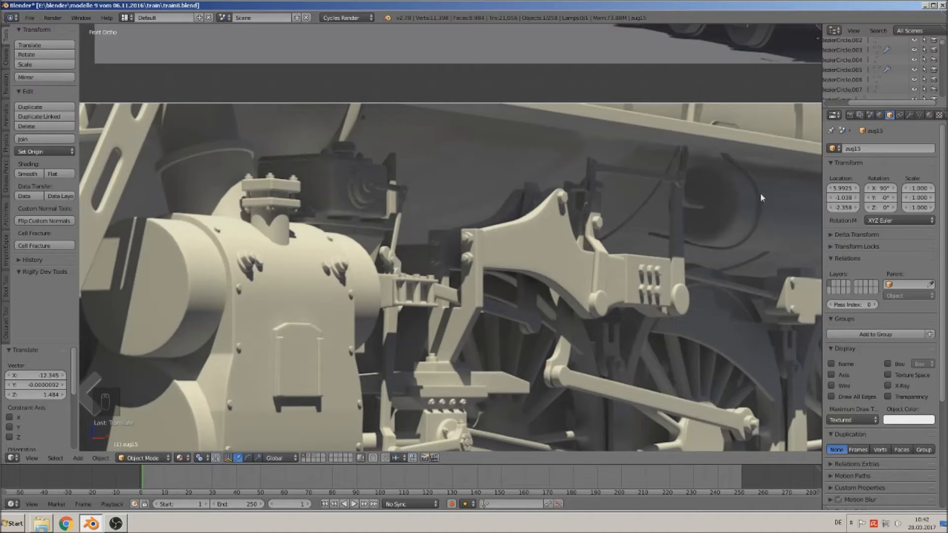
scroll(748, 237, down, 7)
shift+middle_drag(683, 317, 400, 282)
scroll(603, 305, up, 6)
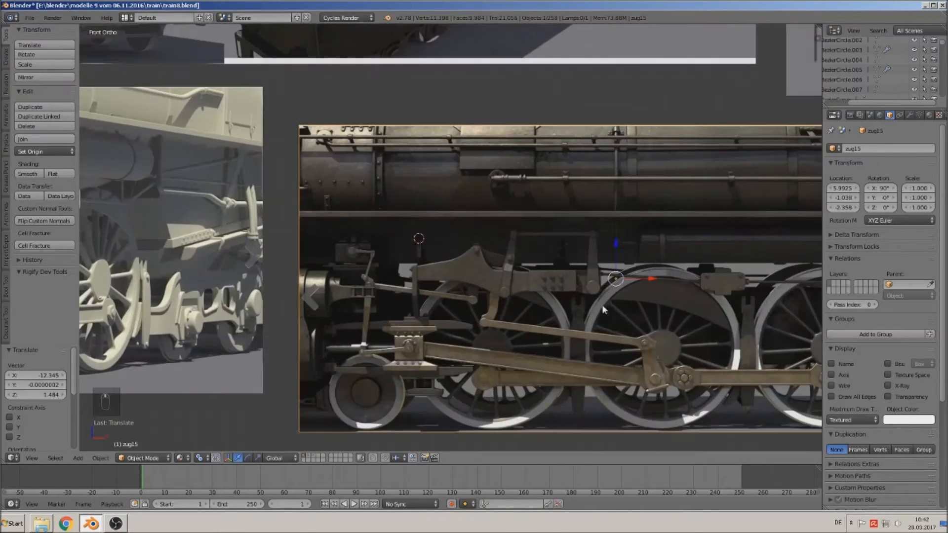
Add a cube at the bolted block in the side-view photo and scale it down uniformly to about 0.03
shift+middle_drag(603, 307, 513, 269)
scroll(341, 254, up, 4)
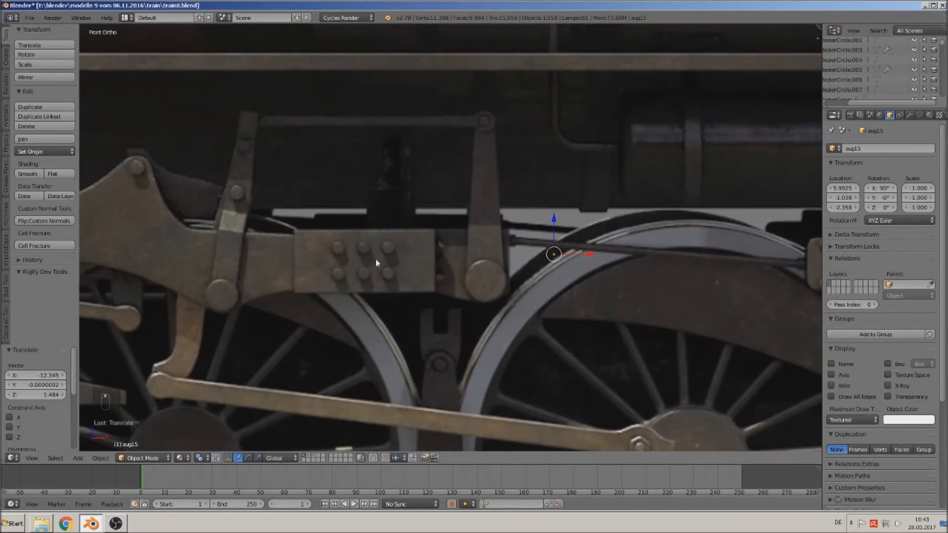
click(77, 458)
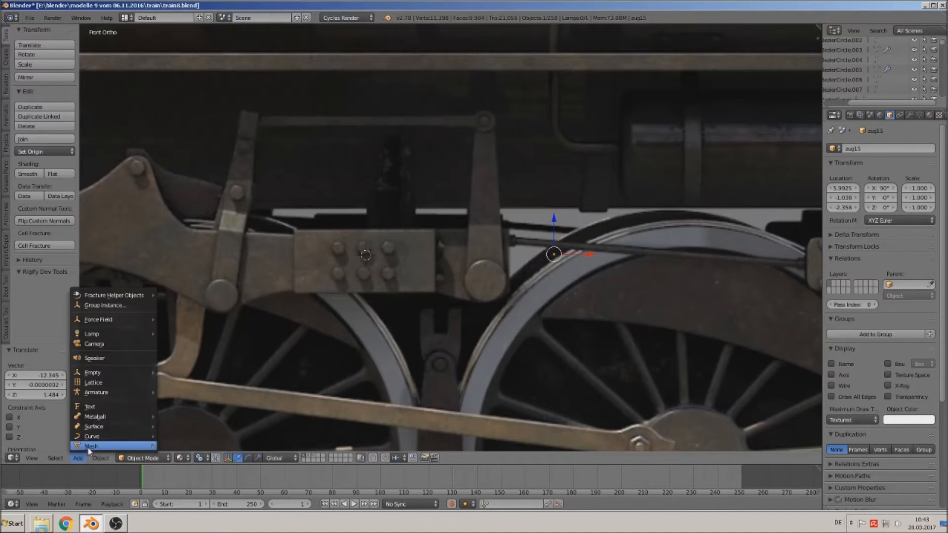
mouse_move(108, 443)
click(206, 217)
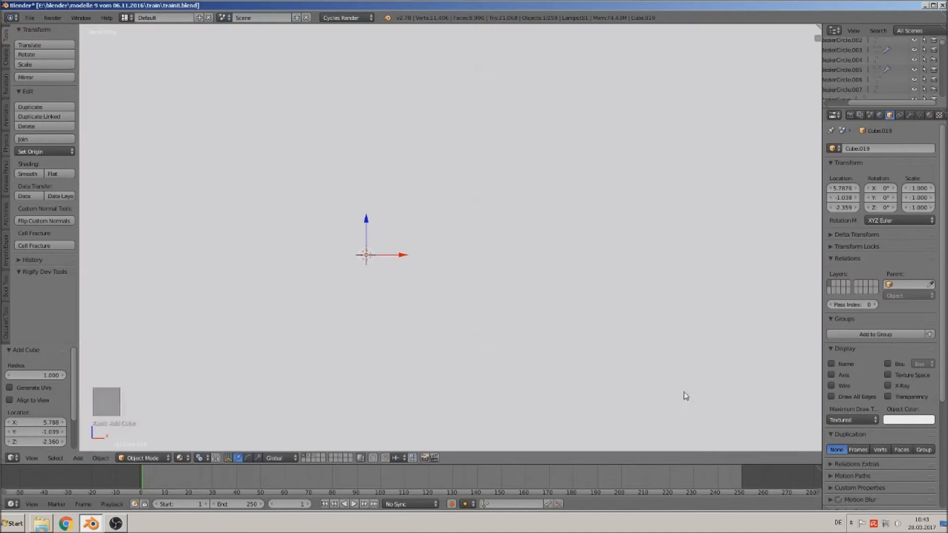
key(s)
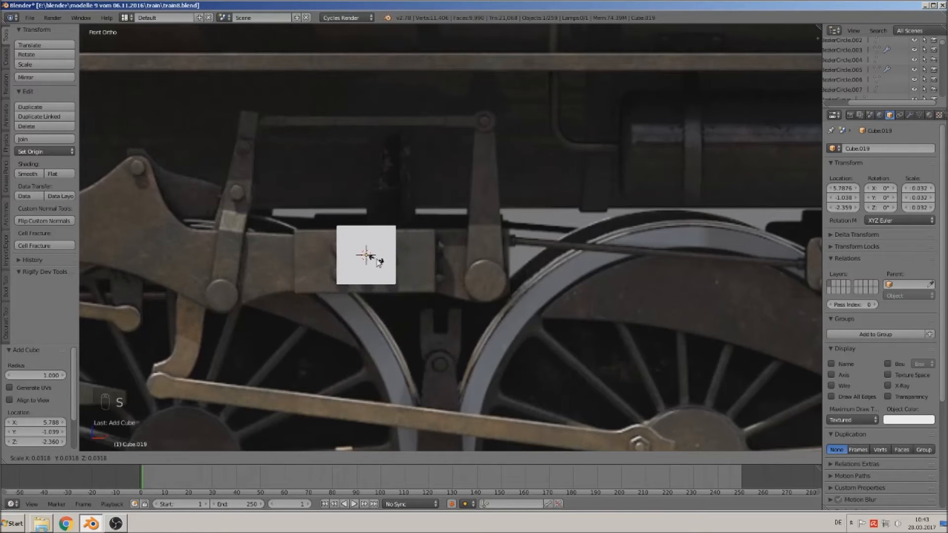
click(376, 259)
Fit the cube to the bolted block by lowering it slightly, enlarging it to 0.034, and stretching its X scale to about 0.076
drag(367, 228, 370, 237)
key(s)
click(446, 325)
key(s)
key(x)
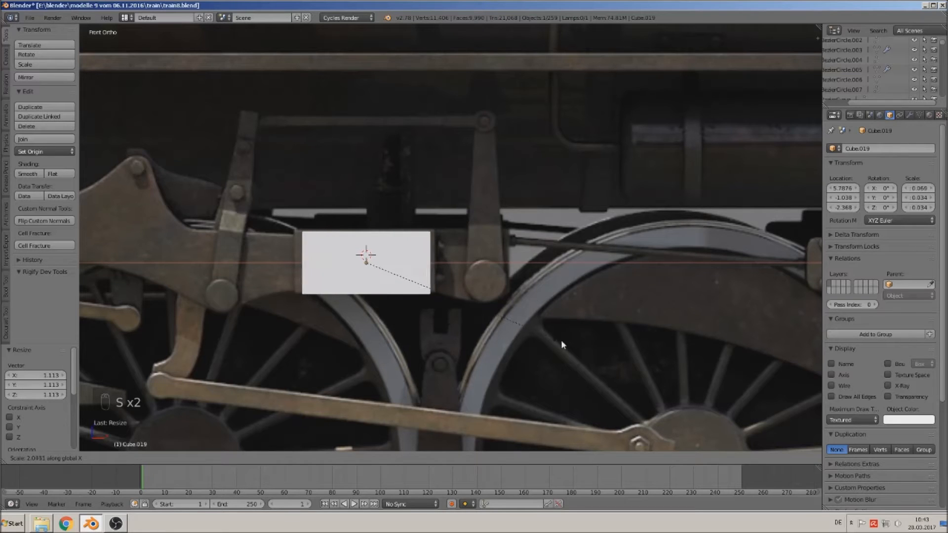
click(575, 345)
Move the block about 0.158 forward along Y and about 0.114 down along Z, clear of the bolted block in the photo
middle_drag(576, 345, 430, 347)
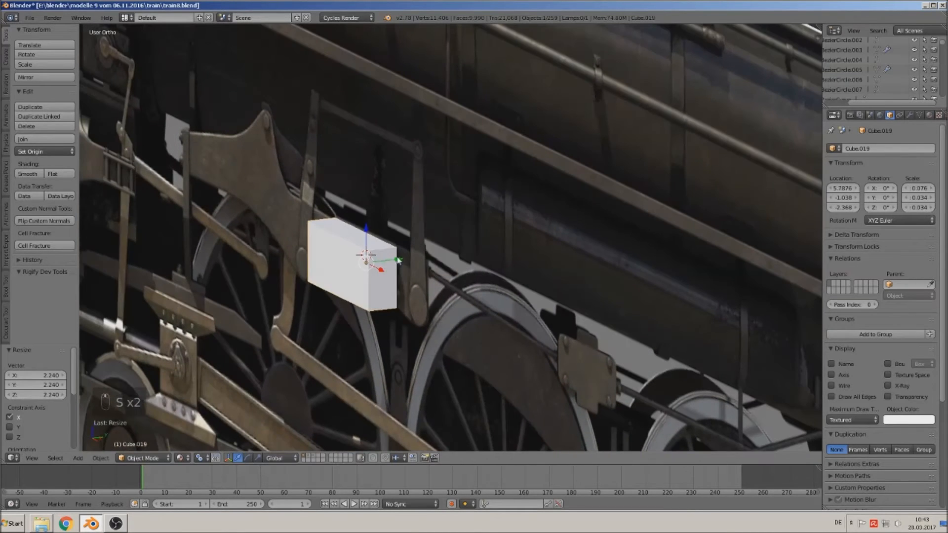
drag(398, 261, 290, 292)
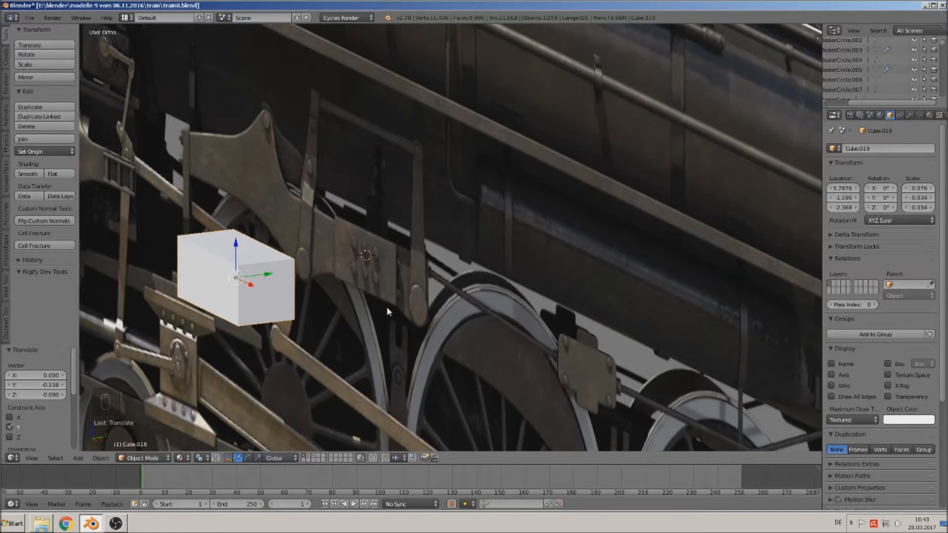
key(KP_1)
drag(236, 245, 232, 350)
Add a "screw head 1" group instance on the upper front of the block, matching the upper bolt nearest the bracket
shift+middle_drag(271, 294, 442, 254)
scroll(435, 262, up, 3)
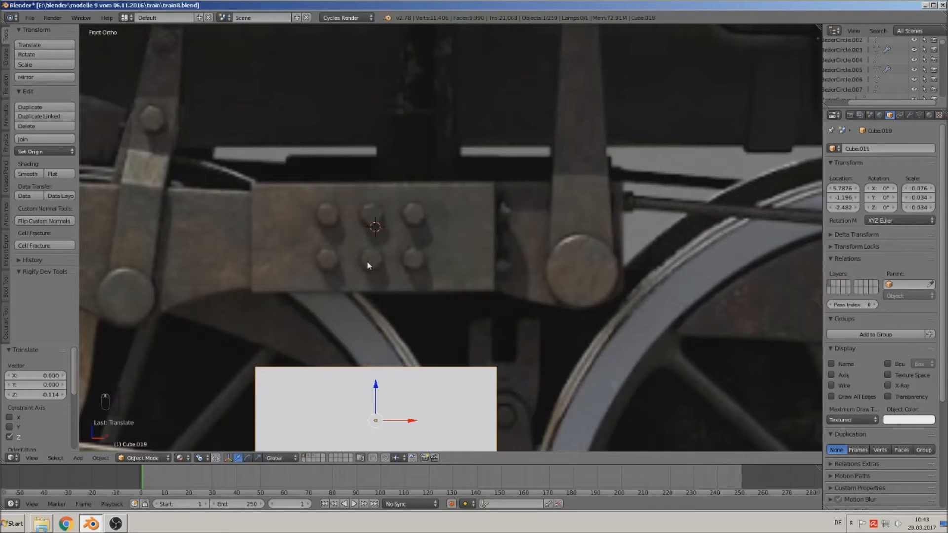
shift+middle_drag(401, 282, 449, 234)
click(332, 304)
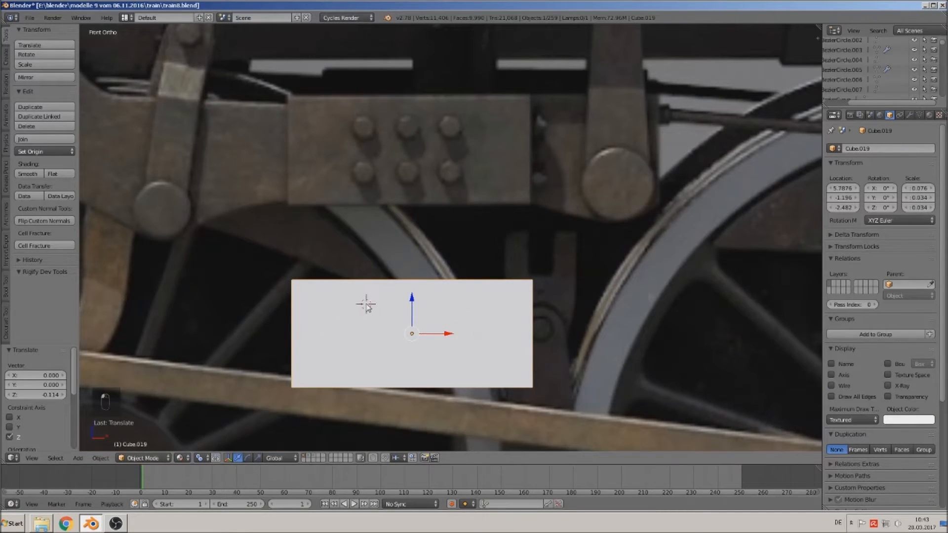
click(78, 458)
mouse_move(117, 319)
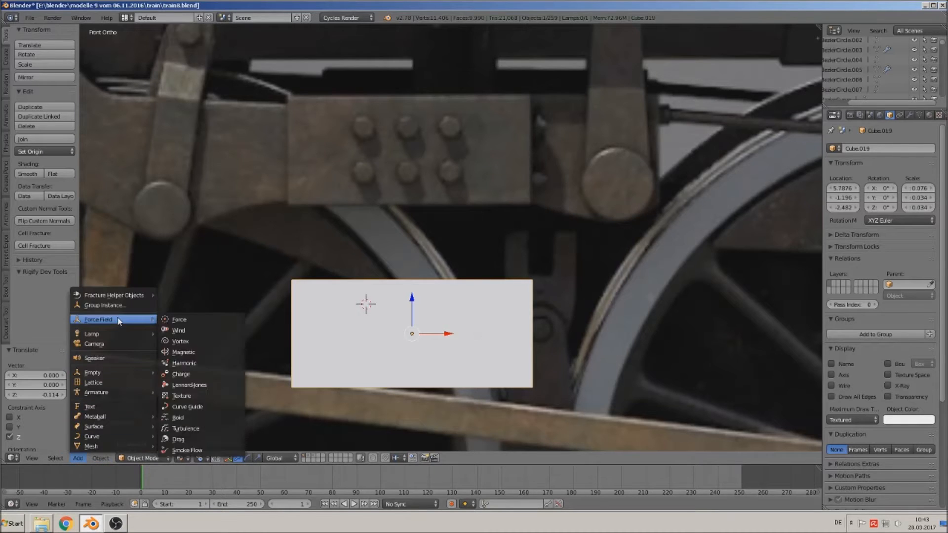
click(105, 305)
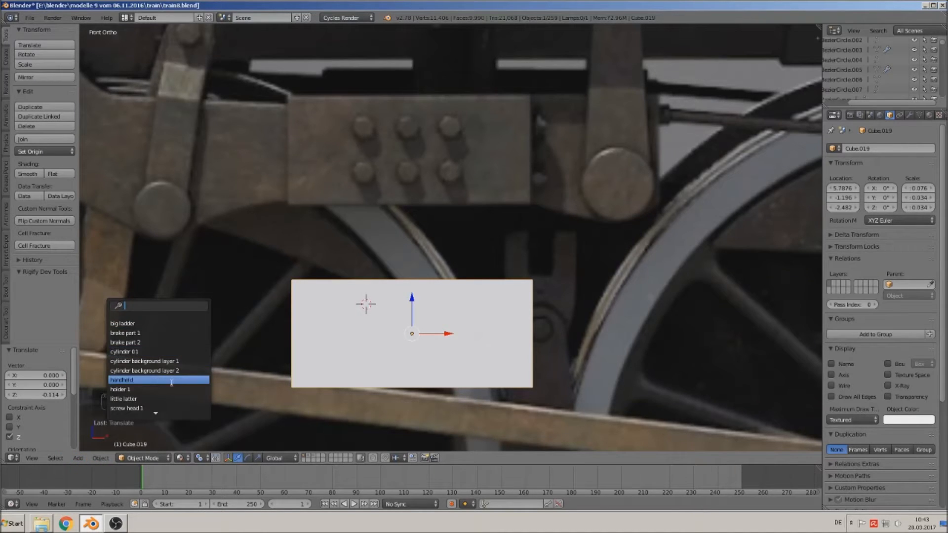
click(153, 409)
Shift the screw head about 0.003 outward along Y from the block's front face and check it close up
scroll(247, 385, down, 2)
middle_drag(312, 362, 344, 334)
key(g)
key(y)
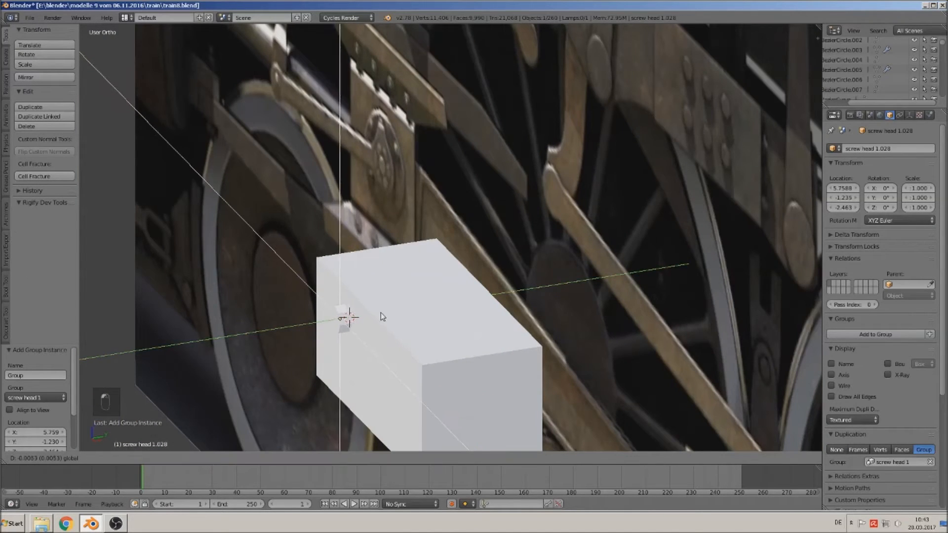
click(382, 312)
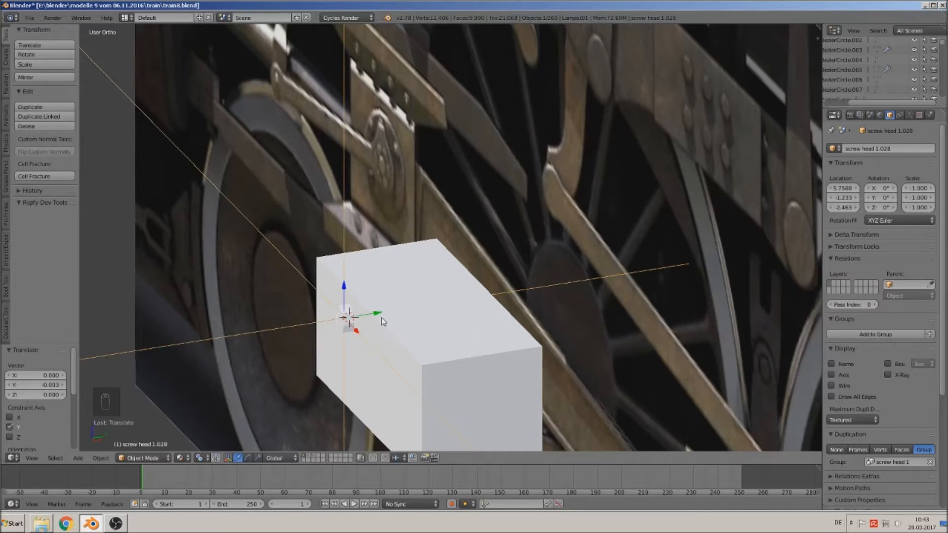
scroll(398, 366, up, 2)
key(KP_Decimal)
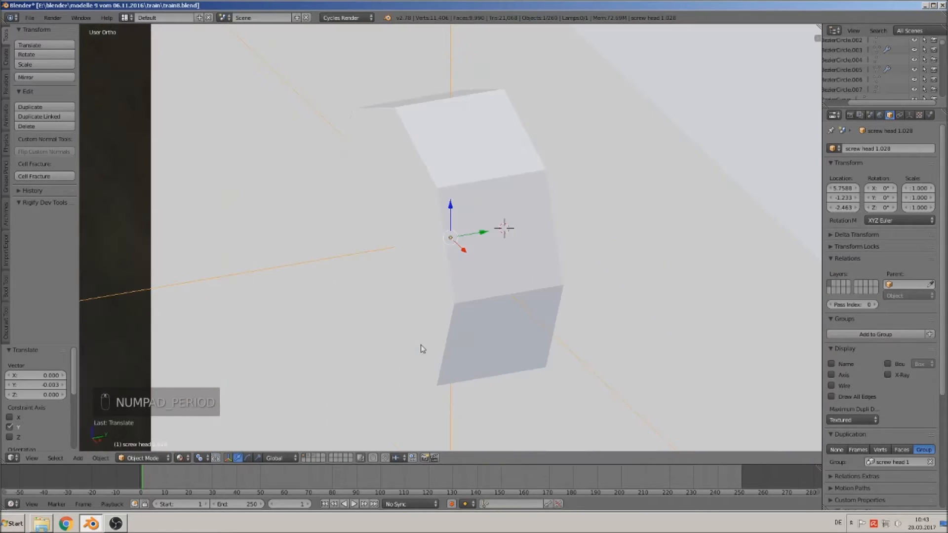
Lower the screw head about 0.006 along Z and place a duplicate about 0.022 below it on the block's front face
key(KP_Decimal)
key(KP_1)
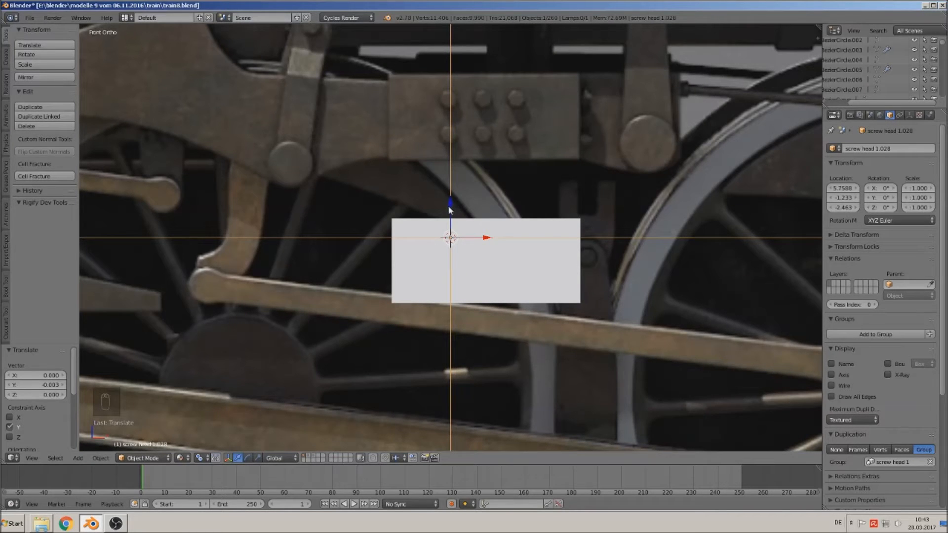
drag(452, 202, 449, 213)
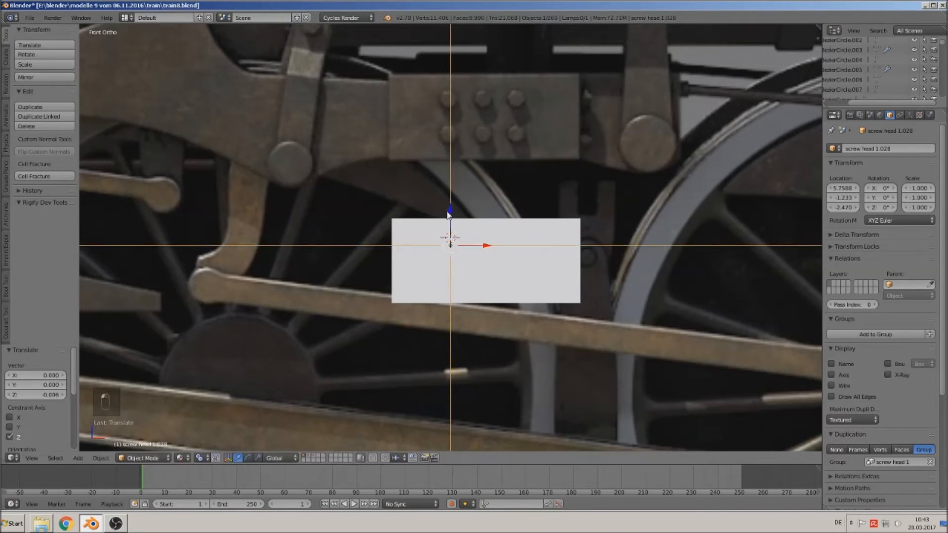
key(shift+d)
drag(451, 216, 446, 243)
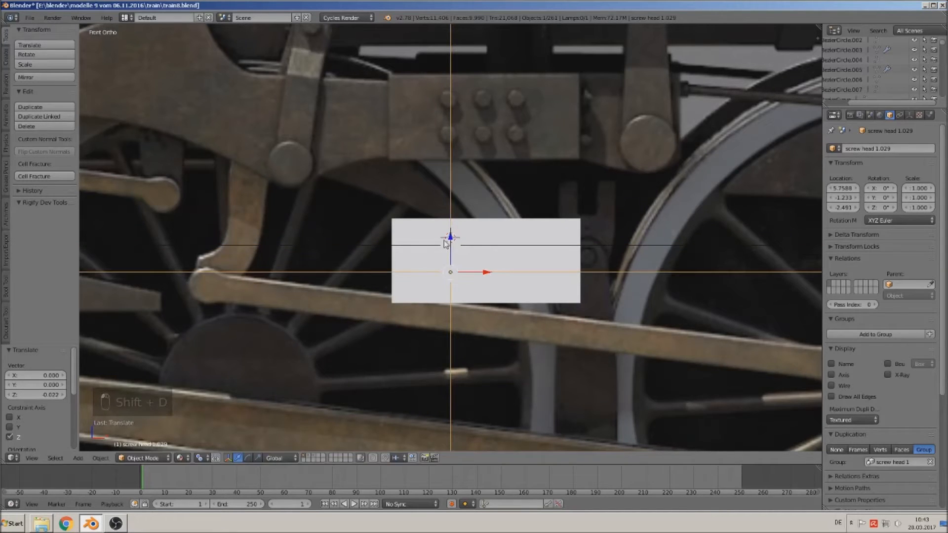
Select both screw heads and duplicate the pair twice along X, spaced about 0.026 apart, to form three columns
shift+right_click(446, 245)
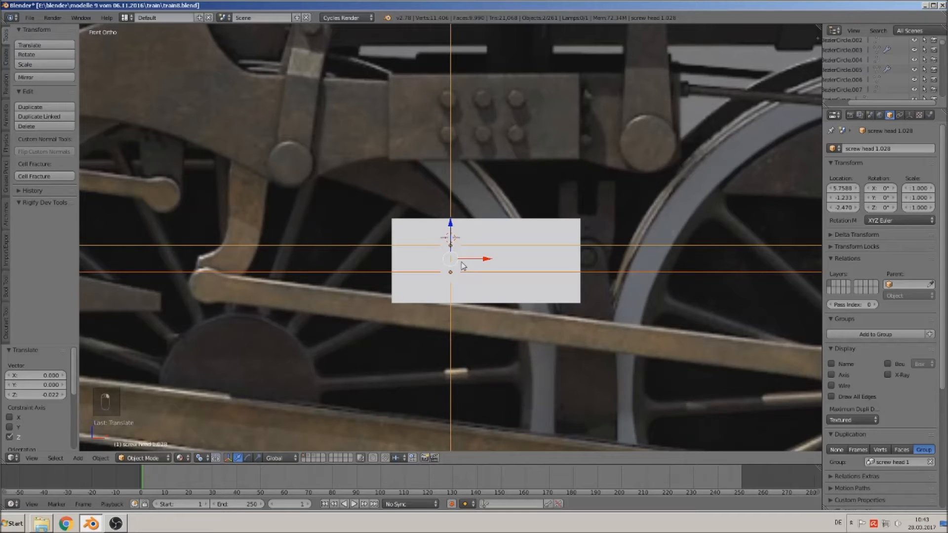
key(shift+d)
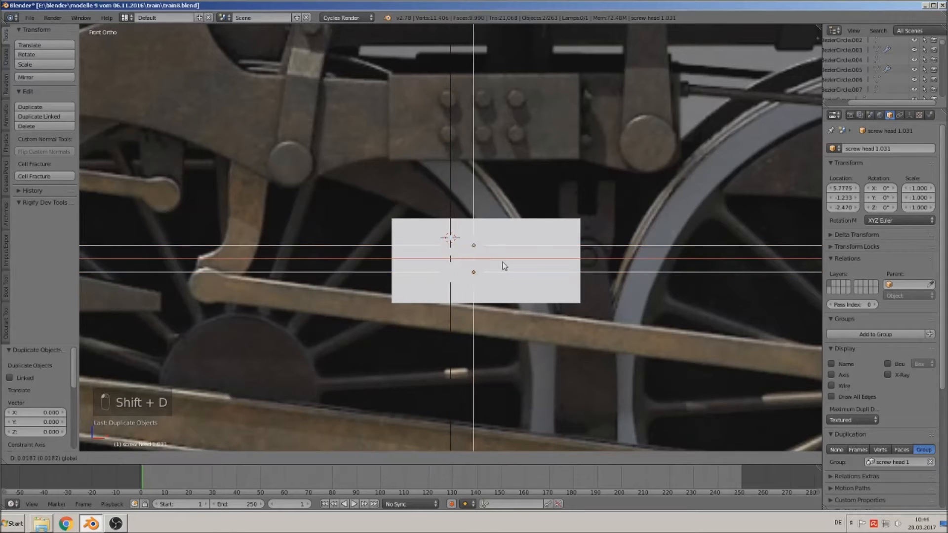
click(513, 269)
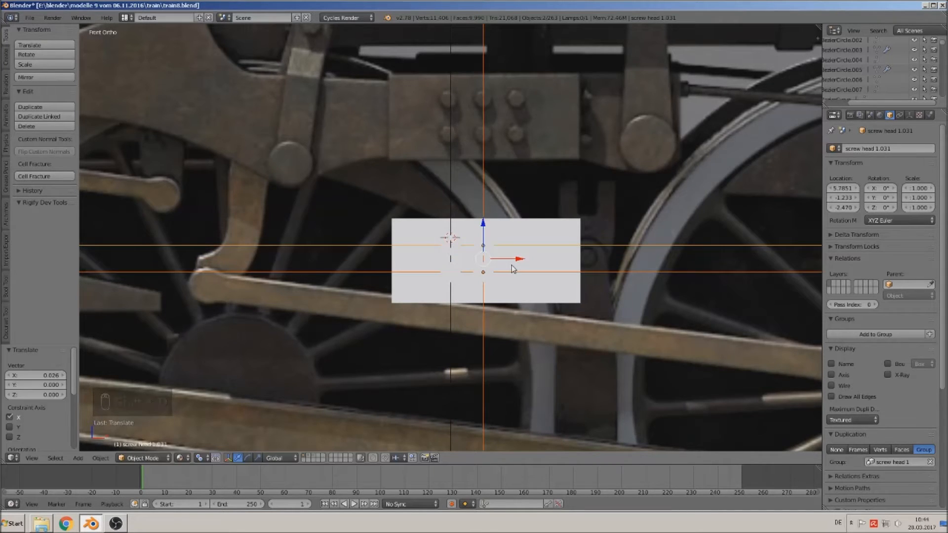
key(shift+d)
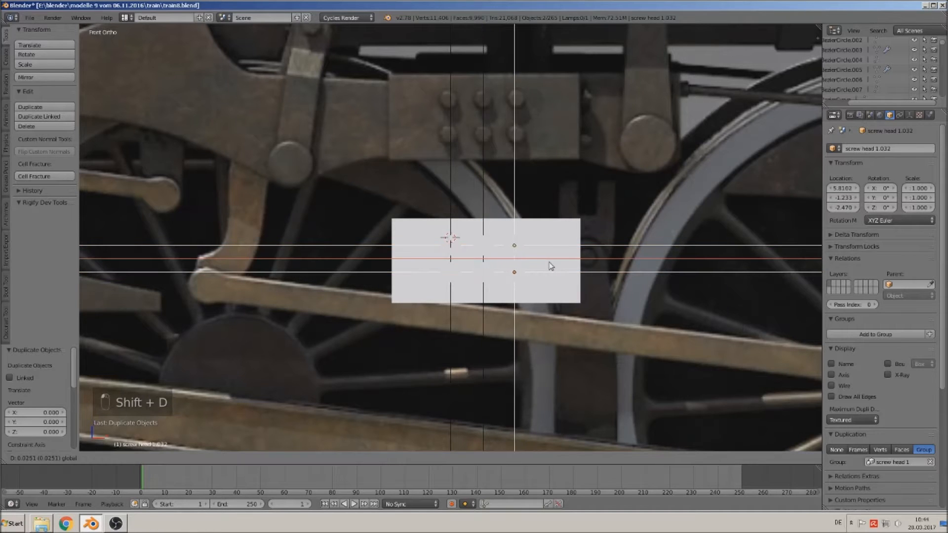
click(551, 263)
middle_drag(545, 281, 477, 323)
key(a)
scroll(508, 326, up, 2)
key(a)
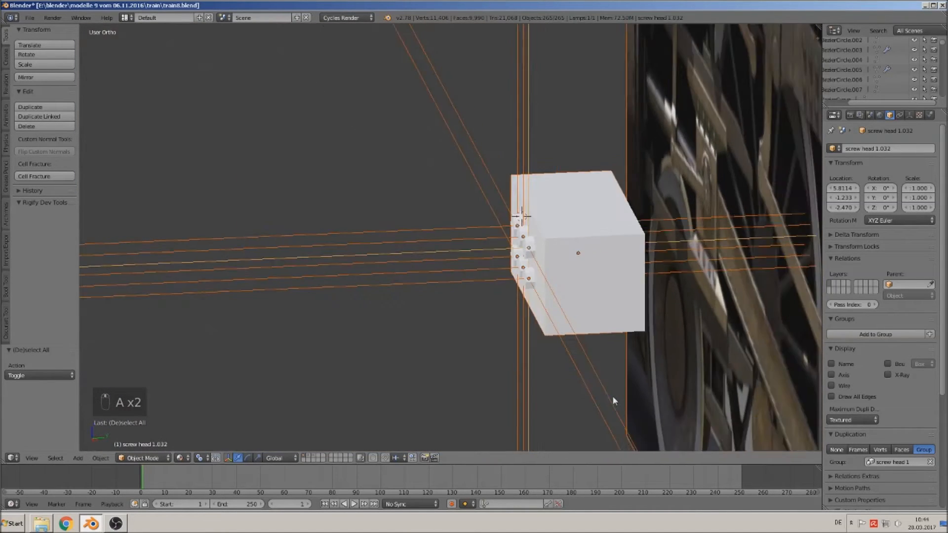
middle_drag(611, 395, 484, 369)
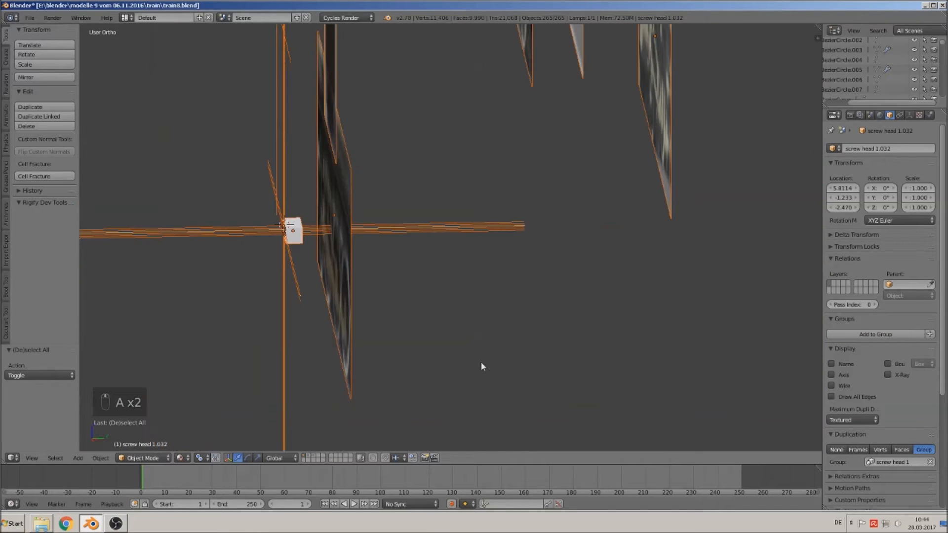
key(a)
middle_drag(311, 258, 316, 256)
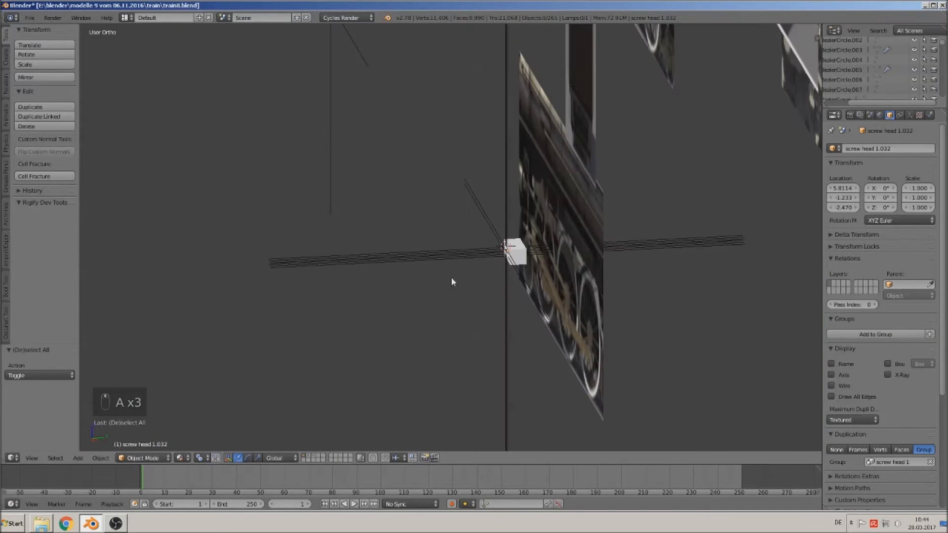
right_click(527, 268)
middle_drag(527, 268, 520, 269)
key(a)
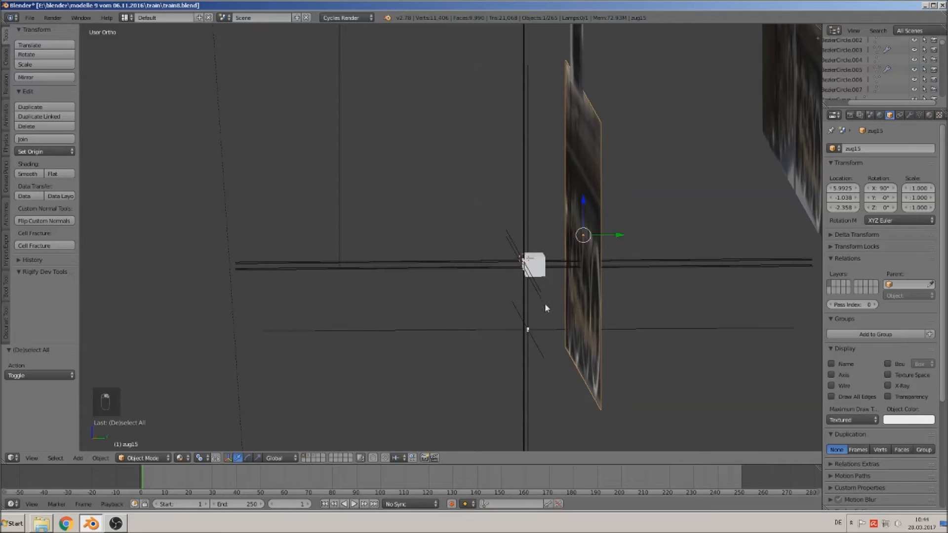
Box-select the block's screw heads, add a separate screw head lower down, and set the active empty's display size to 0.05
key(b)
drag(545, 299, 492, 217)
shift+right_click(528, 333)
middle_drag(528, 333, 600, 313)
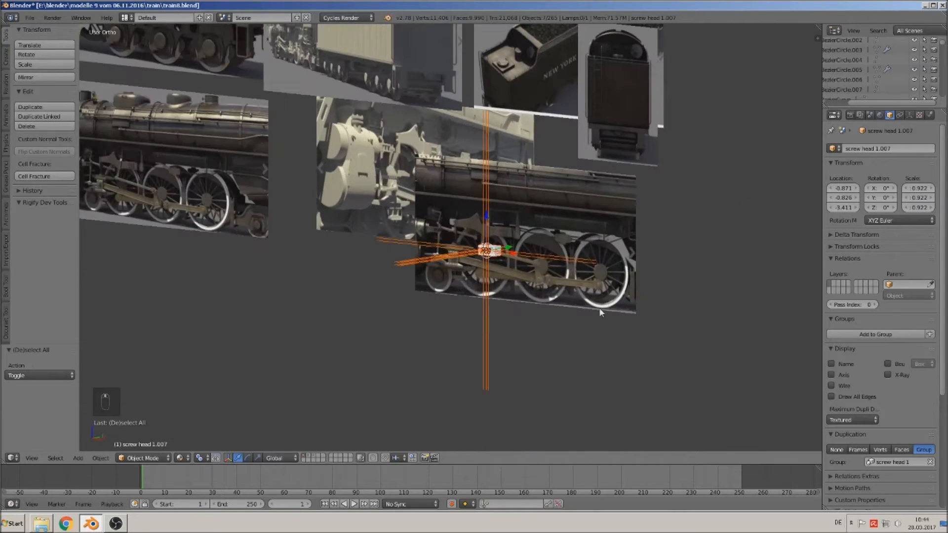
click(910, 115)
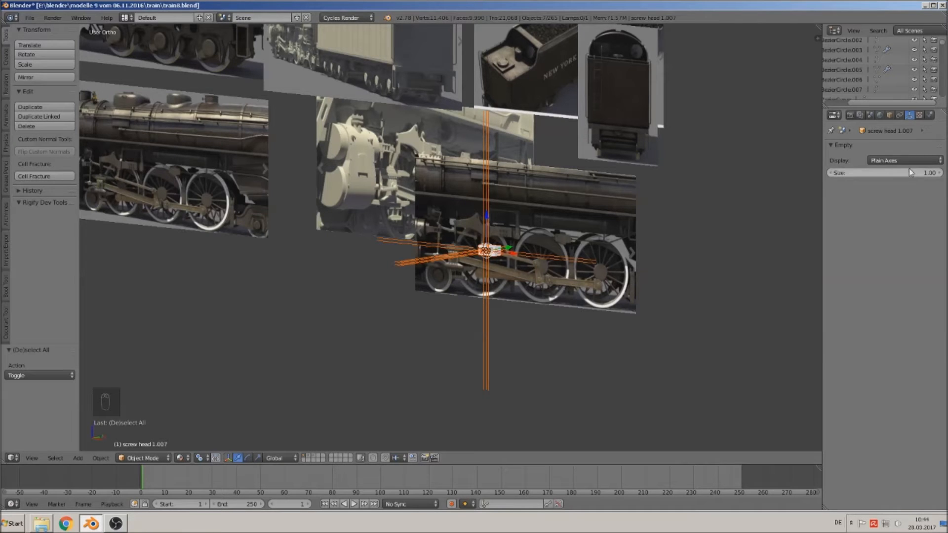
drag(908, 172, 904, 172)
scroll(574, 310, up, 6)
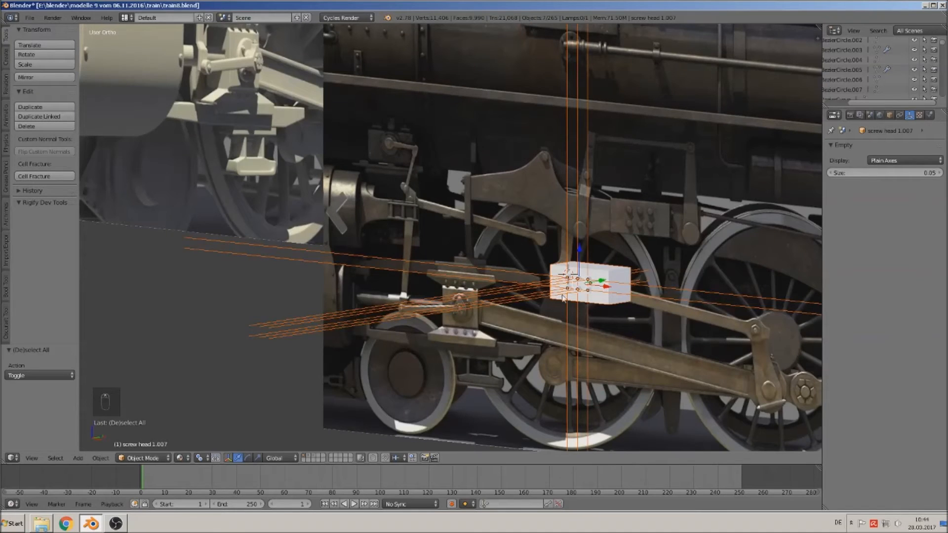
Shrink the axis display of individual screw-head empties on the block, setting the upper middle one to 0.01 and the lower end one to 0.09
right_click(571, 279)
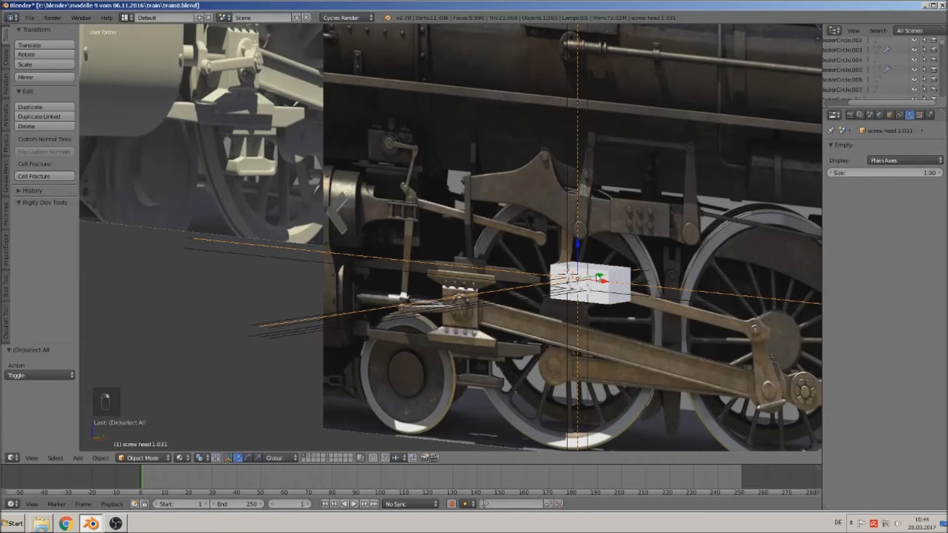
drag(930, 173, 884, 172)
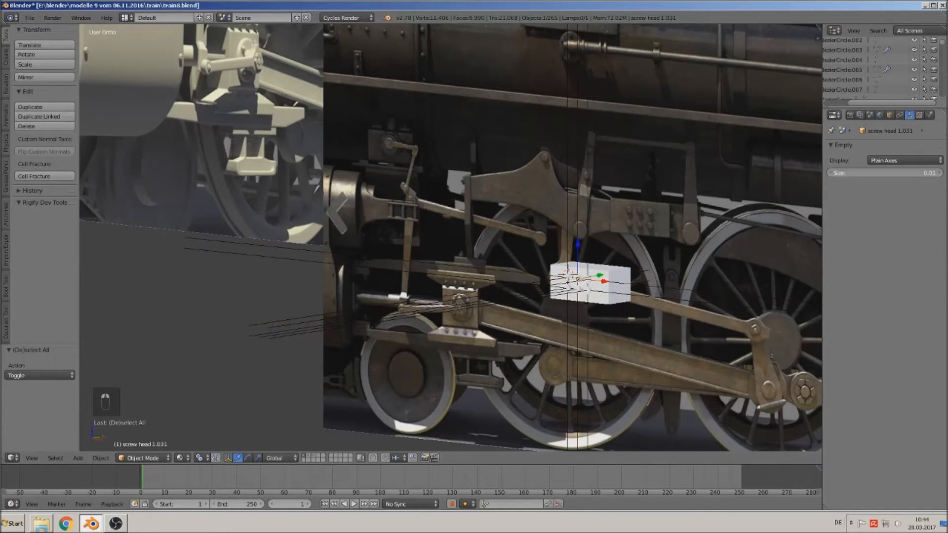
right_click(569, 267)
drag(908, 174, 874, 174)
right_click(579, 237)
right_click(582, 241)
right_click(586, 243)
drag(912, 173, 873, 173)
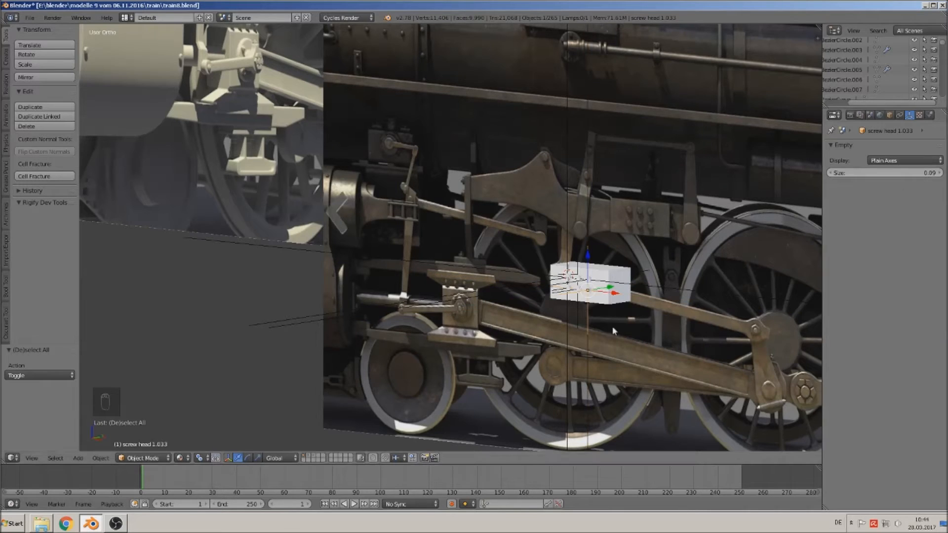
Shrink the axis display of the remaining screw-head empties, with the upper one nearest the bracket at 0.14, and clear the selection
right_click(583, 358)
drag(935, 173, 901, 174)
right_click(576, 369)
middle_drag(753, 294, 685, 311)
key(KP_1)
middle_drag(617, 332, 523, 358)
key(KP_Decimal)
key(a)
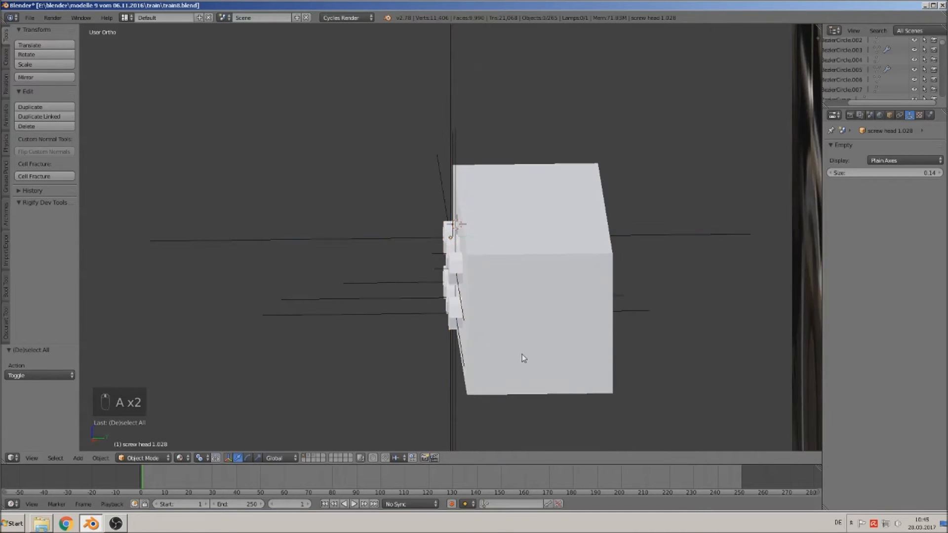
Select the block with its six screw heads and move them from the reference photo to beside the finished valve-gear parts below the wheels
scroll(523, 354, down, 7)
key(b)
drag(515, 324, 390, 199)
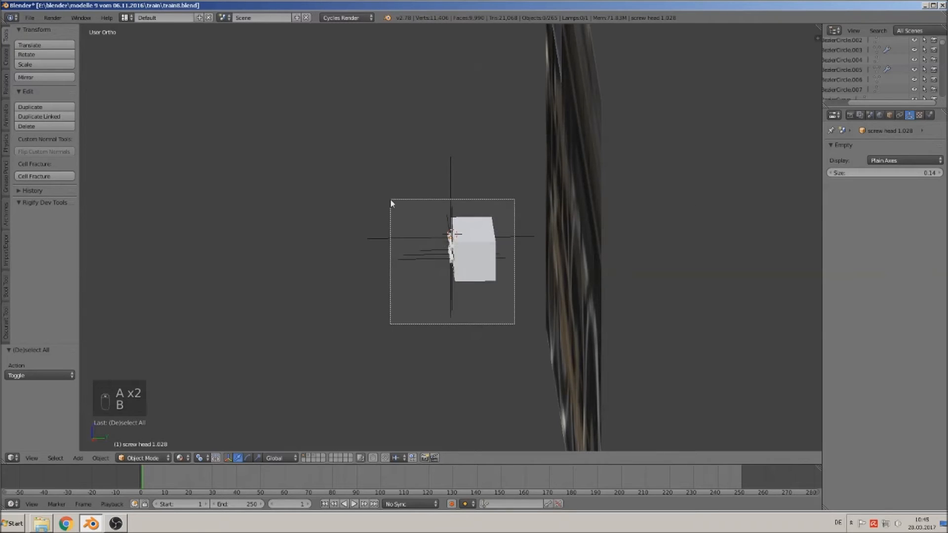
key(KP_1)
scroll(643, 280, down, 10)
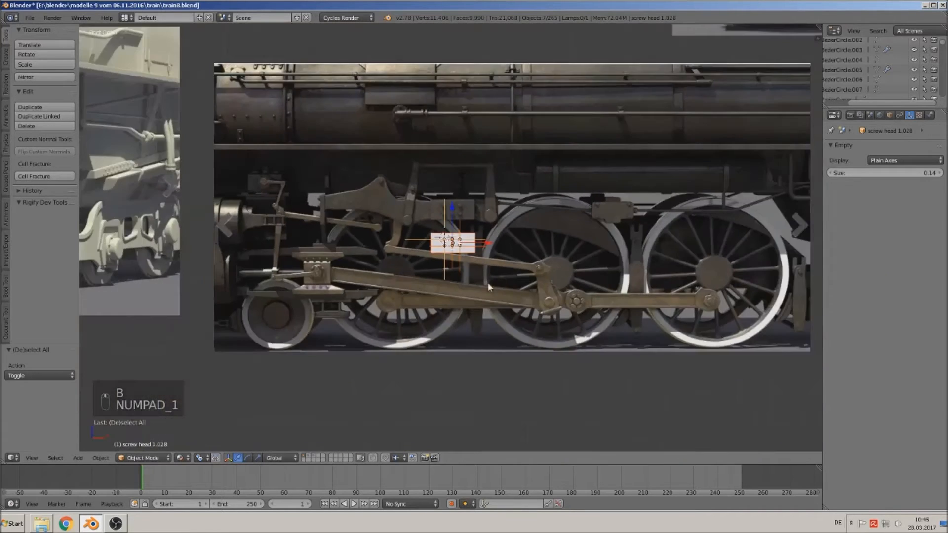
scroll(786, 304, down, 1)
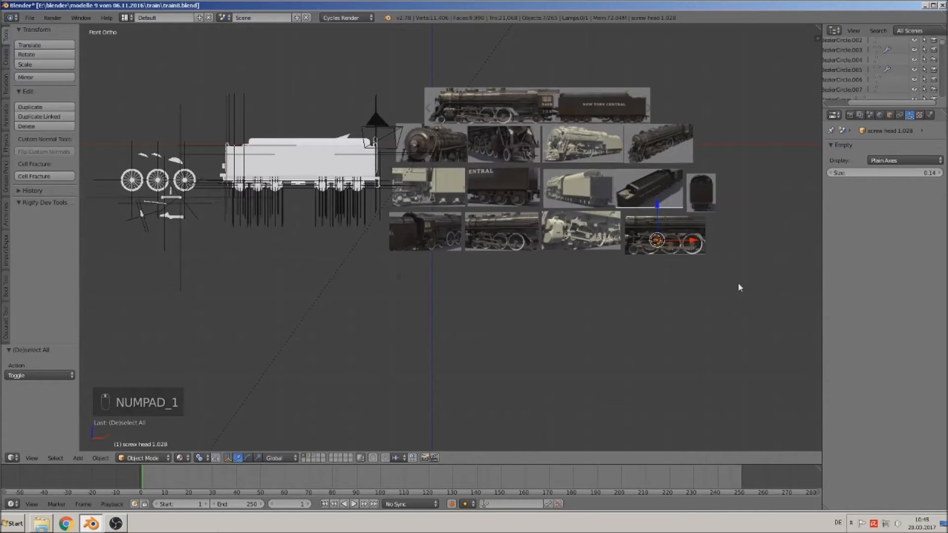
key(g)
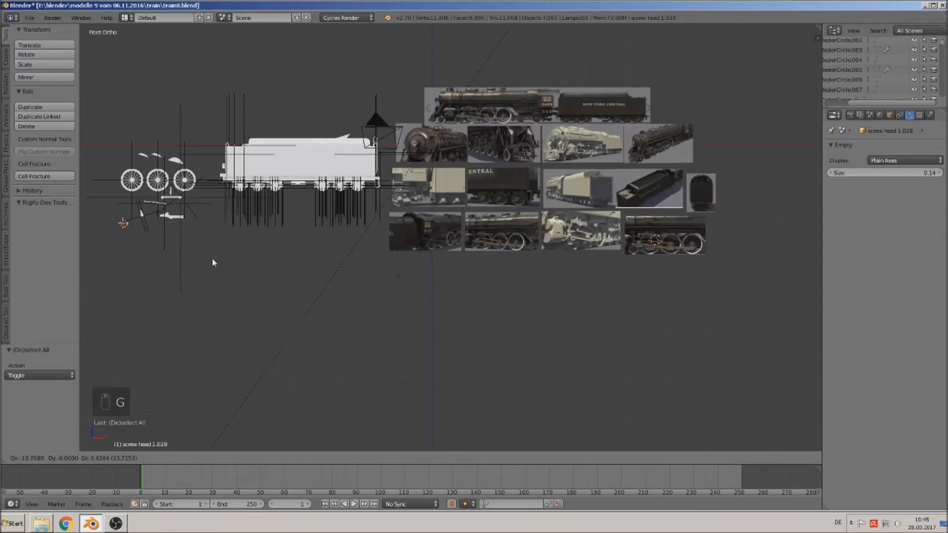
click(196, 251)
scroll(280, 291, up, 1)
scroll(277, 291, down, 1)
key(a)
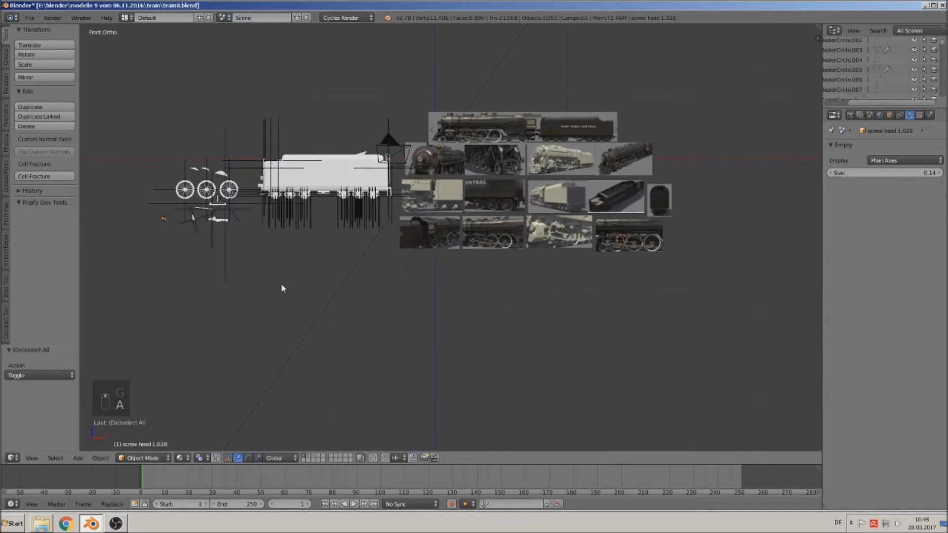
Return to the side-view running-gear photo and examine the valve gear above the front driving wheel
scroll(575, 302, up, 4)
shift+middle_drag(773, 312, 568, 319)
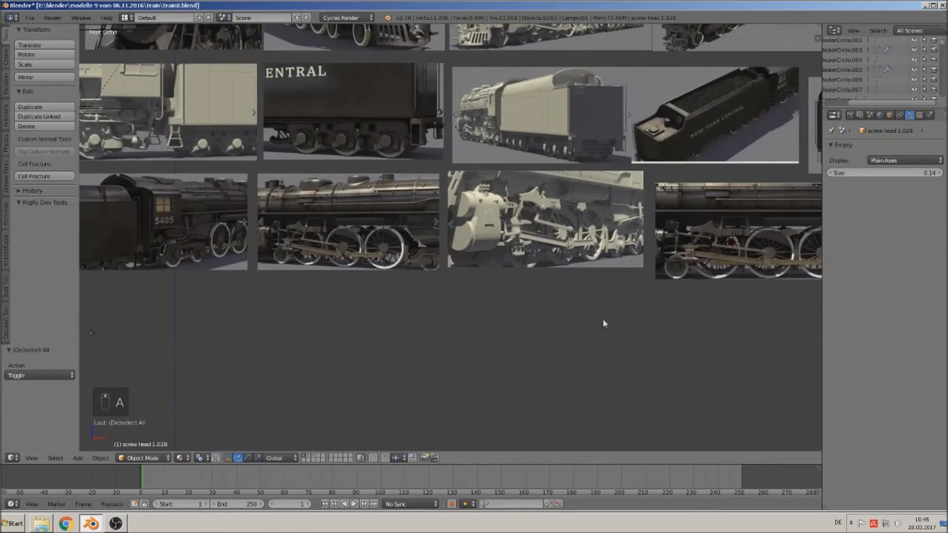
scroll(640, 313, up, 3)
shift+middle_drag(702, 278, 243, 282)
right_click(503, 223)
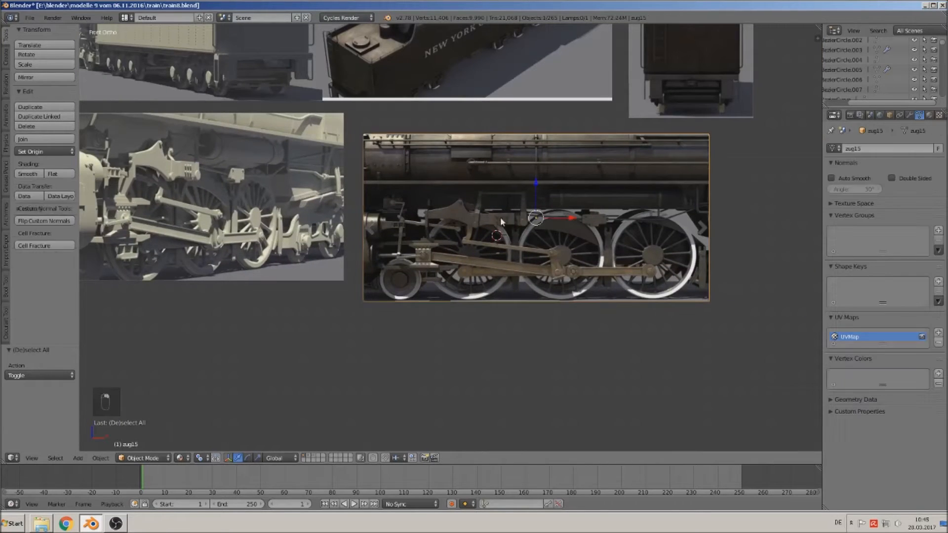
key(KP_Decimal)
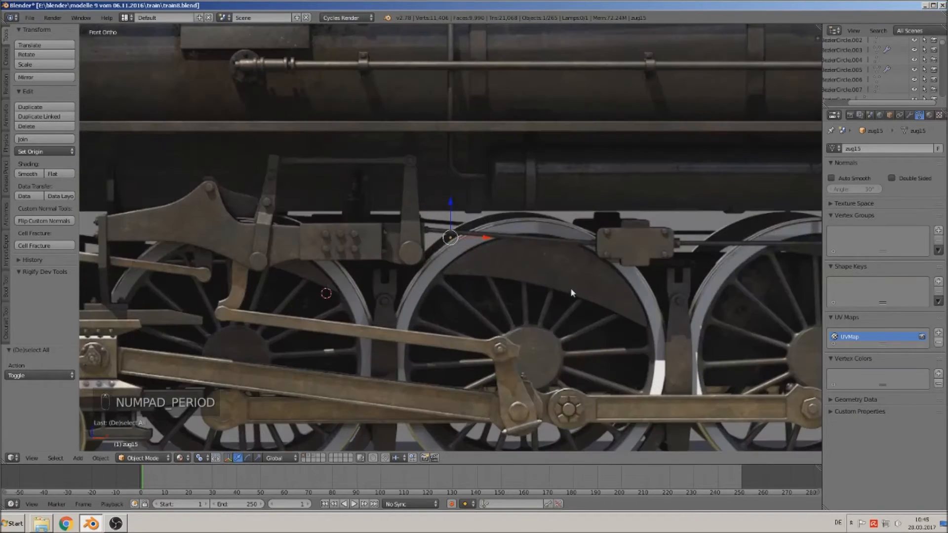
shift+middle_drag(549, 300, 789, 246)
scroll(657, 292, up, 2)
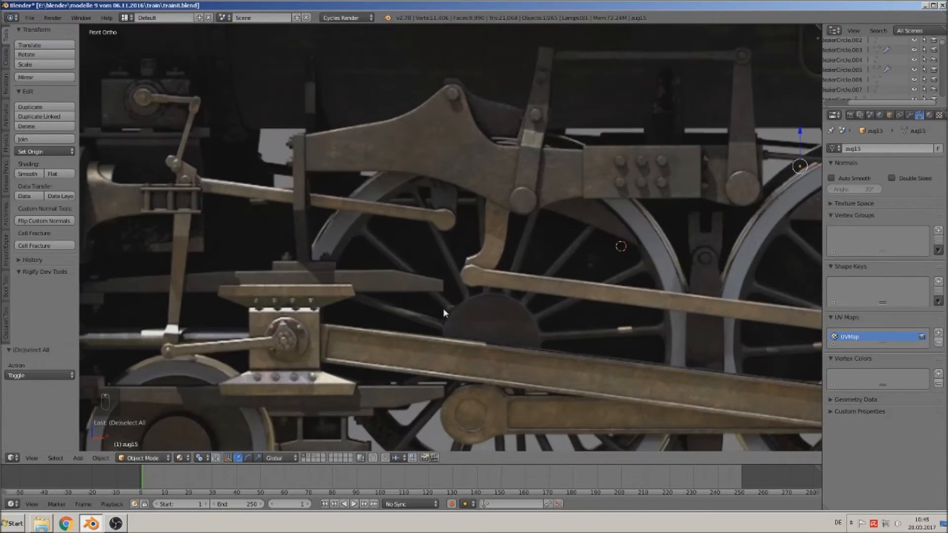
Examine the crosshead, main rod and coupling rods along the driving wheels in the side-view photo
shift+middle_drag(444, 312, 616, 289)
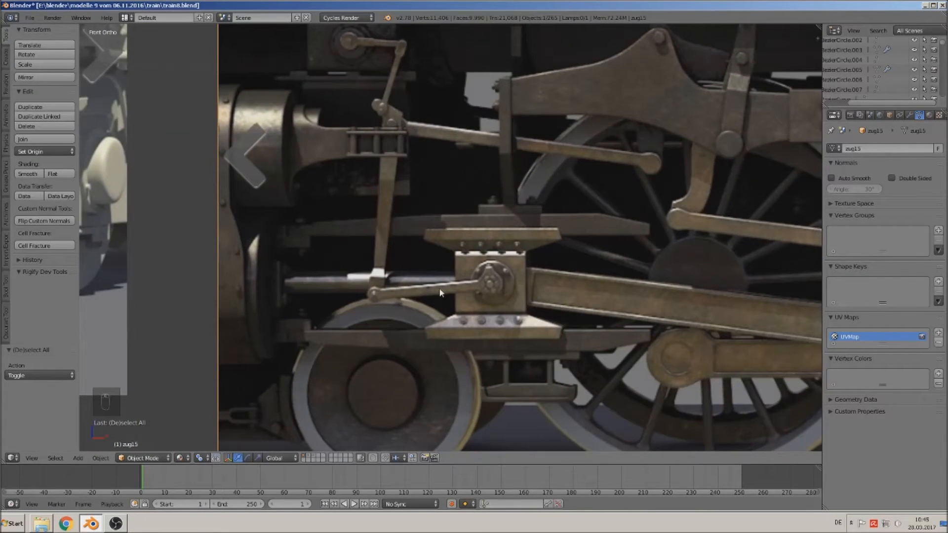
scroll(540, 279, down, 5)
scroll(558, 314, up, 1)
shift+middle_drag(558, 309, 495, 296)
scroll(386, 271, up, 2)
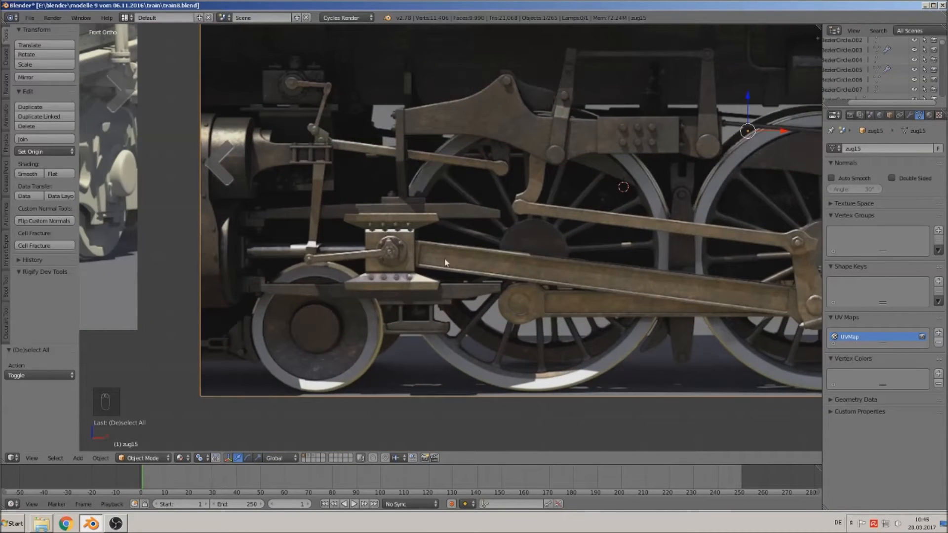
shift+middle_drag(649, 312, 322, 260)
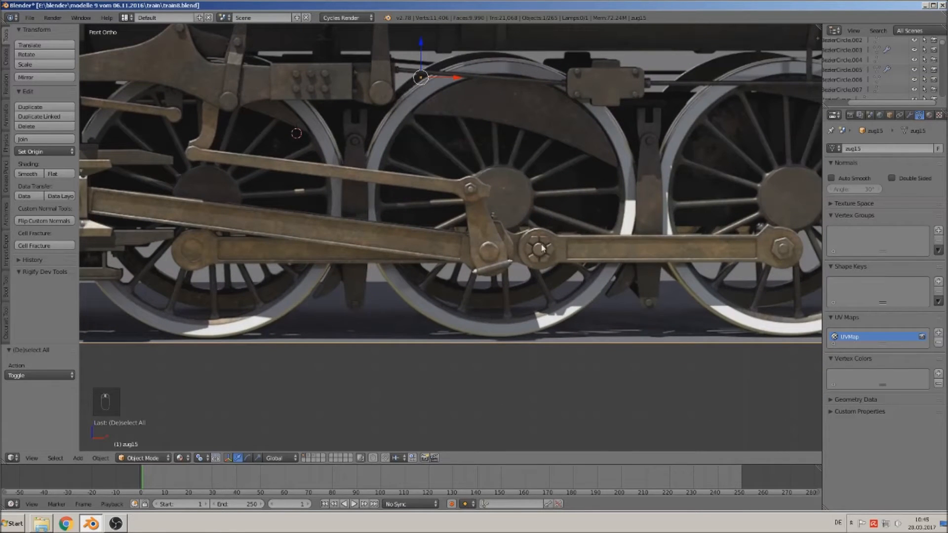
shift+middle_drag(459, 281, 110, 314)
scroll(399, 303, up, 2)
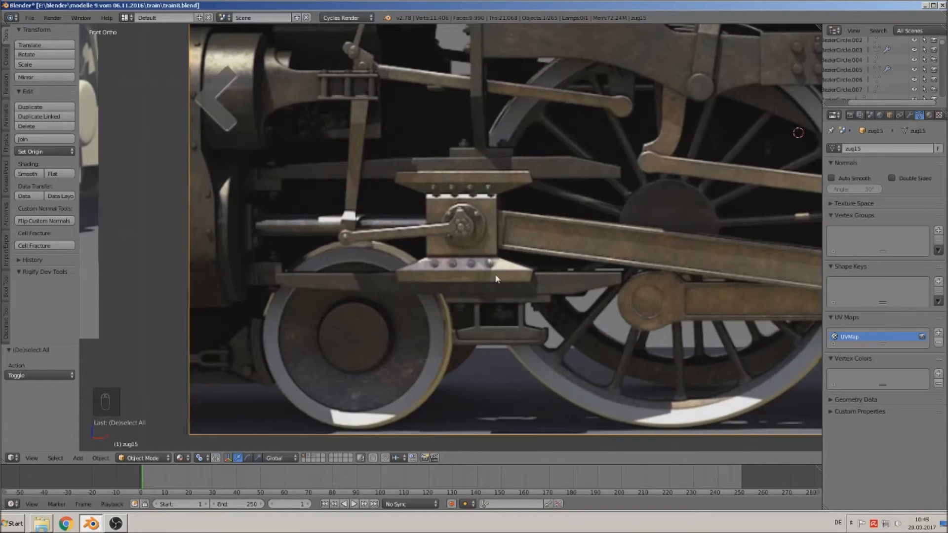
Compare the crosshead and rods with the untextured render of the running gear, and return to the side-view photo
scroll(482, 284, down, 7)
shift+middle_drag(308, 273, 632, 312)
scroll(504, 280, up, 4)
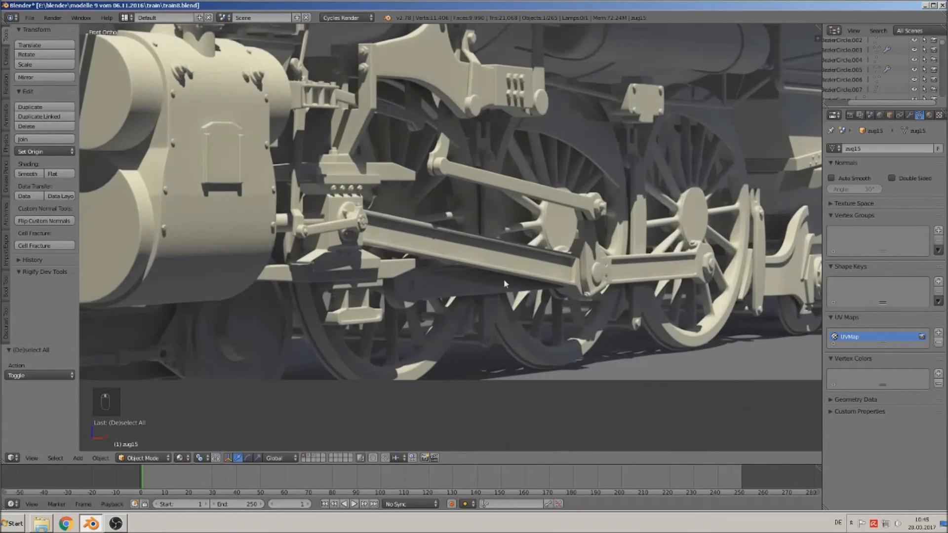
shift+middle_drag(323, 252, 418, 265)
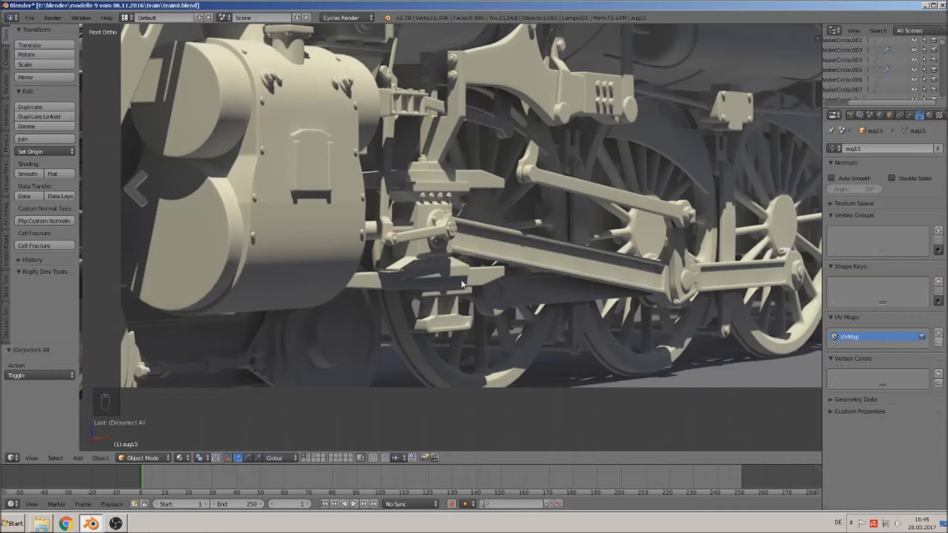
key(KP_1)
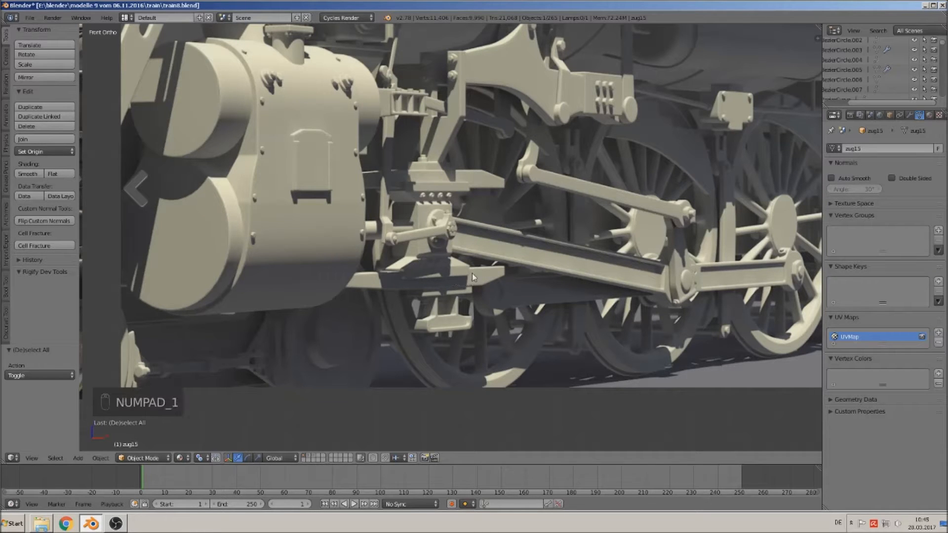
scroll(487, 295, down, 9)
shift+middle_drag(599, 257, 436, 262)
scroll(550, 283, up, 5)
scroll(552, 287, up, 10)
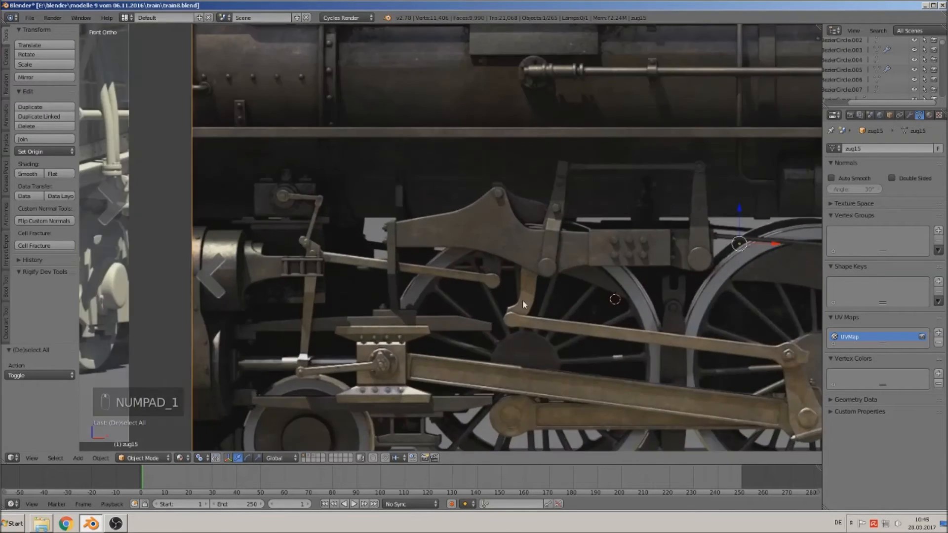
Add a cube over the crosshead's centre block in the side-view photo and scale it, including along X, to the block's outline
scroll(471, 238, down, 2)
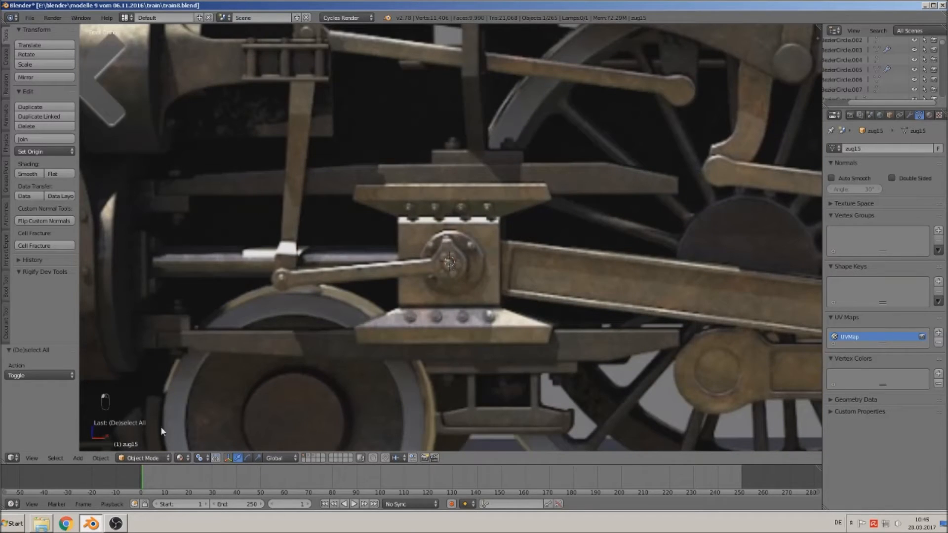
click(76, 457)
mouse_move(84, 449)
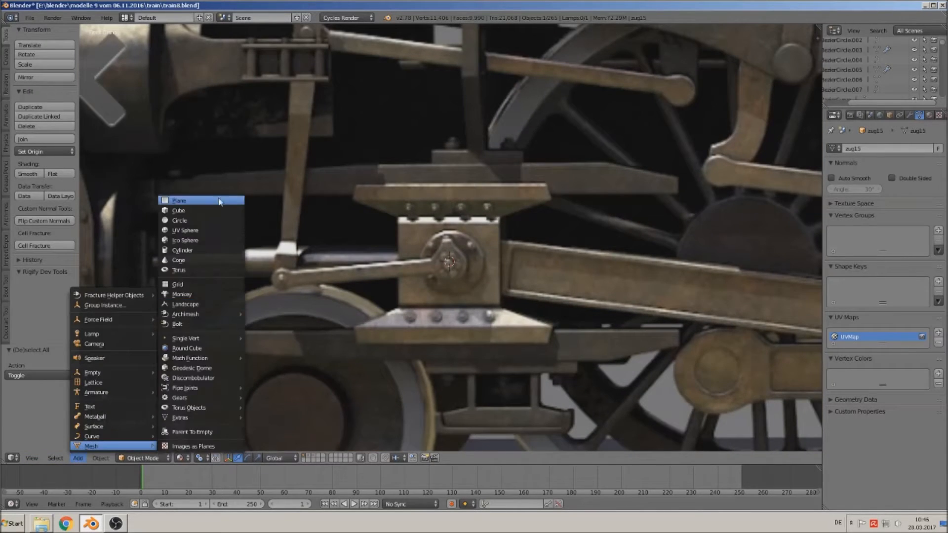
click(215, 213)
key(s)
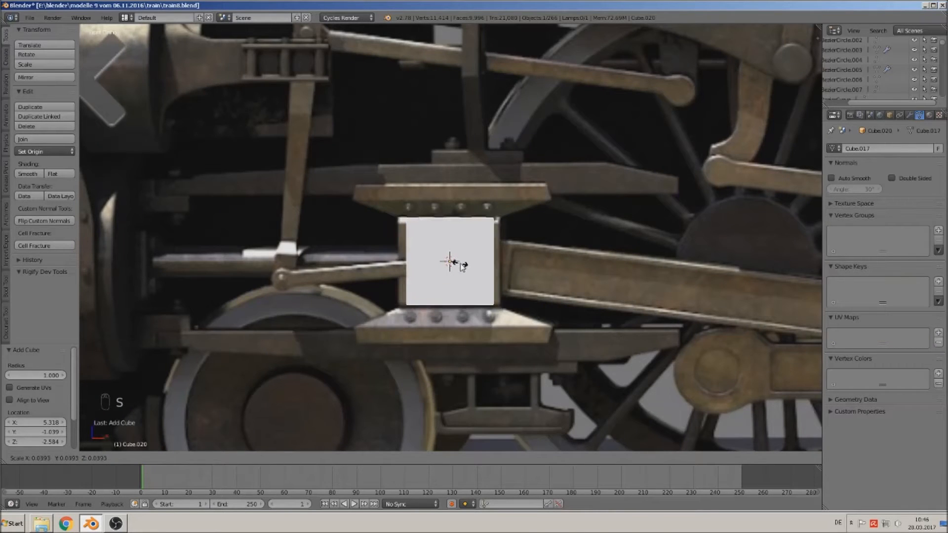
click(452, 265)
key(s)
key(x)
click(557, 285)
Move the cube along Y so it stands in front of the reference photo
middle_drag(558, 285, 488, 265)
drag(478, 254, 354, 290)
middle_drag(355, 289, 426, 295)
Extrude the cube's top face upward 0.017 to the underside of the upper slide plate in the photo
key(Tab)
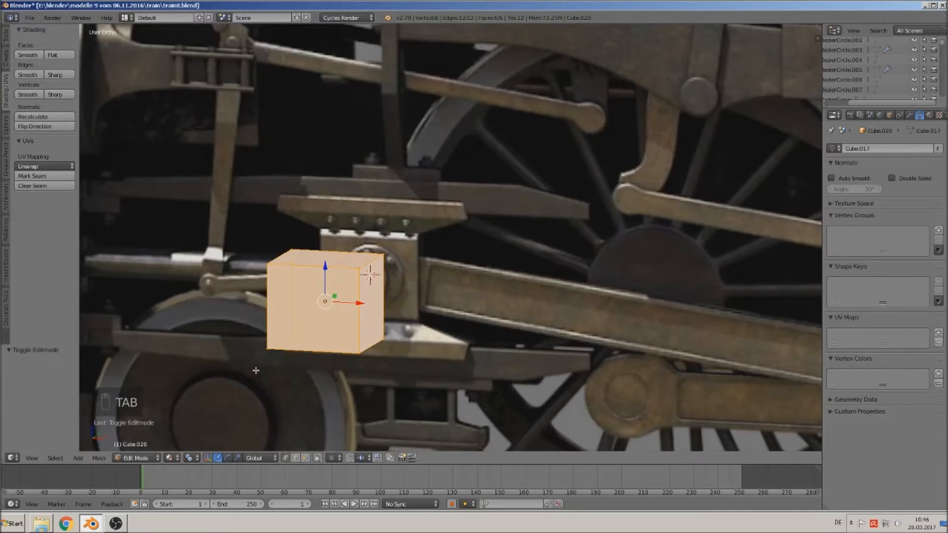
click(306, 459)
right_click(340, 266)
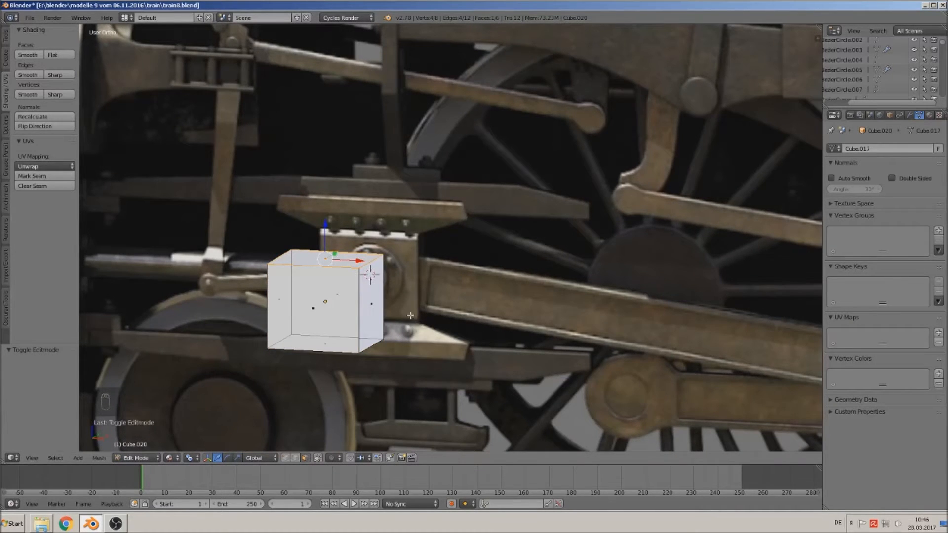
key(KP_1)
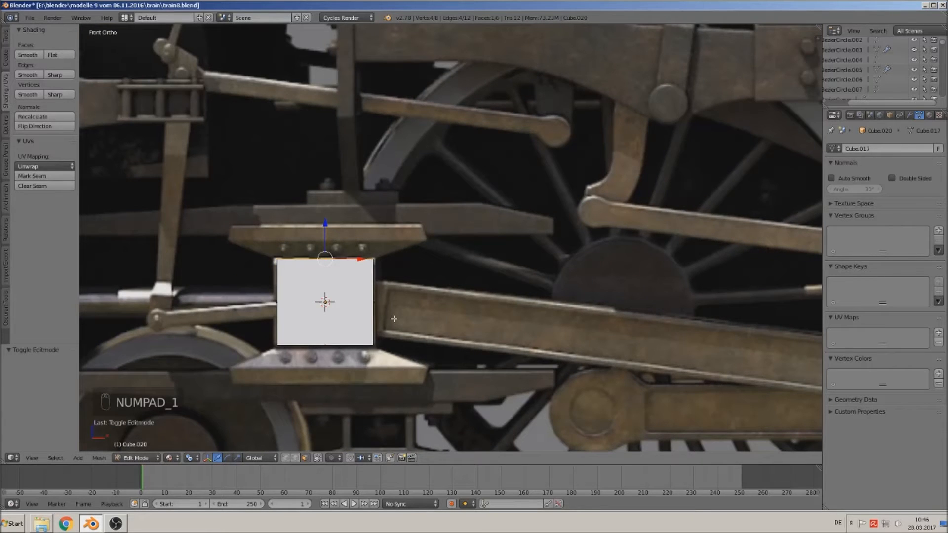
key(e)
drag(333, 234, 334, 216)
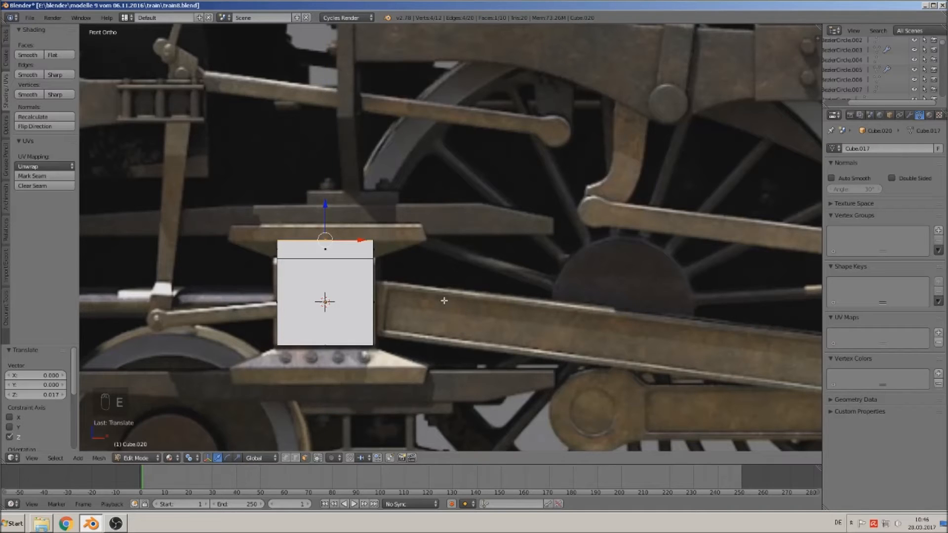
Flare the extruded top face by scaling it about 1.992 along X and 1.165 along Y
key(s)
key(x)
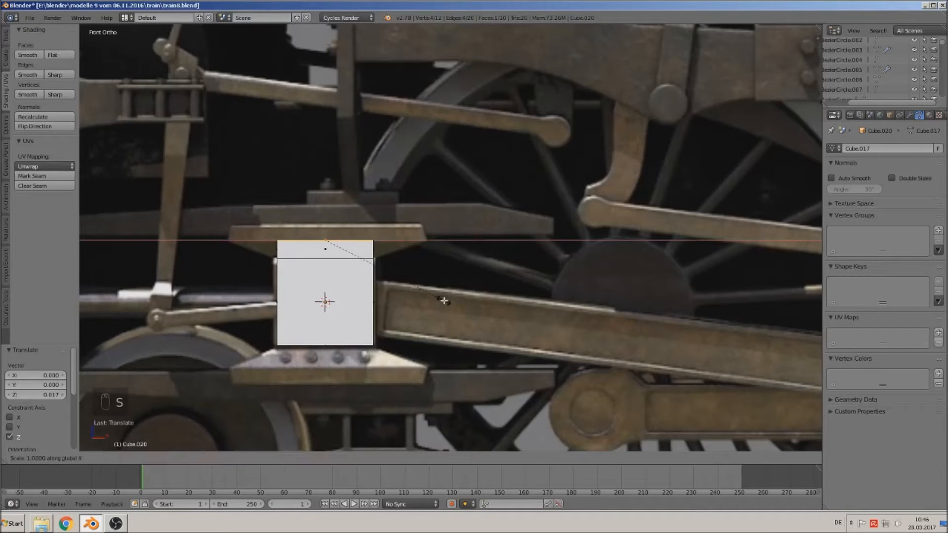
click(544, 306)
middle_drag(515, 306, 428, 341)
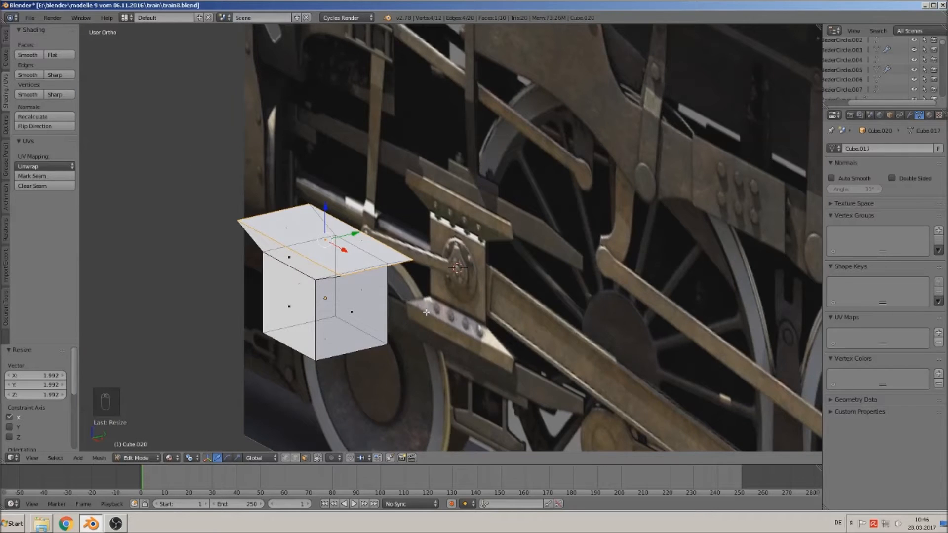
key(s)
key(y)
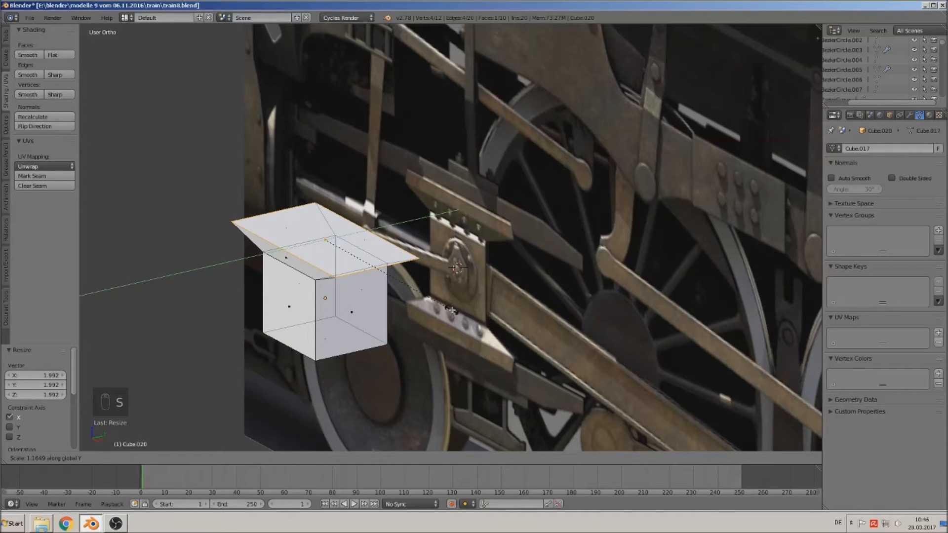
click(452, 309)
Extrude the flared top face straight up 0.006 to form the plate's vertical rim
key(KP_1)
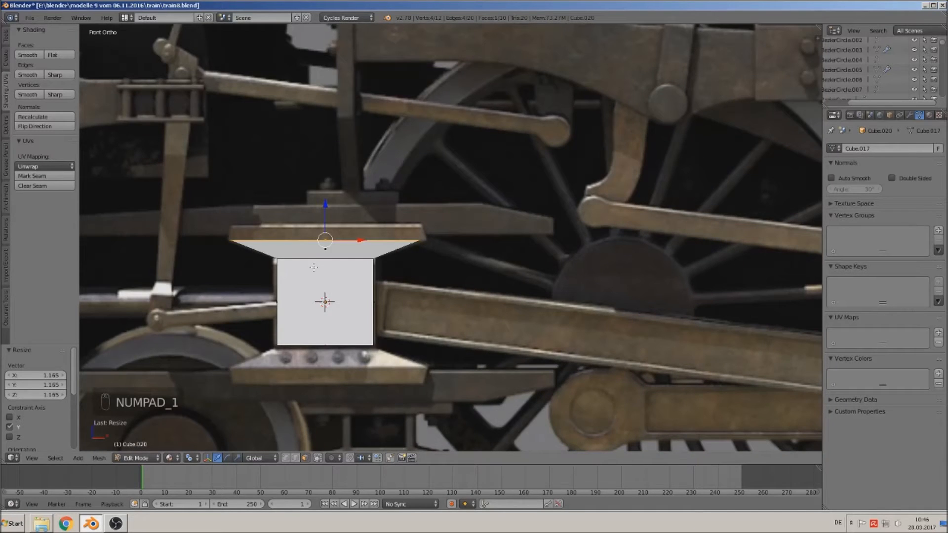
key(e)
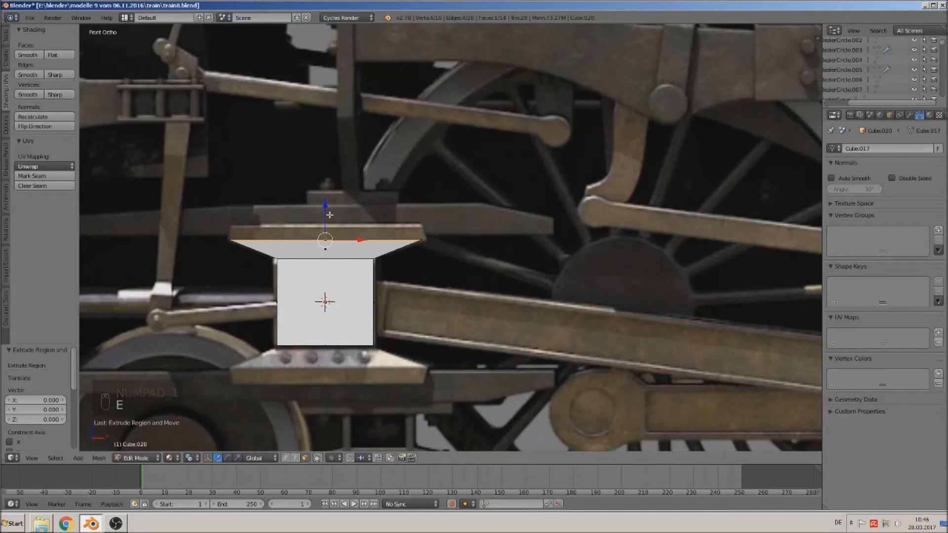
drag(329, 216, 329, 207)
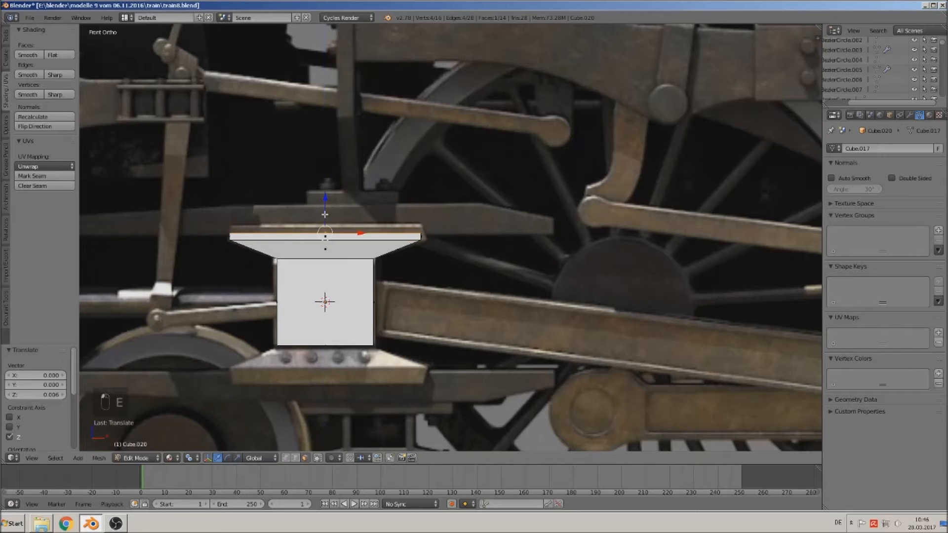
shift+middle_drag(251, 267, 389, 257)
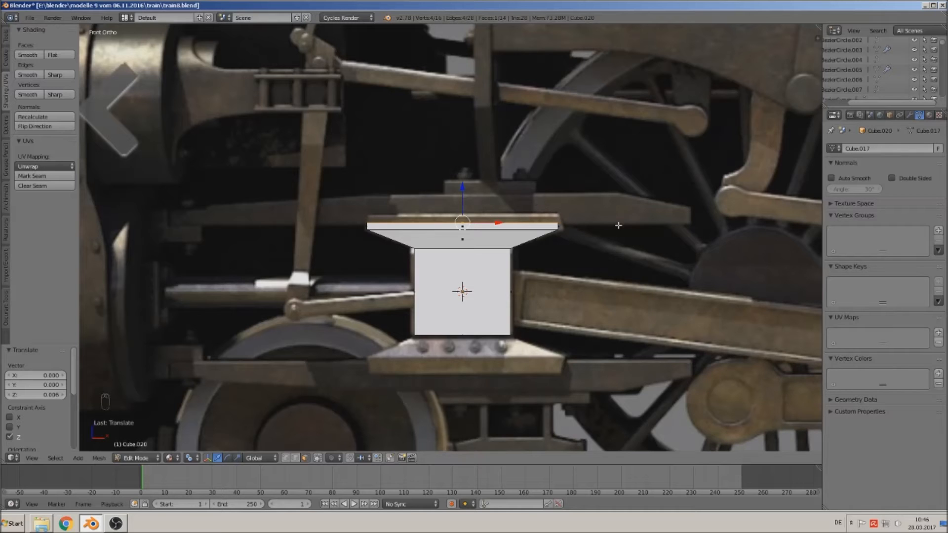
Cut one centred horizontal edge loop around the crosshead's block section
mouse_move(535, 254)
middle_down()
mouse_move(518, 253)
mouse_move(529, 252)
middle_up()
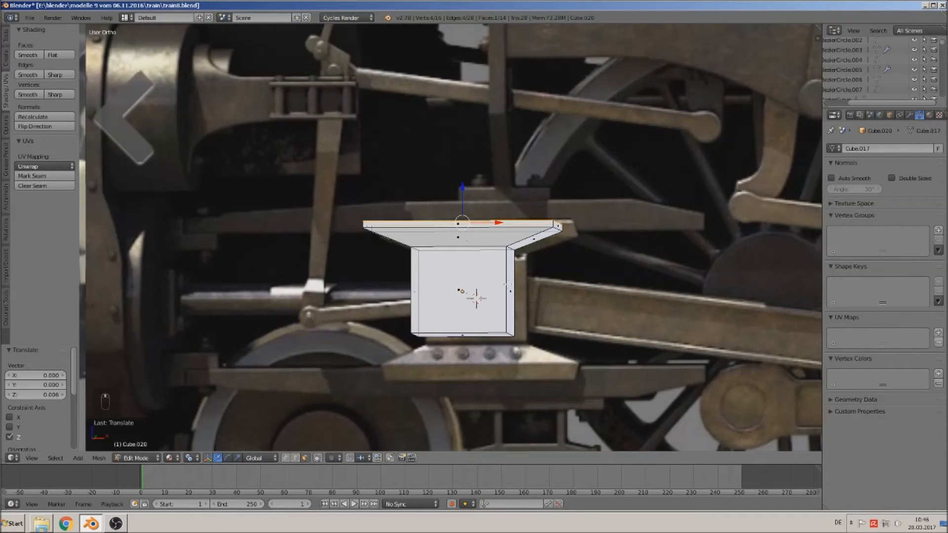
key(ctrl+r)
click(501, 292)
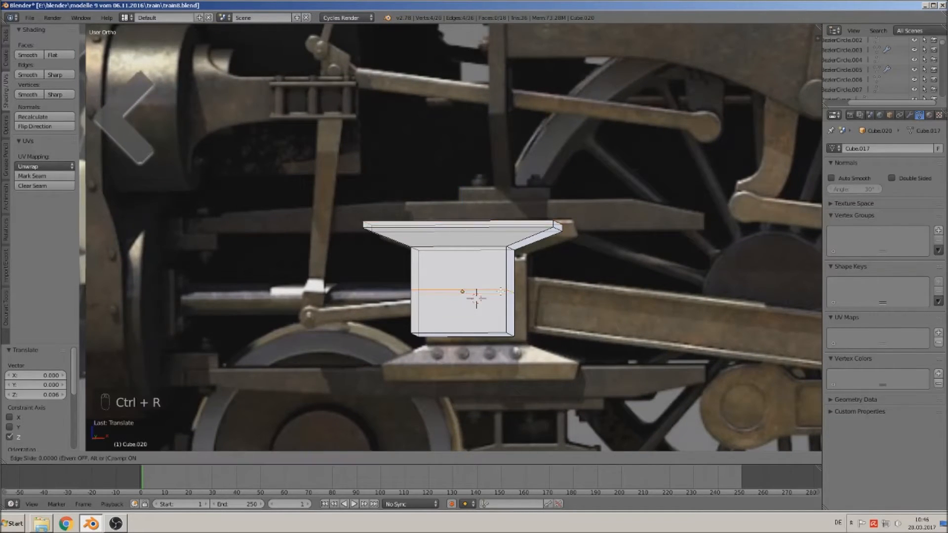
right_click(500, 291)
middle_drag(503, 292, 529, 315)
key(KP_1)
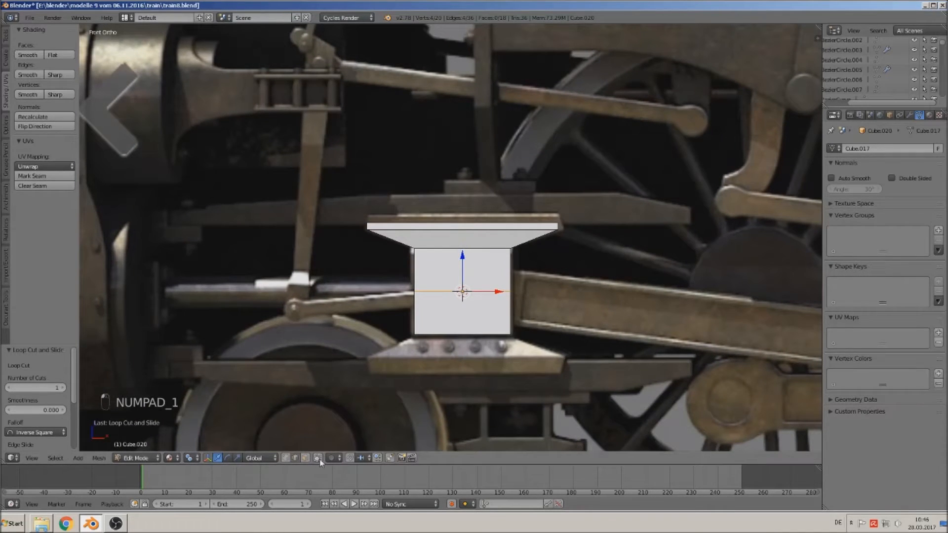
Delete the bottom vertices of the block below the centre edge loop
key(a)
key(a)
key(c)
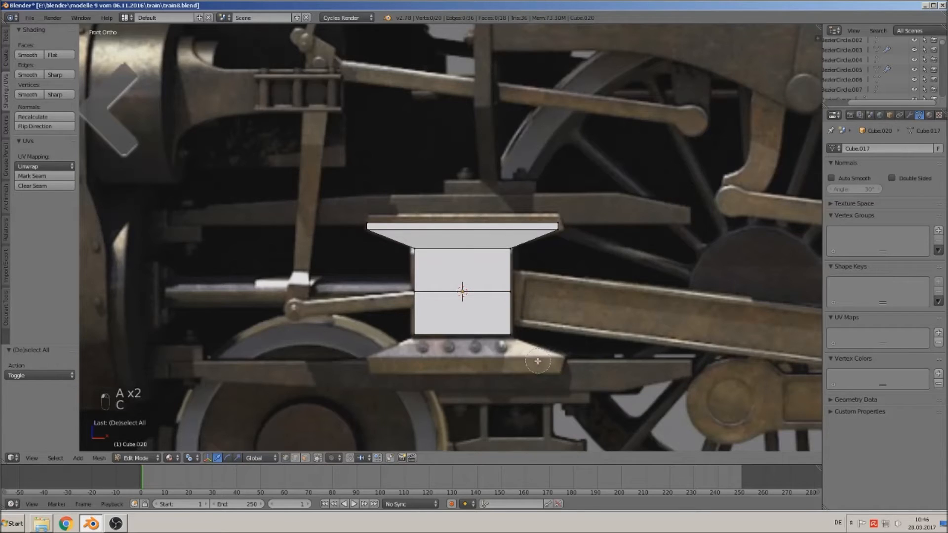
drag(402, 333, 532, 336)
key(x)
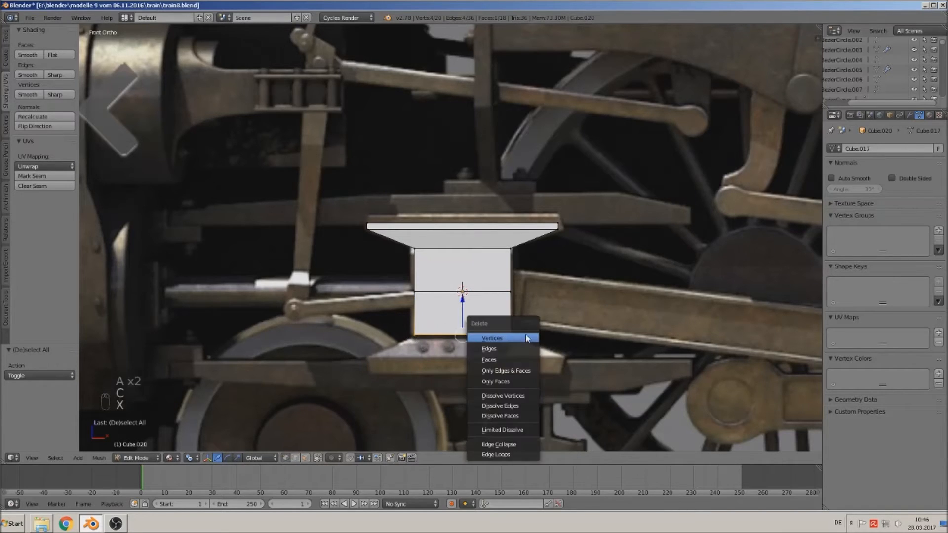
click(504, 343)
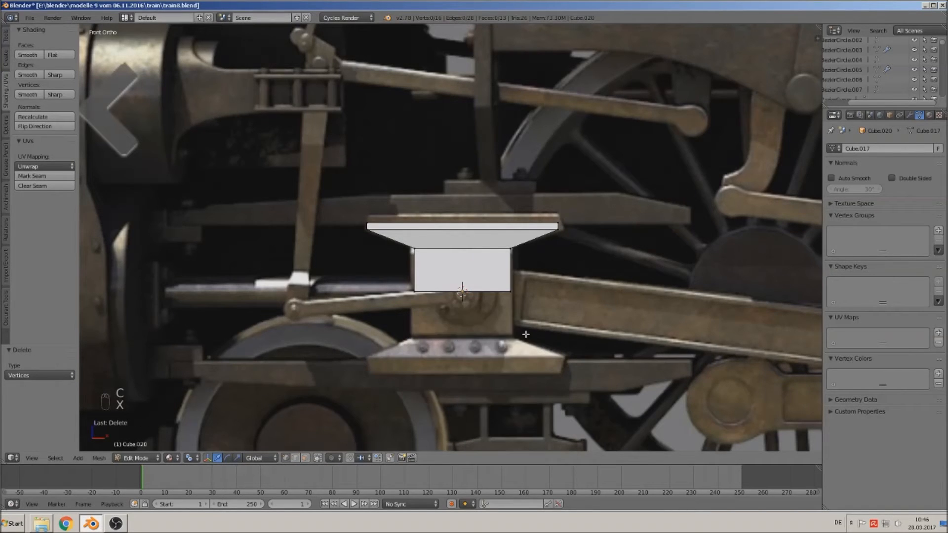
Add a Mirror modifier along Z only with Clipping enabled, and inspect the mirrored crosshead in Object Mode
click(911, 116)
click(869, 150)
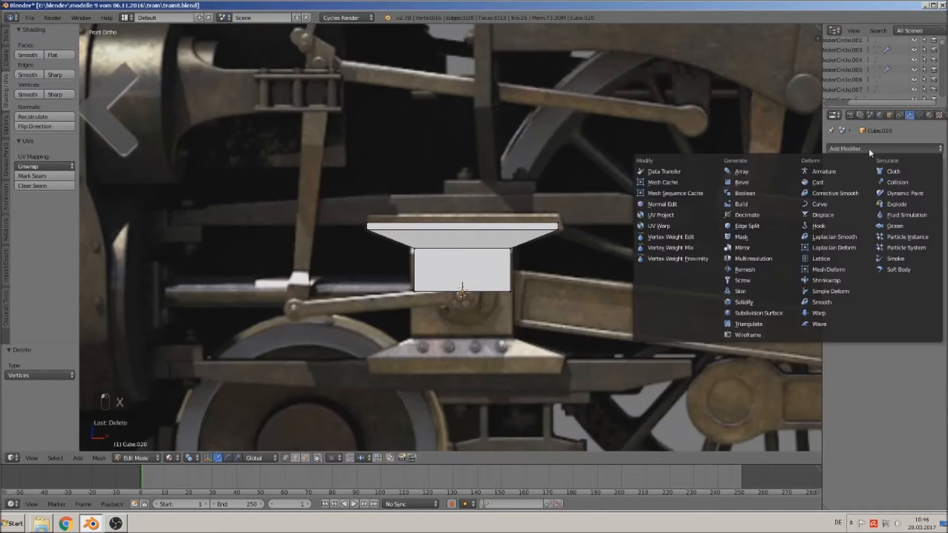
click(764, 248)
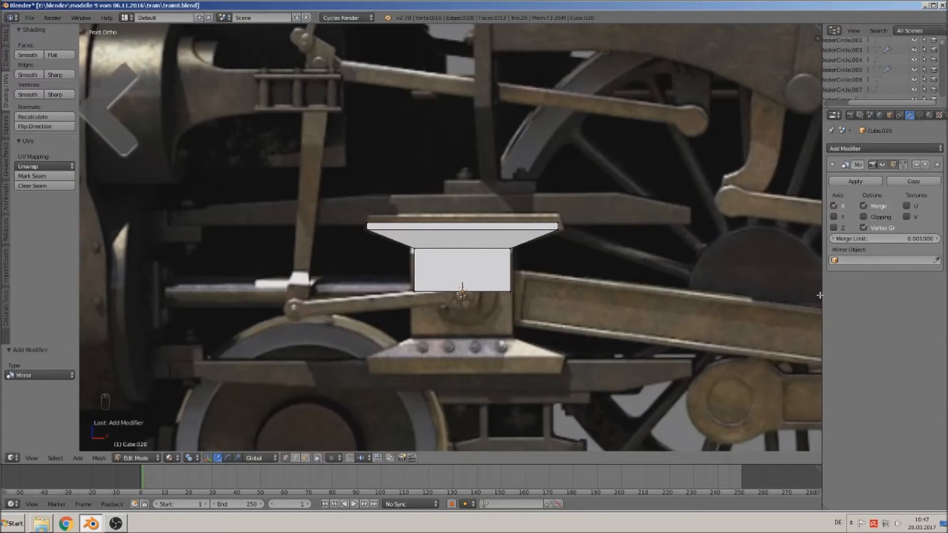
click(835, 229)
click(835, 206)
click(864, 217)
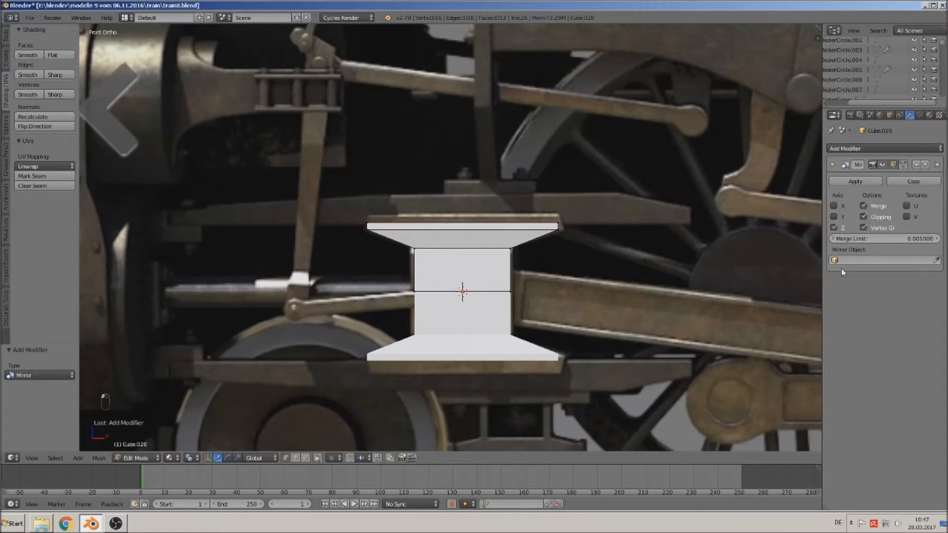
key(Tab)
middle_drag(567, 287, 595, 328)
scroll(502, 290, up, 5)
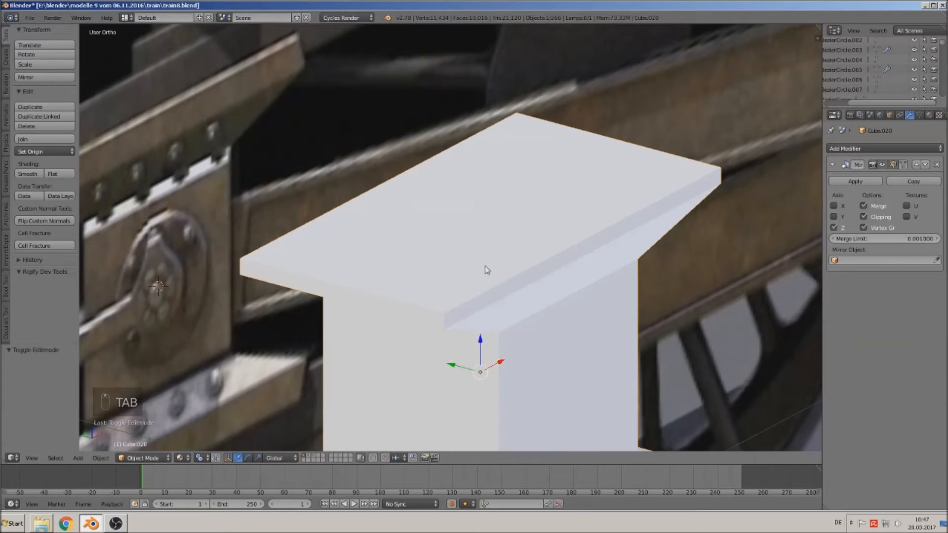
Limit selection to visible geometry in Edit Mode and cut two evenly spaced edge loops lengthwise across the top plate and block
key(Tab)
middle_drag(481, 356, 460, 348)
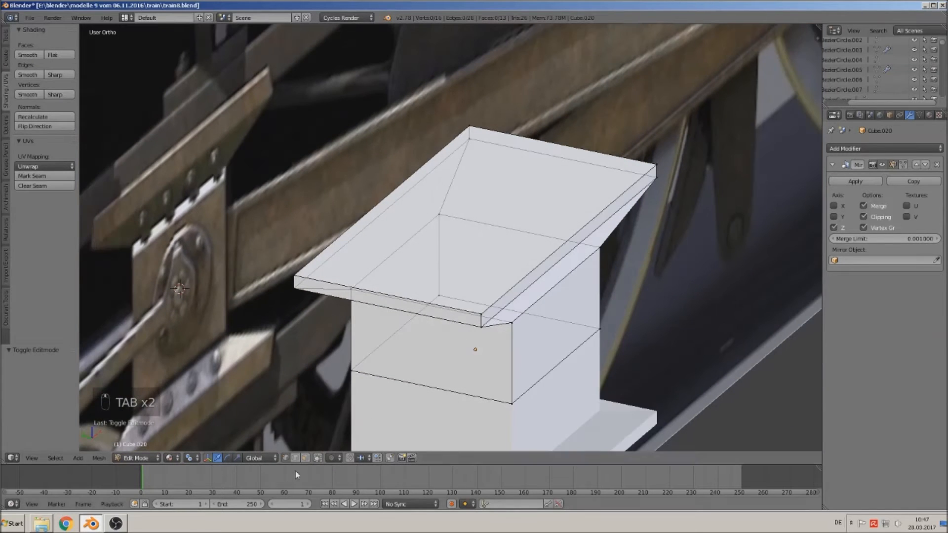
middle_drag(385, 326, 400, 322)
click(317, 458)
middle_drag(467, 248, 478, 308)
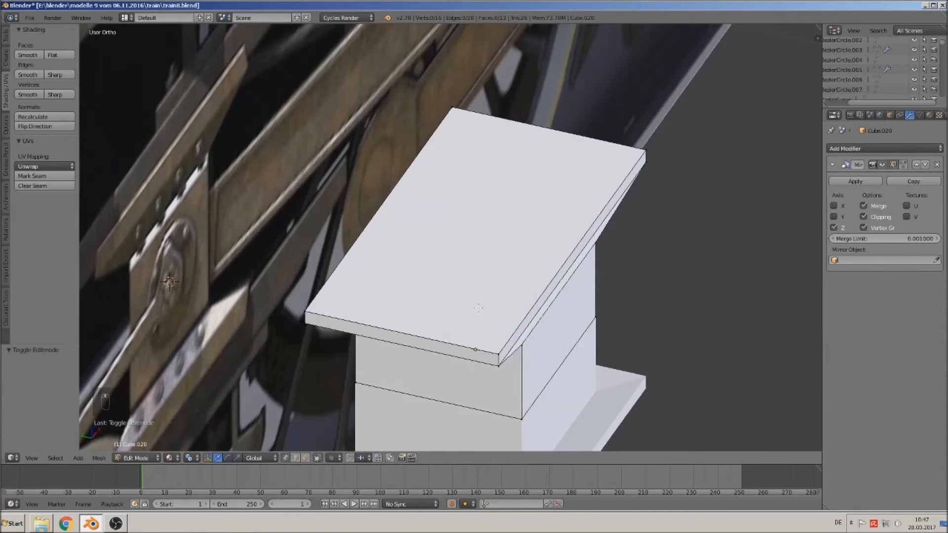
key(ctrl+r)
scroll(431, 335, up, 1)
click(432, 334)
right_click(432, 335)
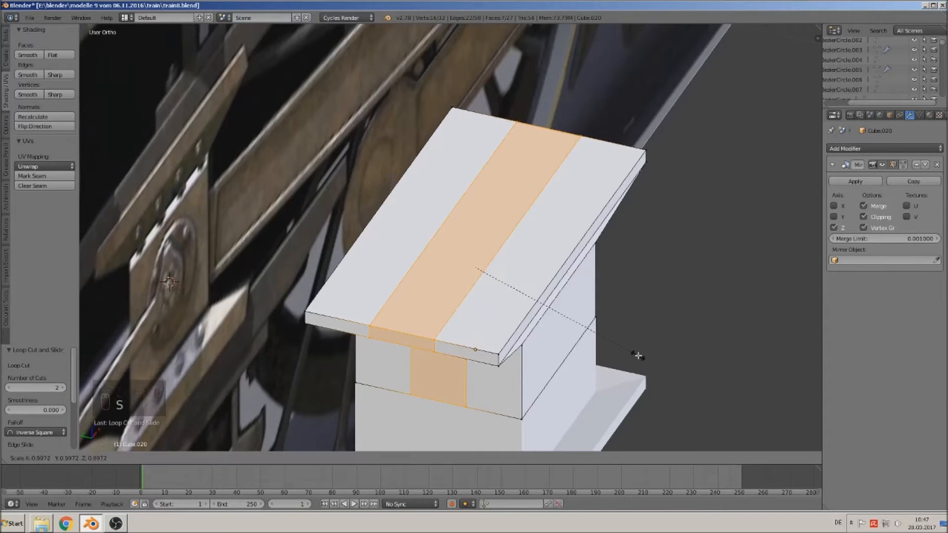
Spread the two new loop cuts along Y by a factor of about 2.621, leaving narrow strips at the plate's edges
key(s)
key(y)
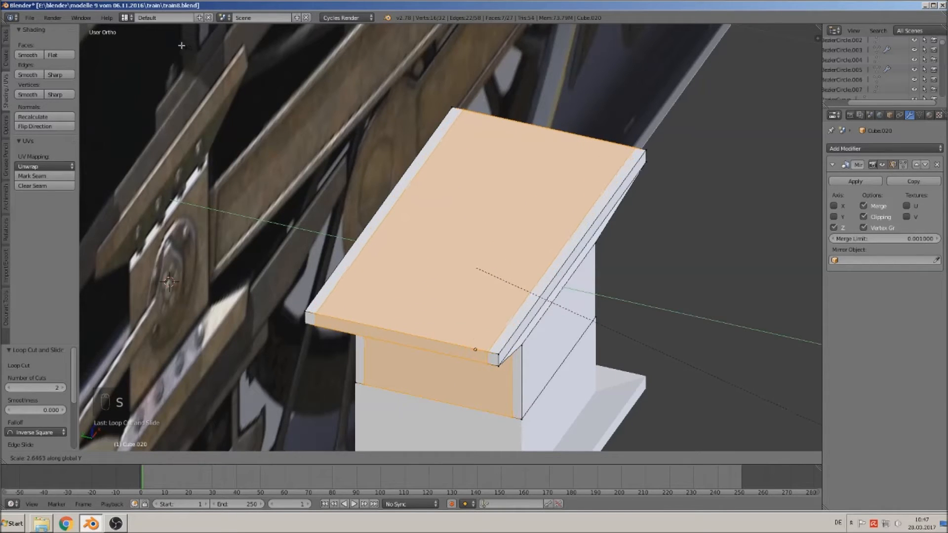
click(172, 54)
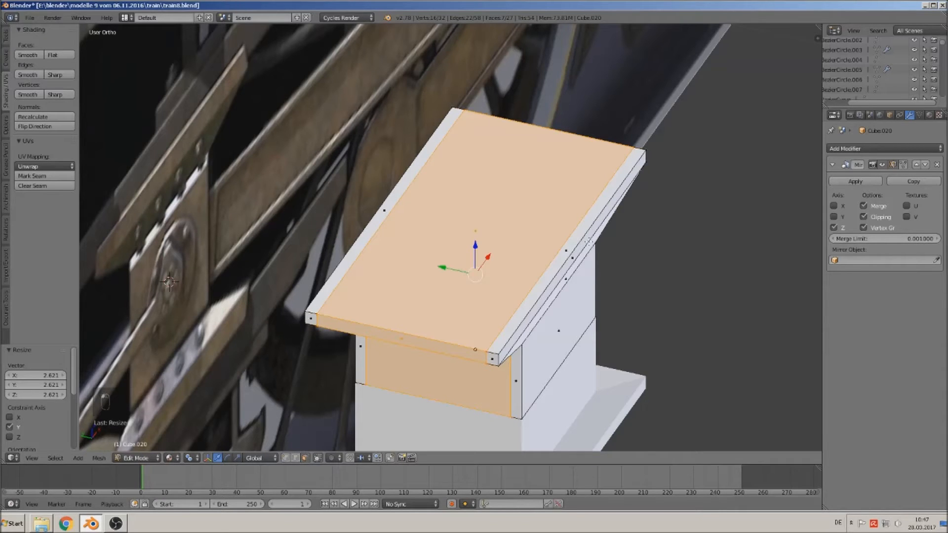
Extrude the two narrow strips on the plate's upper face upward by about 0.009 to form raised rims, and leave Edit Mode
alt+right_click(569, 245)
alt+shift+right_click(389, 209)
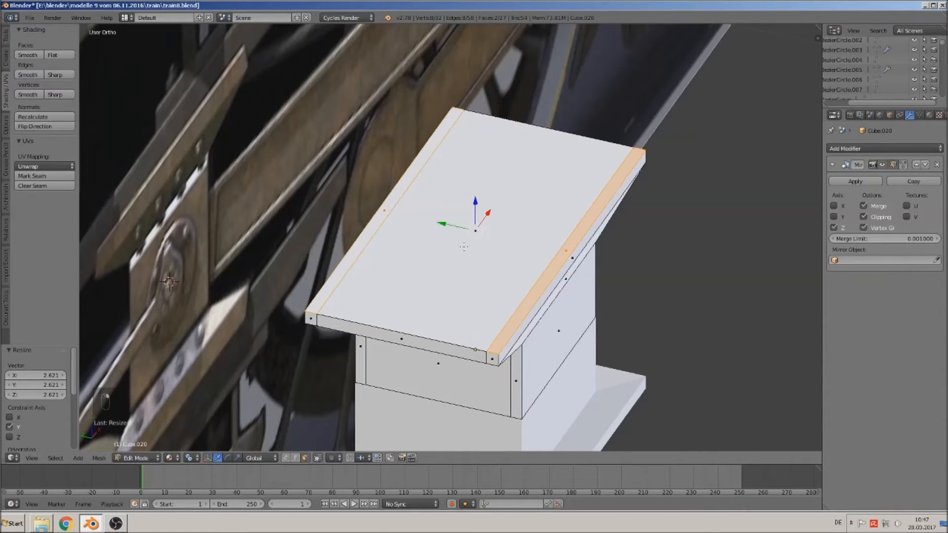
key(KP_1)
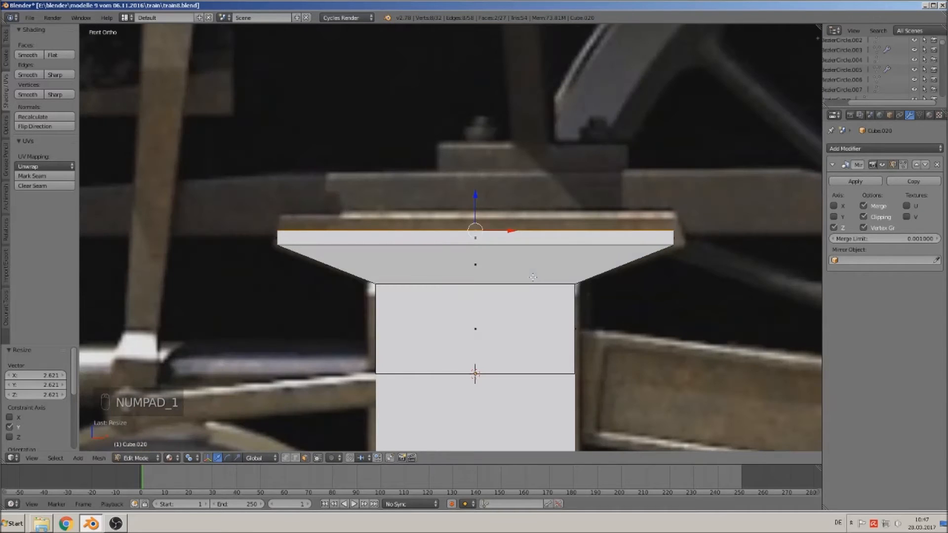
key(e)
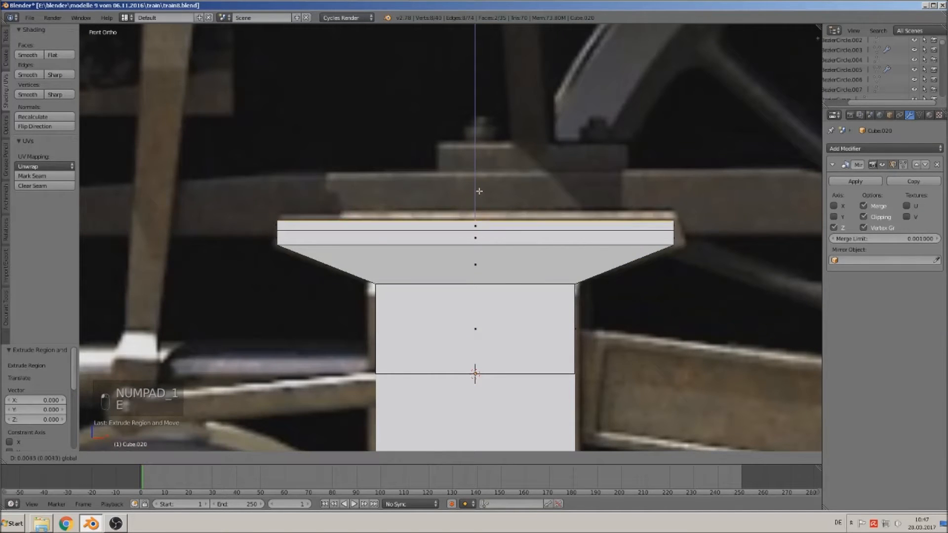
click(471, 198)
middle_drag(472, 198, 512, 242)
scroll(513, 242, down, 4)
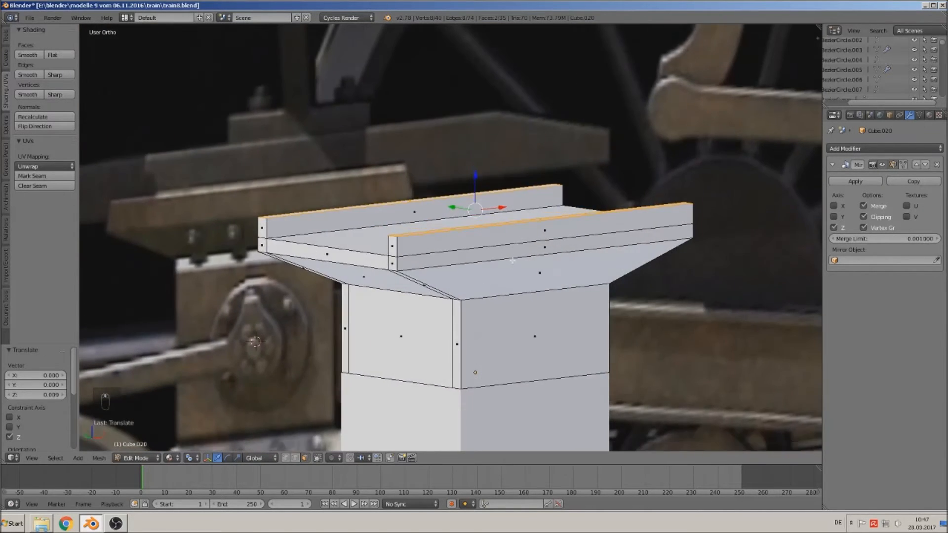
key(a)
key(Tab)
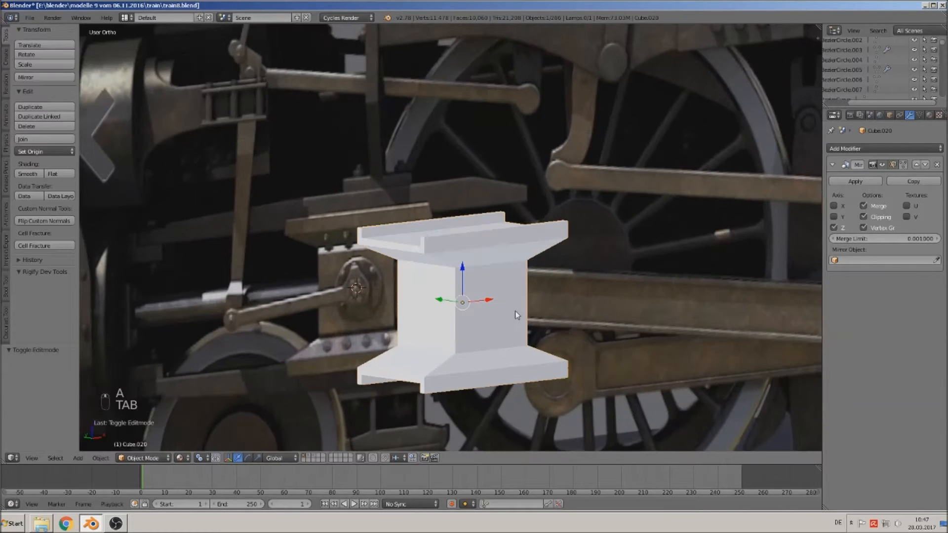
Move the block along X by about 0.168 and another 0.030, clear of the matching part in the reference photo
middle_drag(515, 314, 449, 313)
key(g)
key(x)
click(679, 313)
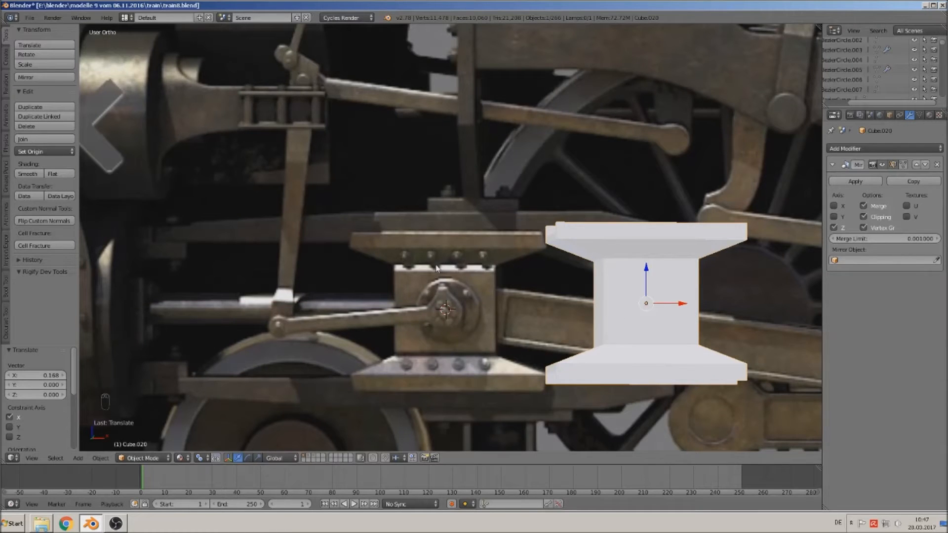
key(KP_1)
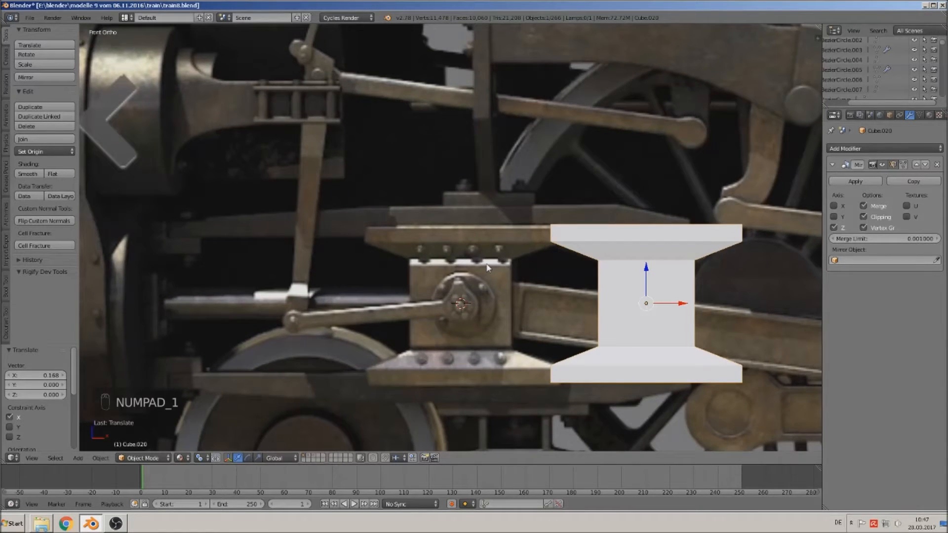
shift+middle_drag(655, 289, 497, 305)
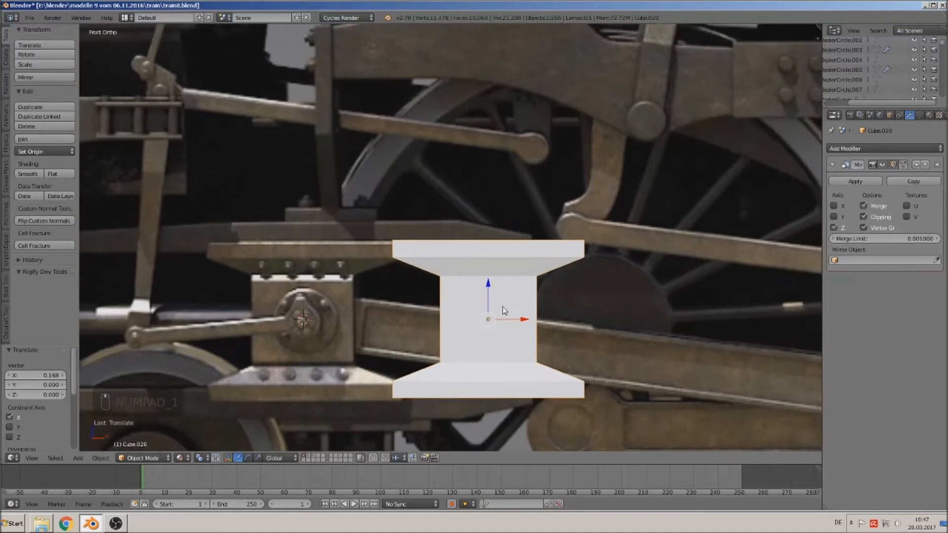
key(g)
key(x)
click(543, 337)
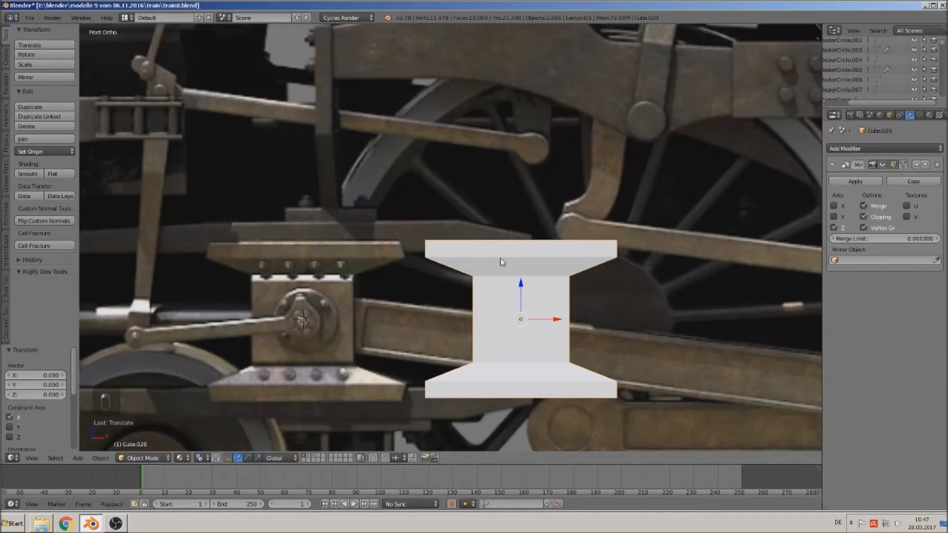
Add a group instance of "screw with mother" on the block's upper slanted face
click(79, 458)
click(106, 305)
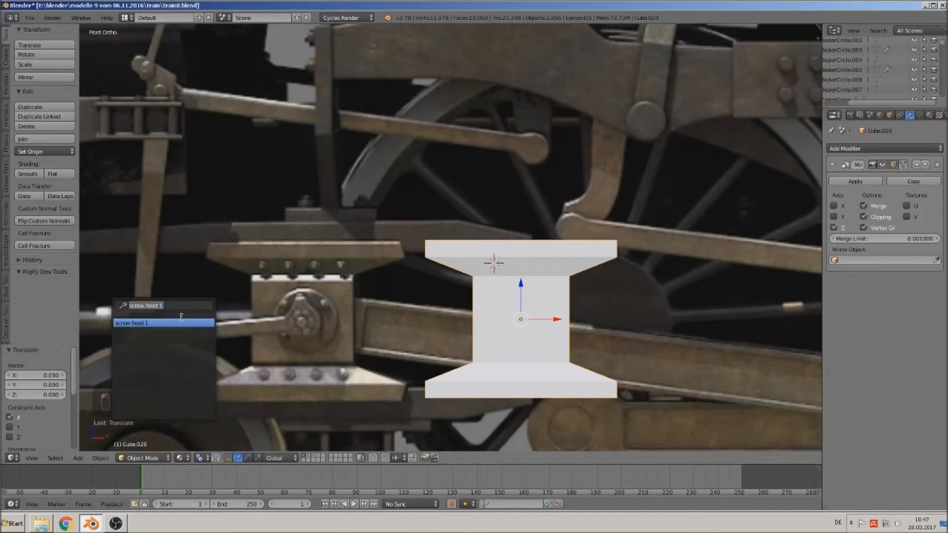
key(BackSpace)
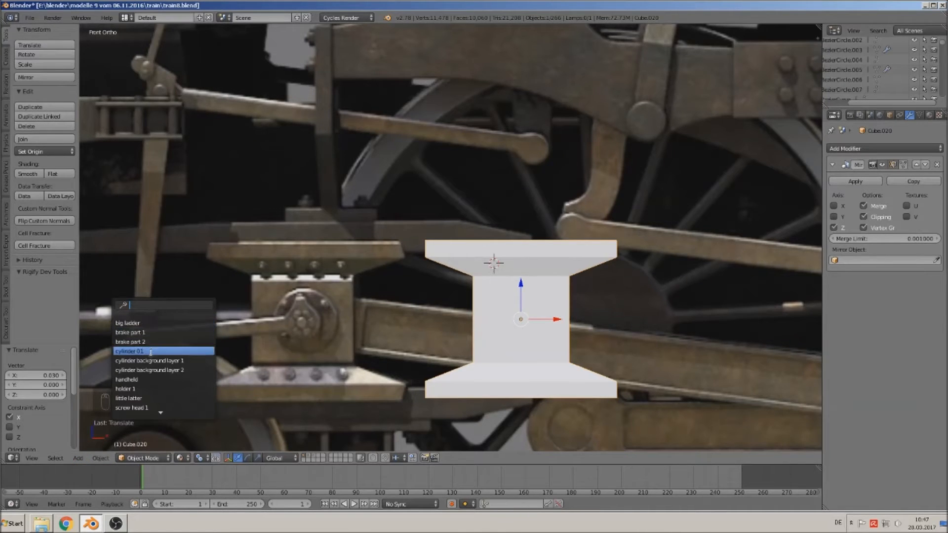
scroll(165, 397, down, 2)
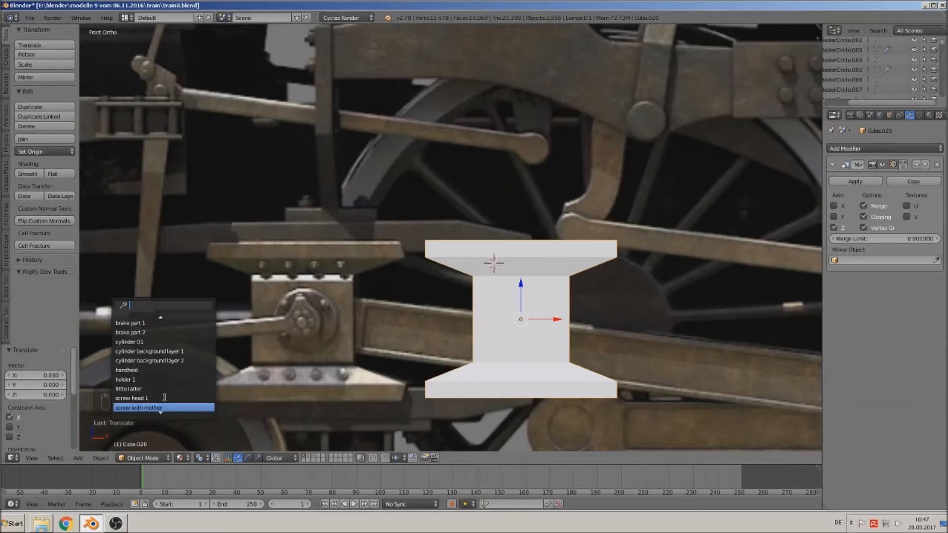
click(165, 407)
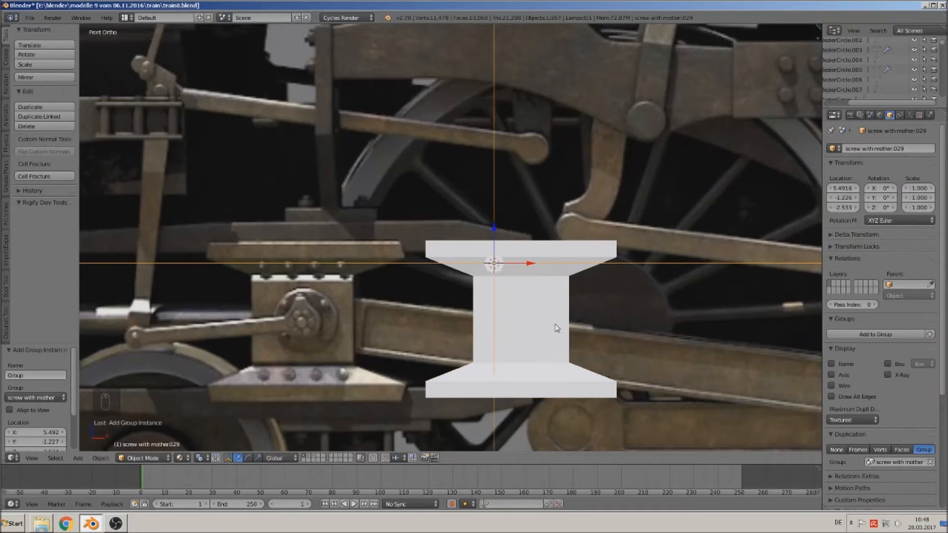
Scale the screw to about 0.657 and nudge it along X and Z into place near one end of the upper slanted face
scroll(539, 295, up, 1)
drag(537, 272, 526, 269)
key(s)
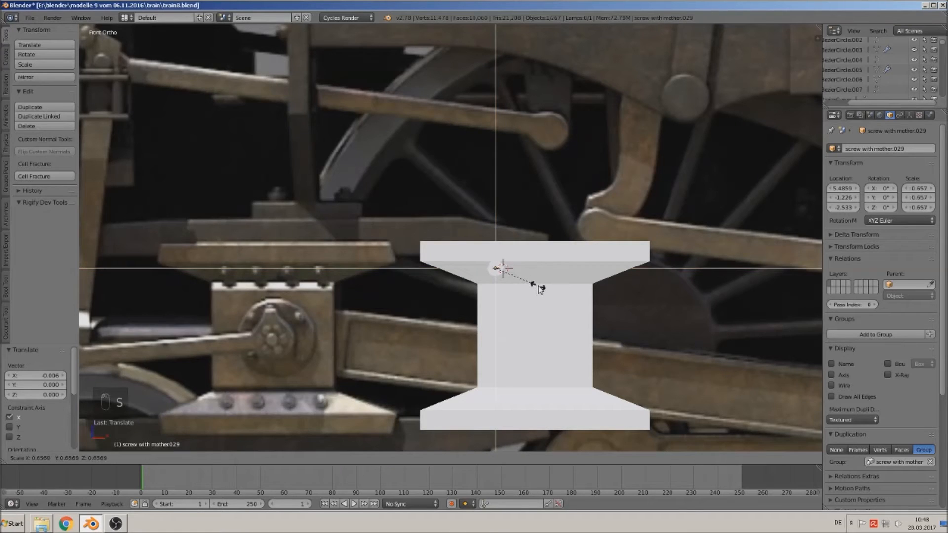
click(540, 289)
key(g)
key(z)
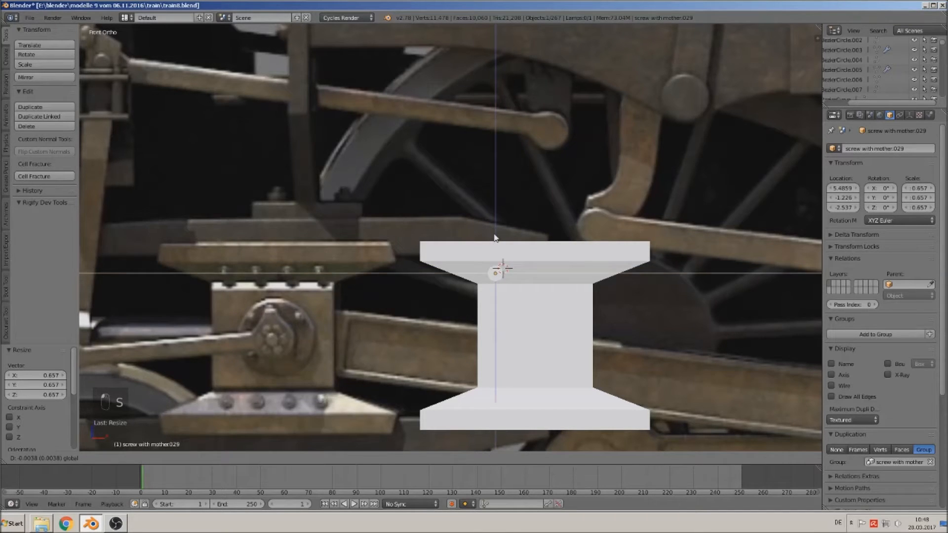
click(496, 239)
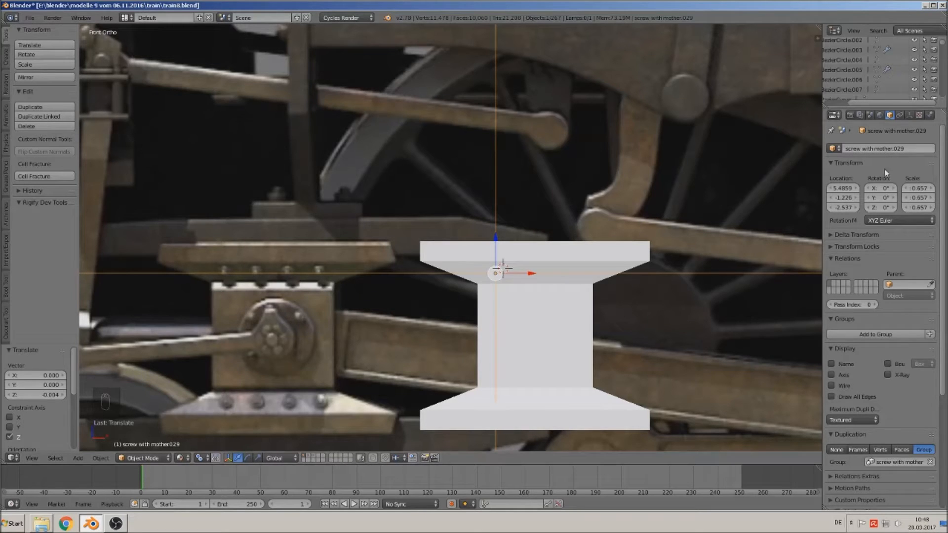
Set the screw's empty display size to 0.03 and duplicate the screw along X into an evenly spaced row of four
click(910, 115)
drag(916, 177, 839, 177)
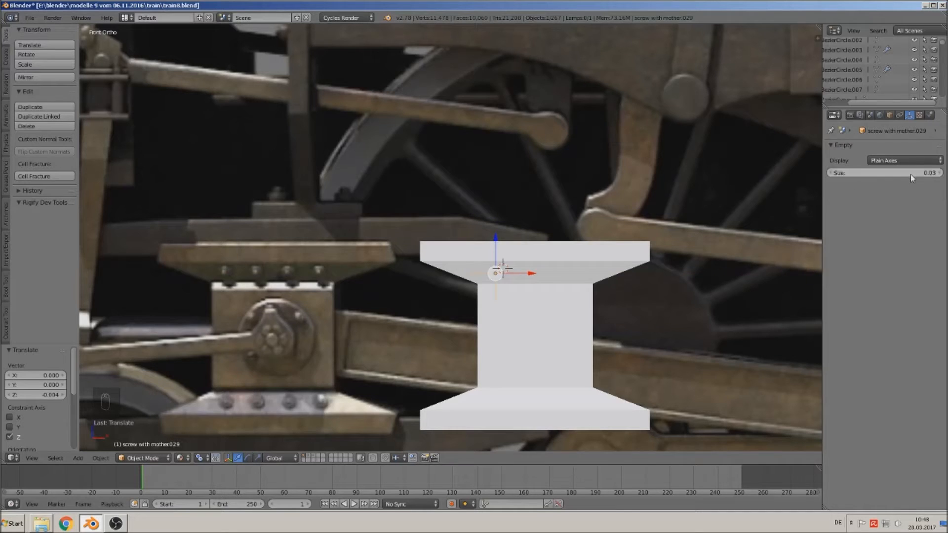
key(shift+d)
right_click(547, 263)
key(shift+d)
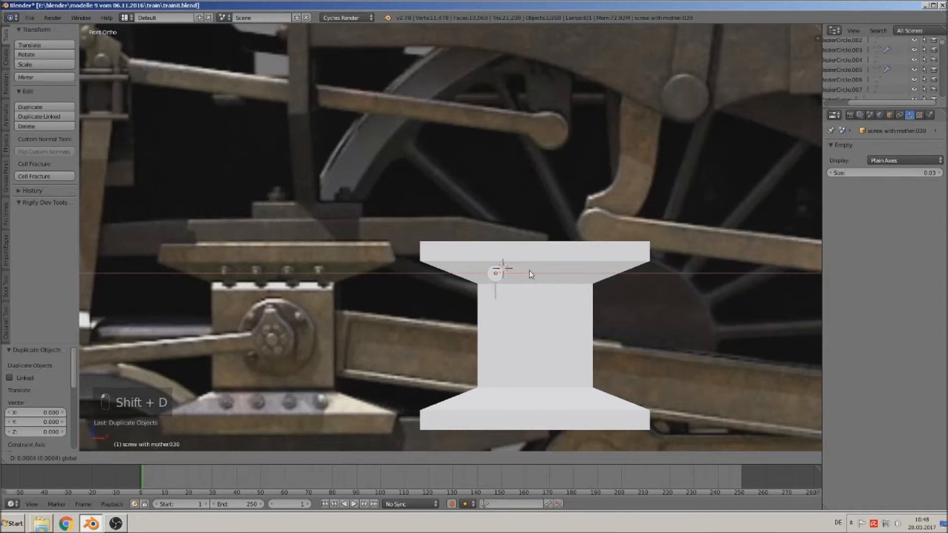
key(shift+d)
click(579, 277)
drag(593, 275, 606, 278)
Duplicate all four screws about 0.094 down along Z onto the lower slanted face
shift+right_click(547, 274)
shift+right_click(522, 275)
shift+right_click(496, 274)
scroll(663, 321, up, 1)
shift+middle_drag(647, 333, 568, 283)
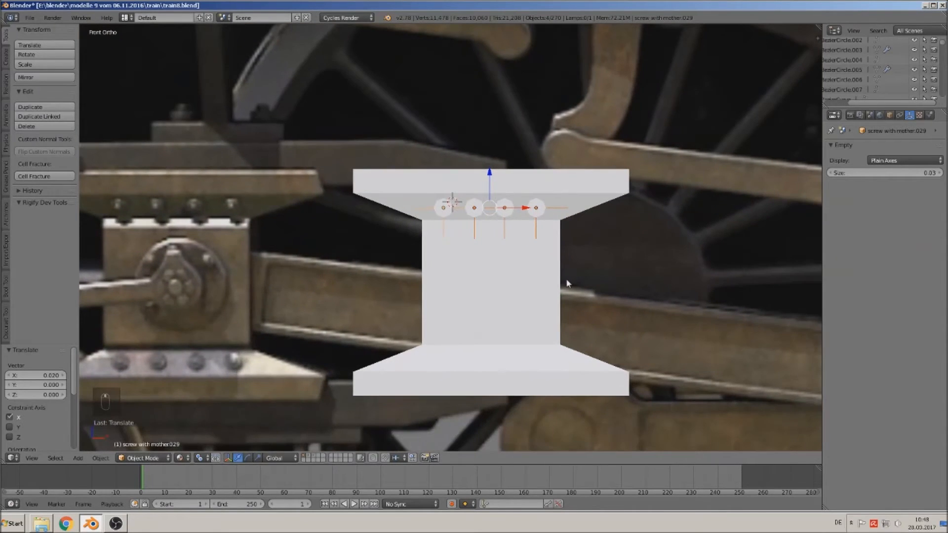
key(shift+d)
key(z)
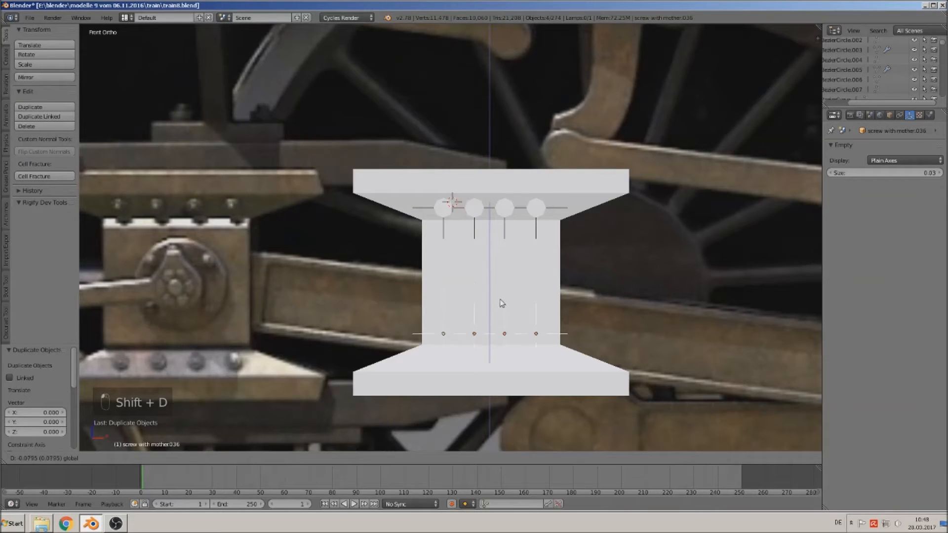
click(501, 325)
Rotate the four upper screws about 17.39° around X in the right side view to match the slanted face
middle_drag(532, 291, 428, 293)
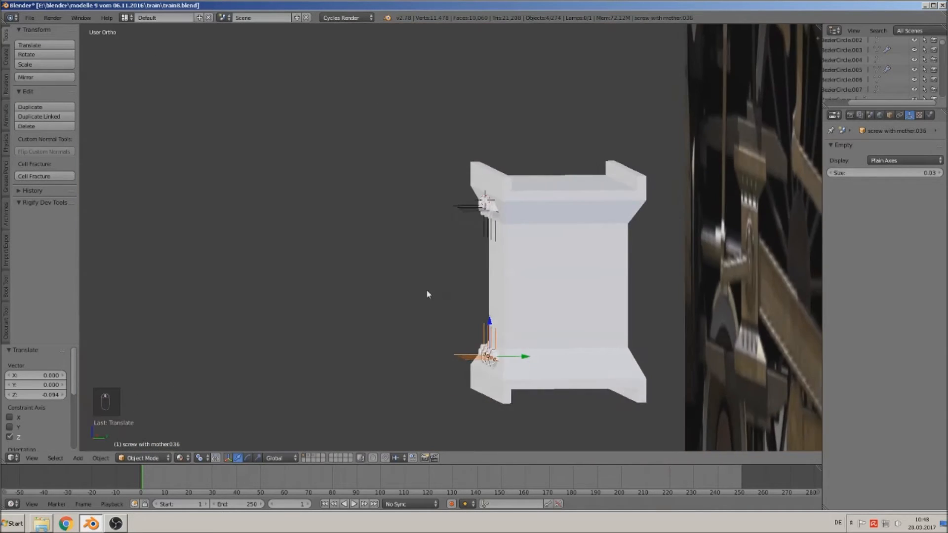
scroll(495, 254, up, 6)
shift+middle_drag(549, 198, 463, 277)
scroll(463, 276, up, 2)
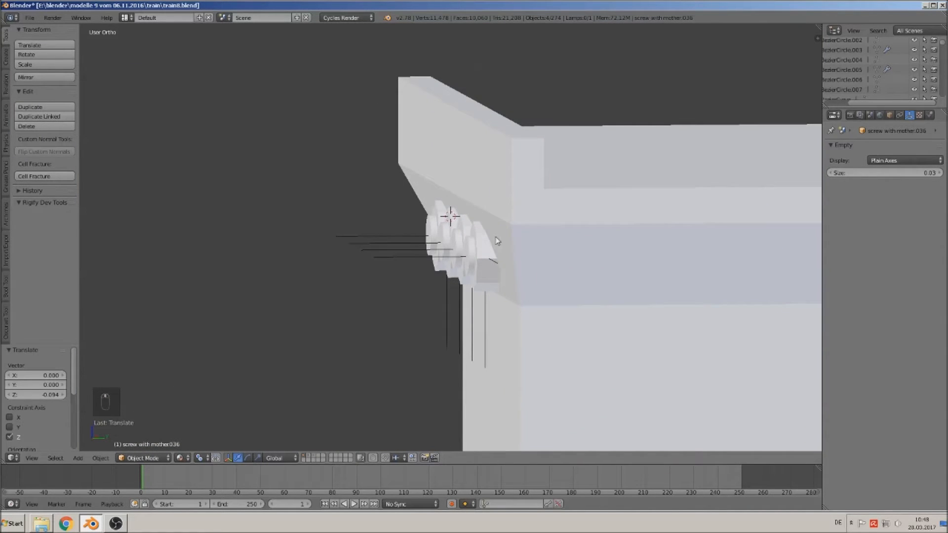
click(482, 263)
shift+click(457, 243)
shift+click(442, 240)
shift+click(429, 233)
key(KP_3)
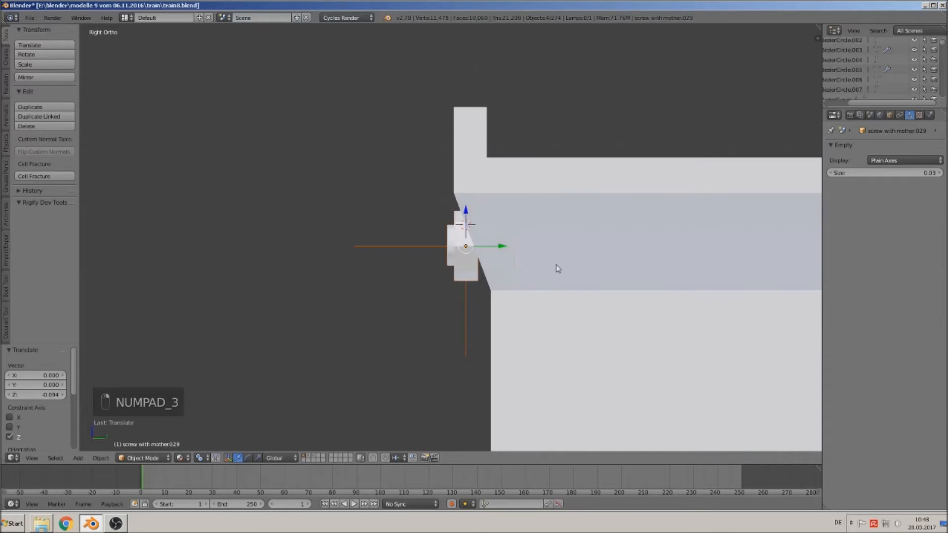
scroll(515, 288, up, 2)
key(r)
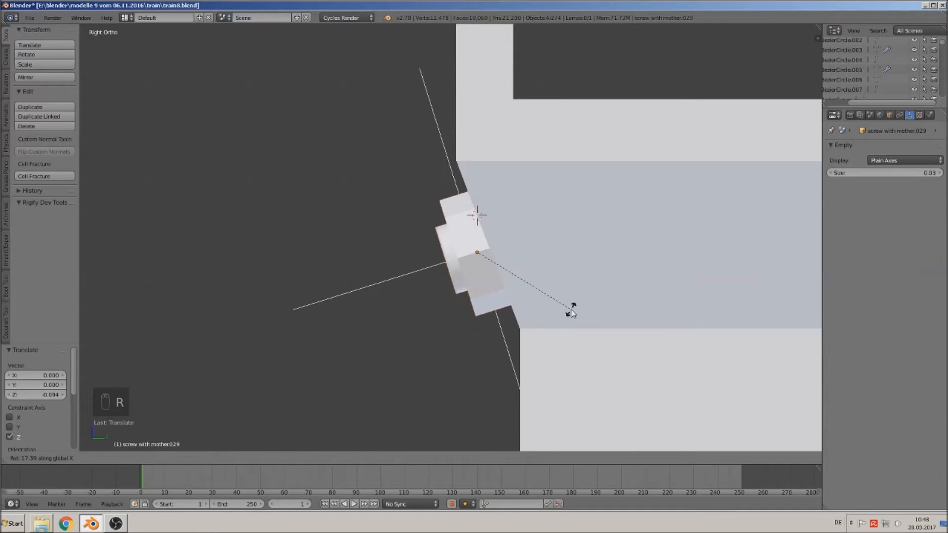
click(571, 310)
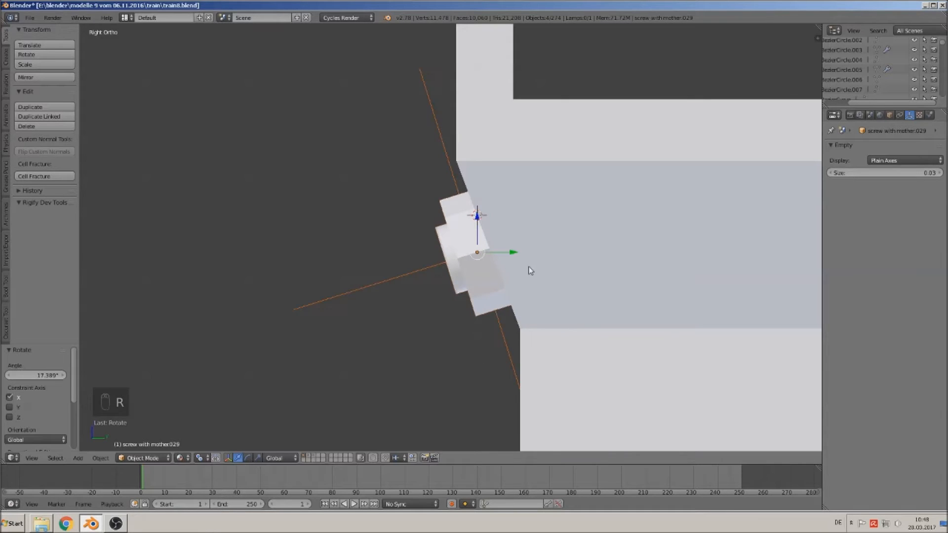
Seat the upper screws flush on the slope with Local-orientation Y moves and a slight extra rotation, and restore the Global orientation
click(279, 459)
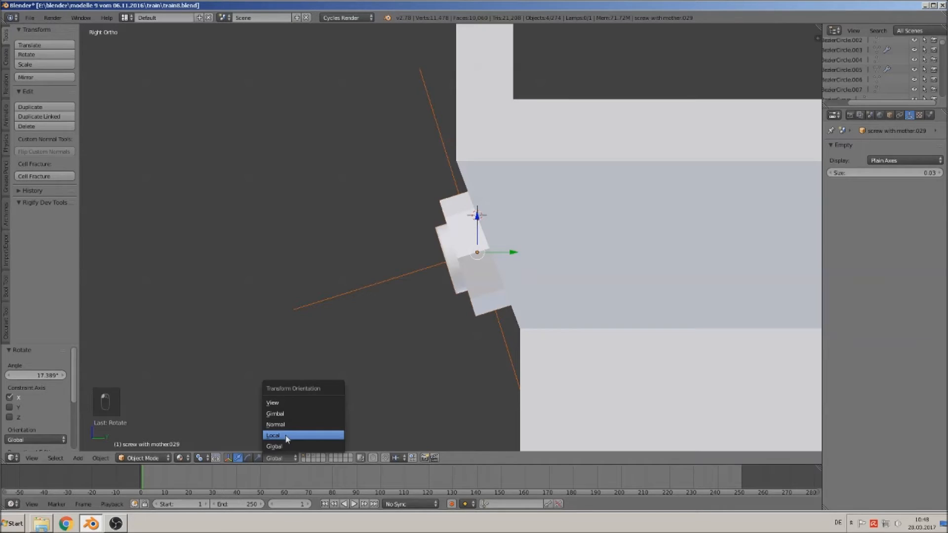
click(288, 435)
mouse_move(512, 245)
mouse_down()
mouse_move(482, 253)
mouse_move(502, 247)
mouse_up()
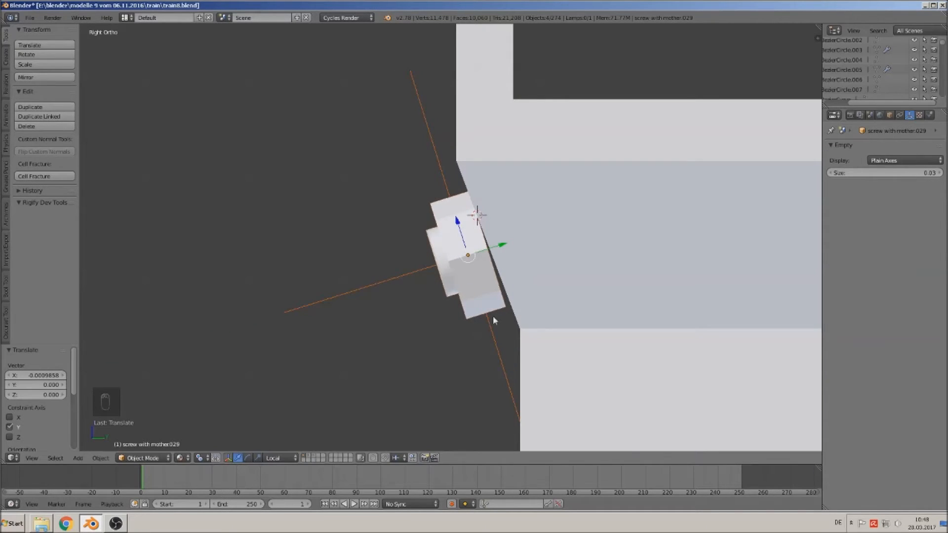
key(r)
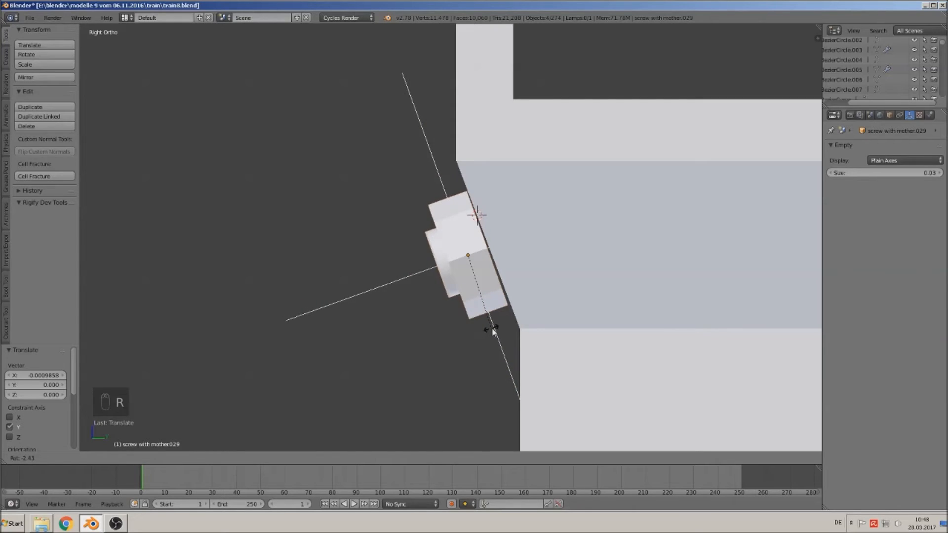
click(493, 330)
drag(502, 244, 504, 247)
click(274, 458)
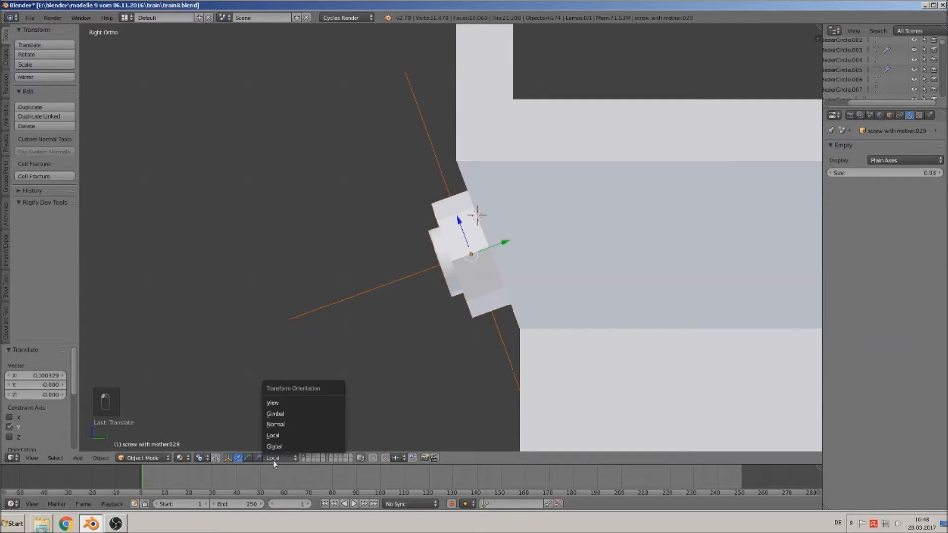
click(276, 400)
Select the four lower screws and rotate them about -20.86° around X in the right side view to match the slope
scroll(457, 349, down, 2)
middle_drag(469, 377, 586, 297)
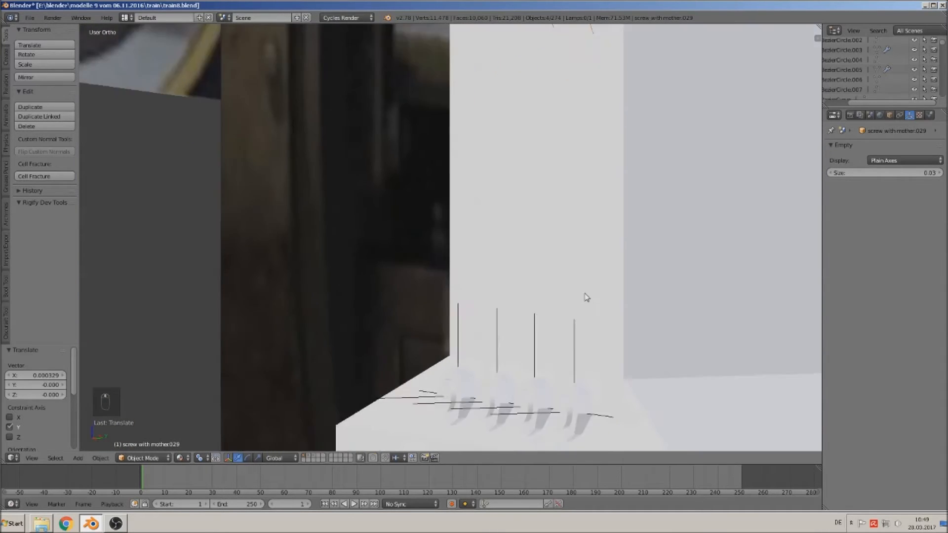
scroll(497, 217, up, 3)
click(519, 302)
shift+click(444, 293)
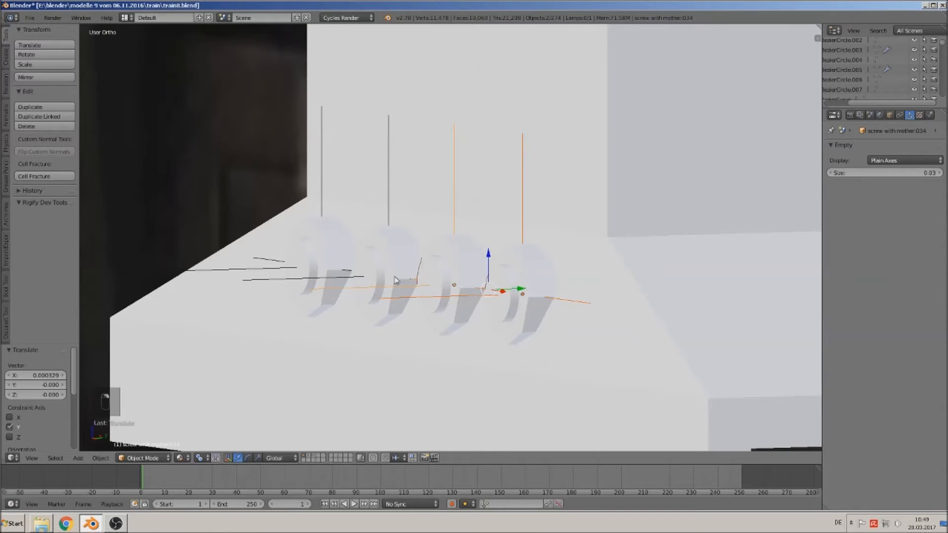
shift+click(394, 277)
shift+click(307, 255)
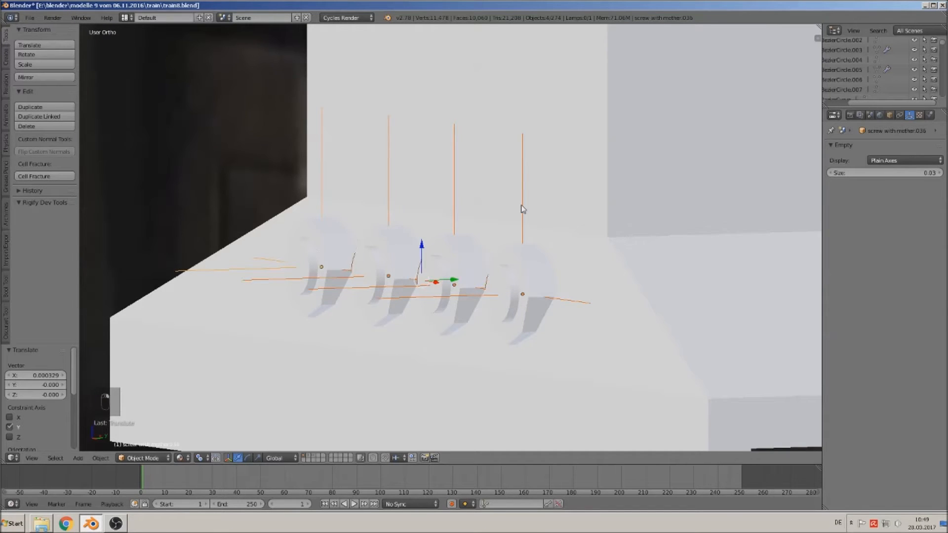
key(KP_3)
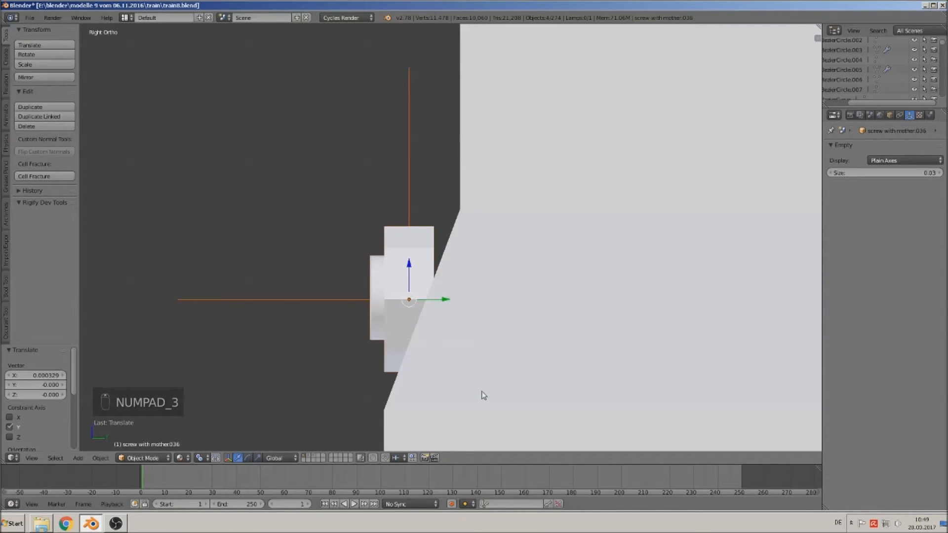
key(r)
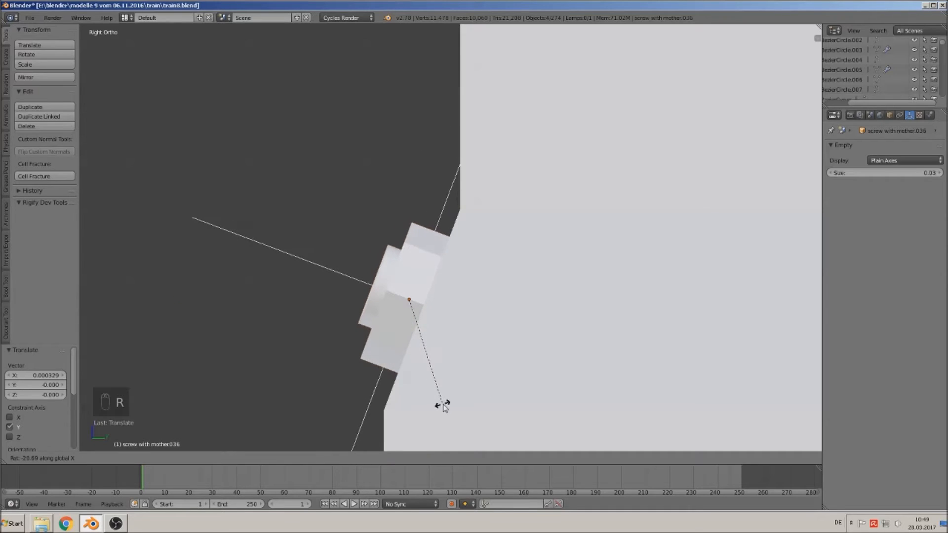
click(440, 404)
Switch to Local orientation, shift the lower screws along their local Y onto the slanted face, and deselect everything
click(275, 458)
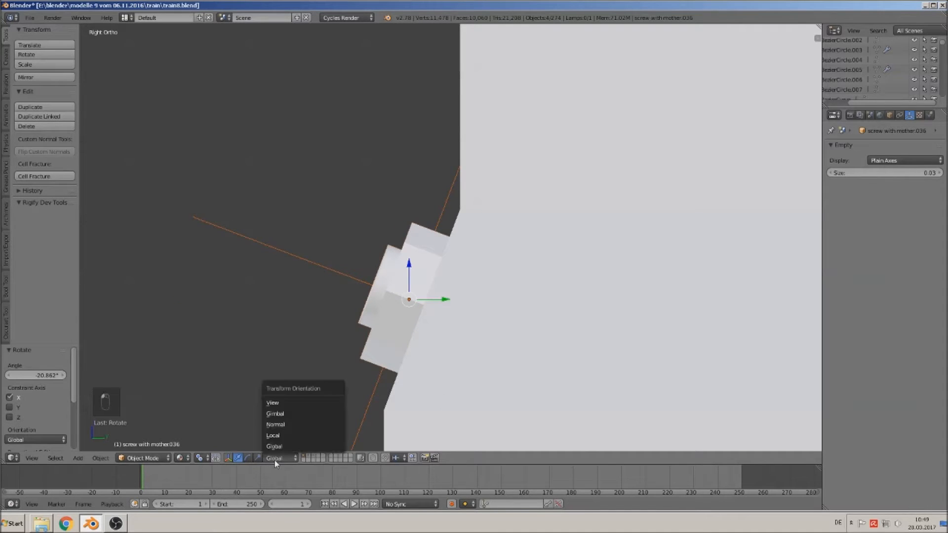
click(276, 435)
mouse_move(448, 317)
mouse_down()
mouse_move(432, 313)
mouse_move(441, 317)
mouse_up()
key(a)
Place the 3D cursor on the round cover of the photographed crosshead in front view and add a 24-vertex cylinder there
middle_drag(446, 323, 502, 327)
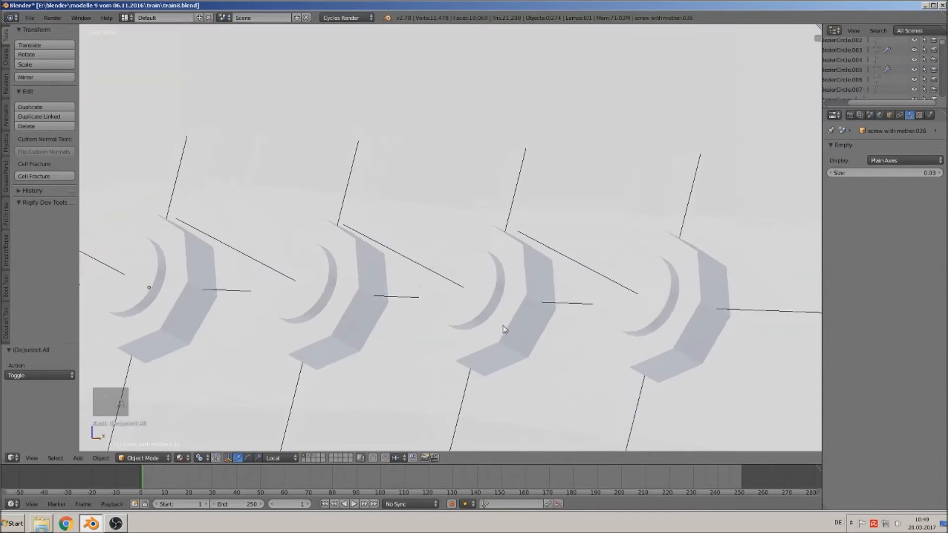
scroll(512, 332, down, 9)
middle_drag(480, 292, 527, 297)
scroll(509, 282, down, 4)
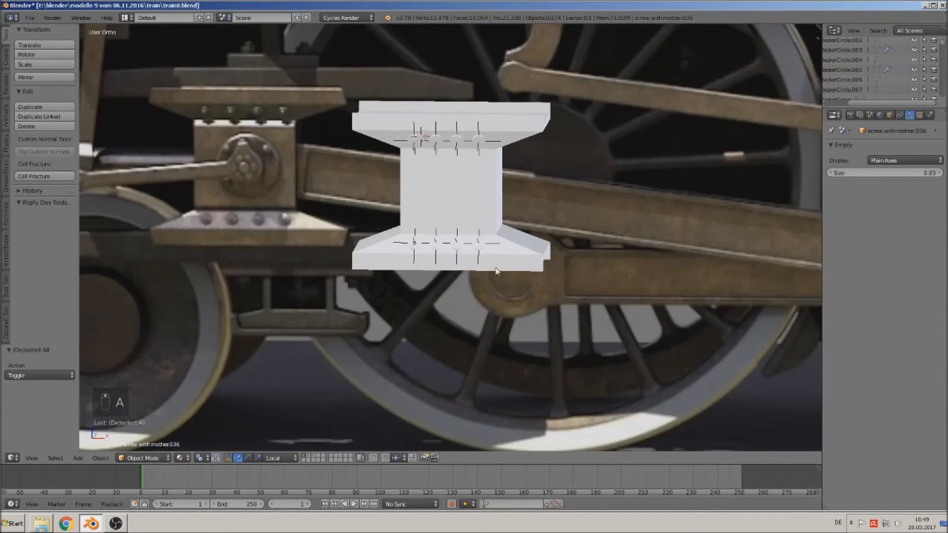
shift+middle_drag(485, 266, 439, 332)
key(KP_1)
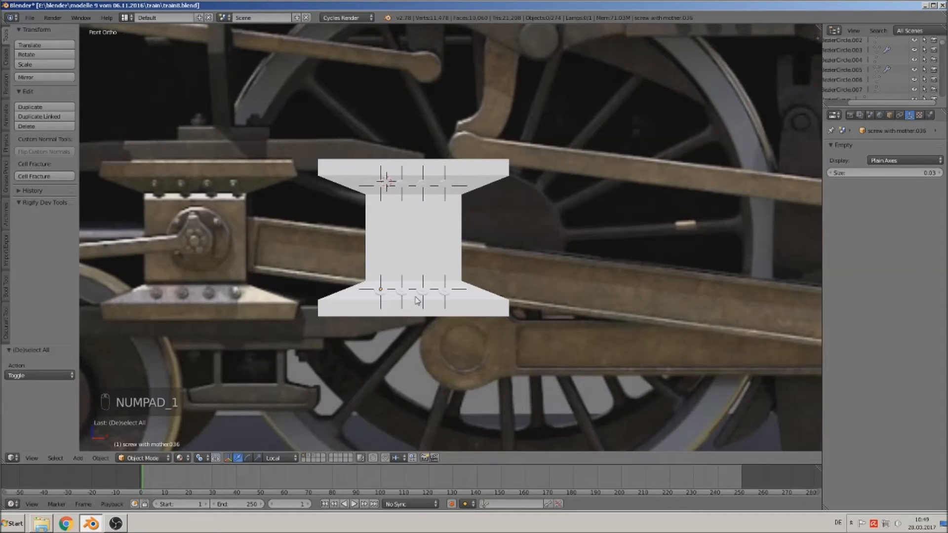
shift+middle_drag(315, 287, 543, 304)
scroll(542, 301, up, 2)
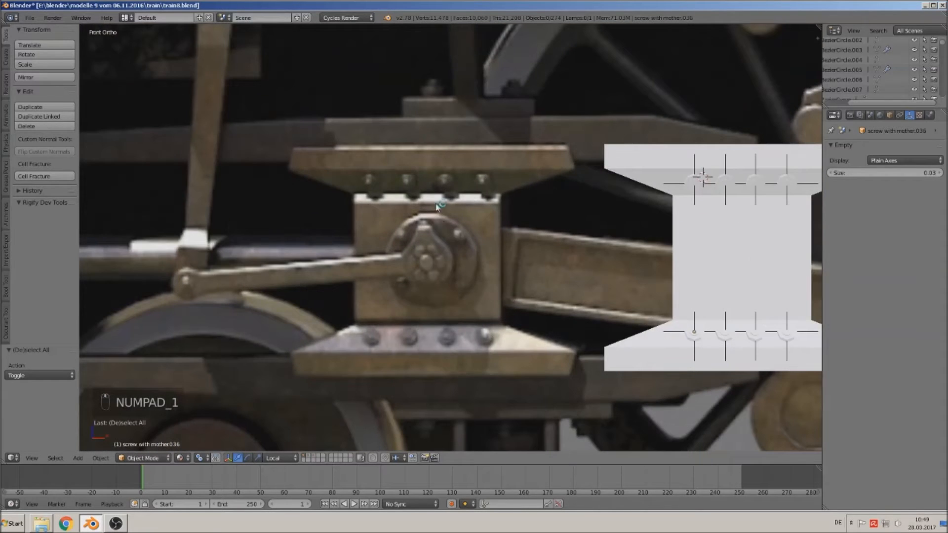
click(443, 259)
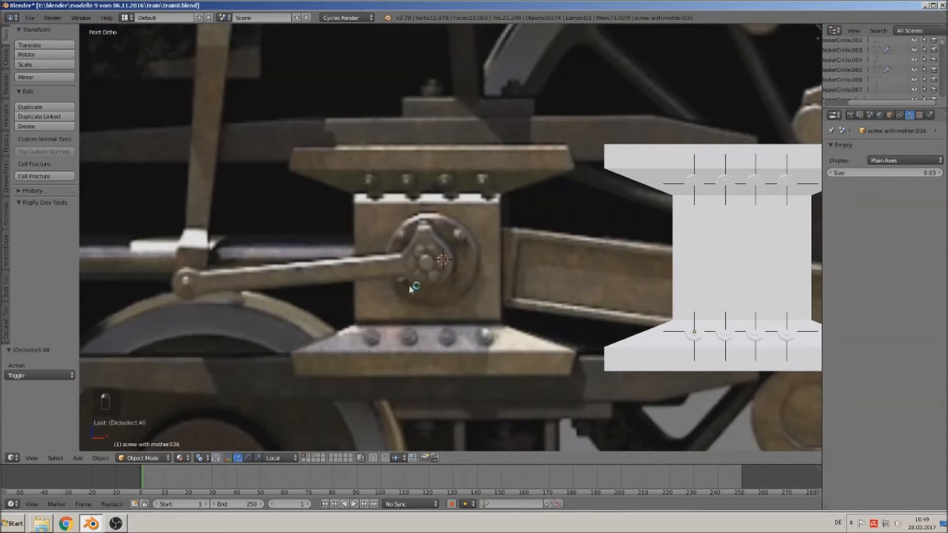
click(78, 458)
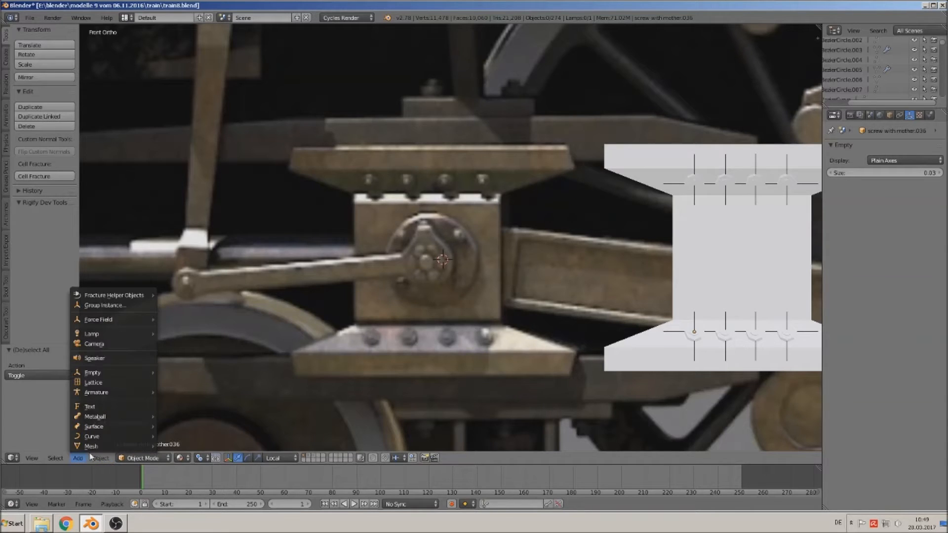
mouse_move(101, 445)
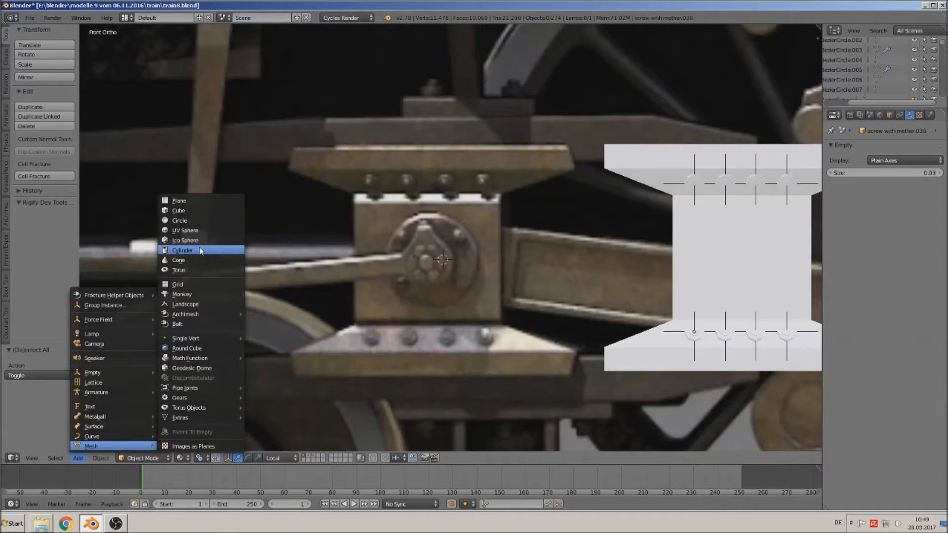
click(183, 250)
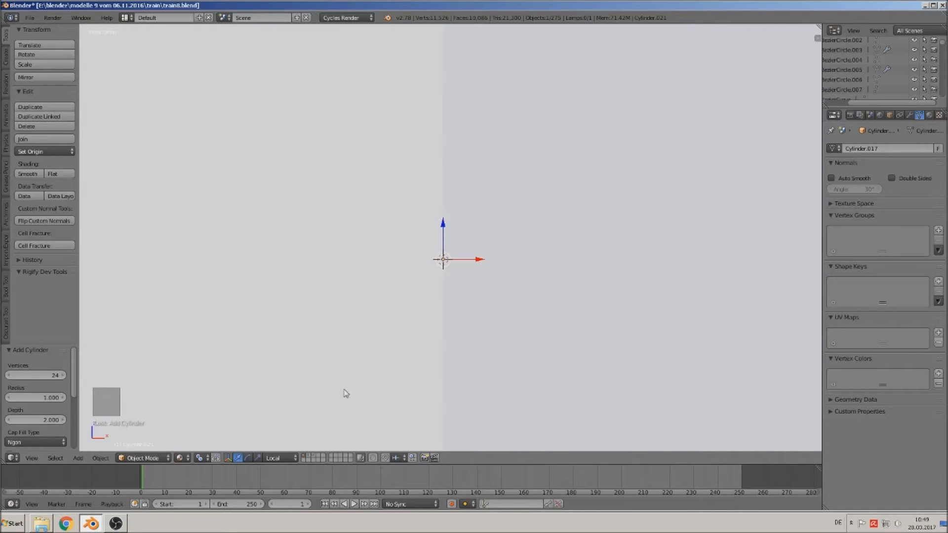
Rotate the cylinder 90° around X so its round end faces the front view
key(r)
key(x)
key(9)
key(0)
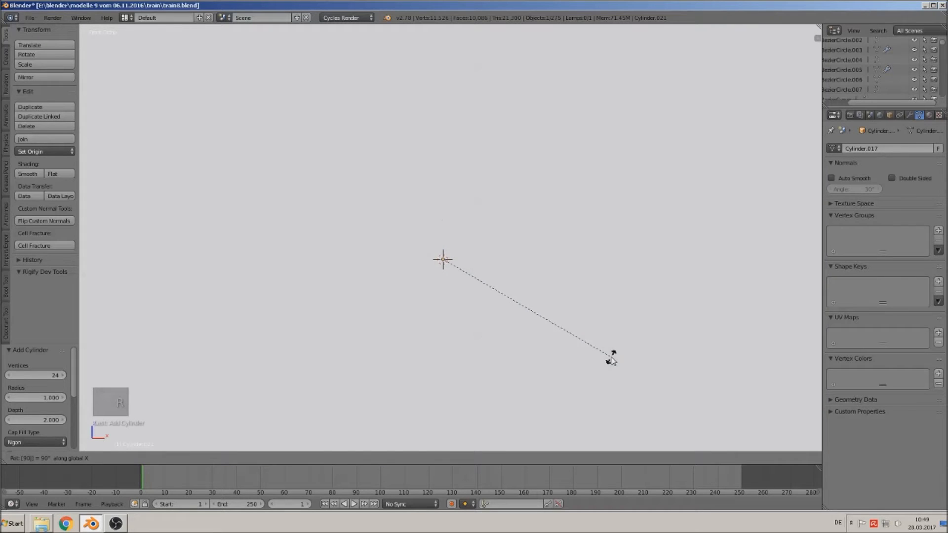
click(612, 360)
Scale the cylinder down to the photographed cover's size, by about 0.097 and again by 0.366, and shift it about -0.0094 along local X
key(s)
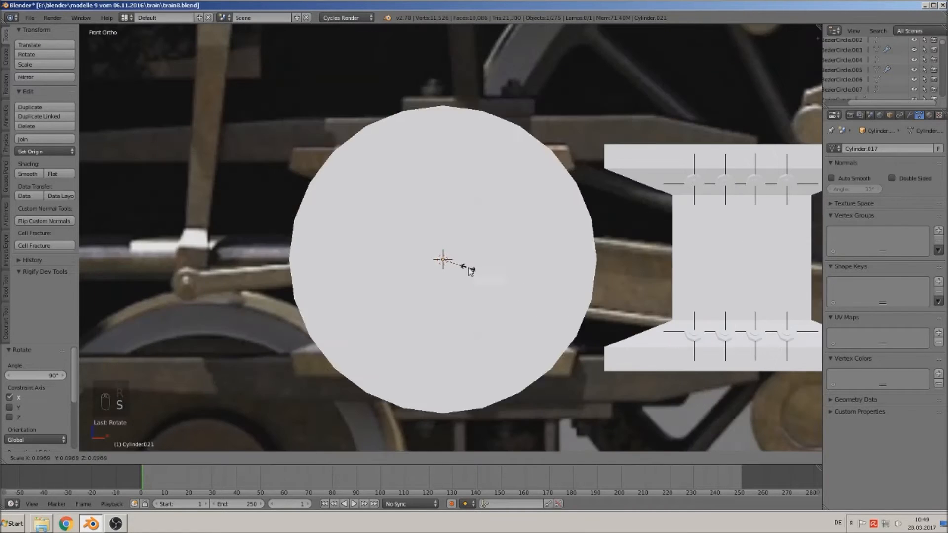
click(470, 270)
key(s)
click(512, 307)
key(g)
key(x)
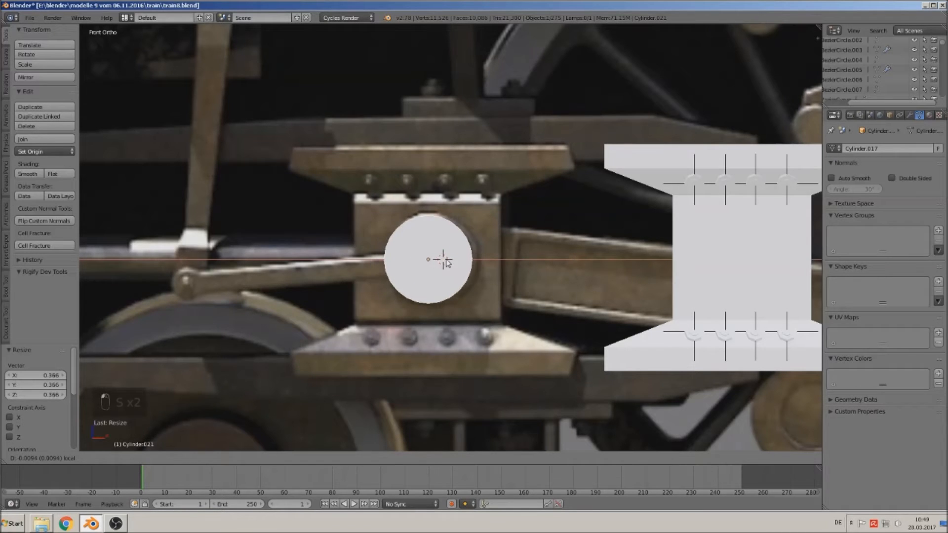
click(444, 261)
Move the cylinder about 0.093 along its local Z out from the photo and flatten it along Global Y into a disc
middle_drag(441, 259, 438, 270)
drag(404, 267, 283, 295)
key(s)
right_click(416, 305)
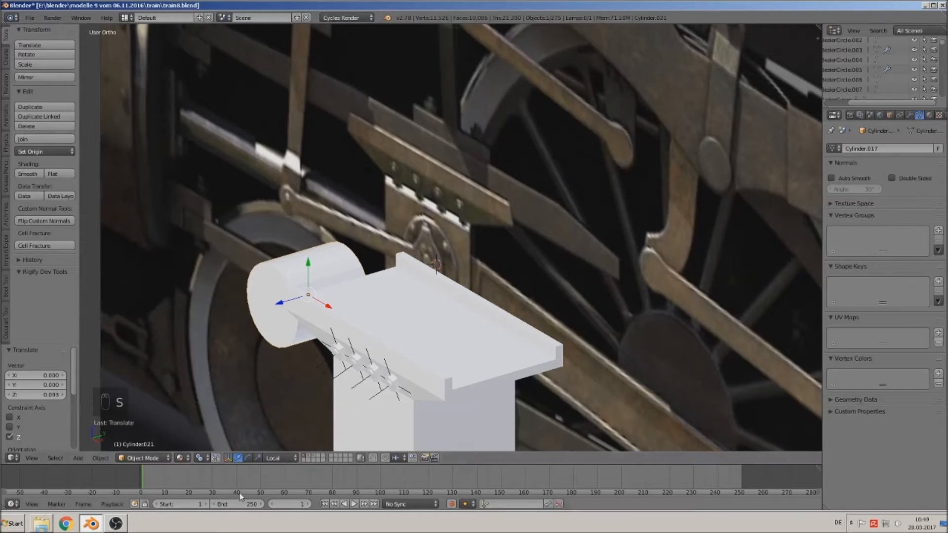
click(283, 458)
click(287, 448)
key(s)
key(y)
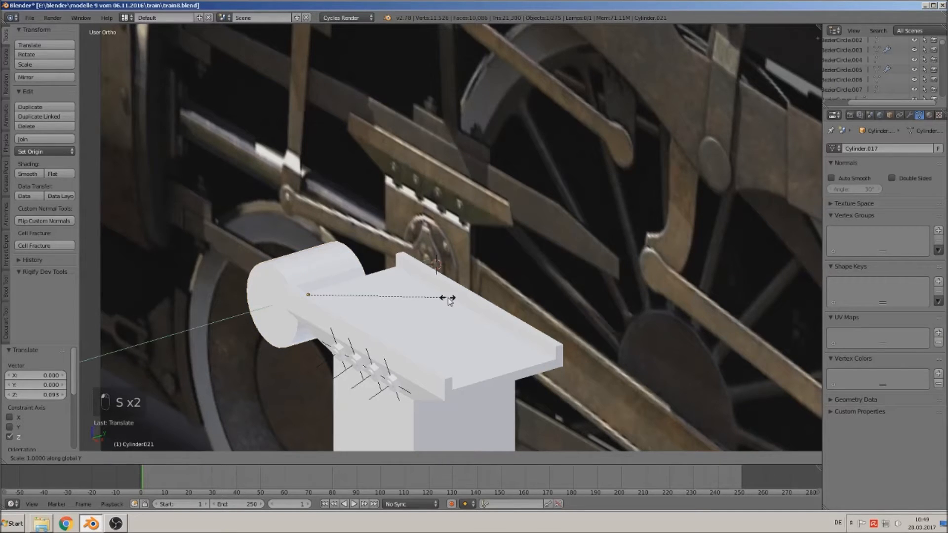
click(330, 295)
Bevel the rim of the disc's front face with an amount of 0.079 and 2 segments
key(KP_1)
scroll(398, 291, up, 3)
scroll(483, 193, up, 1)
shift+middle_drag(312, 261, 436, 218)
scroll(405, 229, up, 5)
key(Tab)
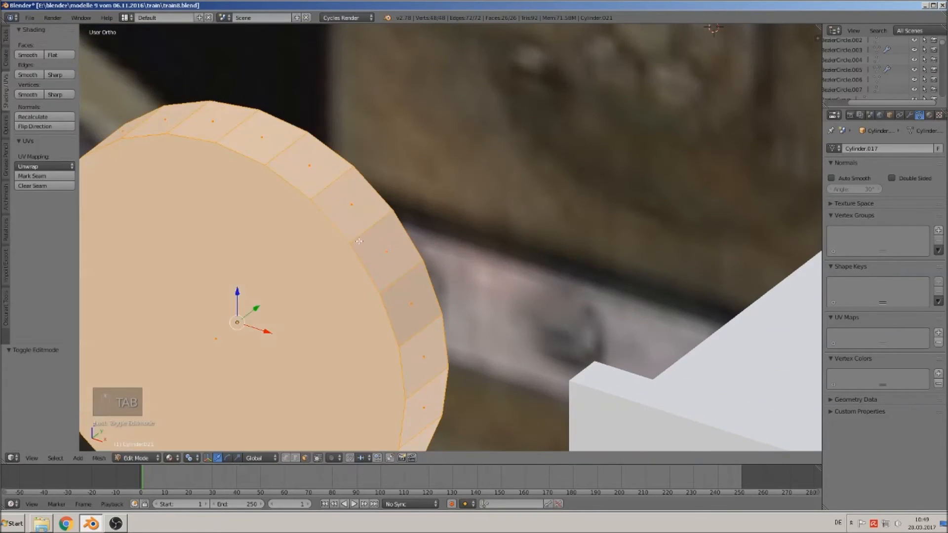
right_click(340, 233)
click(295, 459)
right_click(336, 235)
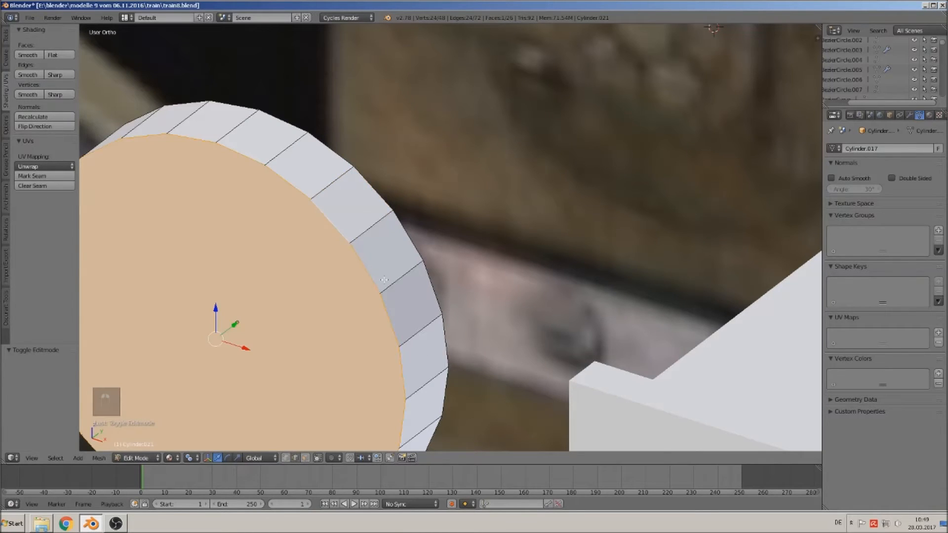
key(ctrl+b)
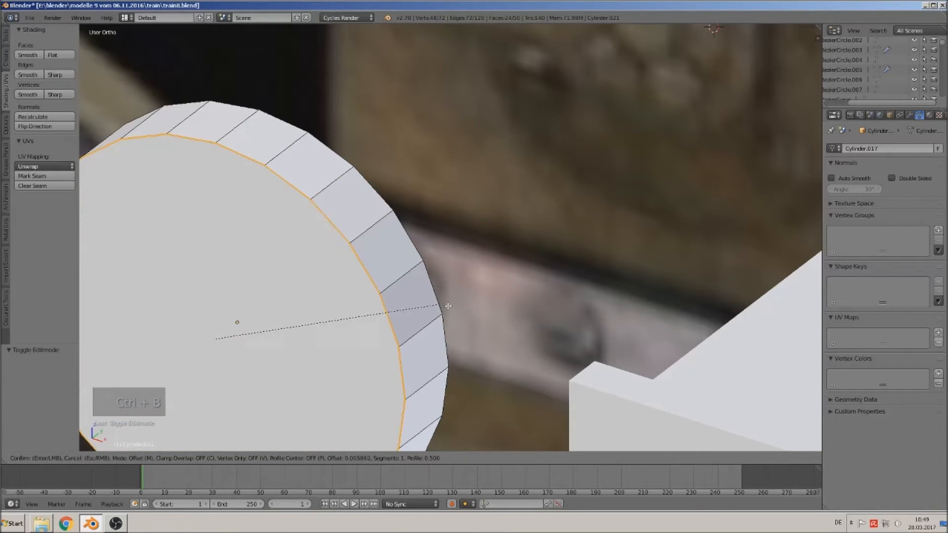
scroll(294, 414, up, 1)
click(295, 414)
scroll(411, 379, down, 4)
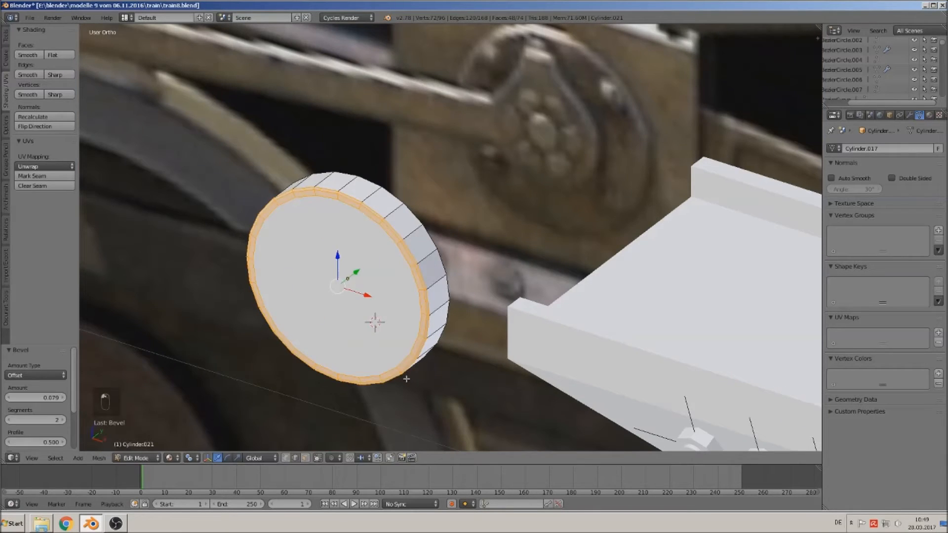
Shade the disc smooth and add a loop cut around its side, slid about 0.79 toward the back edge
key(Tab)
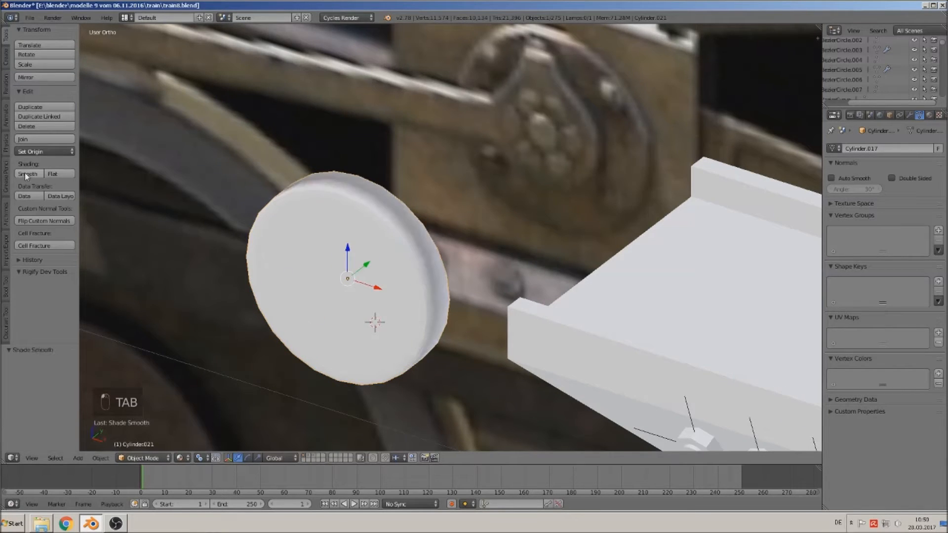
key(Tab)
scroll(405, 229, up, 1)
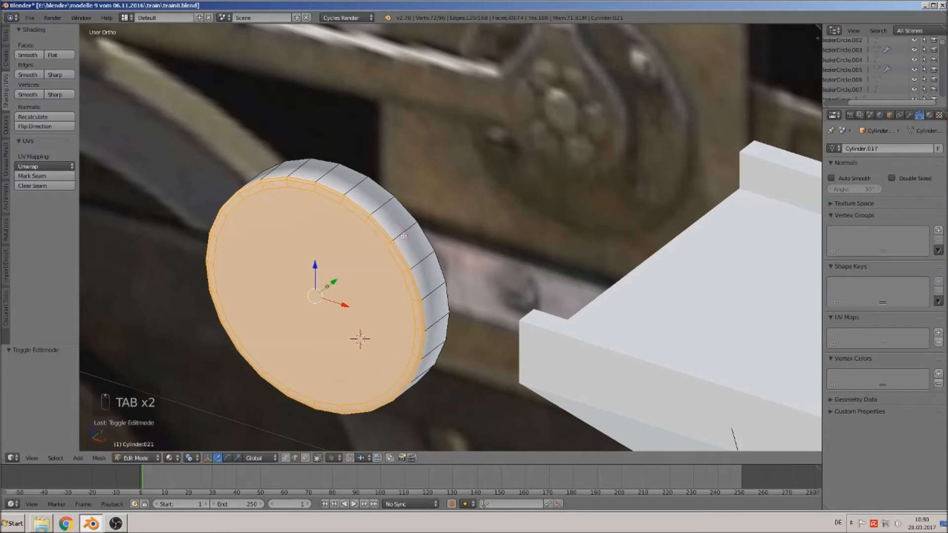
key(ctrl+r)
click(410, 228)
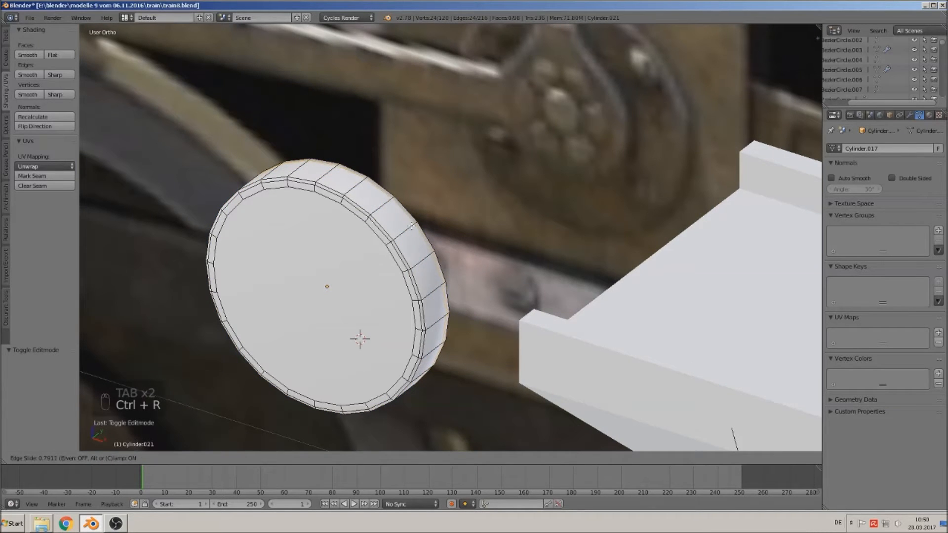
click(411, 226)
key(Tab)
scroll(454, 303, down, 4)
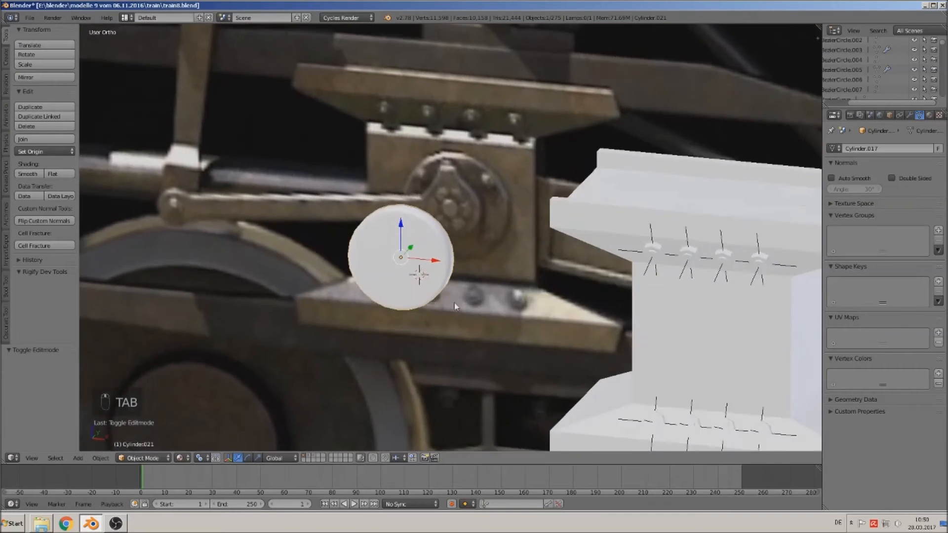
Move the disc along X to centre it on the crosshead block, finishing with a shift of about -0.040
key(KP_1)
drag(438, 258, 146, 282)
shift+middle_drag(569, 286, 142, 281)
drag(458, 254, 379, 254)
Move the disc about -0.092 along Y to seat it on the block's front face
middle_drag(381, 260, 319, 305)
drag(373, 241, 224, 300)
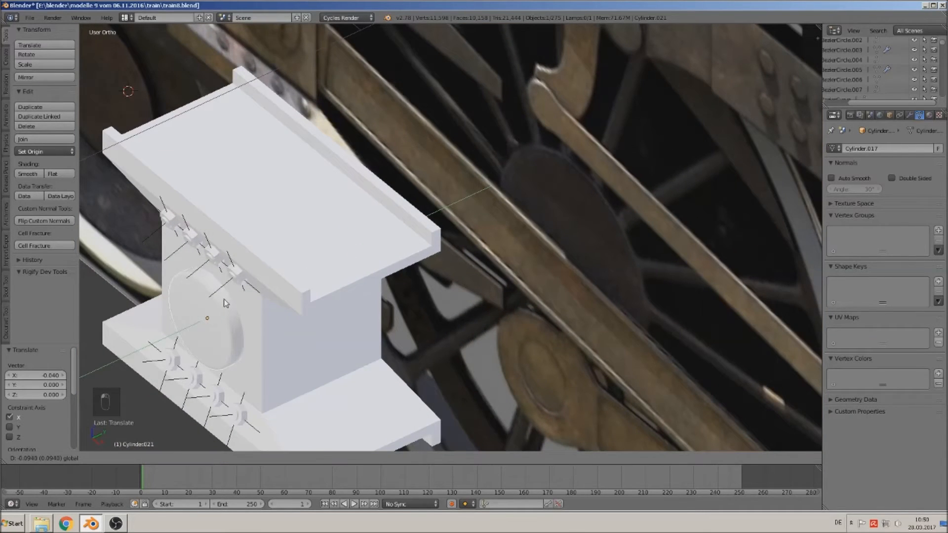
key(Escape)
drag(379, 236, 235, 300)
Place the 3D cursor on the disc's upper area and add a "screw with mother" group instance there
key(KP_1)
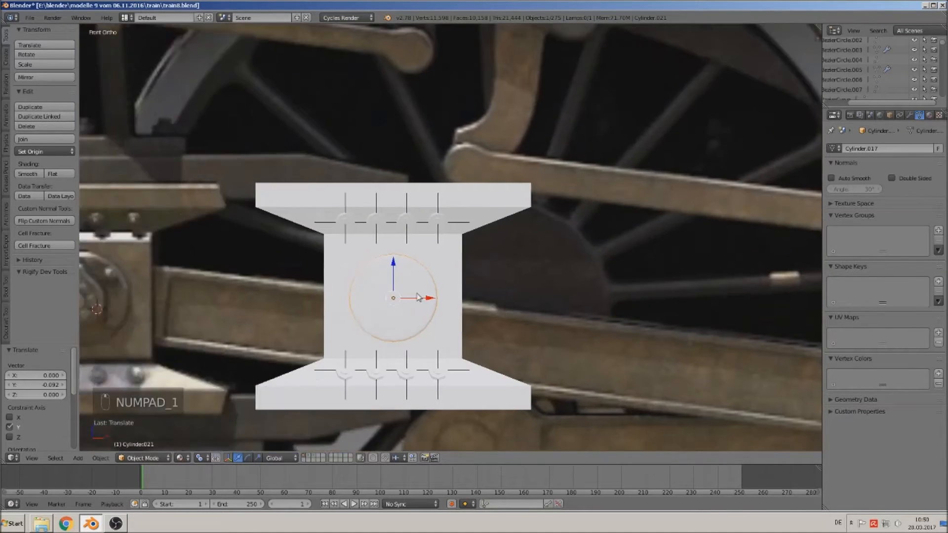
shift+middle_drag(418, 296, 607, 263)
scroll(223, 258, up, 1)
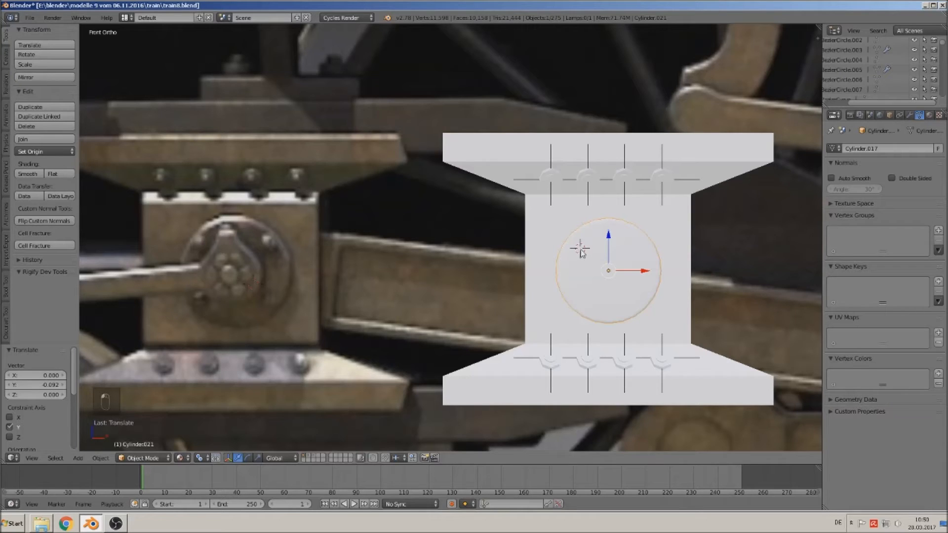
click(78, 458)
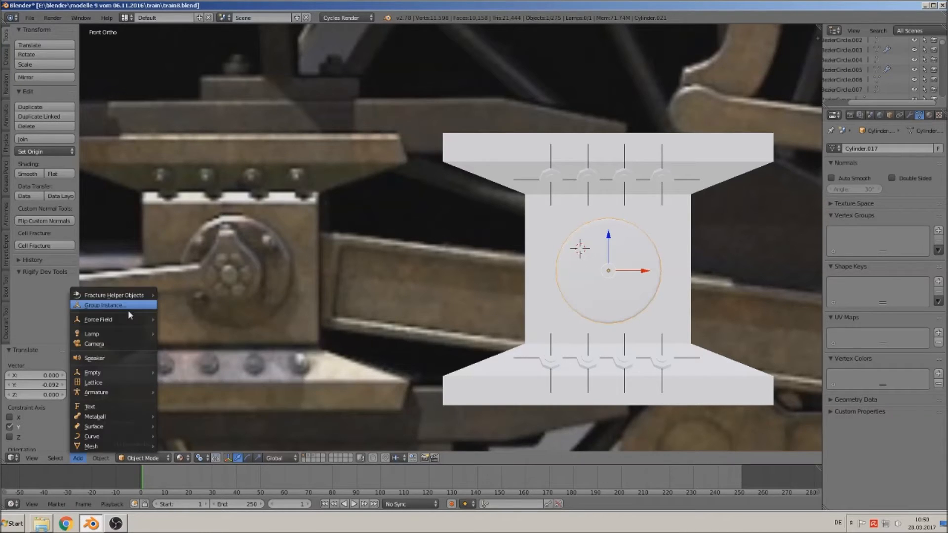
click(124, 305)
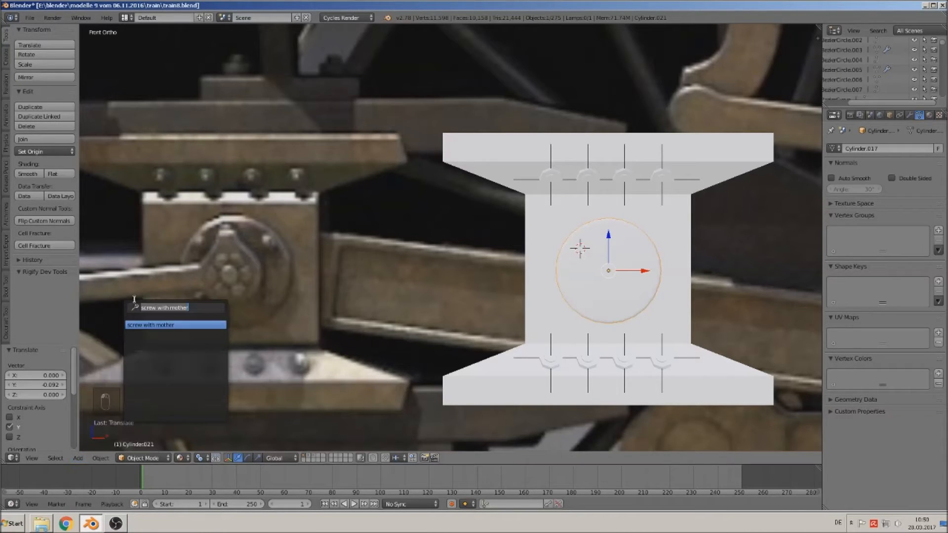
click(174, 325)
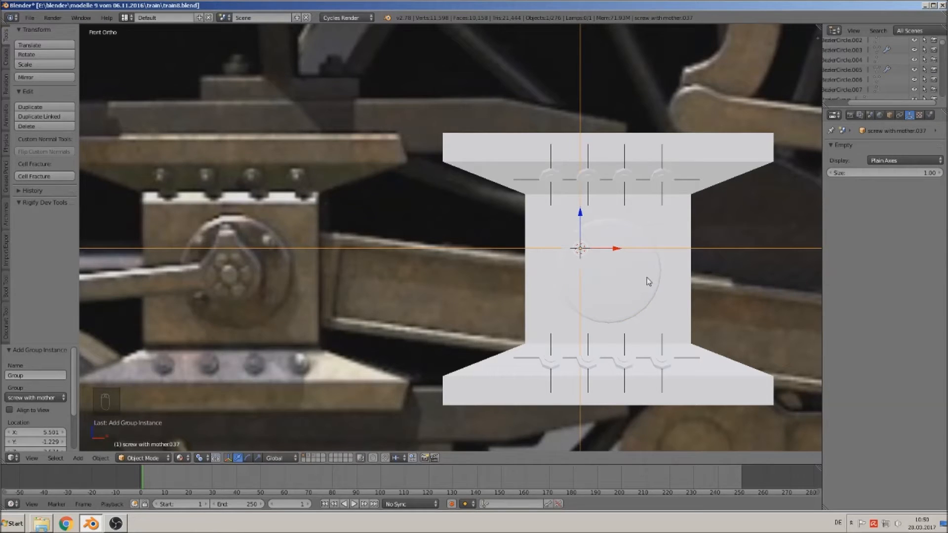
key(shift+d)
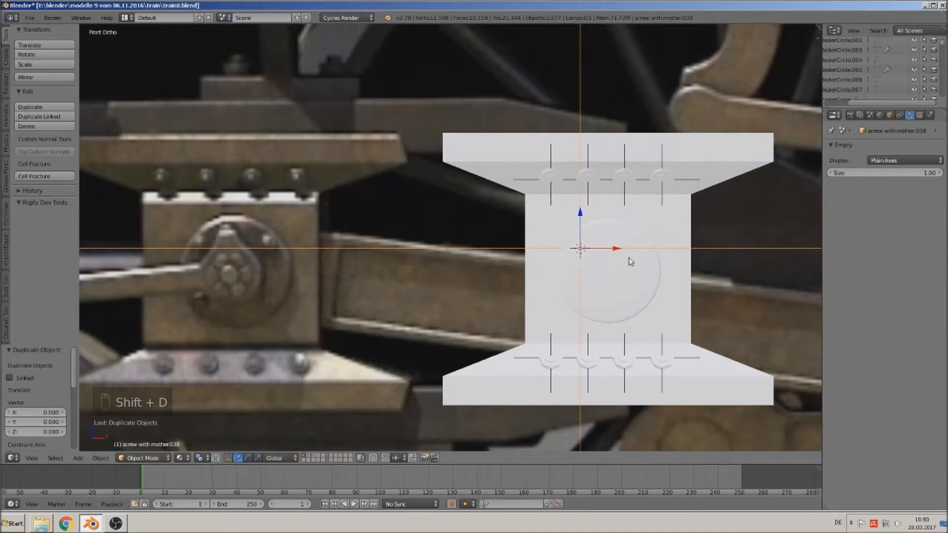
click(666, 255)
middle_drag(666, 255, 669, 288)
scroll(733, 286, up, 4)
key(x)
click(731, 287)
middle_drag(730, 291, 692, 283)
scroll(693, 286, down, 4)
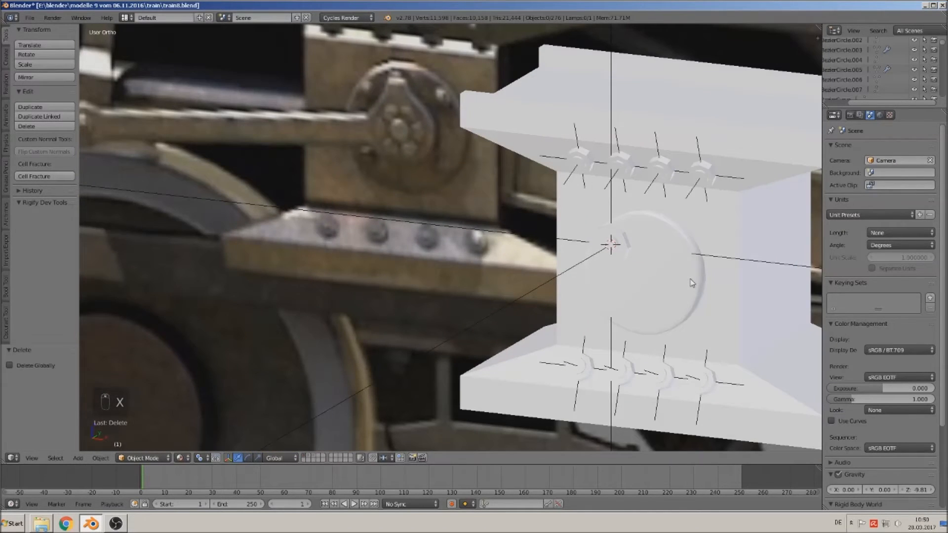
Scale the screw instance on the disc down by a factor of about 0.493
right_click(631, 242)
key(s)
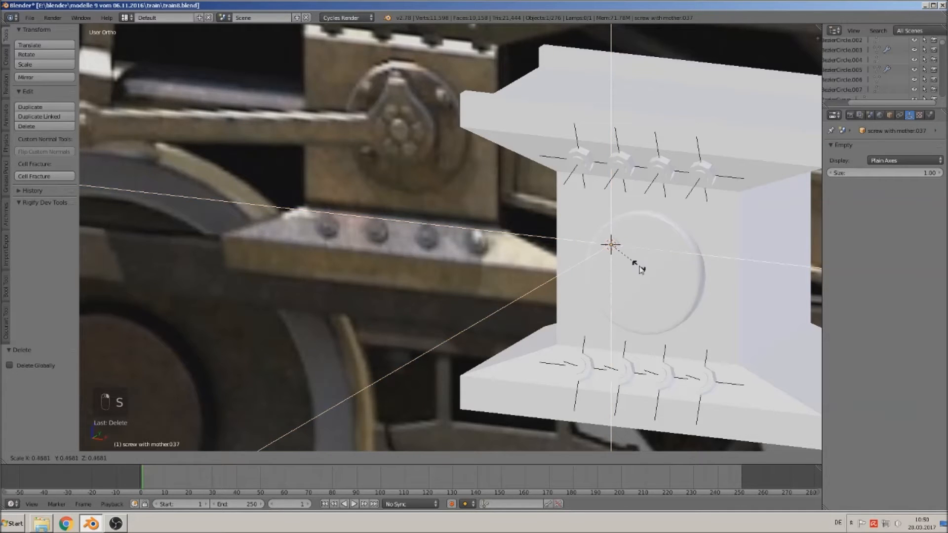
click(643, 271)
scroll(662, 281, up, 6)
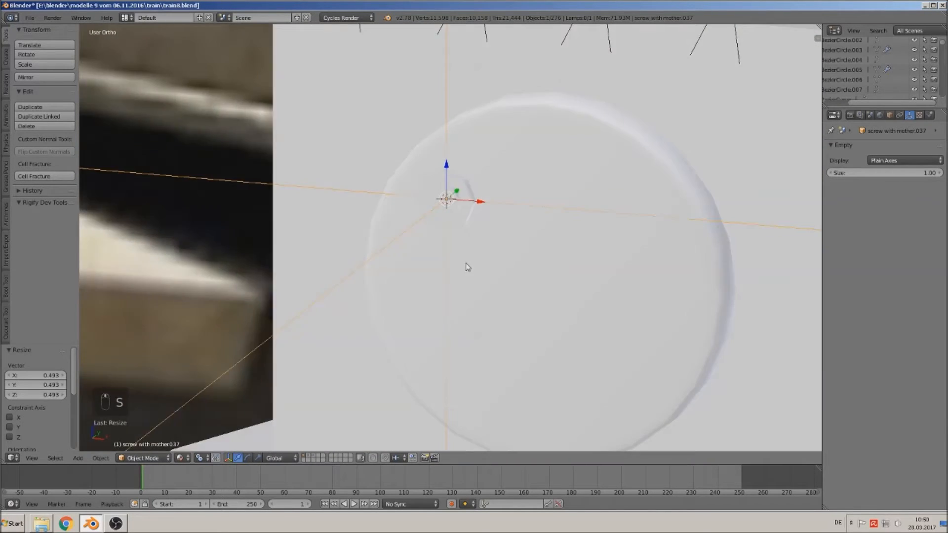
scroll(475, 257, down, 3)
middle_drag(477, 253, 501, 260)
Duplicate the disc's screw about 0.029 along X to the other side of the disc's upper half
key(KP_1)
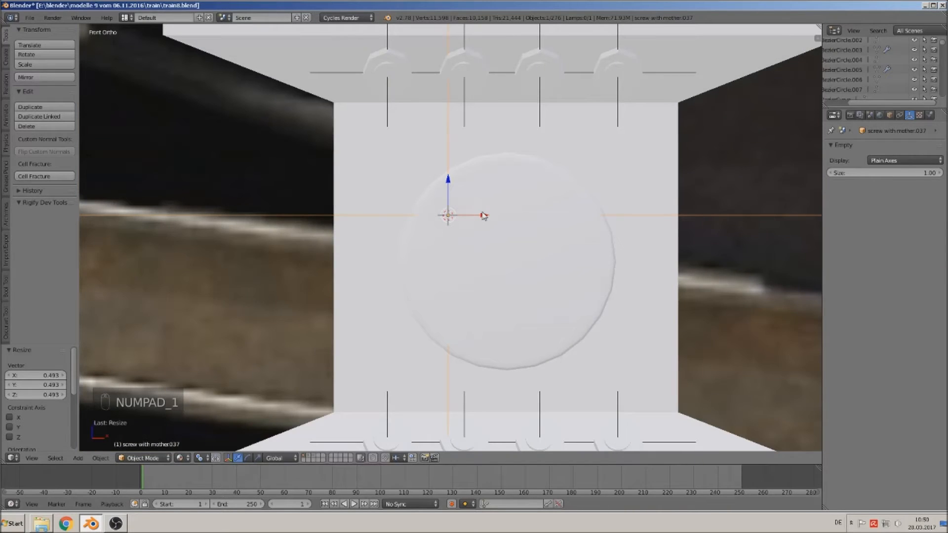
key(shift+d)
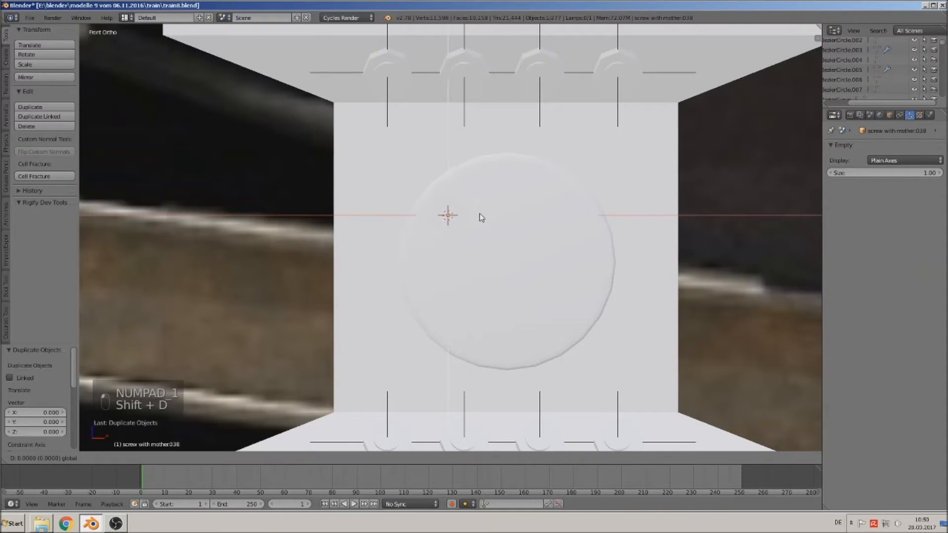
click(597, 209)
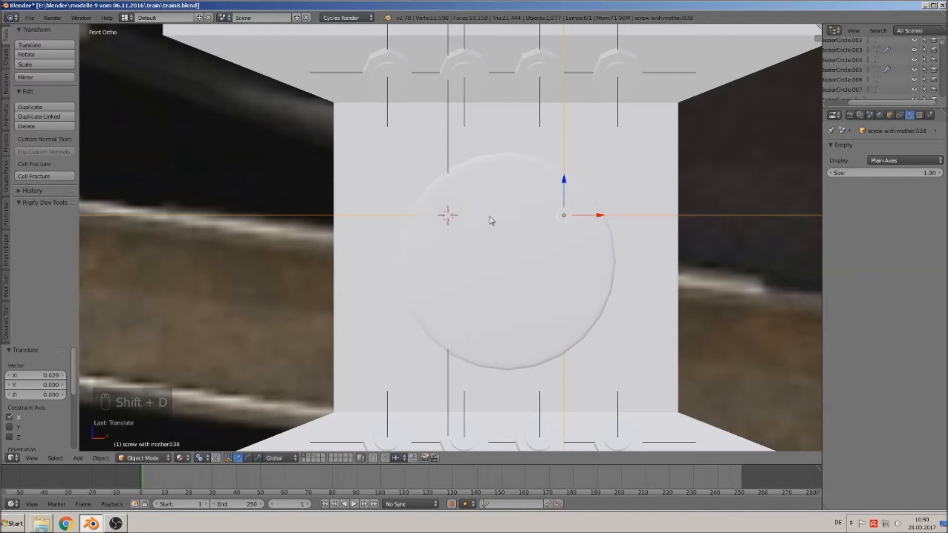
Duplicate both upper screws about -0.025 along Z to form the disc's lower pair
shift+right_click(446, 214)
key(shift+d)
key(g)
key(z)
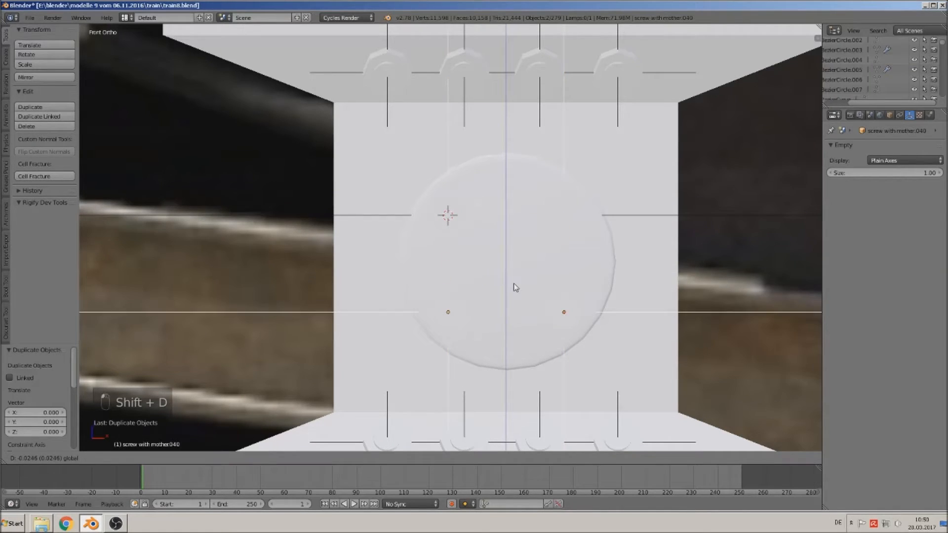
click(514, 289)
middle_drag(514, 286, 458, 299)
scroll(458, 299, down, 2)
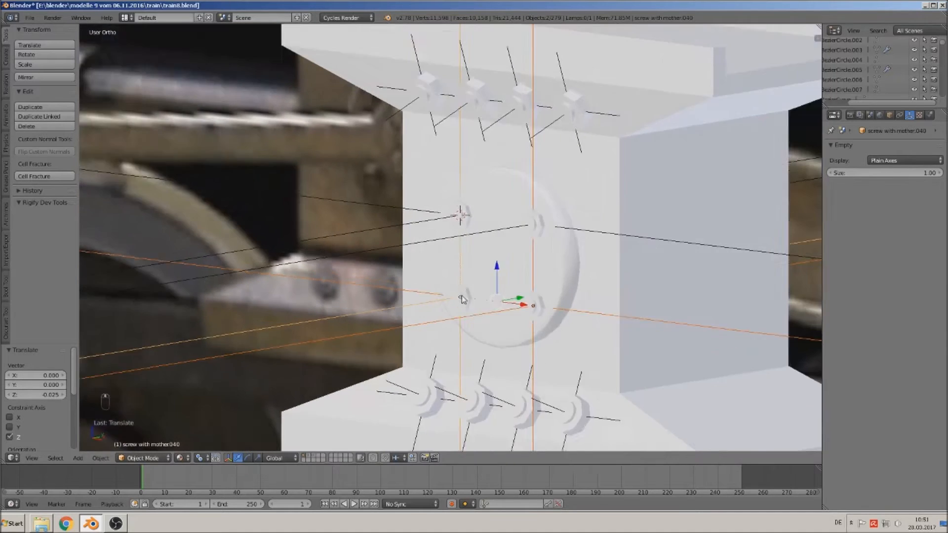
key(a)
scroll(459, 300, down, 3)
scroll(375, 270, down, 3)
middle_drag(375, 269, 414, 259)
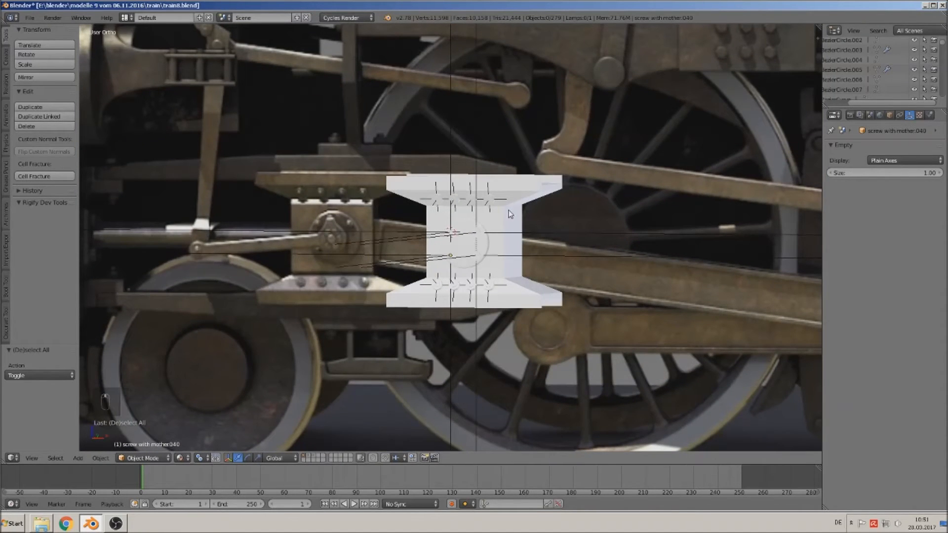
Shrink the display size of the disc's screw empties, using about 0.04 for one lower screw and 0.08 for the original
middle_drag(513, 231, 426, 241)
key(a)
key(b)
scroll(558, 332, down, 5)
middle_drag(520, 310, 196, 255)
right_click(503, 170)
drag(923, 173, 787, 179)
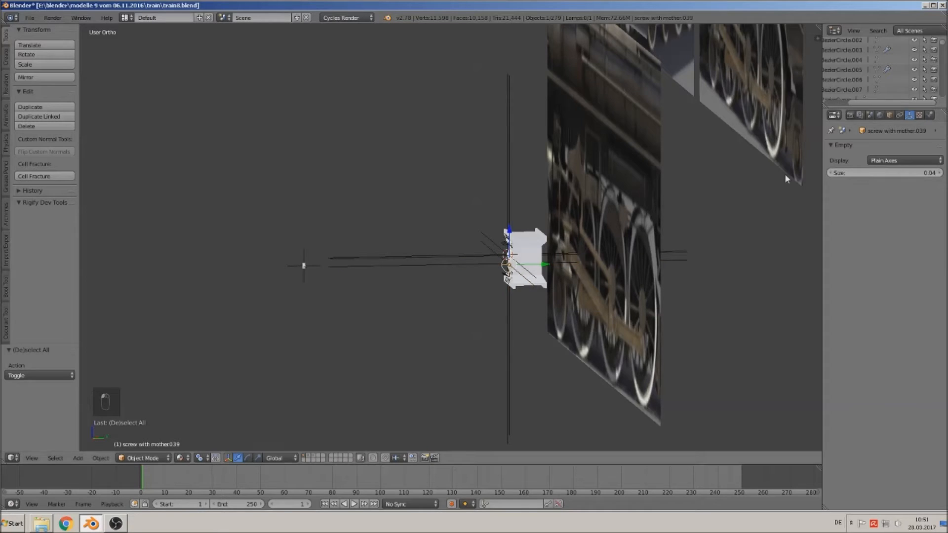
right_click(517, 202)
drag(898, 174, 855, 175)
right_click(511, 174)
right_click(502, 186)
drag(908, 173, 870, 174)
Move the whole crosshead block with its disc and screws about -13.553 along X and 0.804 along Z, beside the other finished parts
scroll(623, 267, up, 2)
middle_drag(622, 267, 594, 270)
key(a)
key(b)
drag(591, 323, 491, 198)
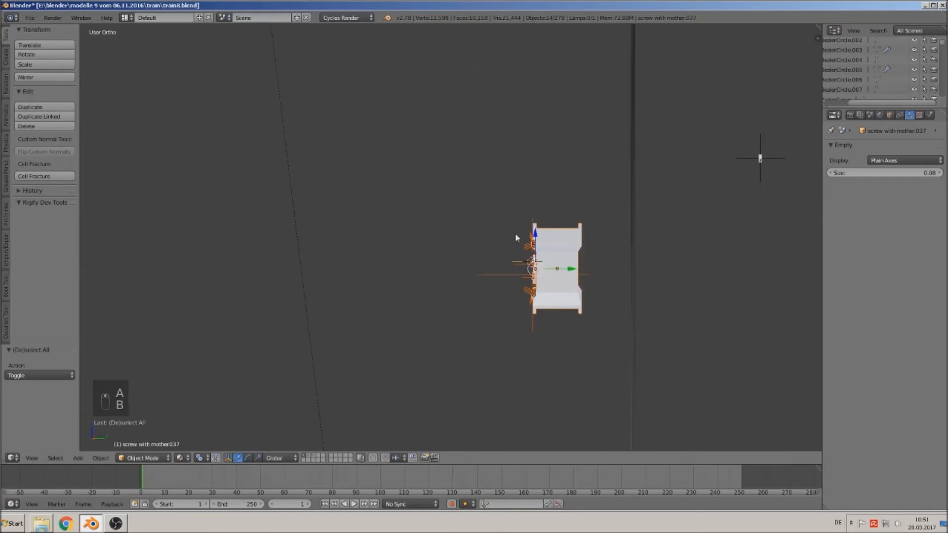
key(KP_1)
scroll(626, 235, down, 4)
scroll(624, 242, down, 2)
shift+middle_drag(481, 262, 681, 294)
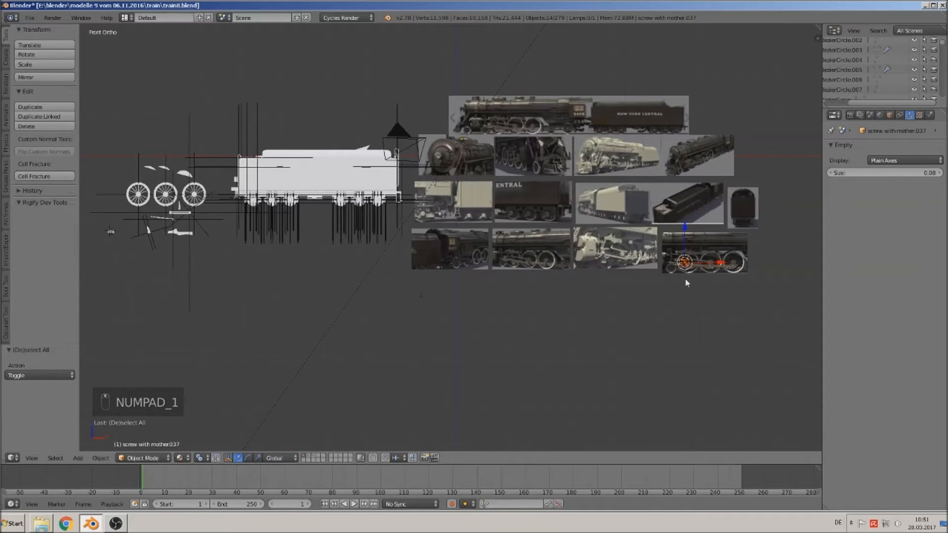
key(g)
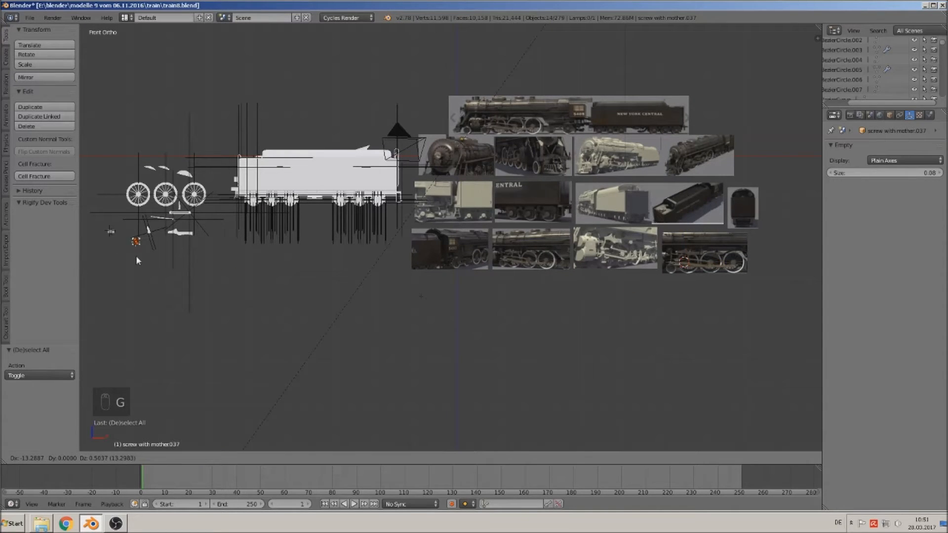
click(126, 243)
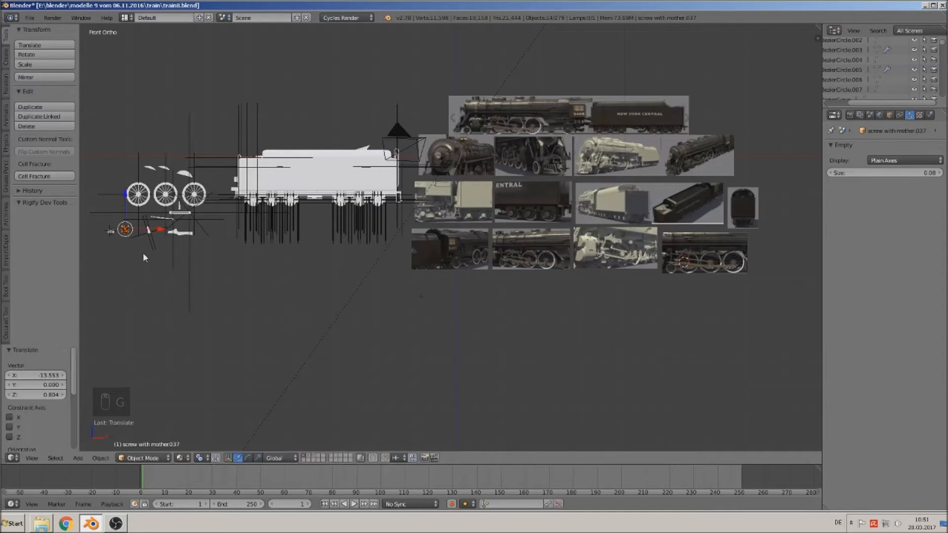
Deselect everything and save the file
key(a)
click(29, 18)
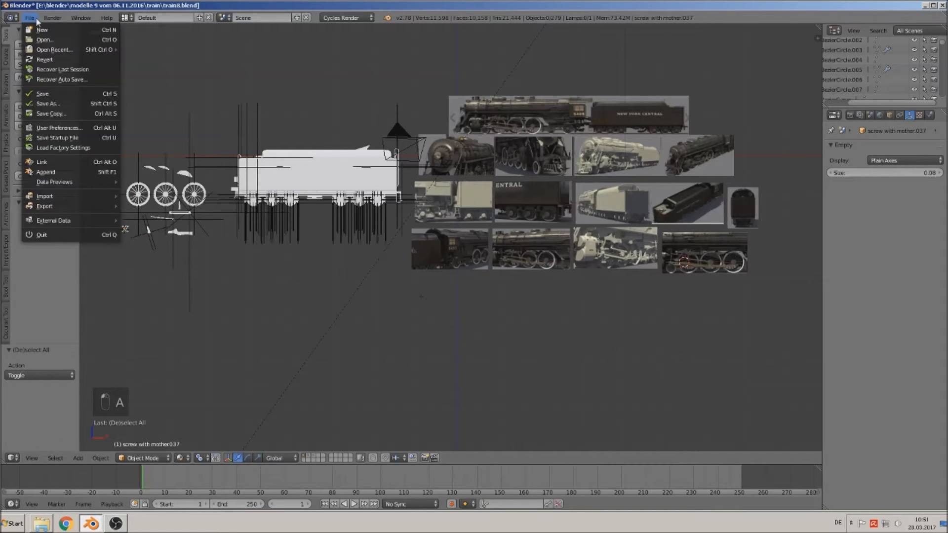
click(59, 94)
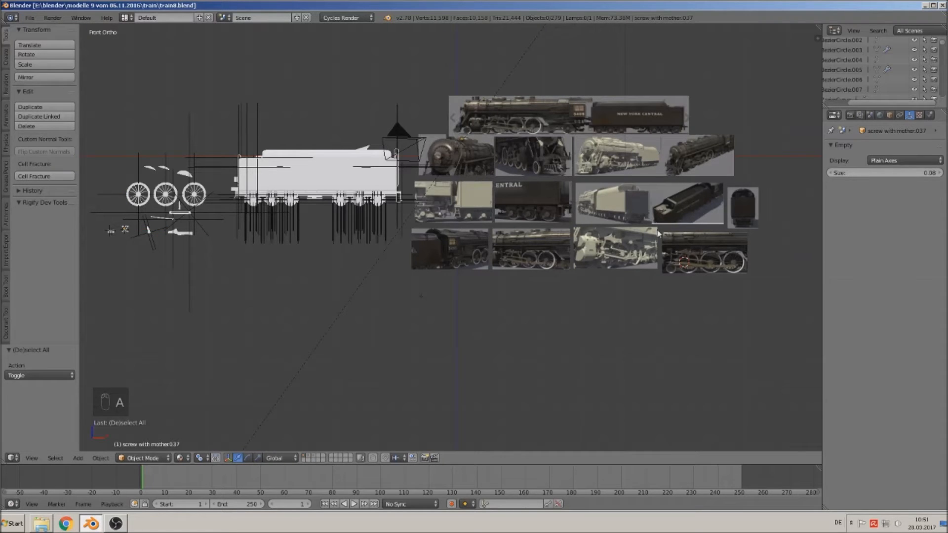
Examine the drive rods and the crosshead's centre bolt in the side-view wheel reference photo
mouse_move(718, 263)
right_down()
mouse_move(726, 253)
mouse_move(714, 265)
right_up()
key(KP_Decimal)
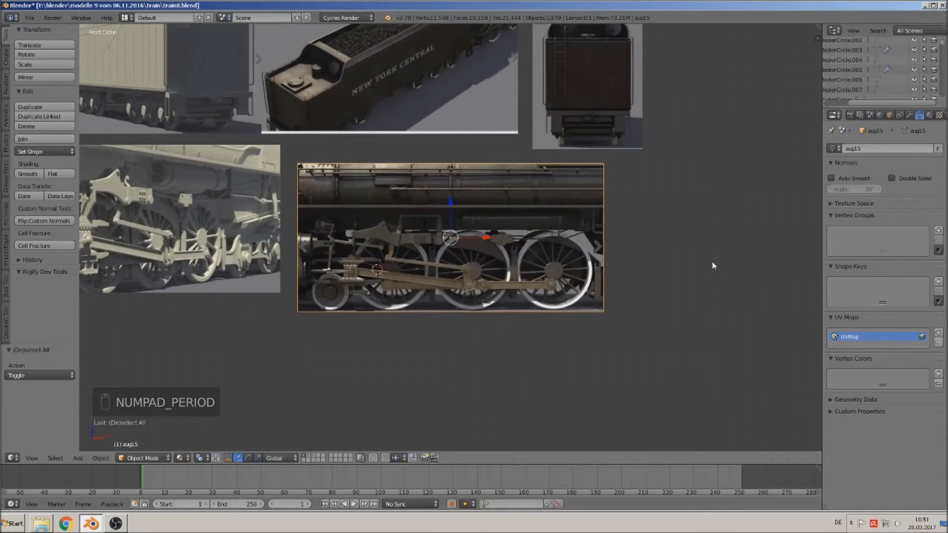
scroll(630, 269, down, 2)
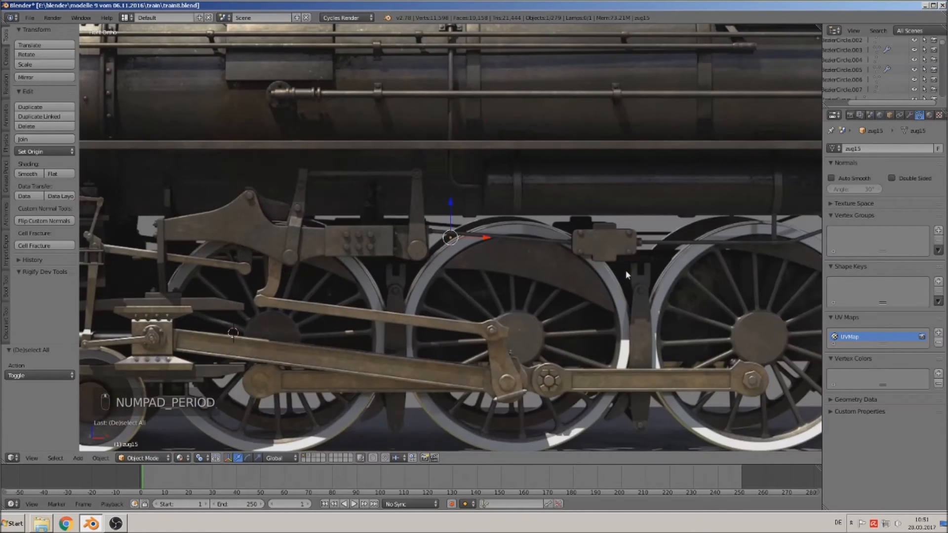
scroll(592, 311, up, 2)
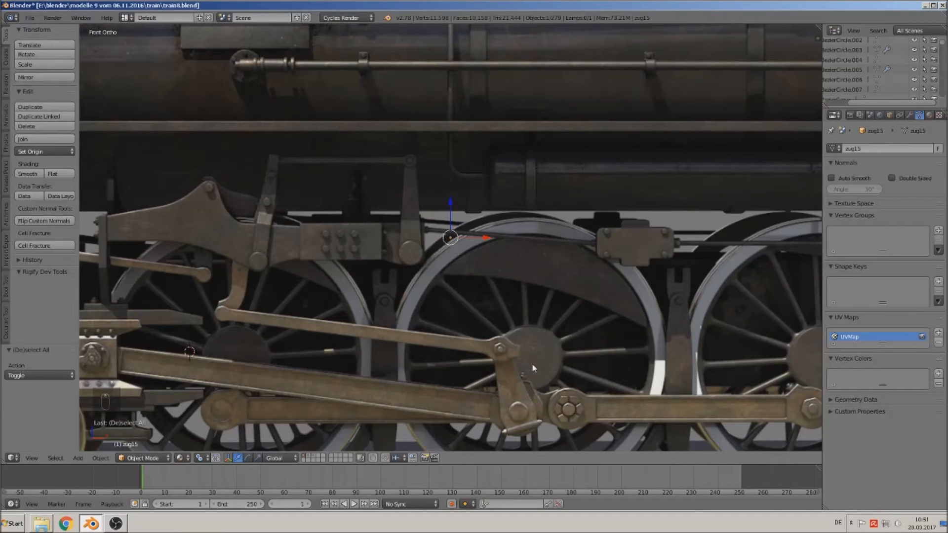
shift+middle_drag(502, 374, 574, 330)
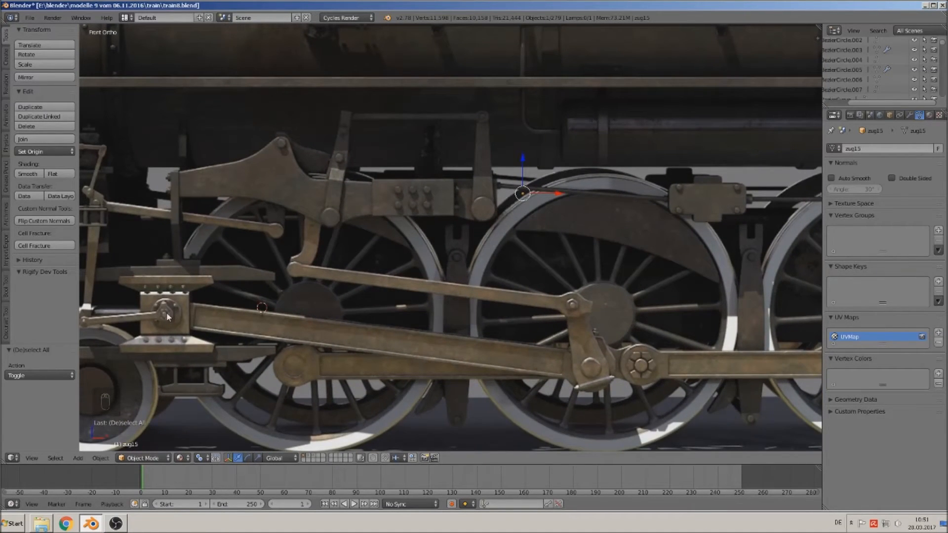
scroll(167, 312, down, 6)
shift+middle_drag(277, 310, 163, 316)
Duplicate the segmented hexagonal bolt and its round centre at the modelled coupling rod's end, leaving the copies in place
scroll(140, 277, down, 4)
shift+middle_drag(257, 241, 640, 286)
scroll(316, 246, up, 8)
shift+middle_drag(305, 202, 489, 271)
scroll(489, 272, up, 8)
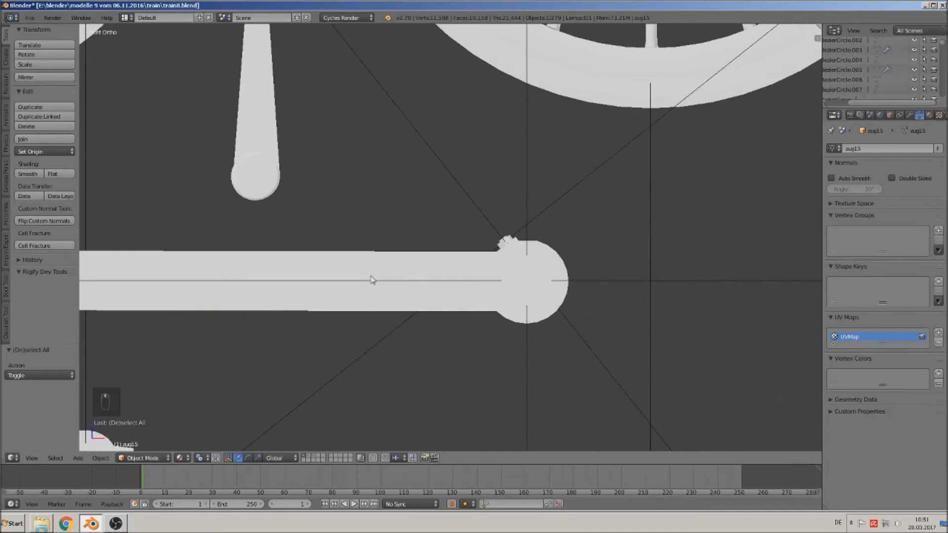
scroll(346, 286, up, 3)
shift+middle_drag(321, 294, 684, 222)
scroll(441, 240, down, 10)
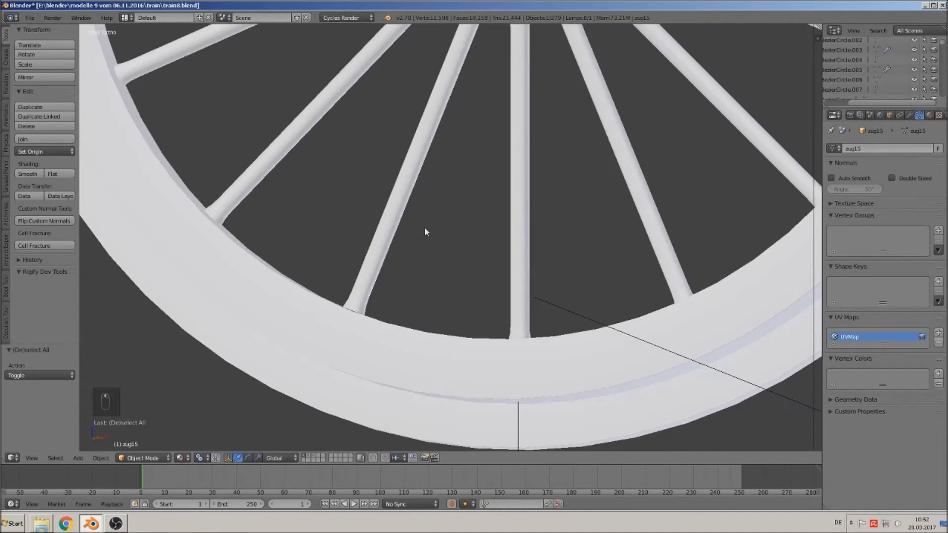
right_click(520, 346)
scroll(482, 377, down, 1)
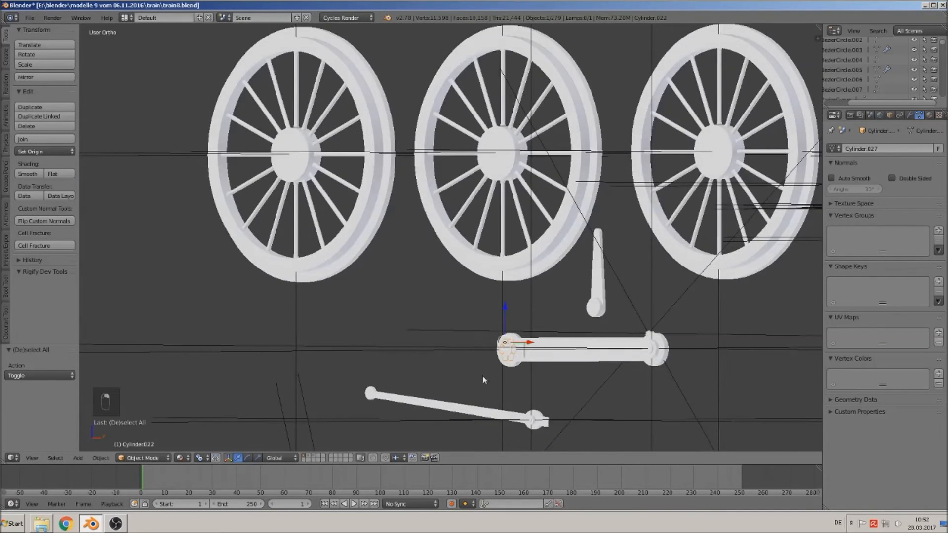
scroll(563, 387, up, 4)
shift+middle_drag(562, 388, 377, 158)
scroll(352, 214, up, 6)
shift+right_click(289, 254)
scroll(293, 255, down, 8)
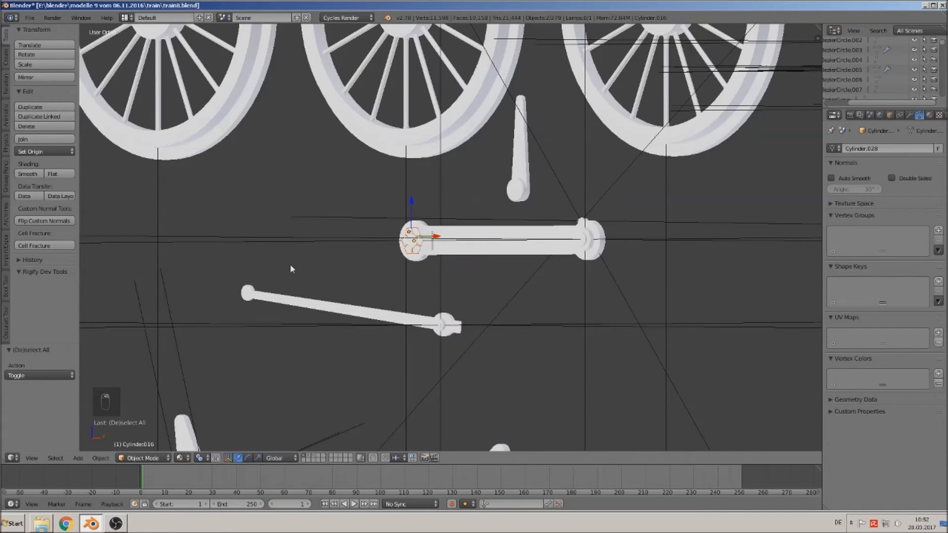
key(shift+d)
right_click(289, 259)
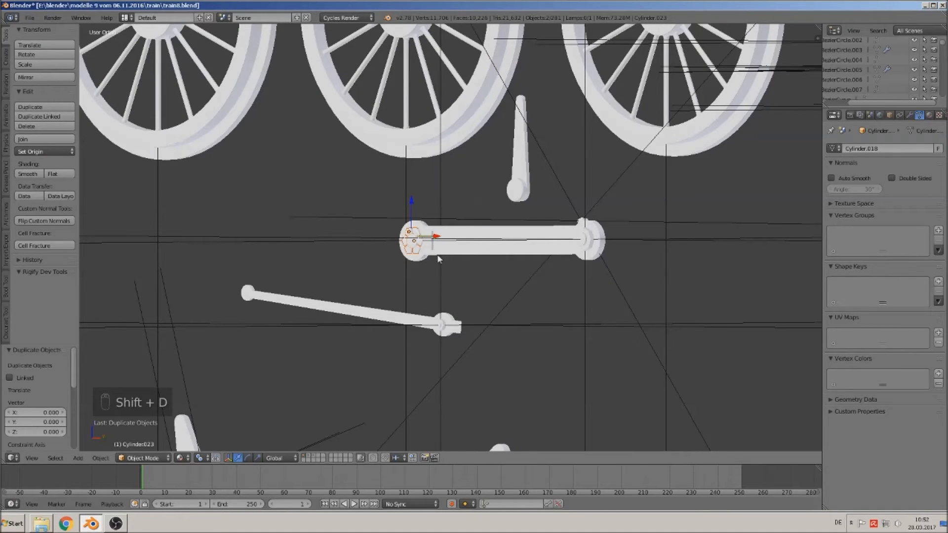
Move the duplicated bolt pieces about -0.406 along Y, out in front of the rod
middle_drag(440, 259, 425, 279)
drag(445, 235, 270, 283)
scroll(330, 273, down, 4)
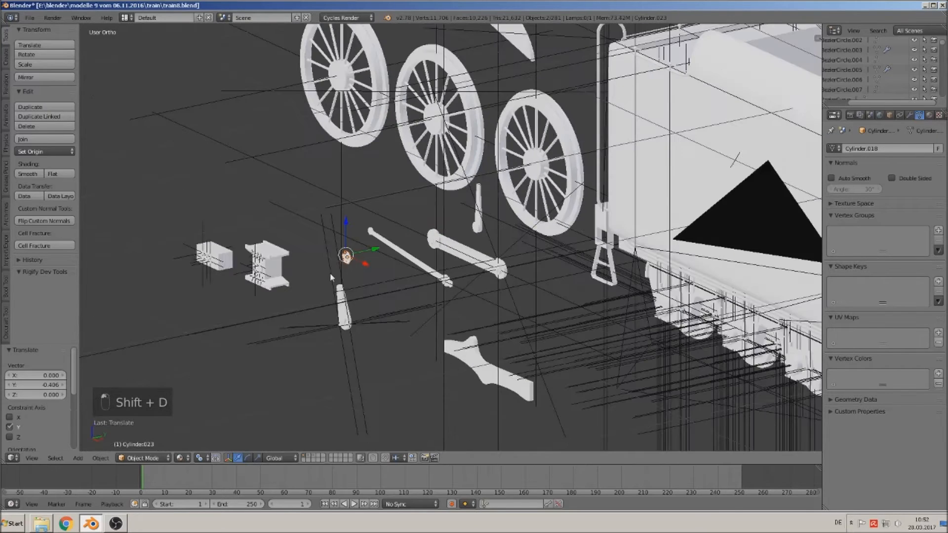
Move the duplicated bolt pieces about 12.402 along X and -1.599 along Z, just below the side-view wheel reference photo
key(KP_1)
scroll(368, 268, down, 4)
scroll(367, 268, down, 4)
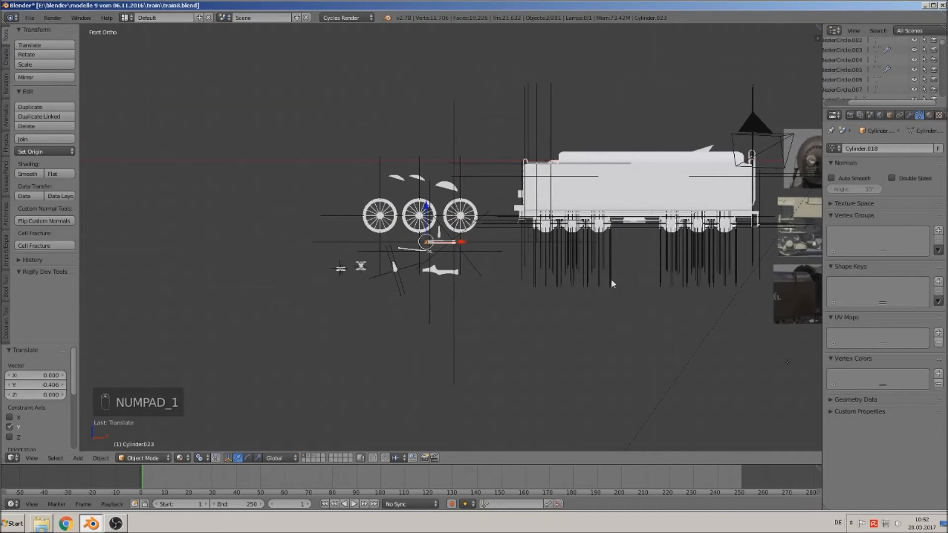
shift+middle_drag(619, 285, 72, 257)
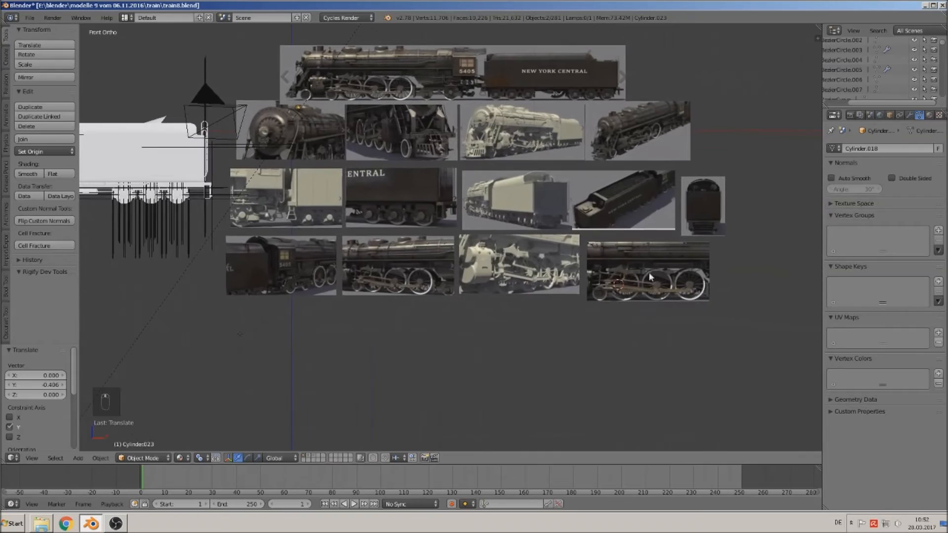
key(g)
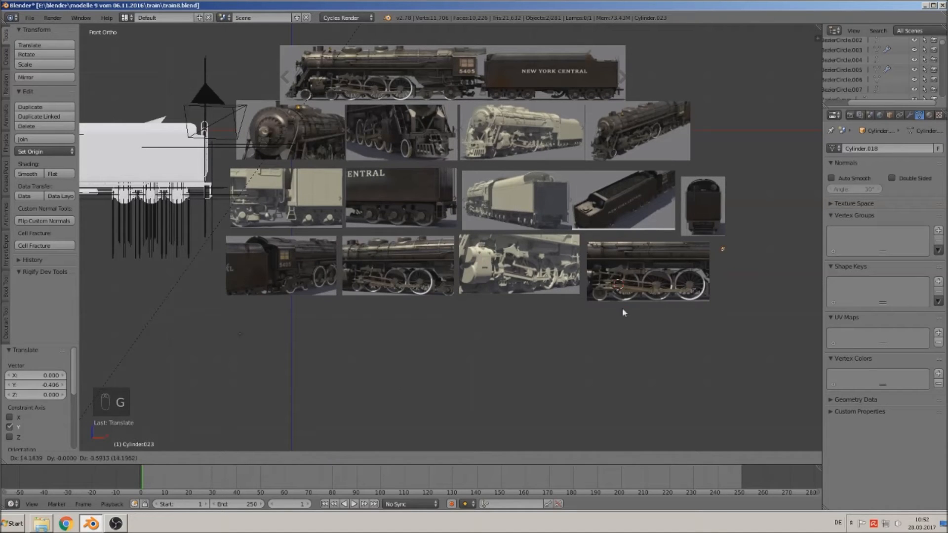
click(514, 371)
key(KP_Decimal)
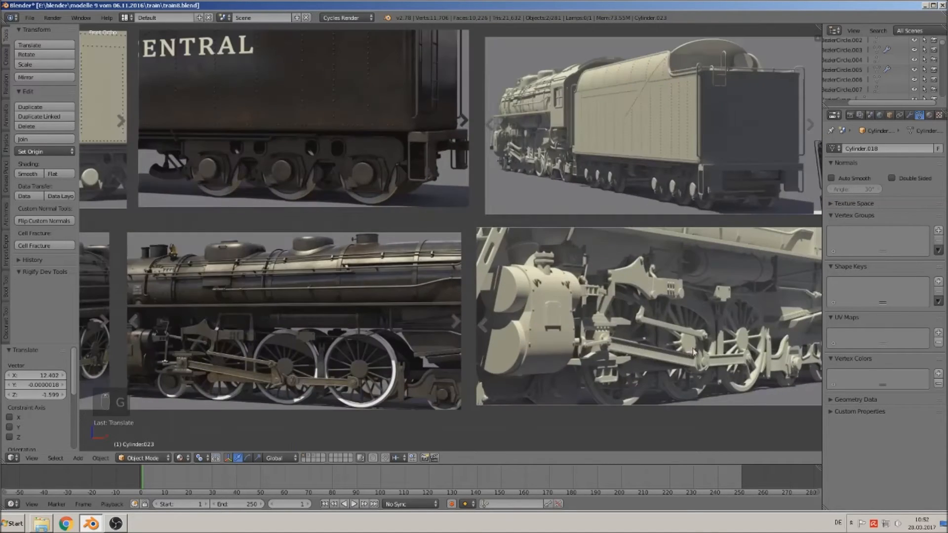
scroll(435, 237, up, 5)
key(a)
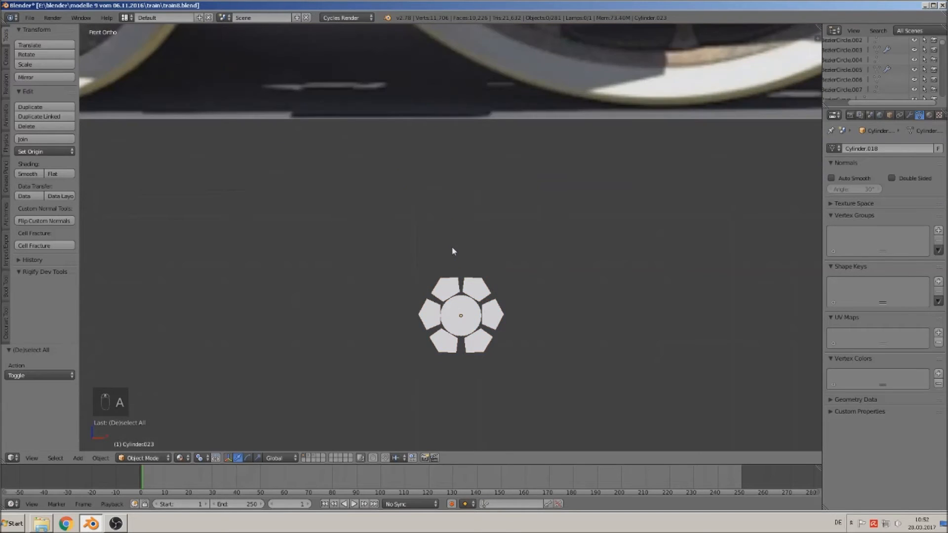
Place the 3D cursor on the crosshead's centre bolt in the reference photo and add a cube there
scroll(443, 326, down, 4)
scroll(443, 330, down, 1)
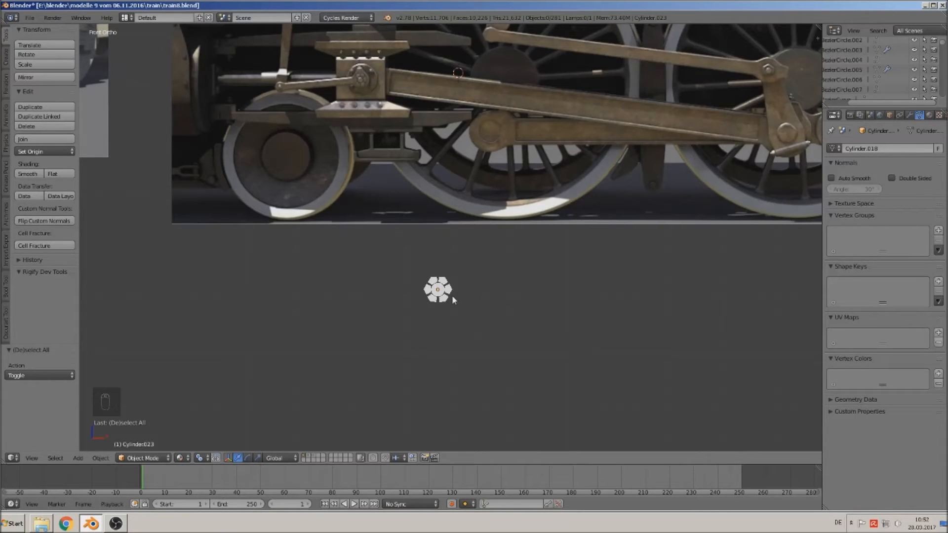
scroll(431, 281, up, 8)
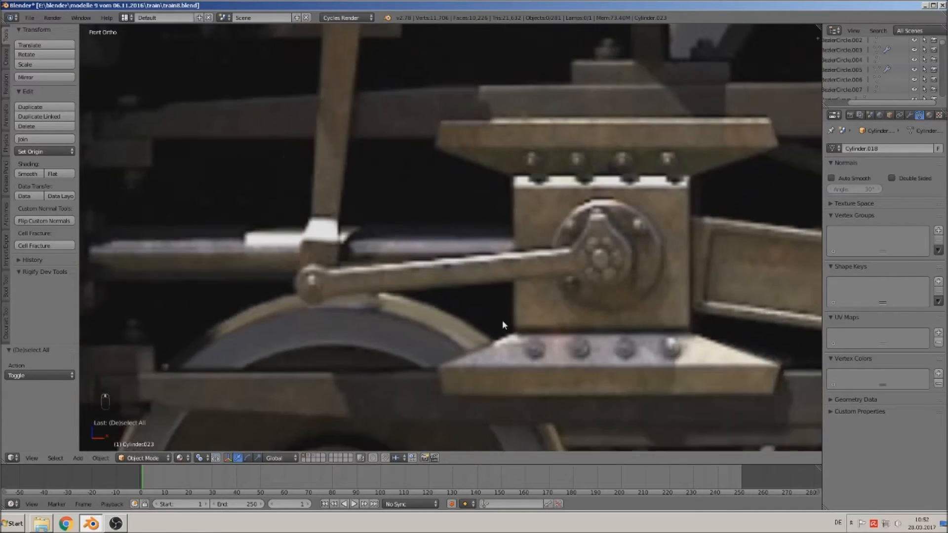
scroll(546, 295, down, 1)
shift+middle_drag(613, 276, 468, 296)
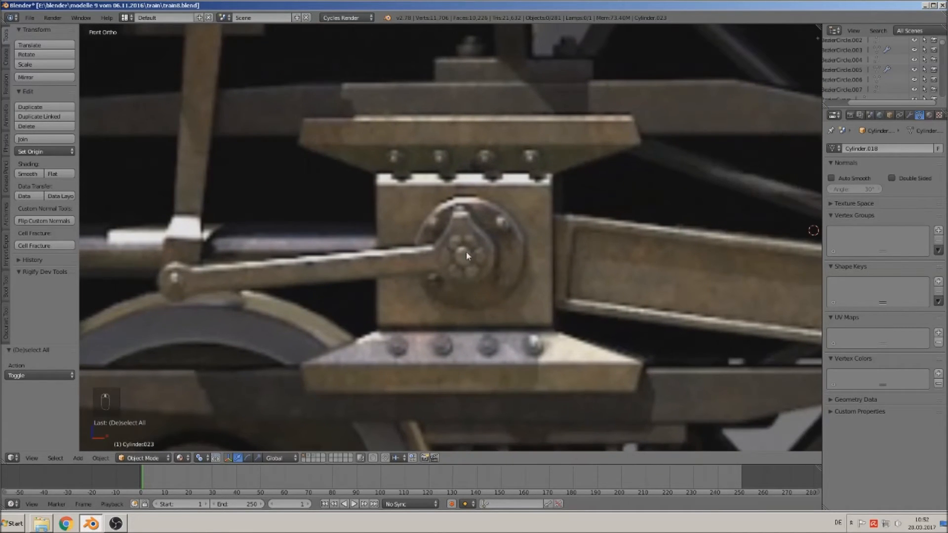
click(78, 458)
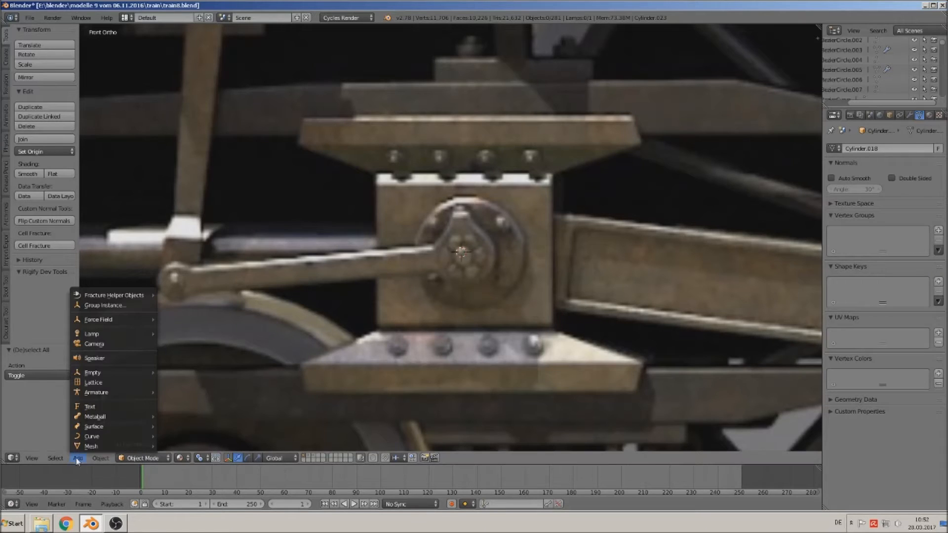
mouse_move(89, 450)
click(197, 212)
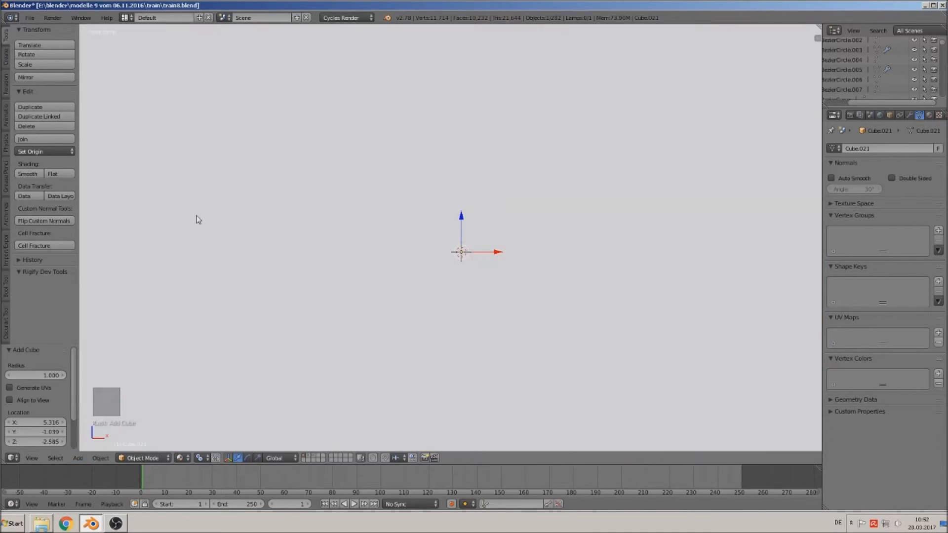
Scale the new cube down by 0.106 and again by about 0.09 to roughly match the crosshead's centre bolt
key(s)
click(489, 269)
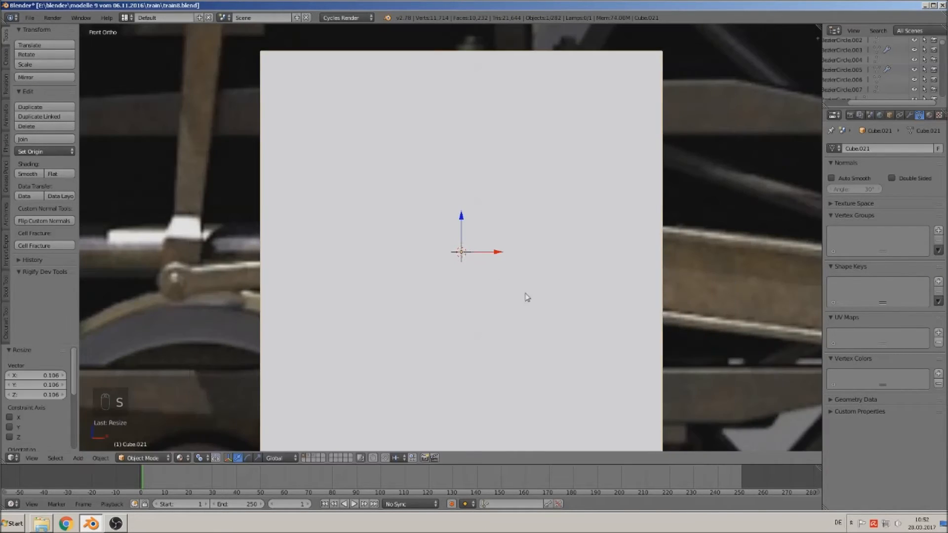
key(s)
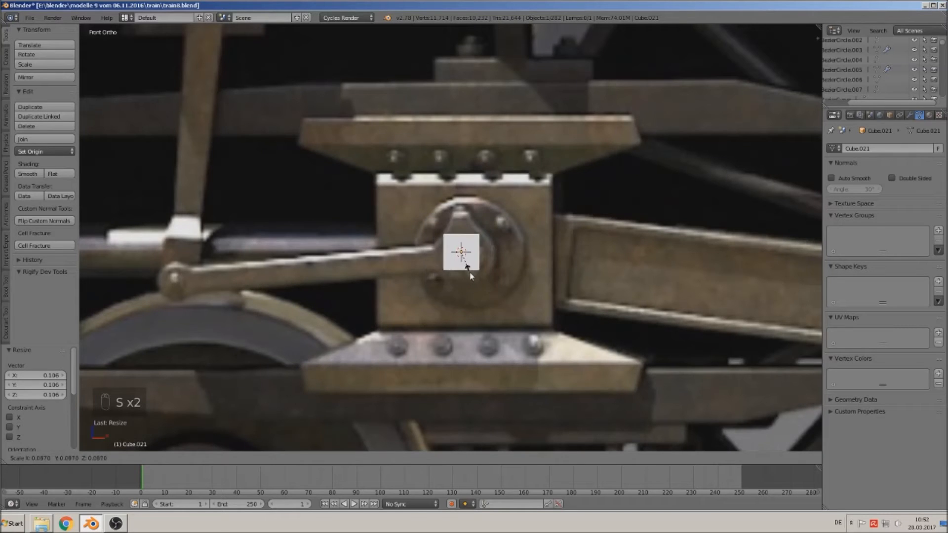
click(475, 272)
Move the cube -0.035 along Y in front of the reference photo and thin it by scaling 0.191 along Y
middle_drag(476, 272, 488, 255)
drag(489, 250, 425, 264)
key(s)
key(y)
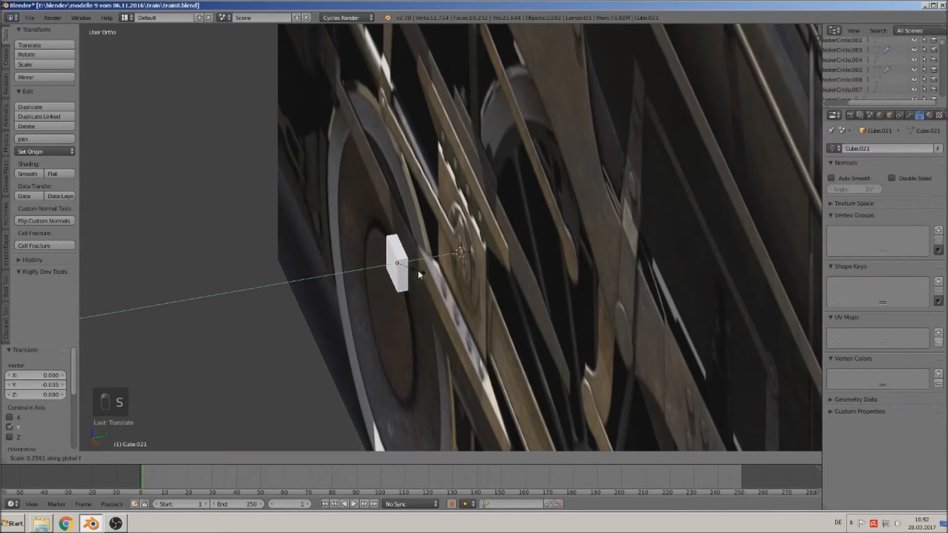
click(412, 269)
Add a Subdivision Surface modifier to the thin cube and set its view subdivisions to 2
click(911, 114)
click(886, 147)
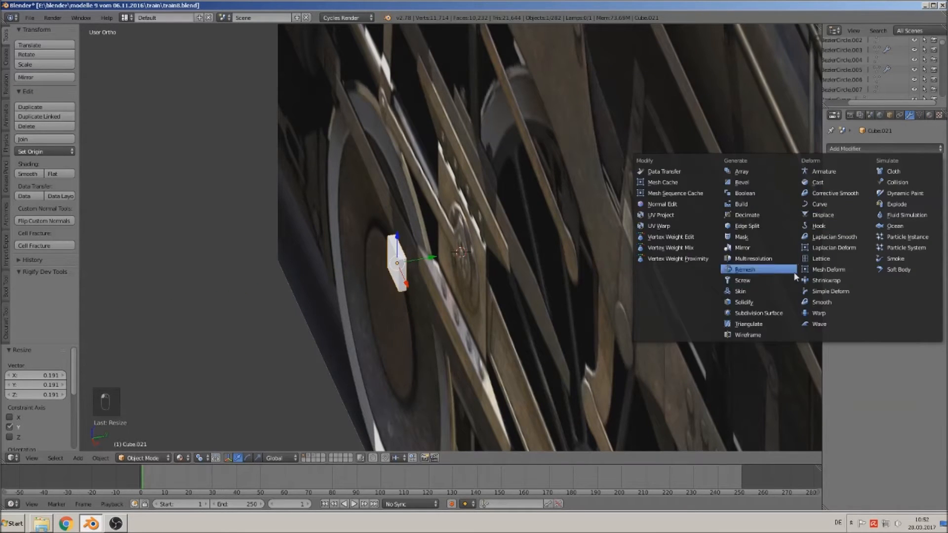
click(756, 313)
middle_drag(513, 340, 610, 285)
scroll(609, 285, up, 1)
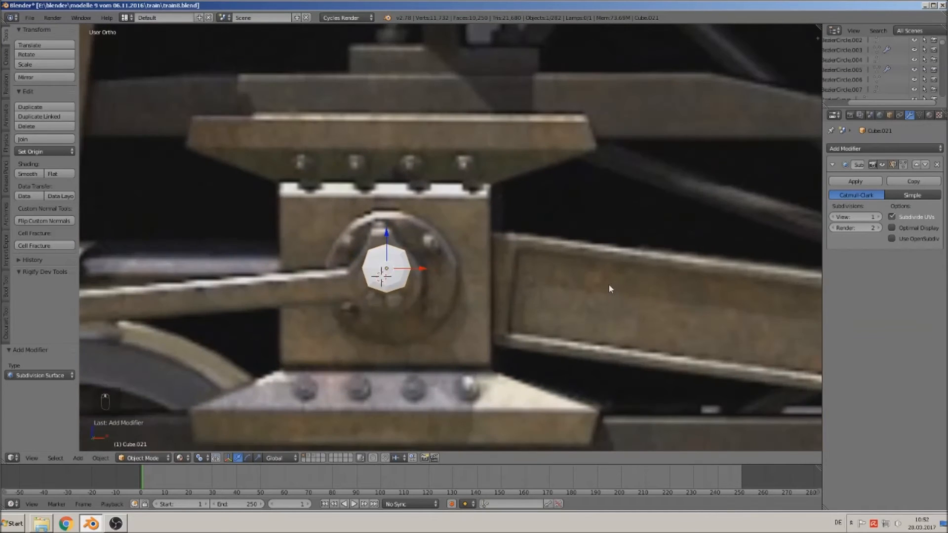
key(KP_1)
click(878, 217)
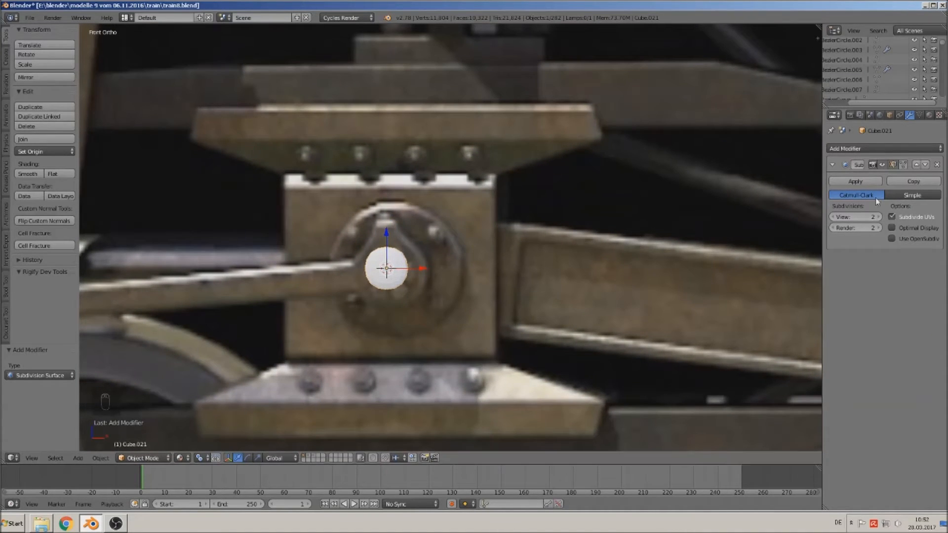
Scale the rounded piece by 1.428 and lower it about 0.004 along Z over the photographed bolt cover
scroll(402, 296, up, 2)
key(s)
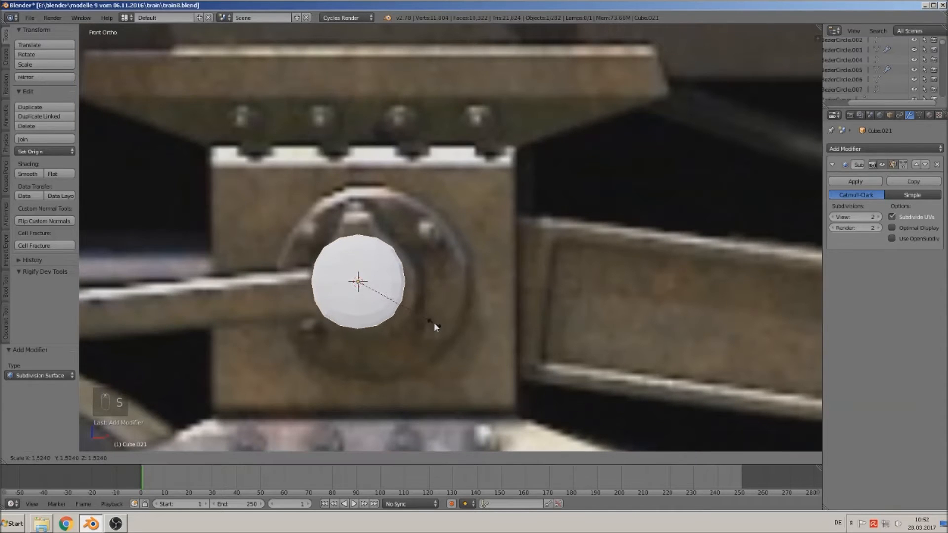
click(428, 321)
key(g)
key(z)
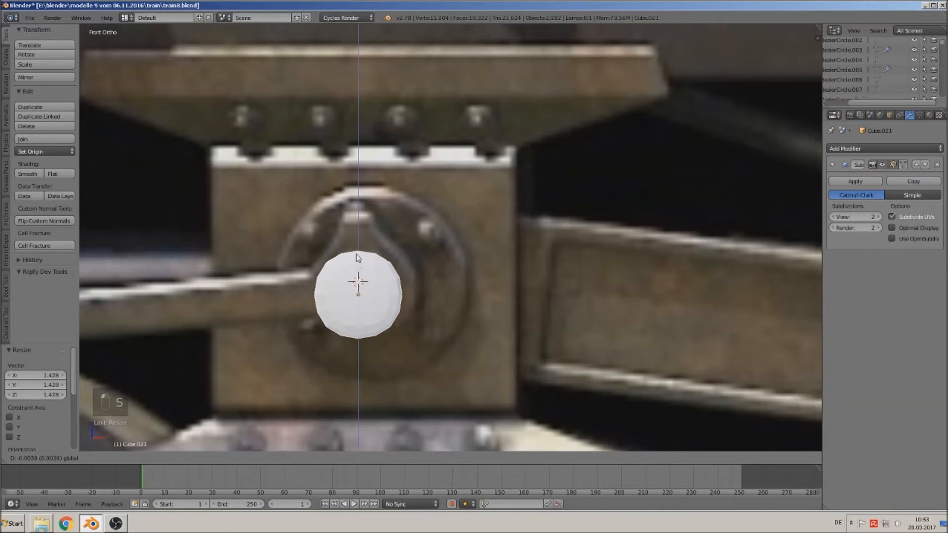
click(360, 259)
Cut two vertical edge loops through the piece's mesh, leaving them evenly spaced
key(Tab)
middle_drag(394, 297, 353, 298)
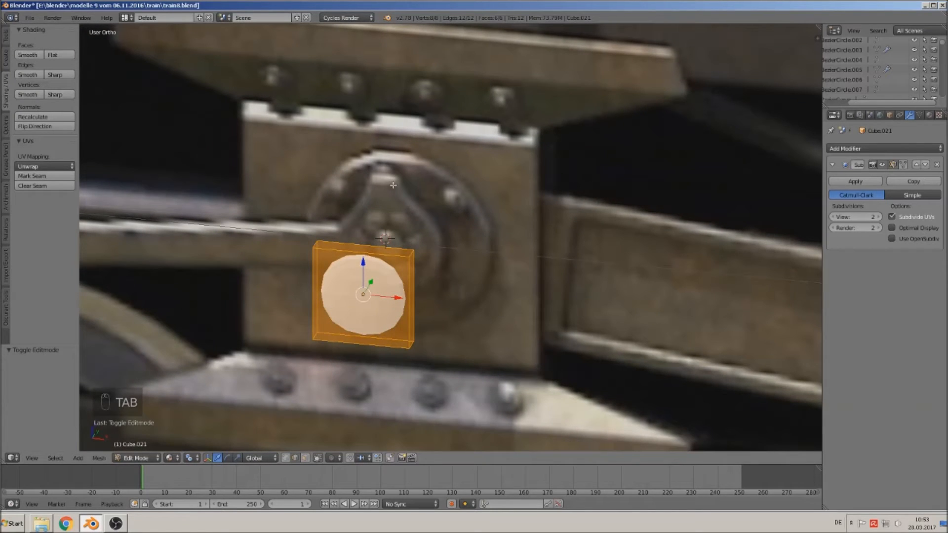
key(ctrl+r)
scroll(355, 253, up, 1)
click(355, 253)
right_click(426, 320)
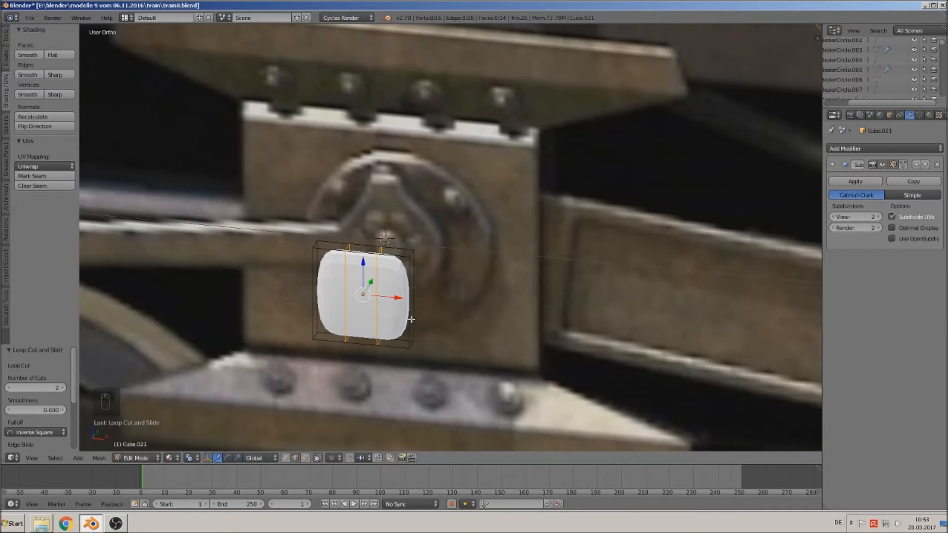
Spread the two vertical edge loops farther apart along X, toward the sides of the piece
key(s)
right_click(428, 323)
key(s)
right_click(467, 333)
alt+right_click(375, 267)
drag(412, 299, 372, 298)
alt+right_click(354, 289)
Extrude the middle top face 0.012 upward along Z and narrow it by scaling 0.586 along X
click(305, 458)
right_click(372, 250)
key(e)
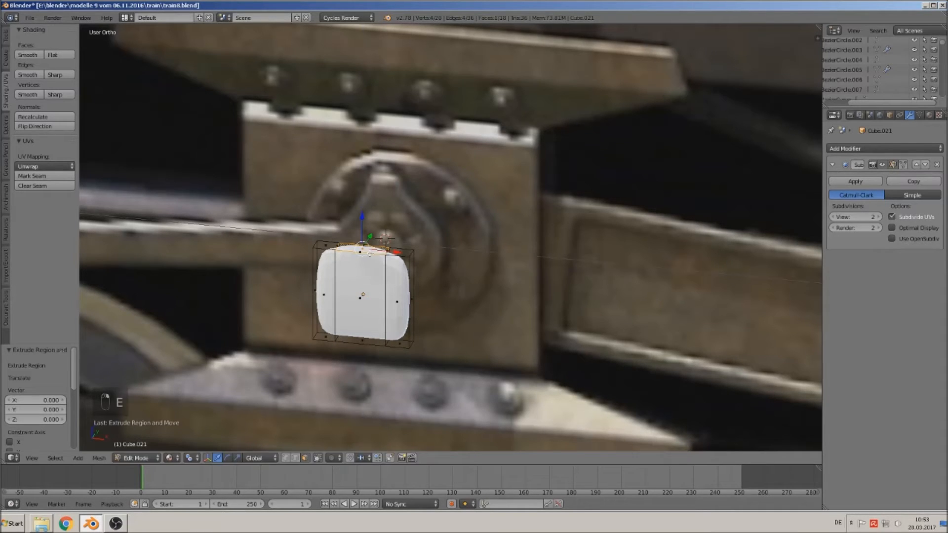
click(362, 189)
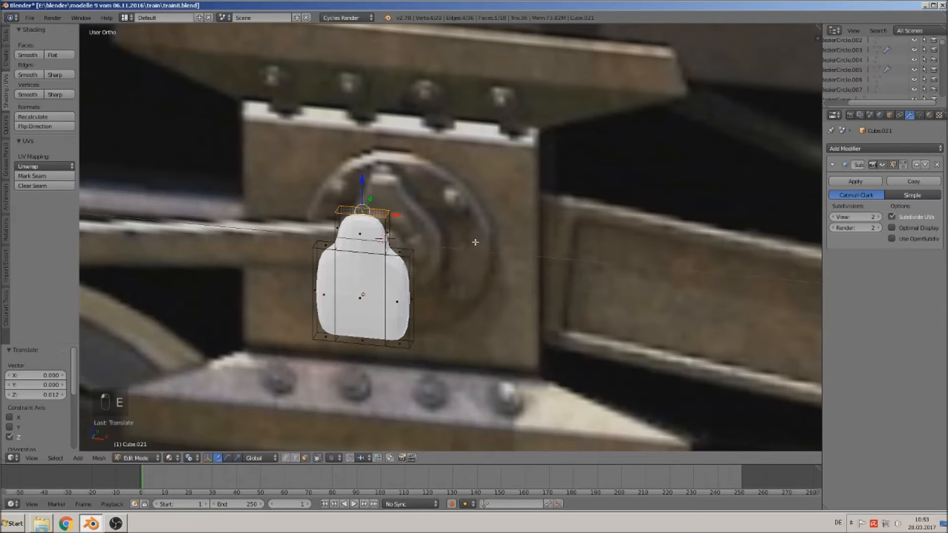
key(s)
key(x)
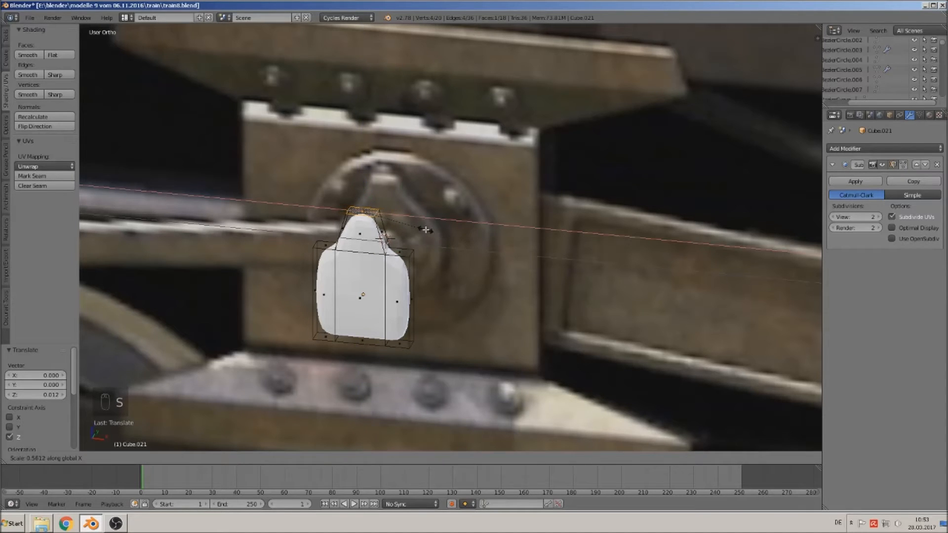
click(428, 229)
Add one edge loop around the extruded neck, just below its top end
scroll(415, 242, up, 4)
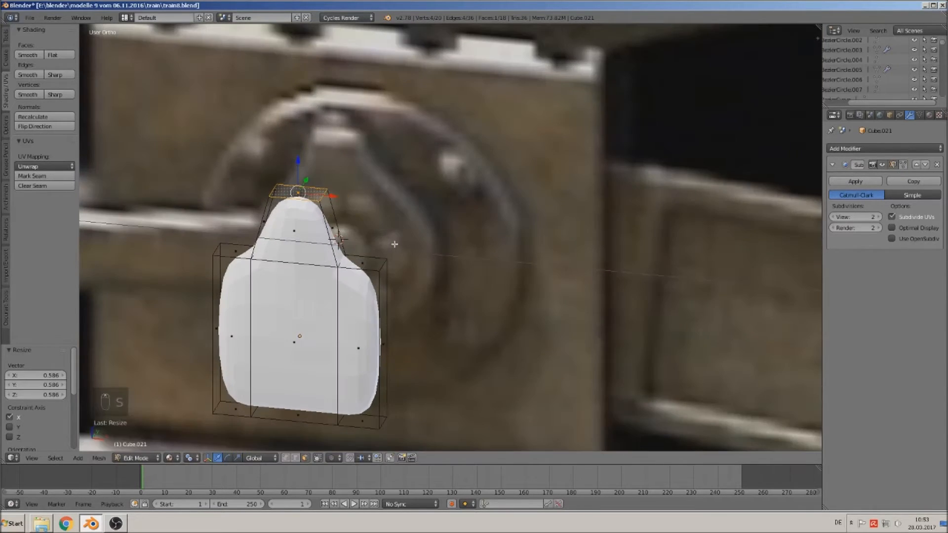
key(ctrl+r)
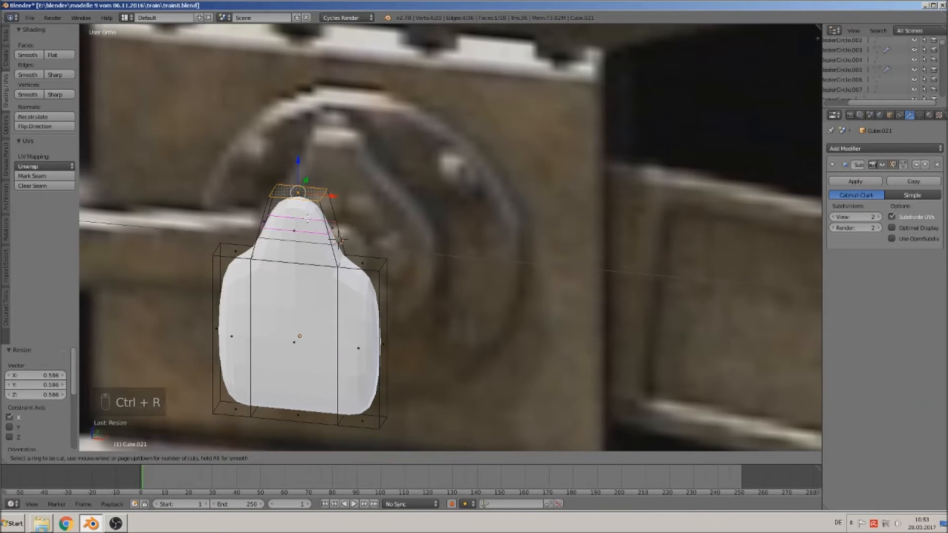
click(306, 193)
Add two edge loops through the piece's thickness, one close to the front face and one close to the back
middle_drag(328, 220, 243, 229)
key(ctrl+r)
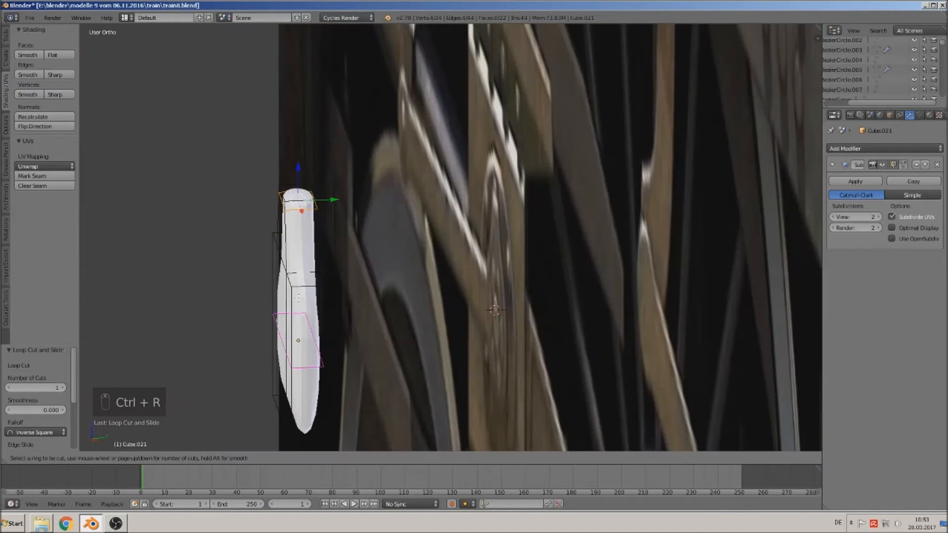
click(299, 278)
click(286, 276)
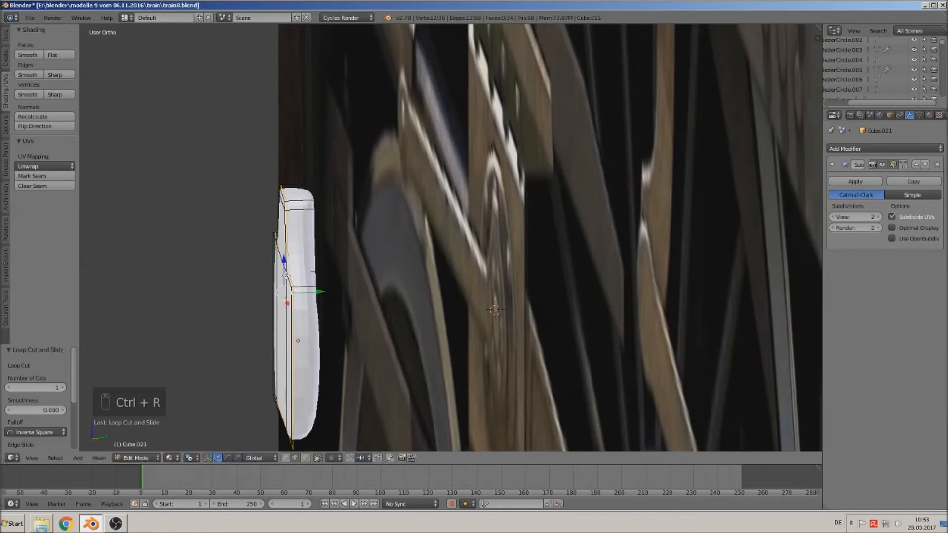
key(ctrl+r)
click(308, 282)
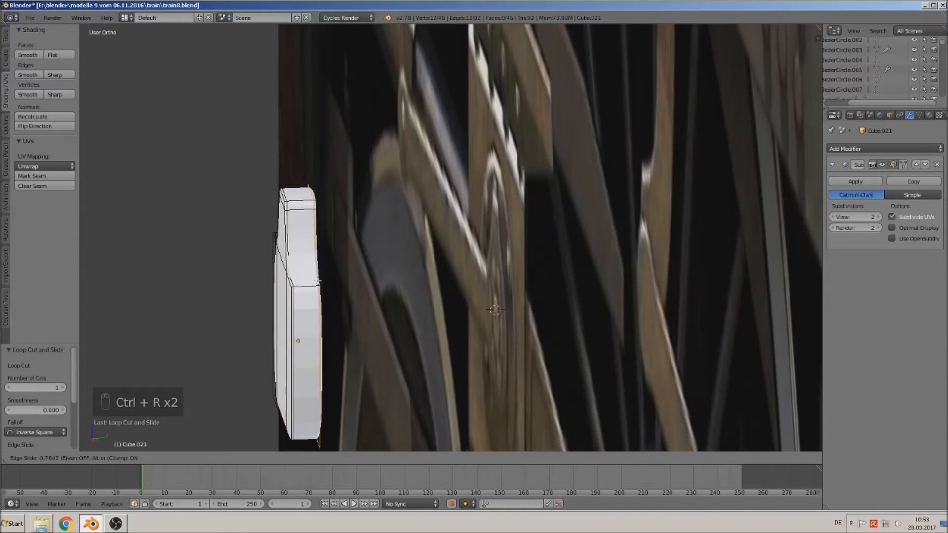
click(313, 284)
Shift the whole piece along X beside the photographed bolt cover so the reference is uncovered
middle_drag(313, 285, 405, 272)
key(KP_1)
scroll(386, 286, down, 2)
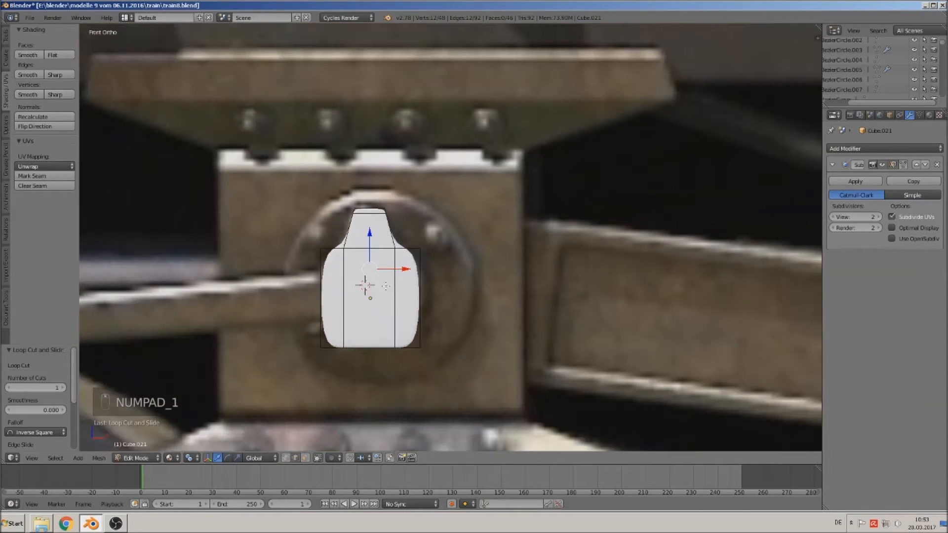
drag(415, 269, 549, 307)
key(ctrl+z)
key(Tab)
key(Tab)
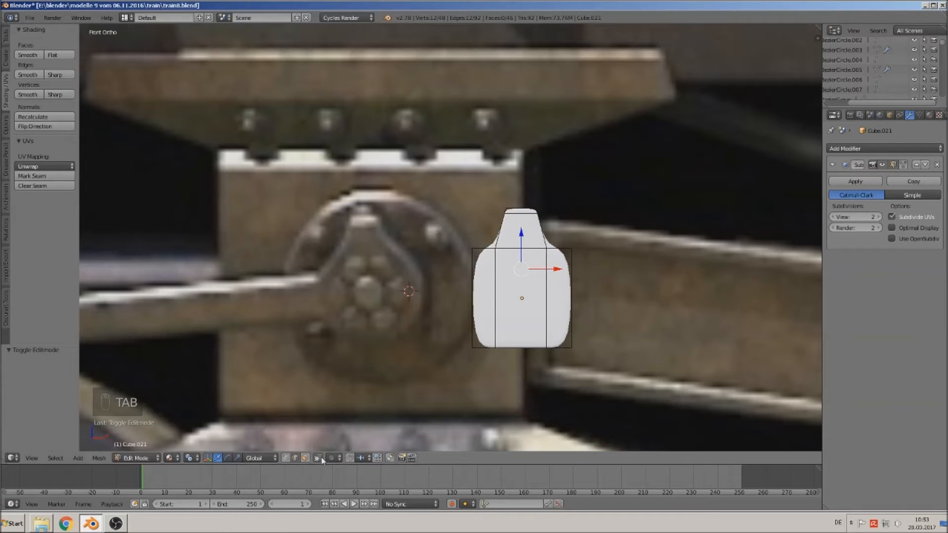
Select the faces on the right side of the piece and move them -0.002 along X
click(305, 458)
key(b)
drag(592, 388, 525, 194)
key(g)
key(x)
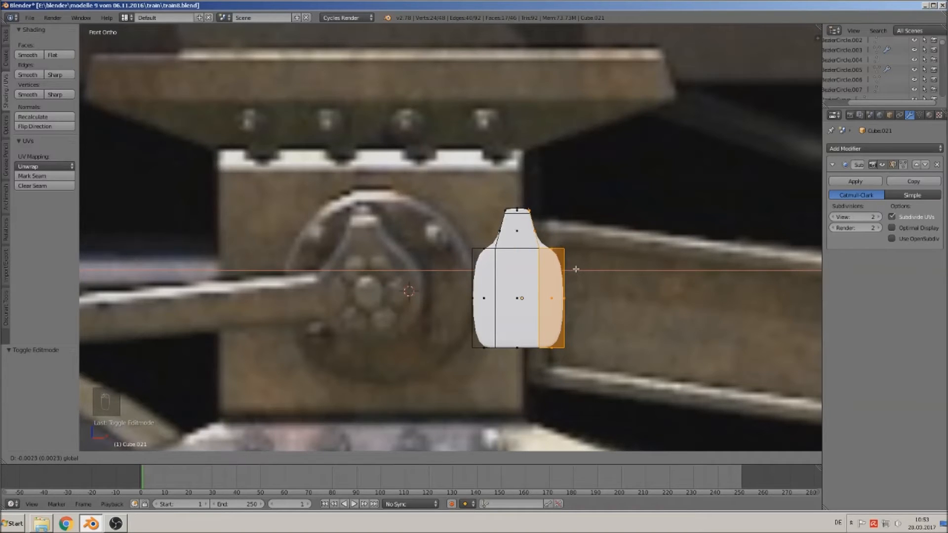
click(576, 269)
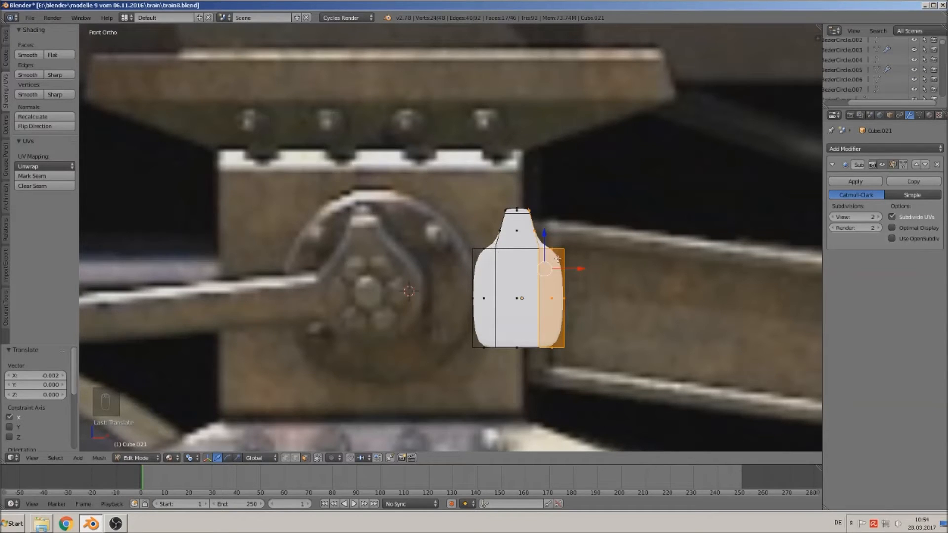
Cut a horizontal edge loop through the middle of the body and scale it 1.321 along X
key(a)
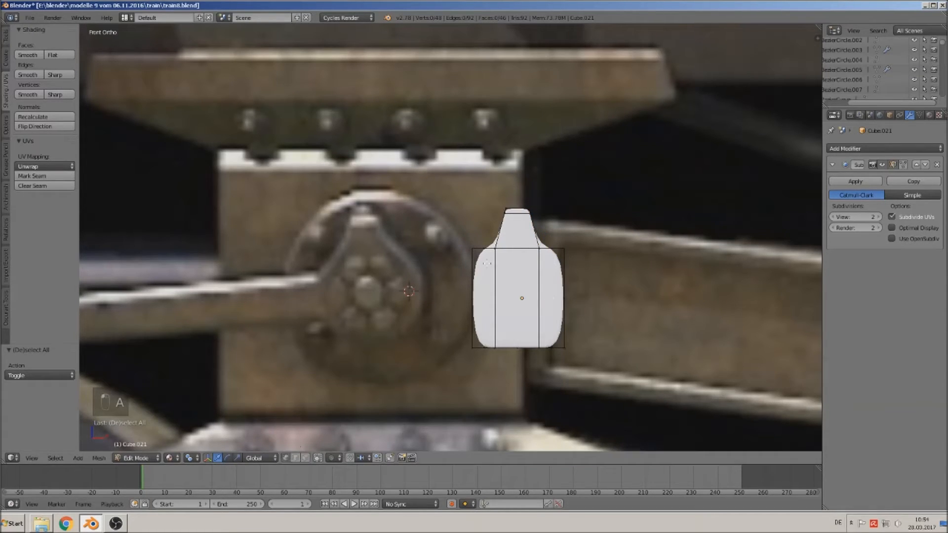
key(ctrl+r)
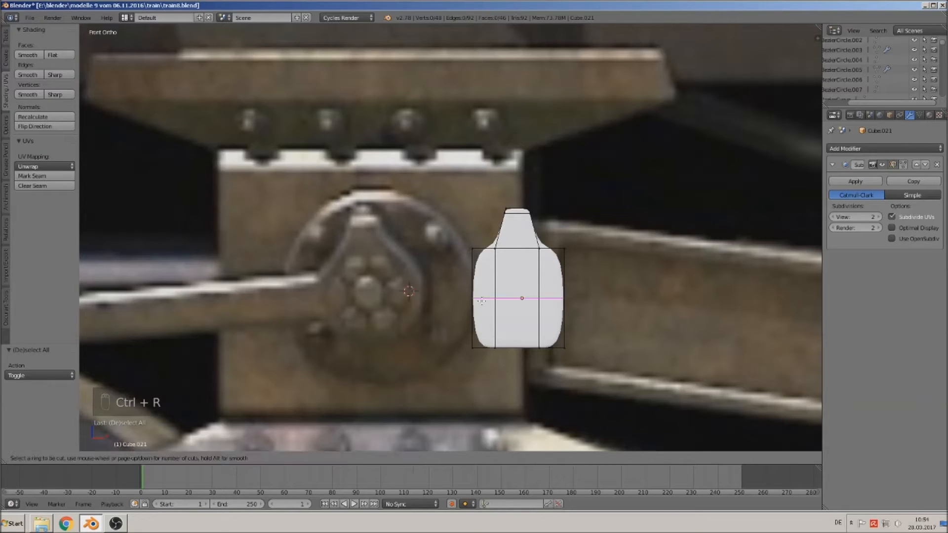
click(482, 301)
key(s)
key(x)
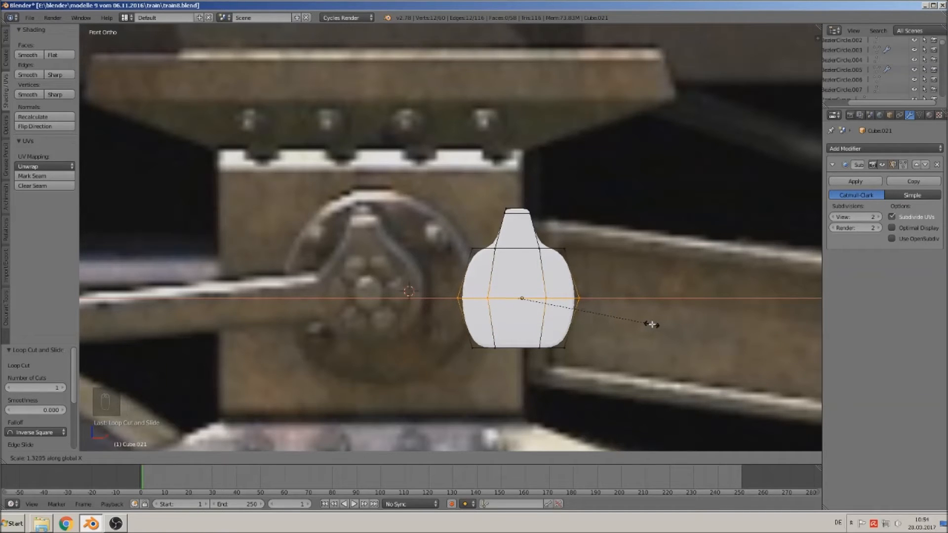
click(652, 325)
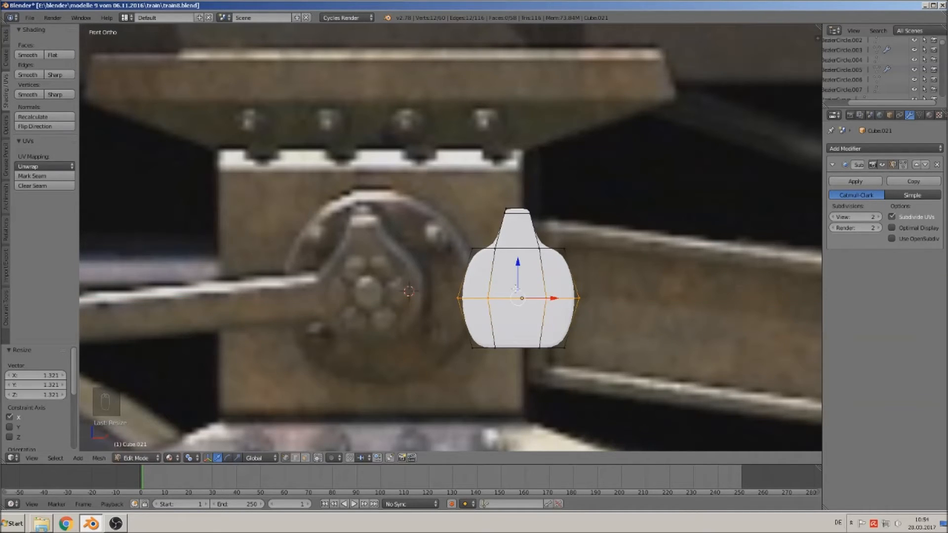
Cut a vertical edge loop through the centre of the piece
key(ctrl+r)
click(517, 297)
click(518, 302)
Move the bottom centre vertices -0.005 along Z using Connected proportional editing with a size of about 0.02
key(a)
key(c)
click(519, 355)
right_click(519, 354)
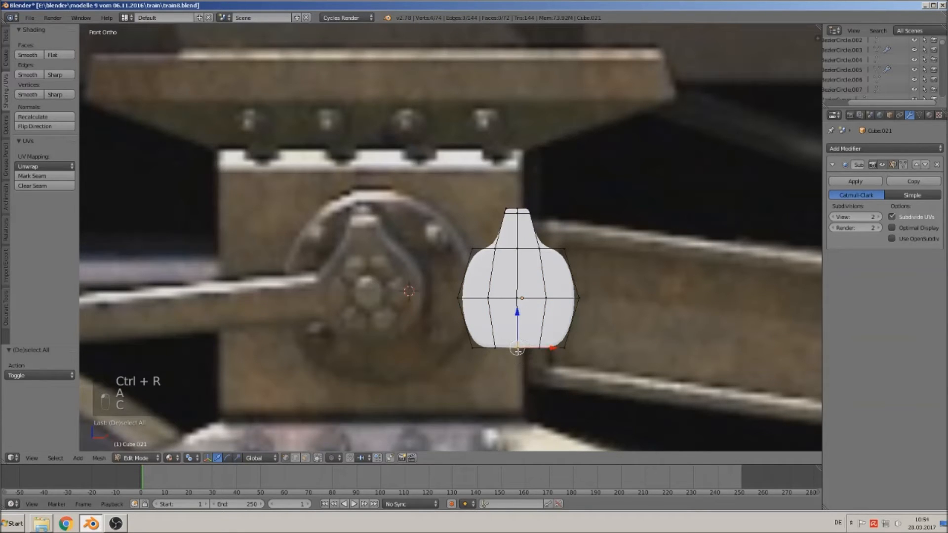
click(330, 457)
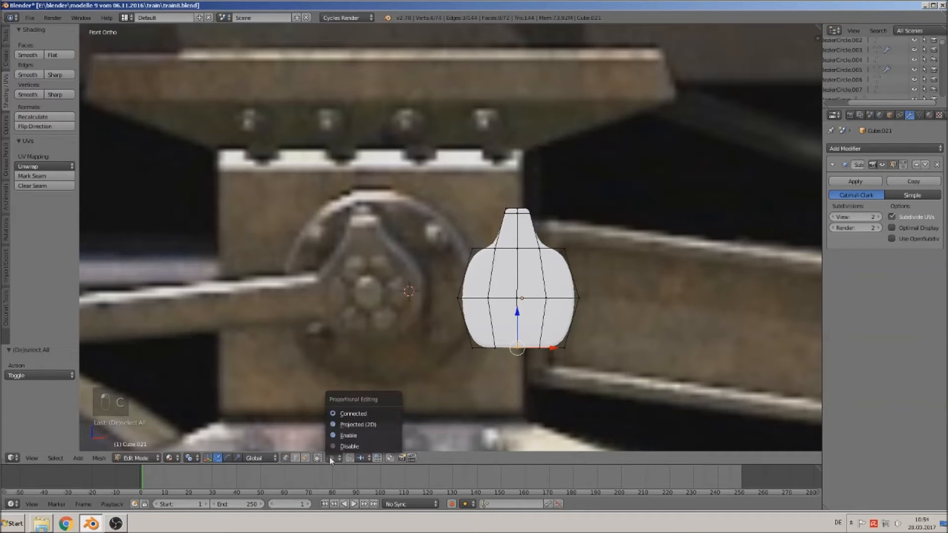
click(361, 413)
key(g)
middle_click(522, 368)
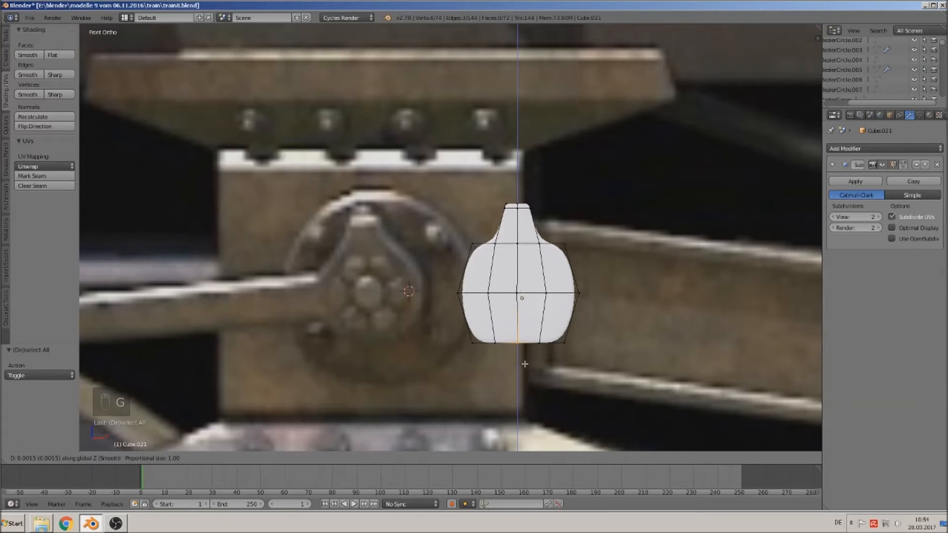
scroll(525, 364, up, 20)
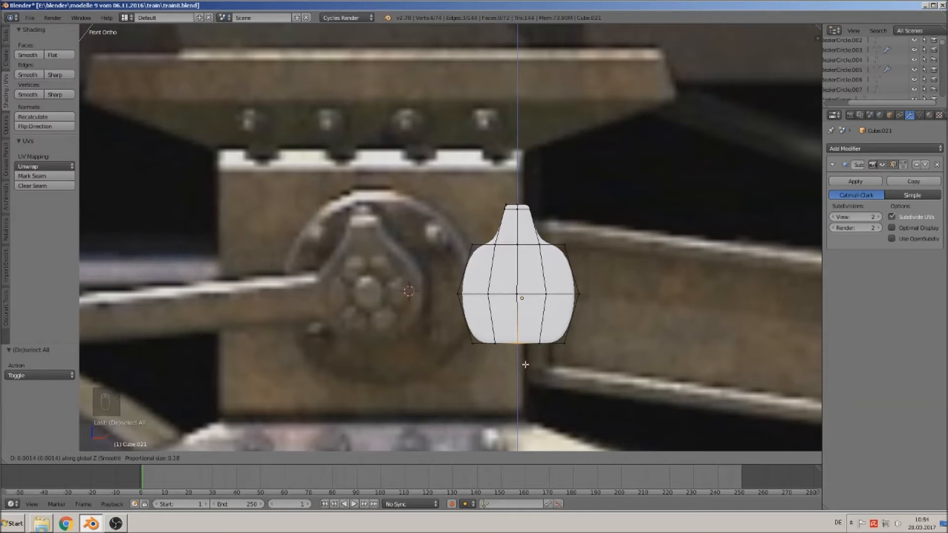
scroll(525, 364, up, 11)
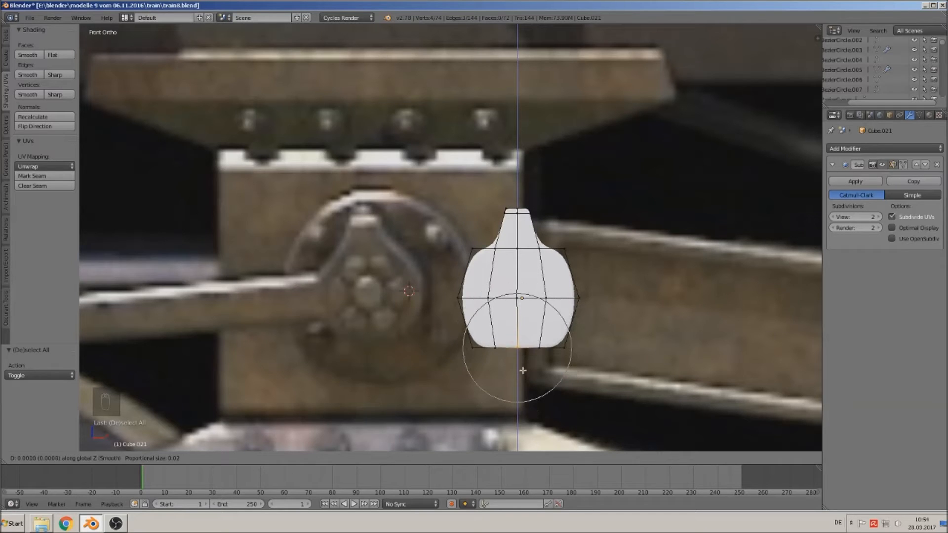
scroll(521, 379, up, 1)
scroll(521, 380, up, 1)
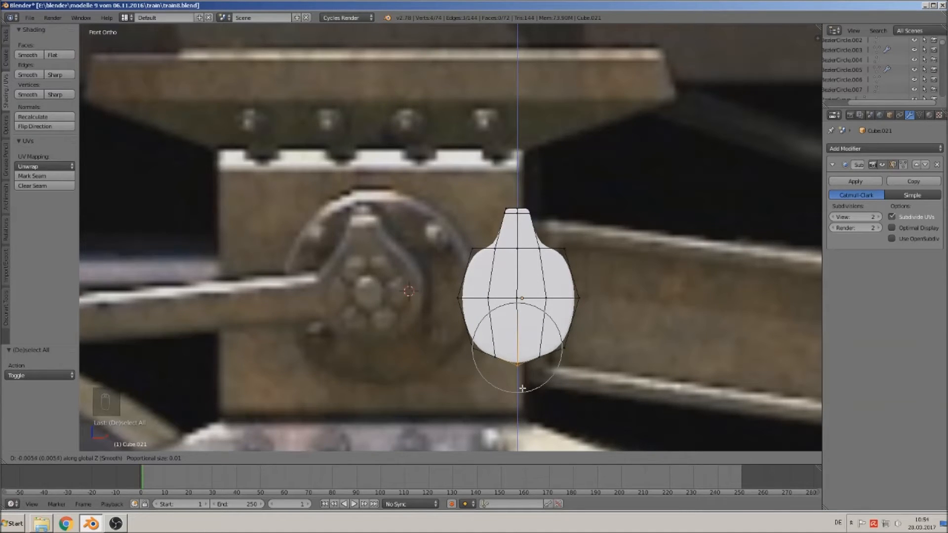
scroll(523, 398, up, 2)
scroll(519, 393, down, 6)
scroll(518, 393, up, 5)
scroll(517, 393, down, 4)
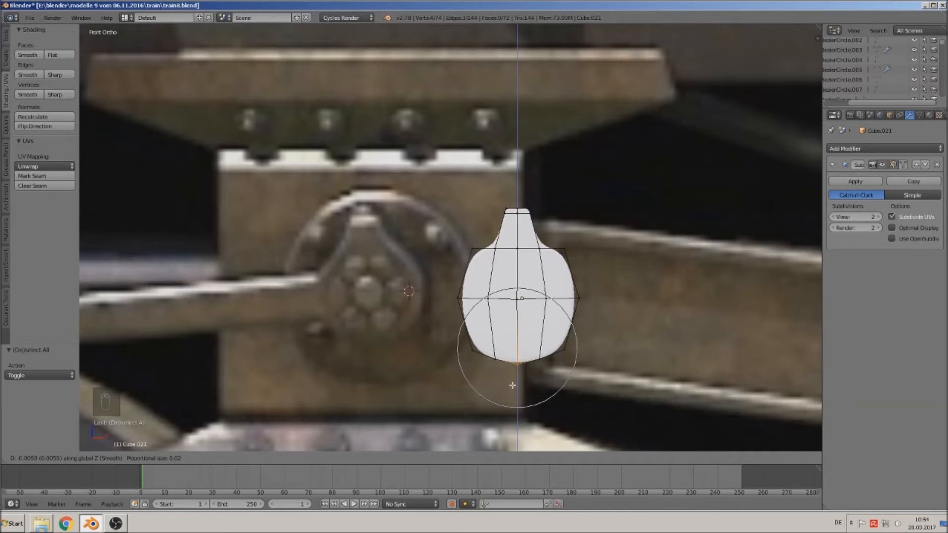
click(512, 385)
Select the shoulder vertices on both sides of the neck base and move them about -0.003 along Z with proportional editing
right_click(473, 248)
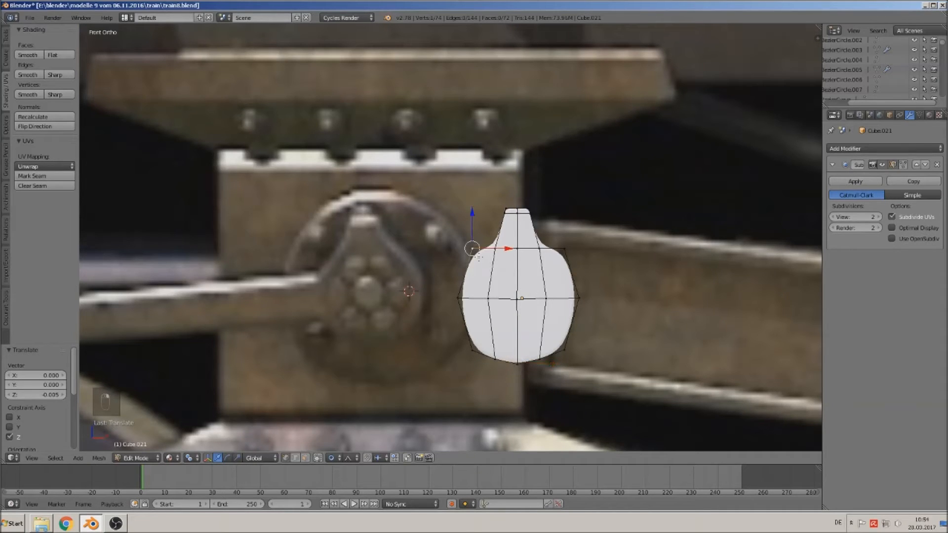
key(a)
key(c)
click(472, 248)
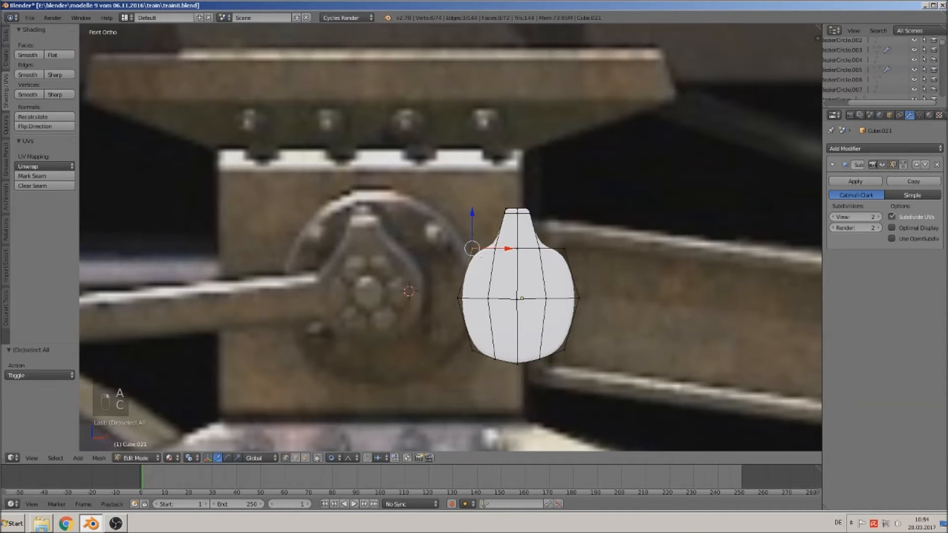
click(571, 248)
key(c)
click(572, 244)
right_click(572, 244)
key(g)
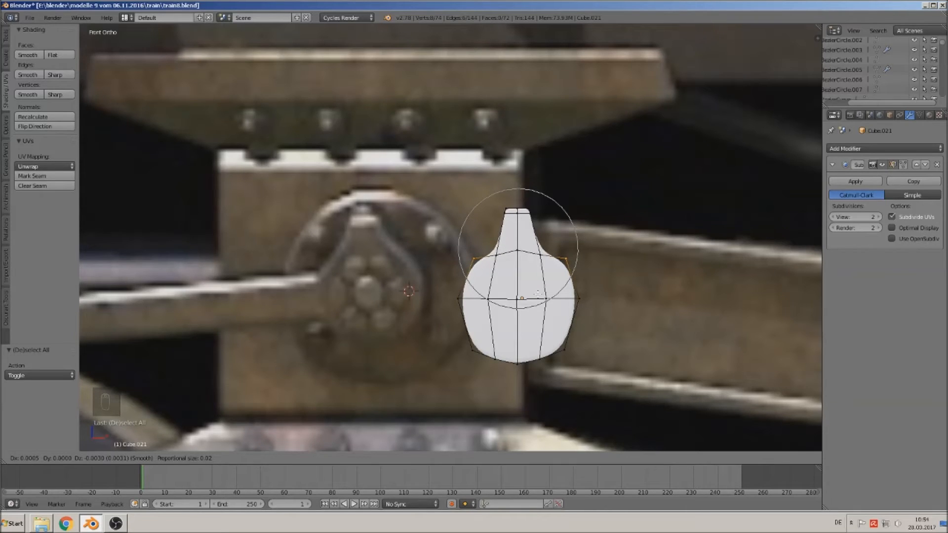
click(537, 294)
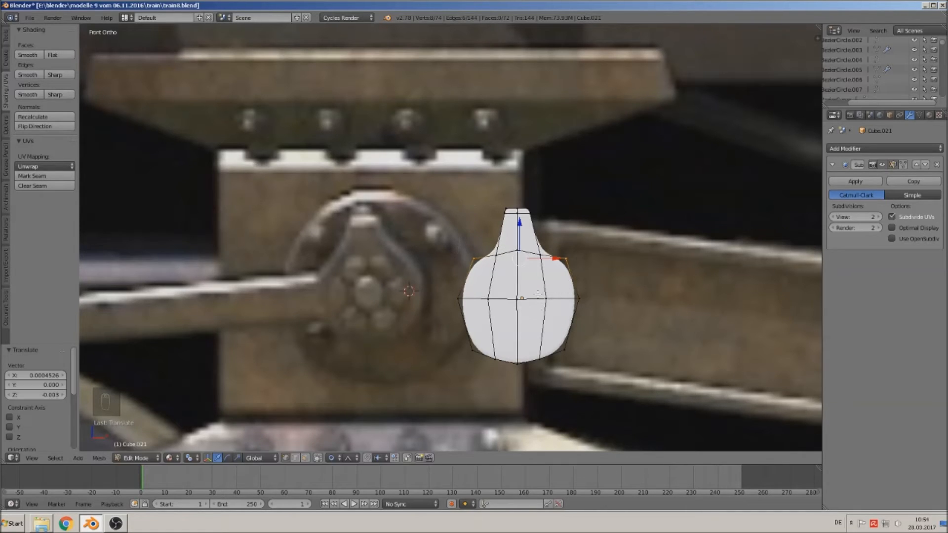
Select the horizontal edge loop around the middle of the body and lower it slightly along Z with proportional editing
alt+right_click(522, 301)
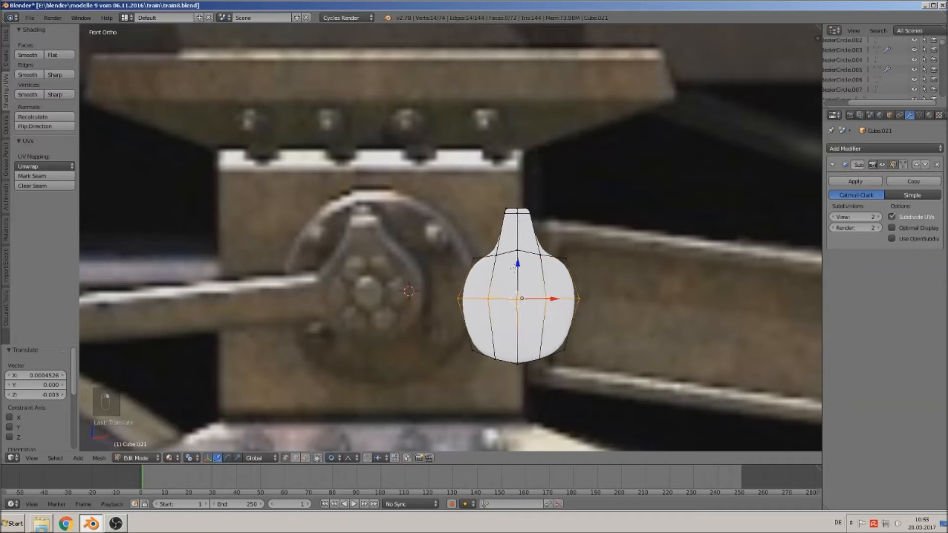
key(g)
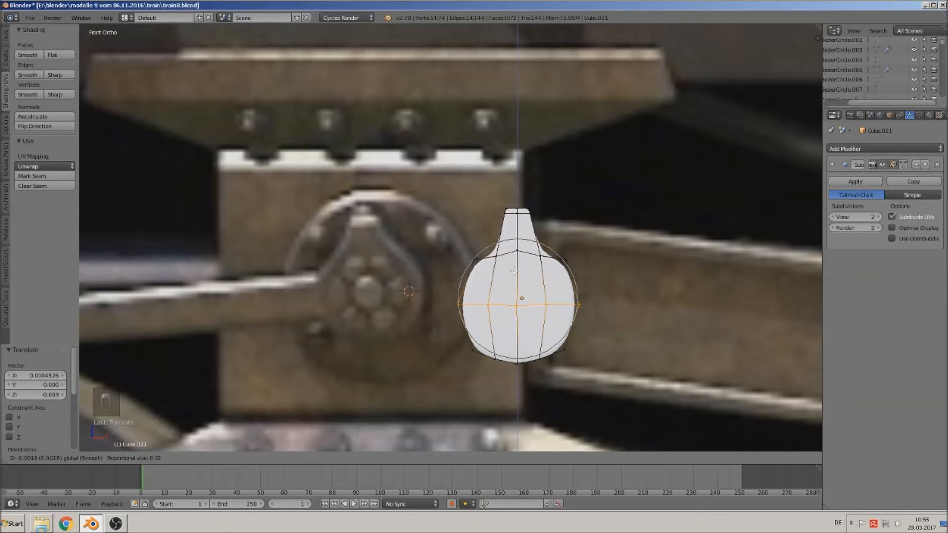
click(515, 271)
scroll(616, 382, up, 1)
key(Tab)
key(Tab)
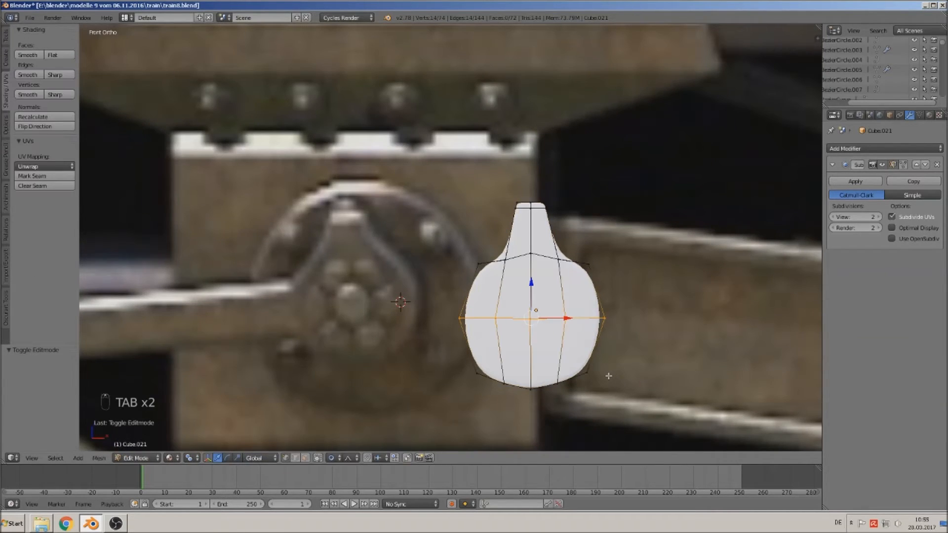
Select the lower corner vertices on both sides of the body and raise them about 0.002 along Z
key(a)
key(a)
key(a)
shift+middle_drag(615, 361, 525, 329)
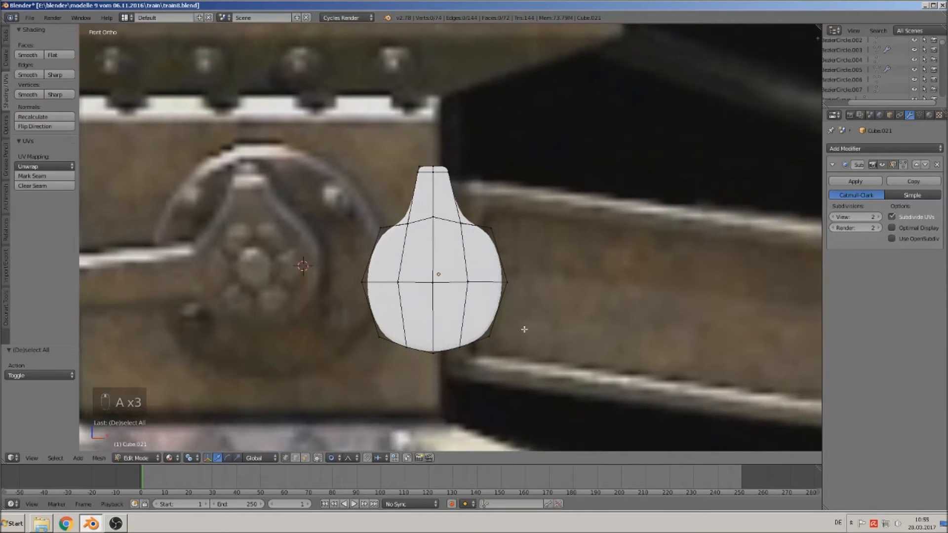
key(c)
click(373, 338)
click(489, 338)
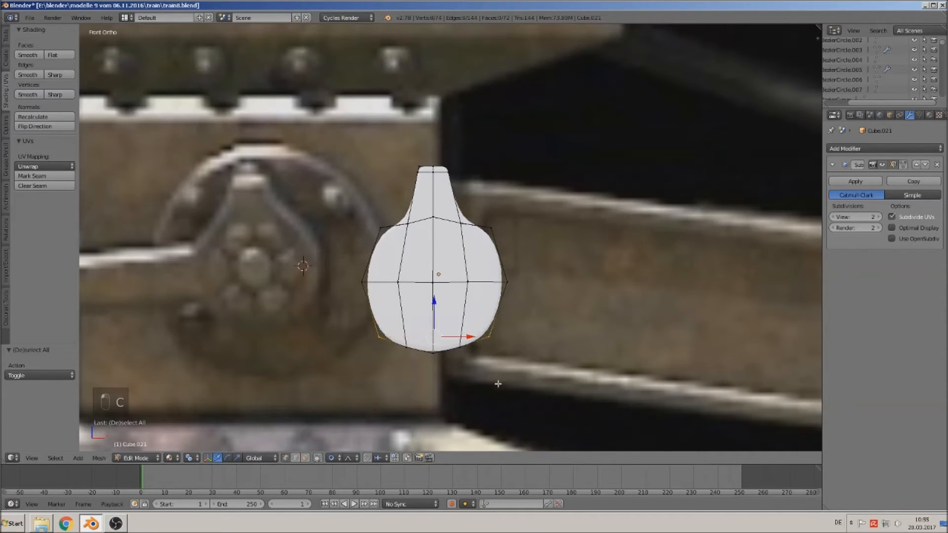
key(g)
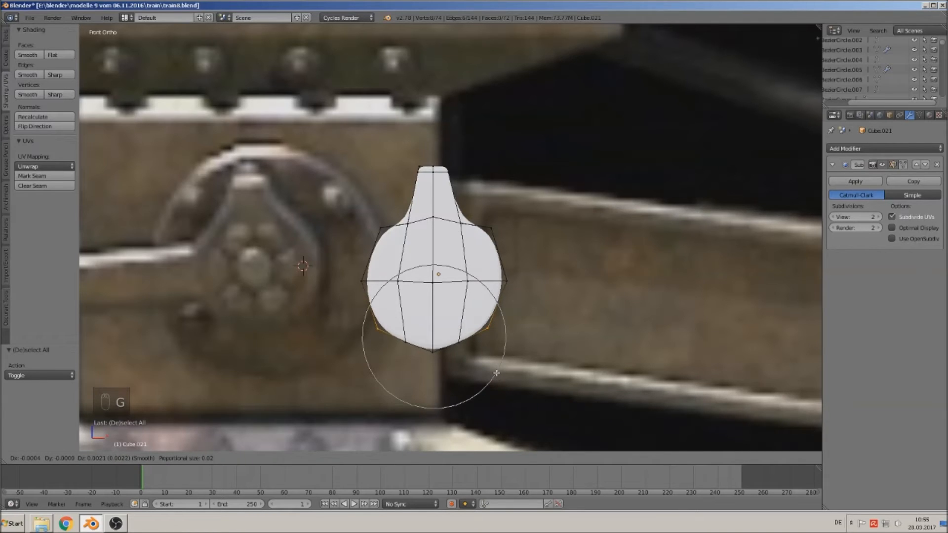
click(493, 368)
key(Tab)
key(Tab)
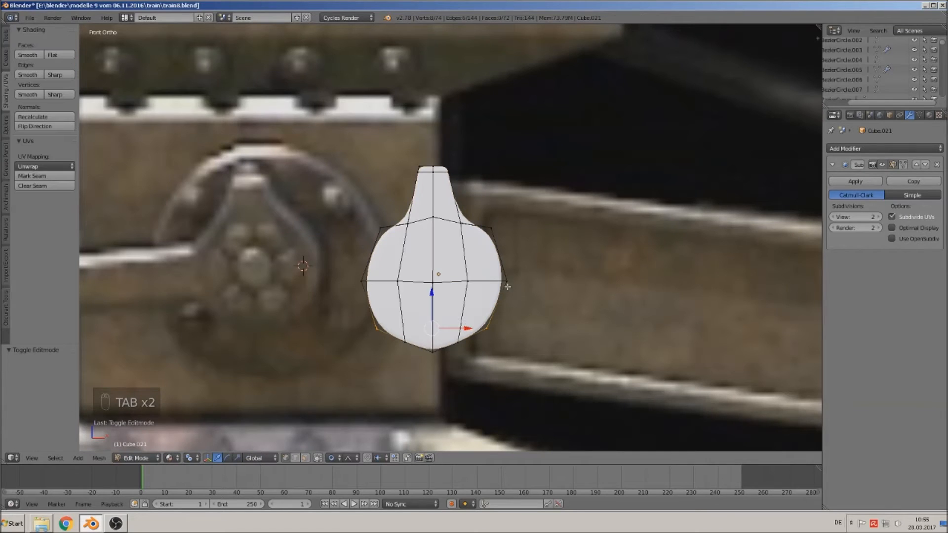
key(g)
click(471, 342)
key(Tab)
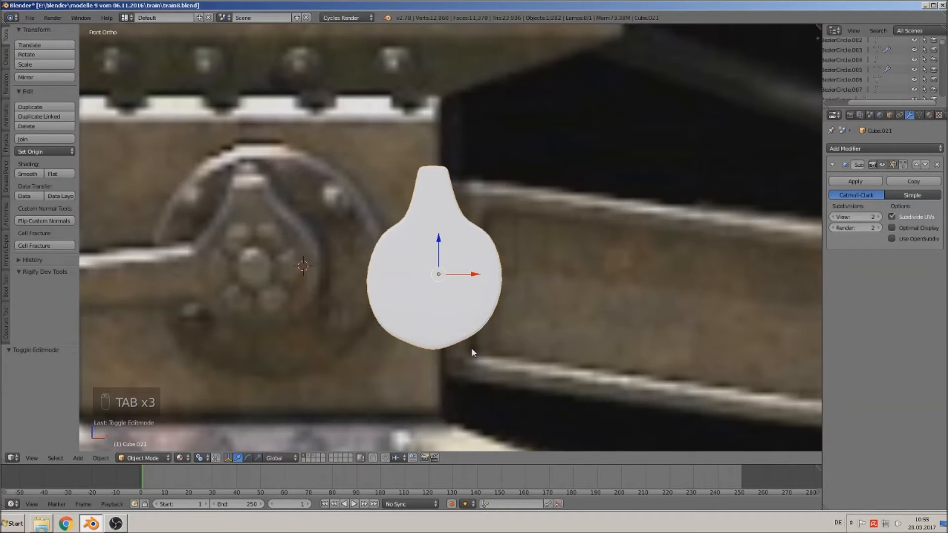
Select the bottom centre vertices of the body and raise them slightly along Z
key(Tab)
key(a)
key(a)
key(a)
key(a)
key(a)
key(c)
click(434, 354)
right_click(434, 359)
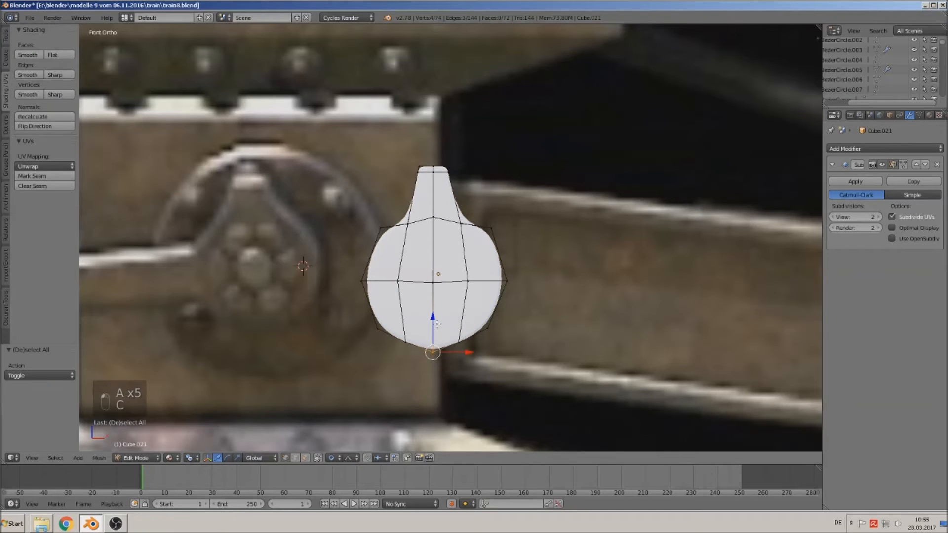
drag(433, 322, 433, 320)
key(Tab)
key(Tab)
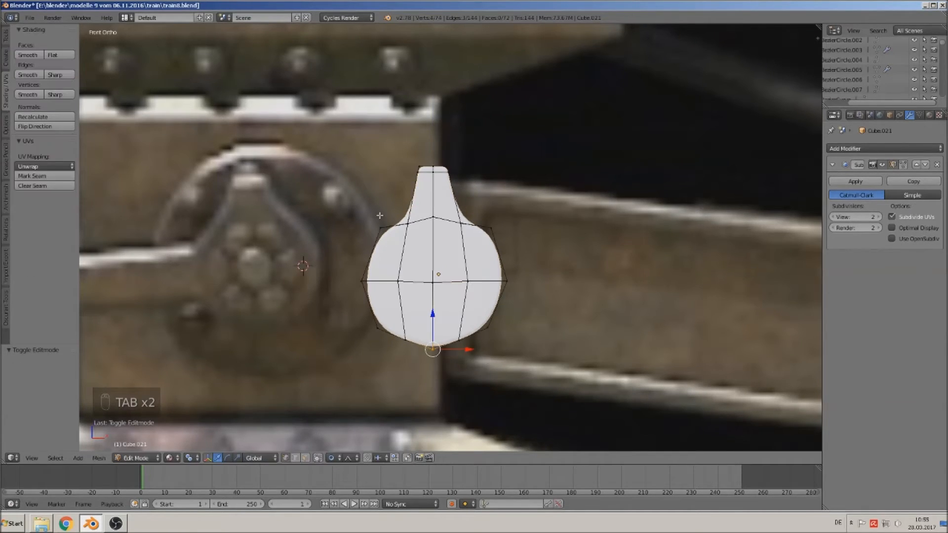
Adjust the heights of the two shoulder vertex groups individually, lowering the left one and slightly raising the right one along Z
key(a)
key(a)
key(a)
key(a)
key(a)
key(c)
key(a)
key(a)
key(a)
key(c)
click(381, 227)
right_click(381, 226)
drag(382, 204, 384, 211)
key(a)
right_click(490, 229)
drag(498, 200, 496, 198)
key(Tab)
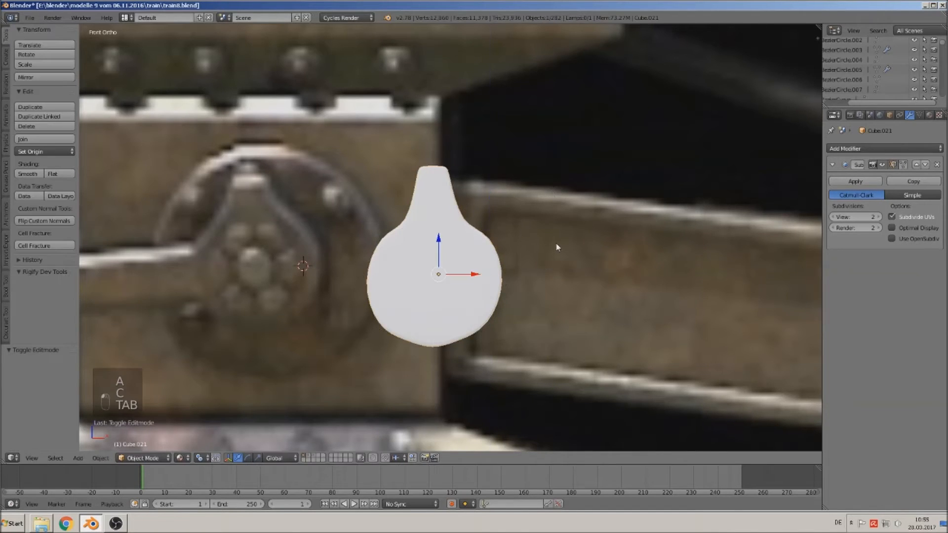
Select all vertices on the right half of the cover beyond the centre line and delete them
scroll(498, 309, down, 3)
scroll(477, 310, up, 2)
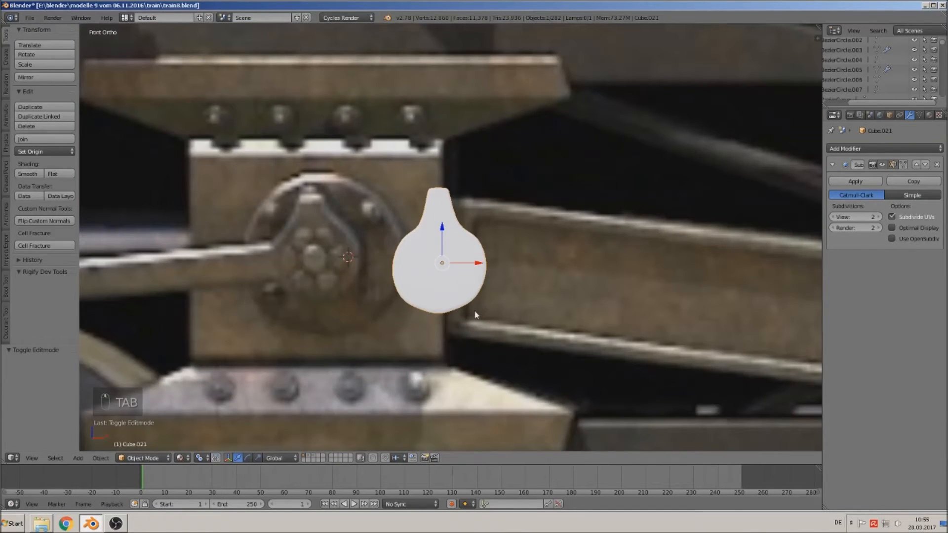
key(Tab)
key(a)
key(a)
key(a)
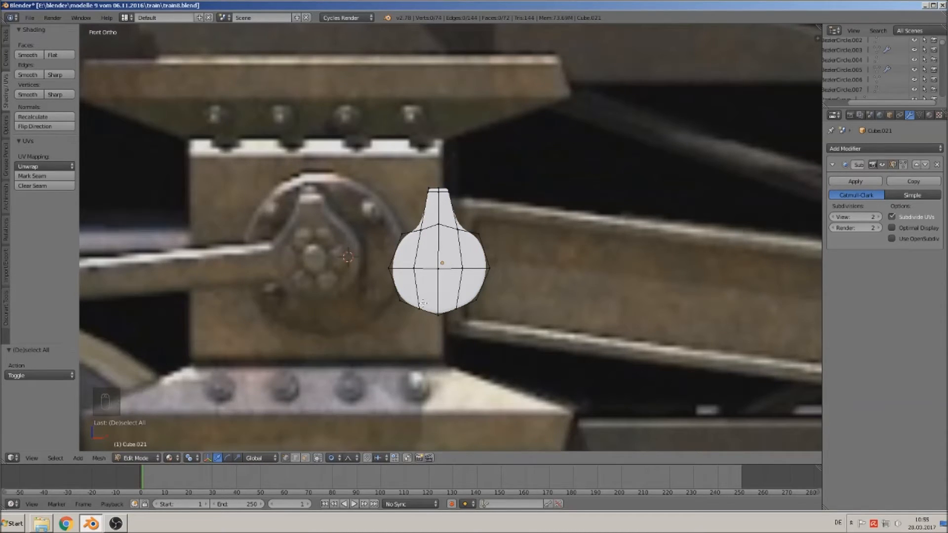
key(c)
mouse_move(455, 186)
mouse_down()
mouse_move(494, 275)
mouse_move(469, 311)
mouse_up()
right_click(493, 275)
key(c)
right_click(470, 312)
key(x)
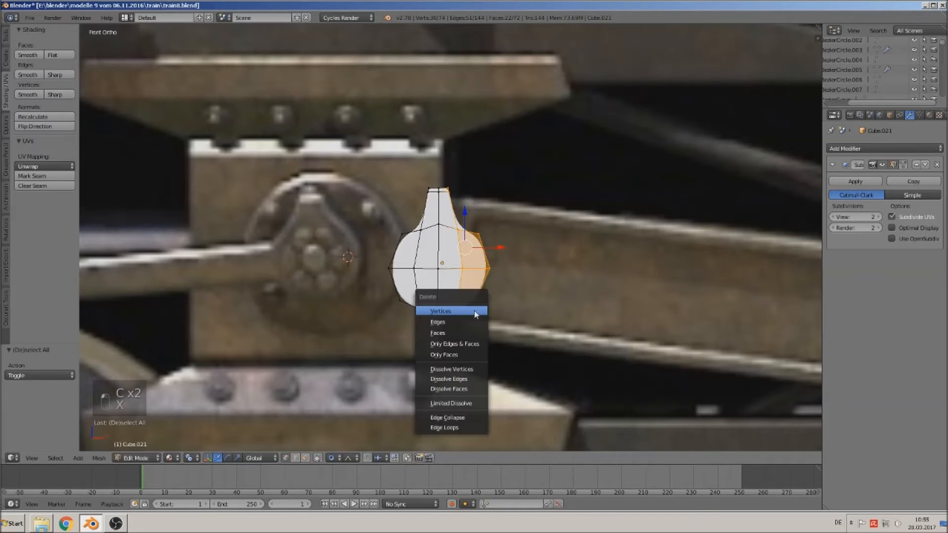
click(474, 310)
key(Tab)
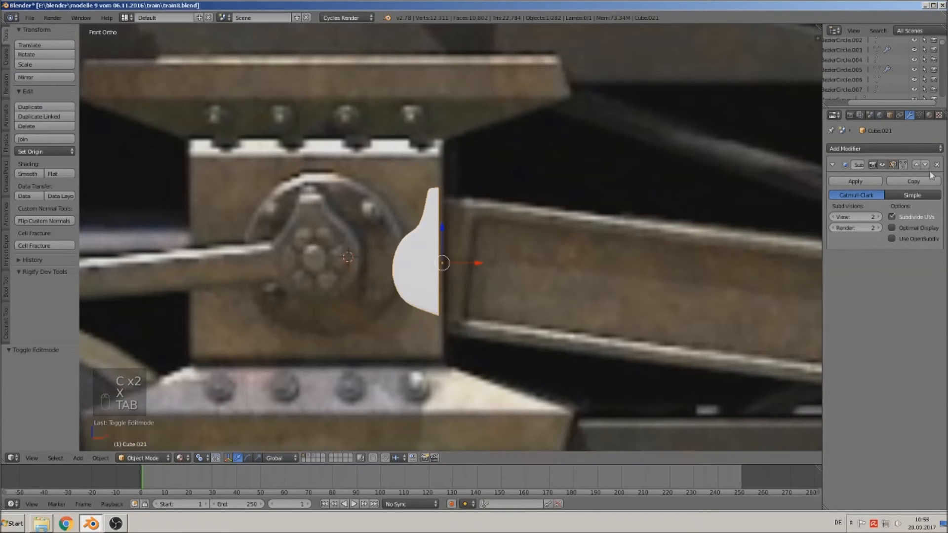
Add a Mirror modifier on X with Clipping and move the half mesh along X until it meets the mirror plane
click(875, 150)
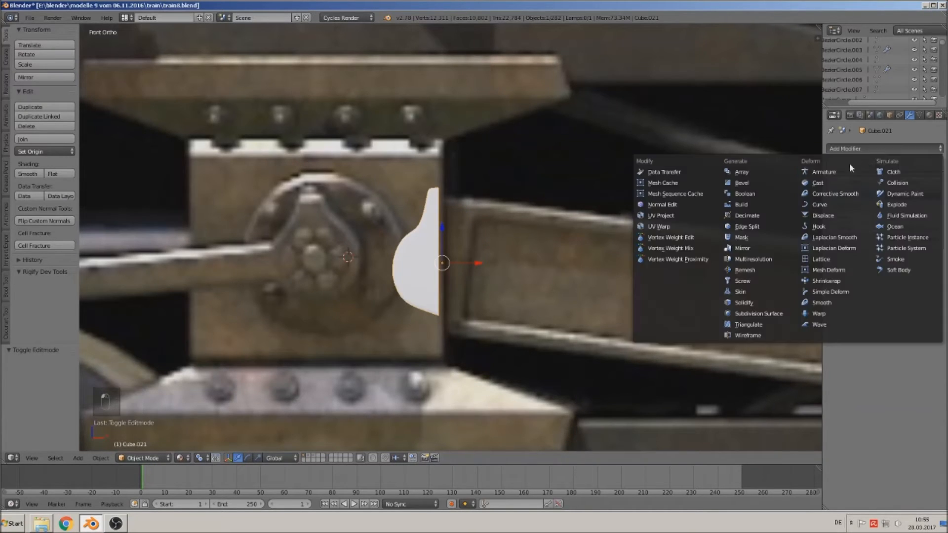
click(768, 247)
key(Tab)
key(a)
key(a)
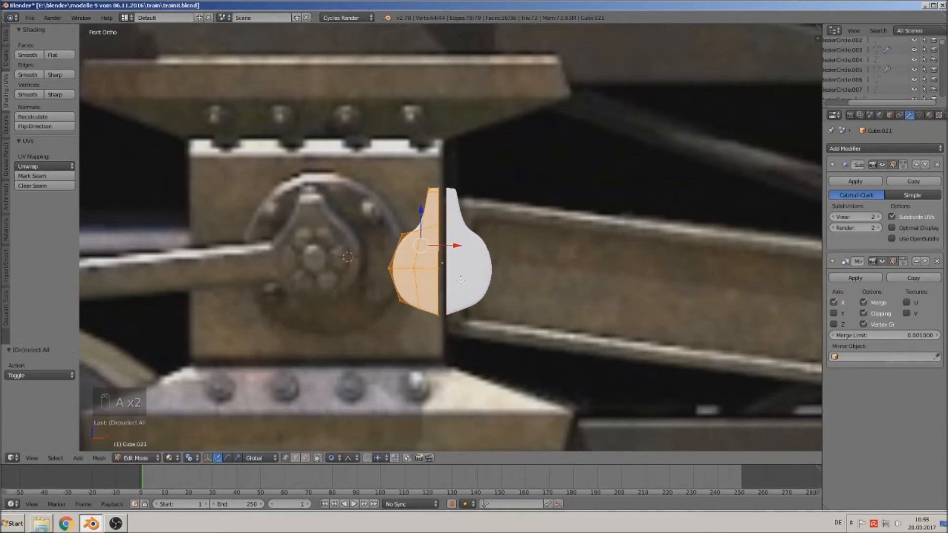
drag(456, 246, 470, 295)
key(Tab)
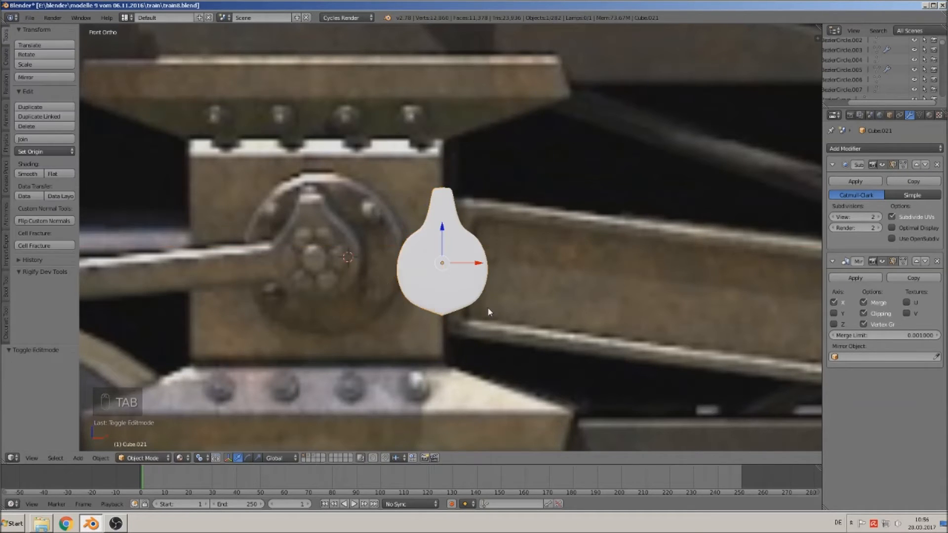
Disable proportional editing and move the bottom centre vertices 0.002 along Z to round off the pointed underside
scroll(482, 313, up, 3)
key(Tab)
scroll(439, 391, up, 2)
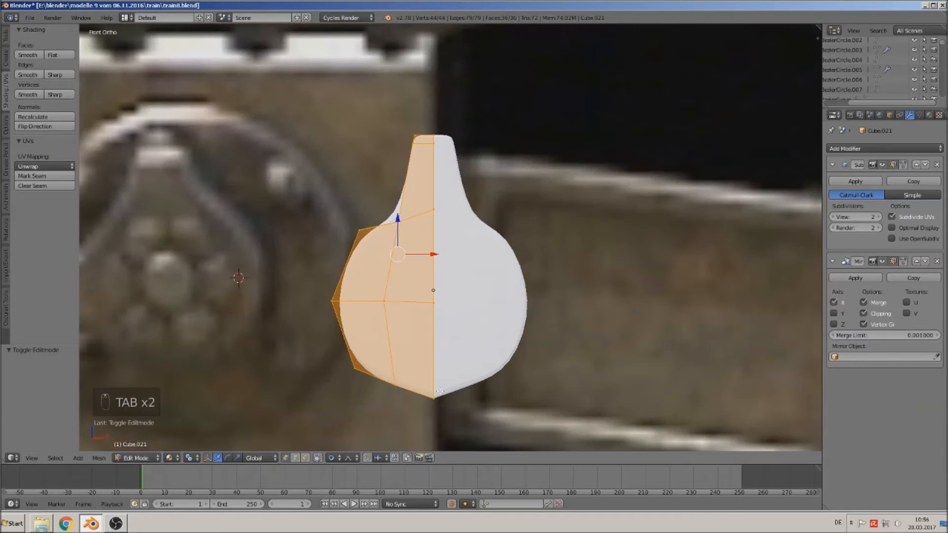
click(332, 457)
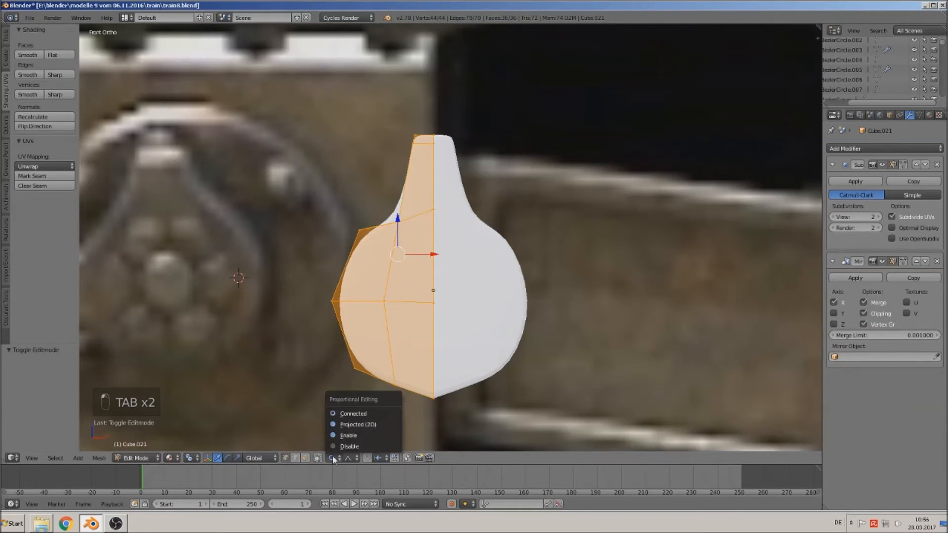
click(346, 446)
key(a)
key(c)
click(435, 402)
right_click(435, 402)
drag(434, 369, 435, 359)
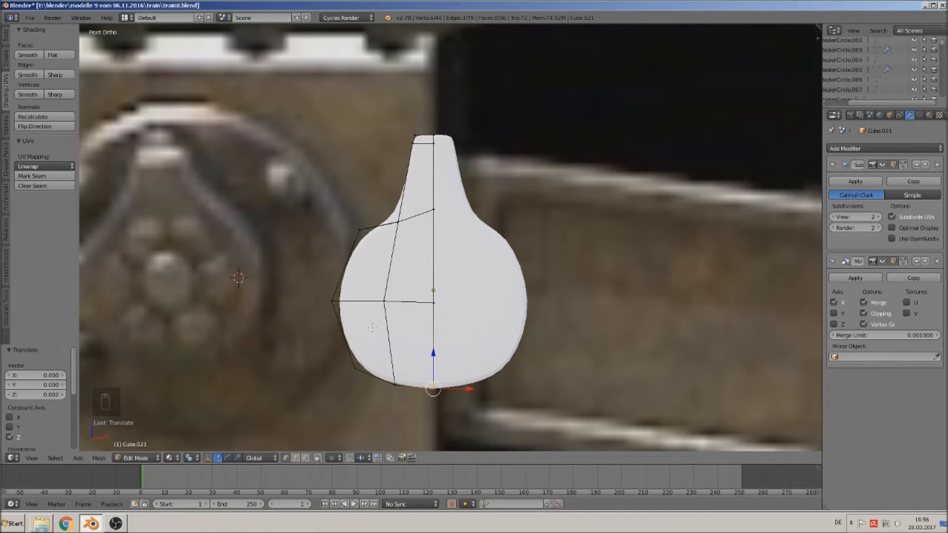
Select the lower-left corner vertices of the body and raise them about 0.0014 along Z
key(a)
key(c)
click(355, 368)
right_click(354, 369)
drag(355, 341, 356, 339)
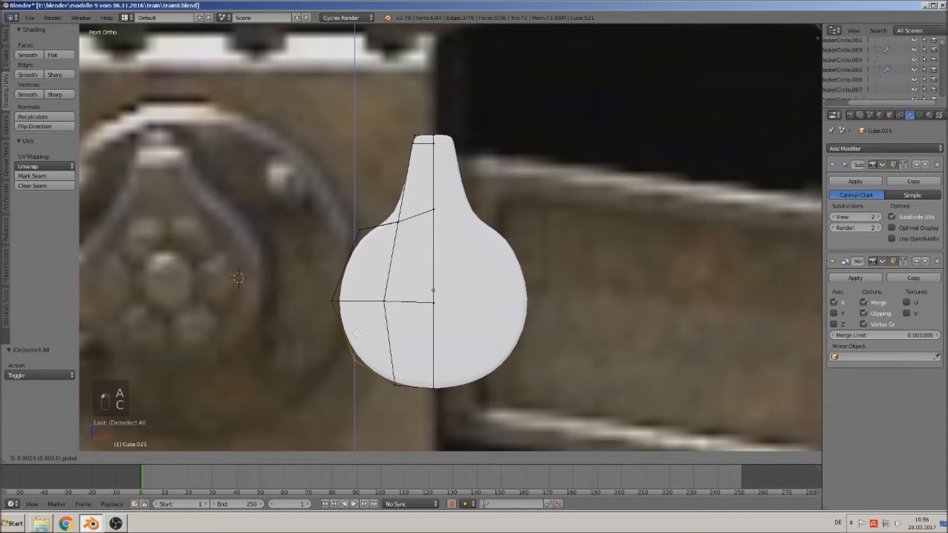
click(356, 334)
key(Tab)
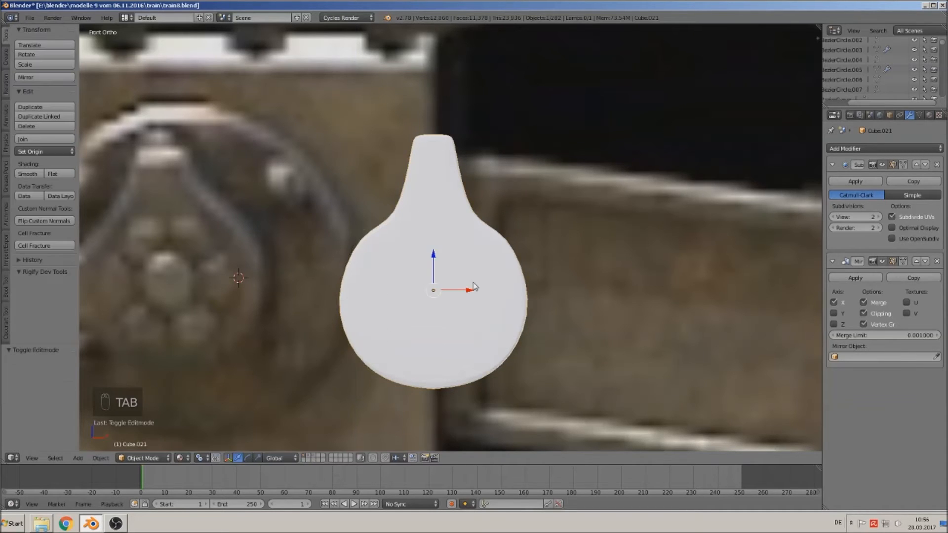
Select the upper-left shoulder vertices of the body and lower them slightly along Z
key(Tab)
key(a)
key(a)
key(a)
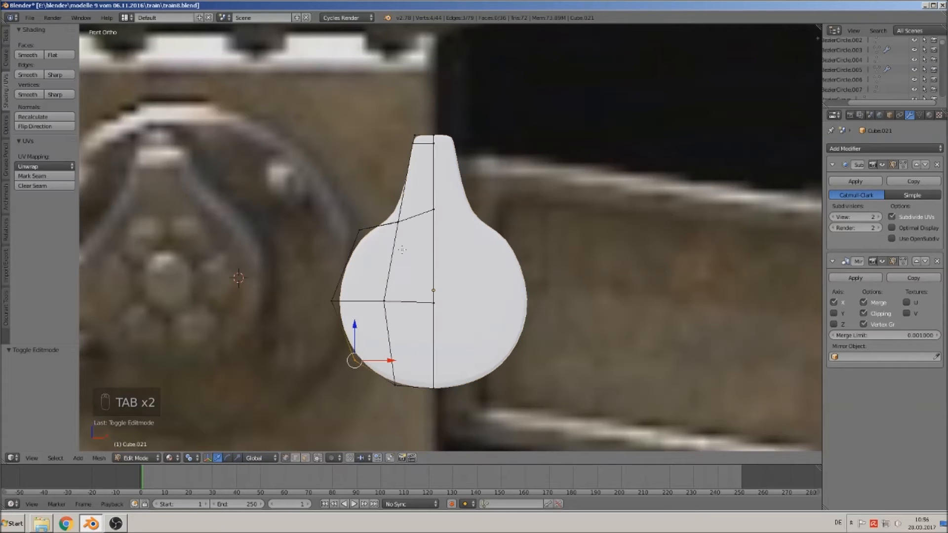
key(c)
click(353, 227)
right_click(353, 228)
drag(360, 203, 359, 207)
click(359, 206)
key(Tab)
Select the vertices at the top of the neck and lower them along Z to shorten the neck
scroll(492, 303, down, 5)
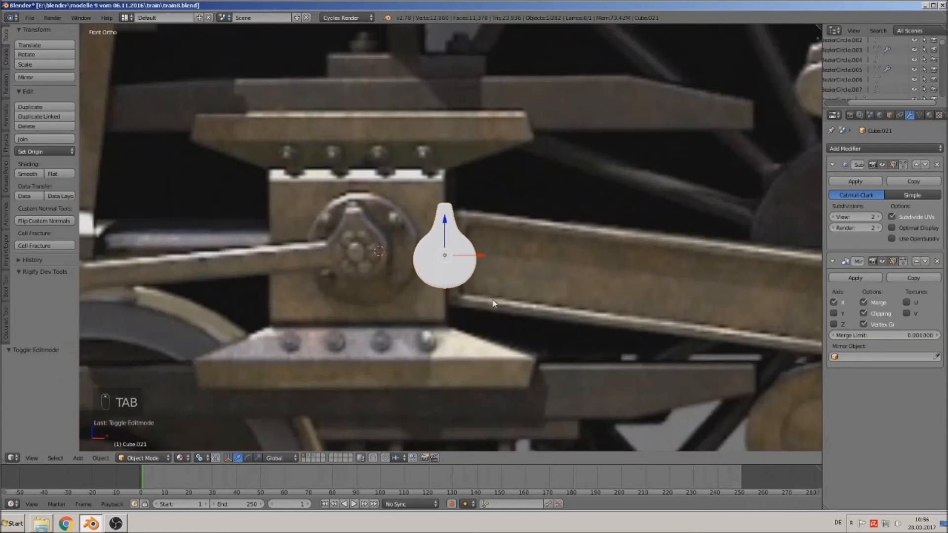
scroll(463, 256, up, 1)
key(Tab)
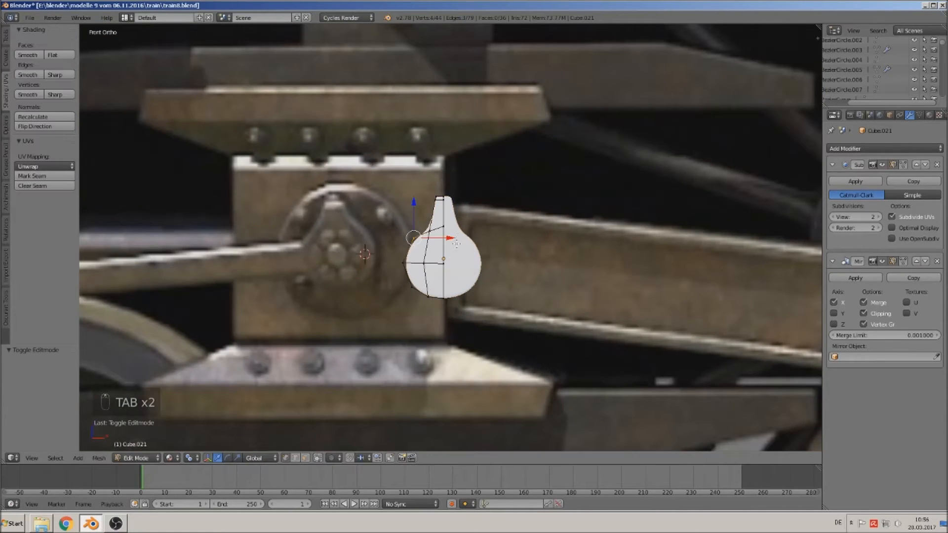
key(a)
key(a)
key(a)
key(c)
click(438, 191)
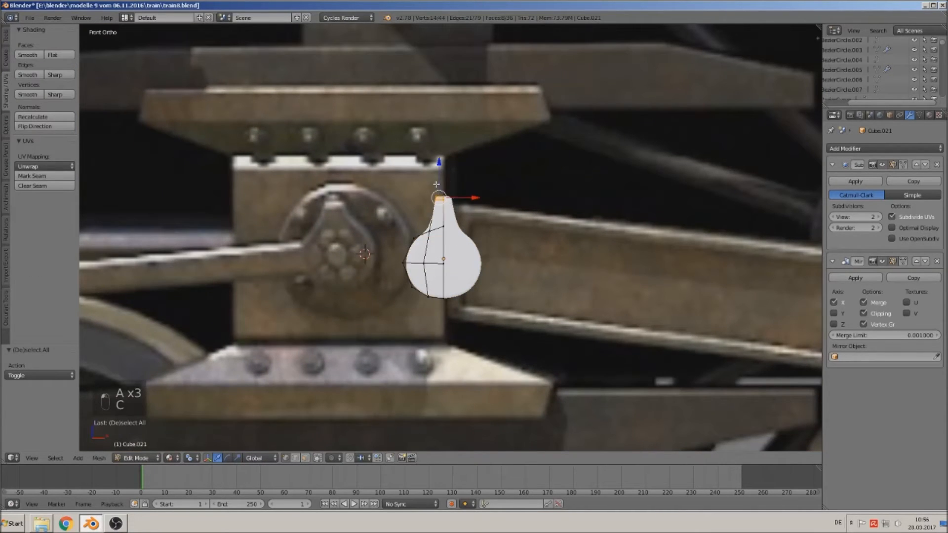
drag(439, 173, 440, 179)
key(Tab)
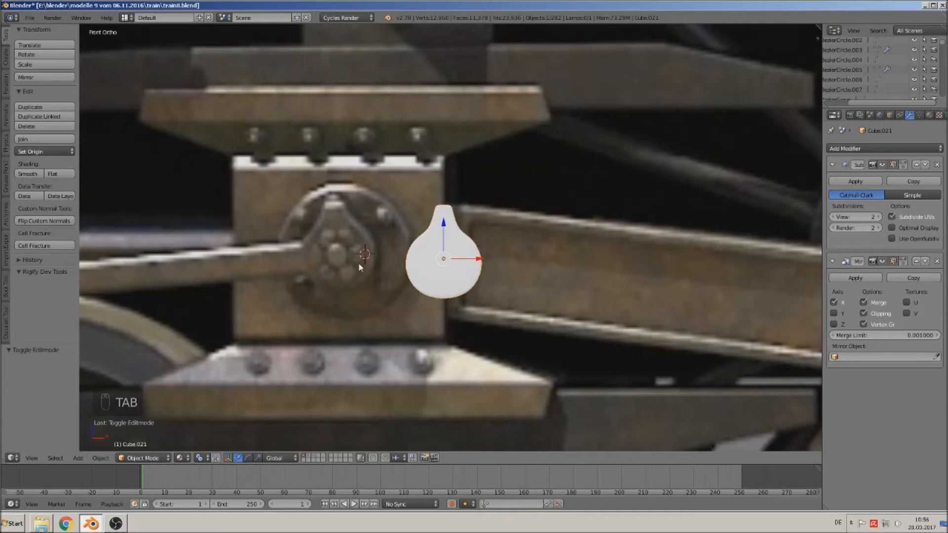
Move the cover down along Z below the reference photo and 0.024 along X, next to the existing bolt pieces
scroll(430, 256, down, 7)
shift+middle_drag(442, 225, 393, 117)
drag(398, 102, 383, 351)
mouse_move(435, 385)
mouse_down()
mouse_move(481, 380)
mouse_move(450, 384)
mouse_up()
Select the ring of five-sided pieces together with its centre cylinder and scale them to 0.369
right_click(467, 385)
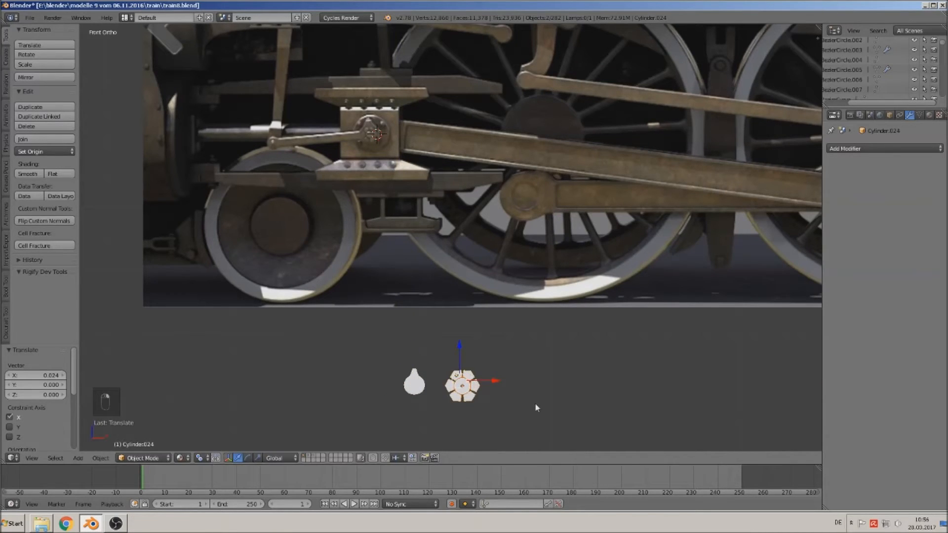
key(s)
right_click(503, 399)
scroll(503, 399, up, 1)
shift+middle_drag(508, 387, 534, 263)
scroll(543, 287, up, 5)
shift+middle_drag(561, 330, 556, 254)
key(s)
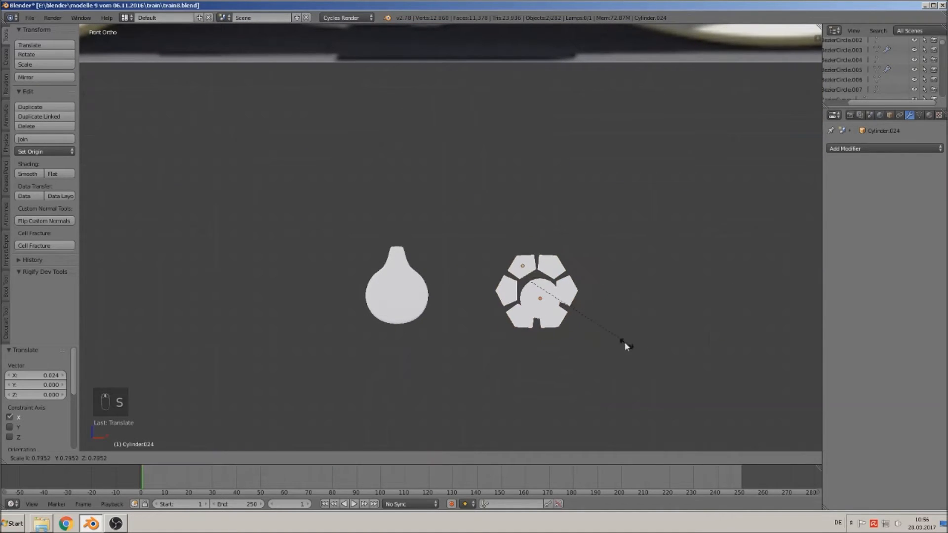
click(571, 319)
Move the ring of five-sided pieces and the centre cylinder onto the middle of the cover's round body
right_click(534, 278)
key(g)
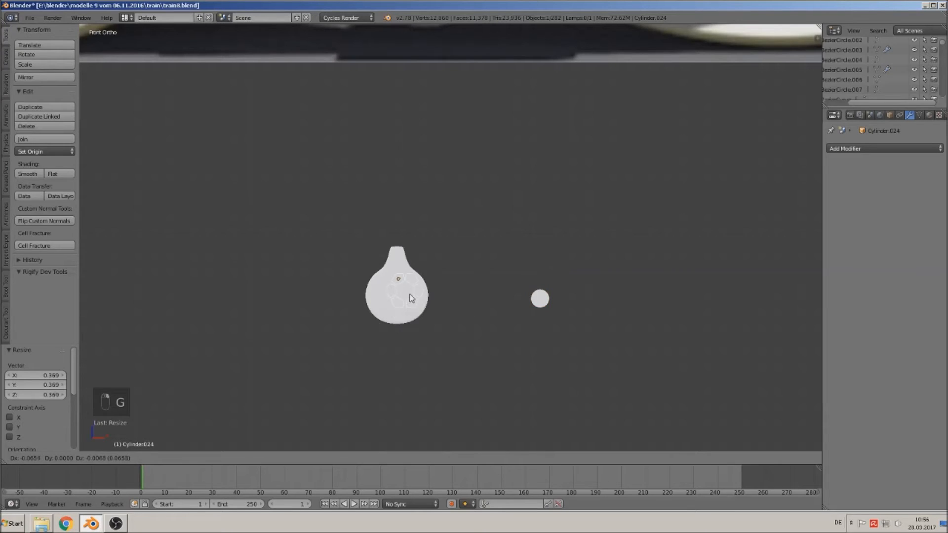
click(404, 302)
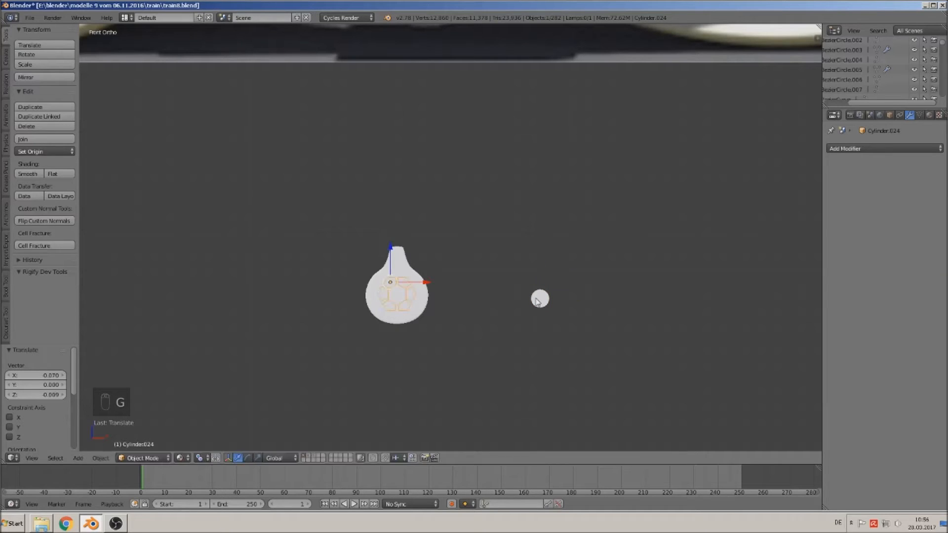
right_click(536, 299)
key(g)
click(393, 295)
Select the ring together with the centre cylinder and move both 0.476 along Y to the cover's front face
middle_drag(393, 296, 446, 292)
shift+right_click(433, 278)
key(g)
key(y)
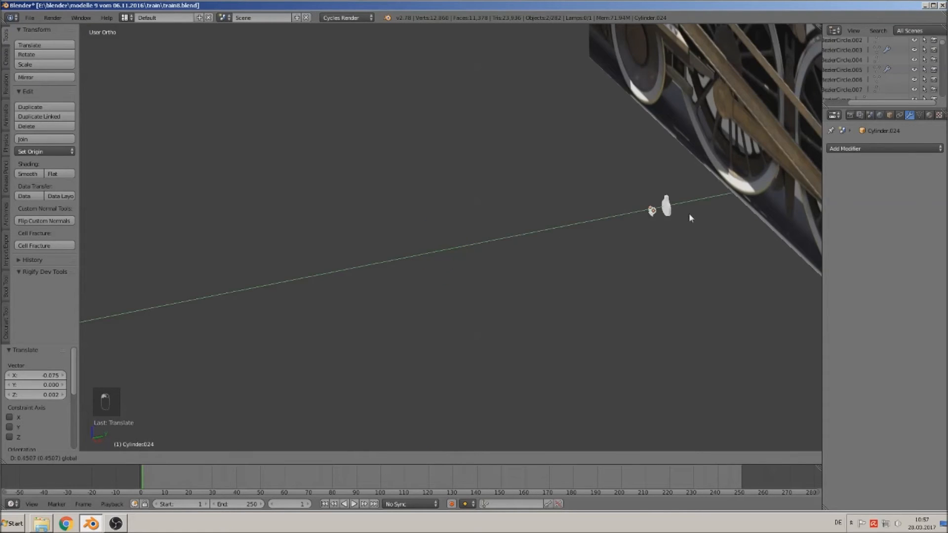
click(701, 213)
Push the ring and the centre cylinder along Y into the cover's front face, with the ring sunk slightly deeper
key(KP_Decimal)
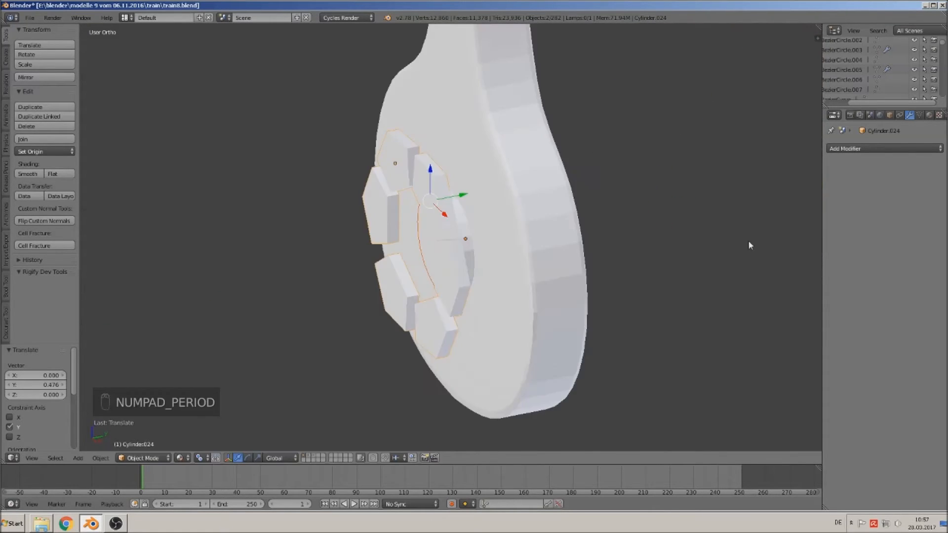
drag(463, 196, 445, 204)
right_click(454, 236)
right_click(455, 246)
drag(427, 159, 458, 171)
right_click(462, 155)
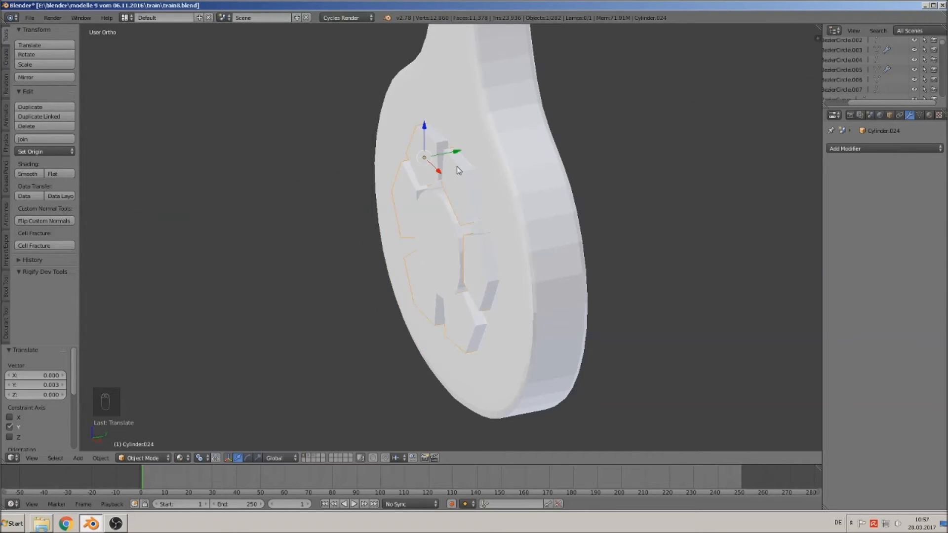
key(KP_3)
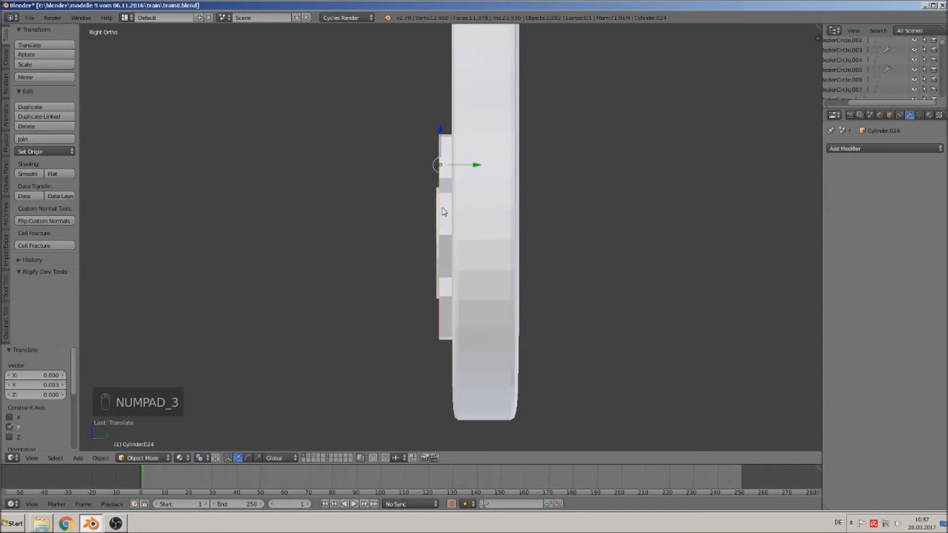
mouse_move(477, 169)
mouse_down()
mouse_move(468, 165)
mouse_move(482, 170)
mouse_up()
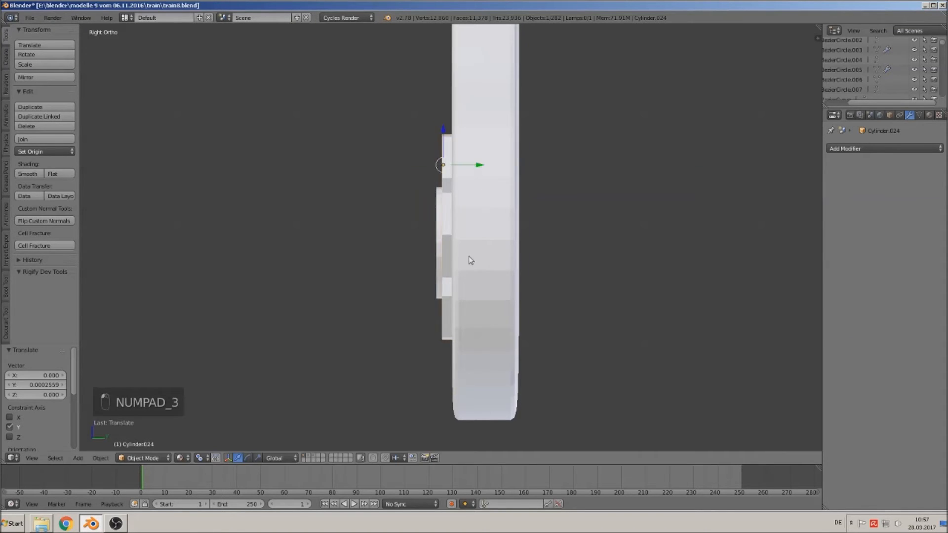
Compare the cover and its ring of bolt pieces with the crosshead's centre cover in the reference photo
middle_drag(468, 259, 542, 261)
scroll(541, 261, down, 10)
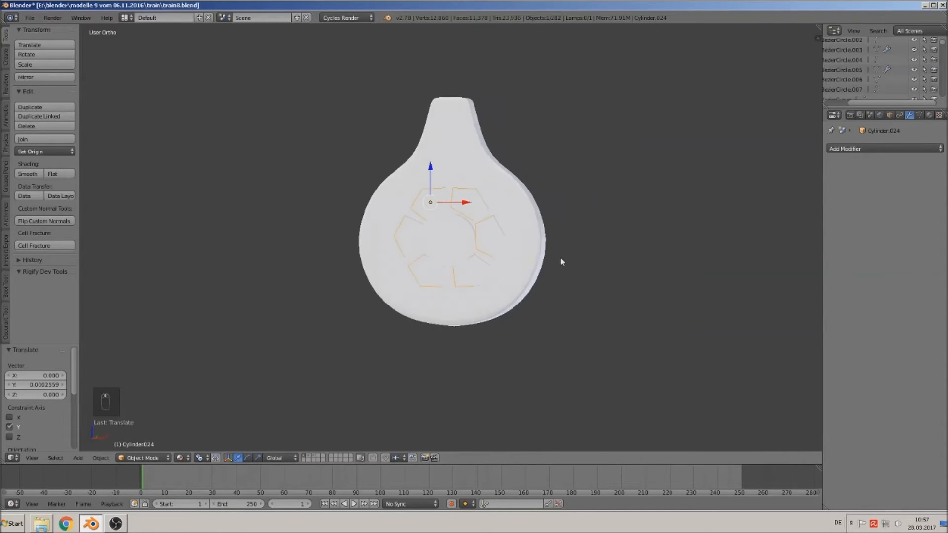
scroll(534, 272, down, 4)
shift+middle_drag(414, 241, 385, 425)
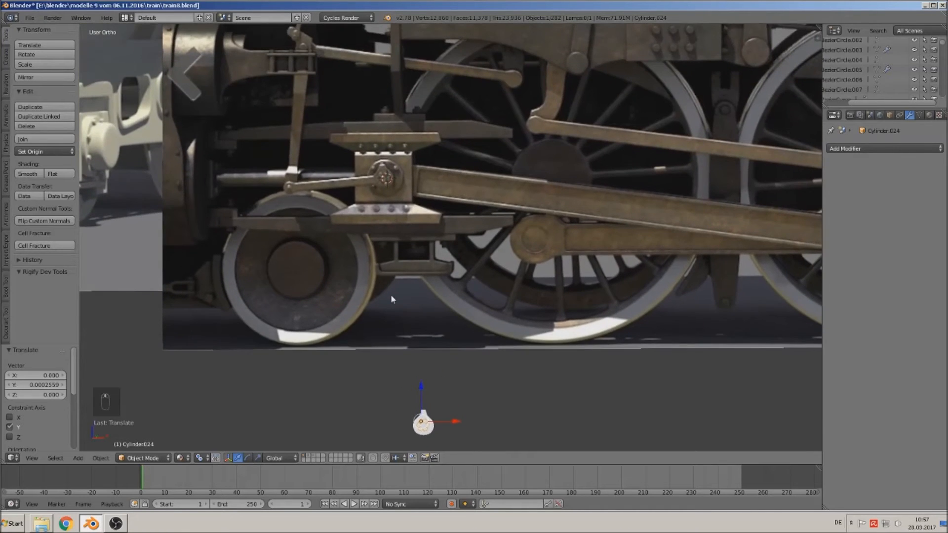
scroll(361, 218, up, 3)
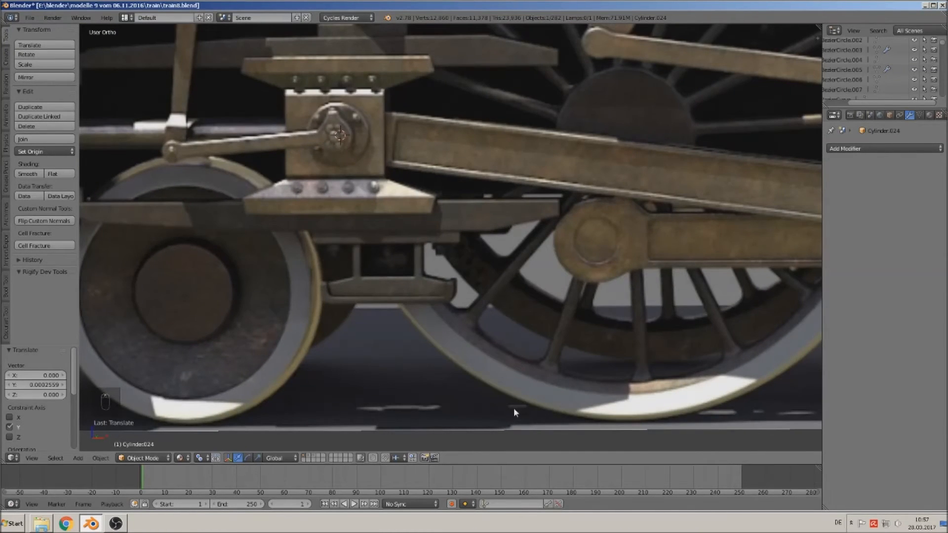
shift+middle_drag(514, 412, 582, 139)
scroll(567, 292, up, 5)
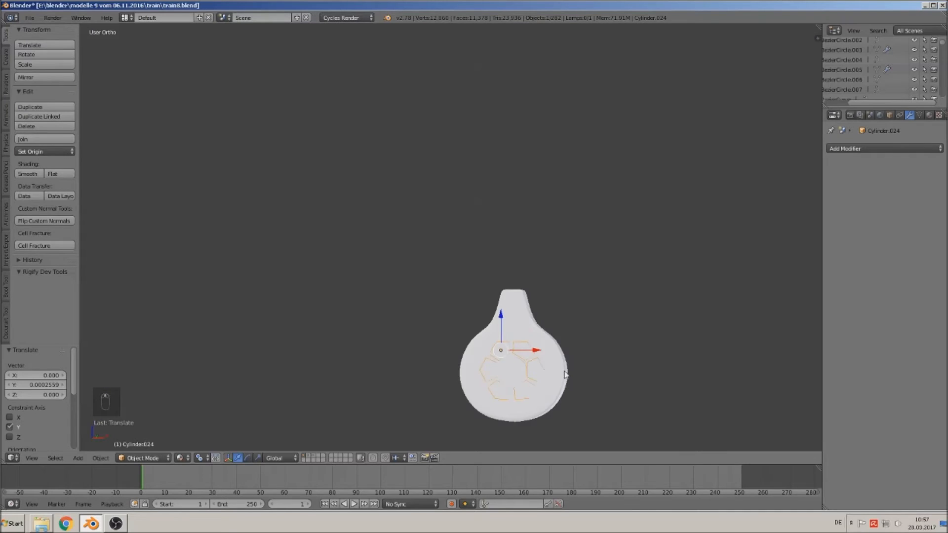
shift+middle_drag(566, 378, 447, 271)
scroll(352, 269, up, 2)
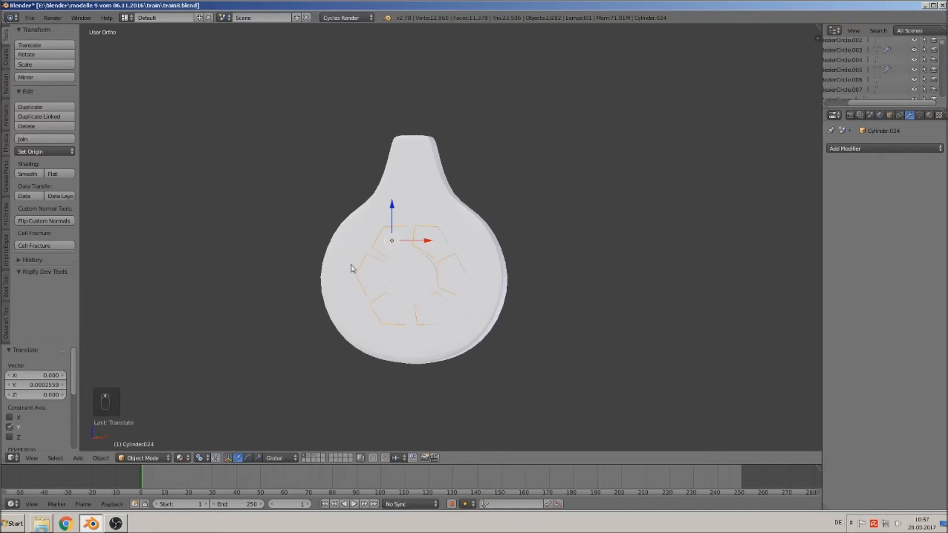
Set the ring's origin to its geometry and scale the ring together with the centre cylinder by 1.315
click(39, 151)
click(62, 175)
right_click(426, 268)
right_click(441, 257)
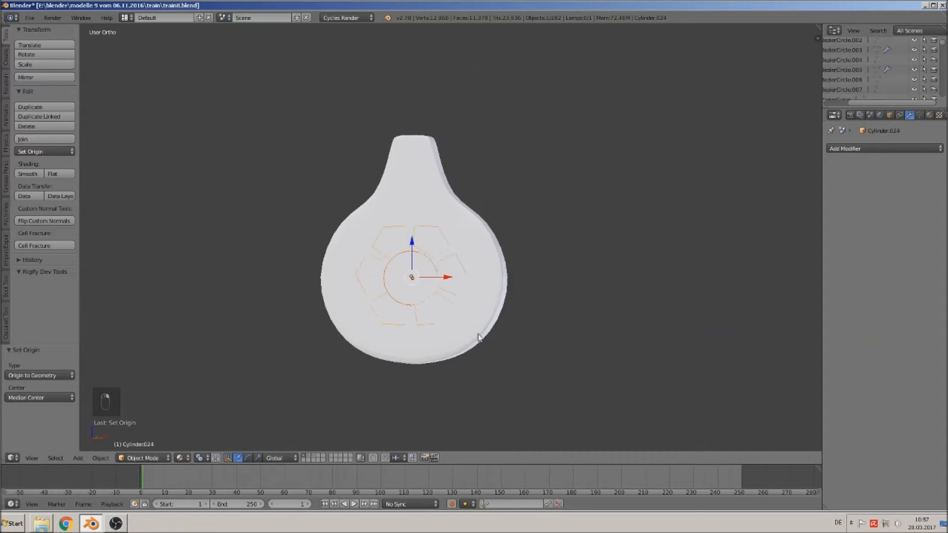
key(s)
click(499, 346)
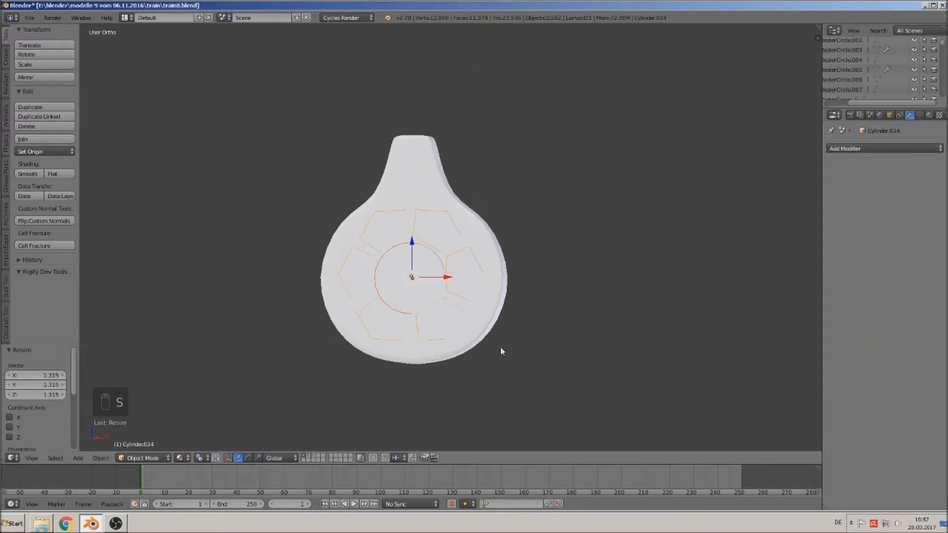
Place the 3D cursor at the top of the cover's neck and add a "screw with mother" group instance there
scroll(489, 326, down, 4)
scroll(467, 245, down, 3)
key(a)
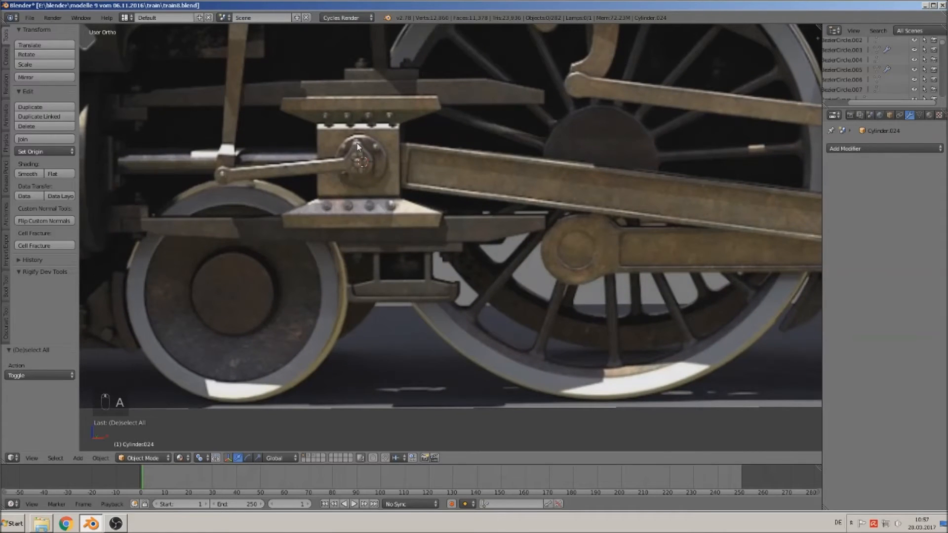
shift+middle_drag(598, 407, 575, 159)
scroll(421, 241, up, 2)
scroll(421, 244, up, 2)
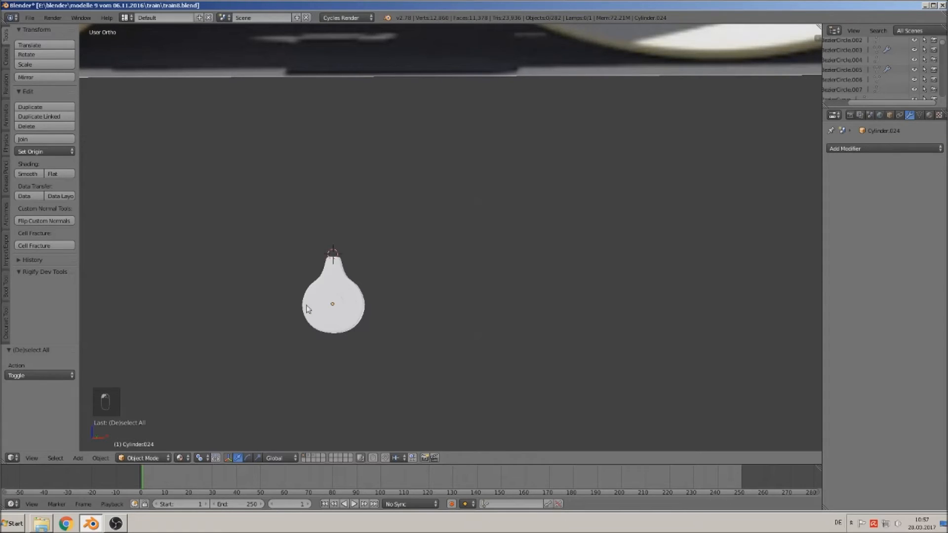
click(78, 458)
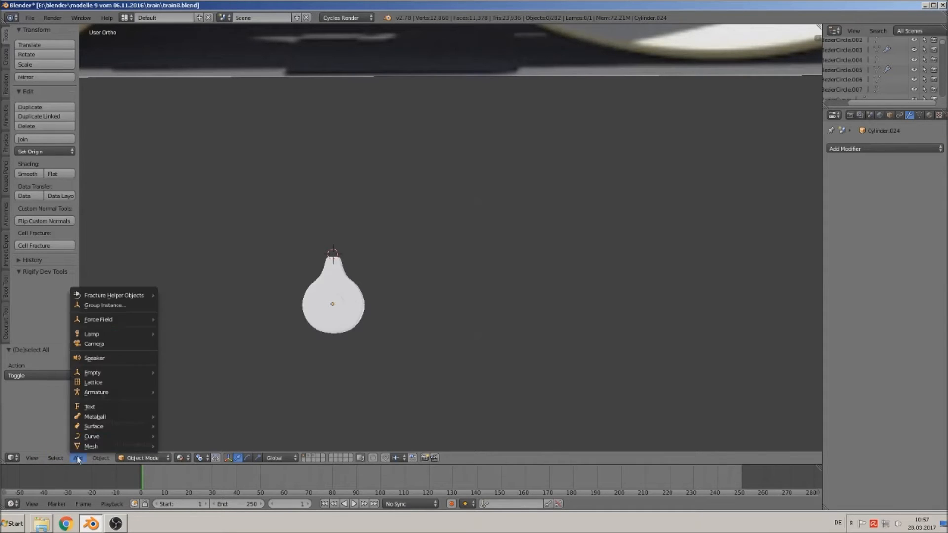
click(107, 333)
click(163, 327)
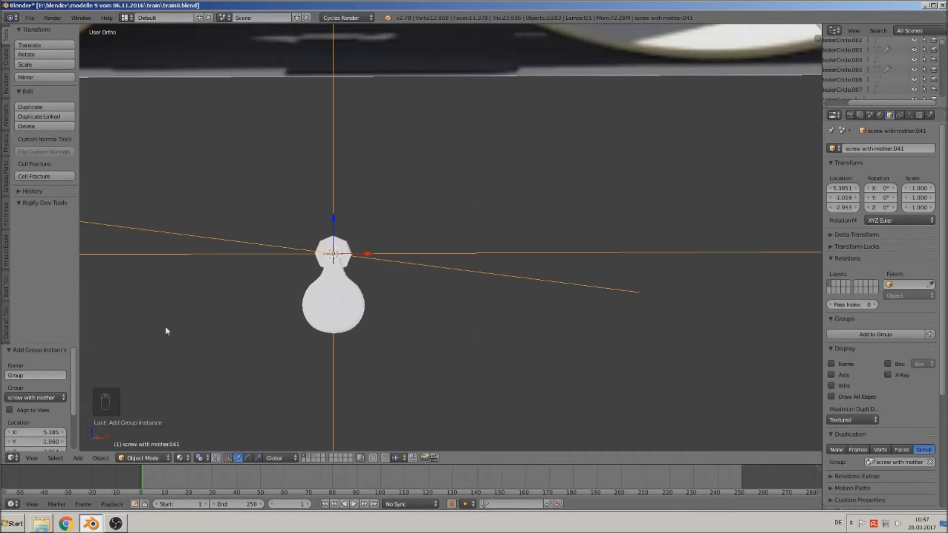
Rotate the screw instance -90° about X and scale it to 0.362
middle_drag(360, 321, 291, 337)
scroll(288, 331, up, 2)
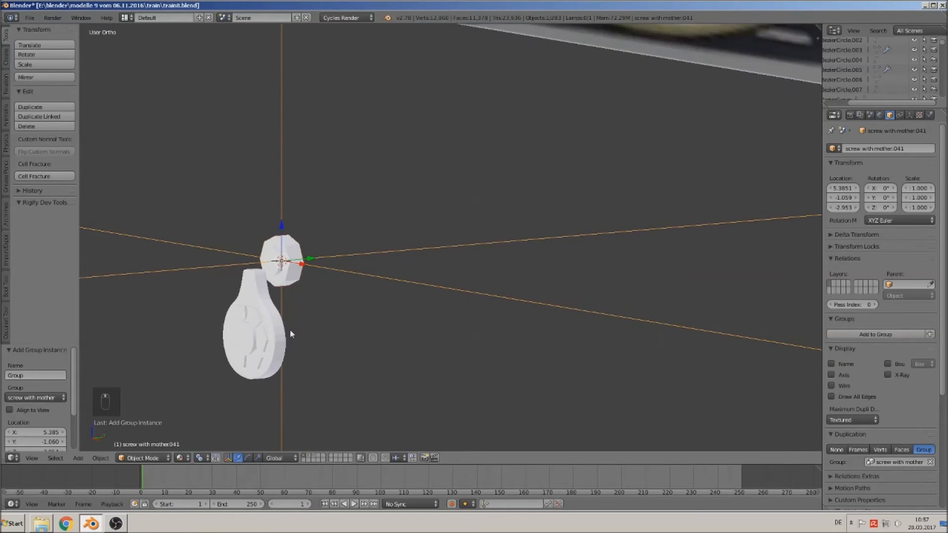
text(rx-90)
key(Return)
key(s)
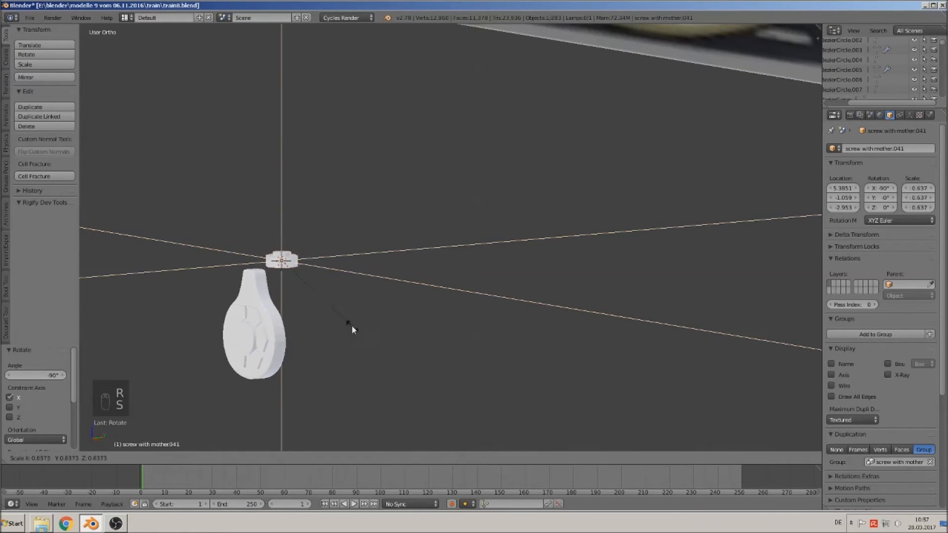
click(316, 302)
Move the screw along Y over the cover's neck and lower it slightly along Z
scroll(348, 288, up, 2)
shift+middle_drag(310, 305, 650, 285)
scroll(615, 281, up, 3)
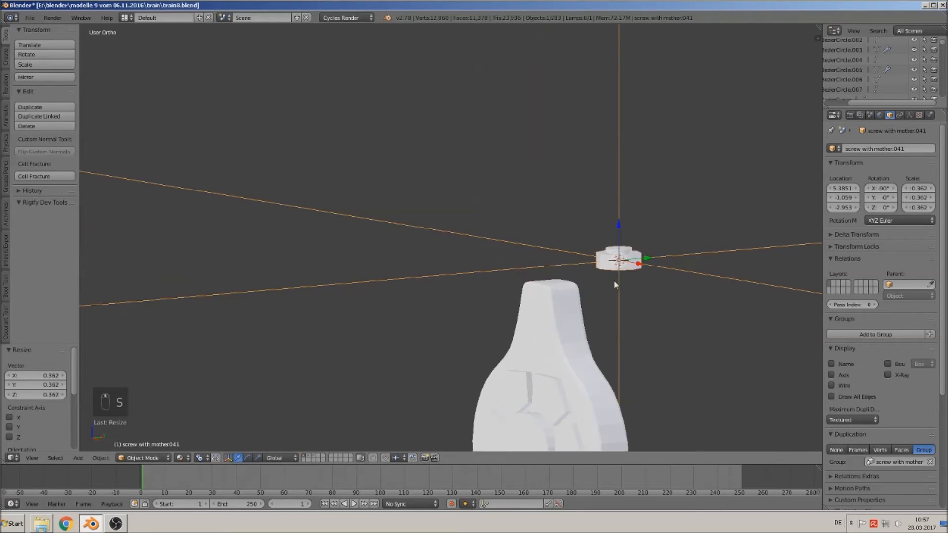
drag(650, 261, 583, 277)
drag(550, 231, 553, 238)
Centre the screw on the neck in the top view and scale it by 0.720
key(KP_7)
scroll(558, 239, up, 3)
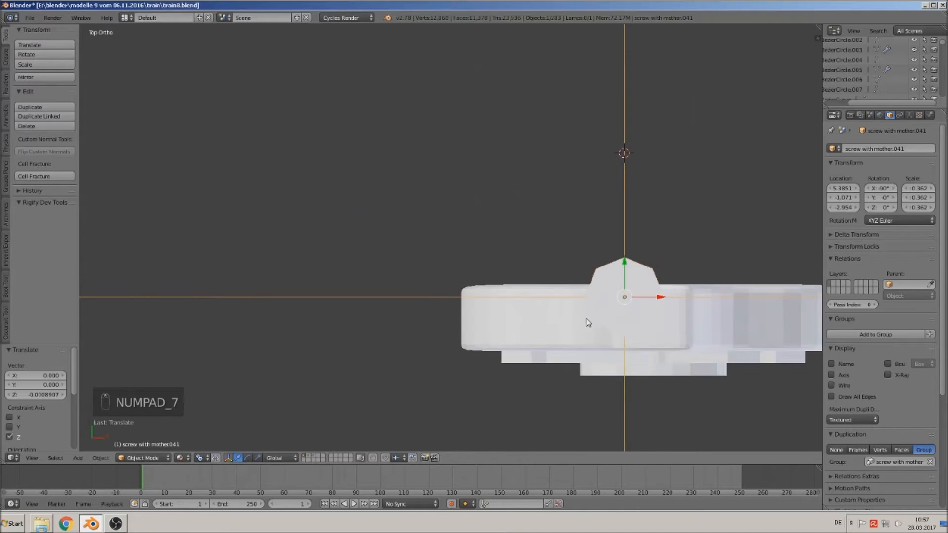
shift+middle_drag(598, 323, 454, 303)
key(g)
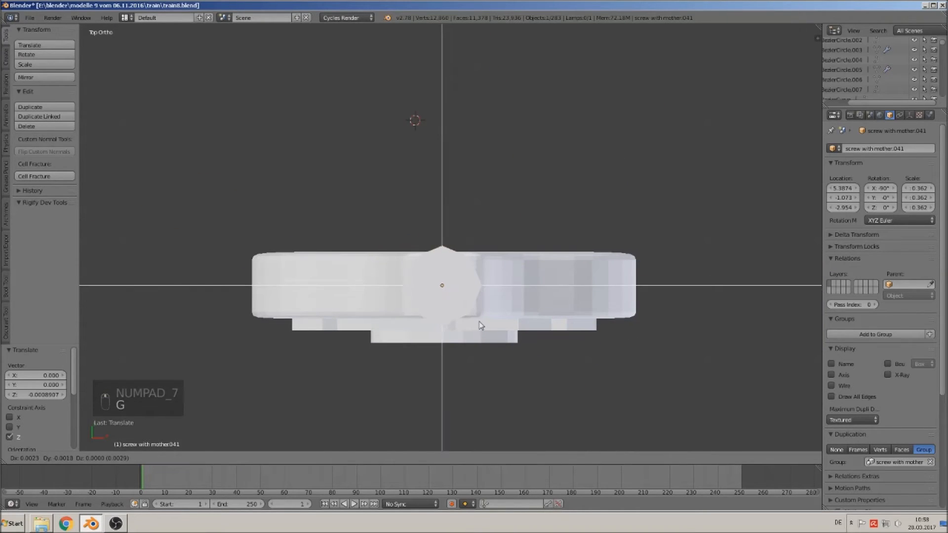
click(484, 329)
key(s)
click(481, 321)
Lower the screw 0.0004265 along Z so that it sits on the top of the neck
middle_drag(482, 322, 446, 229)
key(g)
key(z)
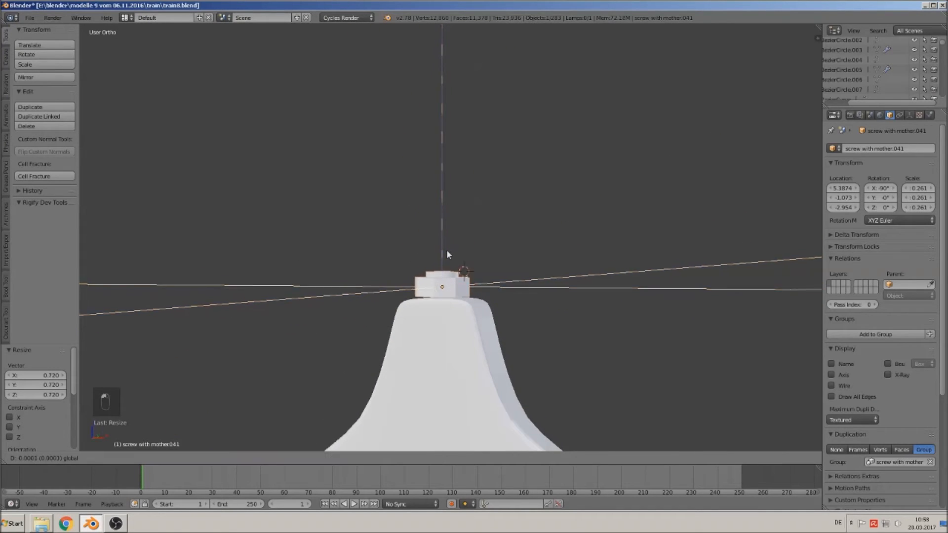
click(446, 255)
Select the cover body and open its mesh for face editing with the shading tools at hand
middle_drag(445, 255, 450, 338)
scroll(450, 334, up, 5)
shift+middle_drag(479, 438, 417, 271)
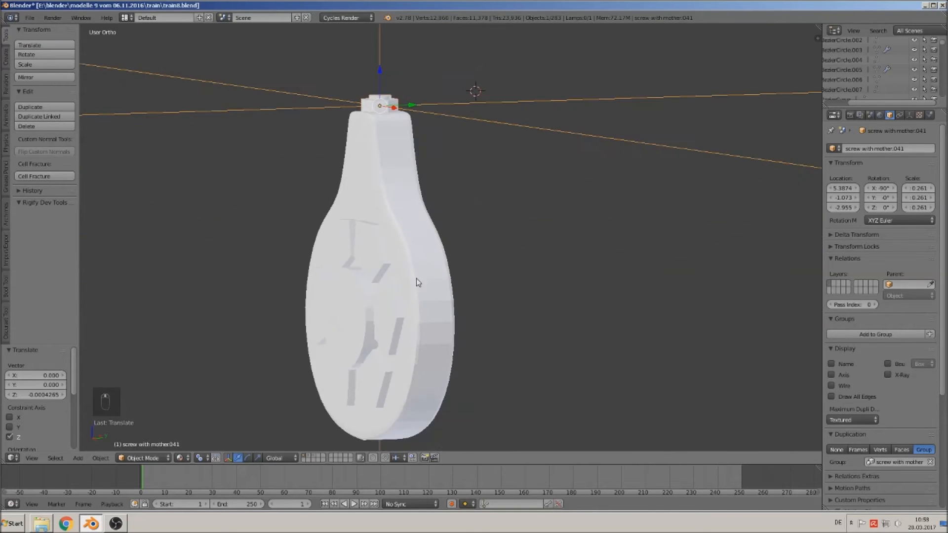
key(Tab)
key(Tab)
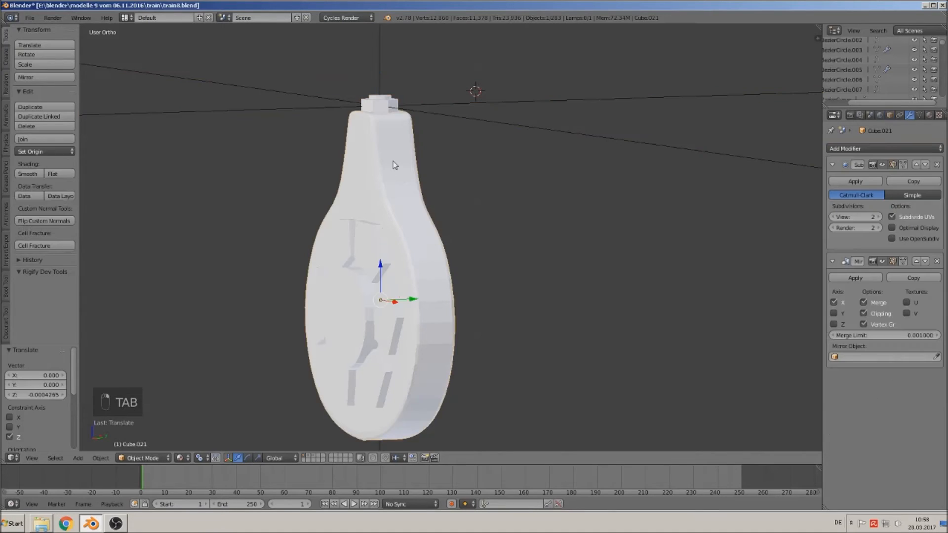
middle_drag(396, 208, 420, 263)
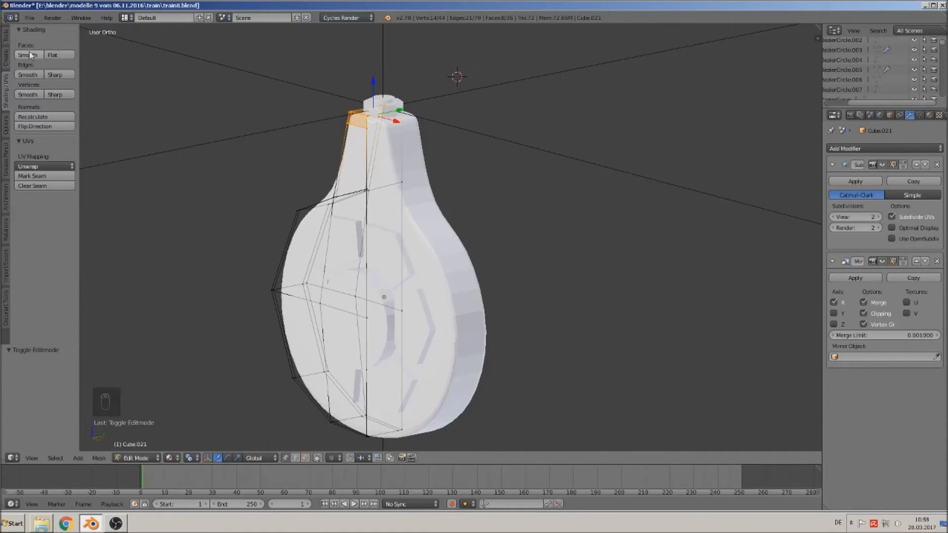
key(a)
key(a)
middle_drag(331, 235, 463, 241)
key(Tab)
key(Tab)
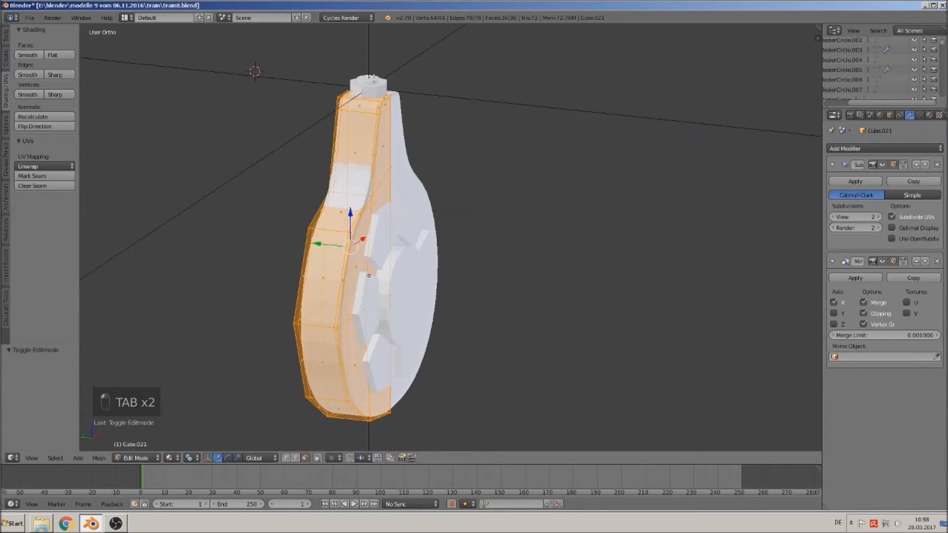
Select the face loops running around the cover's rim and shade them smooth
alt+right_click(362, 107)
alt+right_click(363, 98)
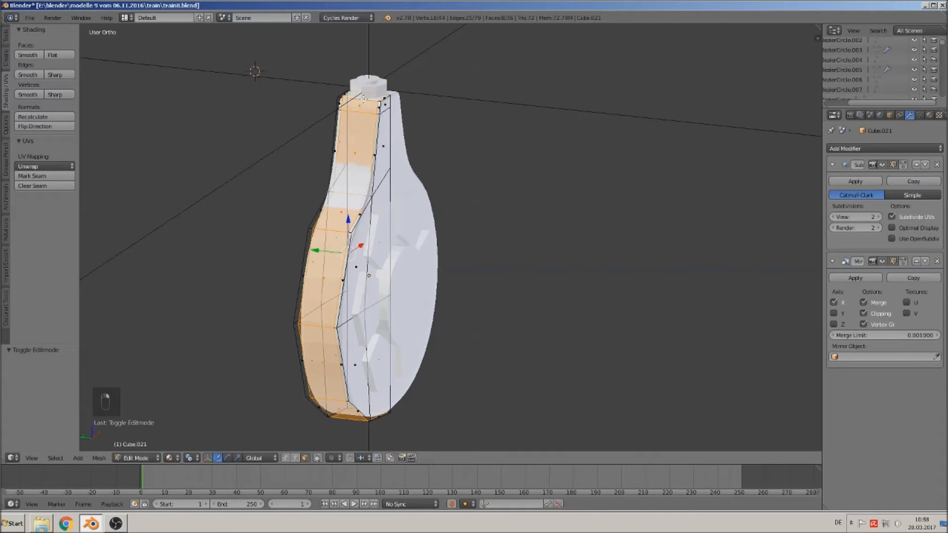
alt+shift+right_click(379, 103)
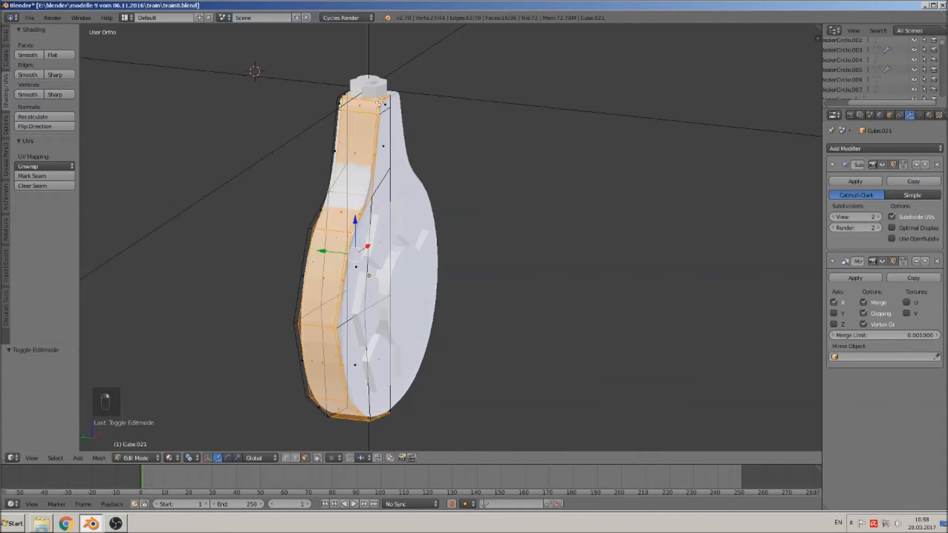
alt+shift+right_click(338, 98)
alt+shift+right_click(341, 99)
alt+shift+right_click(340, 99)
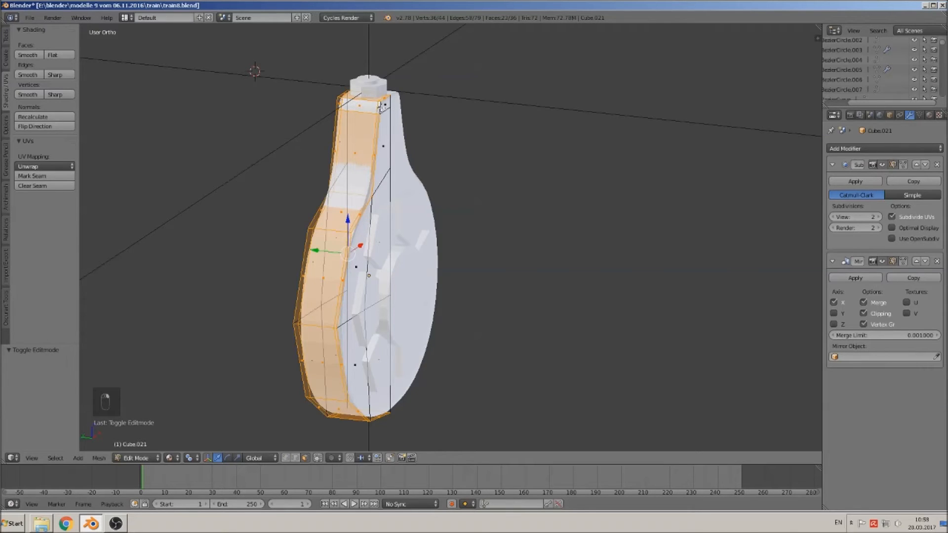
alt+shift+right_click(380, 106)
click(28, 55)
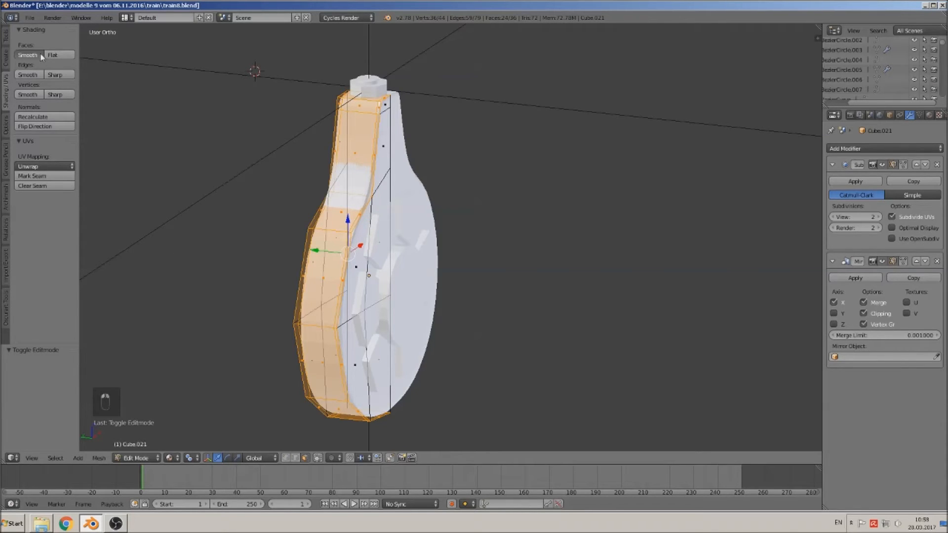
key(Tab)
mouse_move(290, 184)
middle_down()
mouse_move(507, 286)
mouse_move(403, 290)
middle_up()
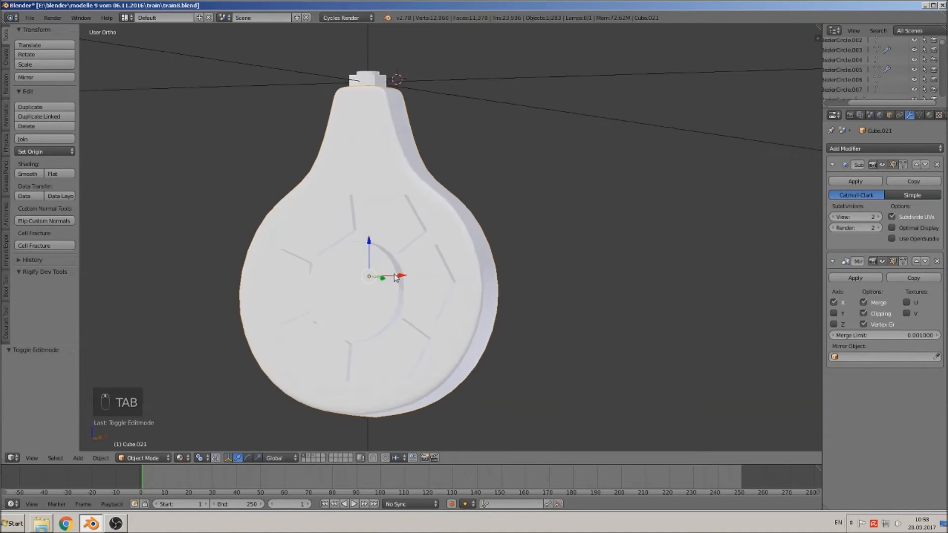
Select the empty of the neck screw and reduce its display size to 0.04
scroll(410, 293, down, 3)
key(KP_1)
key(a)
key(a)
key(b)
drag(491, 349, 345, 131)
scroll(413, 282, down, 3)
scroll(415, 275, down, 4)
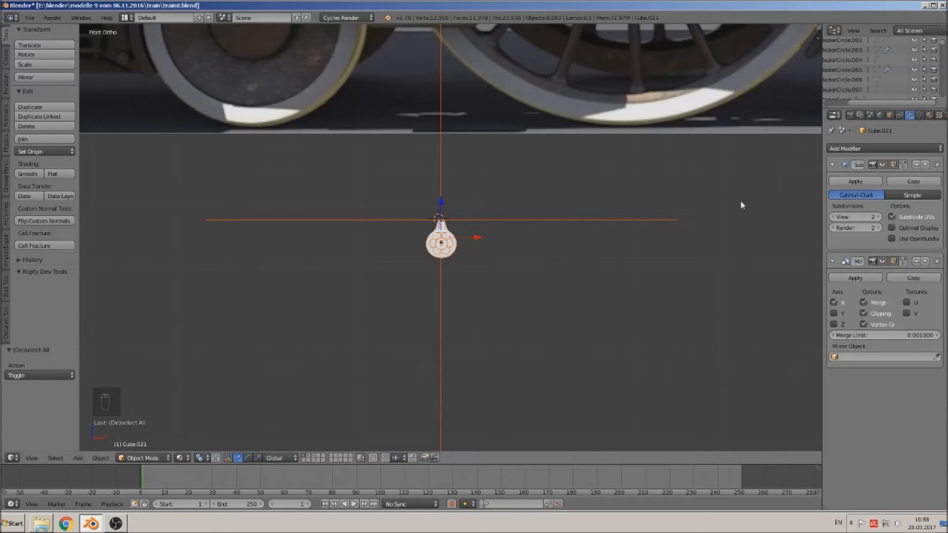
right_click(629, 217)
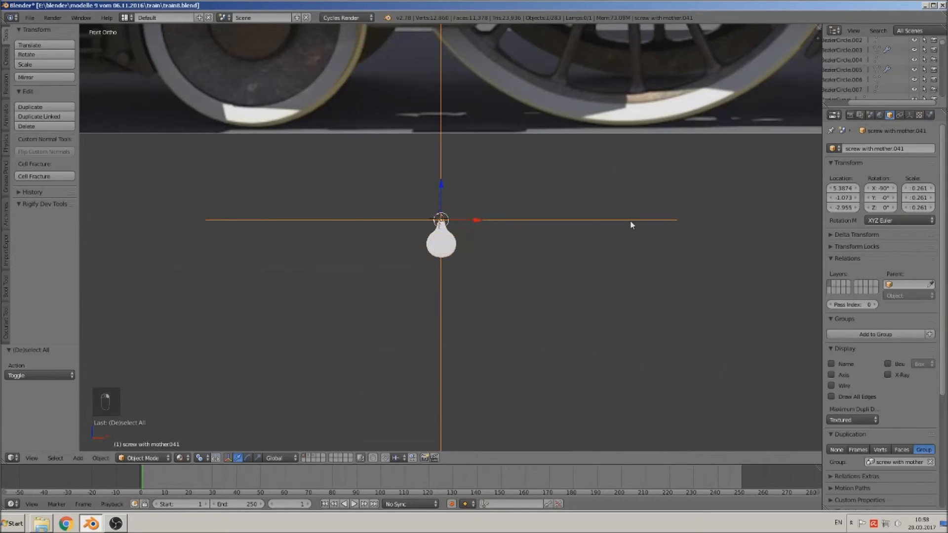
click(910, 116)
drag(903, 172, 858, 173)
Select the whole cover with its screws and move it about -13.033 in X and 0.927 in Z to the drive parts
key(a)
key(b)
drag(475, 270, 408, 259)
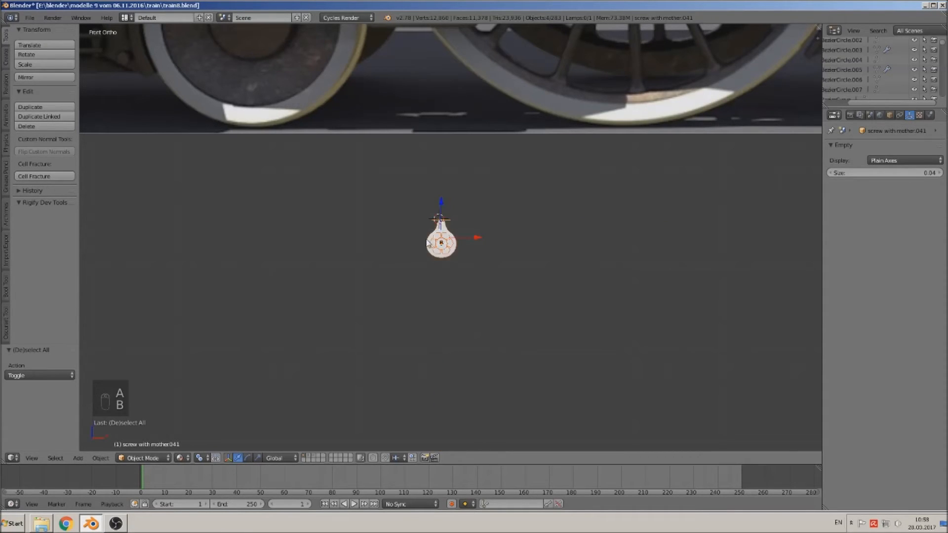
scroll(419, 256, down, 8)
shift+middle_drag(438, 287, 593, 275)
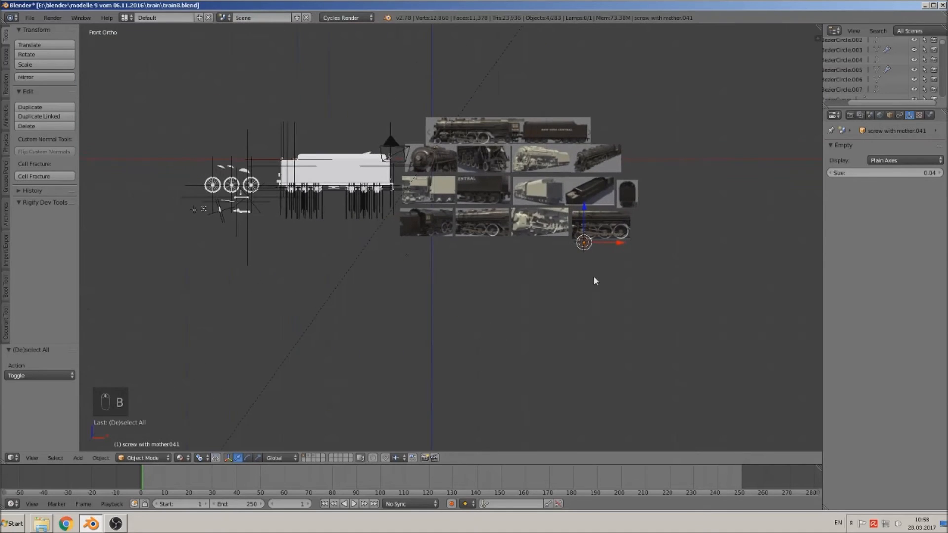
key(g)
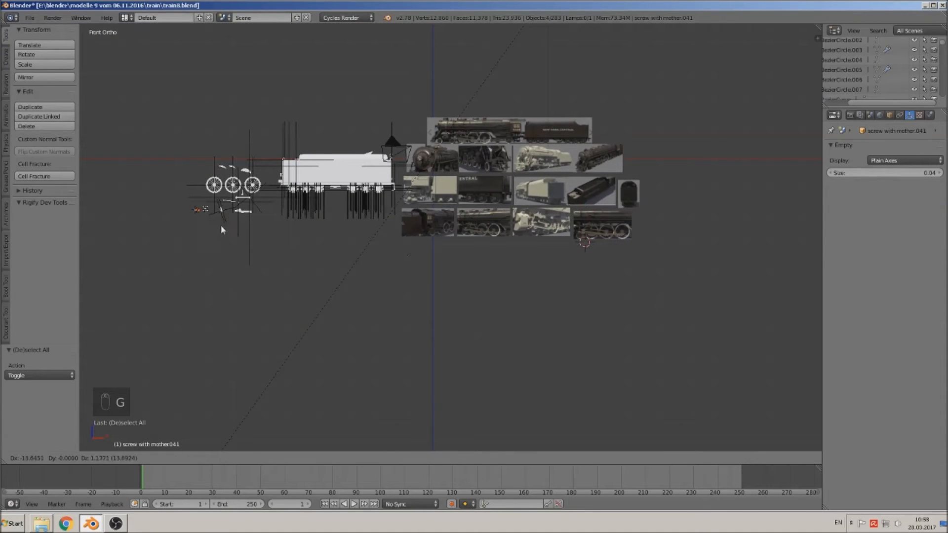
click(236, 233)
scroll(316, 271, up, 4)
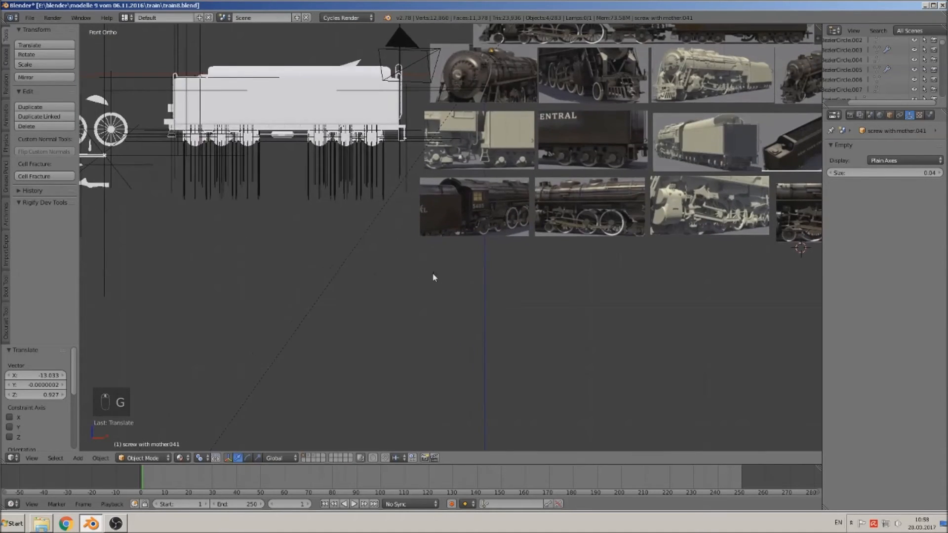
Move the zug15 reference photo about -13.068 in X and -0.490 in Z, then raise it about 0.263 beneath the drive parts
scroll(434, 277, down, 4)
right_drag(643, 222, 276, 240)
key(KP_Decimal)
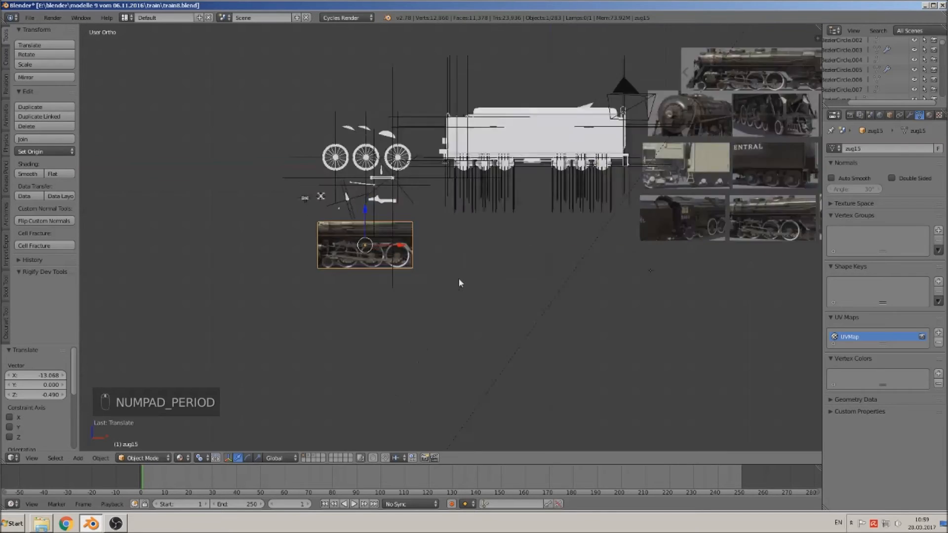
scroll(460, 258, up, 1)
shift+middle_drag(459, 257, 415, 325)
drag(404, 269, 412, 205)
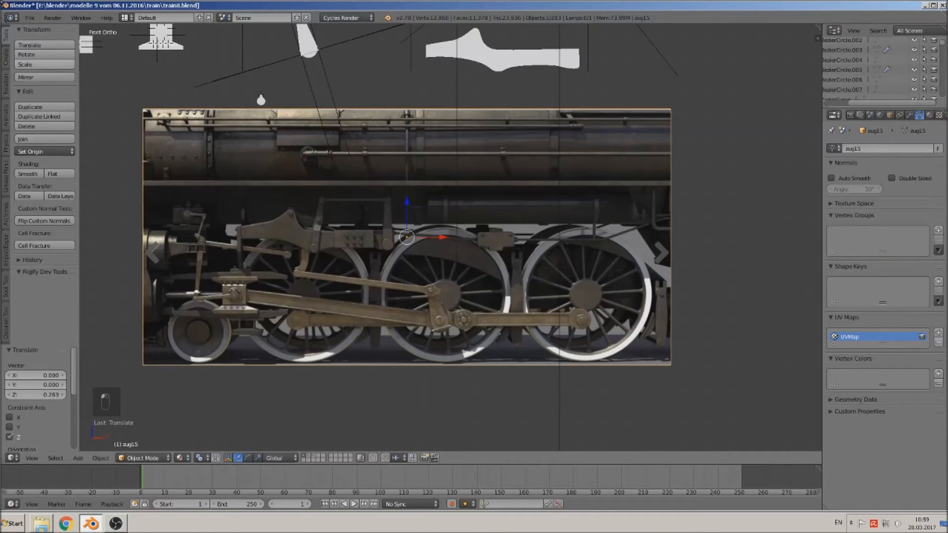
Save the current project file
click(30, 17)
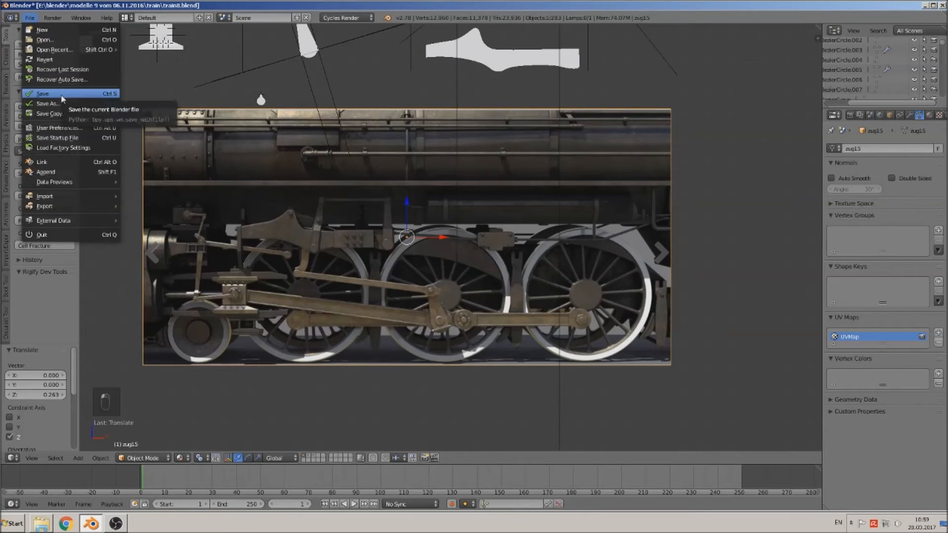
click(61, 94)
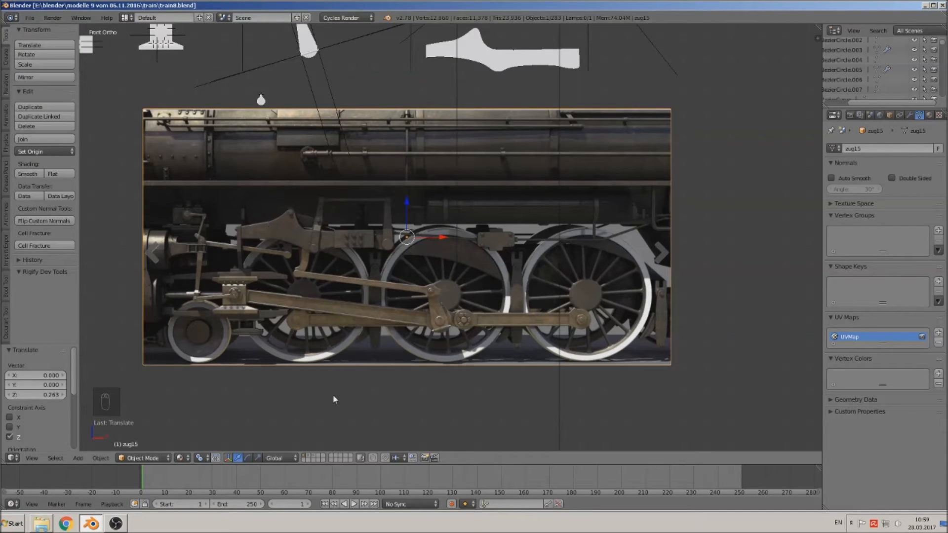
click(116, 524)
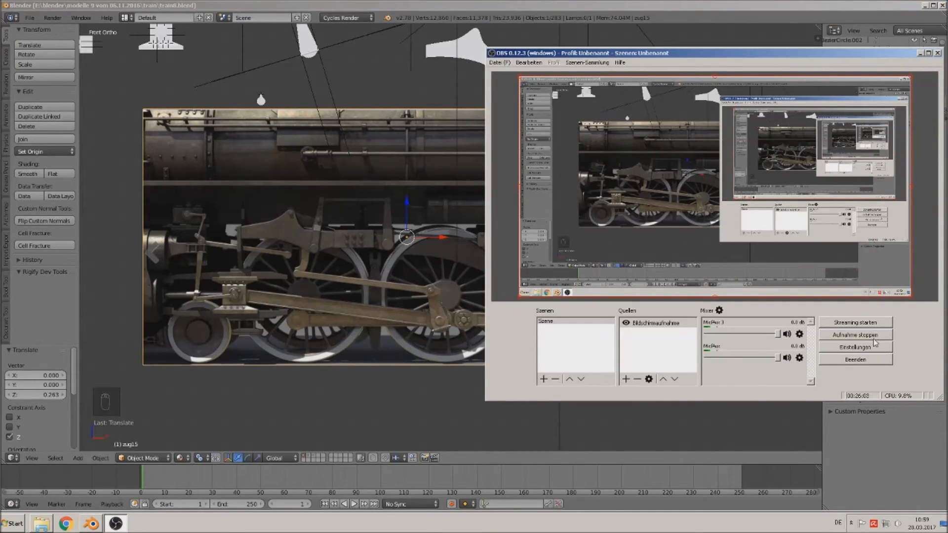
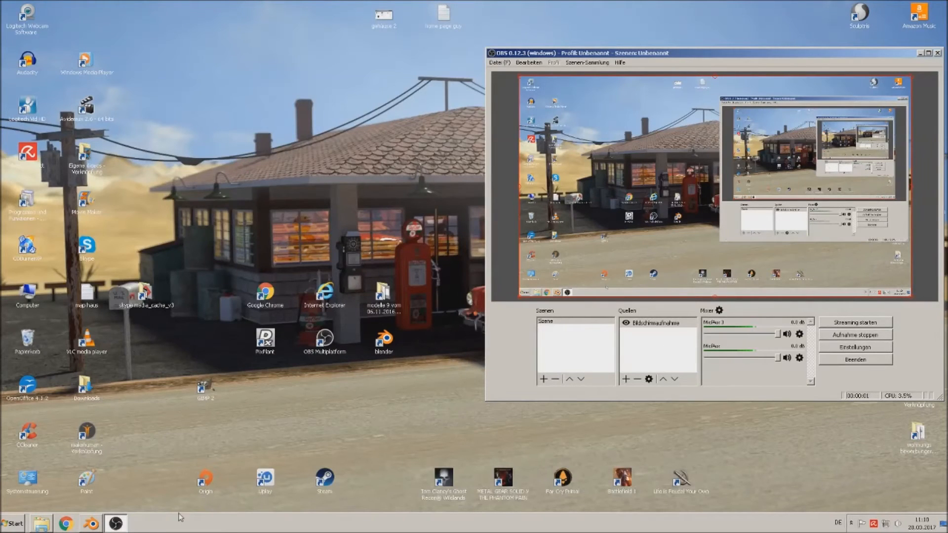
Switch back to Blender and add a mesh cylinder on the right end of the thin valve rod in the reference photo
click(91, 524)
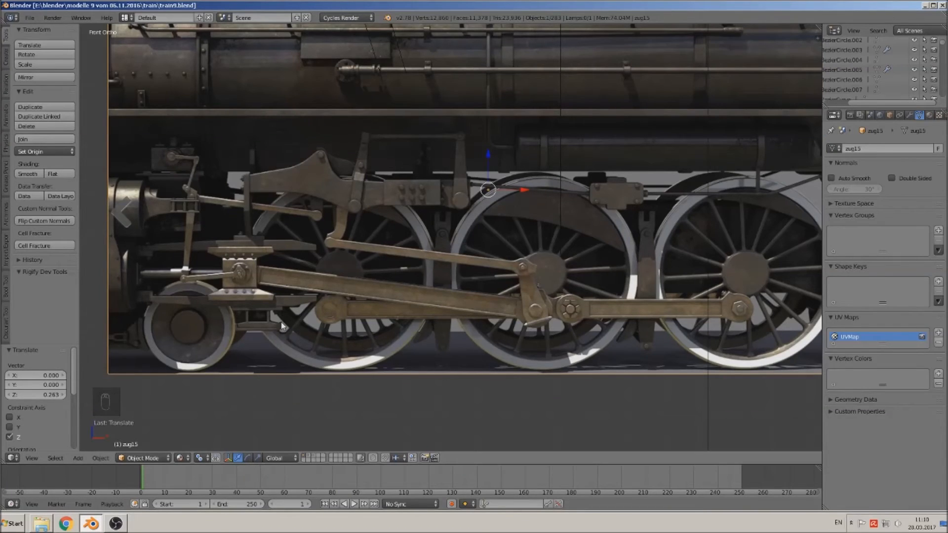
scroll(284, 321, up, 3)
scroll(288, 318, down, 4)
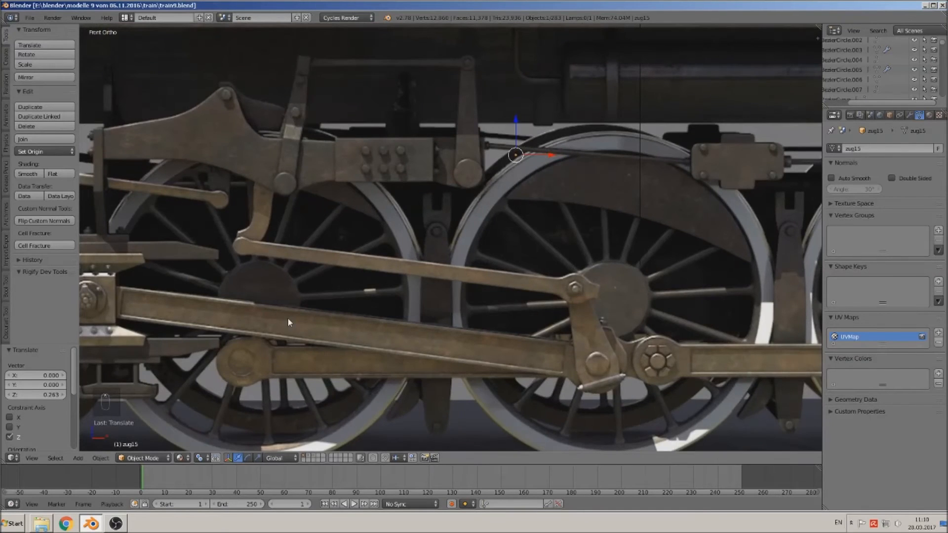
scroll(417, 324, up, 2)
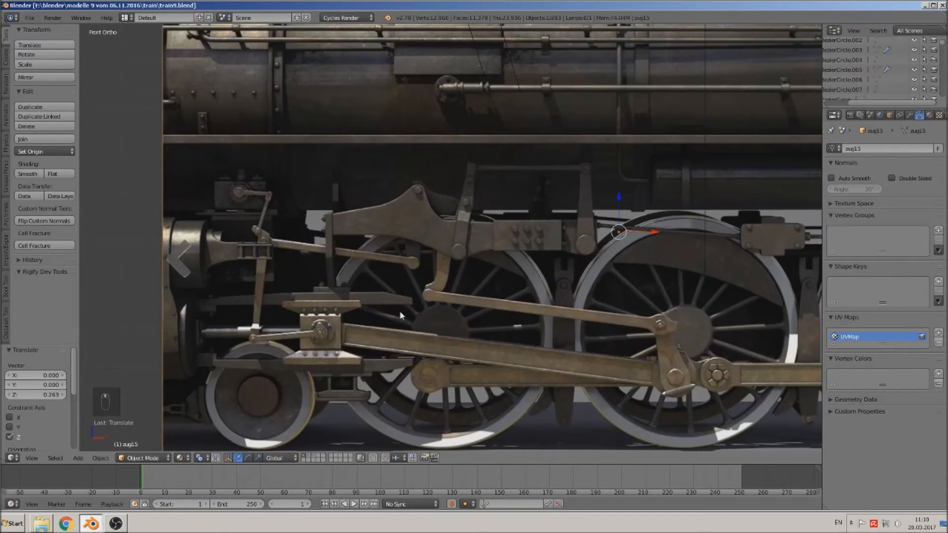
scroll(399, 311, up, 1)
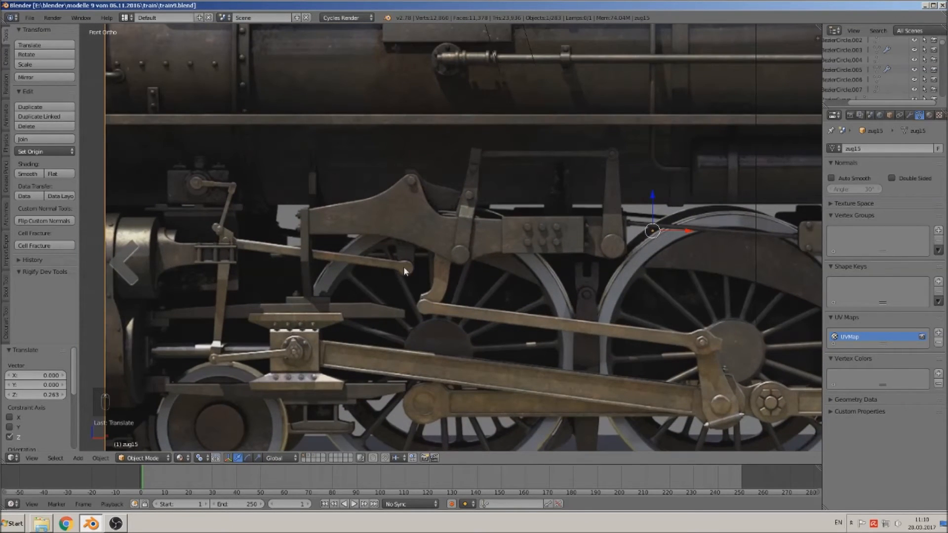
click(87, 460)
mouse_move(94, 446)
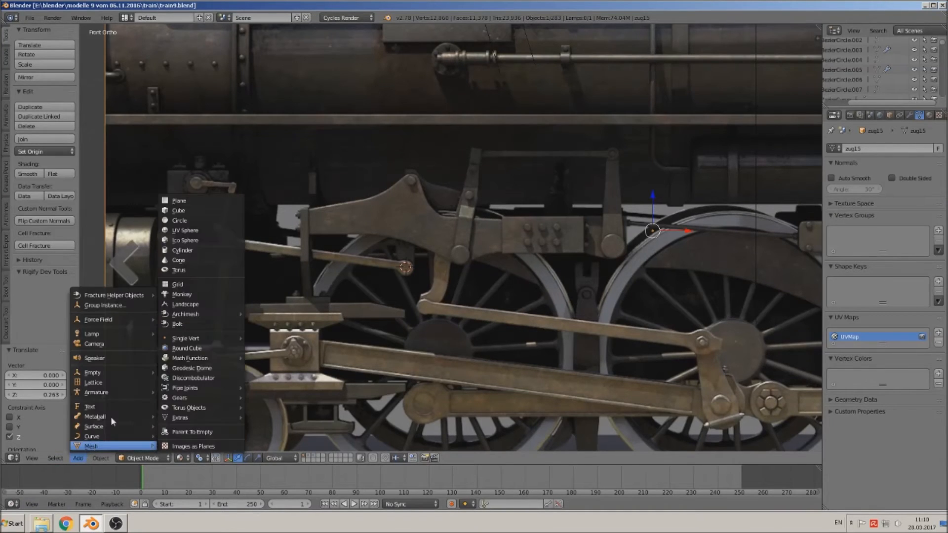
click(193, 253)
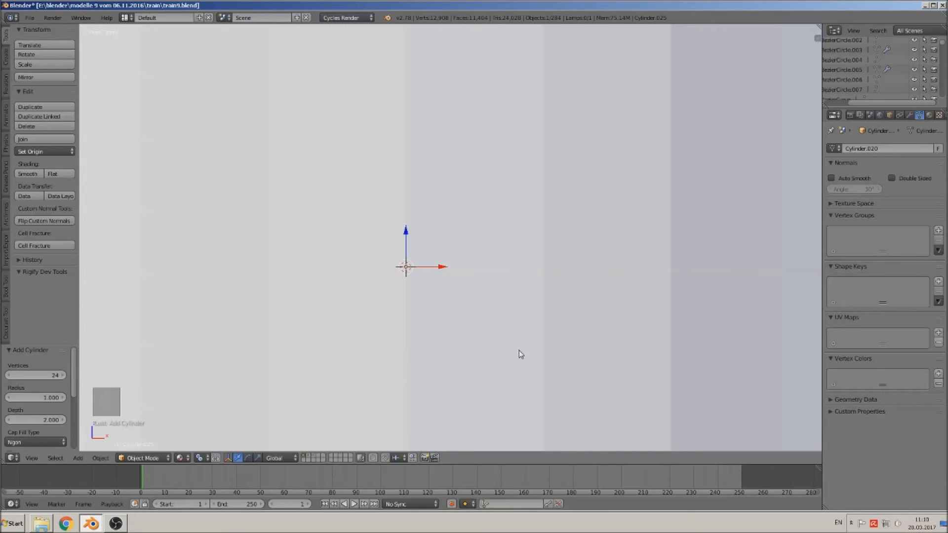
Rotate the cylinder 90° about X and scale it by 0.103 and 0.129 to match the rod's round end
text(rx90)
key(Return)
key(s)
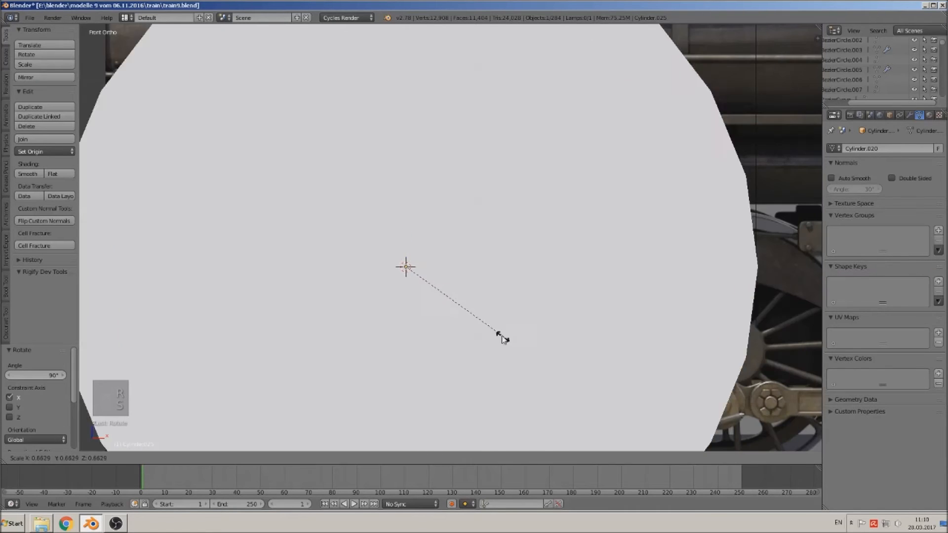
click(422, 282)
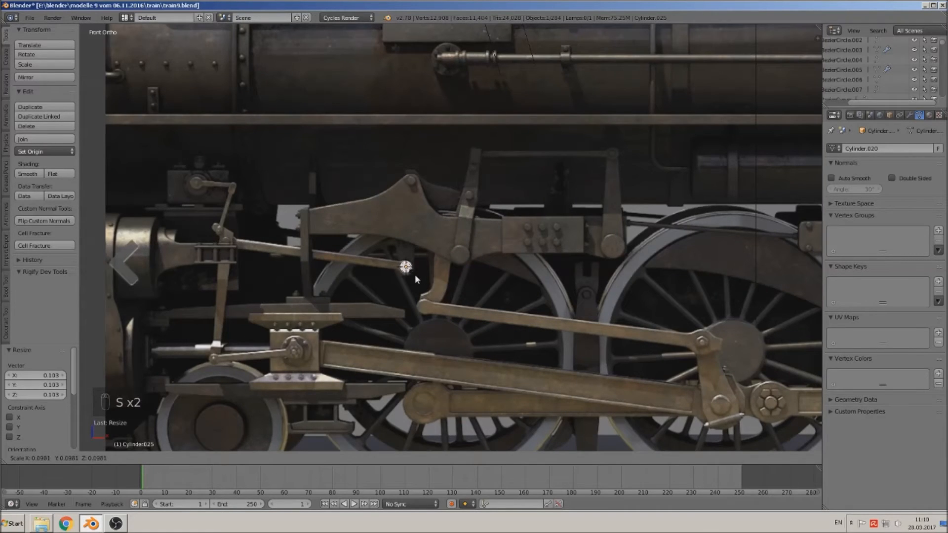
click(418, 275)
scroll(419, 275, up, 3)
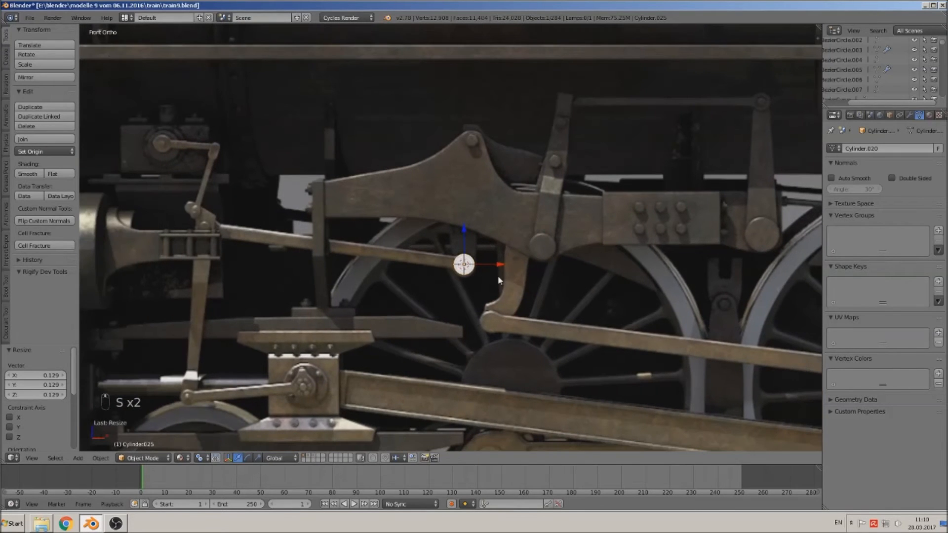
Duplicate the cylinder onto the rod's left end, about -0.333 in X and 0.045 in Z, and join both cylinders into one object
key(shift+d)
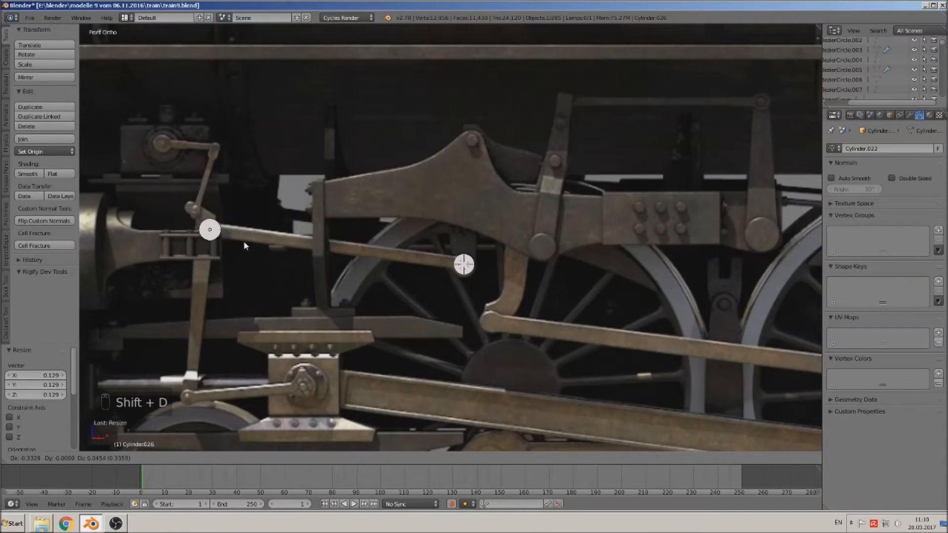
click(246, 246)
middle_drag(308, 282, 330, 305)
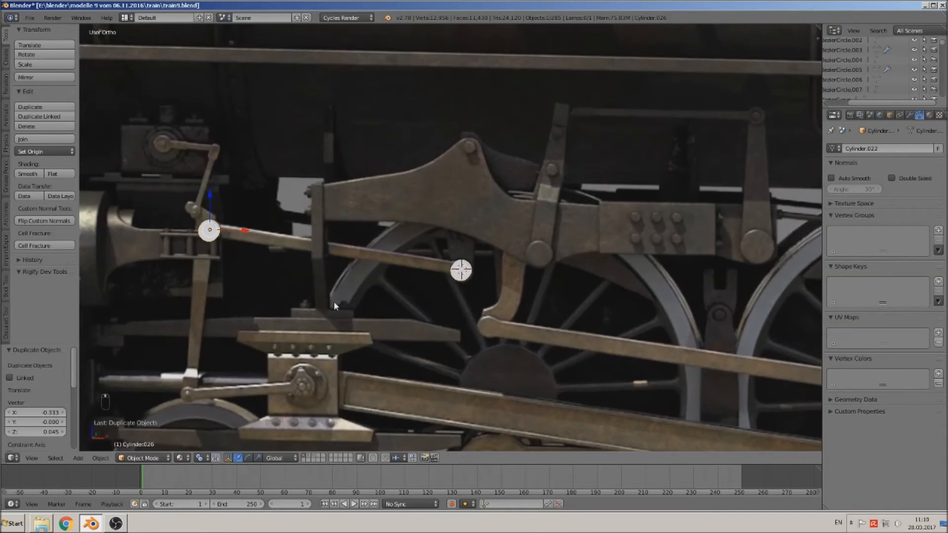
scroll(329, 305, up, 2)
shift+right_click(471, 283)
click(45, 139)
Move the joined cylinders -0.145 along Y in front of the reference photo
middle_drag(242, 232, 451, 311)
drag(443, 319, 336, 367)
shift+middle_drag(352, 334, 529, 251)
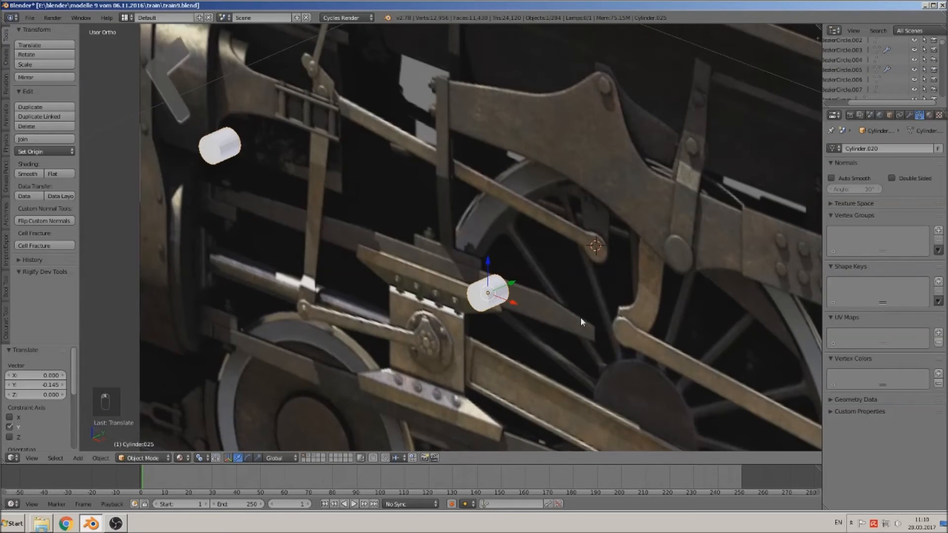
key(s)
key(z)
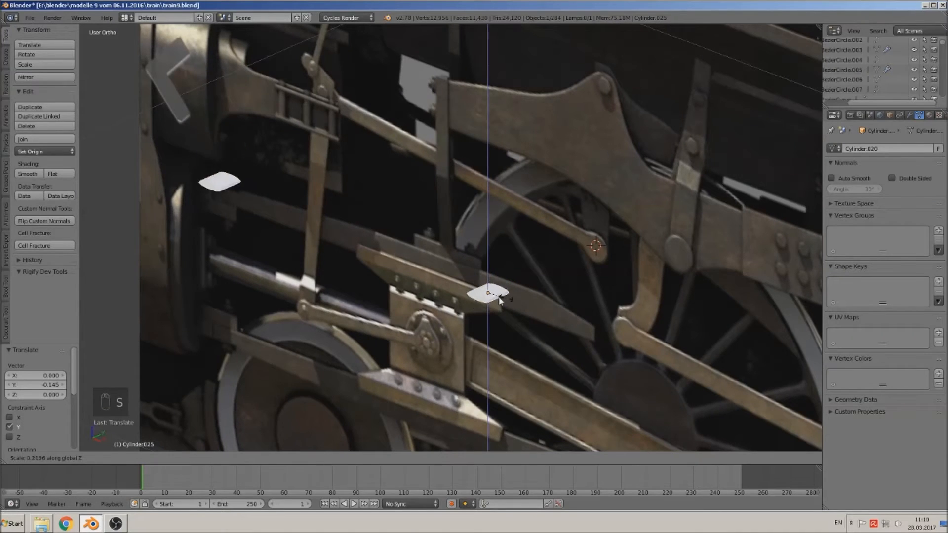
right_click(550, 313)
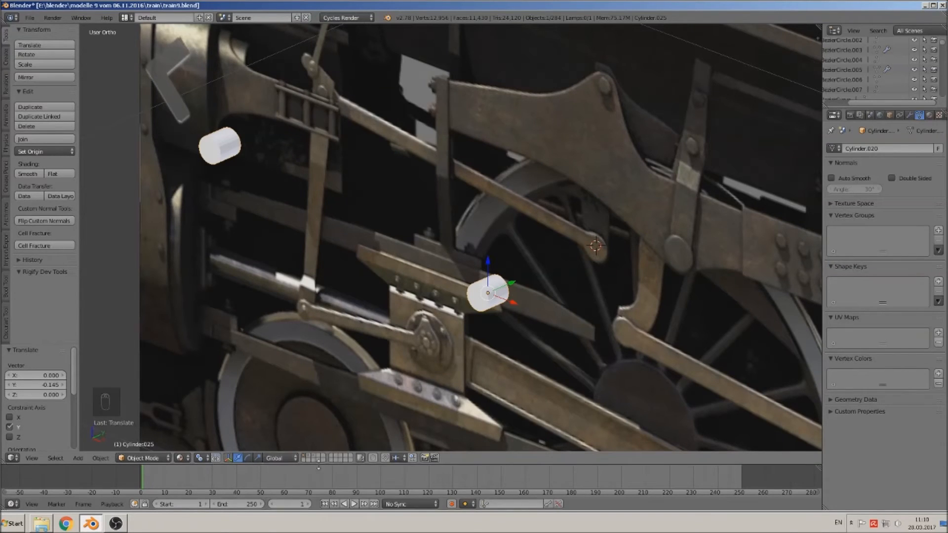
Set the keyboard layout to German and scale the joined cylinders by 0.223 along Y to make them thinner
click(838, 523)
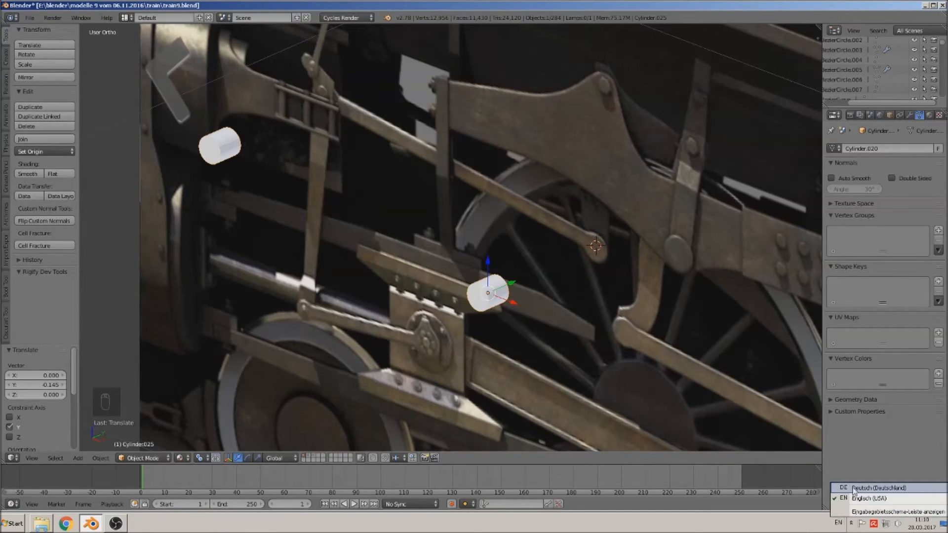
click(864, 488)
key(s)
key(y)
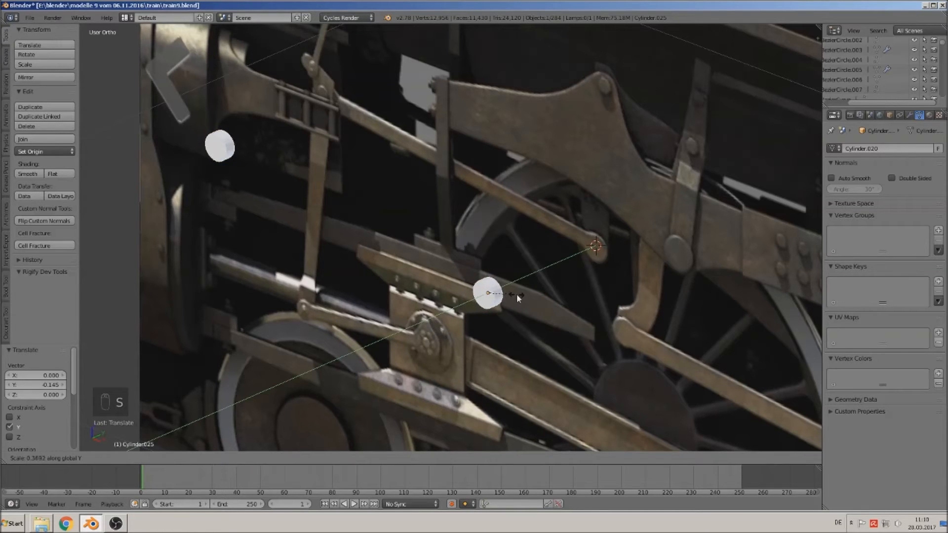
click(508, 290)
Open the joined cylinders' mesh for editing in front view and deselect all of its vertices
key(KP_1)
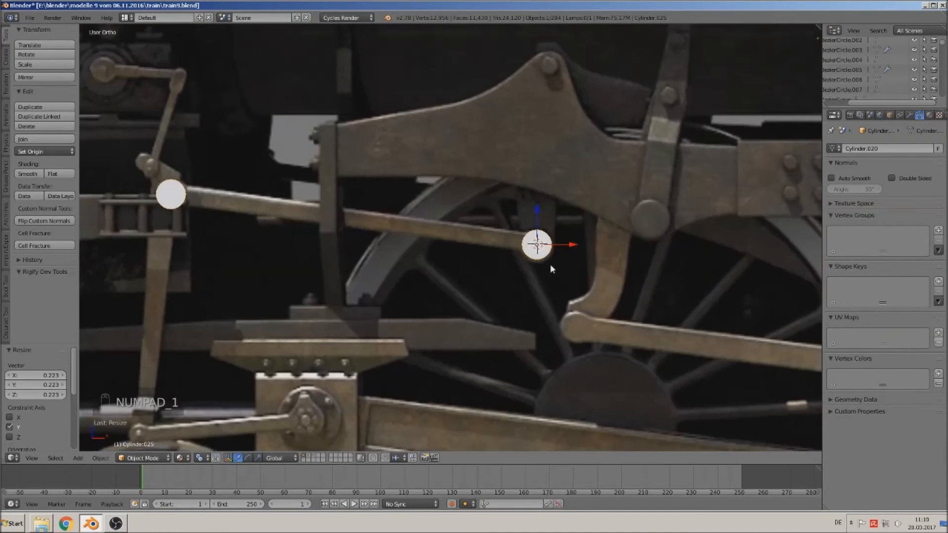
shift+middle_drag(485, 266, 535, 271)
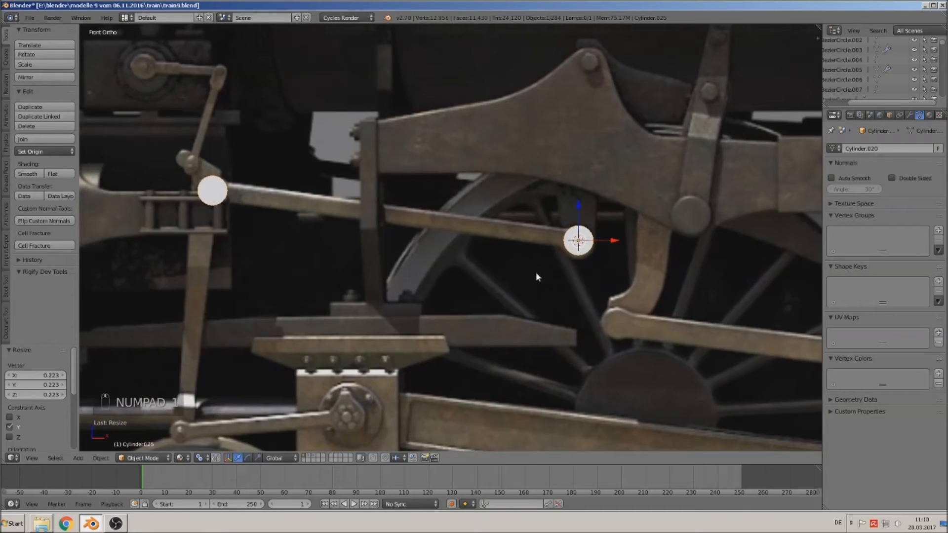
scroll(568, 262, up, 2)
key(Tab)
shift+middle_drag(593, 257, 651, 261)
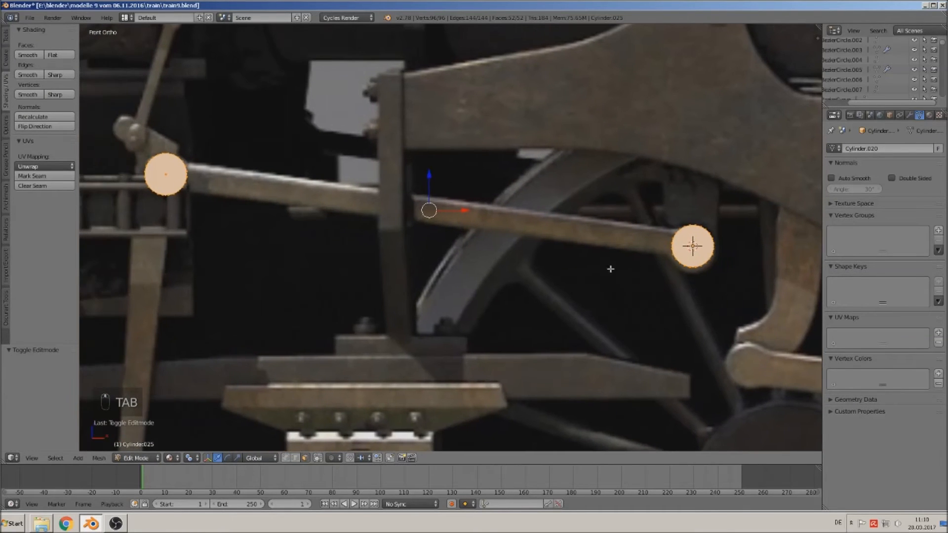
key(a)
key(a)
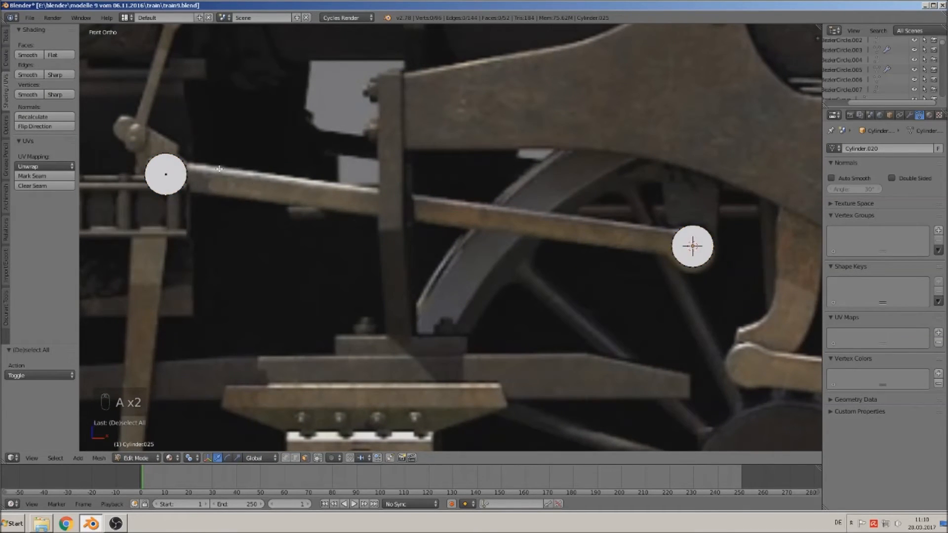
shift+middle_drag(502, 243, 567, 247)
scroll(358, 200, up, 2)
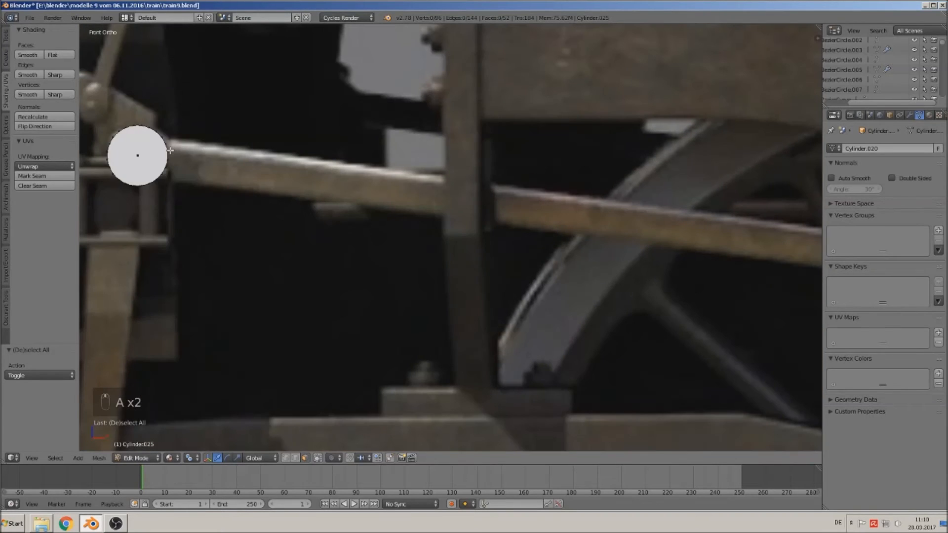
key(a)
key(a)
key(c)
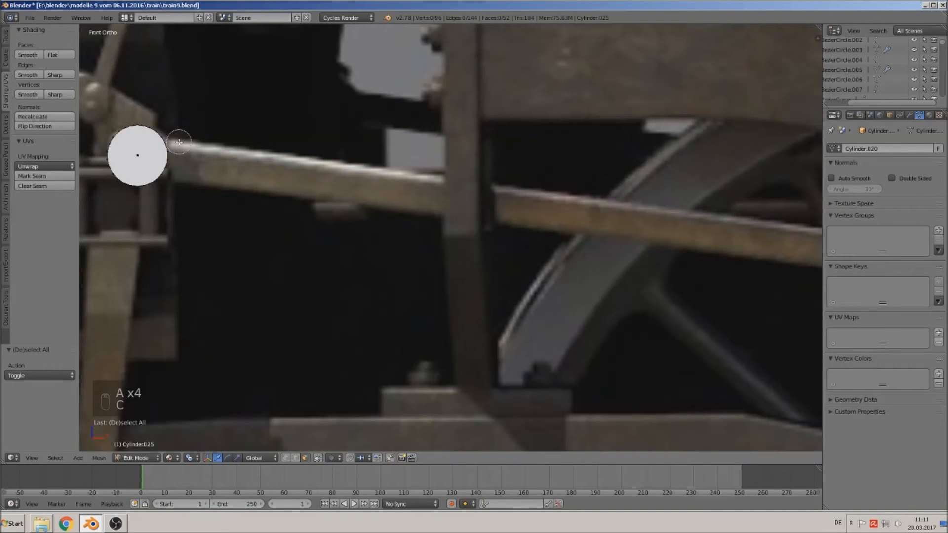
key(c)
click(137, 155)
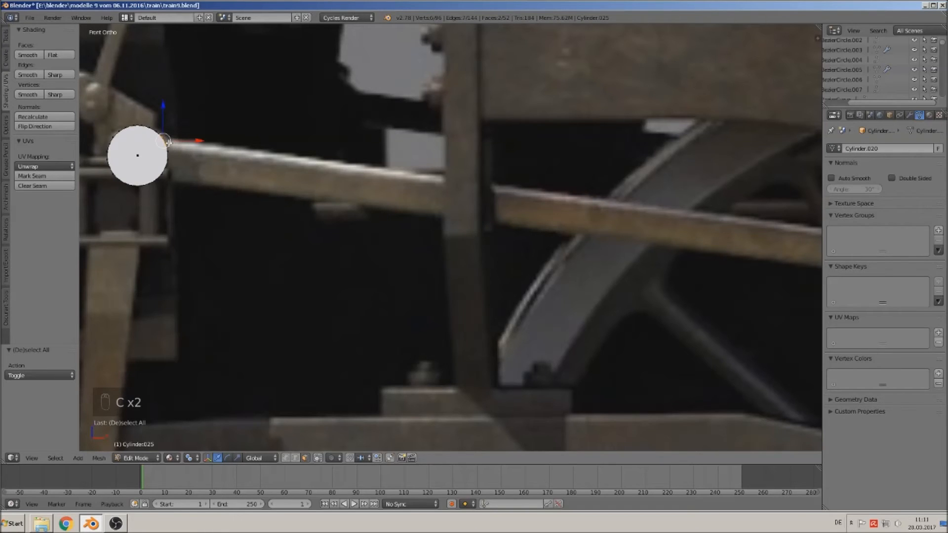
key(a)
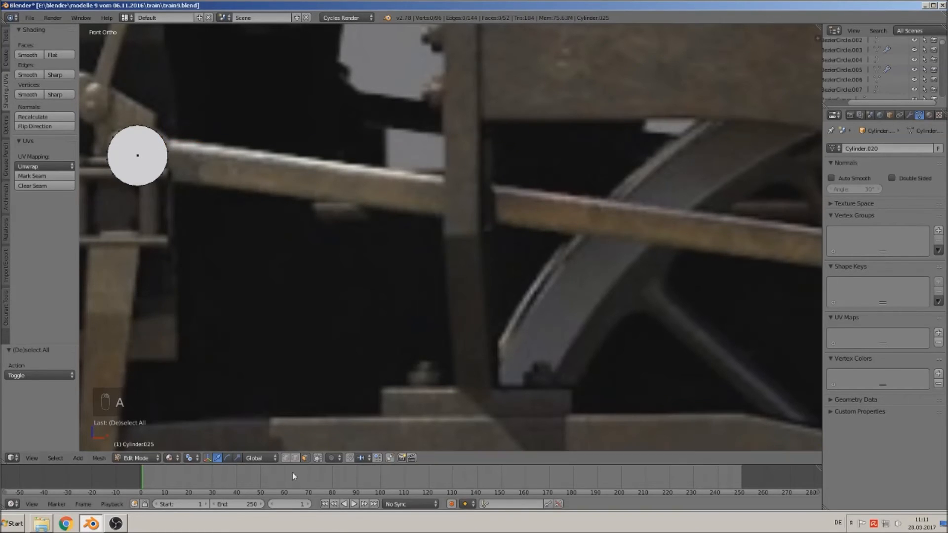
key(a)
key(c)
key(a)
key(c)
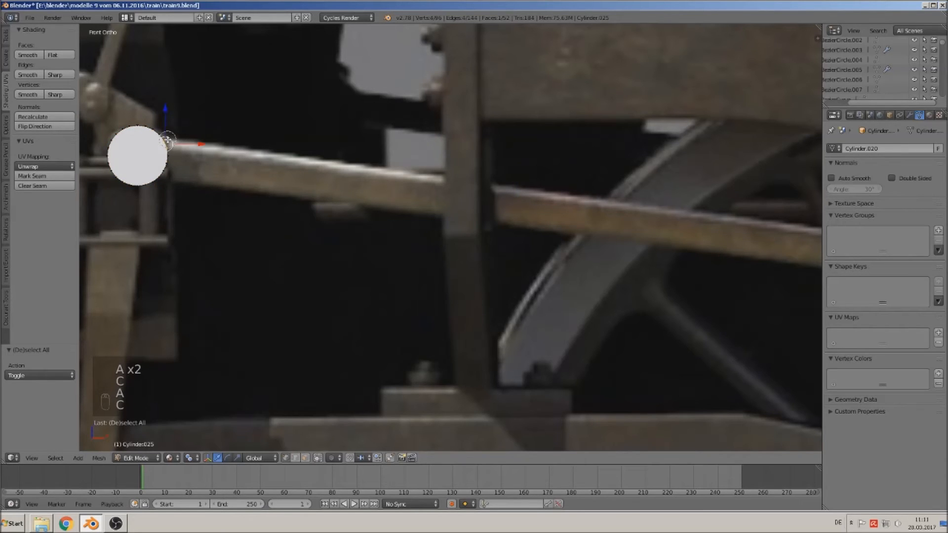
middle_drag(170, 149, 241, 154)
key(a)
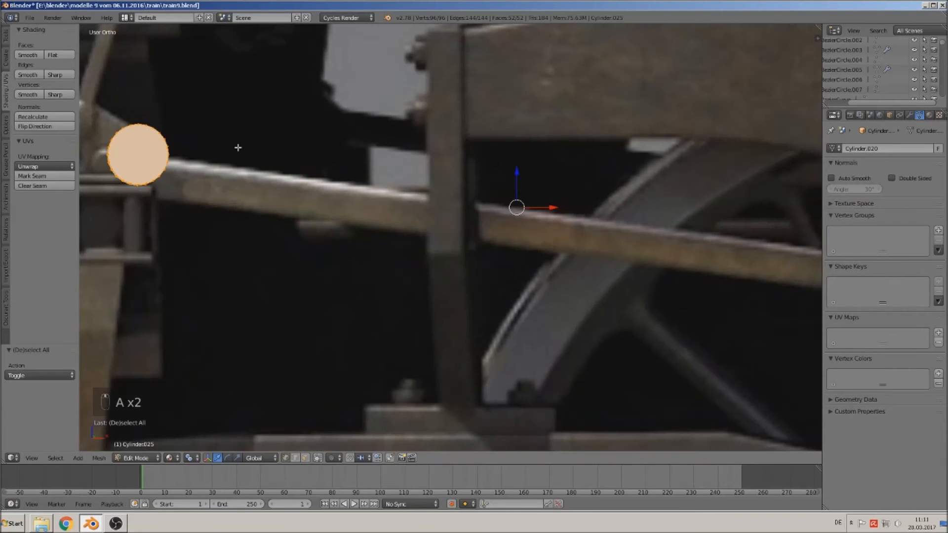
Create the rod's top face between the upper rim edges of the left and right cylinders
key(KP_1)
scroll(201, 158, up, 3)
key(a)
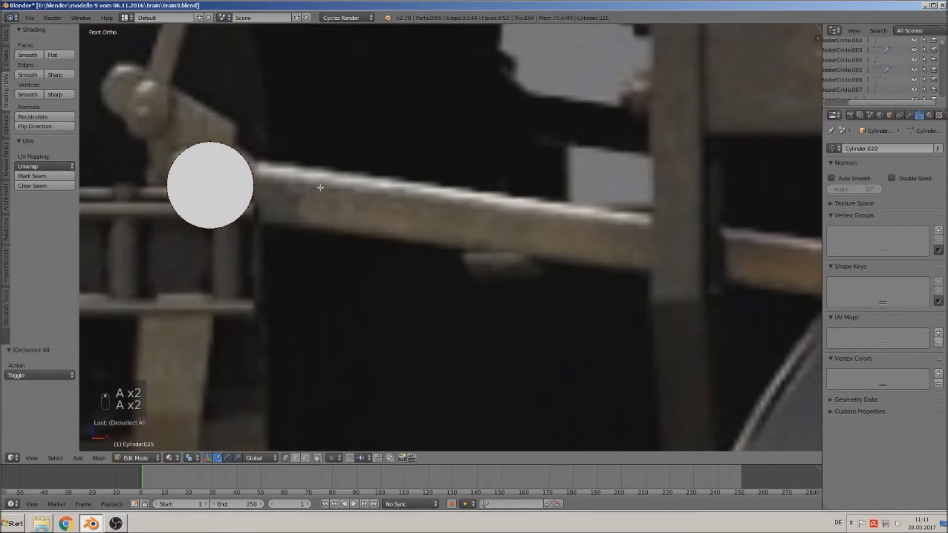
key(c)
click(255, 159)
scroll(501, 202, down, 4)
scroll(501, 202, down, 2)
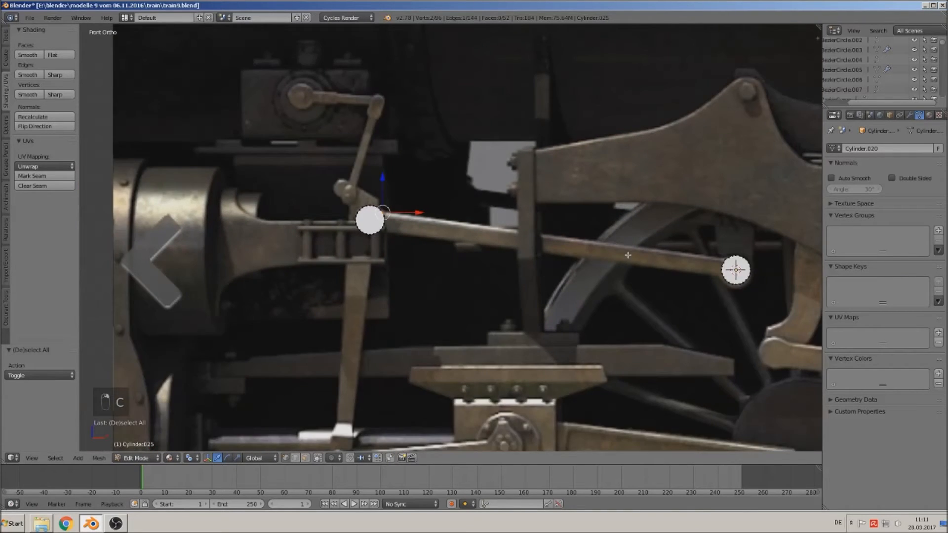
shift+middle_drag(696, 269, 434, 250)
scroll(433, 250, up, 8)
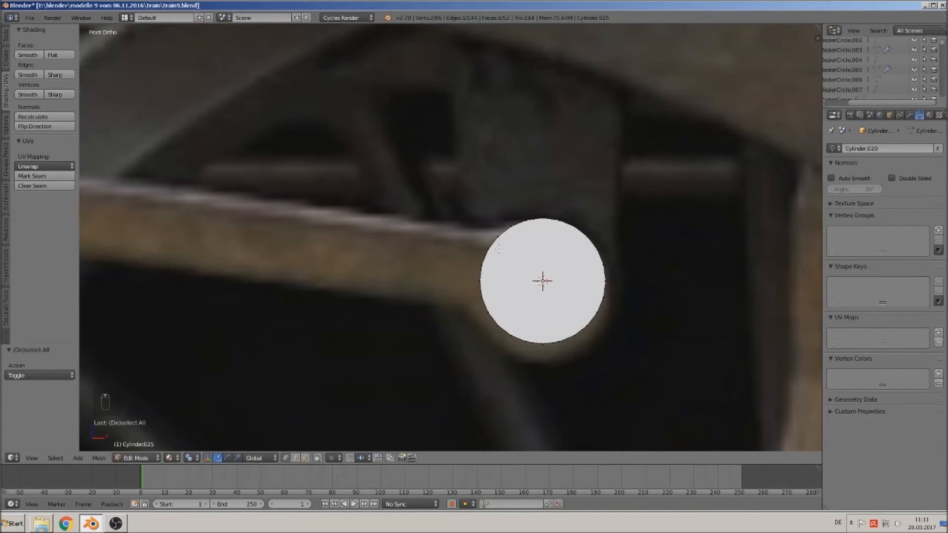
key(c)
key(f)
scroll(474, 253, down, 9)
scroll(313, 268, up, 1)
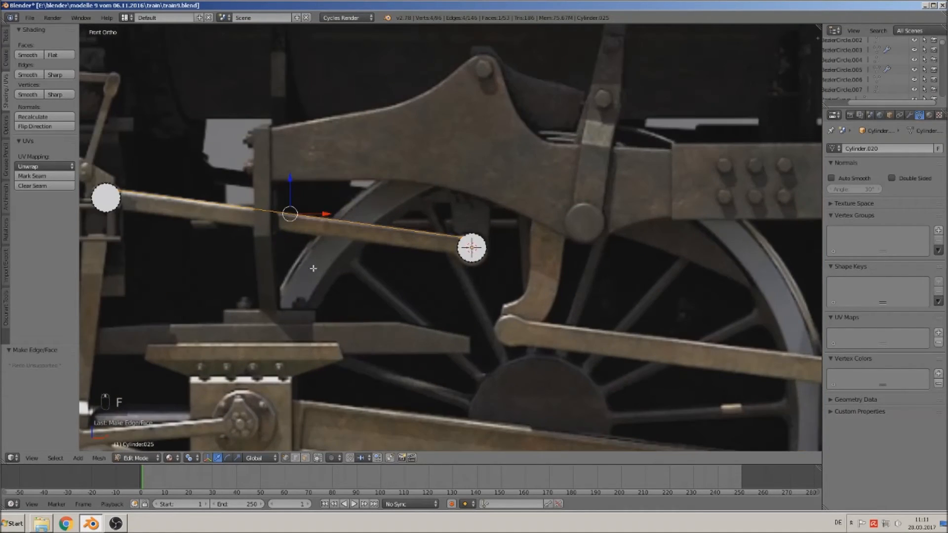
Create the rod's bottom face between the lower rim edges of the left and right cylinders
shift+middle_drag(247, 263, 397, 252)
scroll(382, 254, up, 2)
shift+middle_drag(321, 245, 493, 281)
scroll(415, 254, up, 4)
scroll(412, 253, up, 2)
shift+middle_drag(284, 187, 304, 196)
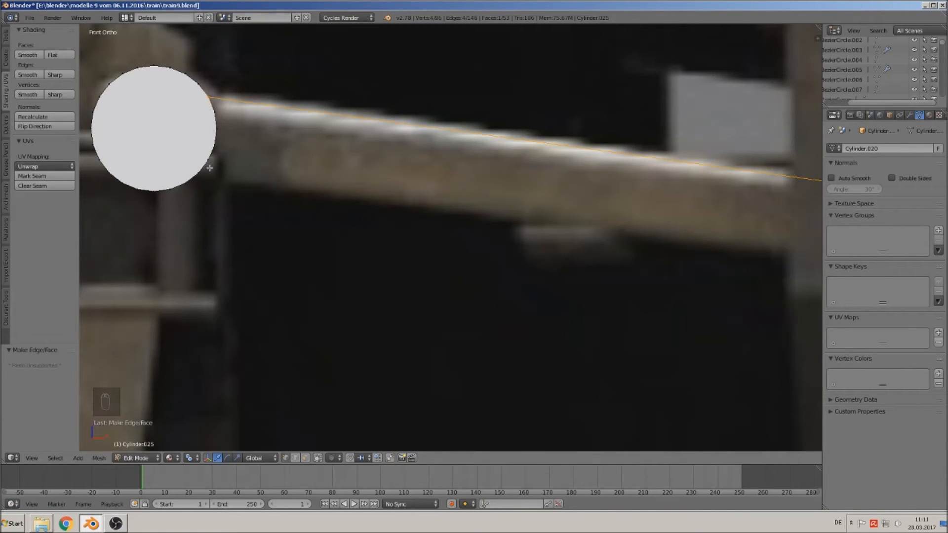
key(a)
key(x)
key(c)
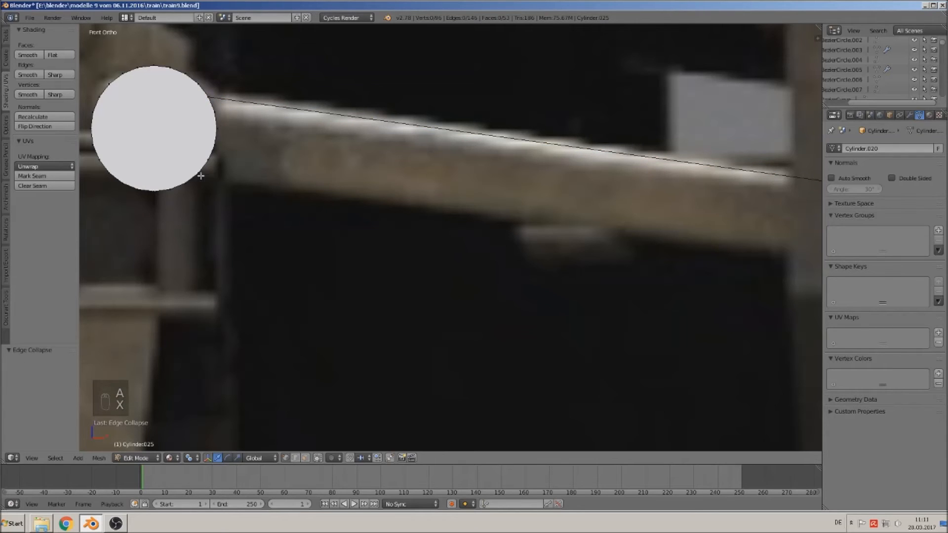
right_click(201, 173)
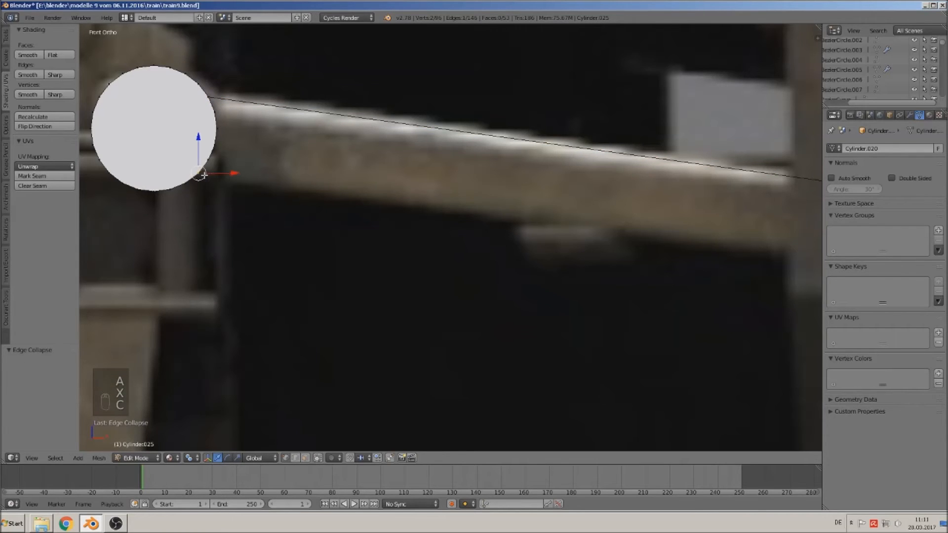
scroll(593, 281, down, 4)
shift+middle_drag(593, 281, 127, 244)
shift+middle_drag(441, 293, 250, 266)
scroll(250, 266, up, 4)
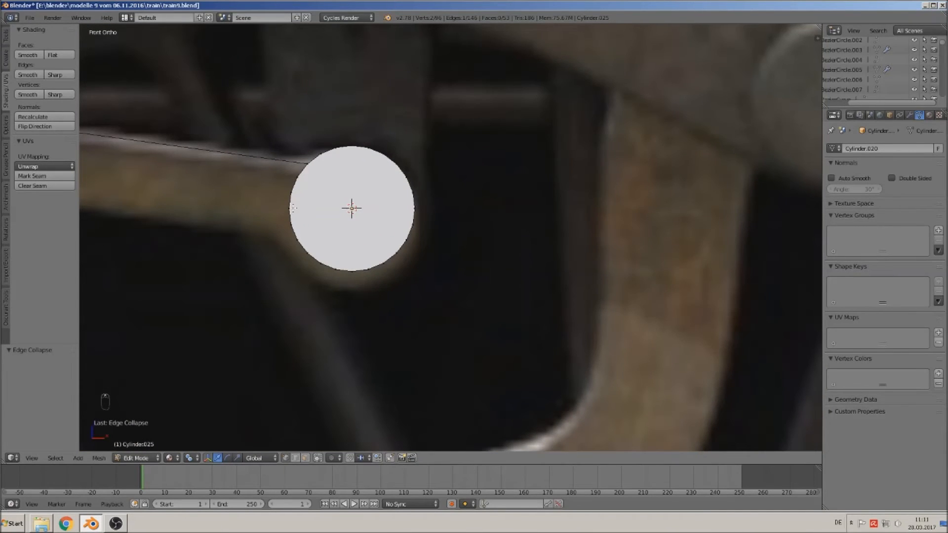
key(c)
click(296, 245)
key(f)
Select the rear edges of both strips and the rear rim edges of both cylinders, and fill the rod's back side
scroll(343, 260, down, 9)
middle_drag(345, 255, 309, 266)
shift+middle_drag(309, 266, 494, 305)
scroll(441, 297, up, 2)
scroll(344, 229, up, 3)
shift+middle_drag(413, 309, 477, 348)
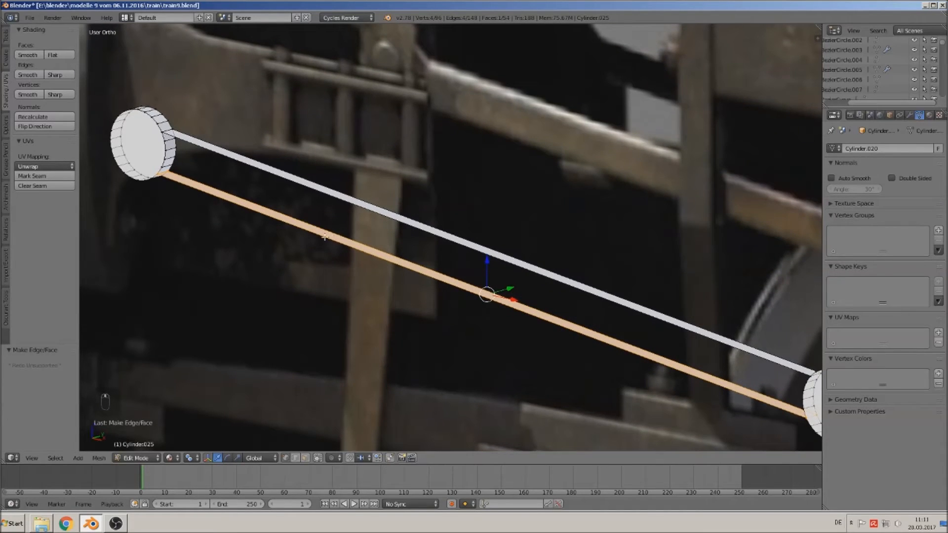
right_click(391, 252)
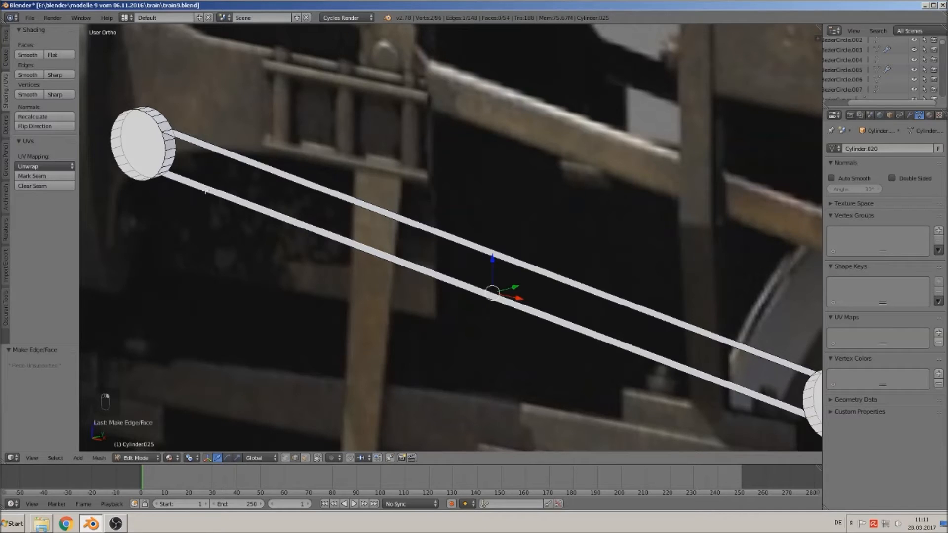
shift+right_click(267, 166)
shift+right_click(177, 158)
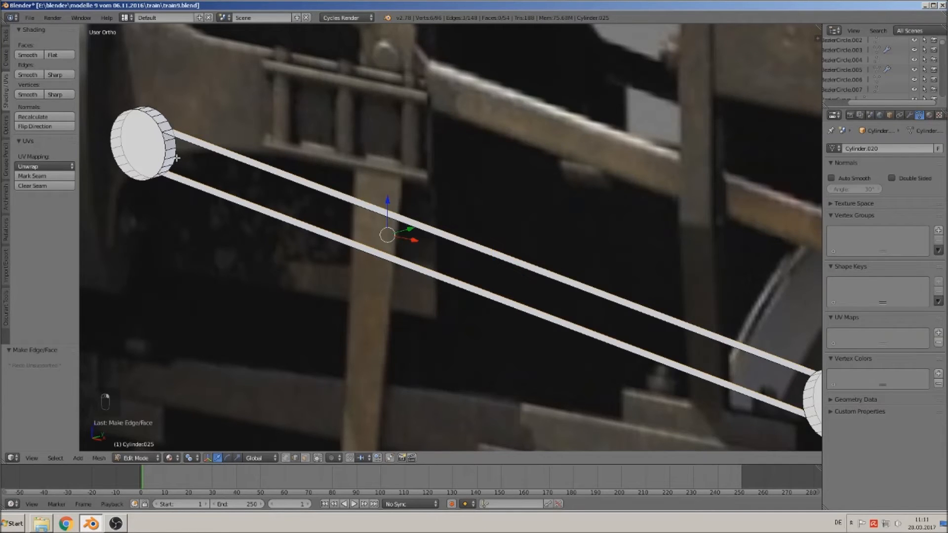
shift+right_click(178, 155)
shift+middle_drag(679, 318, 427, 219)
scroll(548, 300, up, 1)
alt+shift+right_click(584, 302)
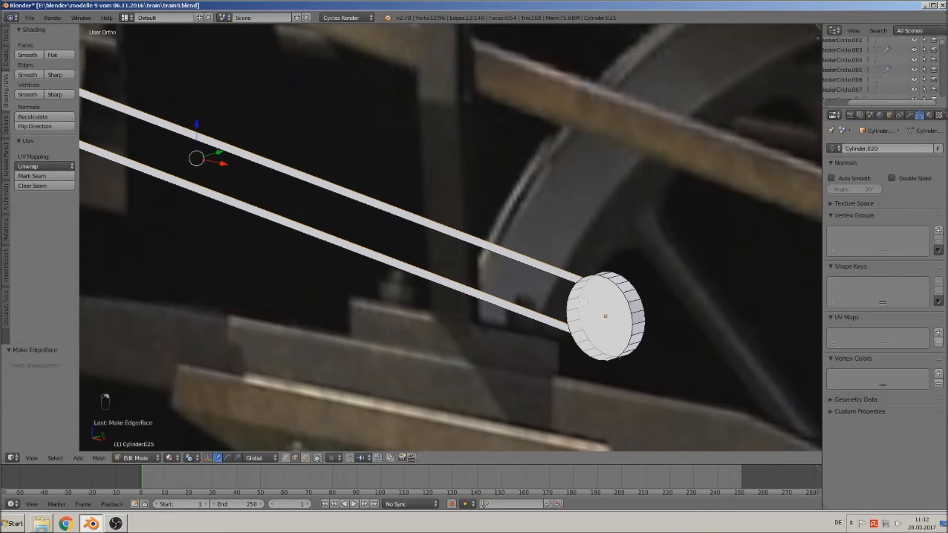
key(f)
Select the front edges of both strips and the front rim edges at both ends, and fill the rod's front side
shift+middle_drag(342, 200, 461, 226)
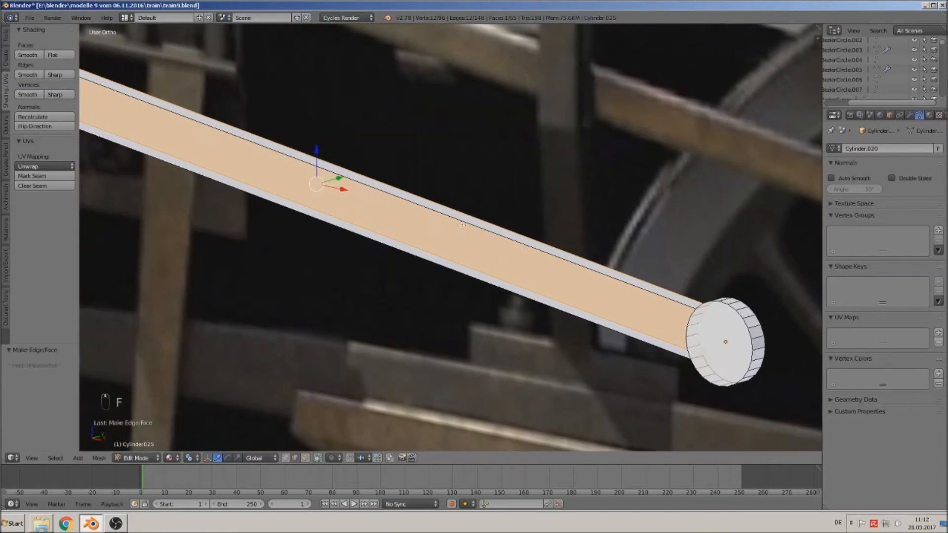
right_click(392, 193)
shift+right_click(392, 250)
shift+middle_drag(284, 237, 567, 359)
alt+shift+right_click(205, 165)
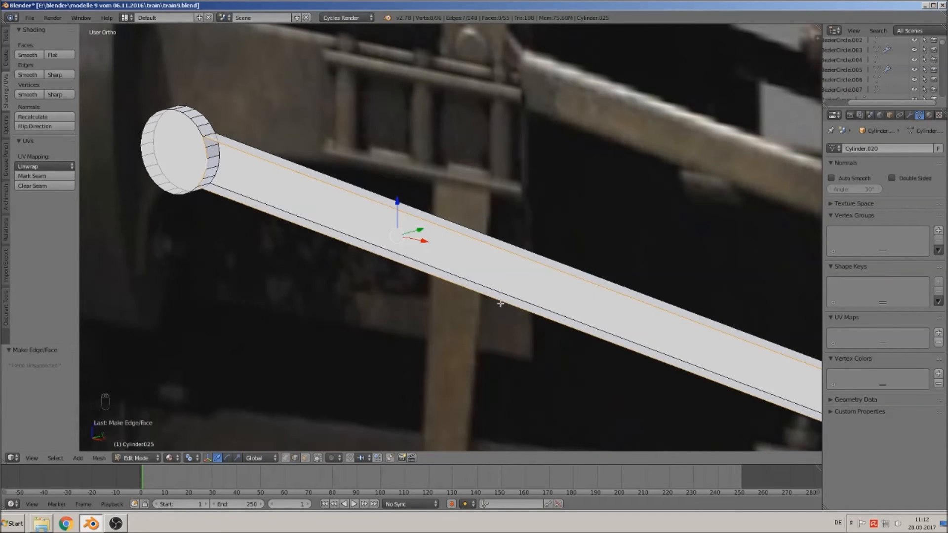
shift+middle_drag(501, 304, 167, 184)
shift+middle_drag(591, 328, 511, 293)
alt+shift+right_click(511, 293)
scroll(529, 304, up, 7)
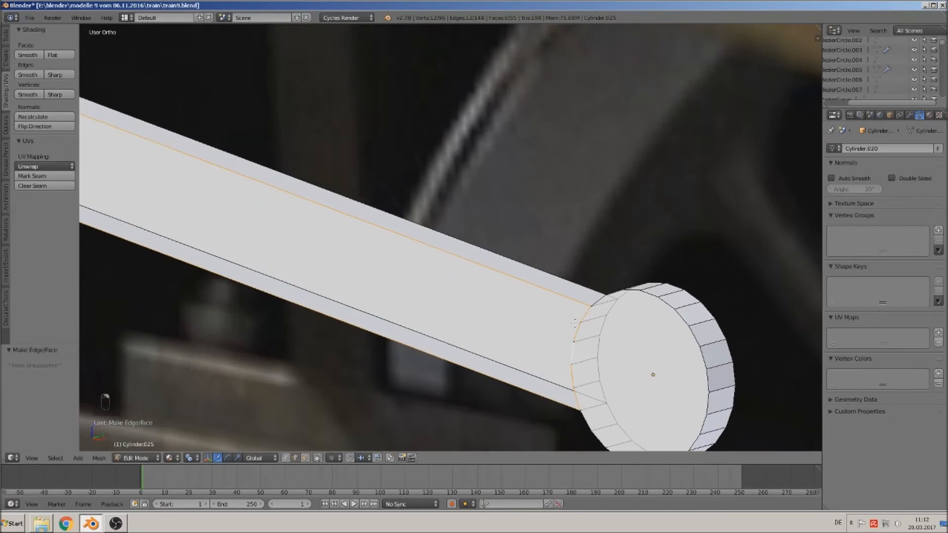
shift+middle_drag(572, 317, 465, 202)
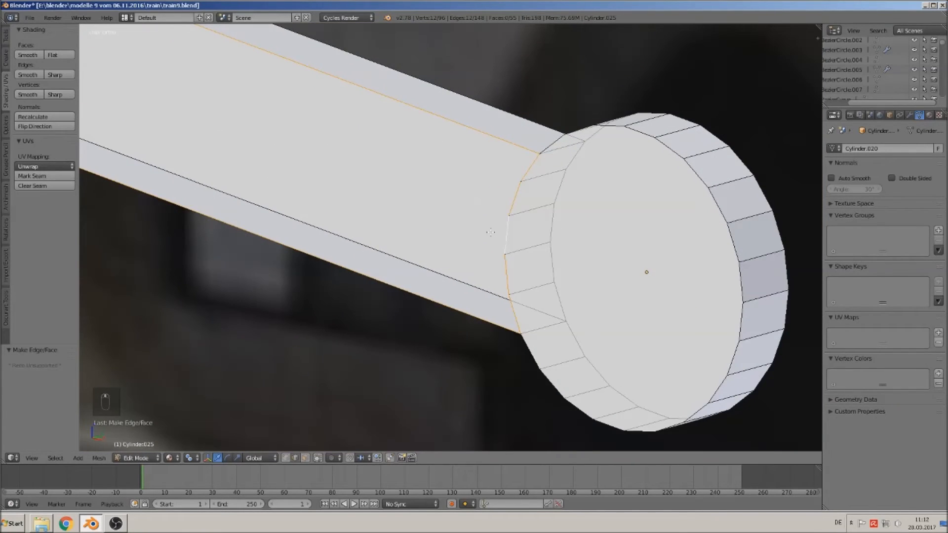
key(f)
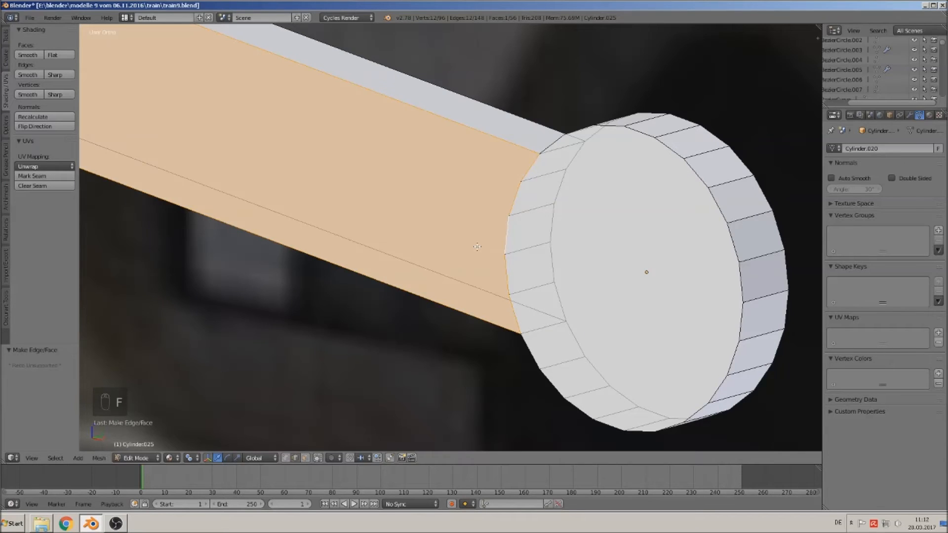
Select the ring of faces around the right cylinder's rim and shade it smooth
scroll(478, 247, down, 10)
key(Tab)
scroll(416, 269, down, 2)
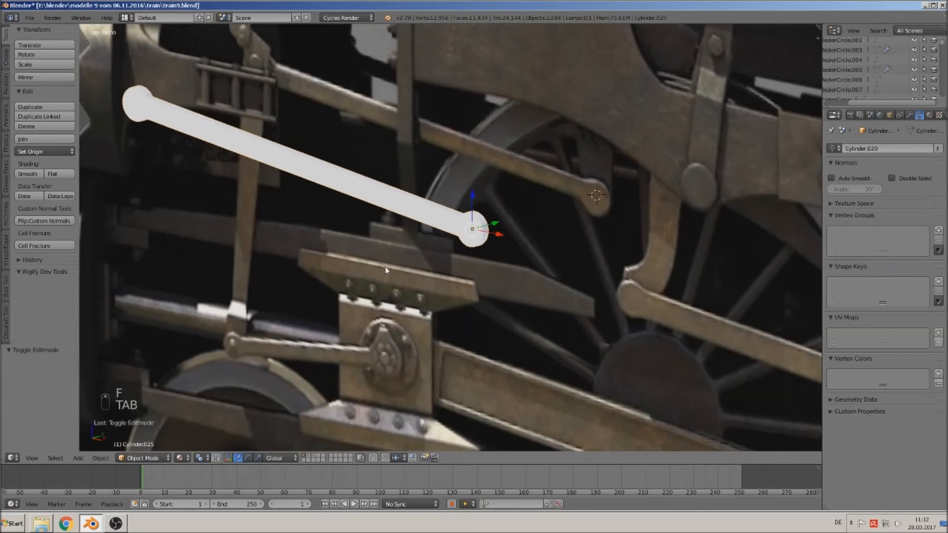
shift+middle_drag(385, 266, 497, 328)
scroll(535, 339, up, 5)
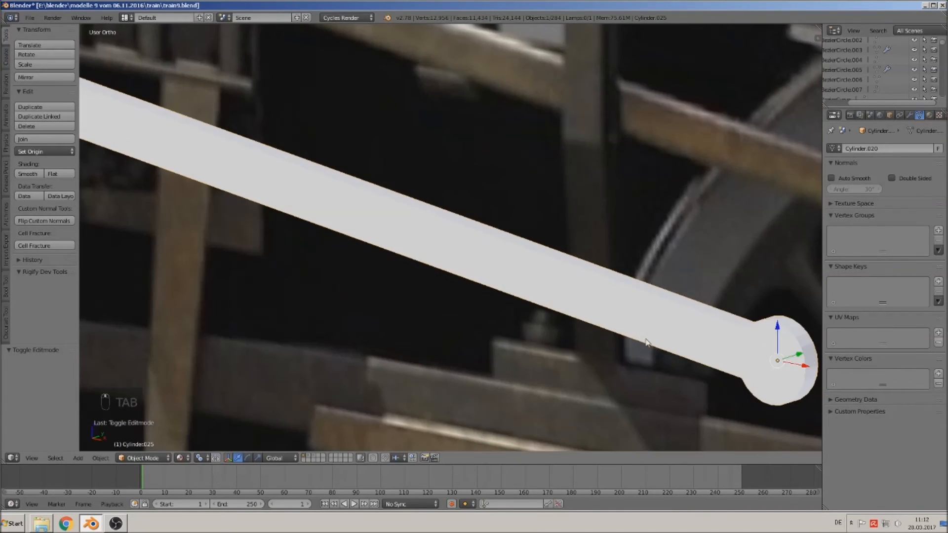
scroll(657, 345, up, 2)
key(Tab)
middle_drag(657, 341, 593, 321)
shift+middle_drag(414, 255, 337, 239)
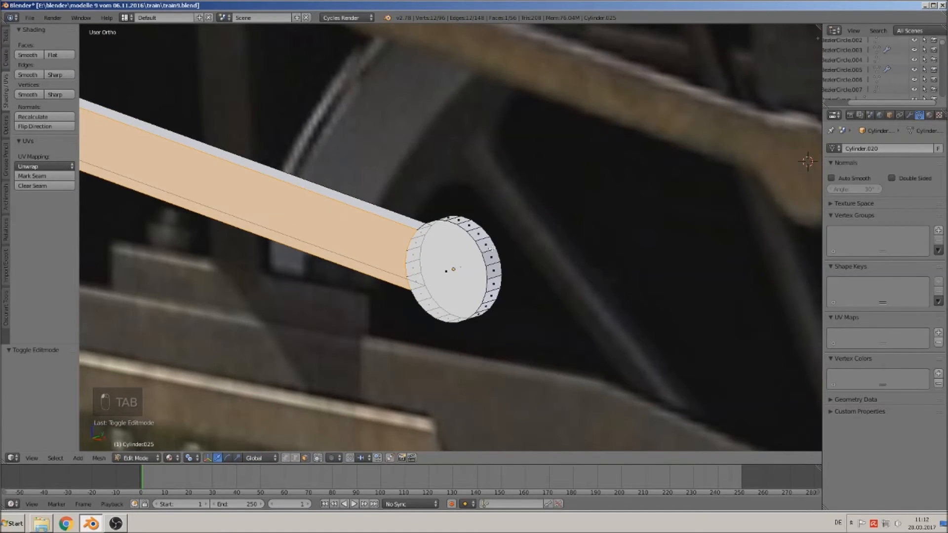
alt+right_click(492, 251)
middle_drag(443, 272, 463, 279)
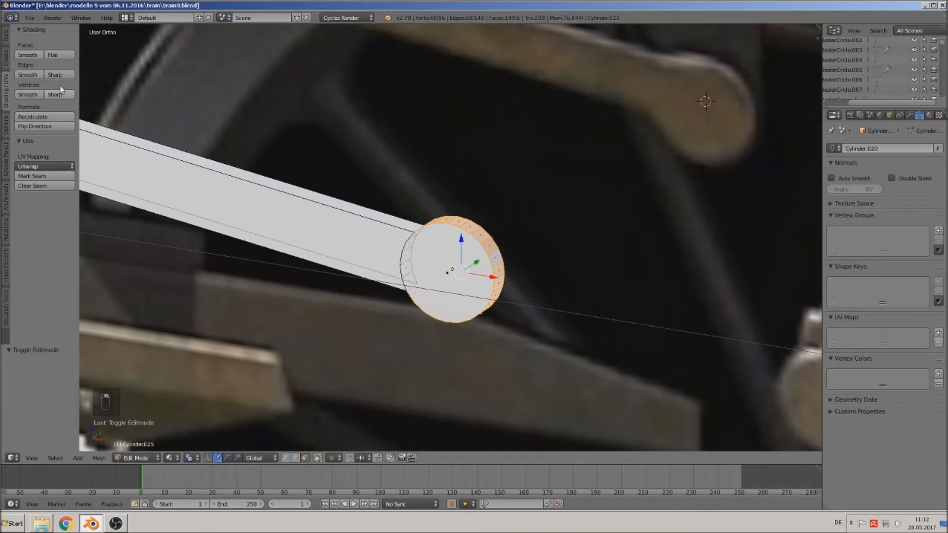
click(28, 54)
middle_drag(312, 233, 482, 264)
key(Tab)
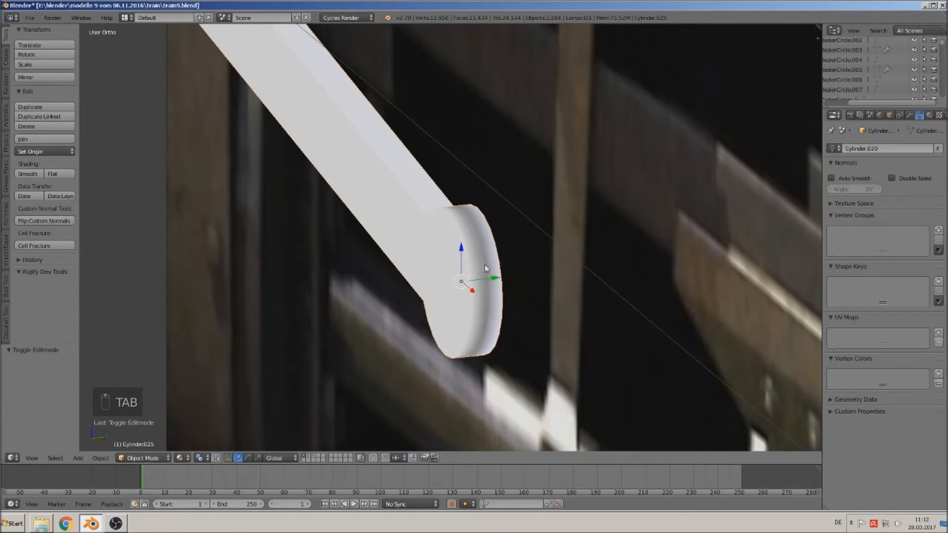
Add a loop cut along the right cylinder's smooth-shaded rim and return to Object Mode
key(Tab)
key(ctrl+r)
click(489, 266)
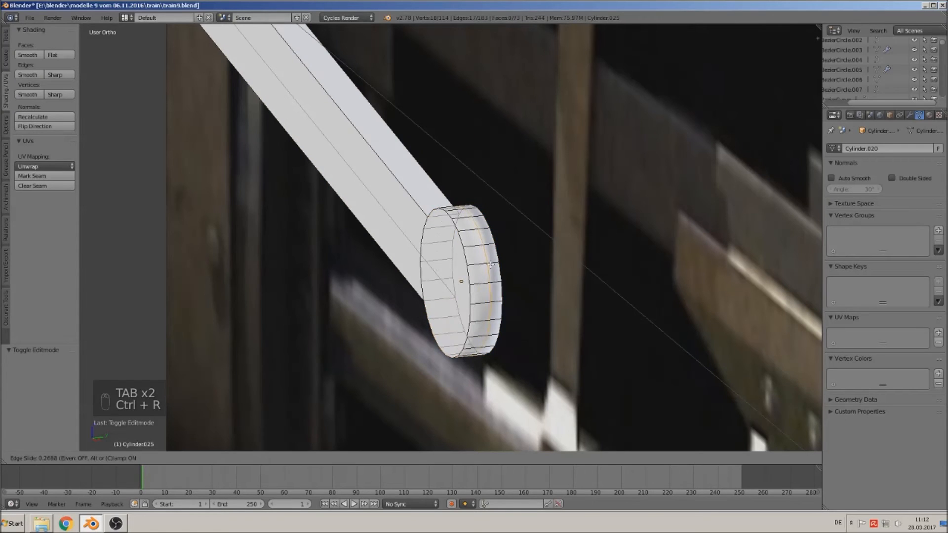
right_click(493, 269)
key(Tab)
scroll(481, 287, down, 7)
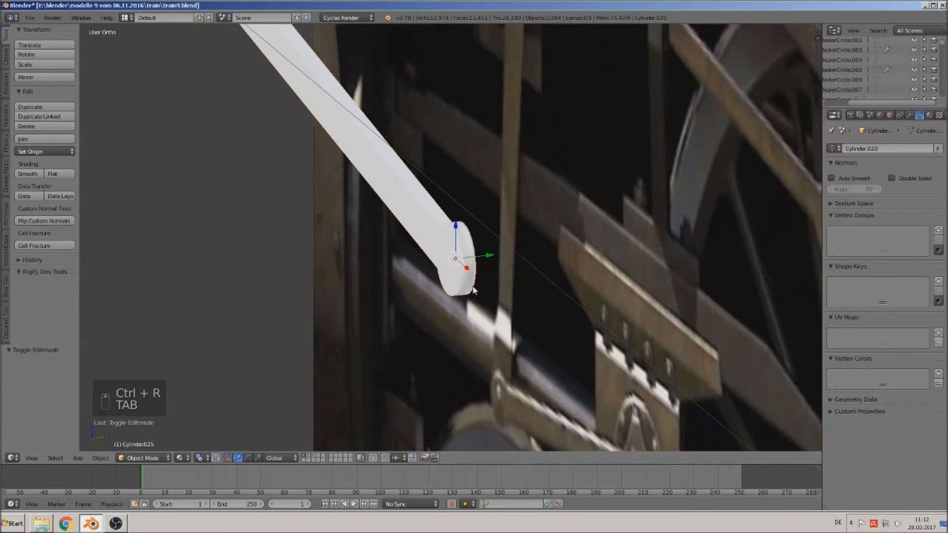
Select the ring of faces around the left cylinder's rim in the rod's mesh and shade it smooth
shift+middle_drag(368, 245, 584, 433)
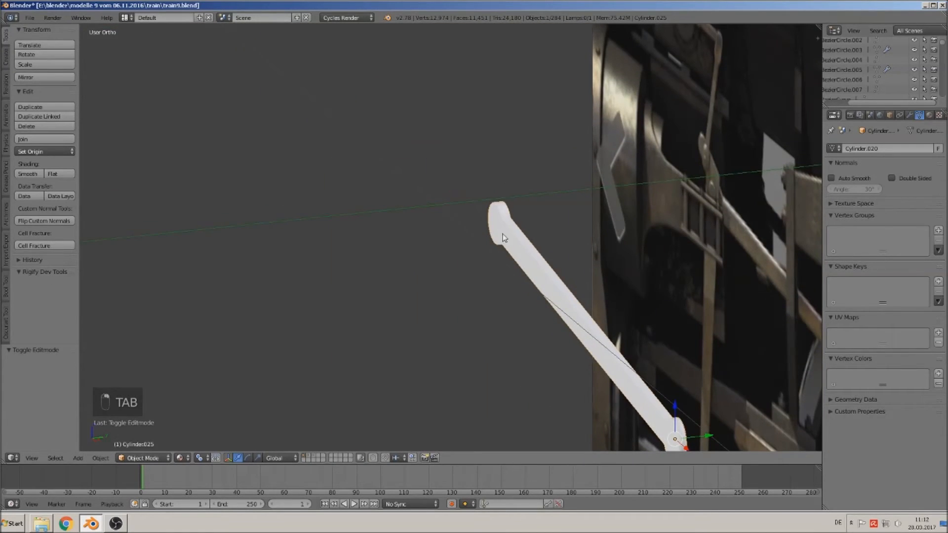
middle_drag(501, 279, 632, 336)
key(Tab)
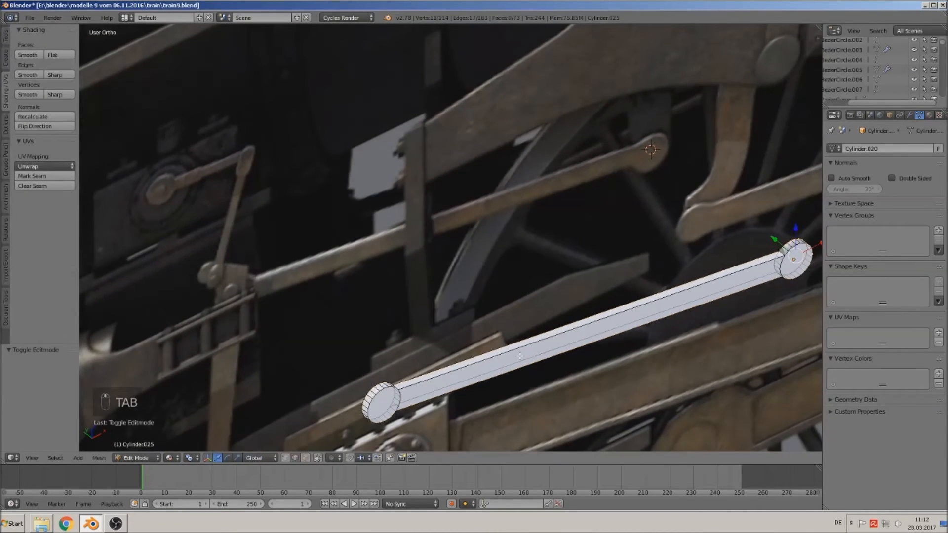
shift+middle_drag(493, 352, 512, 222)
scroll(513, 219, up, 6)
click(305, 458)
alt+right_click(282, 287)
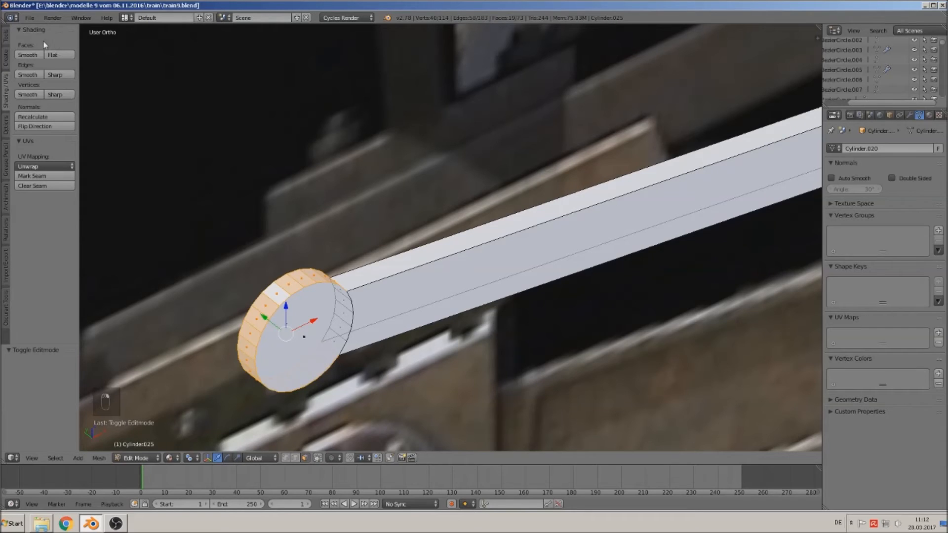
click(23, 56)
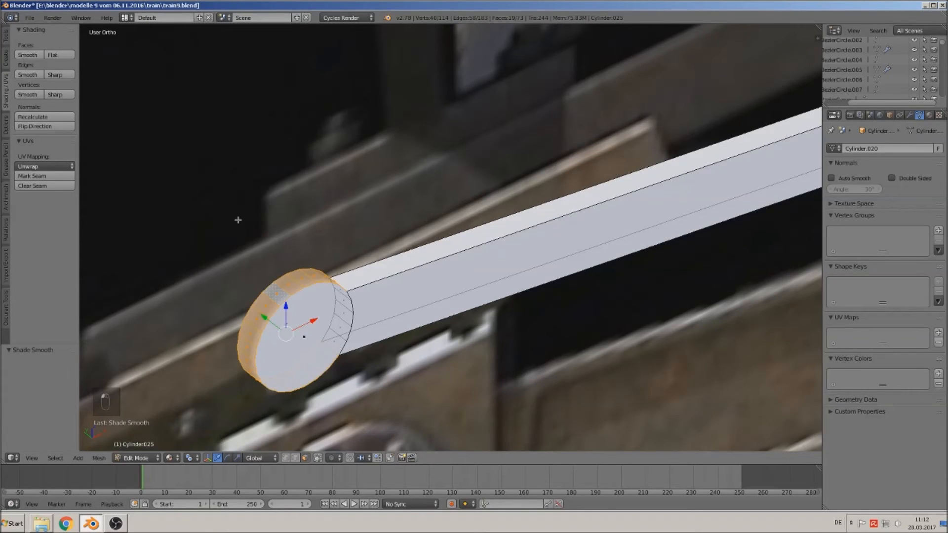
Add two edge loops around the rim of the rod's round end disc, one towards each face
key(Tab)
key(Tab)
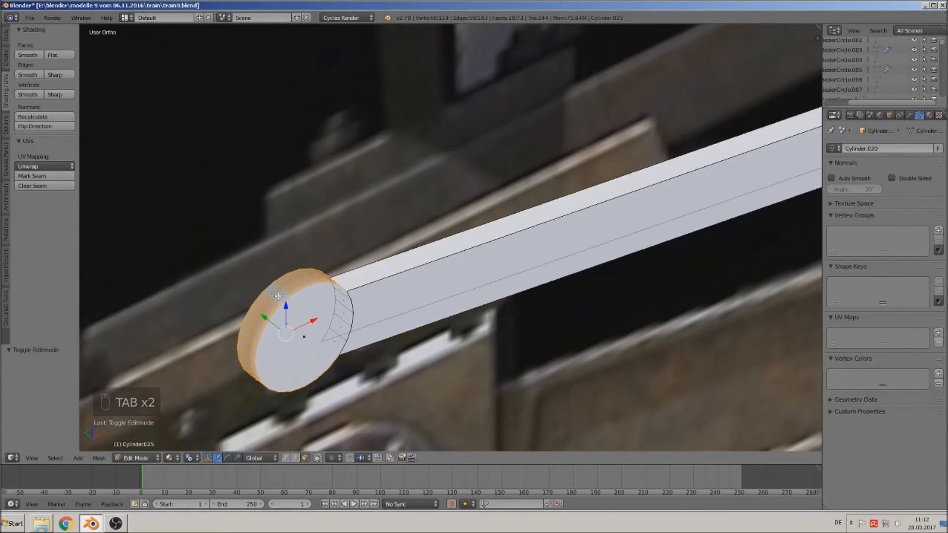
key(ctrl+r)
click(274, 295)
right_click(273, 292)
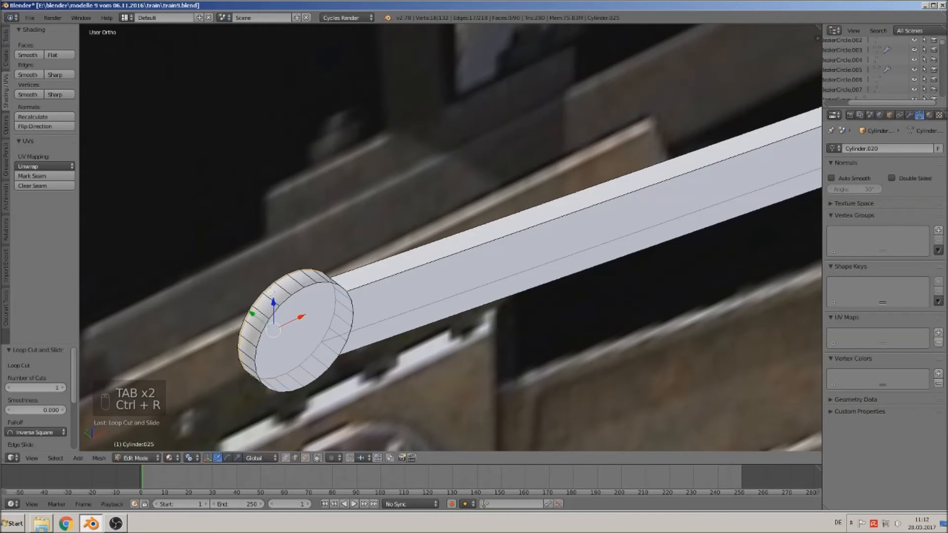
key(ctrl+r)
click(282, 303)
right_click(282, 303)
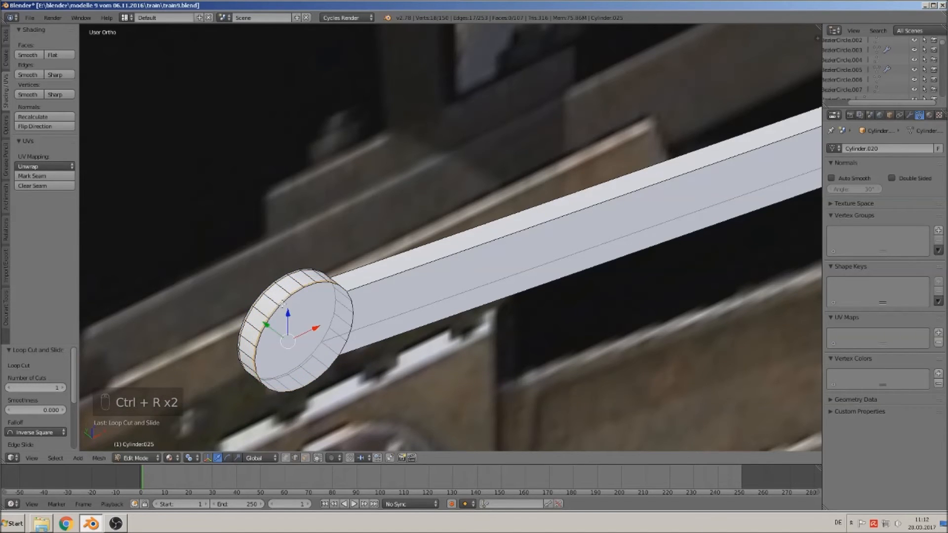
Add one more edge loop around the same disc's rim from its opposite side and finish editing the rod mesh
scroll(656, 222, down, 5)
middle_drag(656, 222, 388, 521)
scroll(518, 206, up, 7)
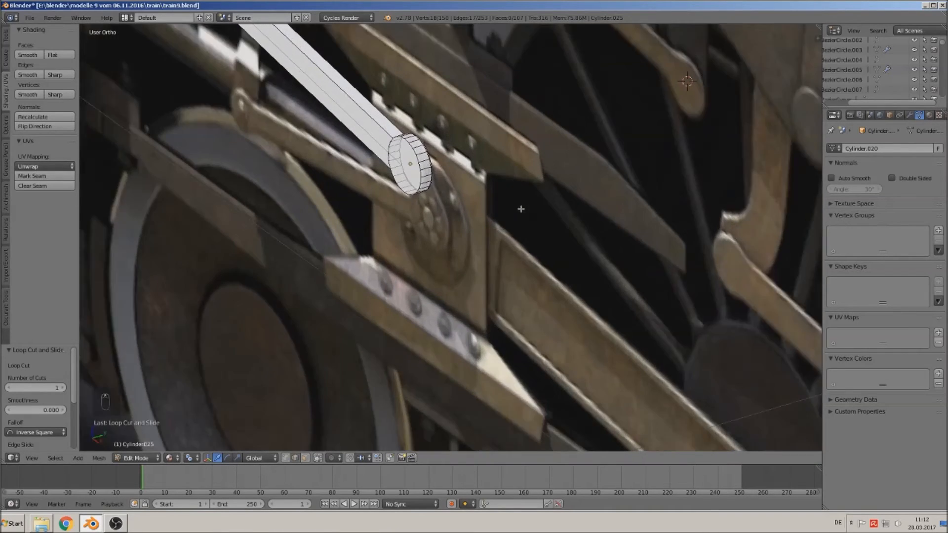
shift+middle_drag(390, 120, 362, 348)
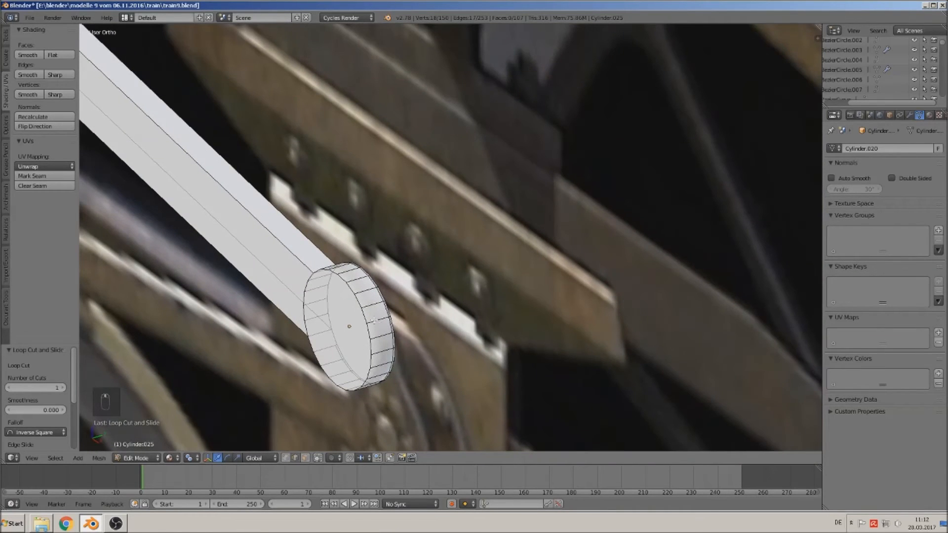
key(ctrl+r)
click(371, 324)
right_click(370, 325)
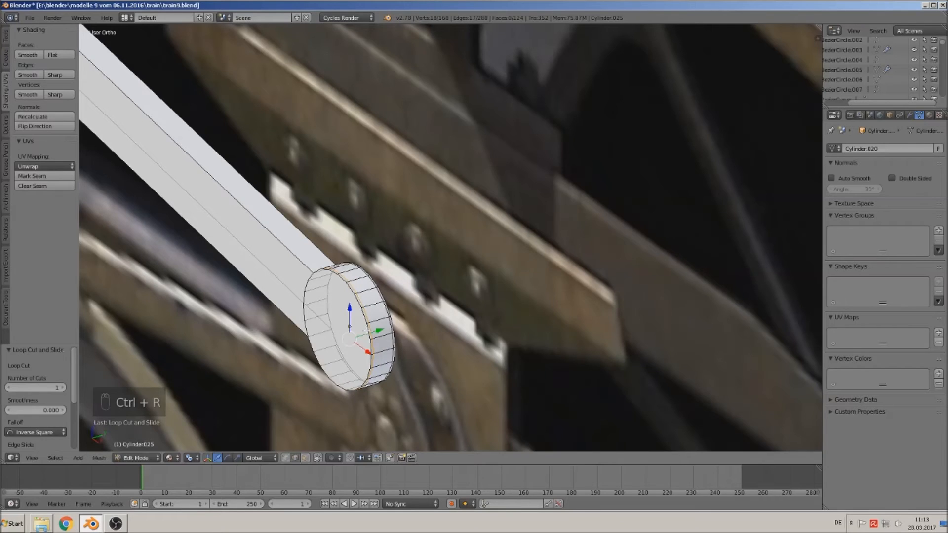
scroll(366, 330, down, 1)
key(Tab)
In front view, move the finished rod off the reference image to the modelled parts above it and deselect everything
scroll(366, 336, down, 10)
middle_drag(392, 316, 455, 289)
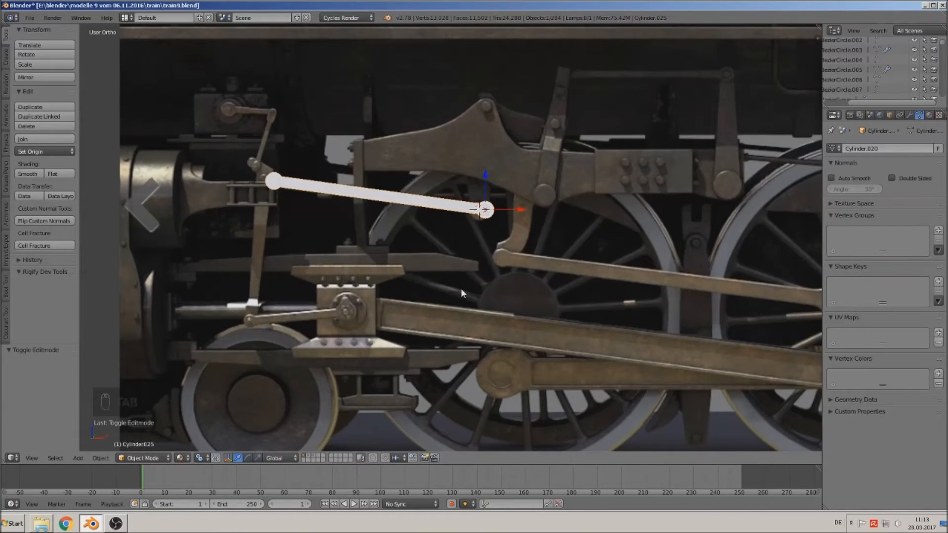
key(KP_1)
drag(486, 178, 487, 274)
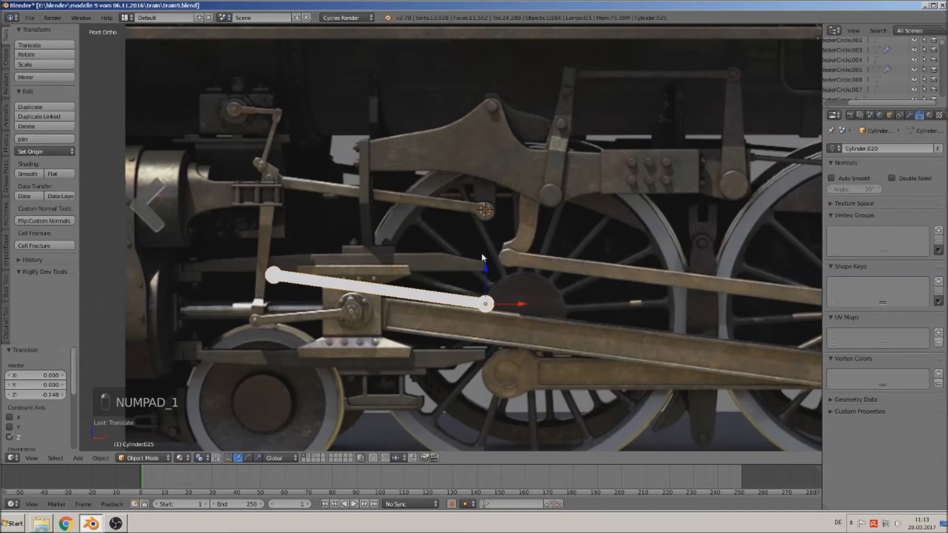
scroll(469, 371, down, 6)
scroll(473, 288, up, 5)
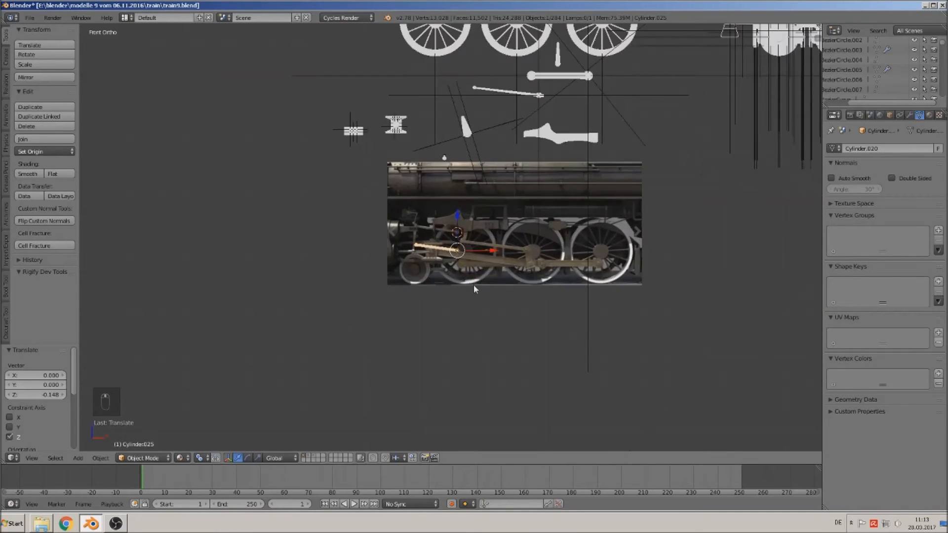
scroll(457, 289, up, 1)
key(f)
key(g)
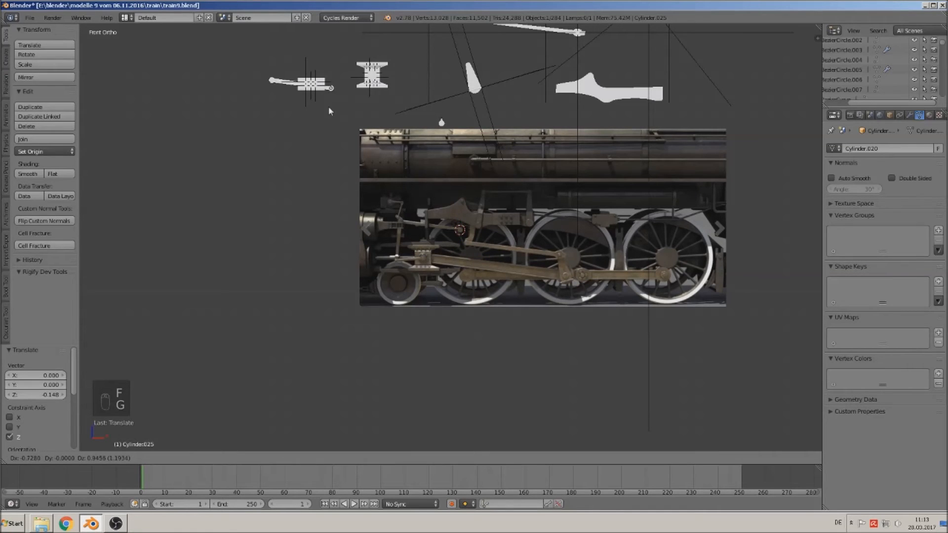
click(327, 64)
scroll(506, 278, up, 6)
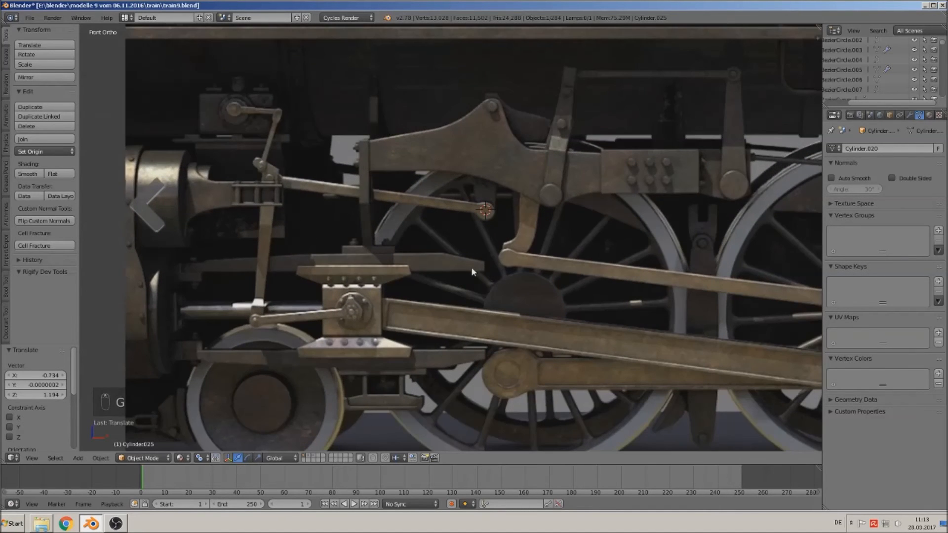
key(a)
Move the small drop-shaped part from above the reference image onto the round fitting of the crosshead block
shift+middle_drag(339, 325, 429, 307)
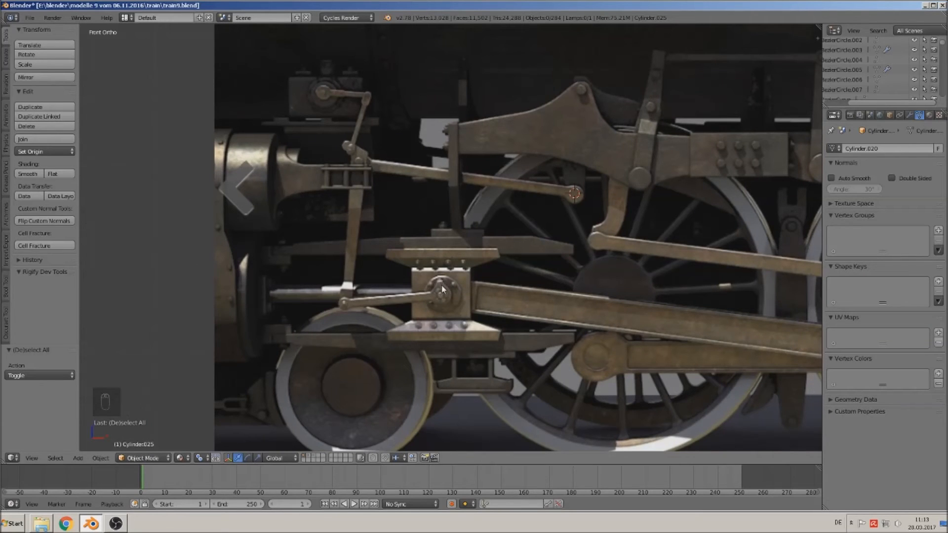
scroll(342, 298, down, 5)
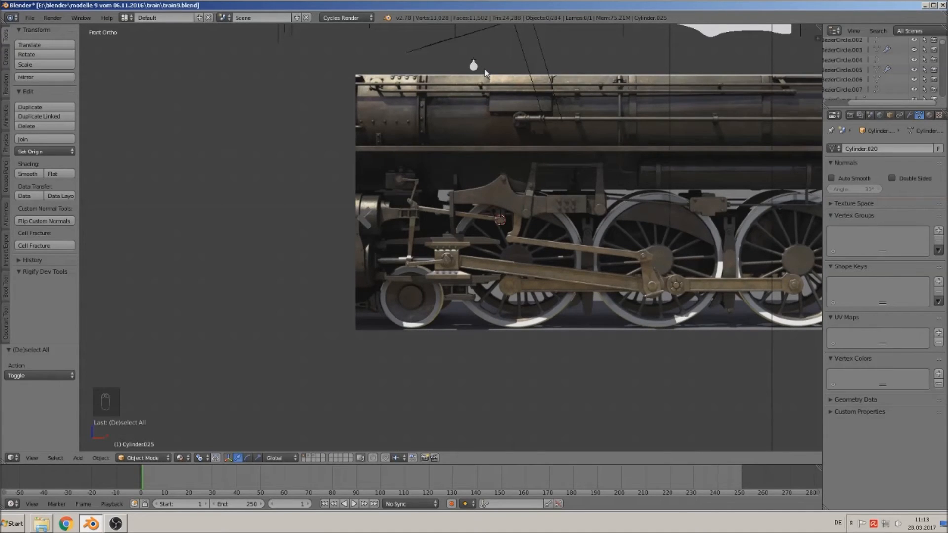
key(b)
drag(485, 76, 453, 55)
key(g)
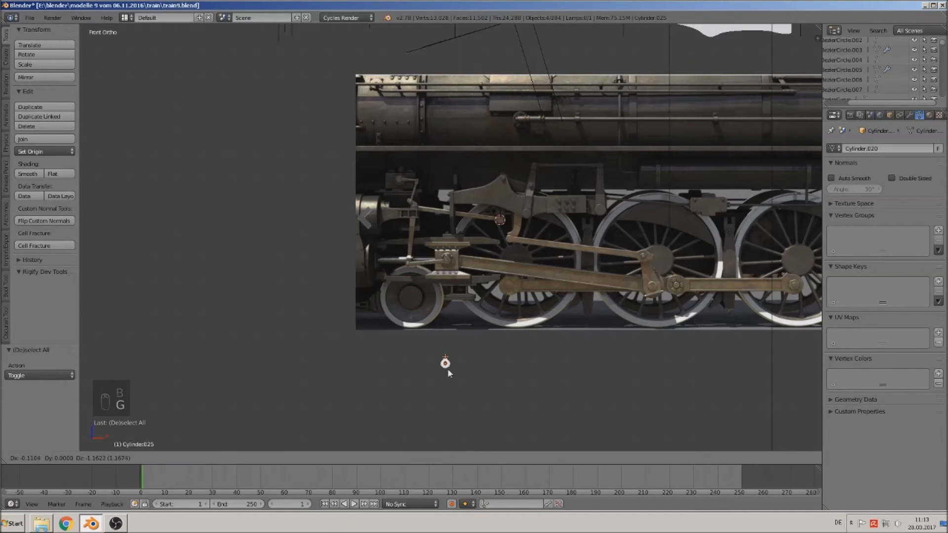
click(447, 269)
scroll(500, 302, up, 1)
scroll(500, 303, up, 5)
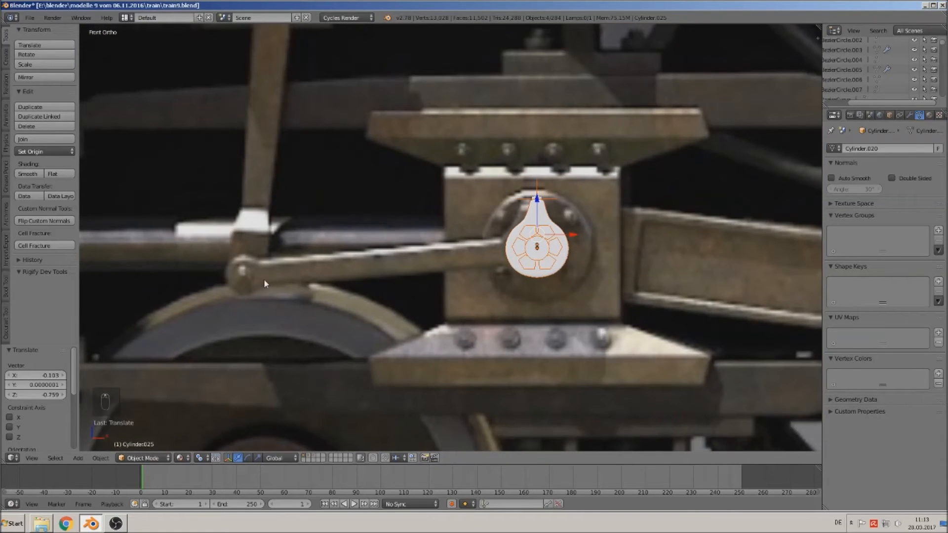
Deselect everything, place the 3D cursor on the pin at the short link's far end, and add a cylinder with 24 vertices there
key(Tab)
key(Tab)
key(a)
key(a)
key(a)
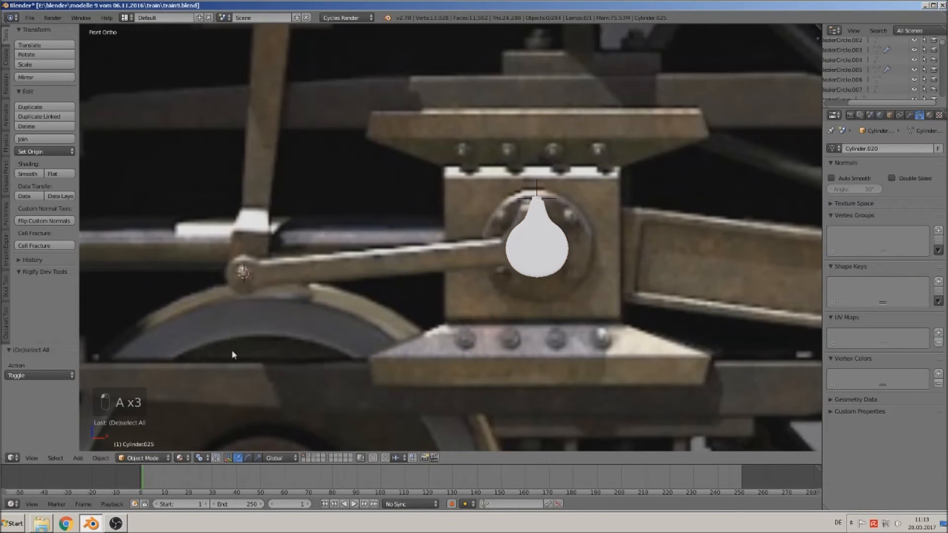
click(79, 459)
mouse_move(87, 446)
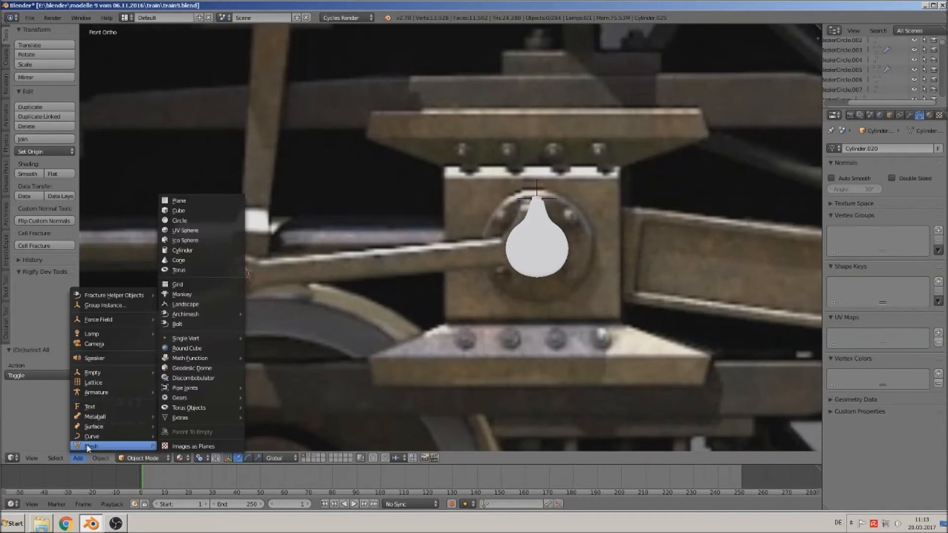
click(187, 252)
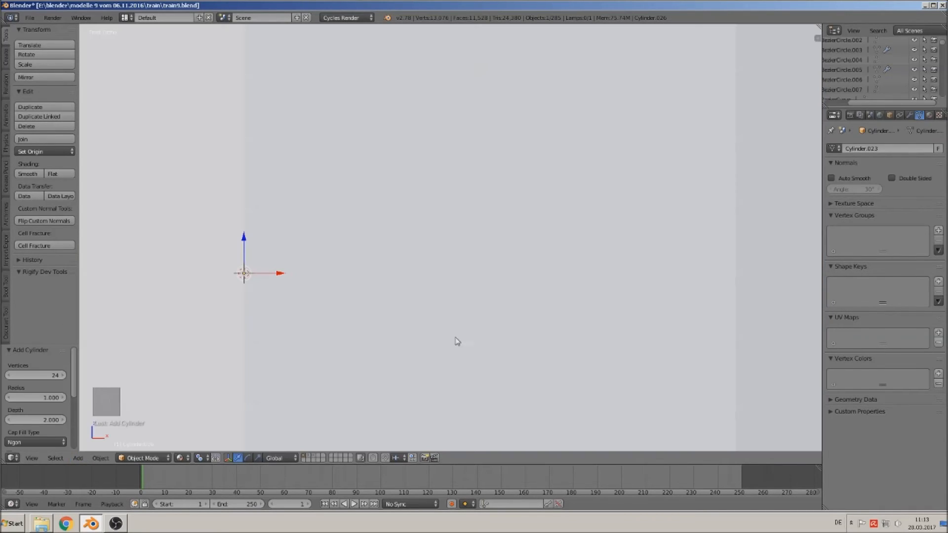
Rotate the new cylinder 90° about X and scale it by about 0.052 and again by 0.193 to match the pin
text(x)
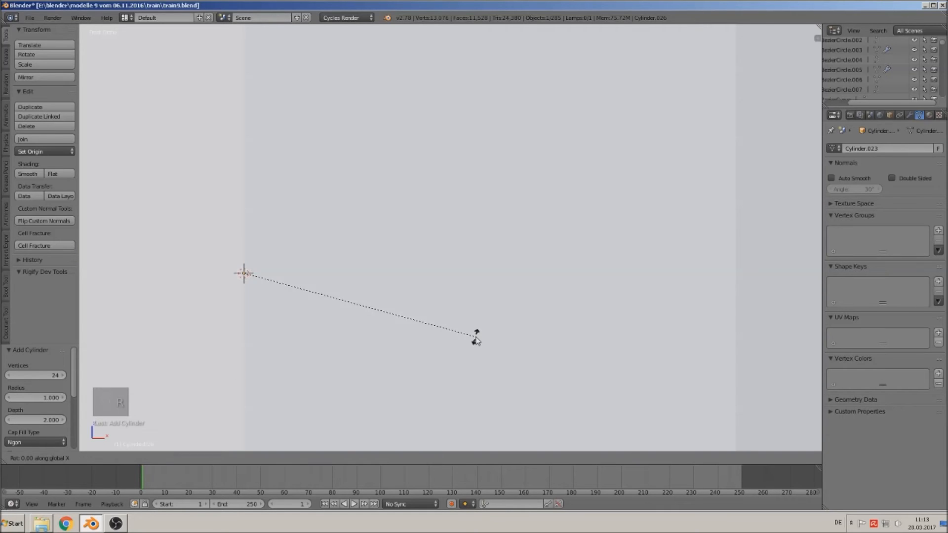
text(90)
key(Return)
key(s)
click(274, 291)
key(s)
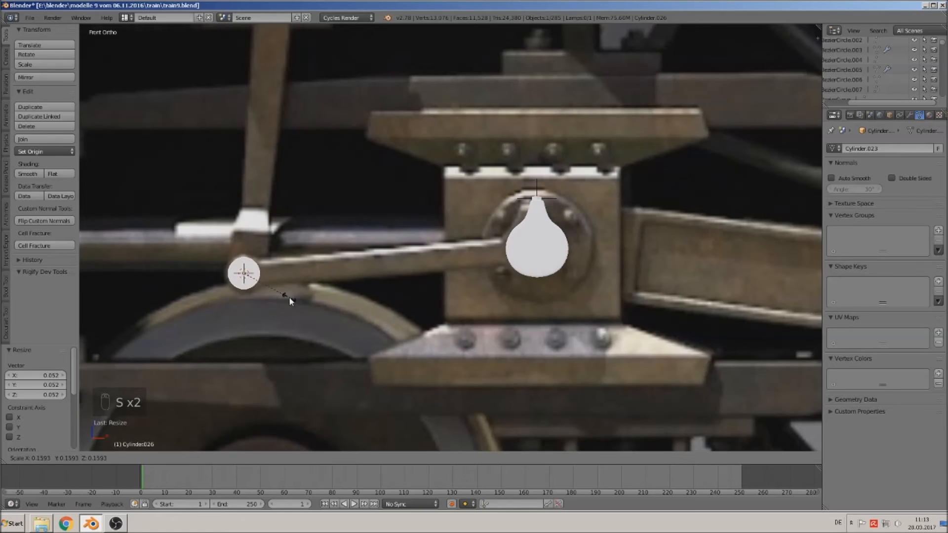
click(300, 297)
scroll(618, 279, up, 1)
right_click(519, 241)
middle_drag(518, 242, 581, 327)
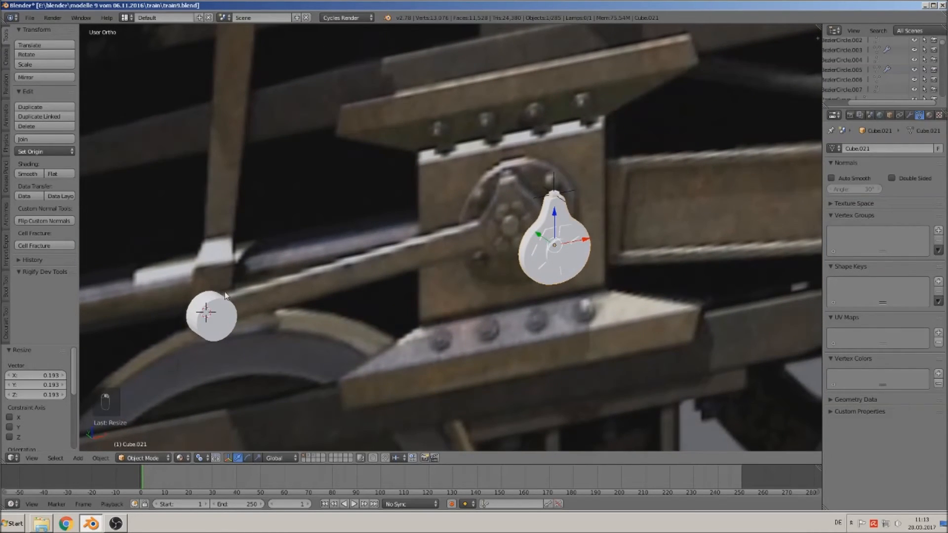
middle_drag(262, 283, 314, 287)
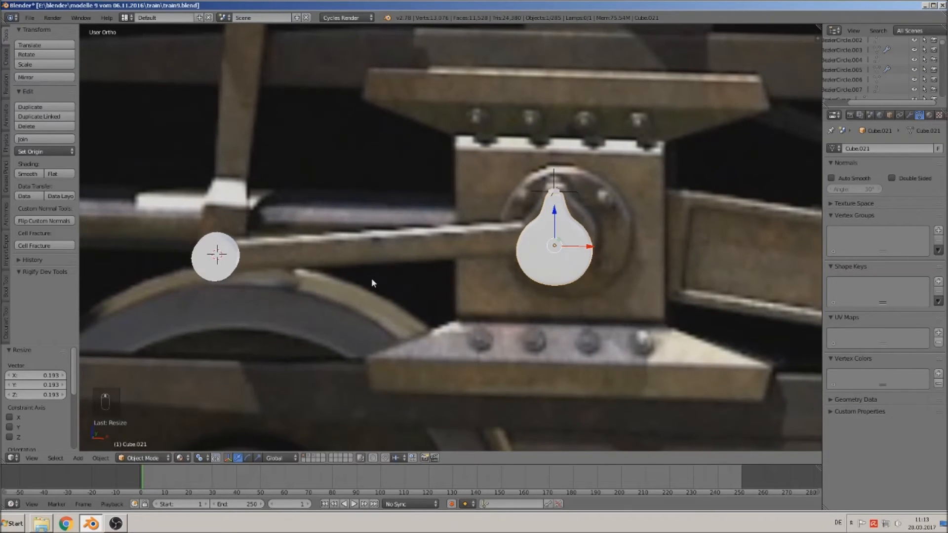
key(Tab)
middle_drag(262, 275, 379, 262)
key(Tab)
In top view, move the pin cylinder about -0.038 along Y so it sits in front of the train body
right_click(366, 174)
key(KP_7)
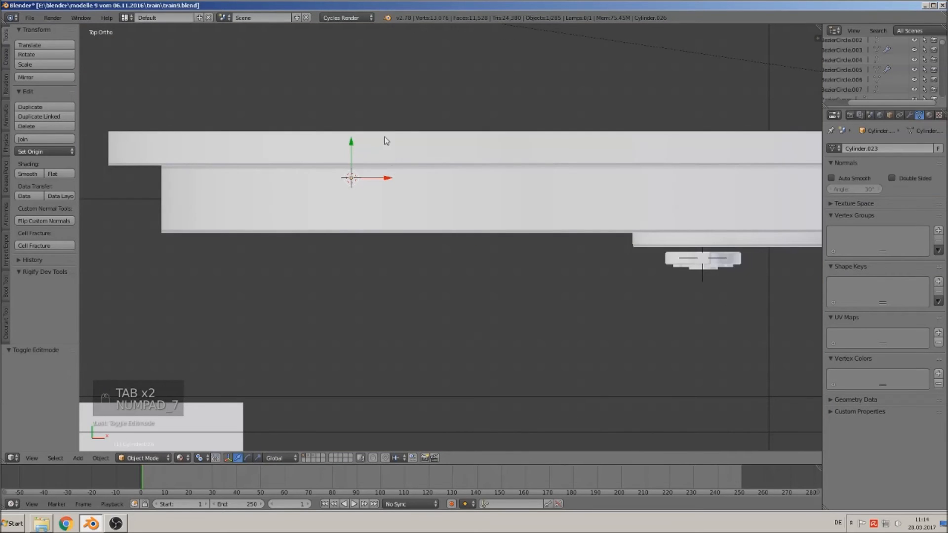
key(g)
key(y)
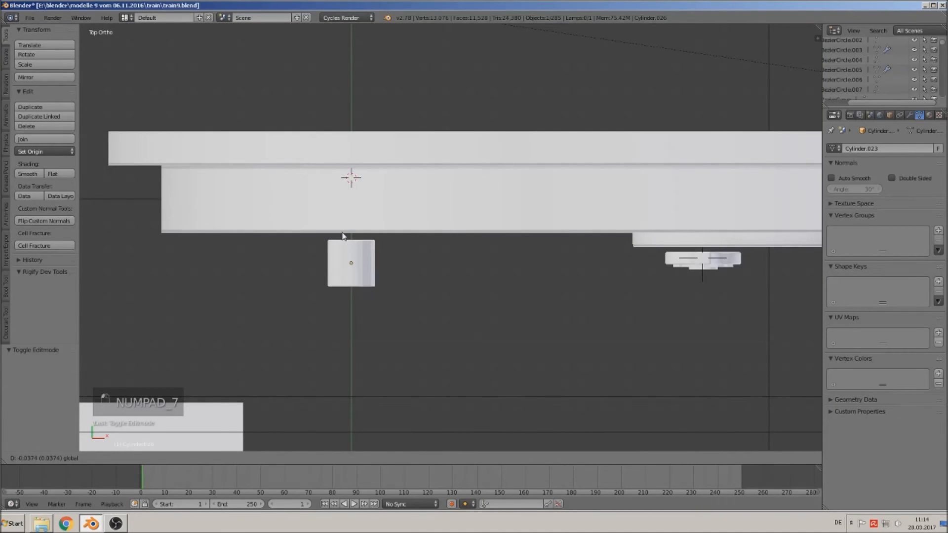
click(345, 237)
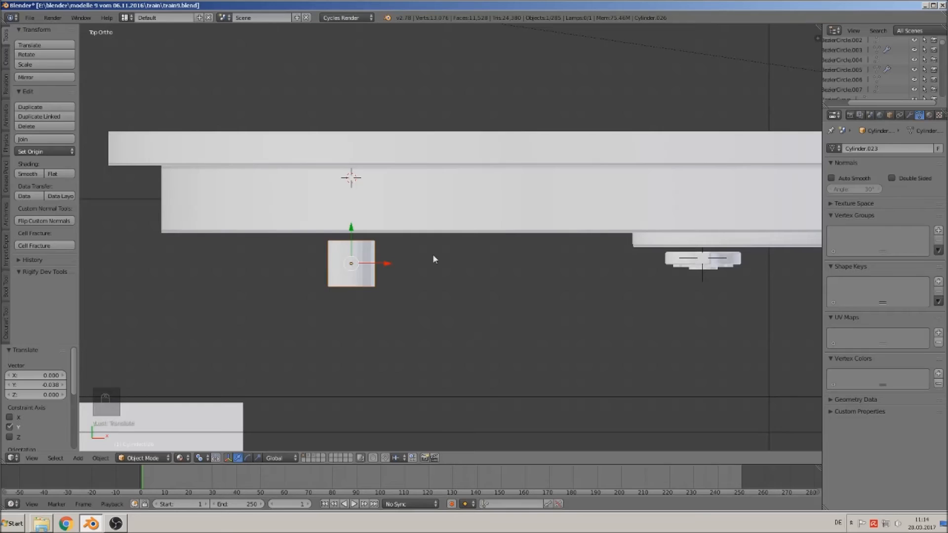
Scale the pin cylinder to about 0.221 along Y and shift it about 0.002 along Y to line up with the drop-shaped part
key(s)
key(y)
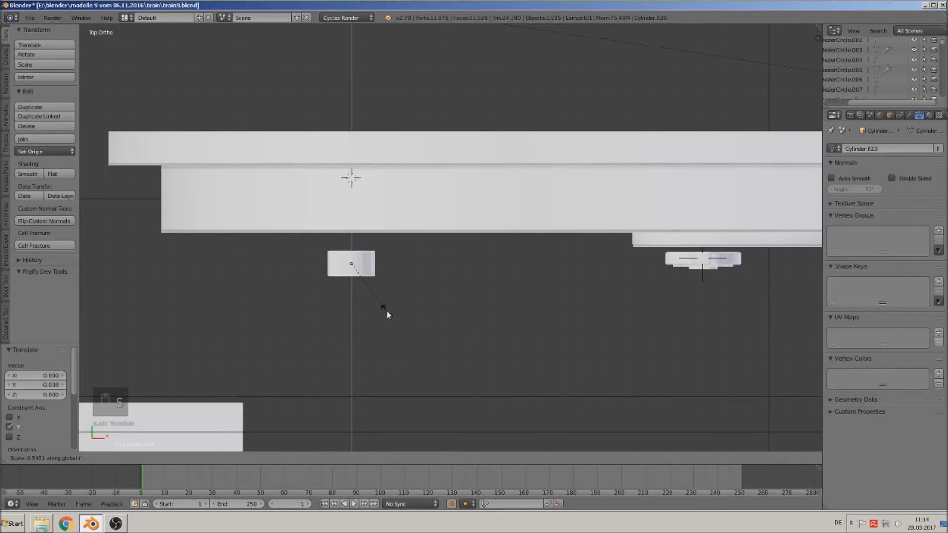
click(358, 285)
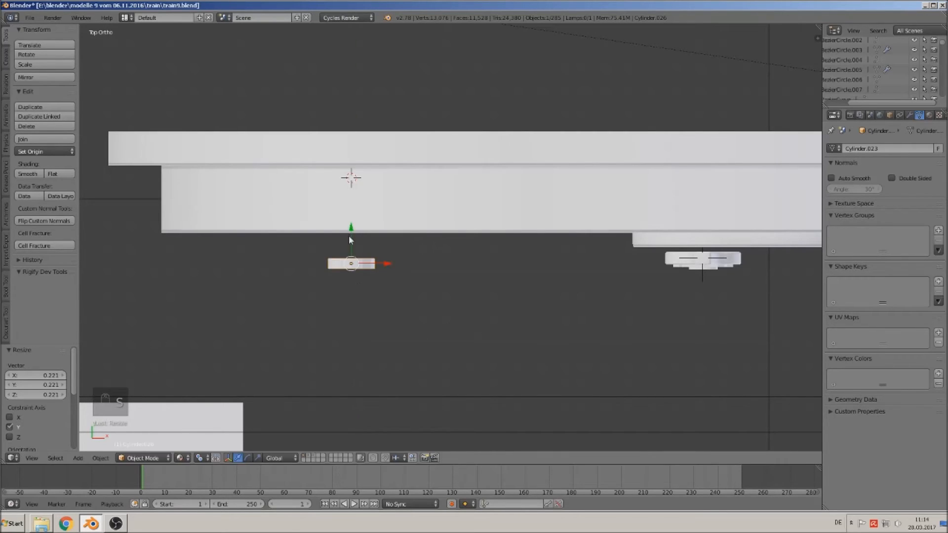
key(g)
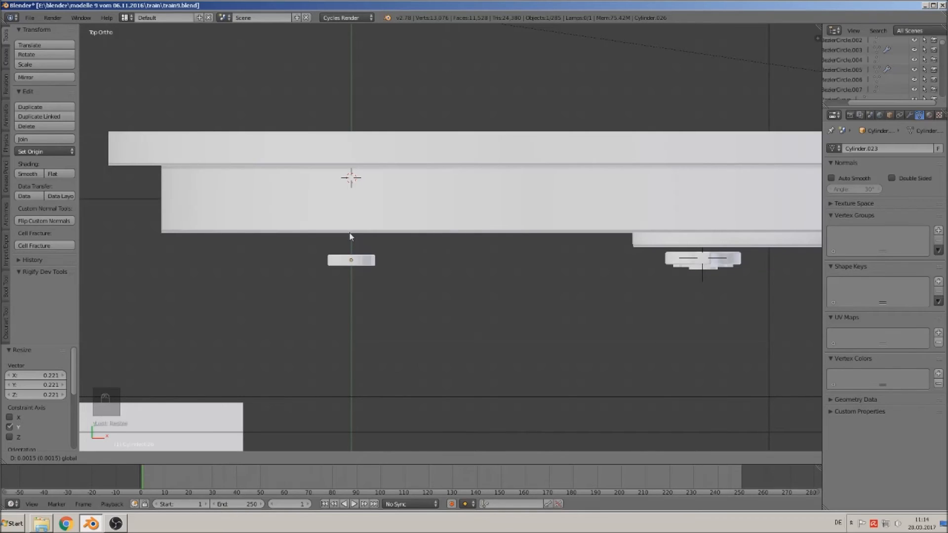
click(351, 237)
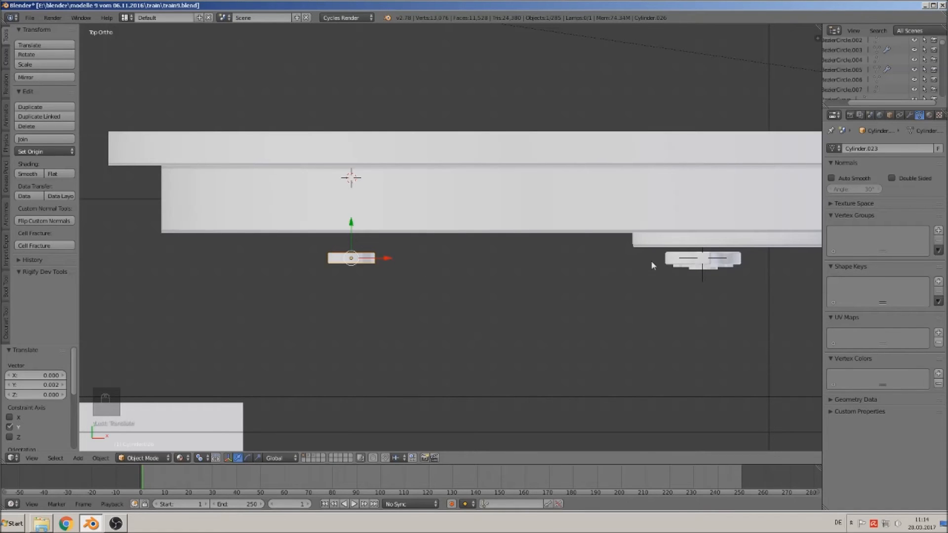
click(351, 229)
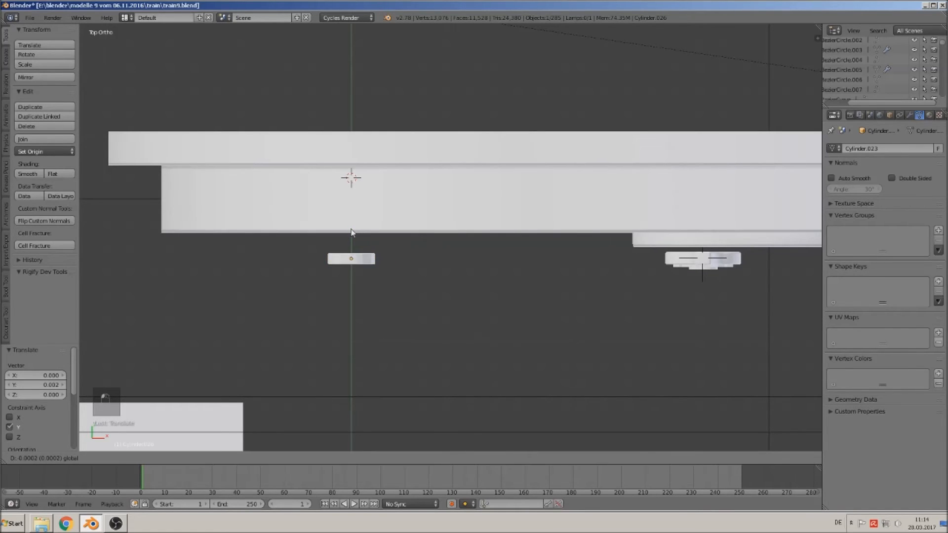
click(351, 232)
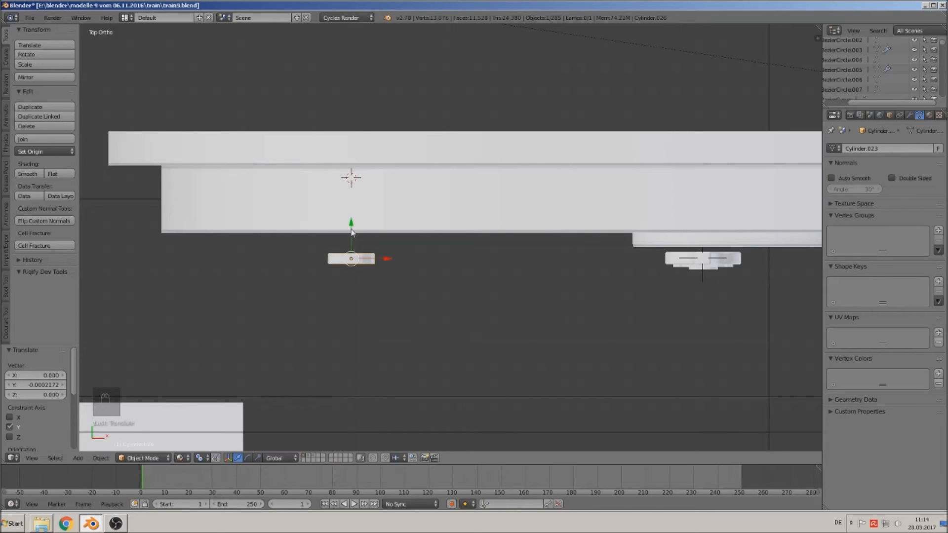
In front view, edit the pin cylinder's mesh and select its side faces that point toward the drop-shaped part
middle_drag(465, 323, 426, 233)
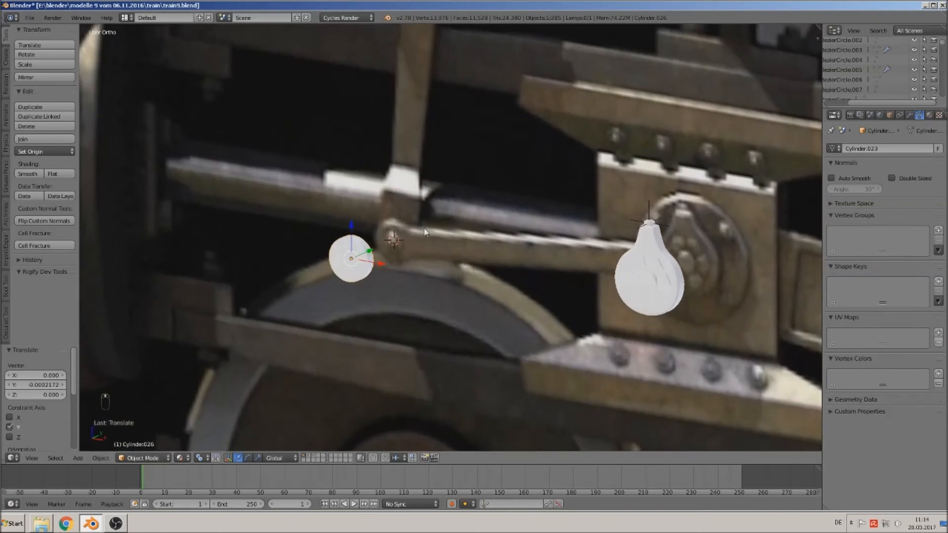
scroll(502, 294, up, 2)
key(KP_1)
scroll(482, 307, down, 1)
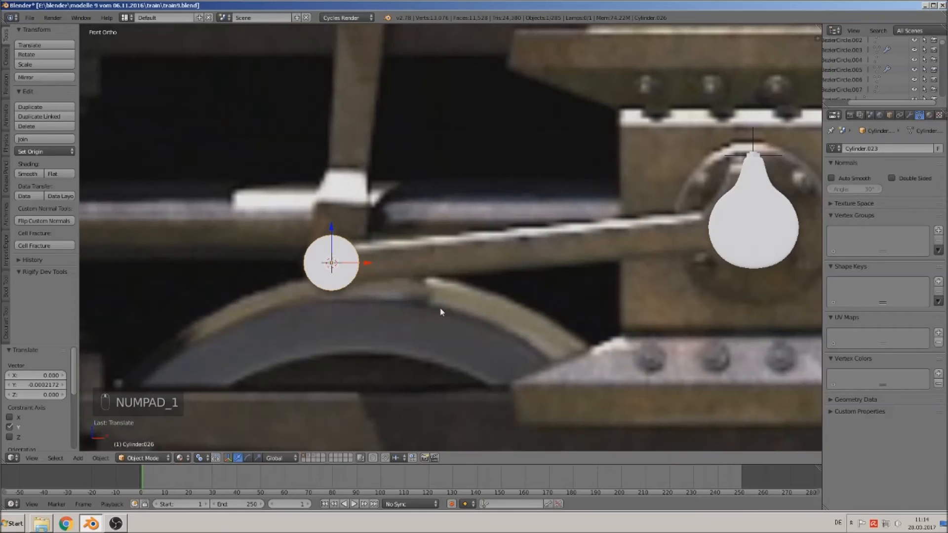
key(Tab)
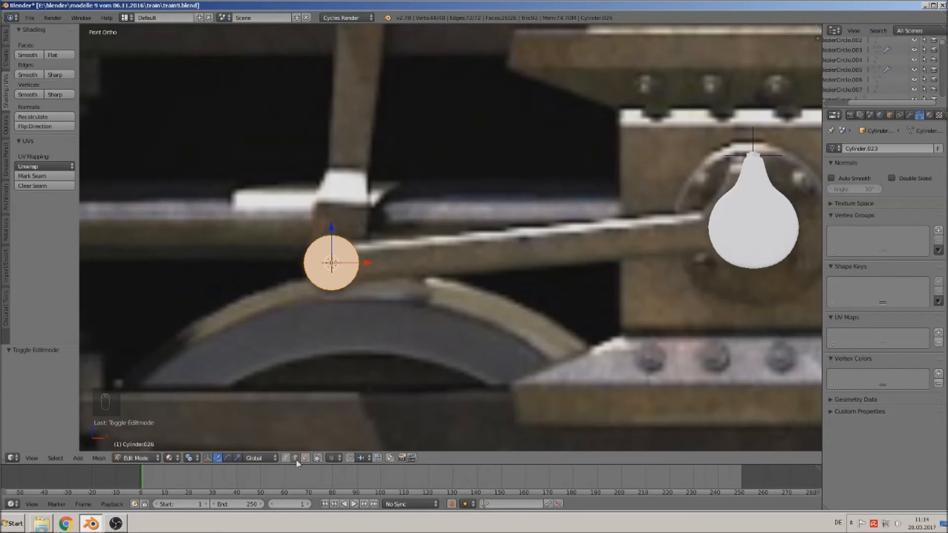
key(a)
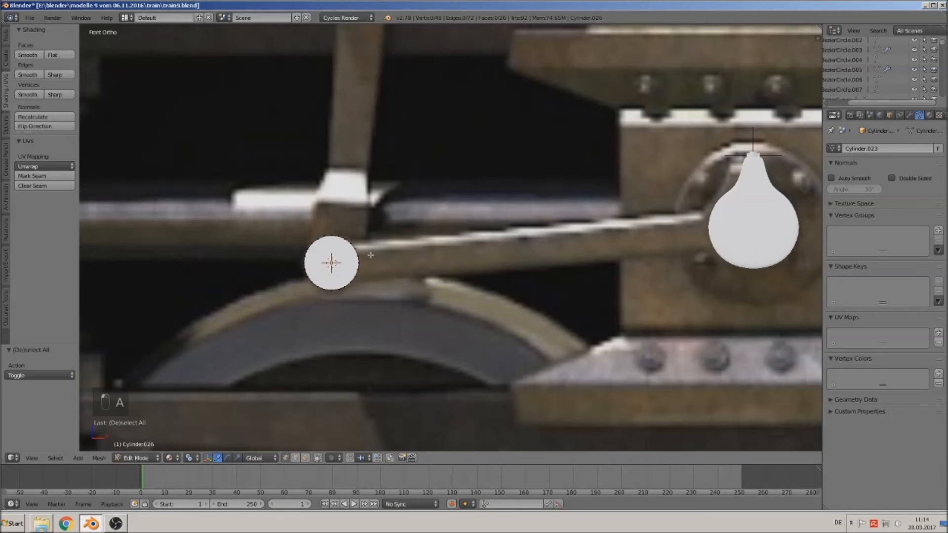
key(c)
drag(361, 246, 367, 269)
scroll(376, 290, up, 3)
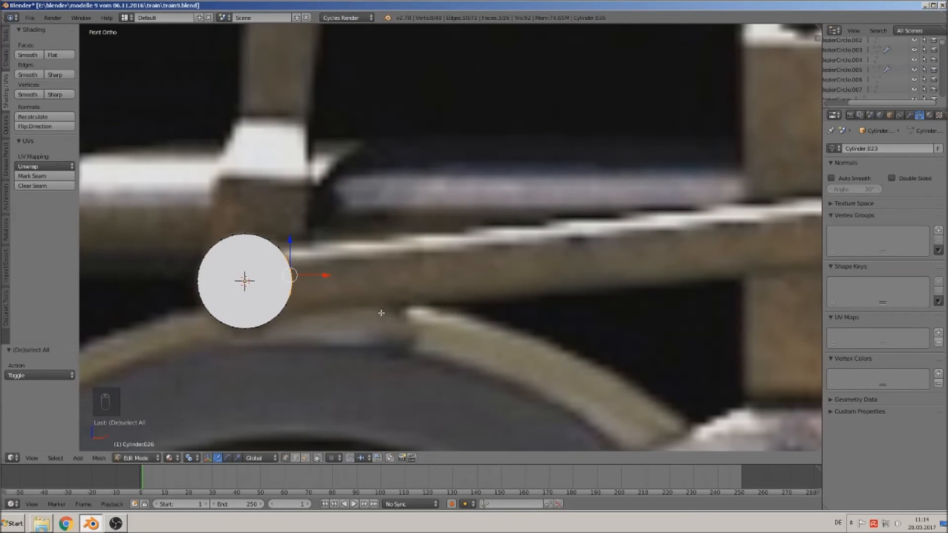
scroll(370, 314, down, 2)
key(c)
click(347, 283)
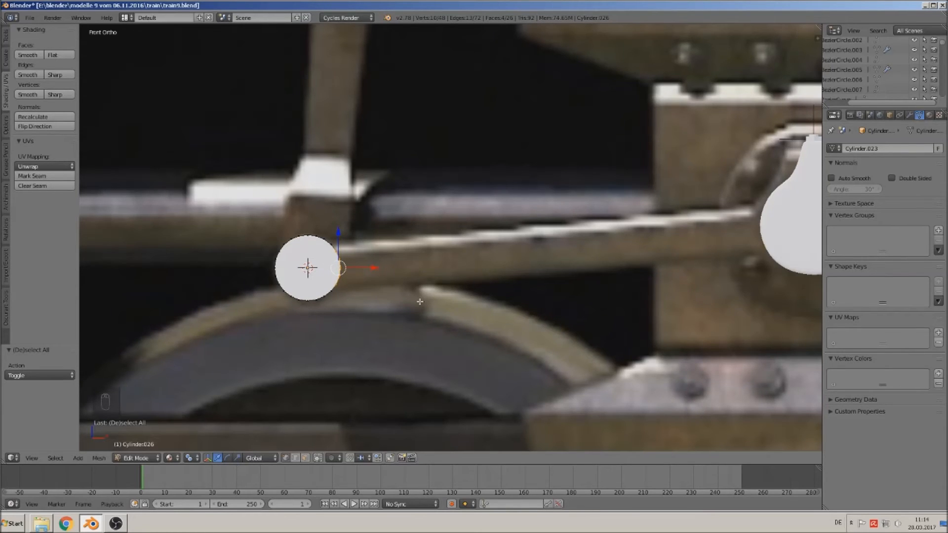
Extrude the selected faces about 0.131 to the drop-shaped part and flatten the new end by scaling it to 0 along X
key(e)
click(111, 309)
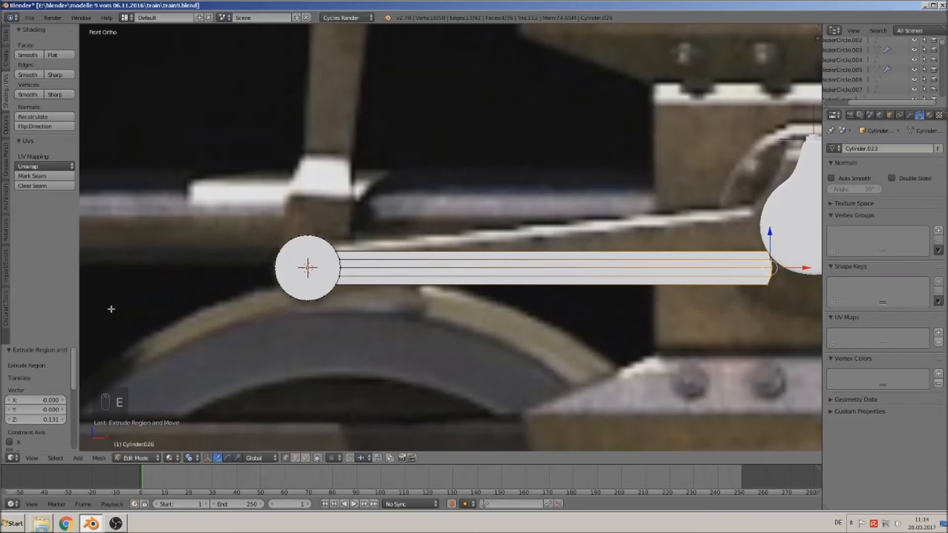
shift+middle_drag(749, 393, 439, 360)
scroll(516, 339, down, 1)
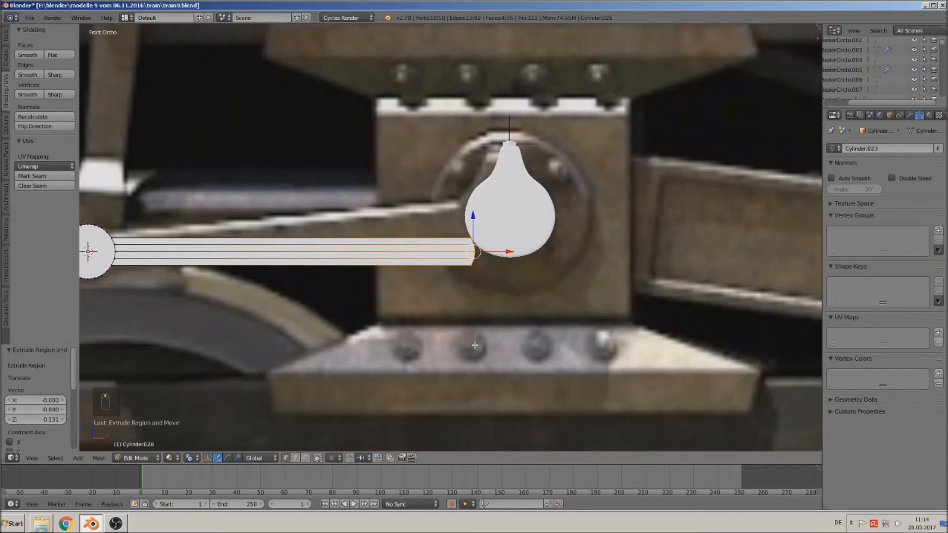
key(s)
key(x)
key(0)
click(486, 340)
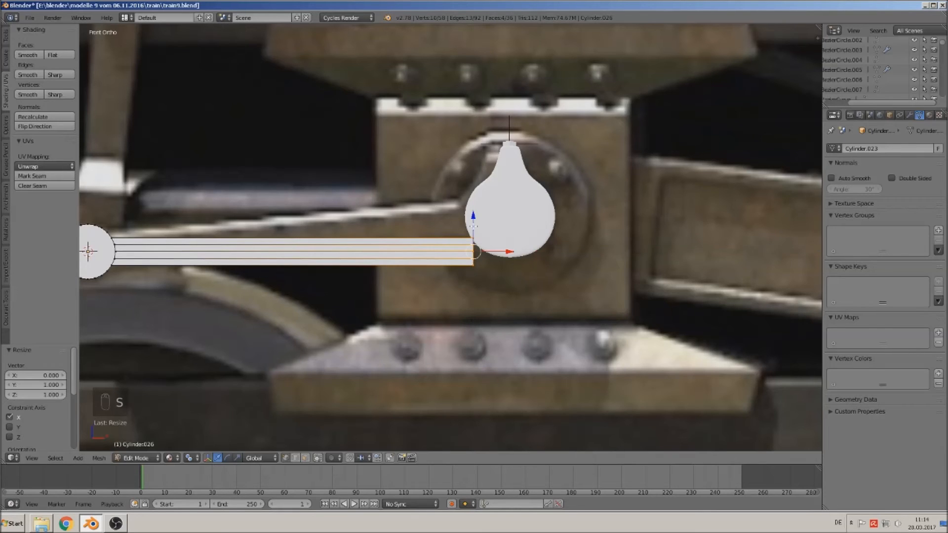
Raise the extruded end along Z so the rod follows the reference's slope into the drop-shaped part, and return to Object Mode
key(g)
key(z)
click(475, 190)
key(Tab)
scroll(408, 319, down, 2)
middle_drag(400, 299, 475, 293)
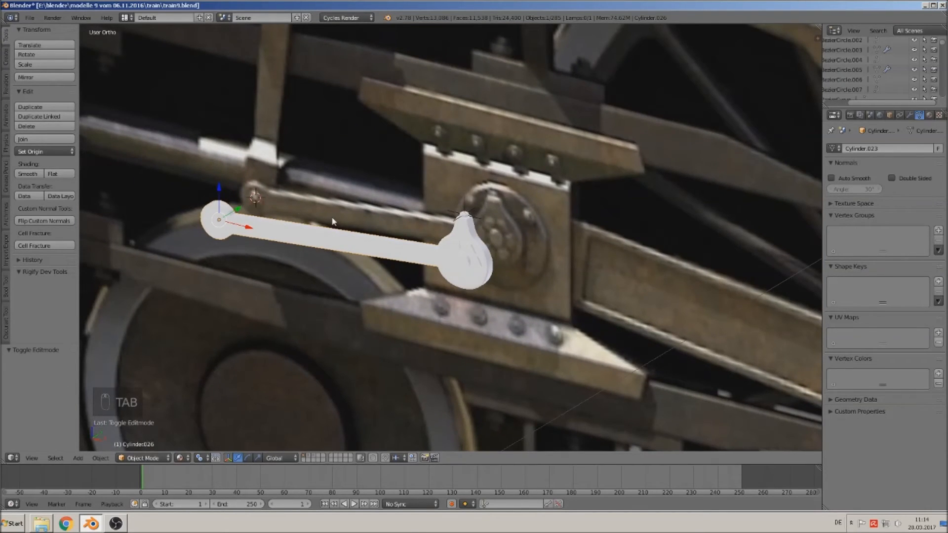
key(KP_1)
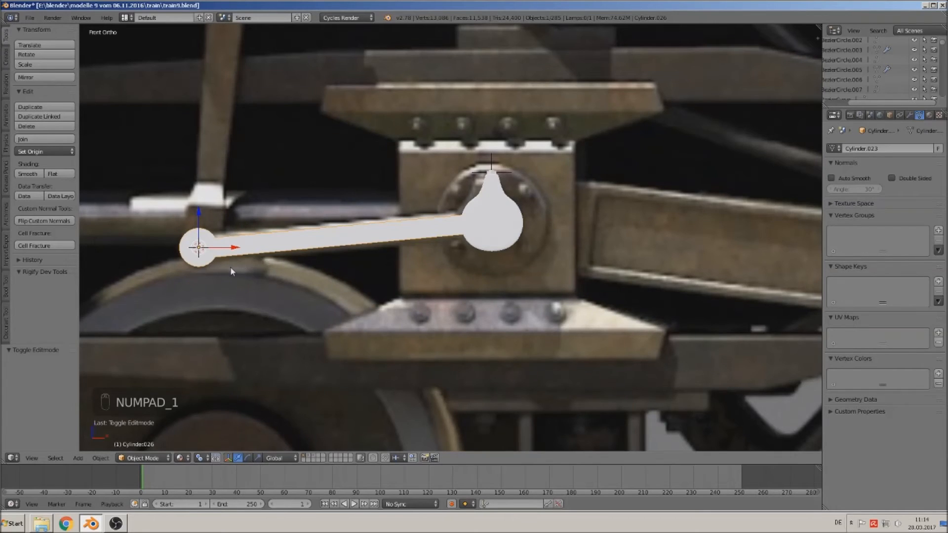
shift+middle_drag(234, 272, 315, 265)
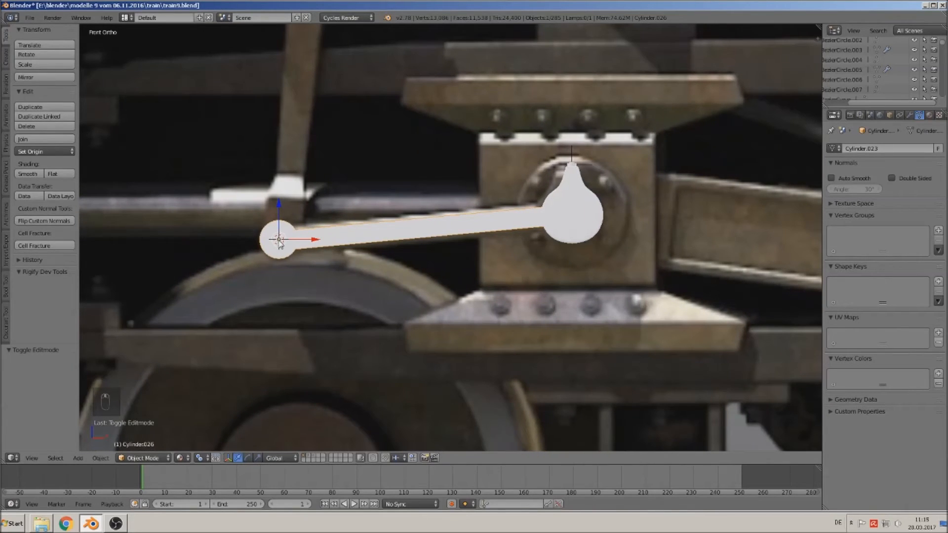
Deselect everything, add a "screw with mother" object at the pin, and move it about -0.042 along Y in front of the rod
key(a)
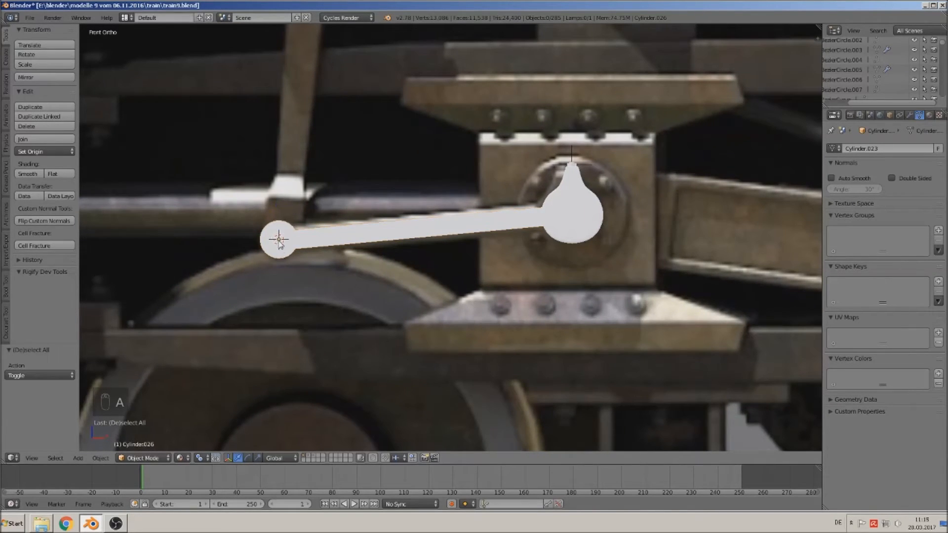
click(78, 459)
click(138, 306)
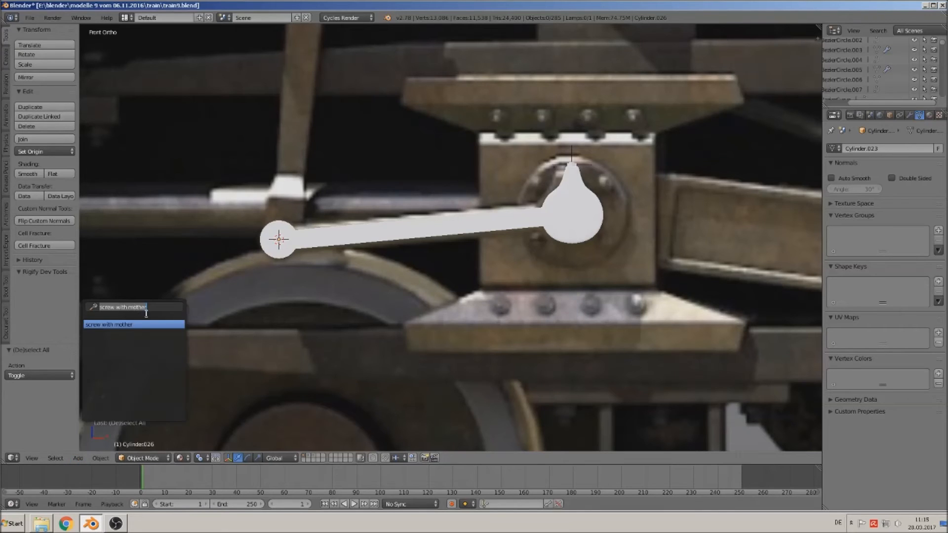
click(141, 325)
middle_drag(271, 313, 486, 262)
drag(418, 216, 329, 242)
Scale the screw down to fit the pin and shift it slightly along Y to seat it on the pin's front face
scroll(404, 380, up, 3)
scroll(394, 365, up, 1)
key(s)
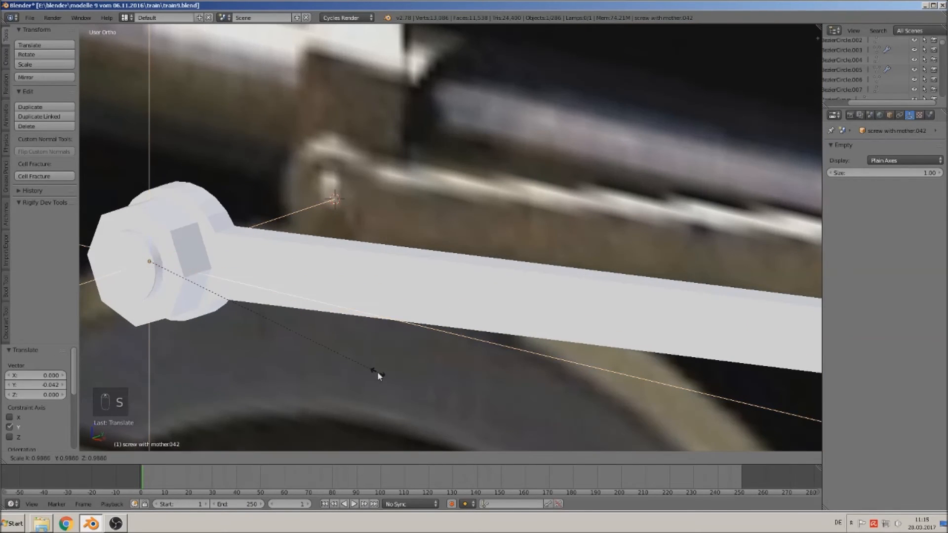
click(235, 322)
drag(172, 254, 193, 257)
key(KP_3)
middle_drag(191, 257, 446, 318)
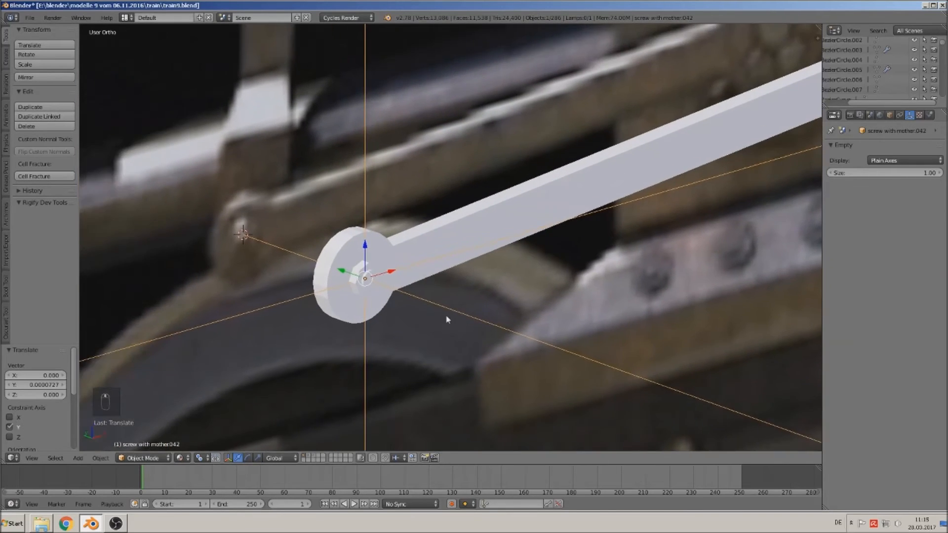
Edit the rod's mesh in face select mode and select the loop of faces running around its outer rim
scroll(376, 284, up, 3)
key(Tab)
right_click(274, 241)
key(Tab)
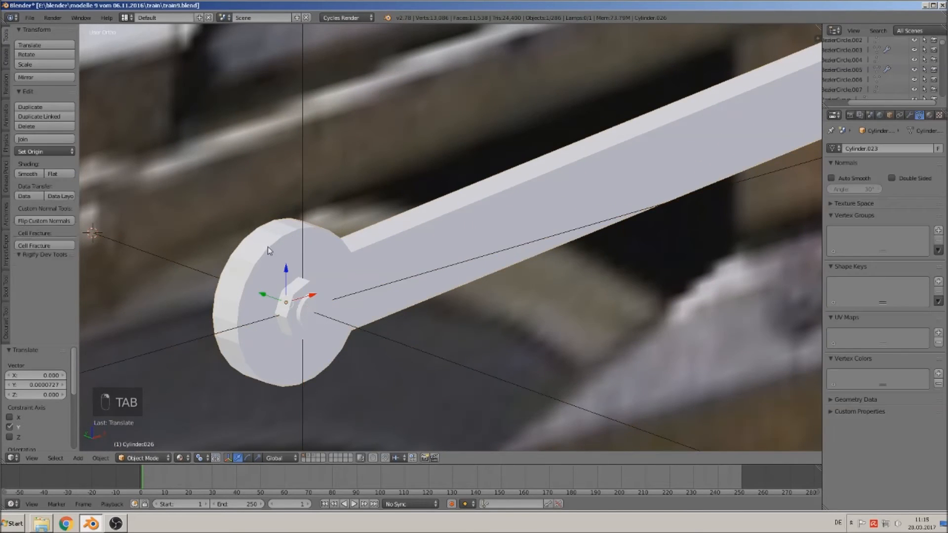
click(306, 458)
alt+right_click(276, 330)
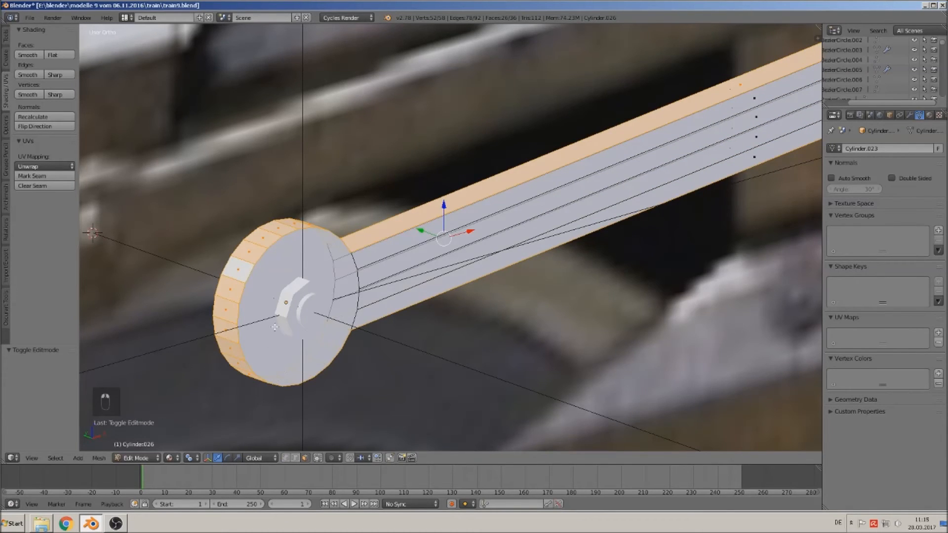
shift+right_click(731, 84)
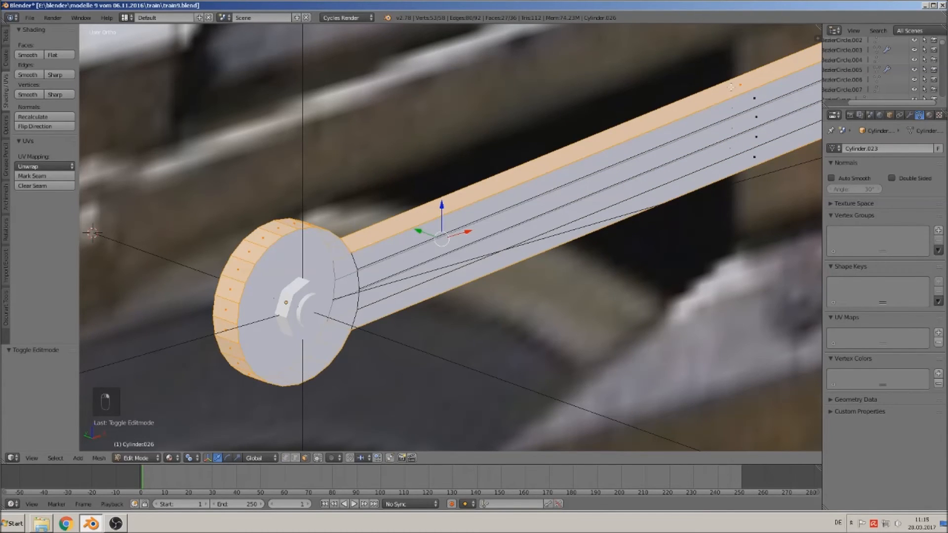
Remove the rod's long upper and lower faces from the selection and shade the round end's rim faces smooth
key(c)
middle_click(737, 91)
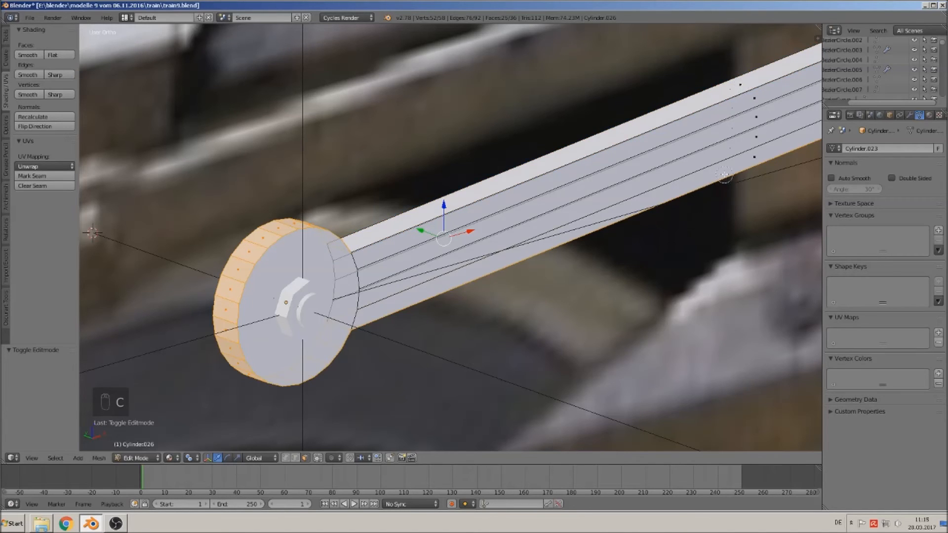
right_click(742, 221)
mouse_move(740, 233)
middle_down()
mouse_move(726, 210)
mouse_move(760, 309)
middle_up()
key(c)
middle_click(776, 395)
middle_drag(652, 378, 429, 427)
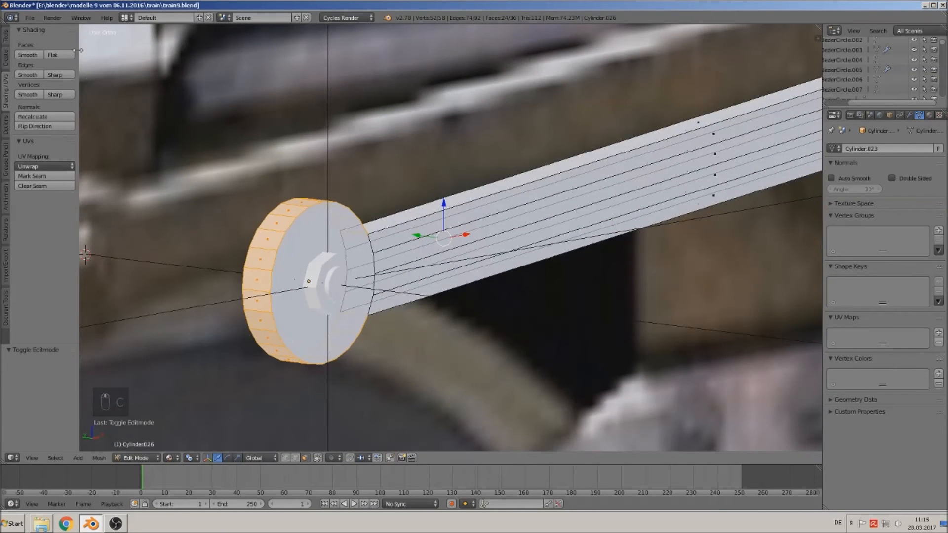
click(27, 54)
key(Tab)
key(Tab)
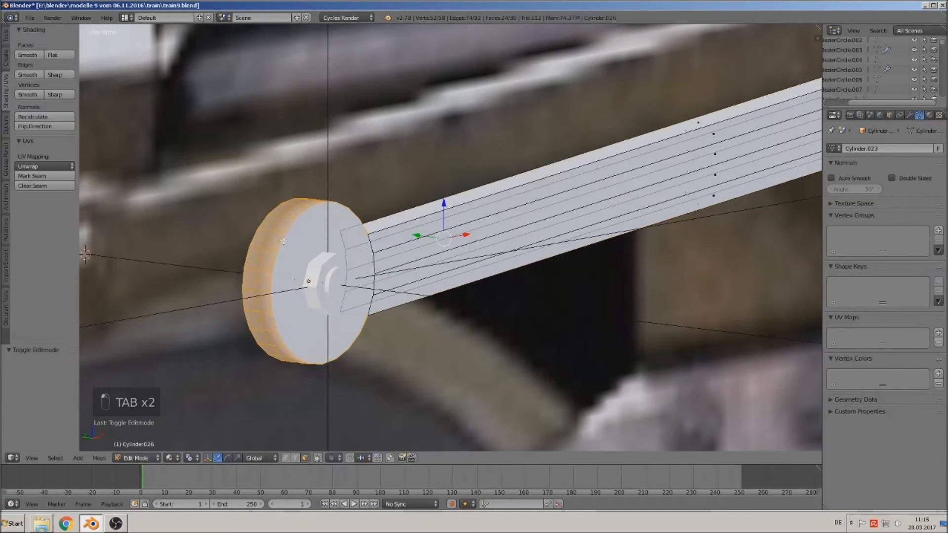
Add two edge loops around the rod's rim, one slid close to each outer edge, and leave Edit Mode
key(a)
key(a)
key(a)
key(ctrl+r)
click(271, 230)
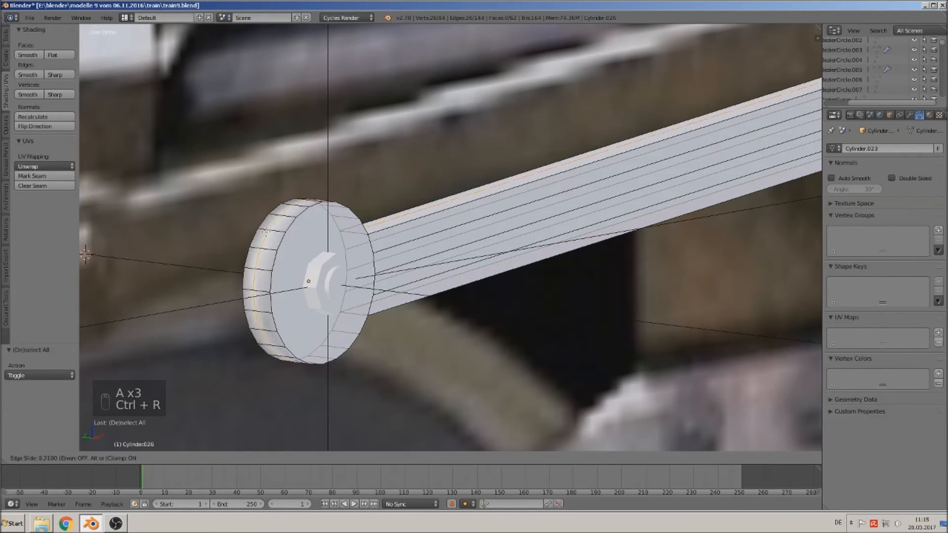
click(261, 234)
key(ctrl+r)
click(266, 236)
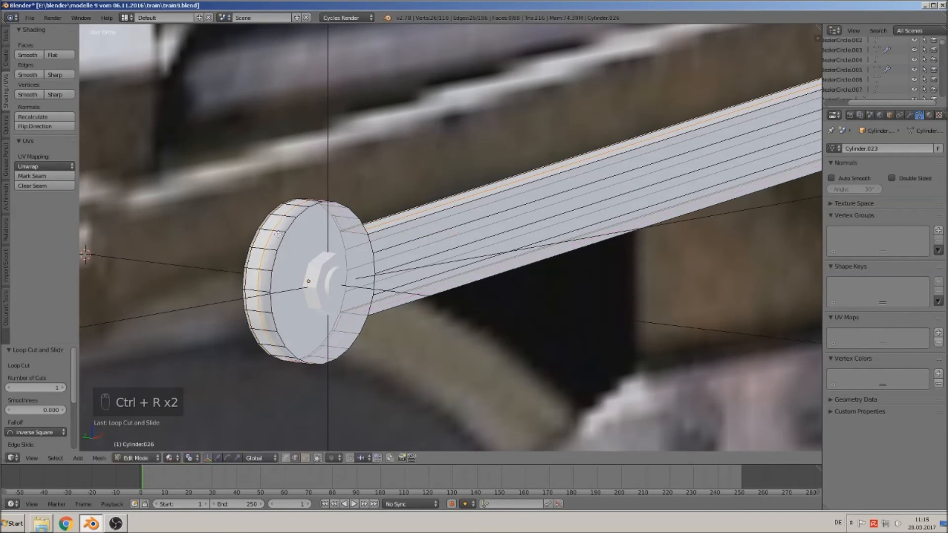
click(285, 239)
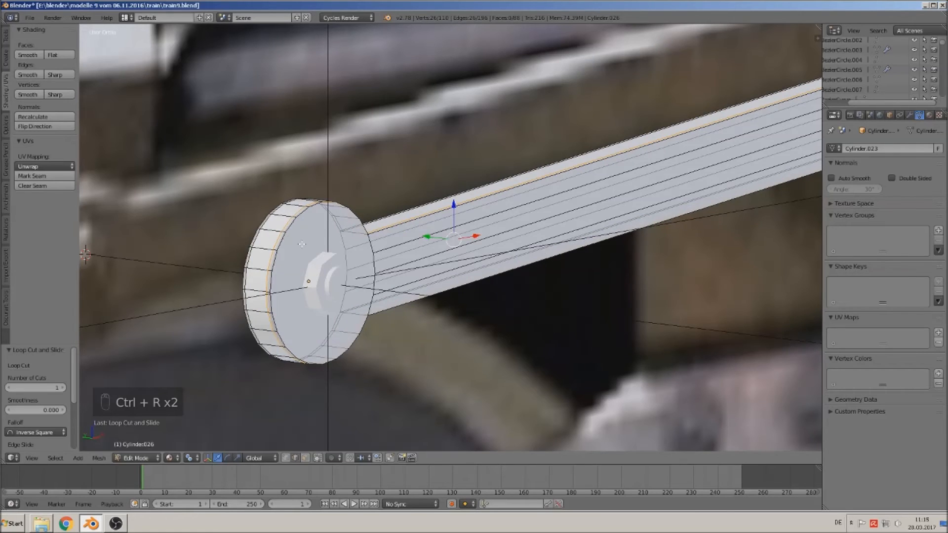
key(Tab)
Select the empty of the pin's screw and set its display size to 0.04
scroll(410, 293, down, 4)
middle_drag(410, 293, 558, 235)
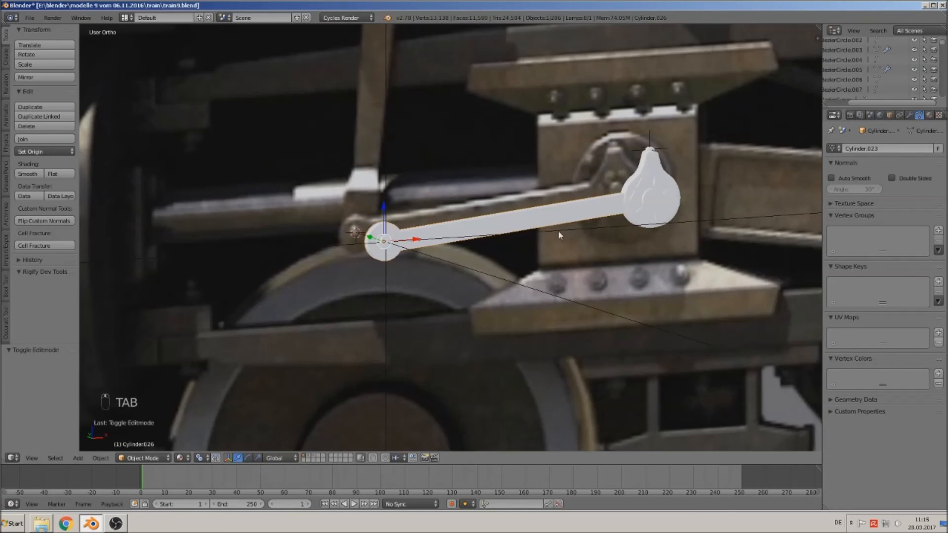
right_click(394, 246)
middle_drag(395, 246, 410, 316)
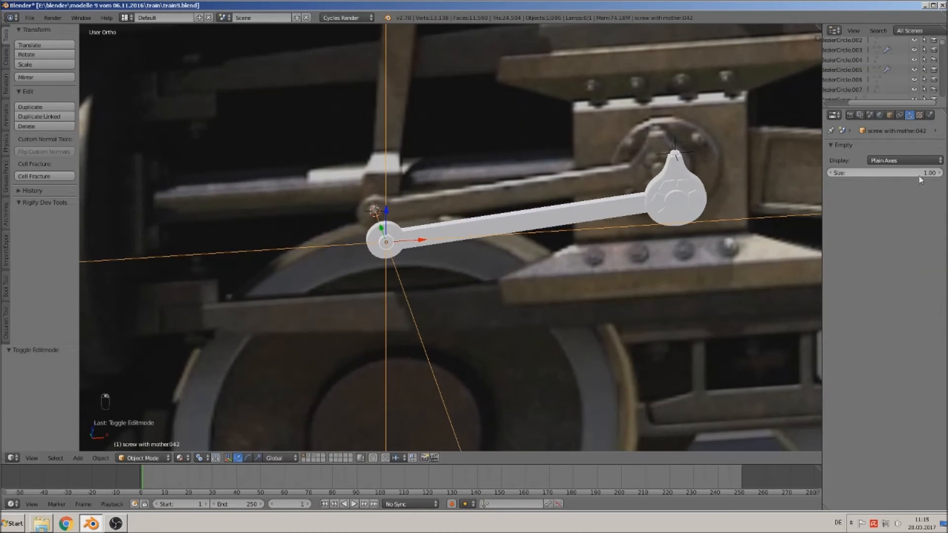
drag(930, 171, 909, 171)
middle_drag(661, 232, 594, 203)
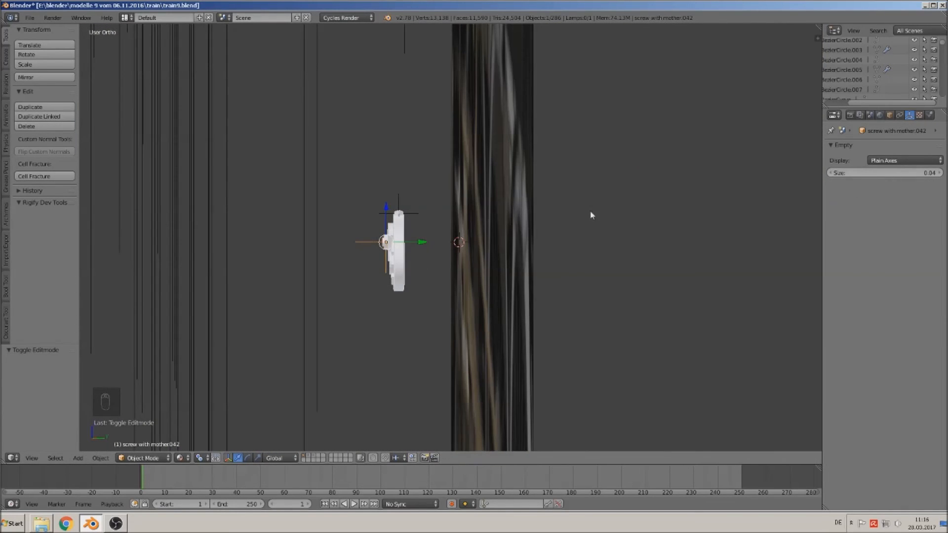
Box-select all parts of the finished short link and move them about -0.502 in X and 1.342 in Z to the other finished parts
key(a)
key(b)
drag(420, 306, 357, 197)
middle_drag(357, 197, 506, 248)
scroll(505, 248, down, 6)
key(KP_1)
scroll(505, 308, up, 1)
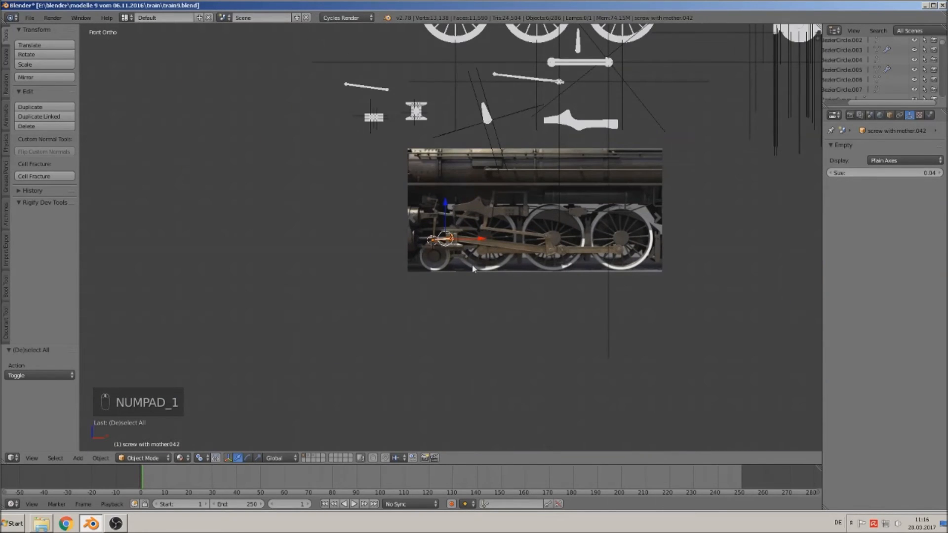
key(g)
click(411, 101)
Reduce the empty display size of the first large wheel to about 0.32 and shrink the middle wheel's empty similarly
shift+middle_drag(436, 141, 420, 289)
scroll(443, 282, up, 3)
right_click(441, 189)
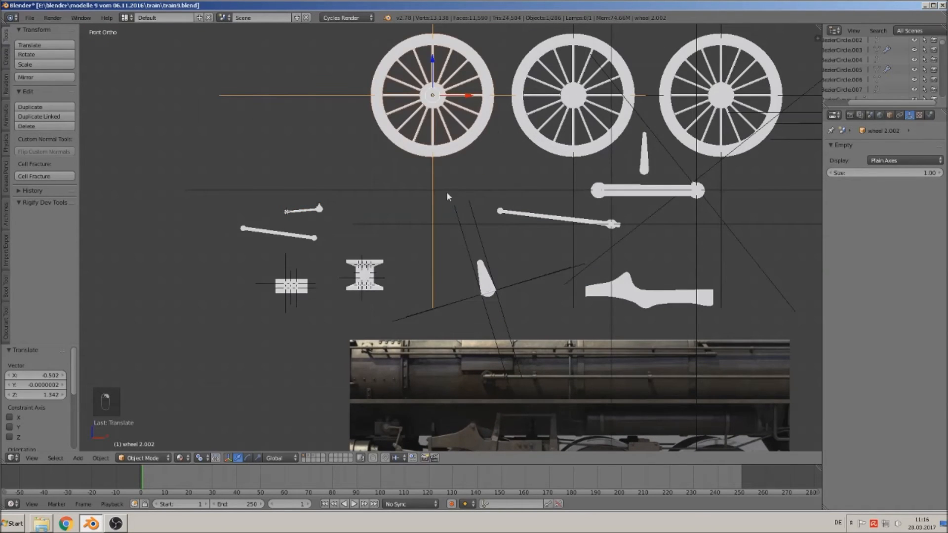
drag(931, 174, 901, 174)
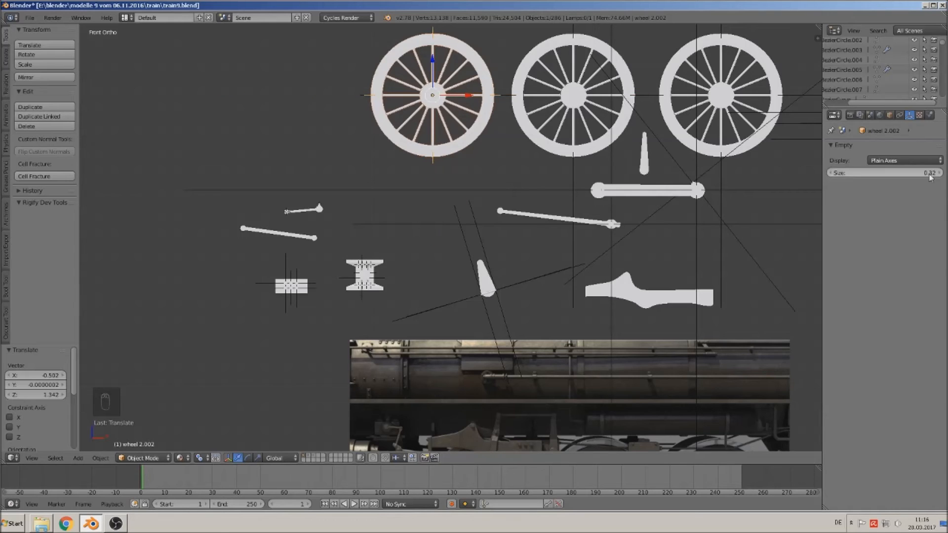
right_click(571, 176)
drag(931, 173, 899, 173)
Reduce the display size of the screw empties on the long sloping rod and the horizontal coupling rod
right_click(618, 269)
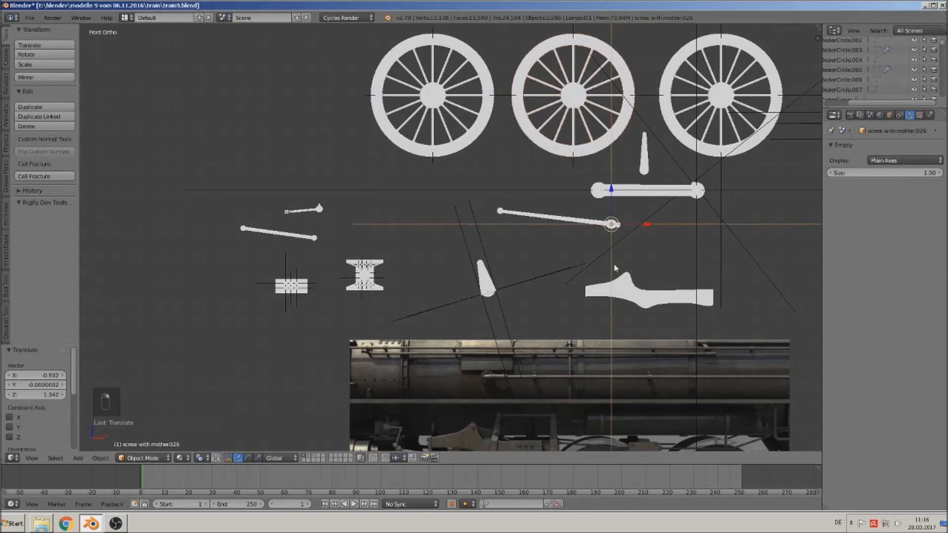
drag(906, 173, 862, 174)
right_click(567, 196)
drag(931, 174, 872, 173)
Reduce the display size of the third wheel's empty and the tapered link's screw empties, using 0.22 for the last screw
right_click(722, 210)
drag(884, 173, 847, 174)
right_click(747, 250)
right_click(481, 294)
drag(914, 174, 871, 174)
right_click(569, 269)
Deselect everything and save the train9.blend file
shift+middle_drag(794, 262, 614, 214)
scroll(526, 283, down, 2)
key(a)
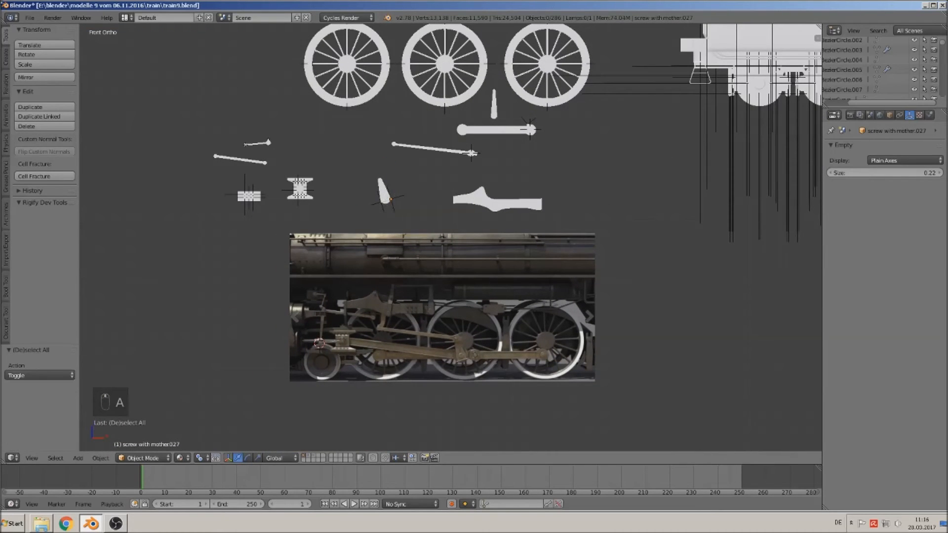
click(30, 18)
click(66, 96)
key(KP_1)
scroll(494, 358, up, 6)
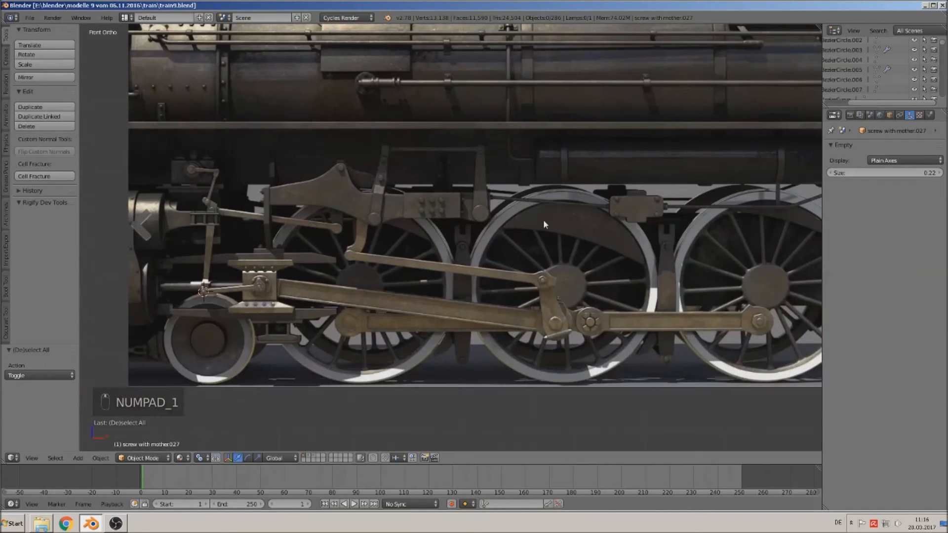
scroll(543, 225, up, 1)
shift+middle_drag(416, 280, 590, 285)
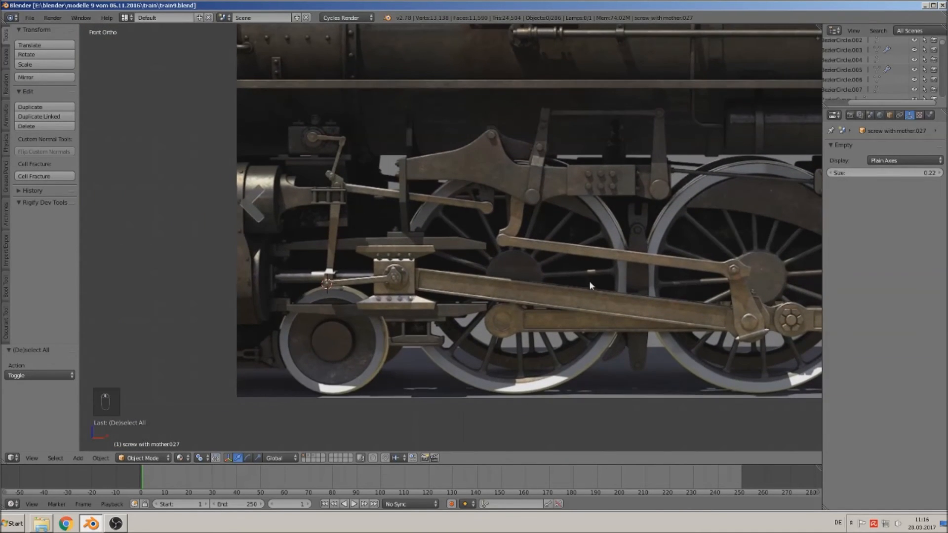
Add a 24-vertex cylinder at the small crank's pivot above the piston cylinder and rotate it 90° about X
shift+middle_drag(322, 285, 434, 282)
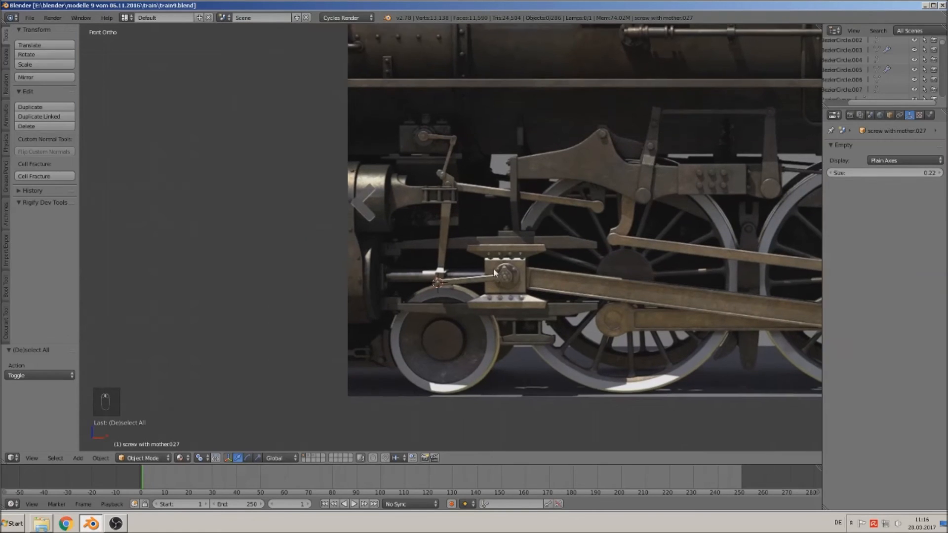
scroll(444, 276, up, 5)
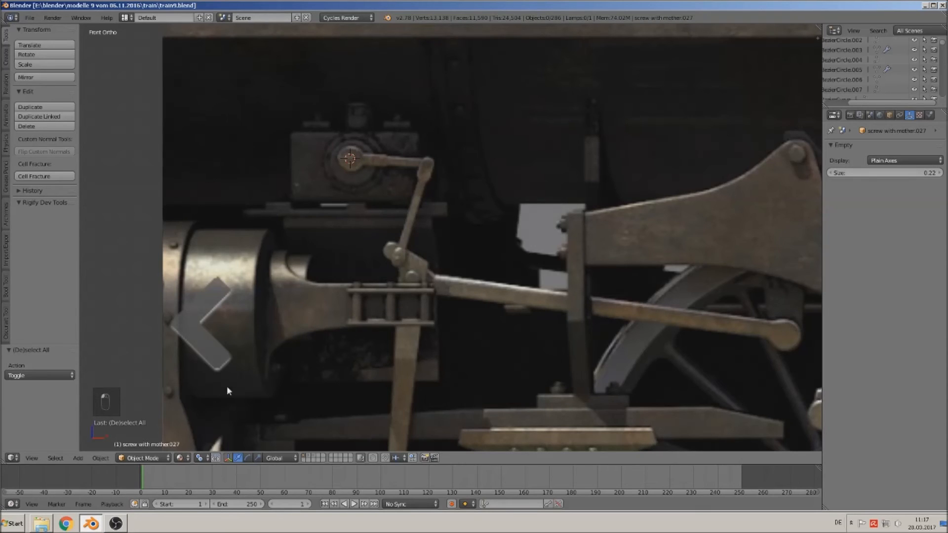
mouse_move(93, 447)
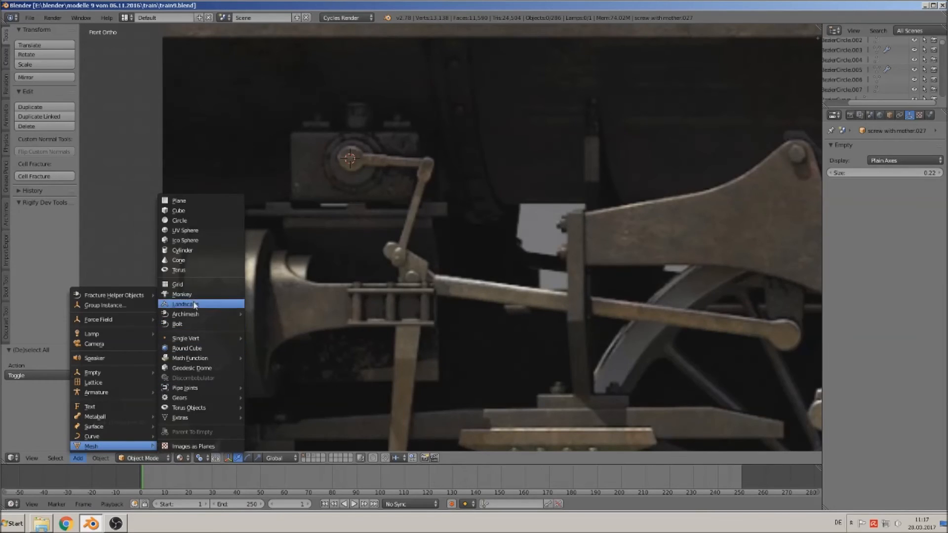
click(203, 251)
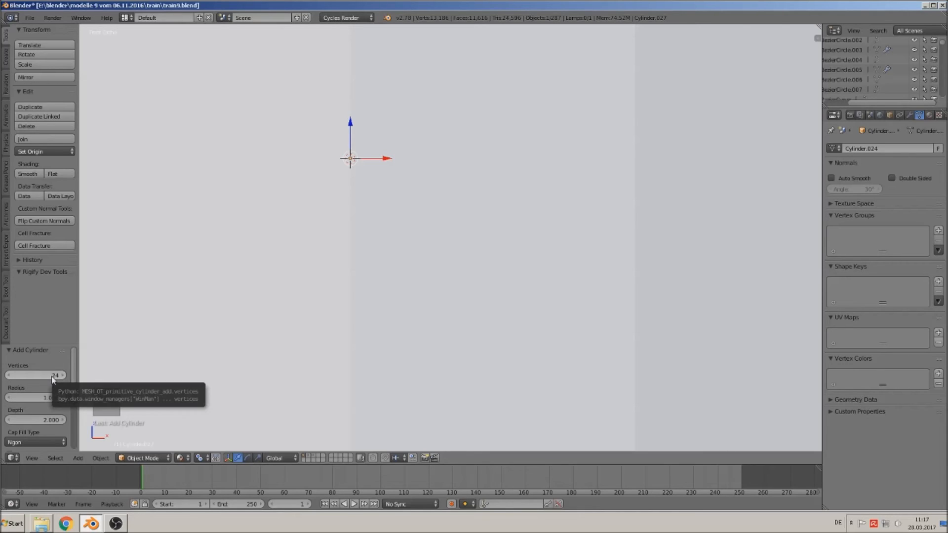
text(rx90)
click(443, 297)
Scale the cylinder down to the size of the crank's round pivot head in the reference image
key(s)
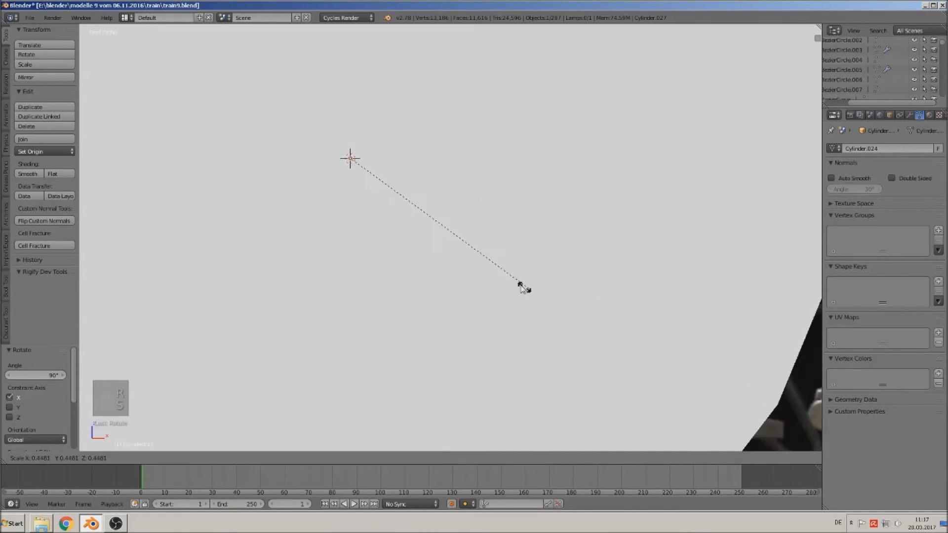
click(344, 159)
key(s)
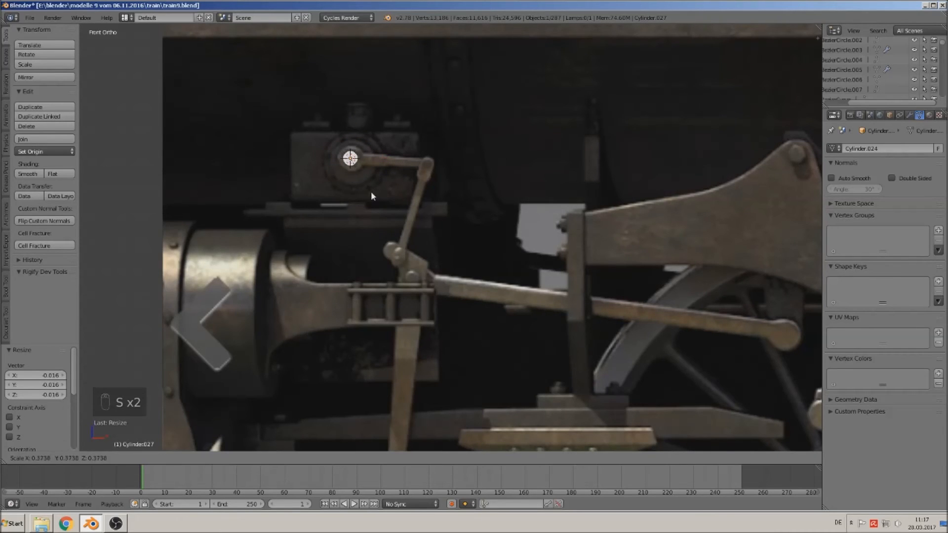
click(393, 206)
Move the cylinder -0.050 along Y in front of the reference image and flatten it along Y to about 0.228
middle_drag(386, 207, 287, 221)
drag(383, 154, 332, 160)
key(s)
key(y)
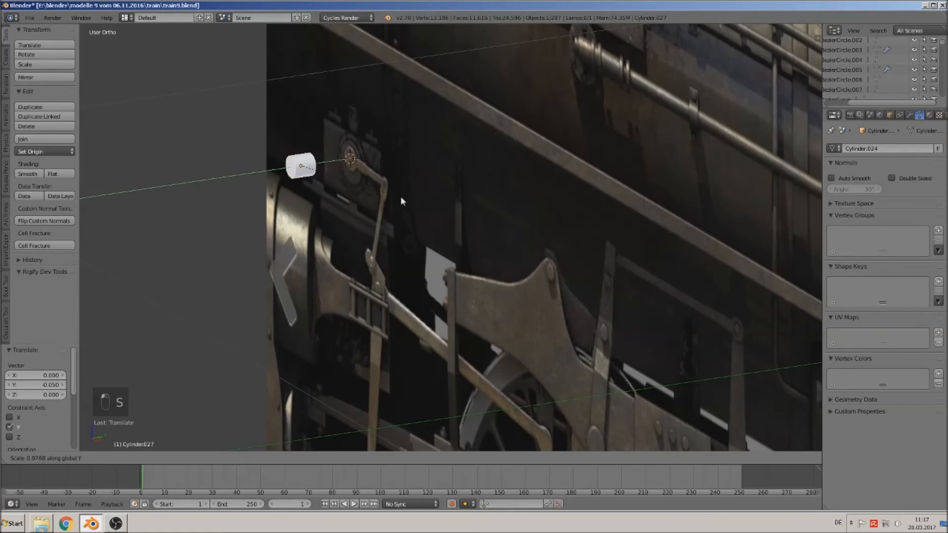
click(325, 171)
Select the ring of side faces around the disc's rim and shade them smooth
key(KP_1)
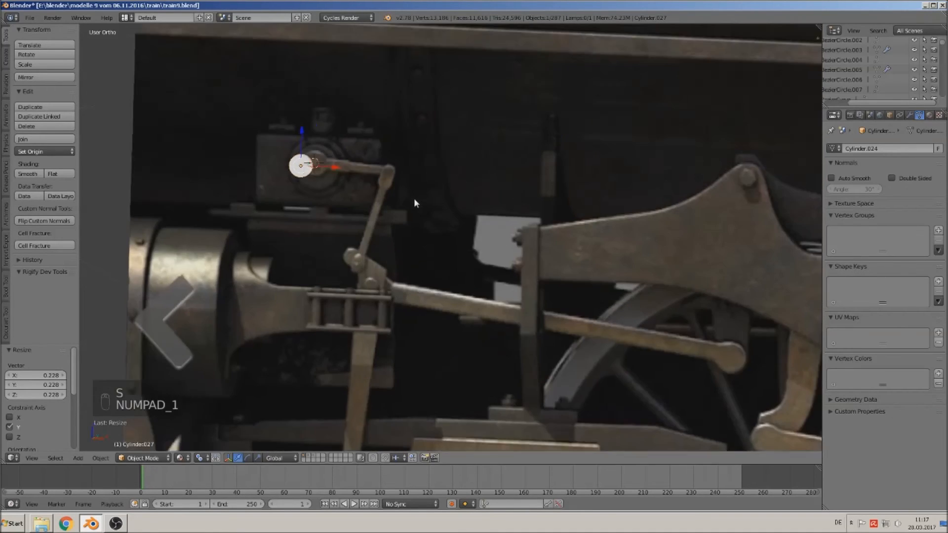
scroll(412, 197, up, 3)
shift+middle_drag(224, 162, 358, 275)
scroll(358, 275, up, 5)
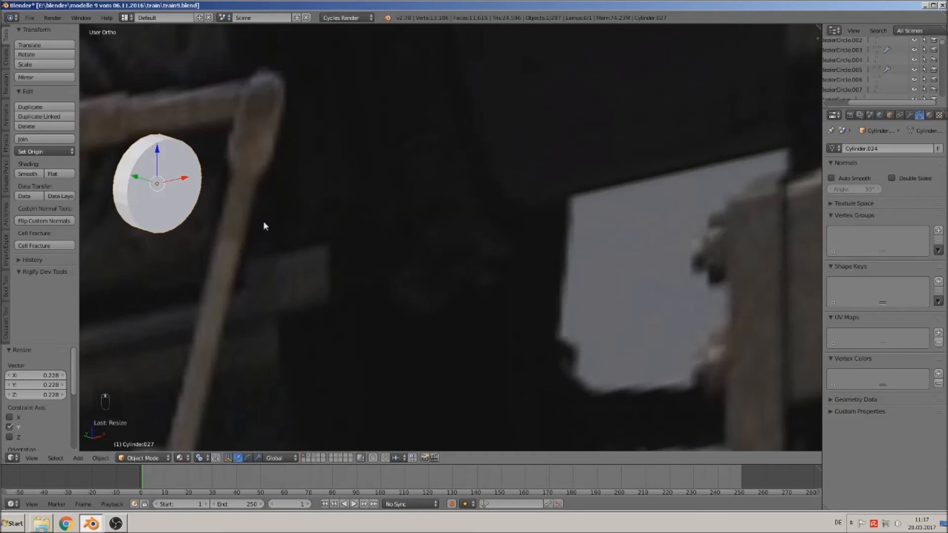
shift+middle_drag(243, 242, 516, 314)
scroll(502, 292, up, 5)
key(Tab)
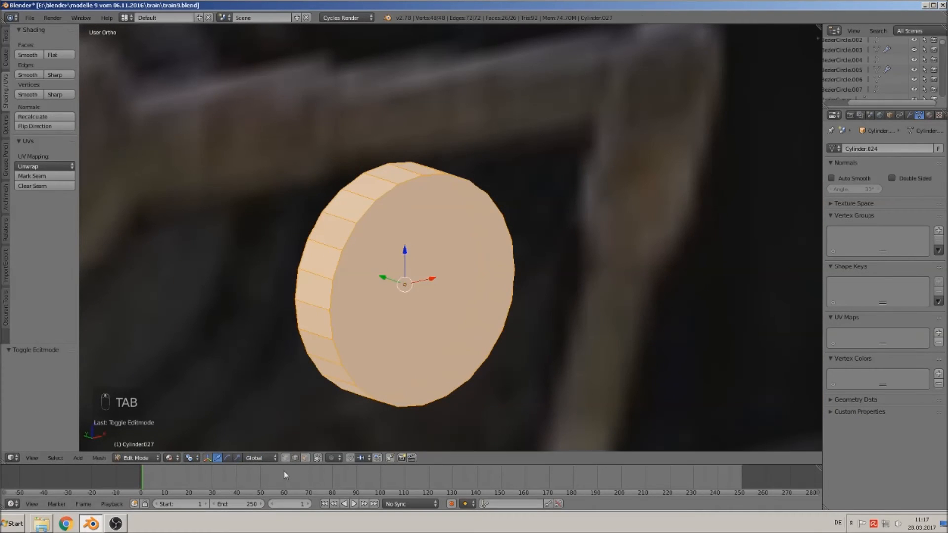
alt+right_click(323, 243)
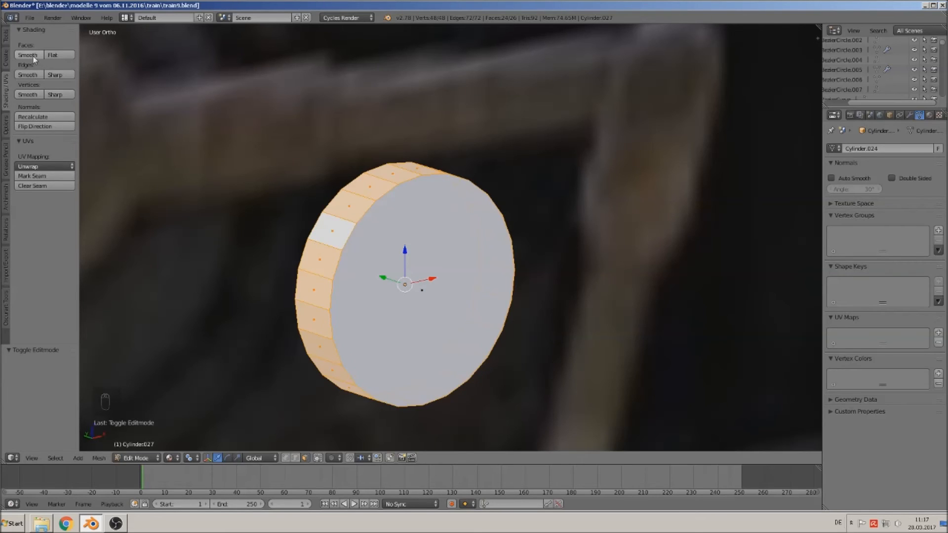
key(Tab)
Add two loop cuts around the disc's rim, one close to the rear edge and one close to the front edge
key(Tab)
key(a)
key(a)
key(a)
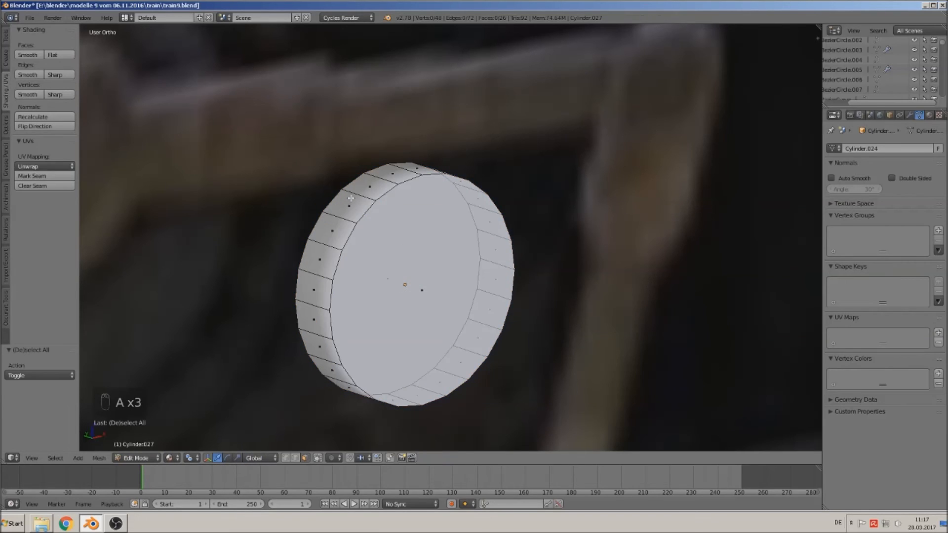
key(ctrl+r)
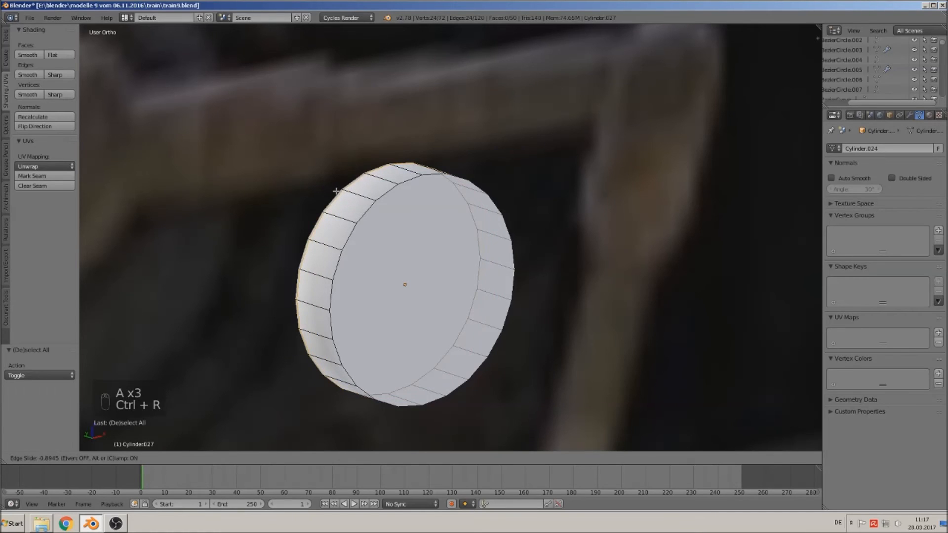
click(357, 197)
key(ctrl+r)
click(358, 197)
click(370, 197)
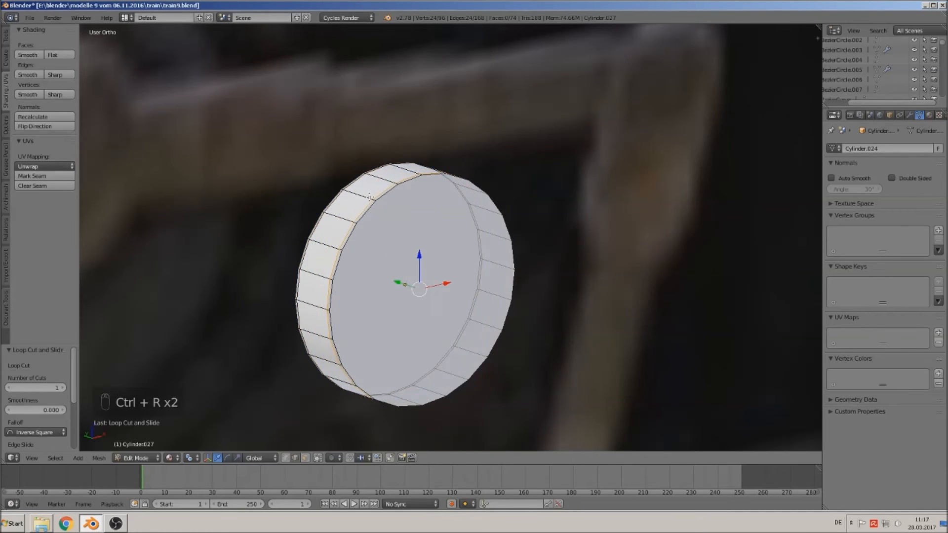
key(KP_1)
scroll(479, 279, down, 8)
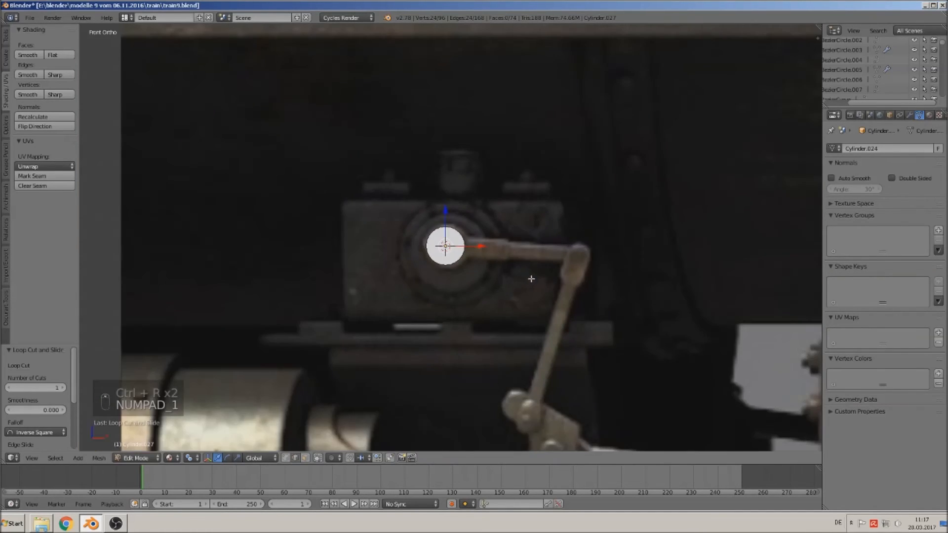
key(a)
key(a)
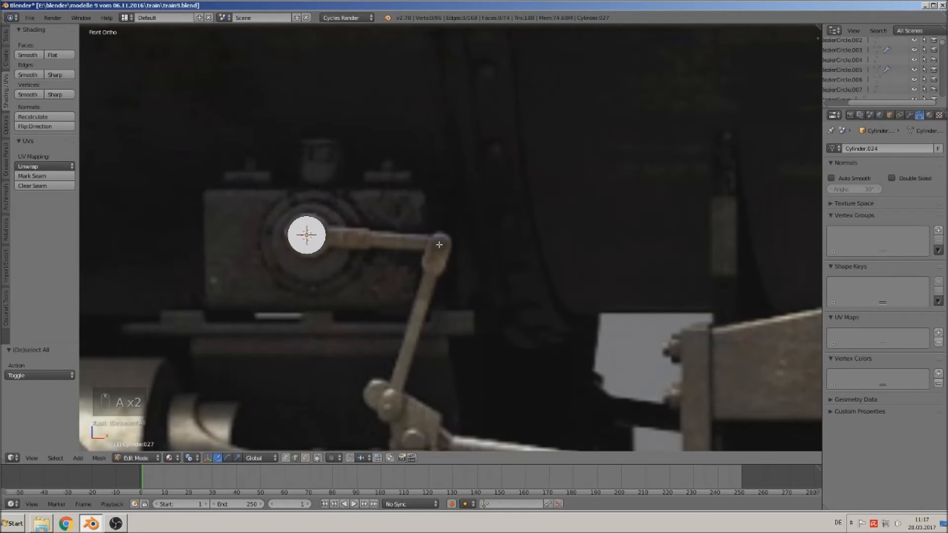
key(Tab)
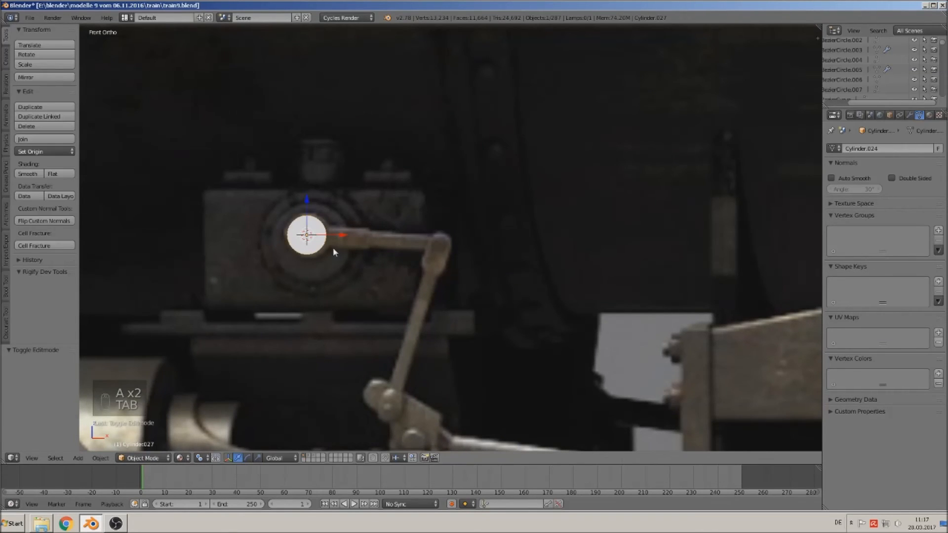
Place the 3D cursor on the crank arm beside the disc, add a cube there and scale it down to the arm's thickness
click(341, 237)
click(352, 236)
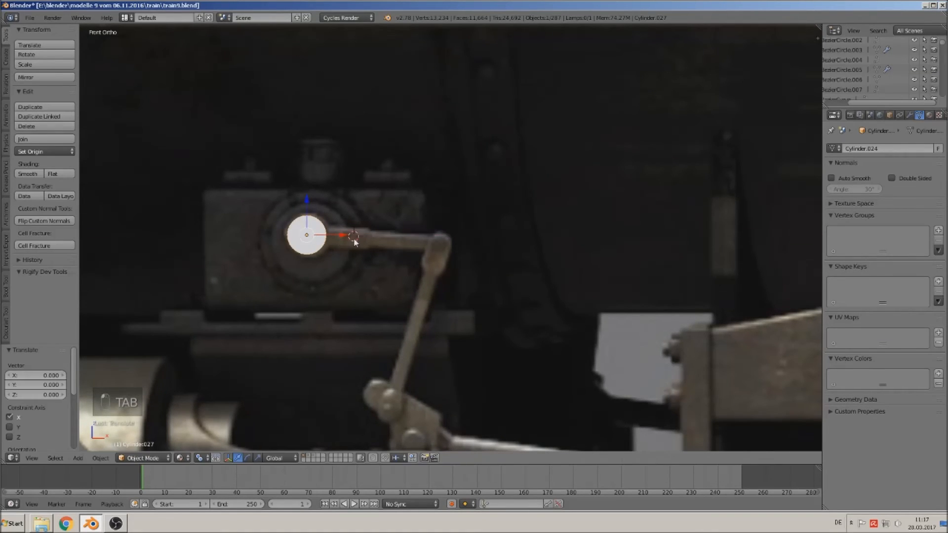
click(78, 460)
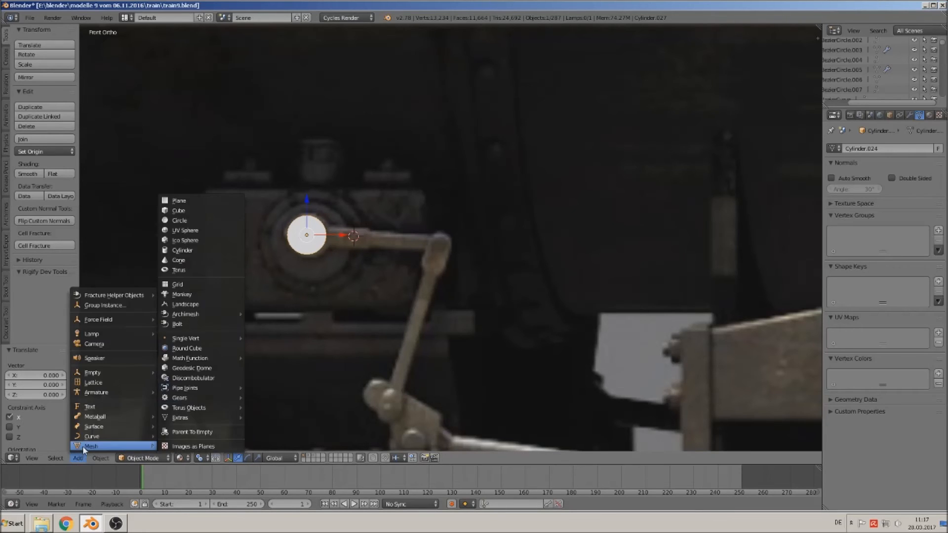
click(78, 458)
mouse_move(94, 437)
click(201, 211)
key(s)
click(353, 239)
key(s)
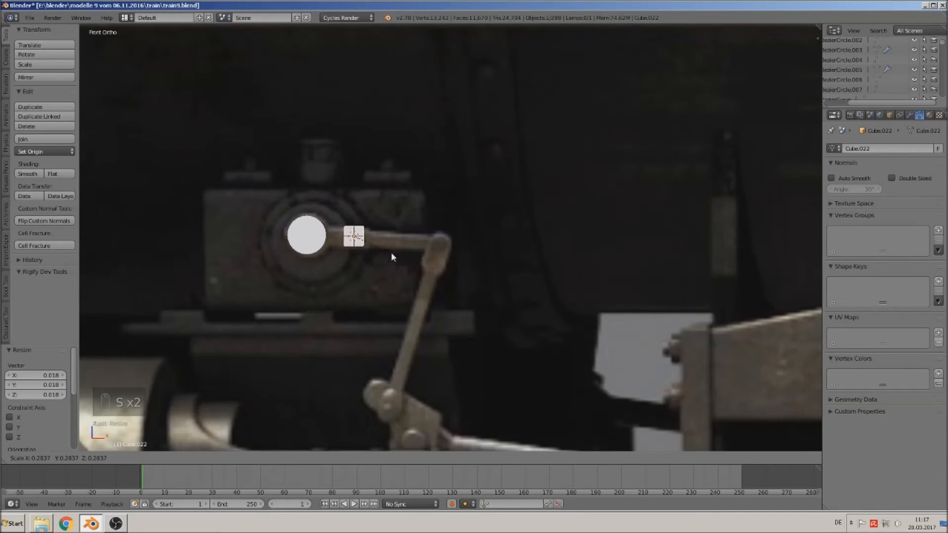
click(394, 253)
Shift the cube against the disc and stretch it along X to cover the thicker section of the crank arm
drag(354, 203, 354, 208)
drag(392, 241, 380, 242)
key(s)
key(x)
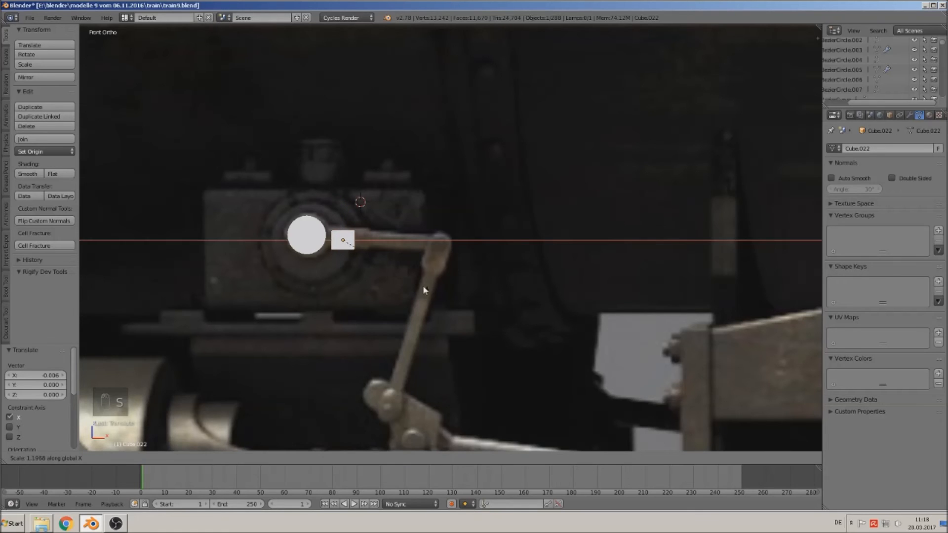
click(505, 310)
drag(374, 241, 378, 242)
Add two evenly spaced lengthwise loop cuts to the crank arm block
scroll(377, 266, up, 1)
scroll(375, 274, up, 4)
shift+middle_drag(372, 280, 546, 275)
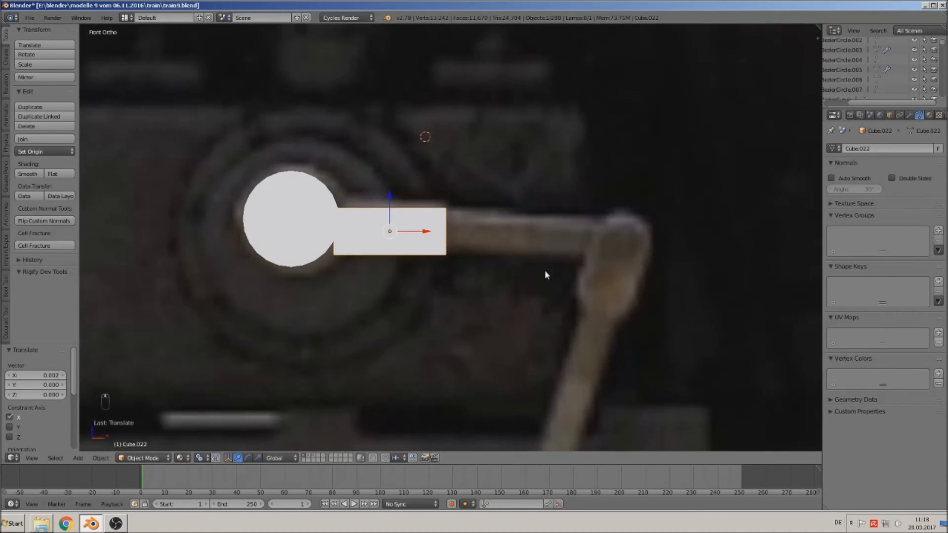
scroll(494, 257, up, 2)
key(Tab)
key(ctrl+r)
scroll(432, 221, up, 1)
click(432, 221)
right_click(432, 221)
Try to spread the block's two edge loops apart by scaling them along Z
key(s)
key(z)
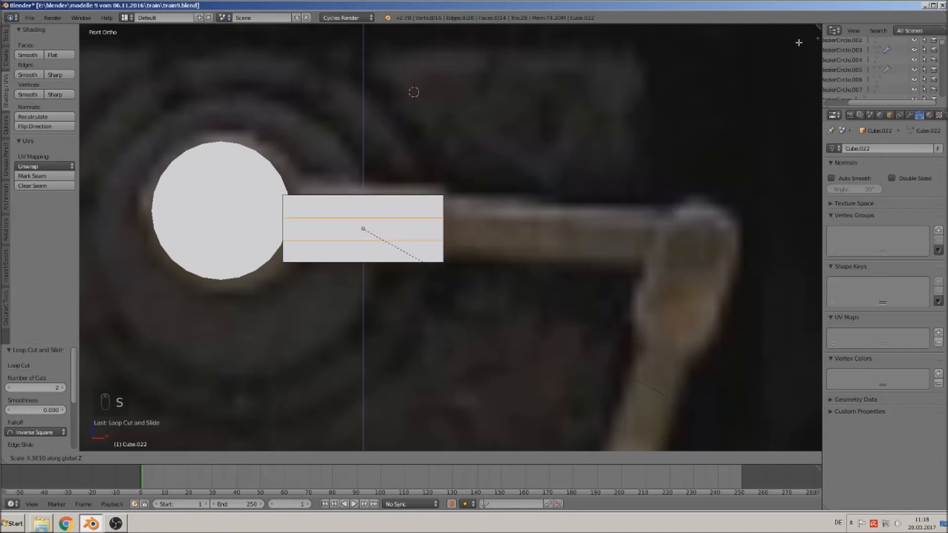
right_click(181, 123)
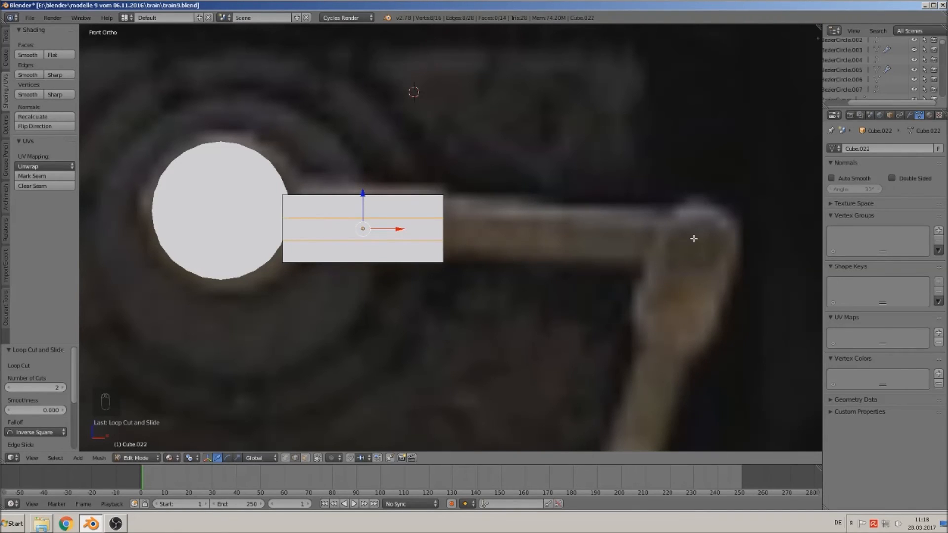
key(s)
key(z)
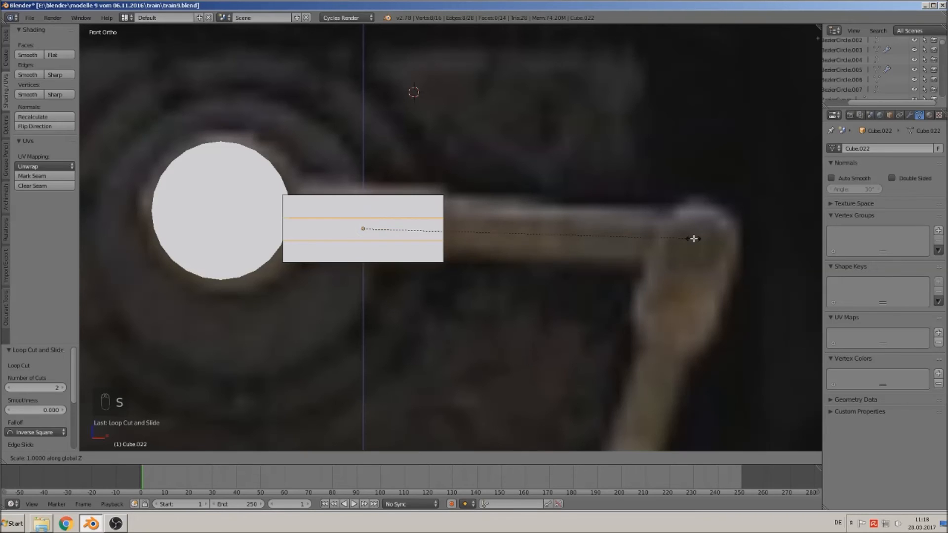
click(701, 261)
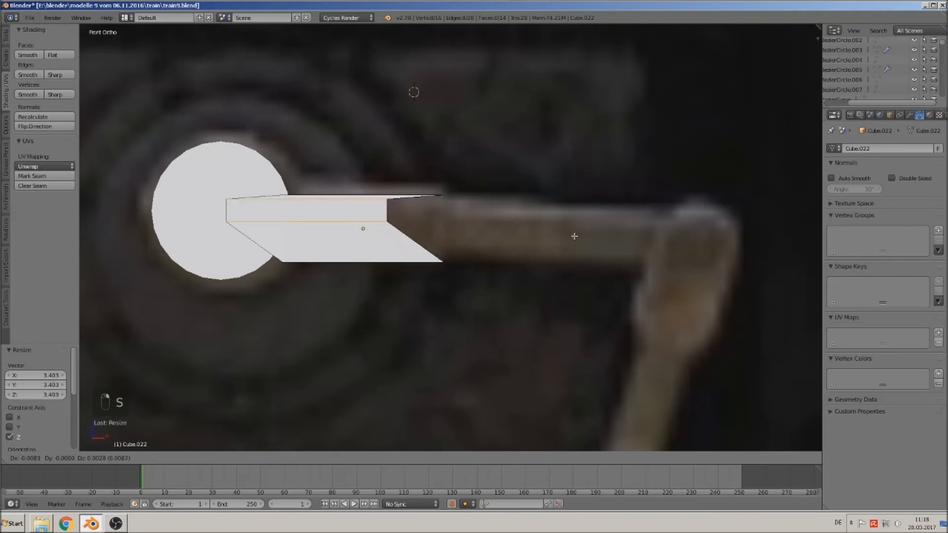
Reposition the block's upper and lower edge loops individually along Z, closer to its outer edges, and leave mesh editing
alt+right_click(419, 214)
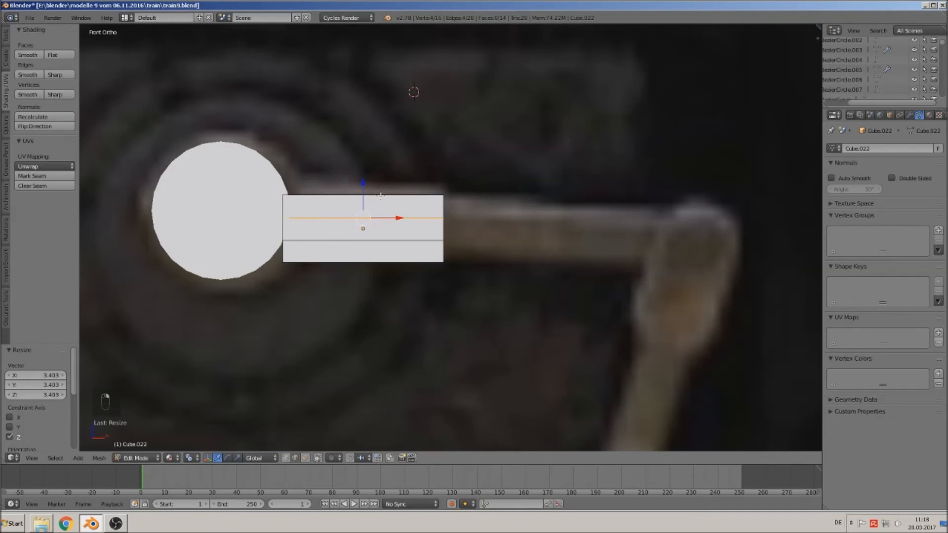
drag(364, 187, 366, 210)
alt+right_click(371, 236)
middle_drag(365, 211, 419, 246)
scroll(356, 224, down, 4)
key(Tab)
Move the block forward along Y until it is centred on the disc and reduce its depth along Y to about 0.461
drag(430, 230, 352, 260)
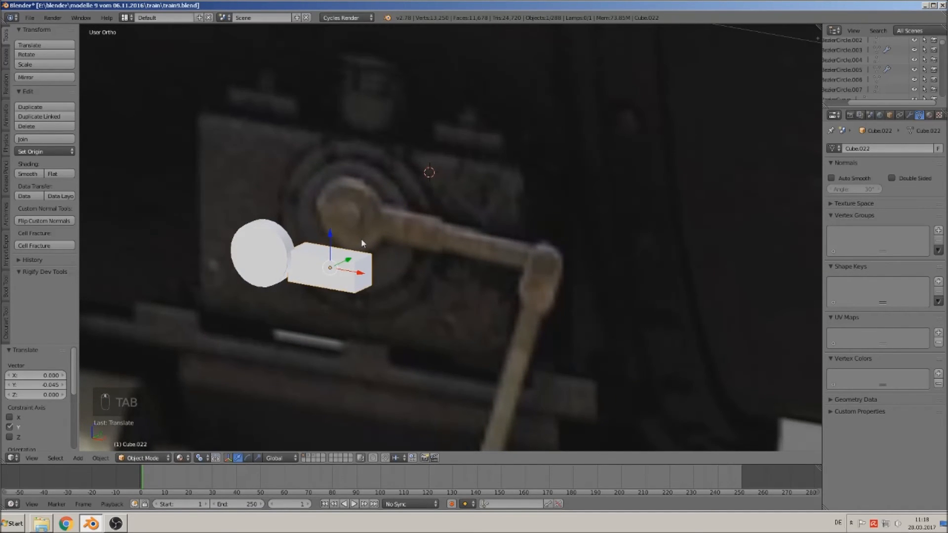
key(KP_7)
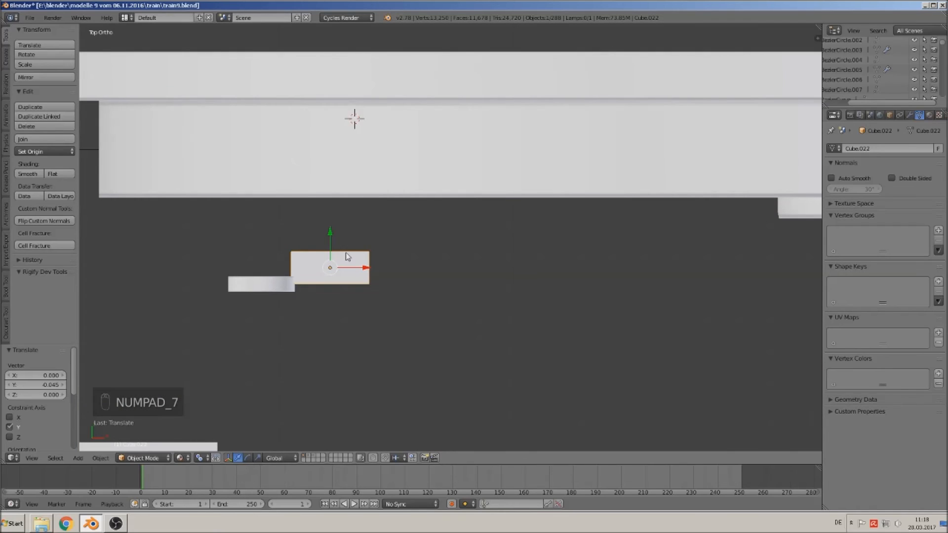
drag(331, 235, 329, 256)
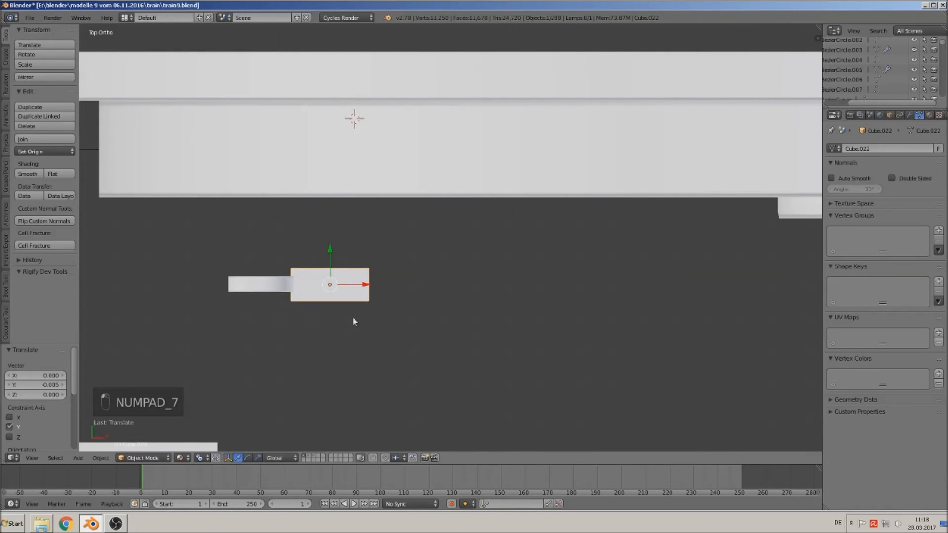
key(s)
key(y)
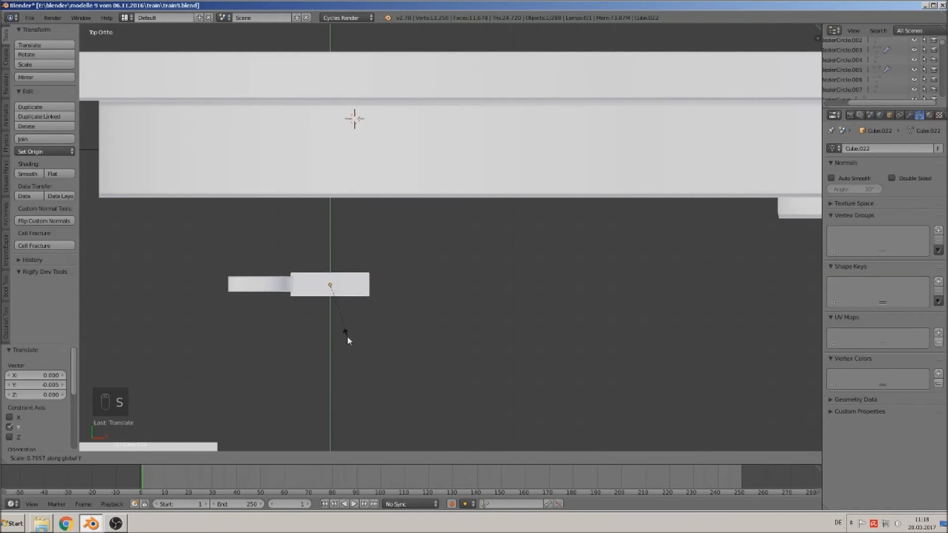
click(313, 320)
Align the block with the disc in front view, adjusting its height and shifting it -0.001 along X
middle_drag(313, 322, 312, 275)
key(KP_1)
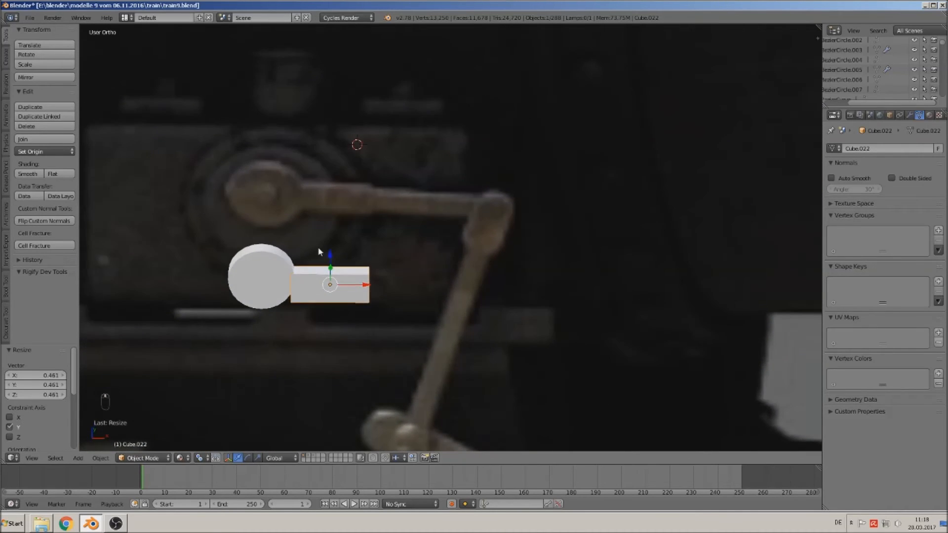
drag(326, 252, 333, 242)
drag(361, 278, 354, 275)
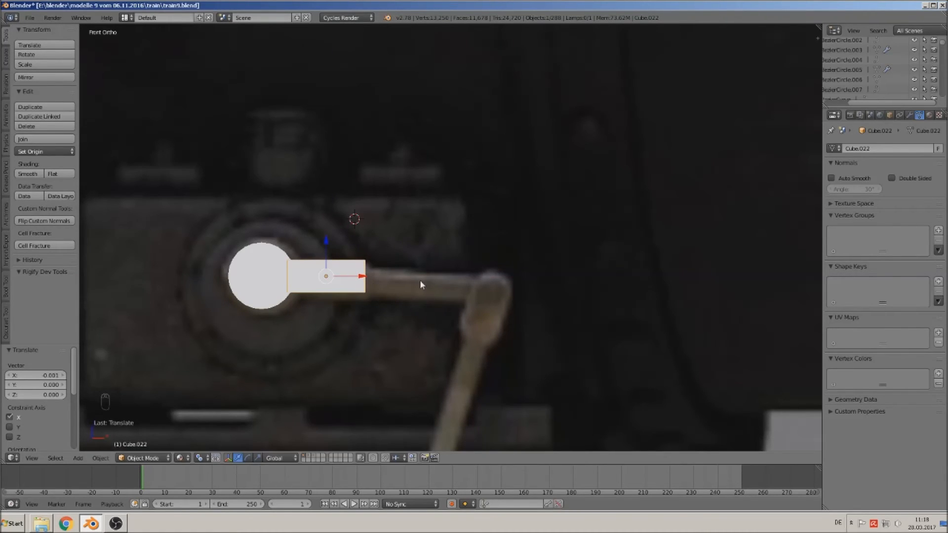
Extrude the middle face of the block's outer end about 0.044 along X to form the thin arm, and leave mesh editing
key(Tab)
middle_drag(420, 283, 333, 309)
scroll(265, 341, up, 3)
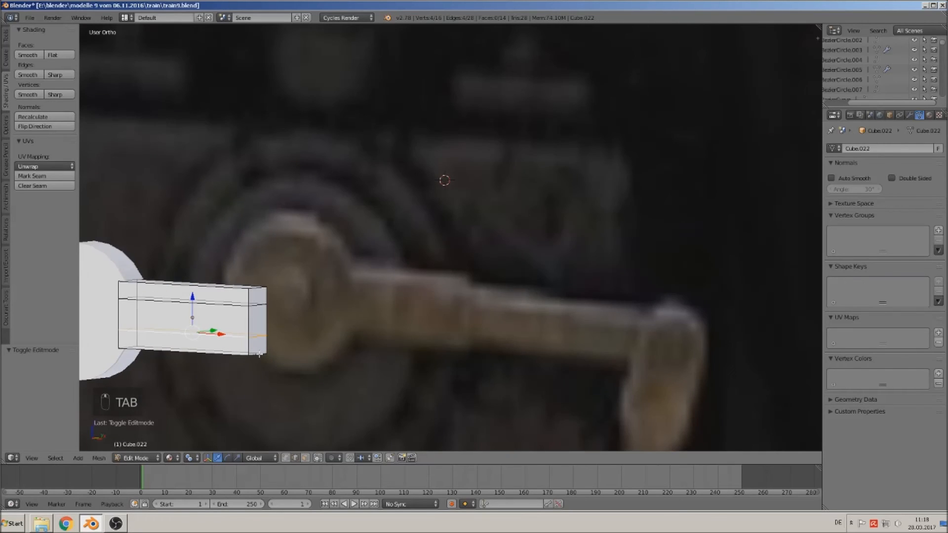
key(a)
key(a)
right_click(257, 311)
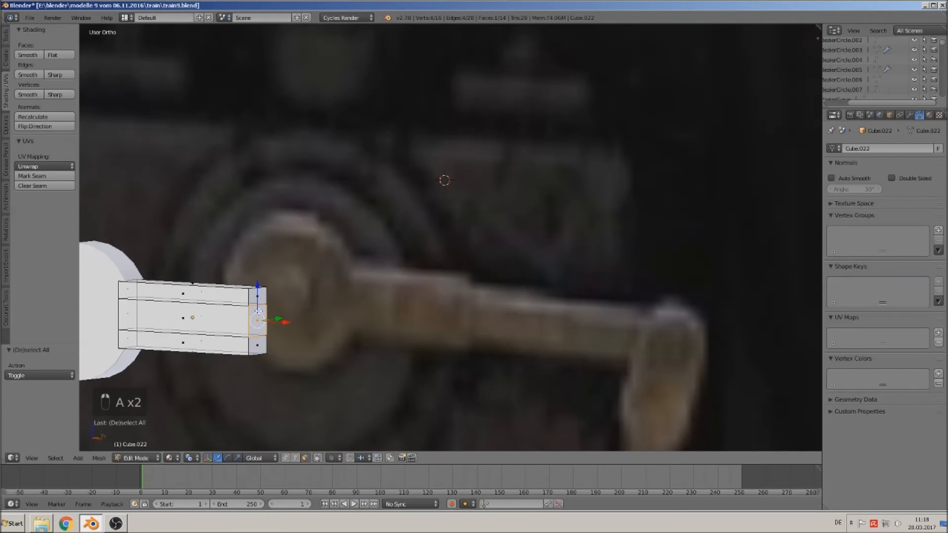
key(KP_1)
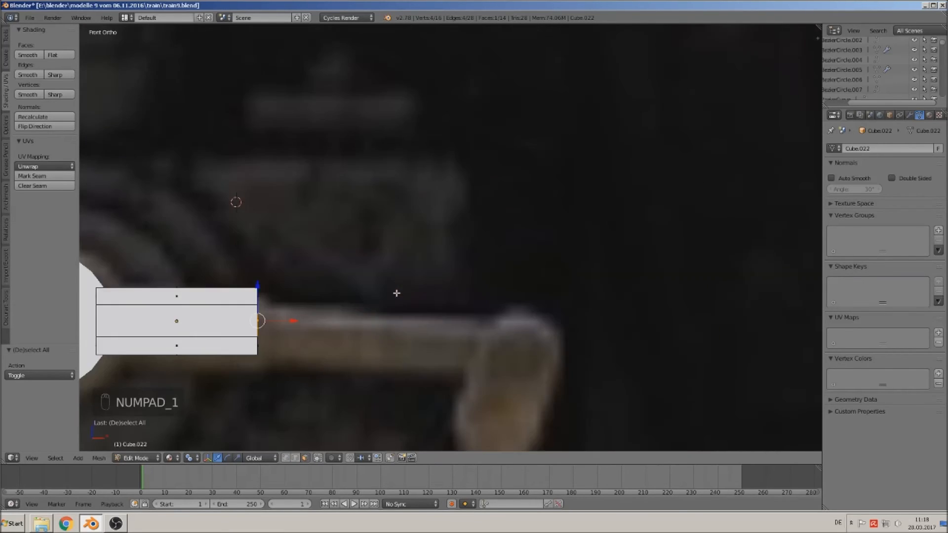
scroll(322, 325, down, 4)
key(e)
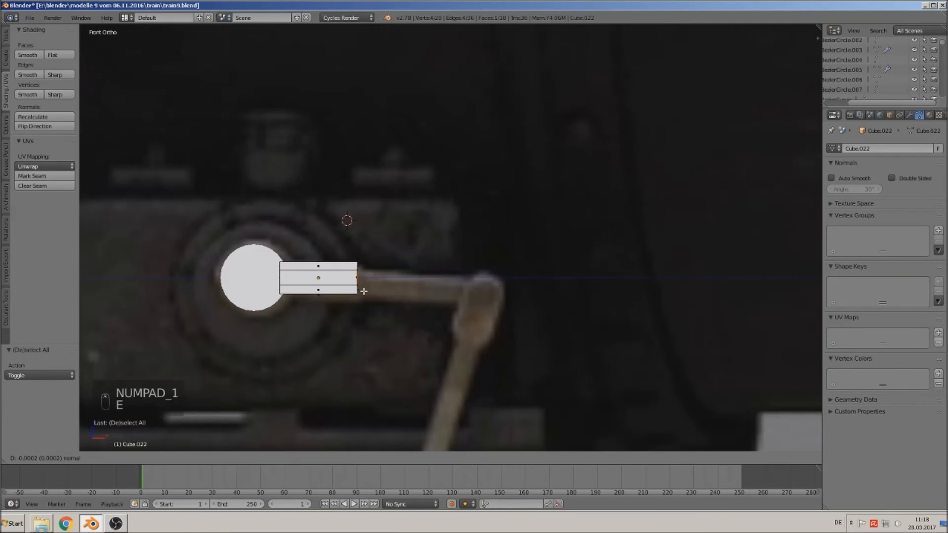
right_click(365, 289)
click(382, 281)
key(e)
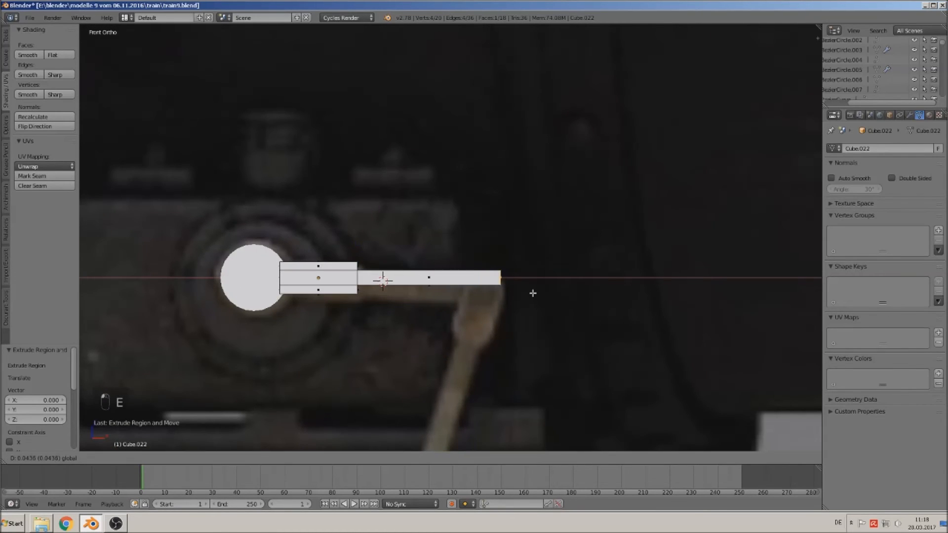
click(531, 295)
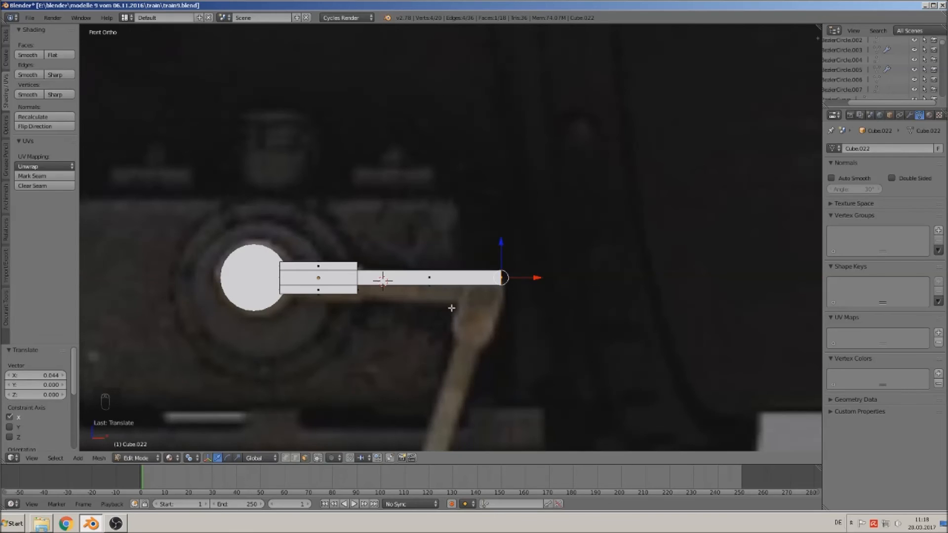
key(Tab)
Join the block and arm with the pivot disc into one object and raise it about 0.024 along Z
scroll(318, 267, down, 2)
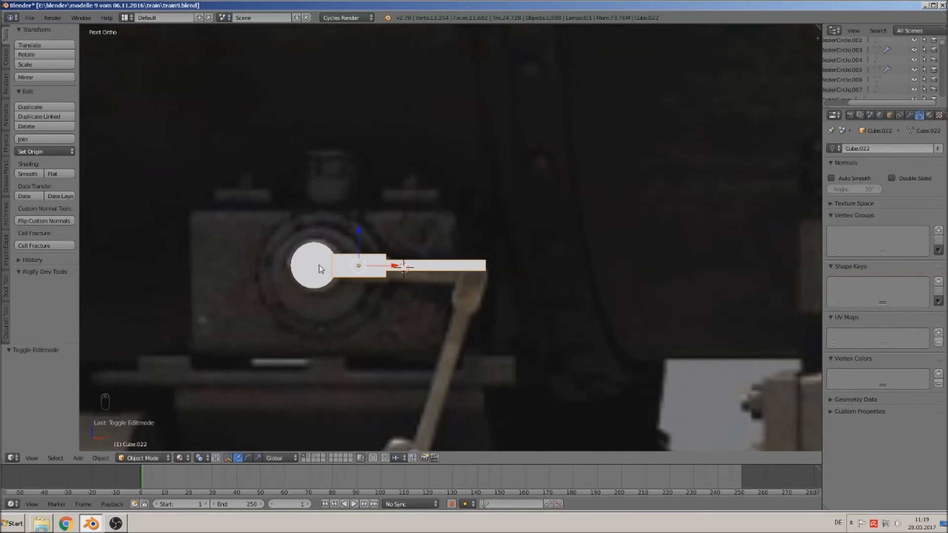
shift+right_click(320, 269)
key(ctrl+j)
drag(314, 241, 315, 186)
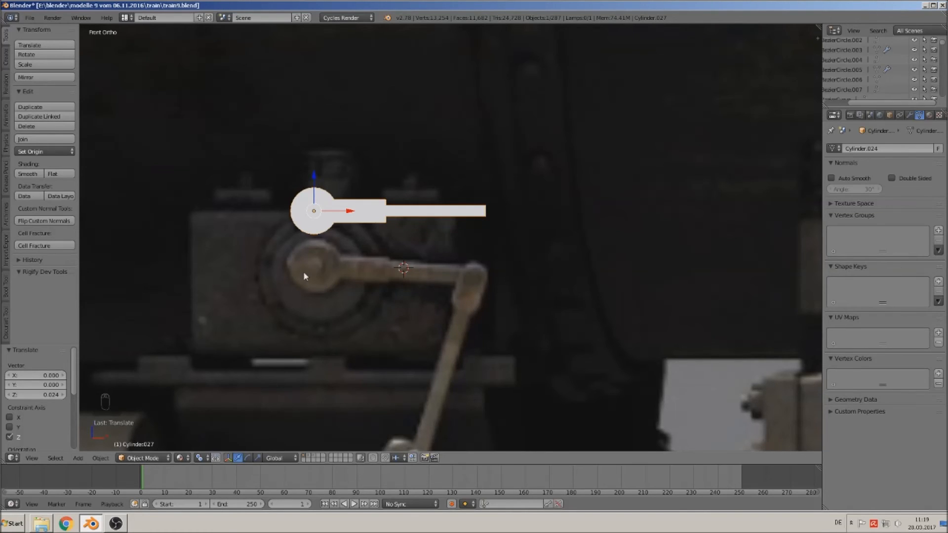
Add a "screw with mother" group instance at the disc's centre and pull it forward along Y out of the disc
key(a)
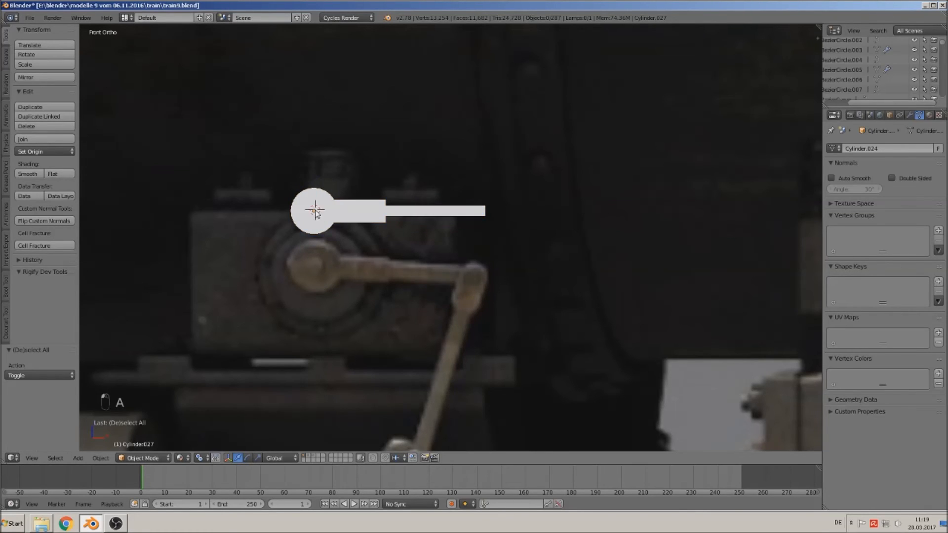
click(101, 459)
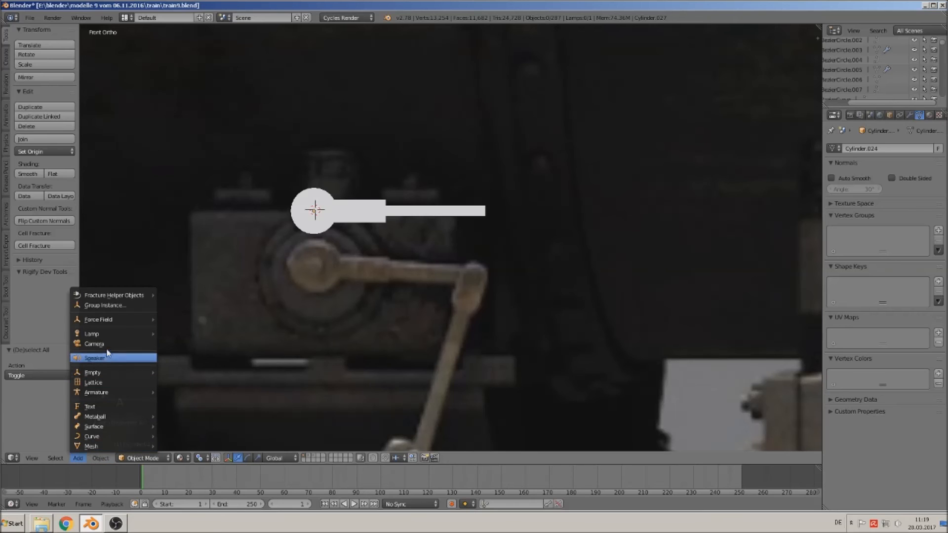
click(89, 303)
click(154, 320)
middle_drag(418, 297, 345, 210)
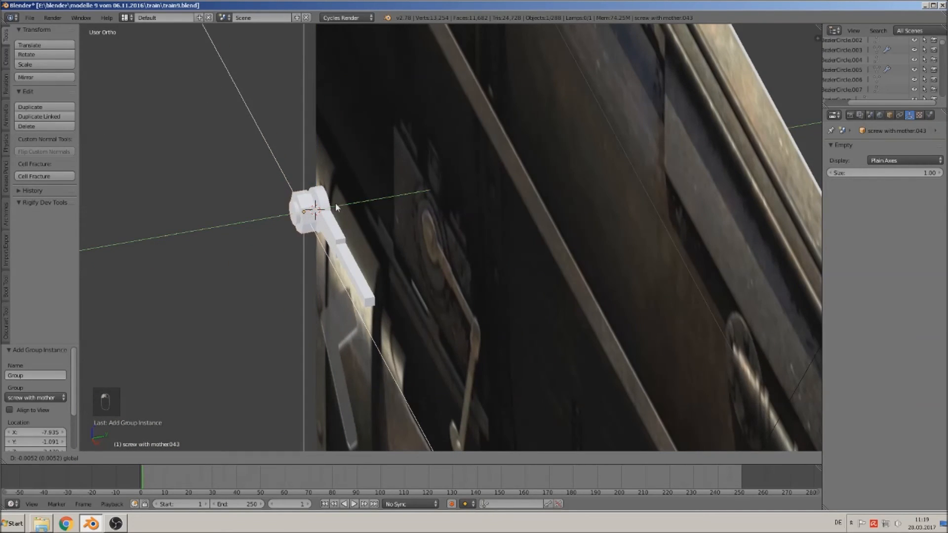
drag(335, 203, 301, 227)
scroll(300, 229, up, 3)
shift+middle_drag(299, 229, 492, 243)
Scale the screw instance down to about 0.520 and set its empty's display size to 0.01
key(a)
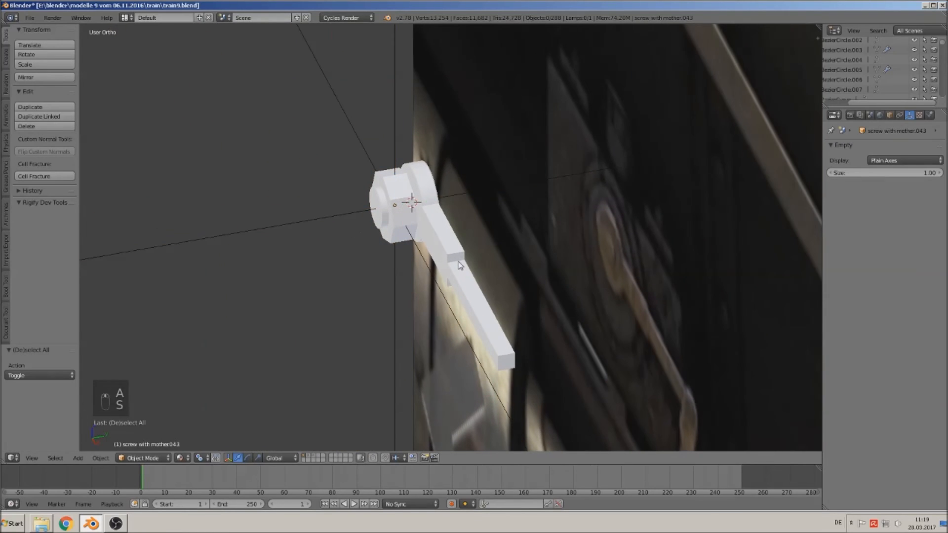
right_click(381, 216)
right_click(385, 200)
key(s)
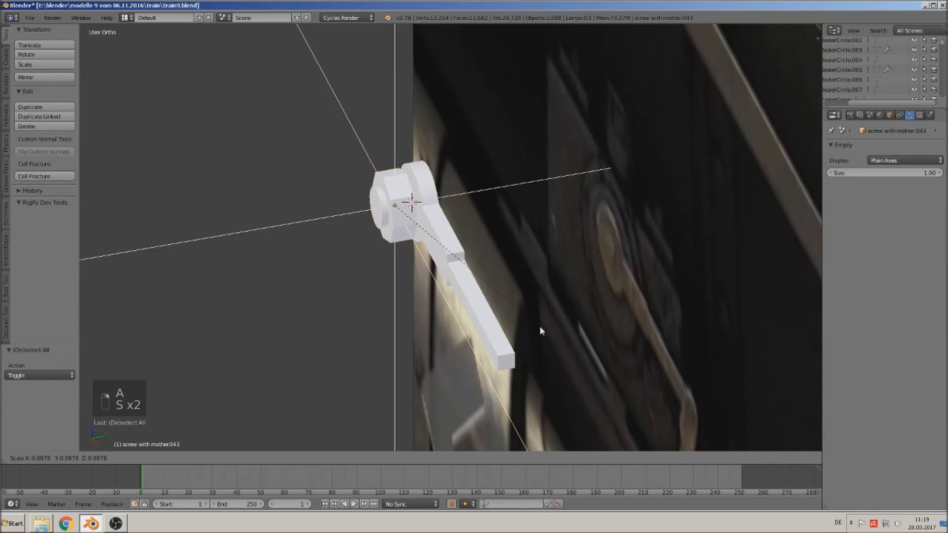
click(464, 283)
drag(884, 173, 859, 172)
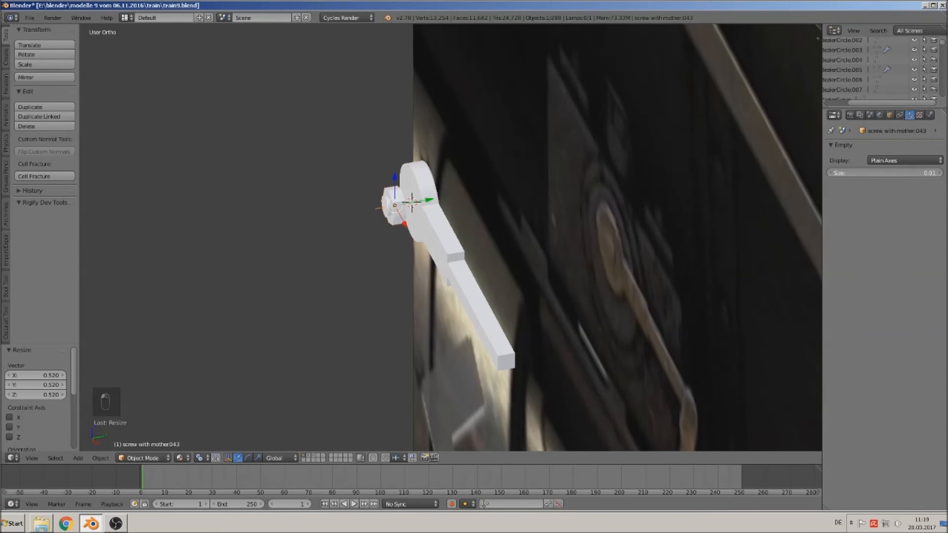
In side view, move the screw about 0.003 along Y until it sits against the disc's face
key(KP_3)
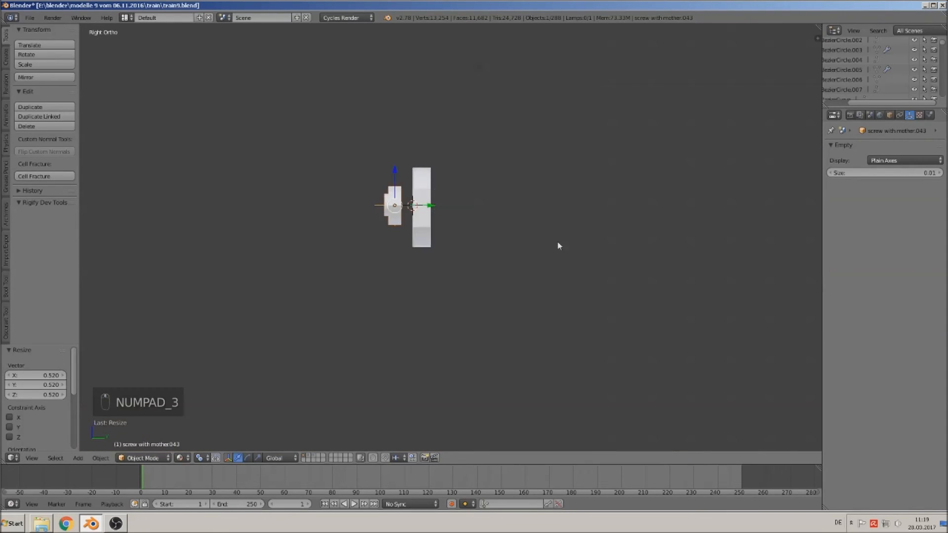
scroll(559, 246, up, 2)
drag(408, 190, 425, 191)
click(426, 191)
middle_drag(427, 194, 517, 205)
Nudge the screw along X so that it is centred on the disc
key(KP_1)
scroll(541, 233, down, 3)
scroll(544, 232, up, 3)
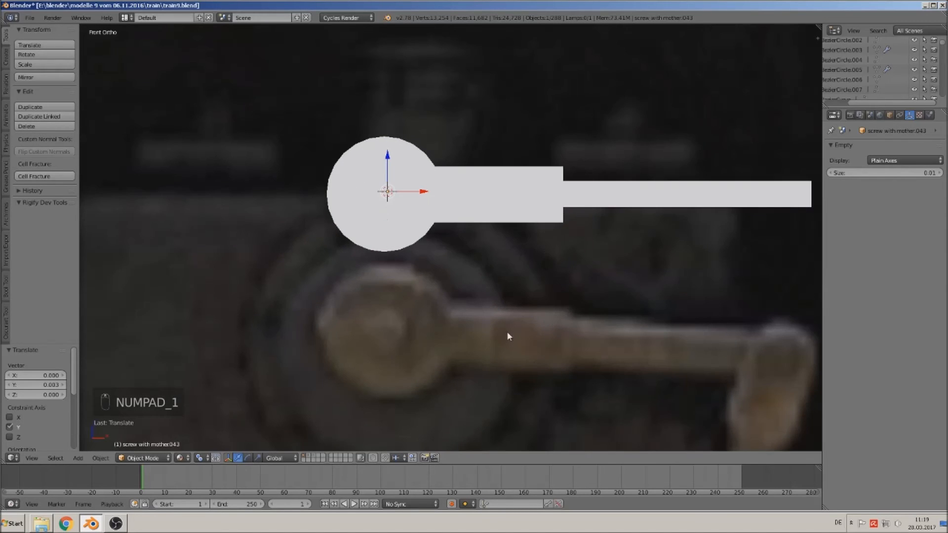
mouse_move(400, 210)
middle_down()
mouse_move(398, 233)
mouse_move(415, 216)
middle_up()
scroll(417, 210, up, 1)
key(g)
key(x)
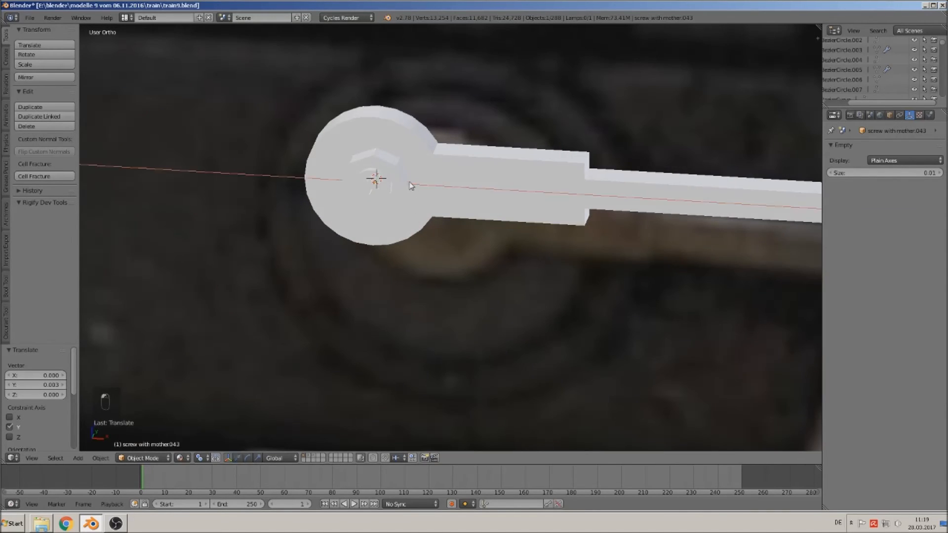
click(405, 184)
Duplicate the screw about 0.014 along X onto the wide part of the arm and scale the copy to about 0.458
key(shift+d)
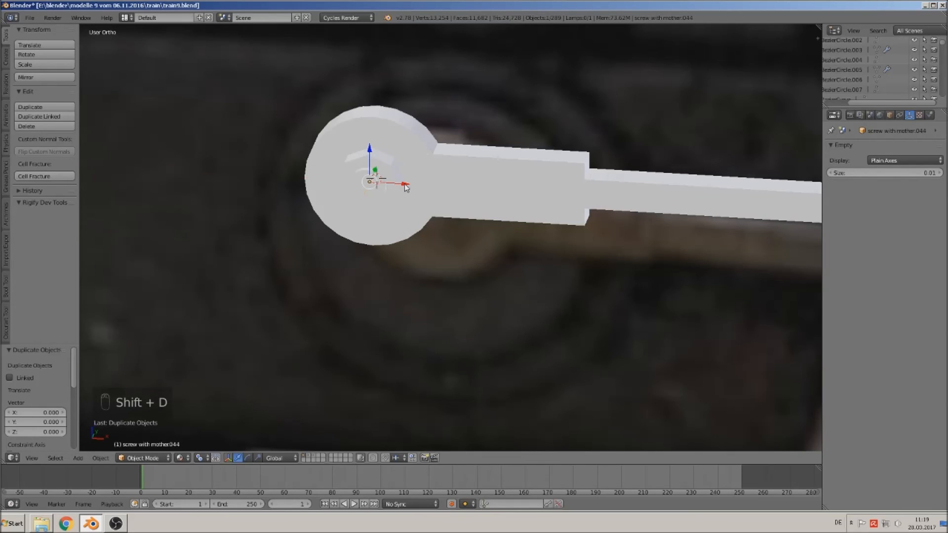
click(507, 184)
key(s)
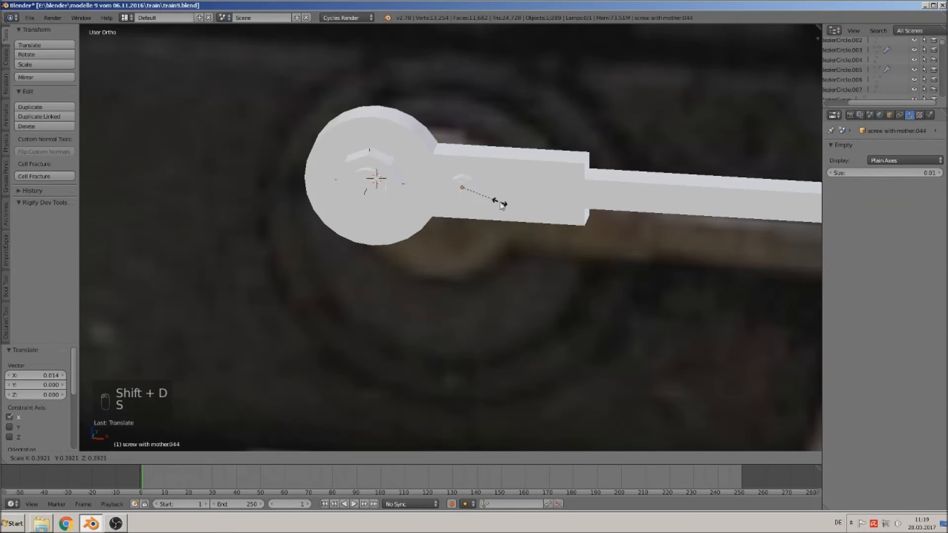
click(499, 210)
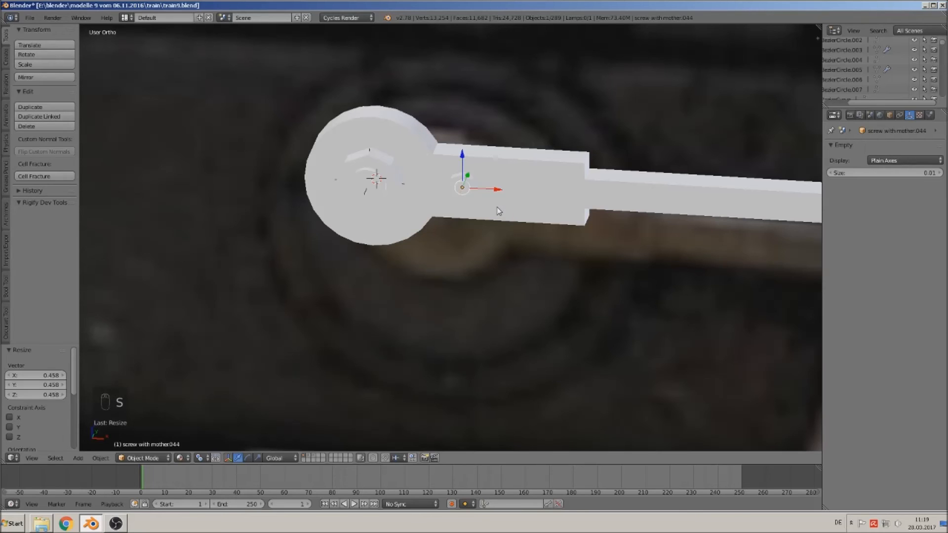
Duplicate the small screw along X towards the outer end of the arm's wide part and deselect everything
key(shift+d)
key(x)
click(577, 203)
middle_drag(576, 202, 504, 231)
key(a)
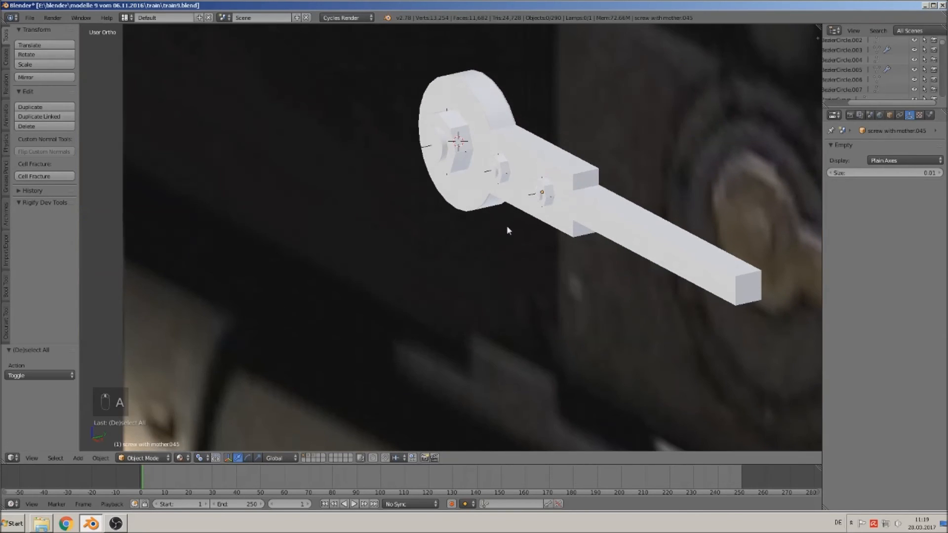
scroll(507, 225, down, 4)
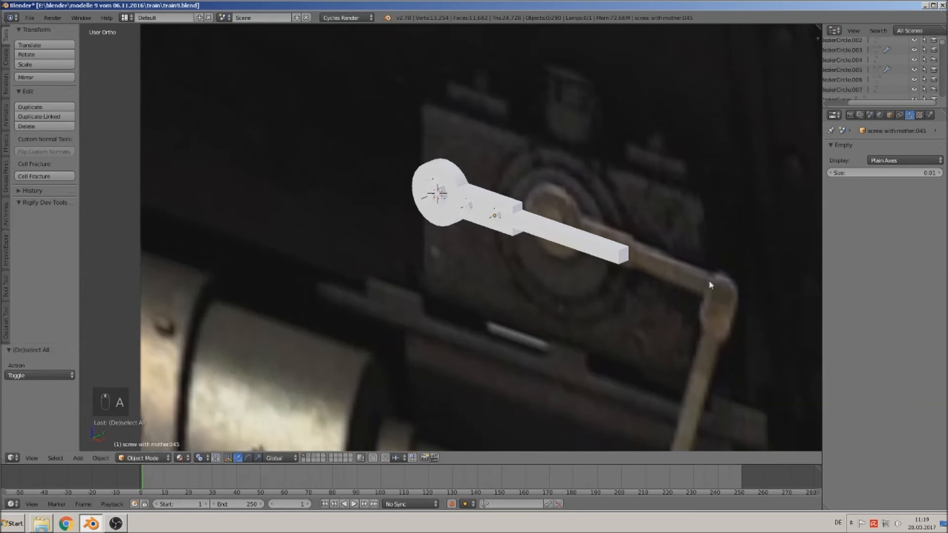
key(KP_1)
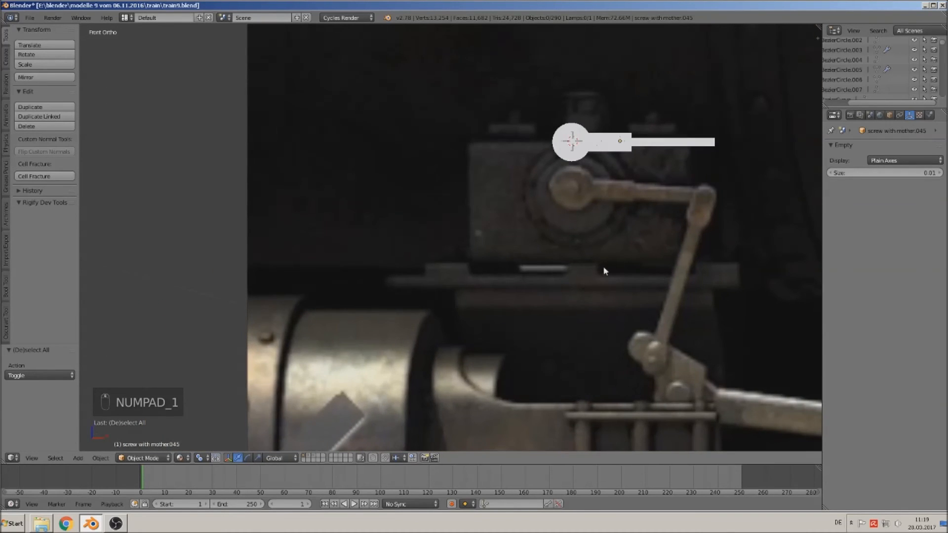
middle_drag(610, 146, 514, 193)
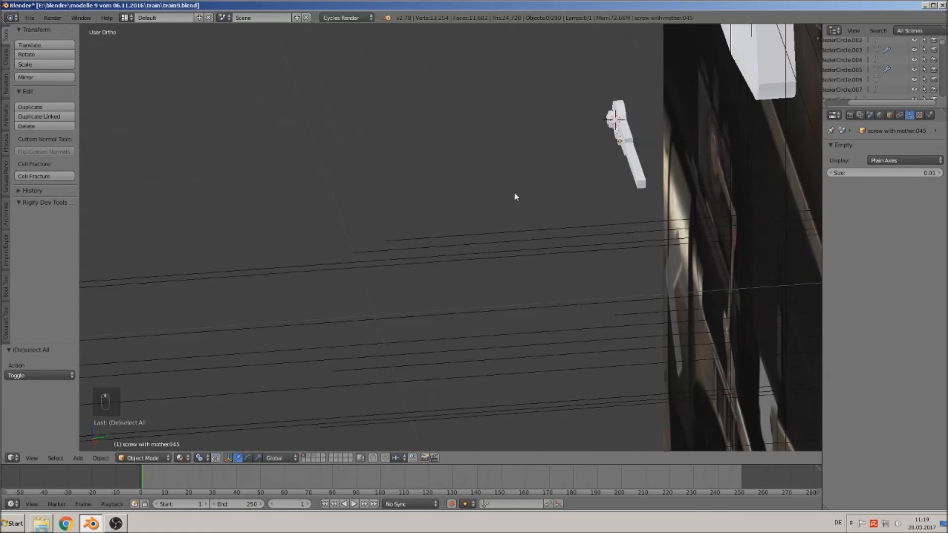
key(a)
key(a)
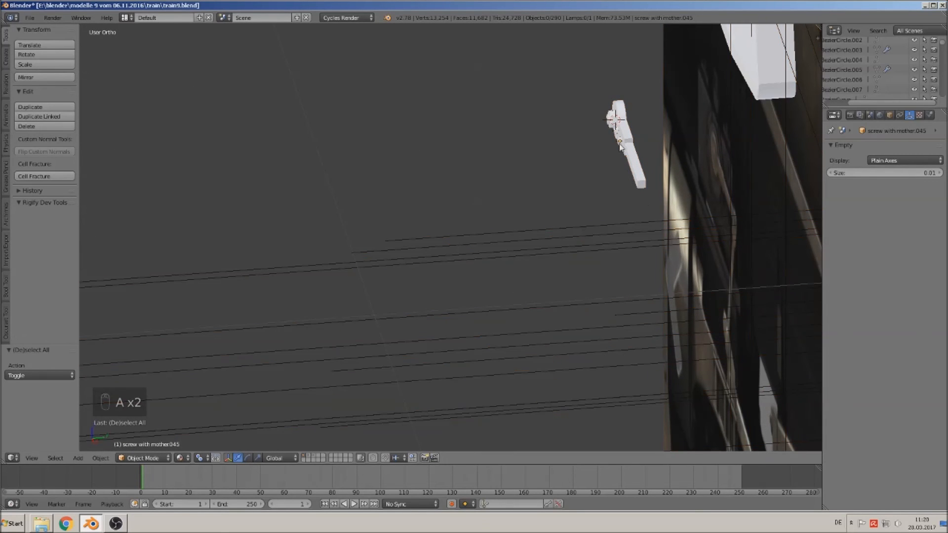
key(c)
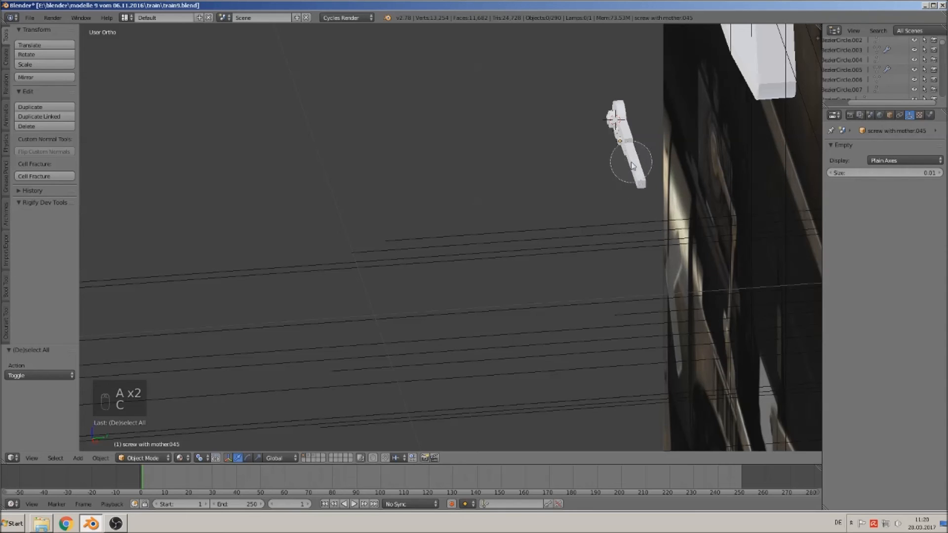
right_click(613, 94)
middle_drag(614, 94, 670, 126)
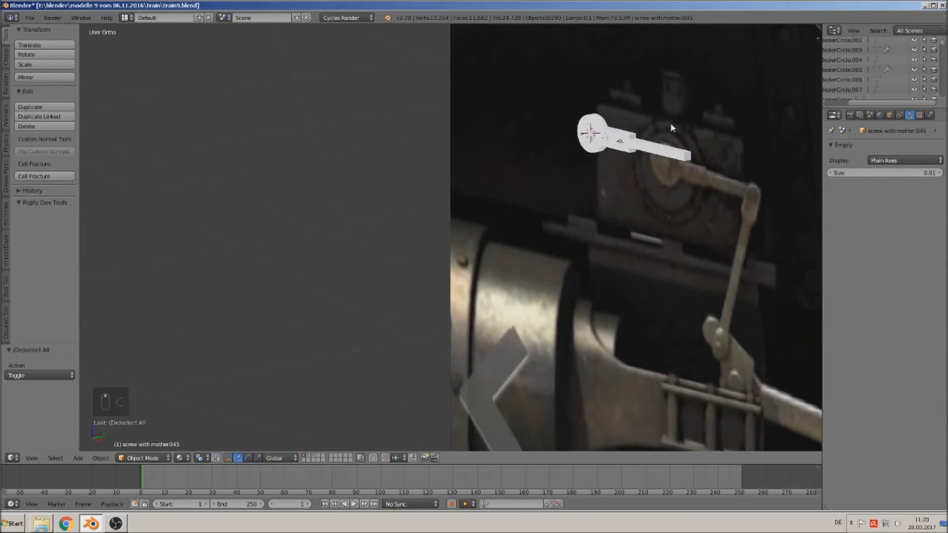
scroll(642, 181, down, 5)
scroll(641, 185, down, 8)
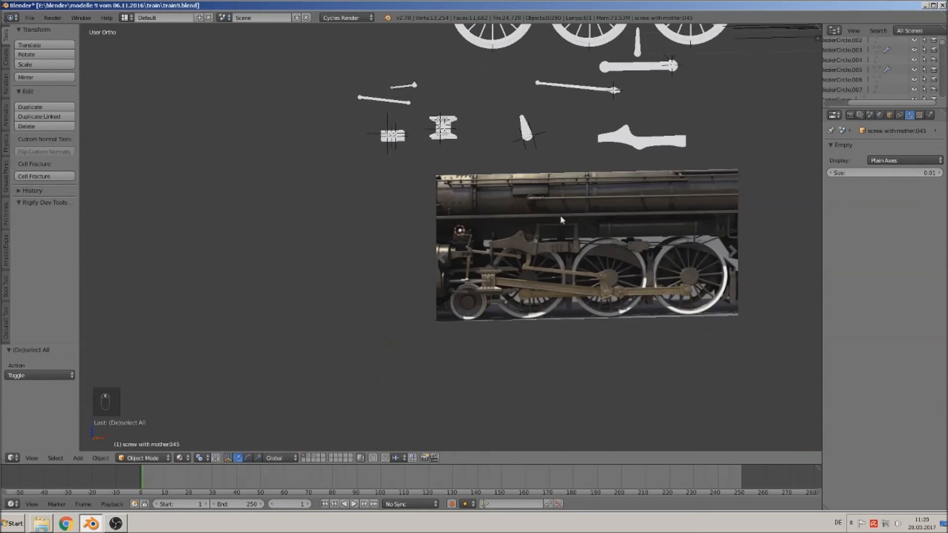
scroll(575, 211, up, 2)
key(g)
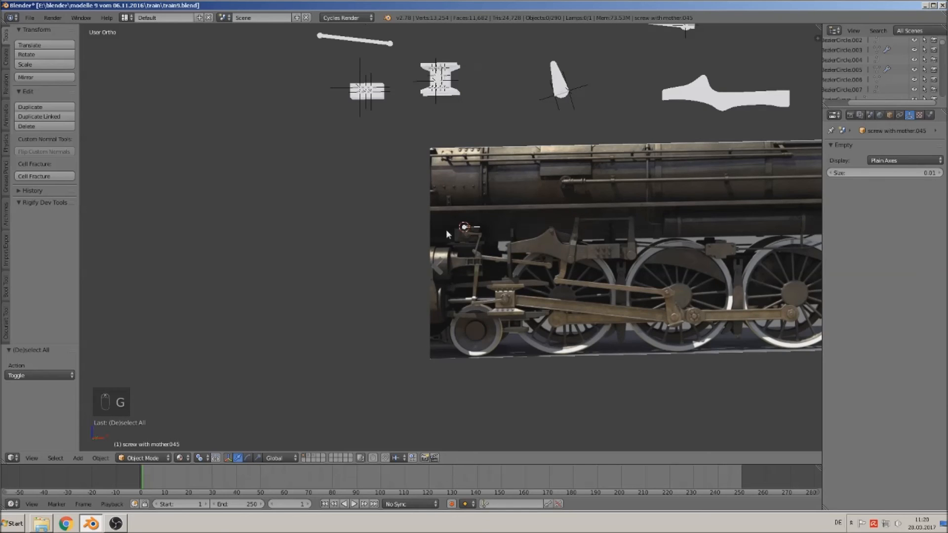
scroll(435, 230, up, 3)
scroll(437, 267, up, 6)
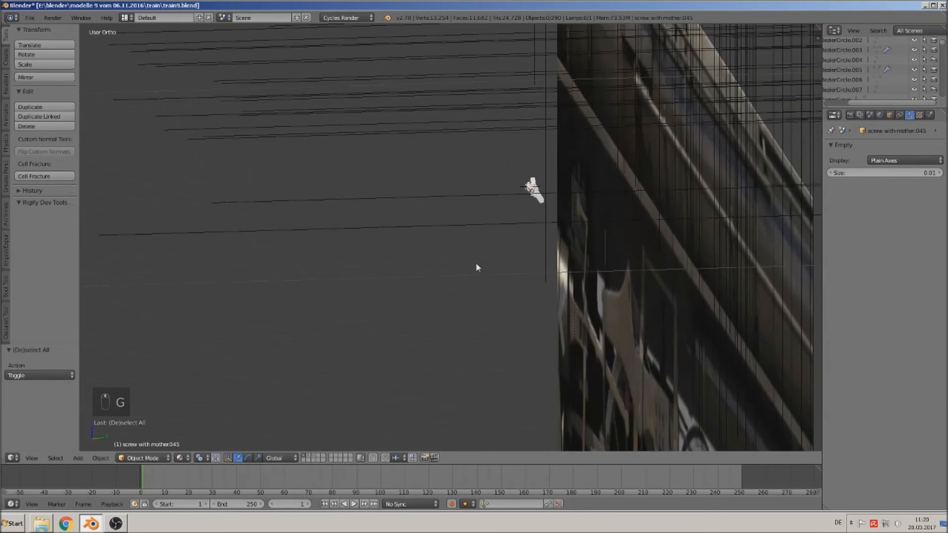
Select the crank with its three screws and move them about 0.163 along X and 0.746 along Z, beside the finished parts above the reference image
key(a)
key(a)
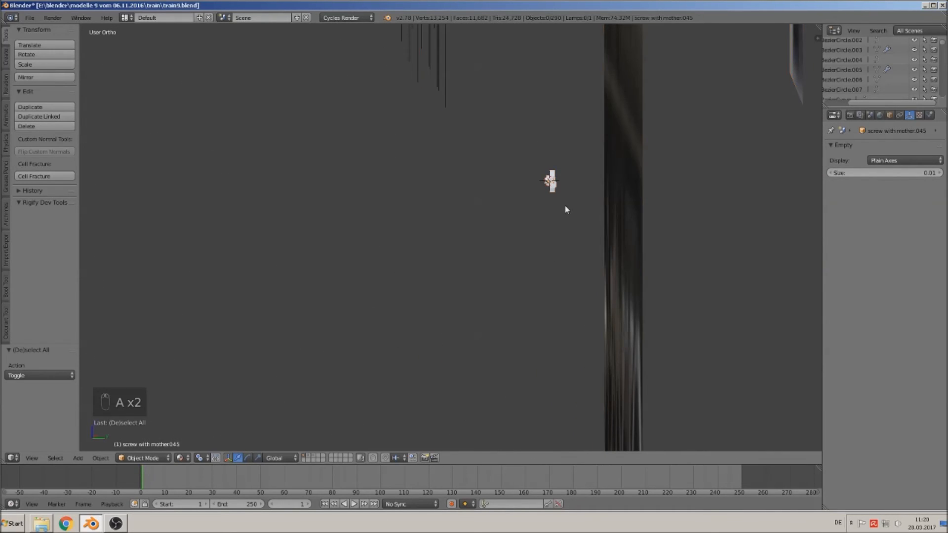
key(b)
drag(552, 200, 528, 214)
key(KP_1)
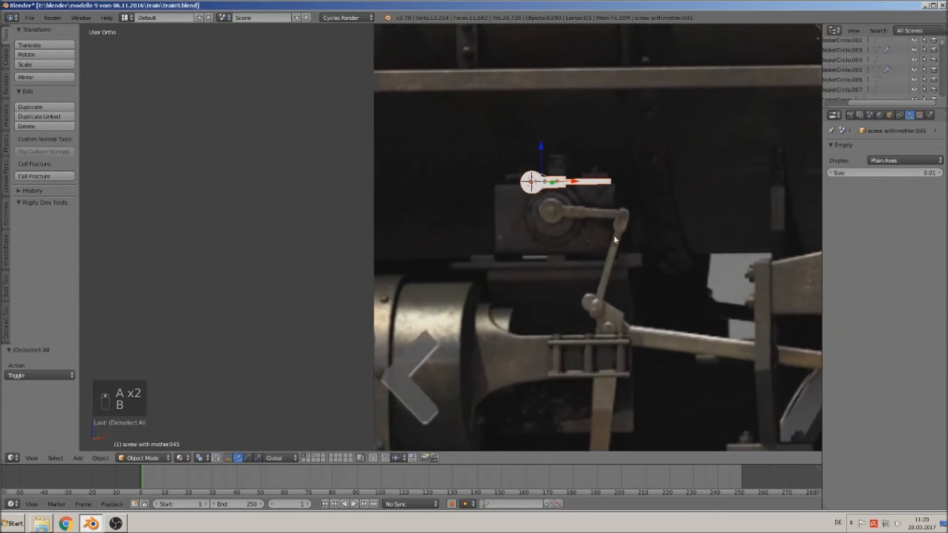
scroll(532, 231, down, 3)
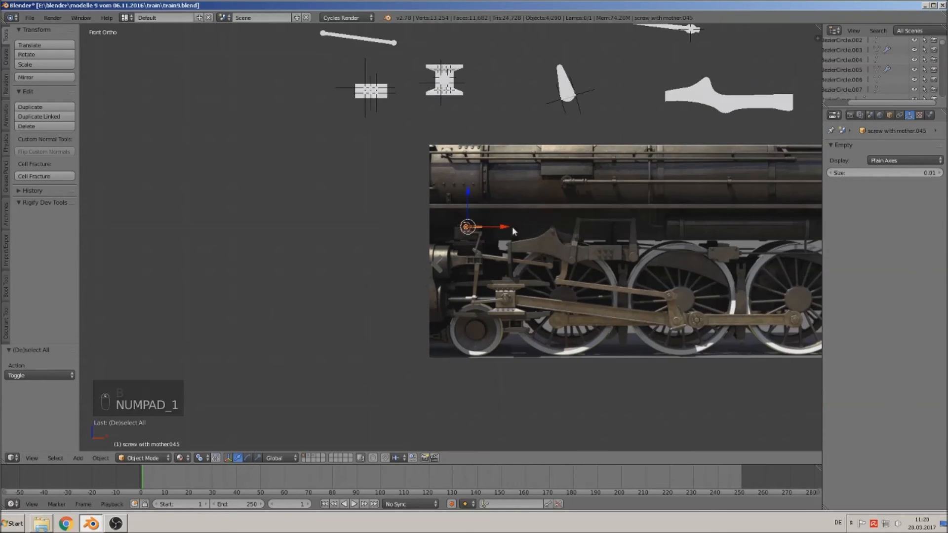
key(g)
click(543, 65)
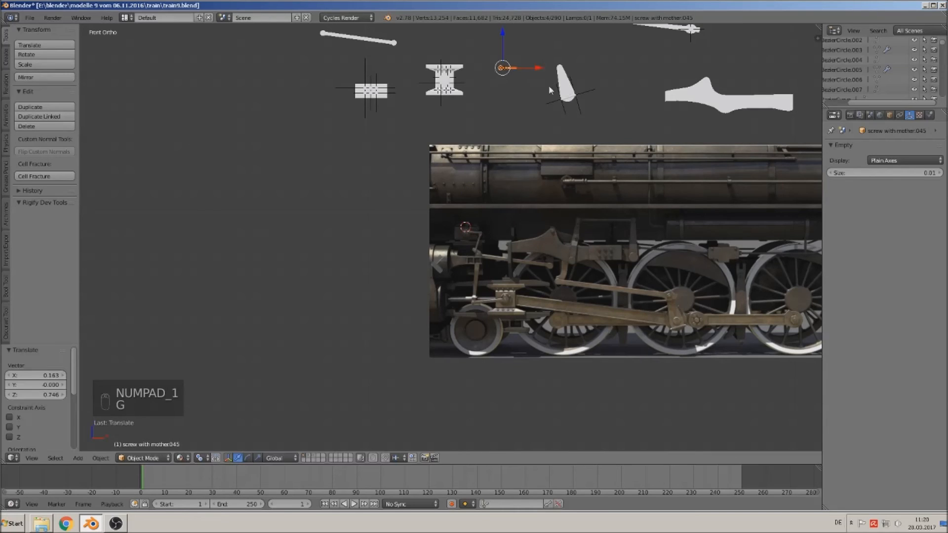
key(a)
scroll(549, 151, up, 5)
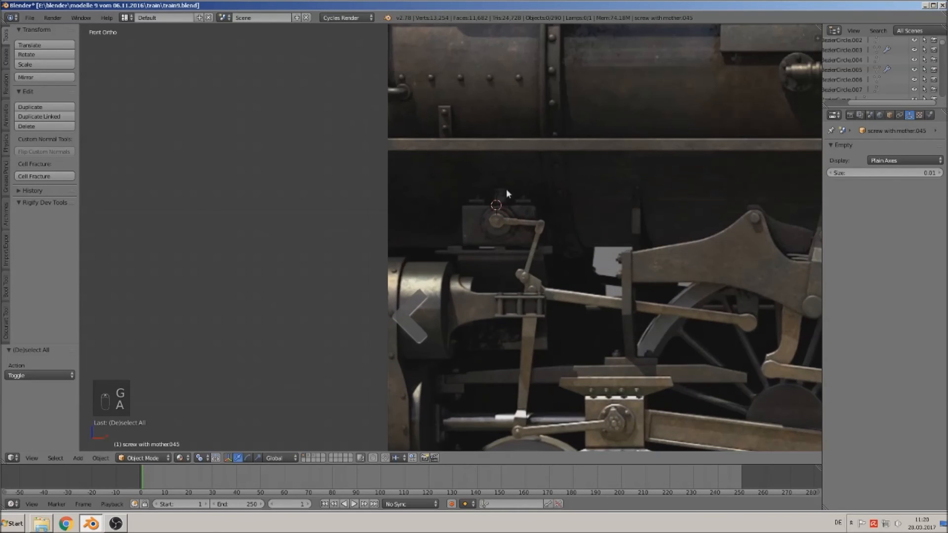
Save the Blender file
click(31, 18)
click(59, 95)
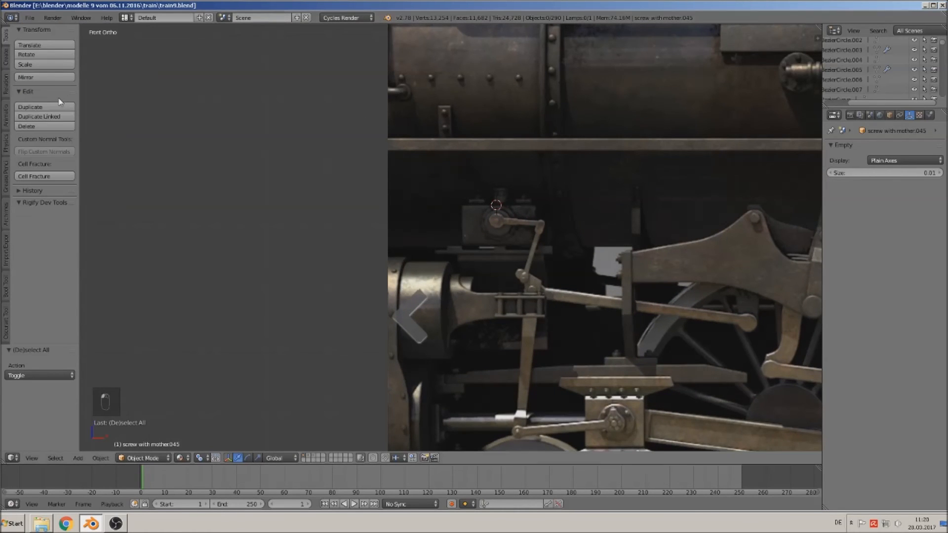
Place the 3D cursor on the joint at the end of the small crank arm and add a 24-vertex circle mesh there
shift+middle_drag(600, 299, 435, 246)
shift+middle_drag(290, 225, 391, 292)
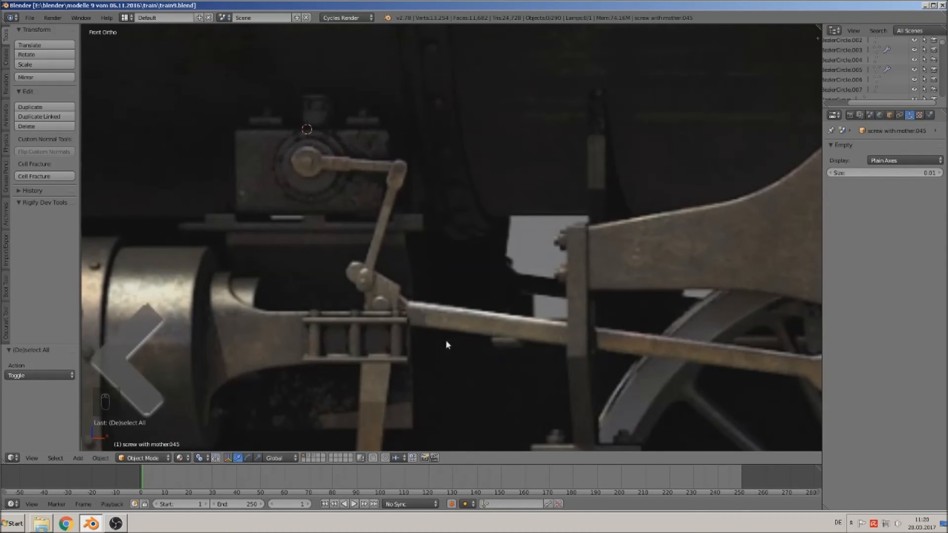
click(399, 169)
click(78, 458)
mouse_move(91, 446)
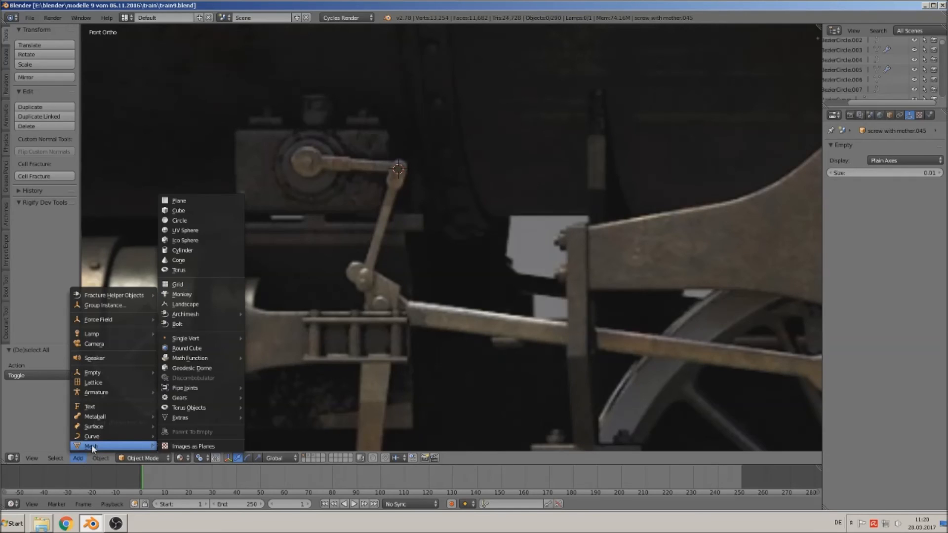
click(189, 225)
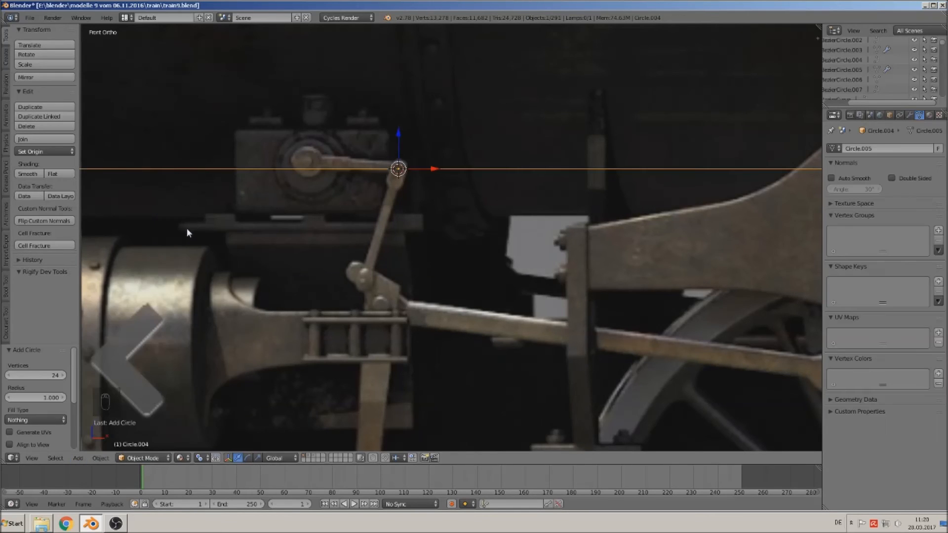
Rotate the circle 90° about X and scale it by about -0.034 and 0.167 to the size of the joint
key(r)
key(x)
key(9)
key(0)
key(Return)
key(s)
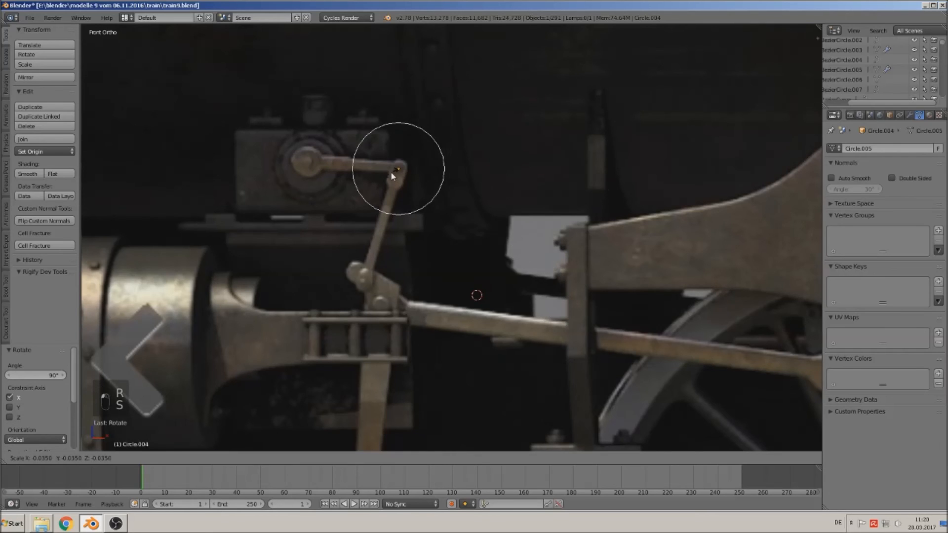
click(390, 169)
key(s)
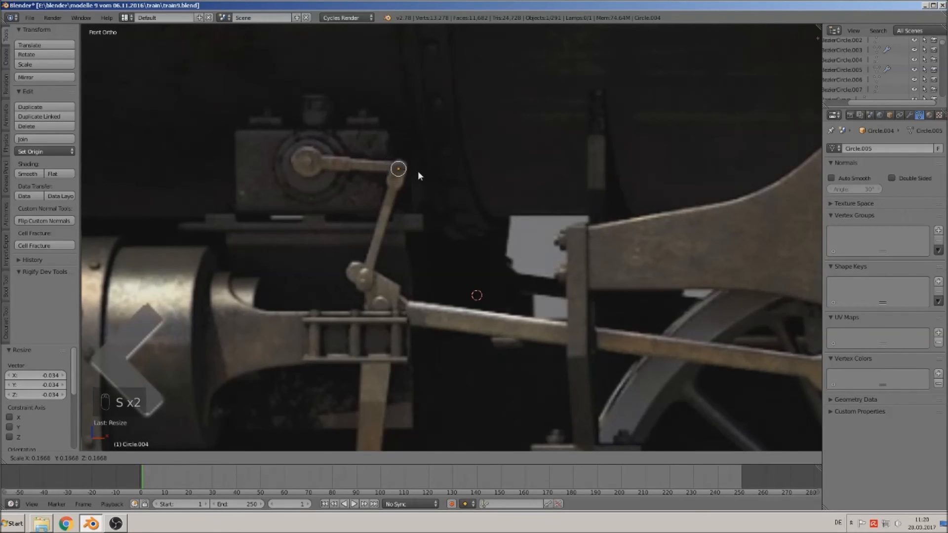
click(418, 171)
scroll(420, 184, up, 5)
scroll(449, 277, up, 1)
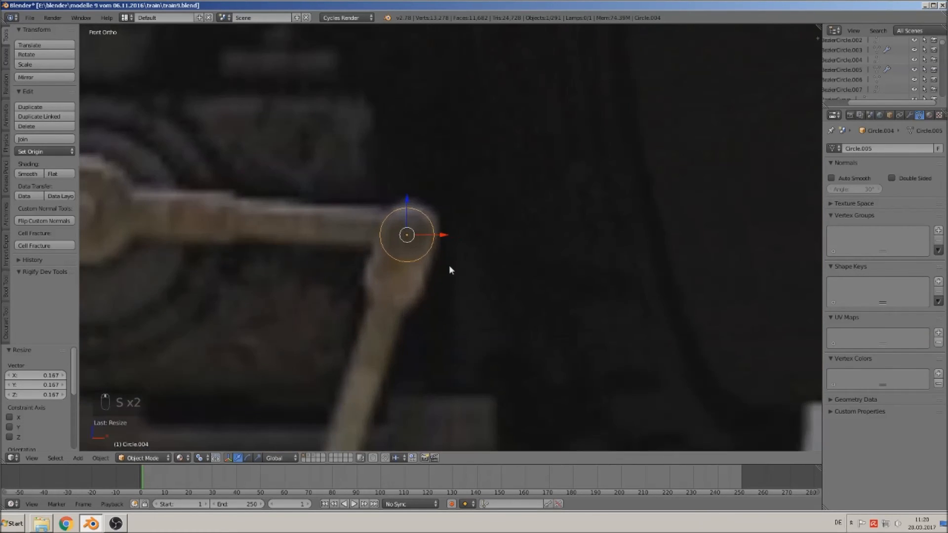
Select the reference image plane and move it about 0.117 along Y
key(a)
right_click(422, 228)
key(Tab)
key(Tab)
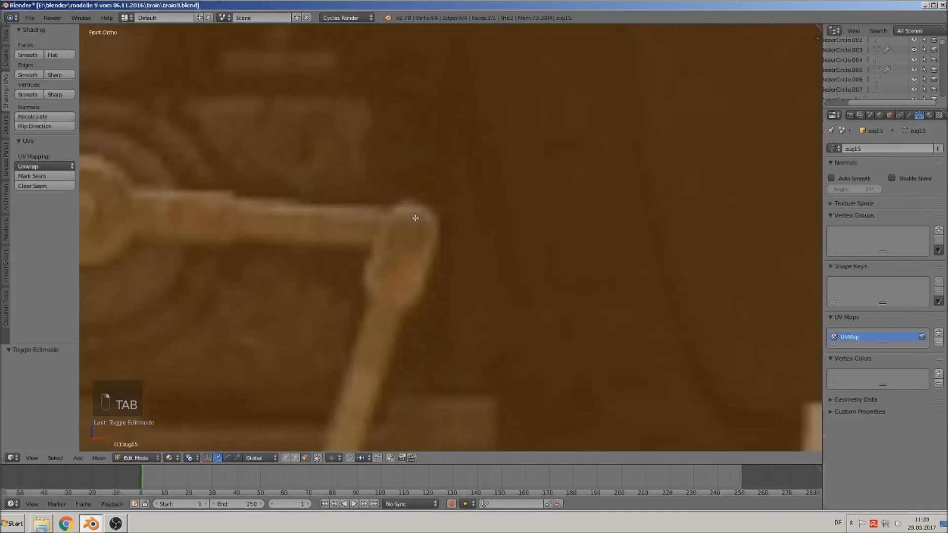
middle_drag(417, 236, 390, 255)
scroll(390, 254, down, 9)
shift+middle_drag(621, 164, 428, 219)
scroll(434, 223, down, 2)
scroll(454, 239, down, 4)
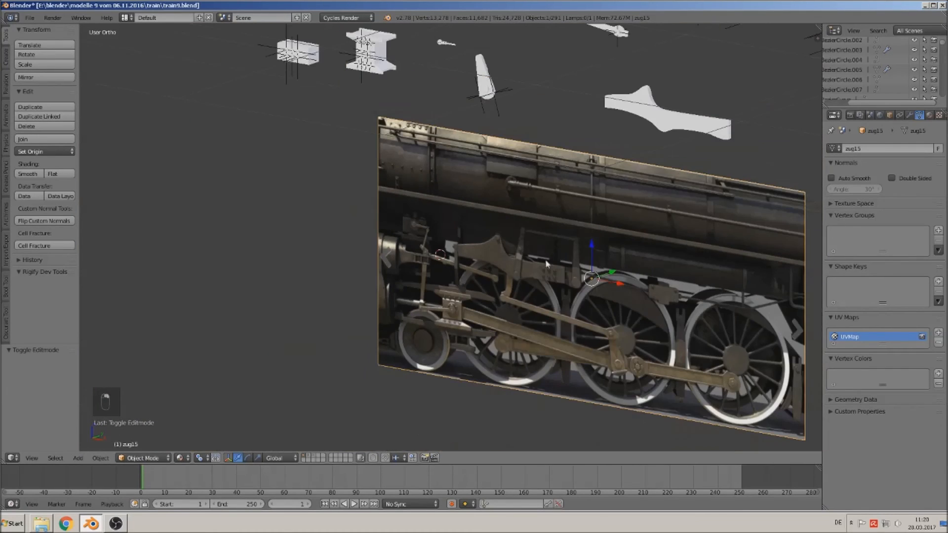
drag(625, 269, 570, 273)
scroll(523, 262, up, 6)
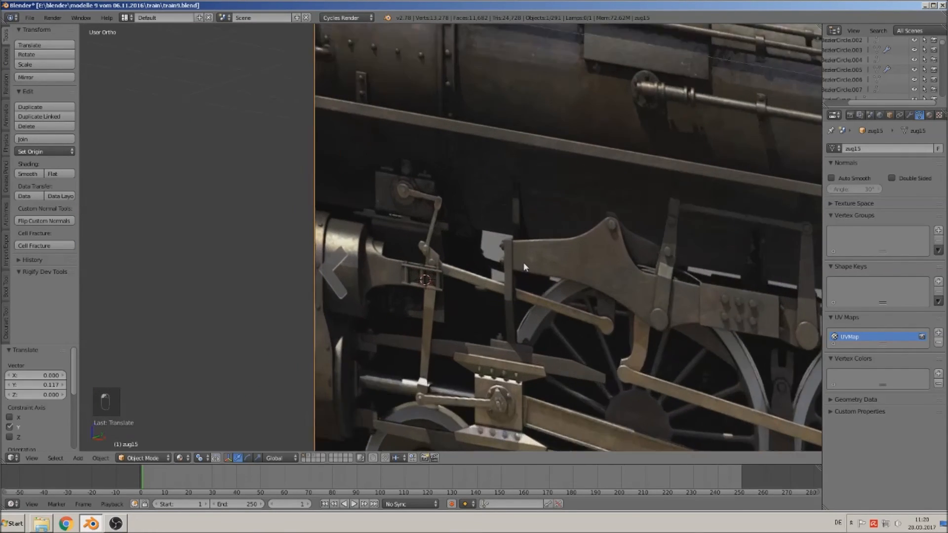
Select the circle in front view, move it about 0.033 along X away from the joint and deselect all its vertices
key(KP_1)
right_click(326, 279)
key(KP_Decimal)
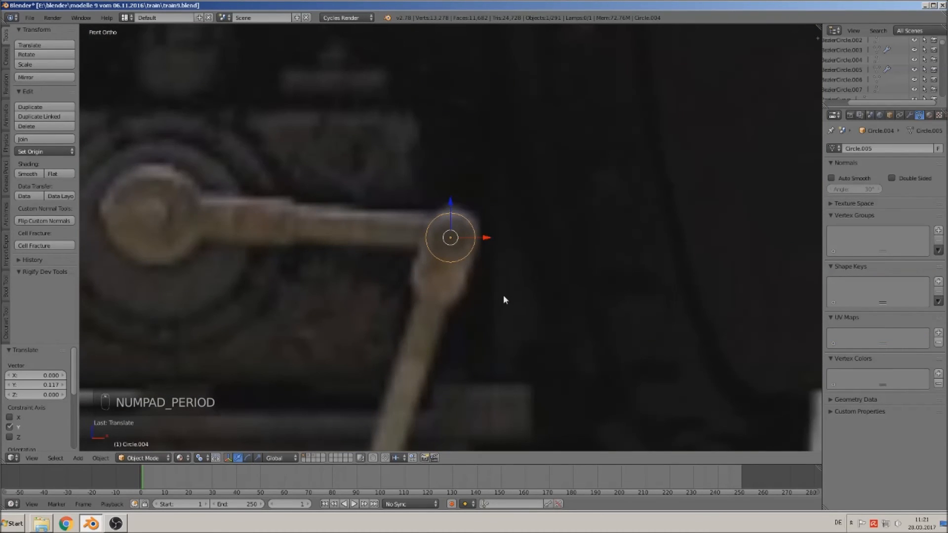
scroll(513, 268, down, 7)
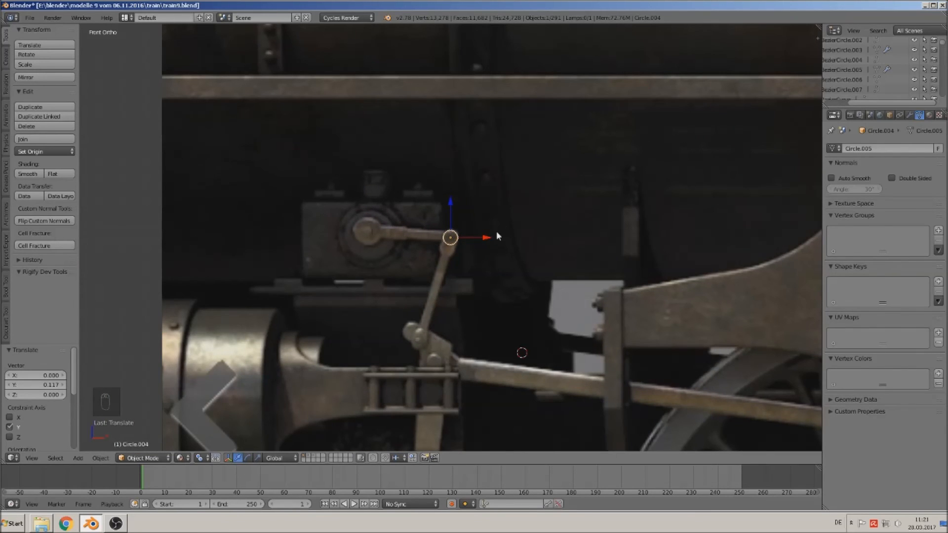
drag(488, 237, 525, 232)
scroll(586, 275, up, 5)
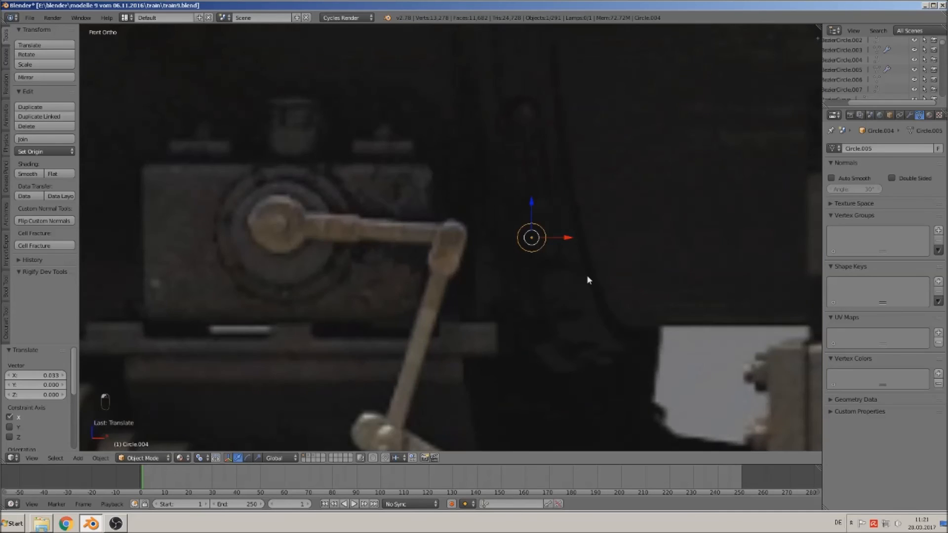
scroll(499, 286, up, 3)
key(Tab)
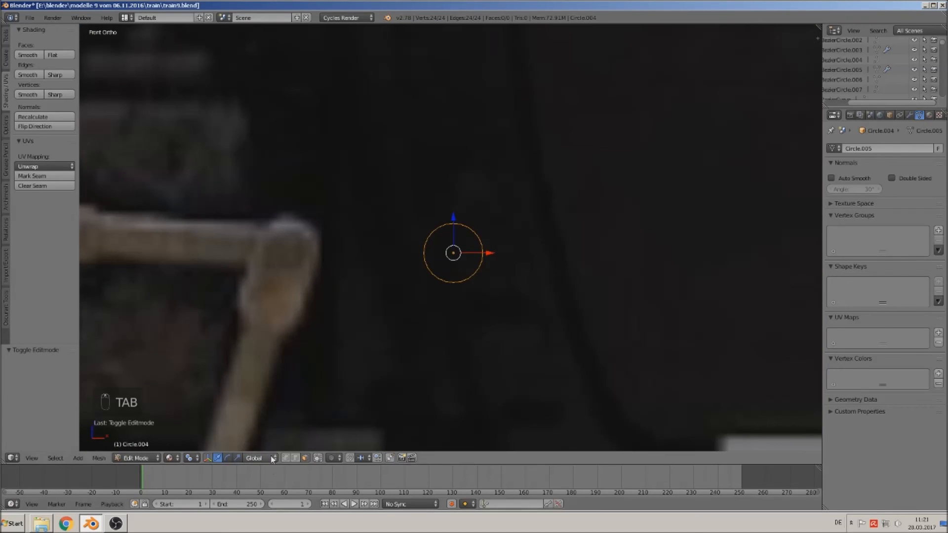
key(a)
key(a)
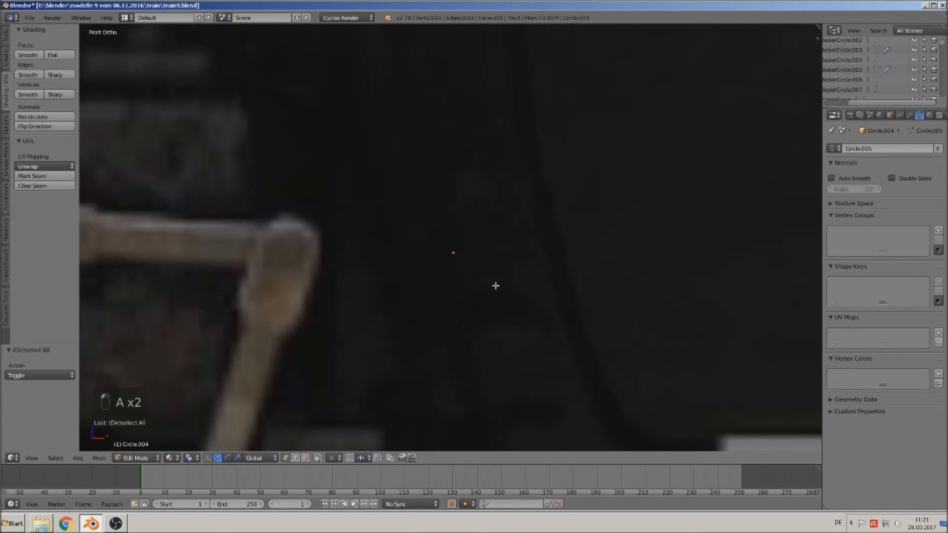
key(Tab)
key(Tab)
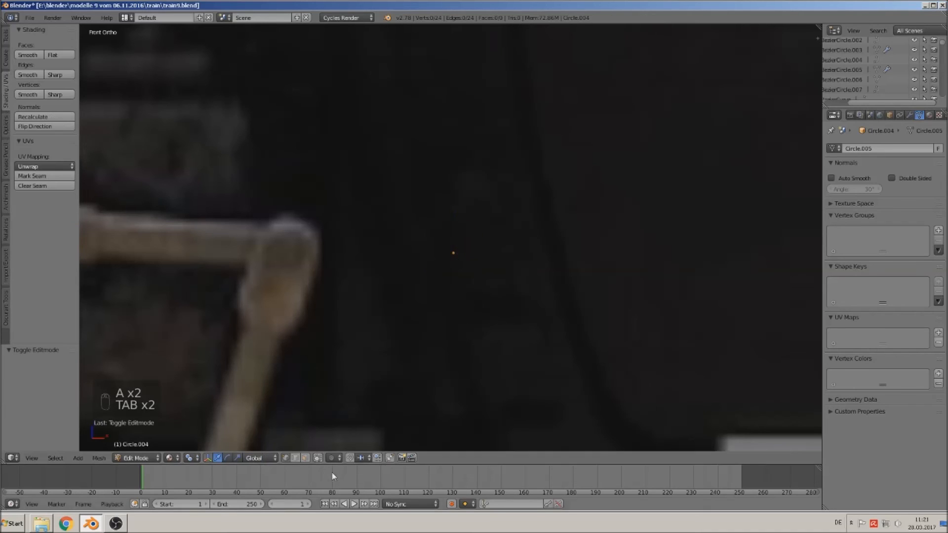
Move the circle along X onto the empty background beside the reference image's front edge and open its mesh for editing
scroll(413, 384, down, 6)
key(Tab)
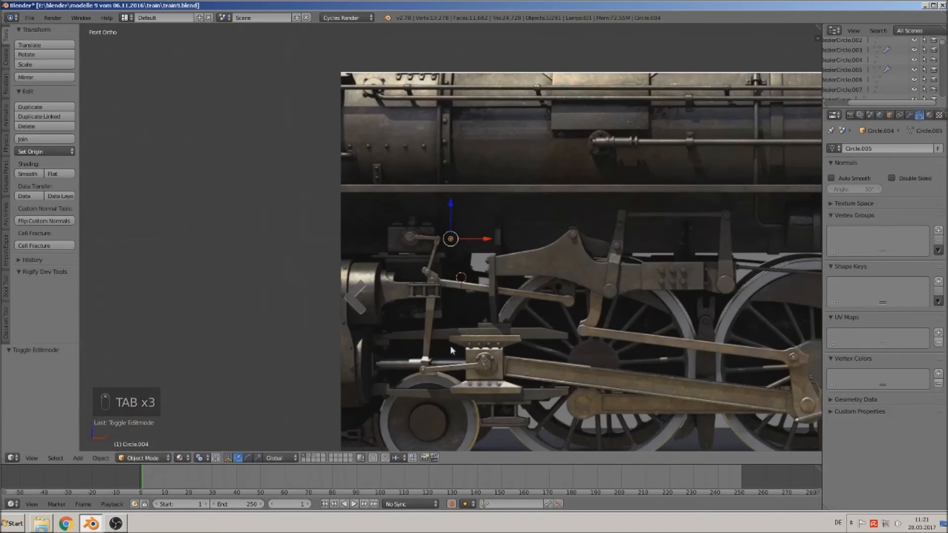
drag(484, 239, 364, 244)
key(KP_Decimal)
key(Tab)
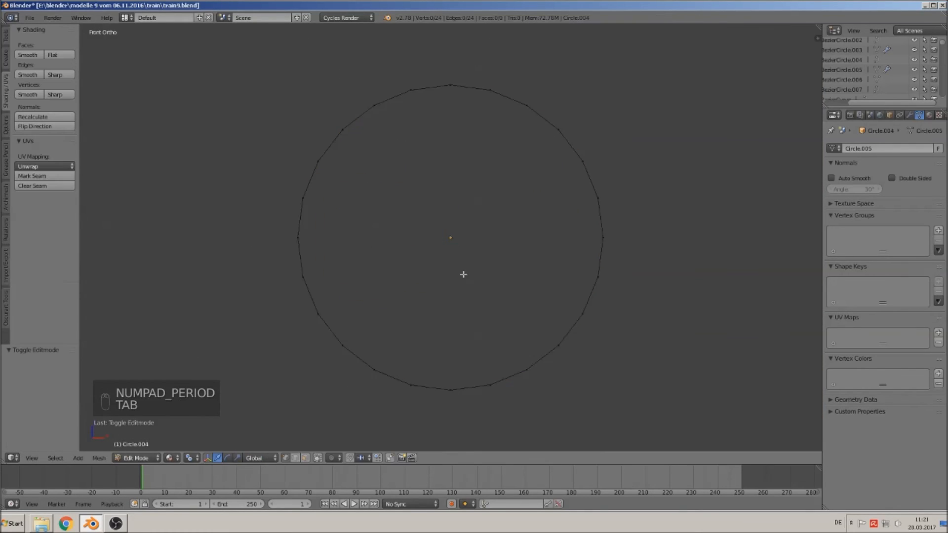
Delete the vertices of the circle's lower half so that only the upper arc remains
scroll(484, 316, down, 8)
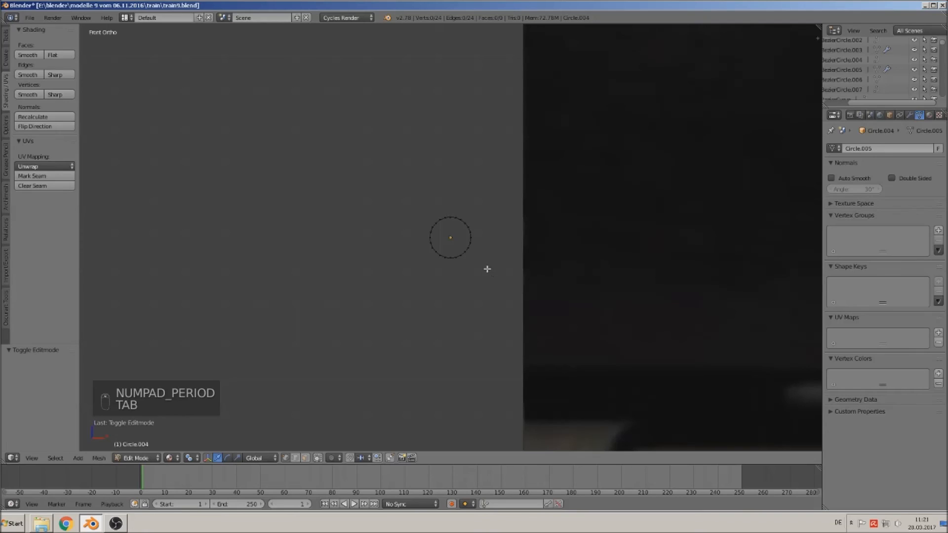
key(b)
key(b)
drag(488, 269, 417, 240)
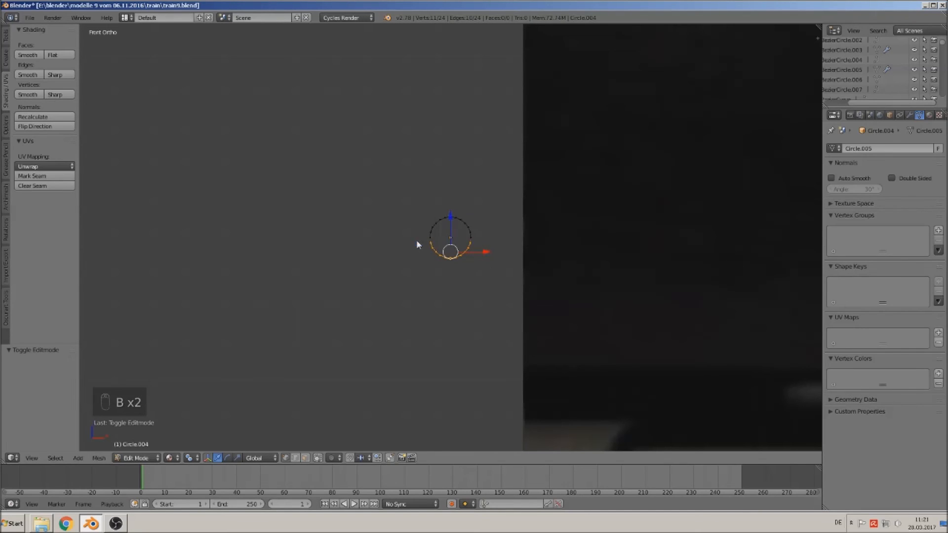
key(x)
click(388, 134)
Duplicate the arc about -0.016 along Z and rotate the copy 180° about X
key(a)
key(shift+d)
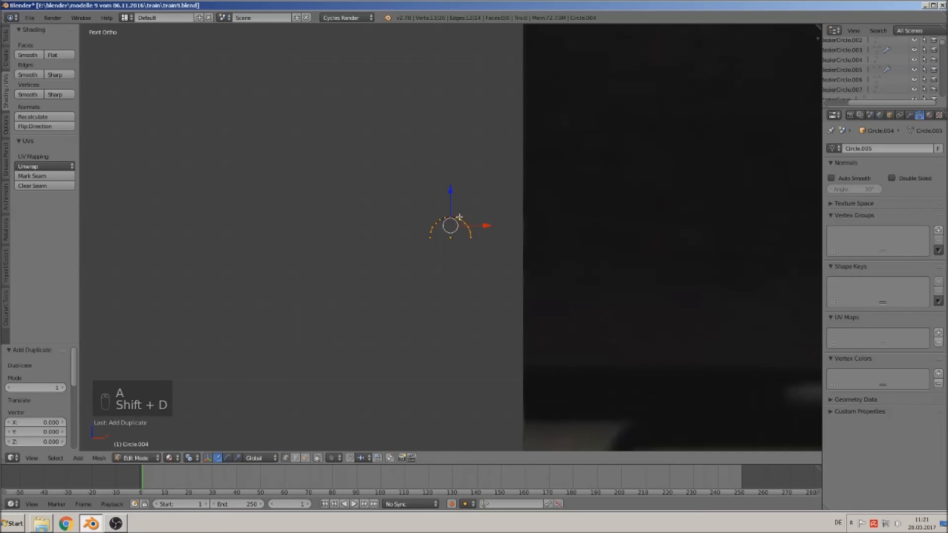
key(z)
click(511, 264)
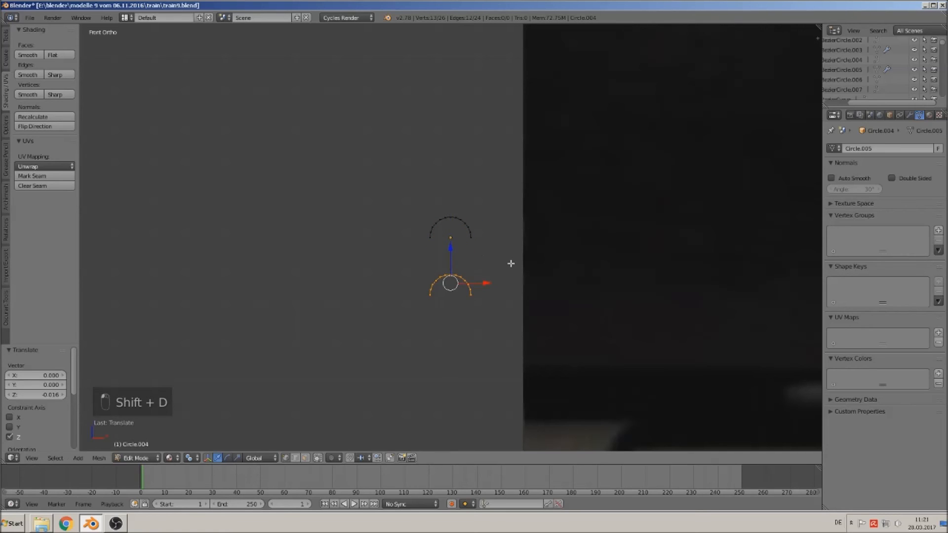
key(r)
key(x)
text(1)
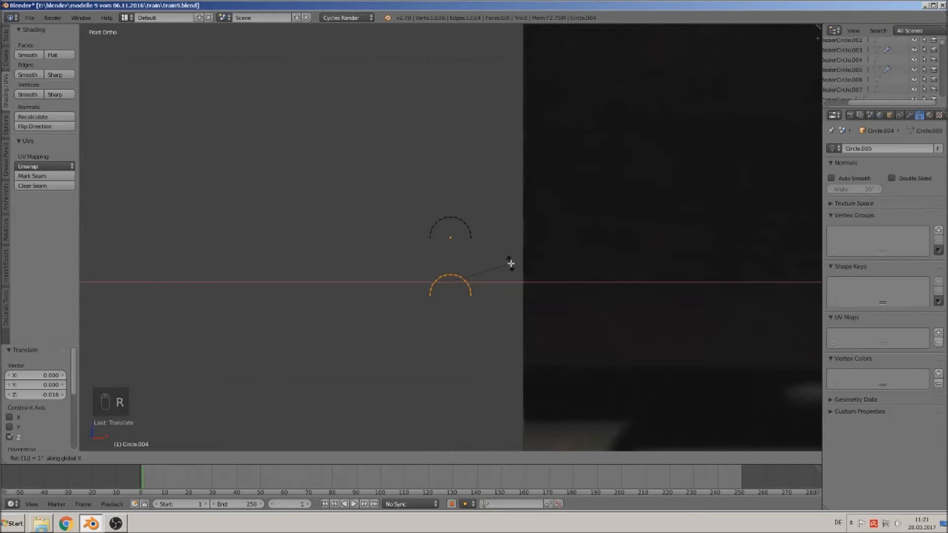
text(80)
click(510, 263)
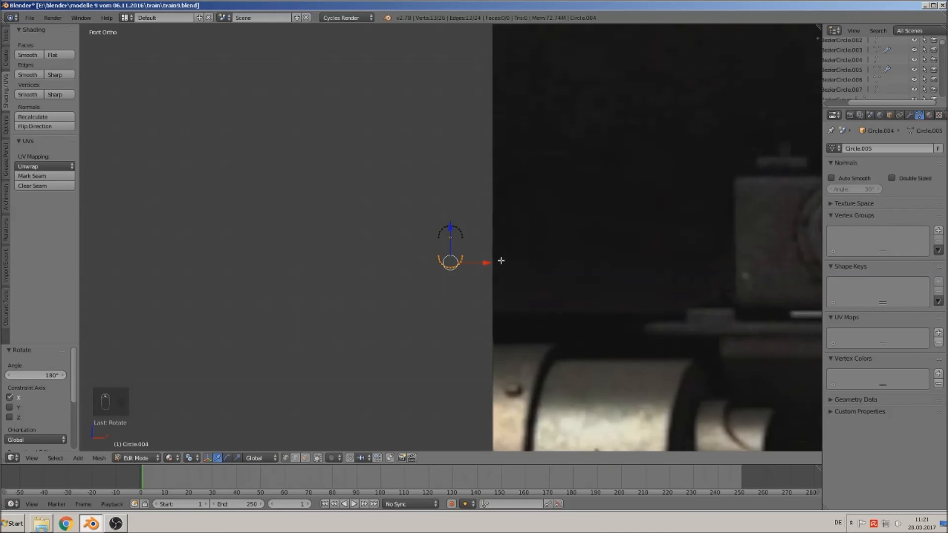
Move the flipped arc about 0.002 up along Z, closer to the upper arc
scroll(500, 261, down, 3)
shift+middle_drag(804, 244, 703, 243)
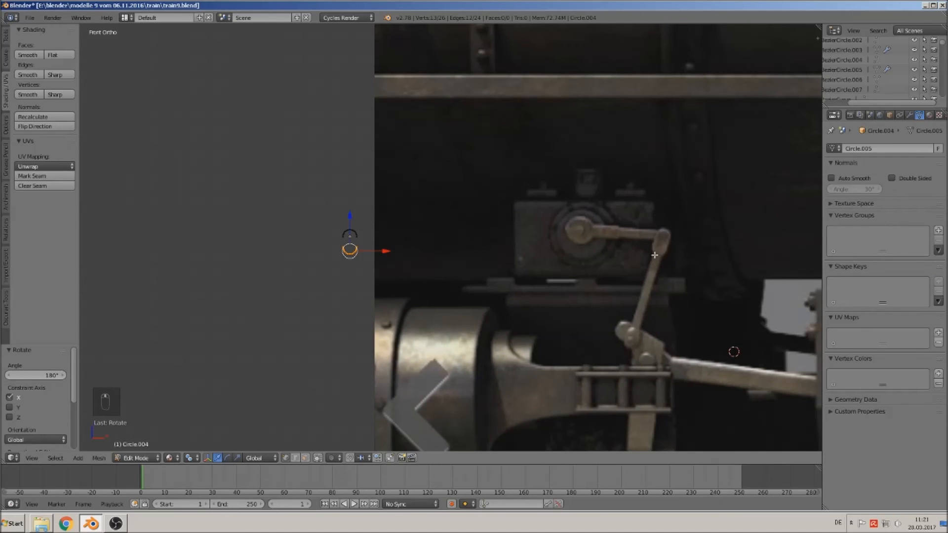
scroll(340, 234, up, 3)
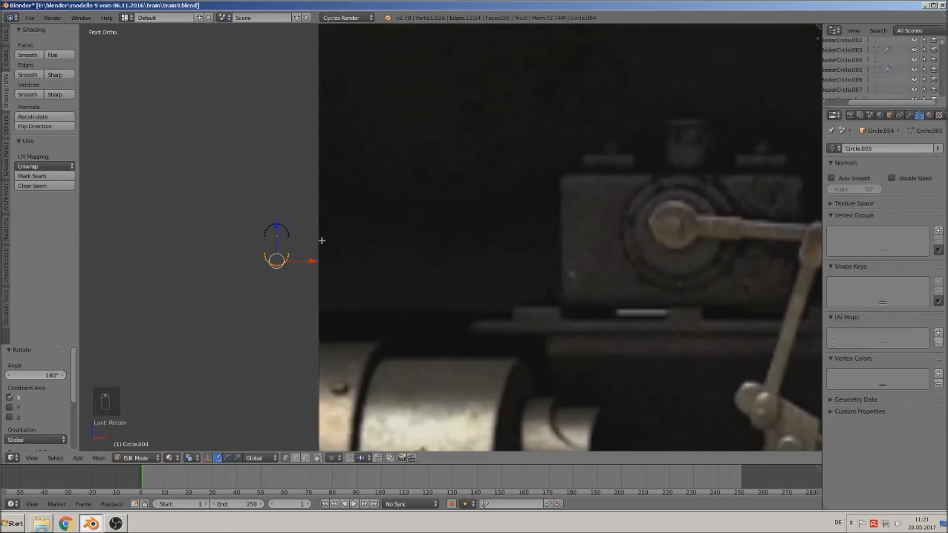
key(g)
key(z)
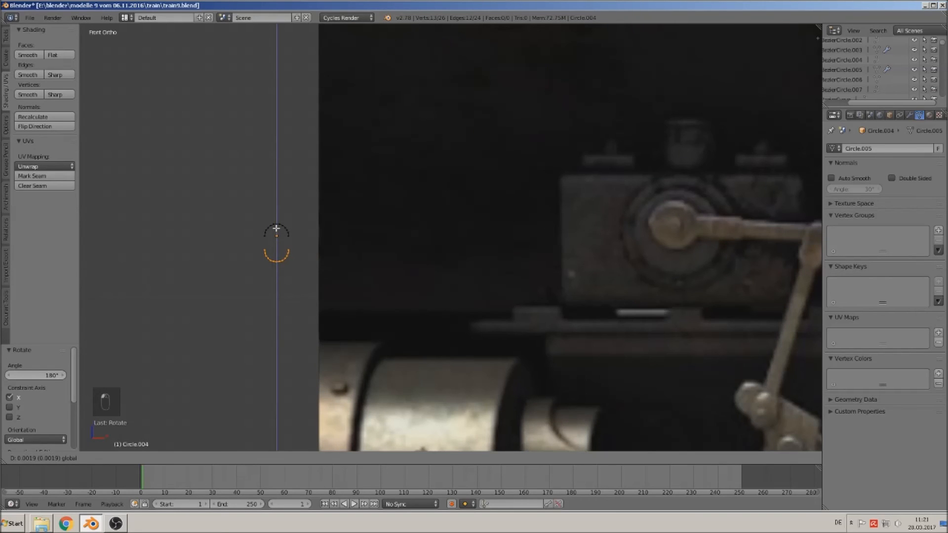
click(276, 229)
Join the ends of the two arcs with a straight edge on each side to close the oval outline
scroll(262, 234, up, 3)
shift+middle_drag(251, 238, 477, 232)
scroll(434, 228, up, 3)
right_click(359, 225)
shift+right_click(377, 265)
key(f)
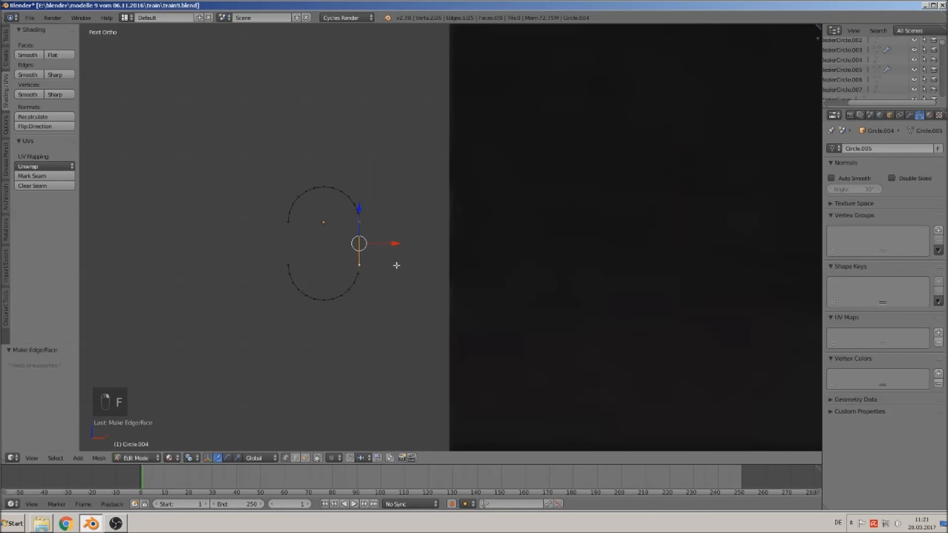
right_click(288, 265)
shift+right_click(288, 225)
key(f)
key(a)
Duplicate the whole oval about -0.064 along Z and scale the copy to about 0.704
scroll(368, 304, down, 7)
shift+middle_drag(474, 298, 201, 274)
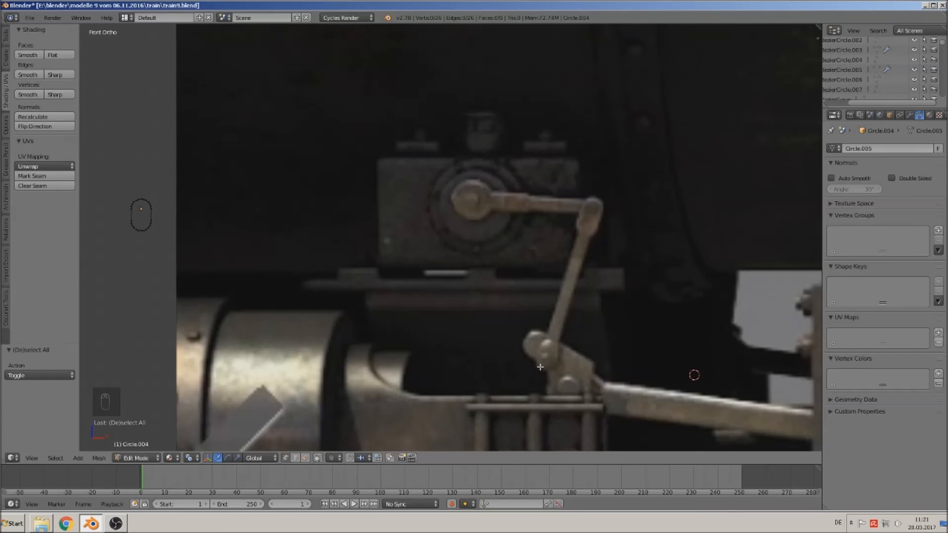
shift+middle_drag(200, 266, 317, 247)
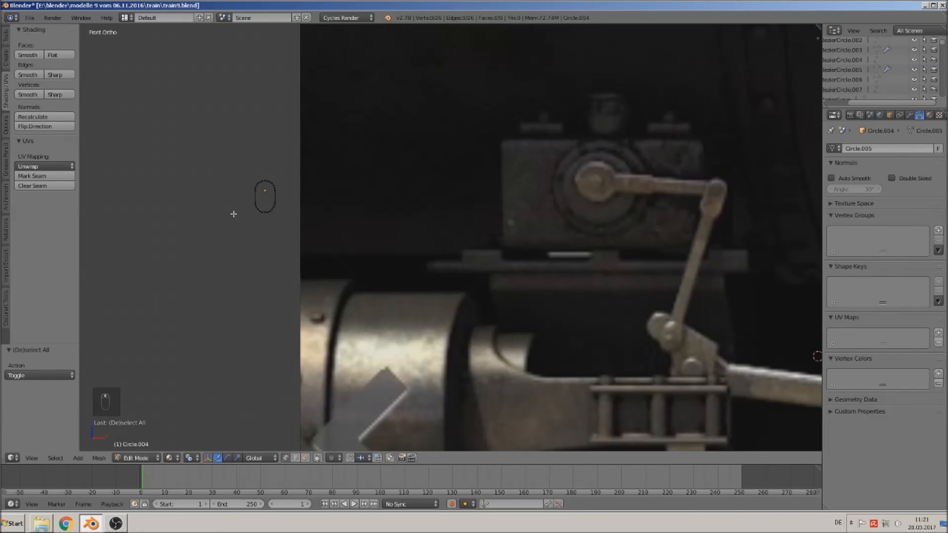
key(a)
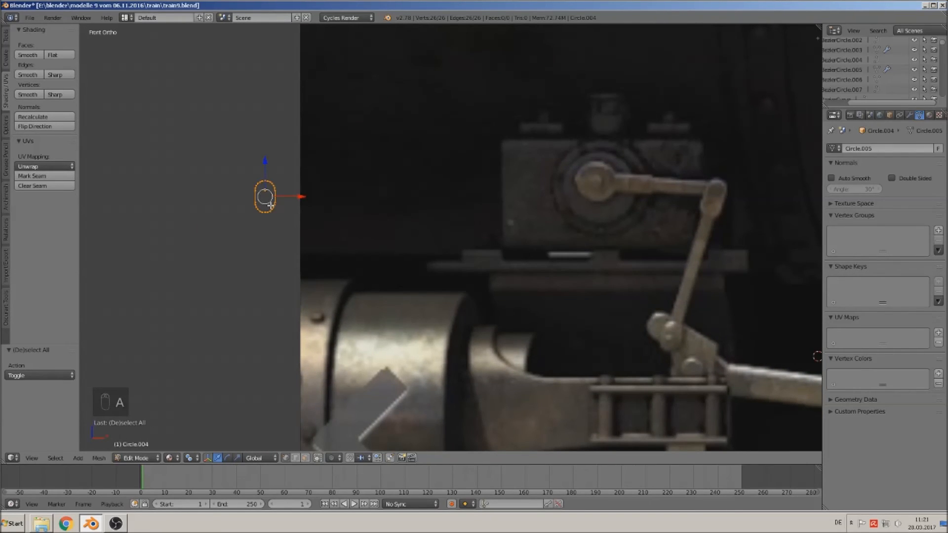
key(shift+d)
key(z)
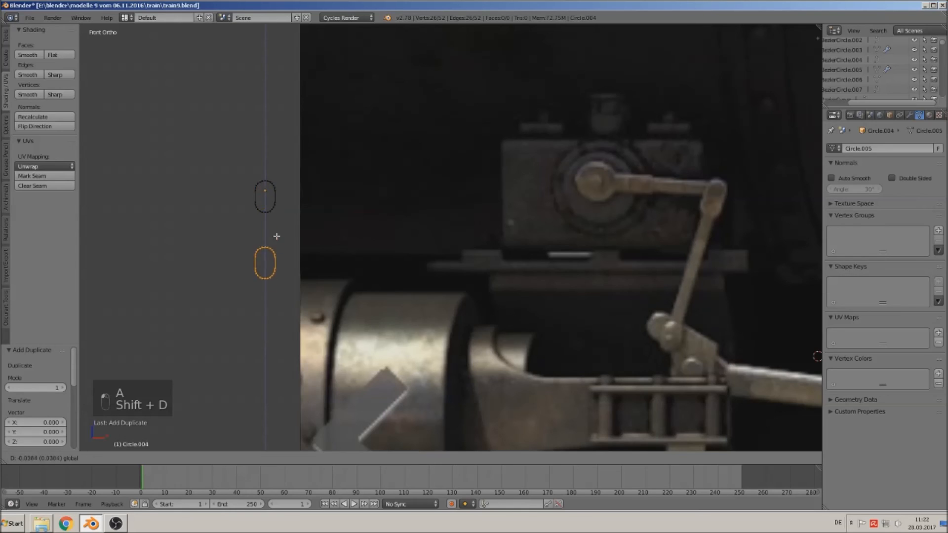
click(275, 269)
key(s)
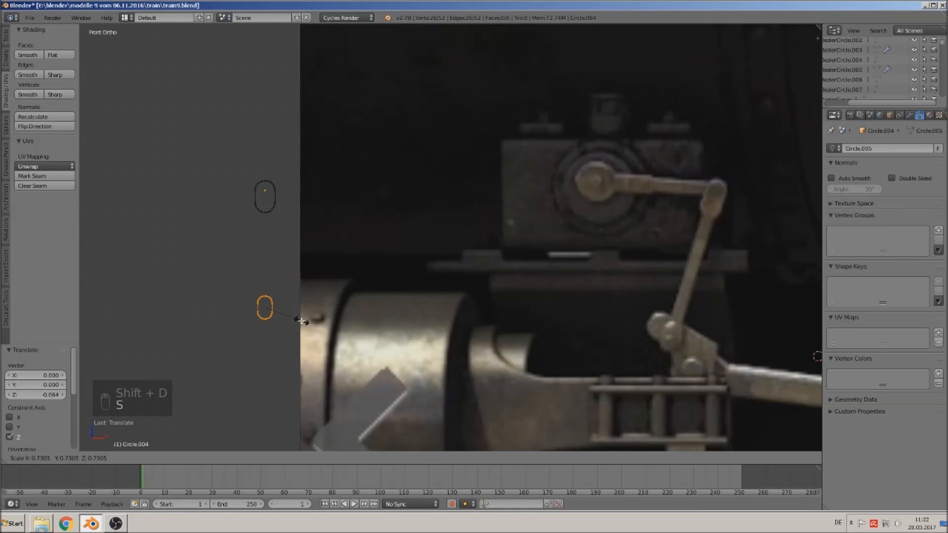
click(300, 321)
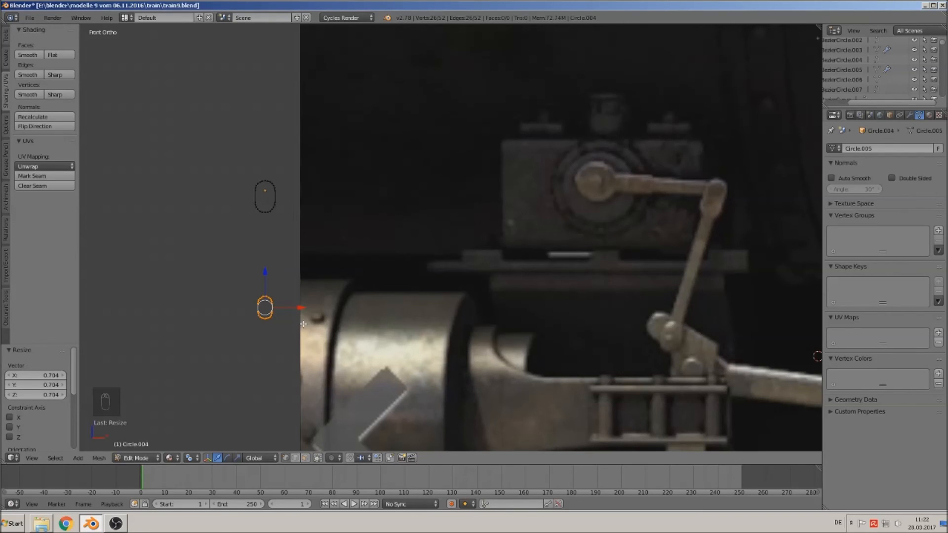
Stretch the small oval to about 1.058 along Z and move it about 0.235 in X and -0.016 in Z onto the rod's lower joint
key(s)
key(z)
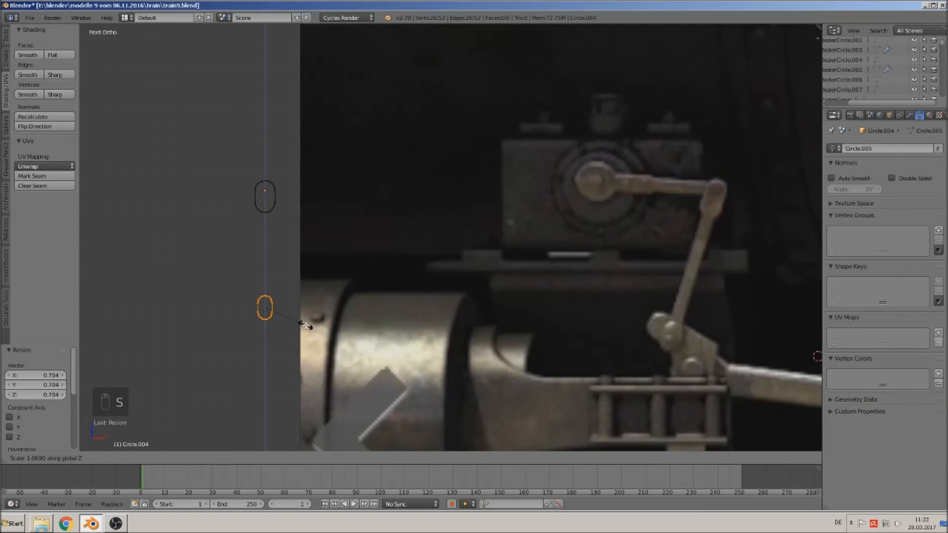
click(306, 326)
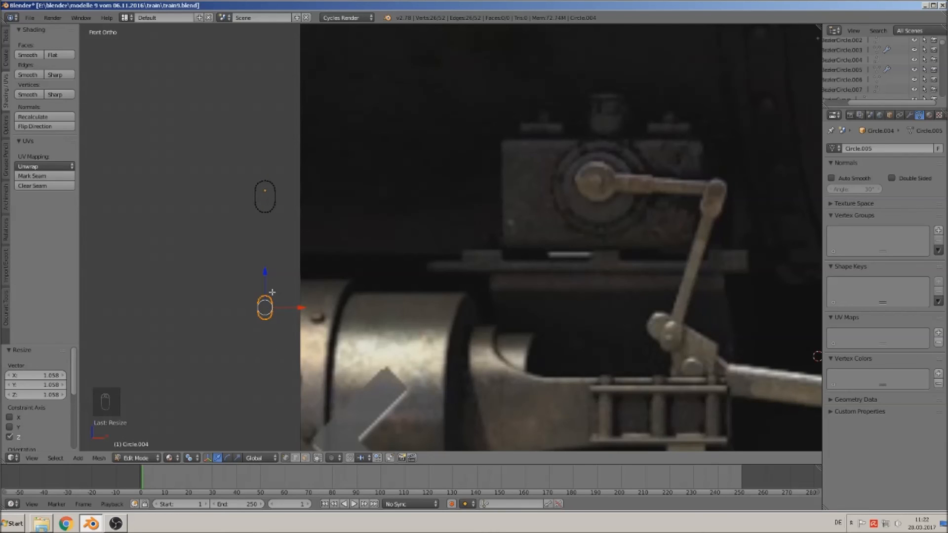
key(g)
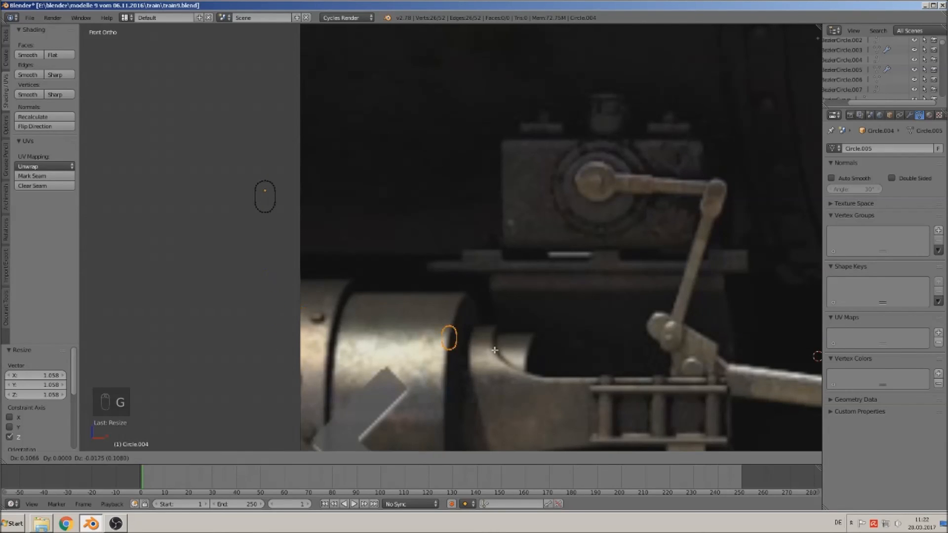
click(682, 345)
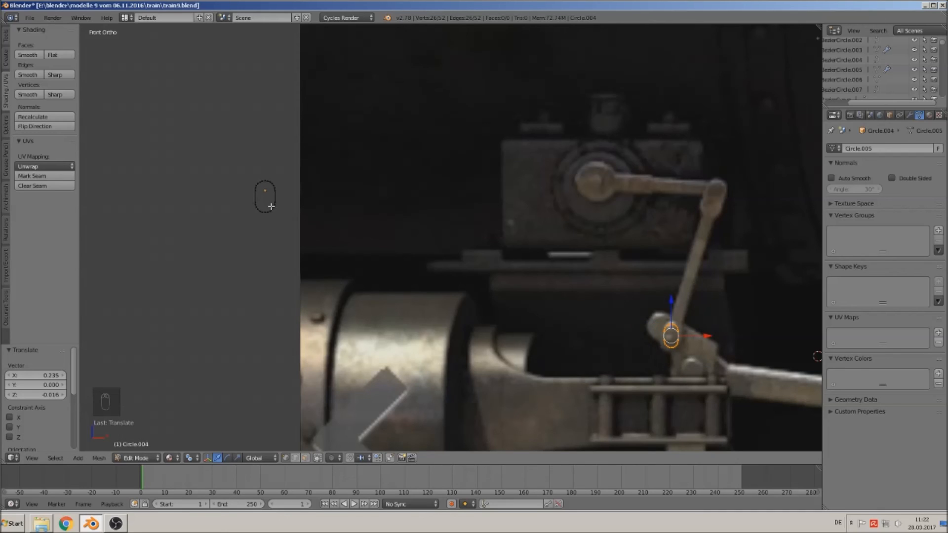
Move the larger oval about 0.233 along X and 0.002 along Z onto the crank arm in the reference image
key(a)
key(l)
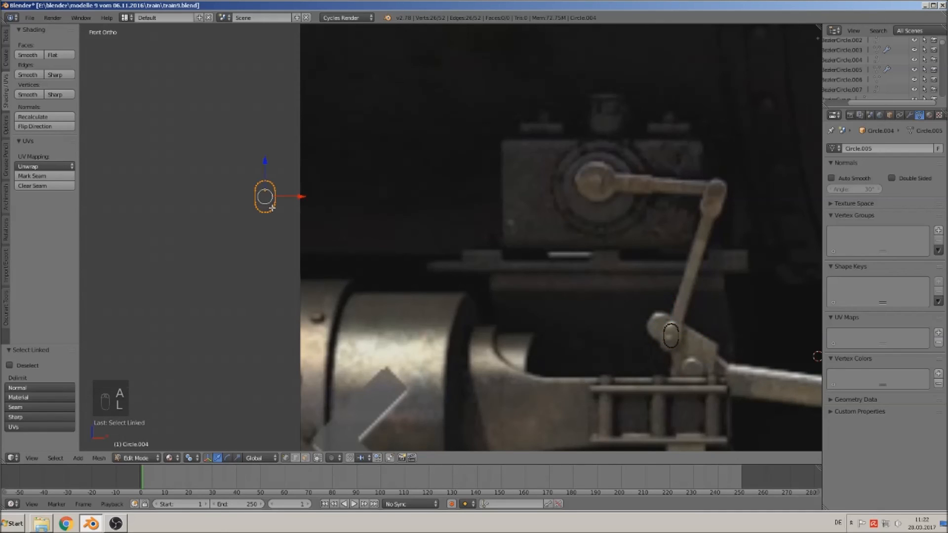
key(g)
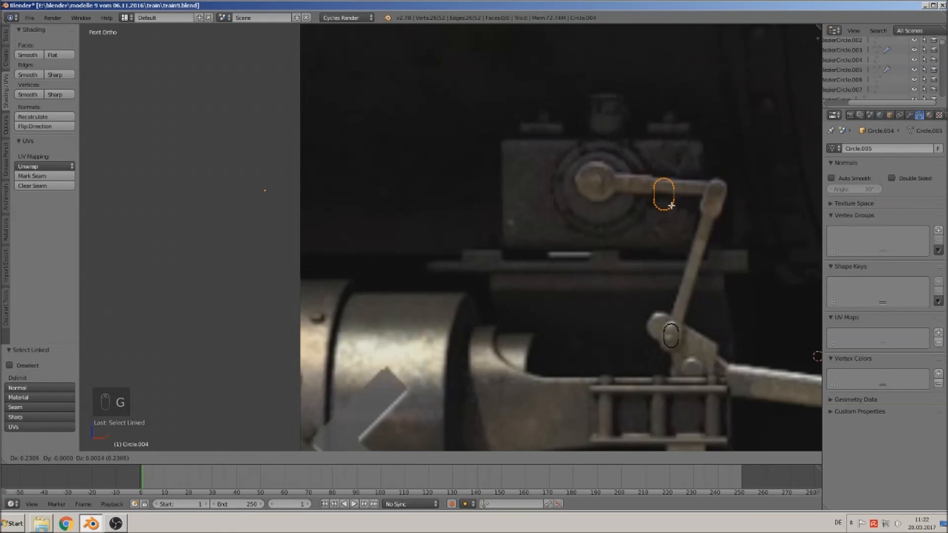
click(675, 204)
Lower the larger oval about 0.067 along Z to just above the small one and shift it about 0.002 along X to centre it
scroll(680, 294, up, 3)
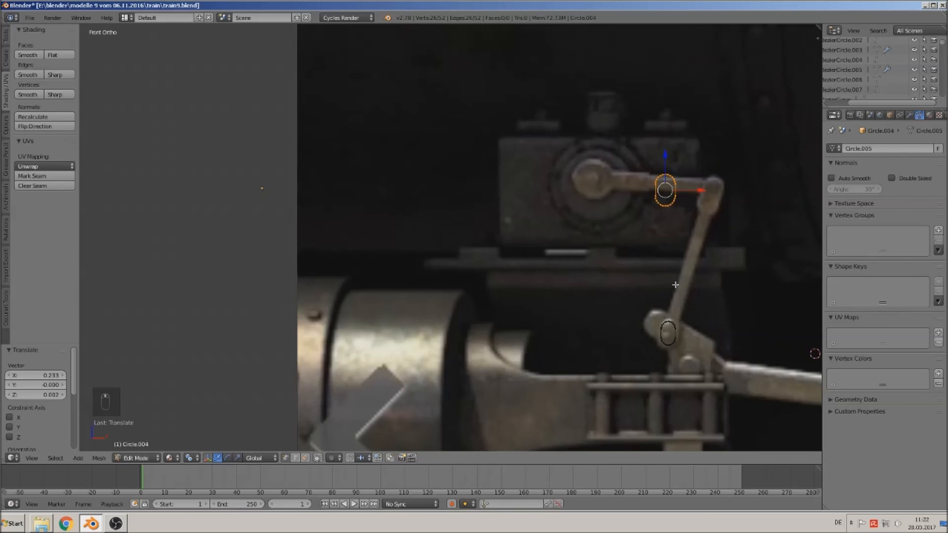
scroll(554, 268, up, 1)
shift+middle_drag(625, 332, 538, 314)
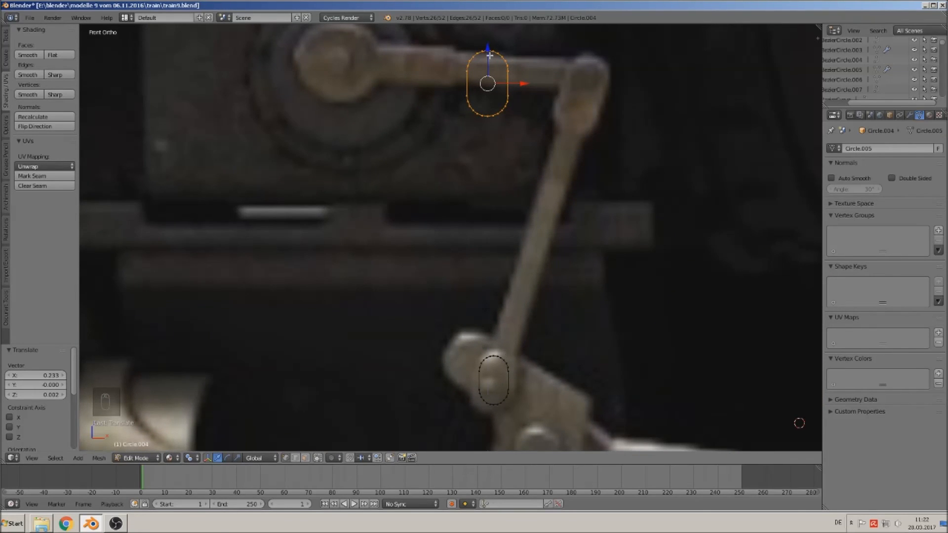
key(g)
key(z)
click(510, 281)
scroll(555, 335, up, 1)
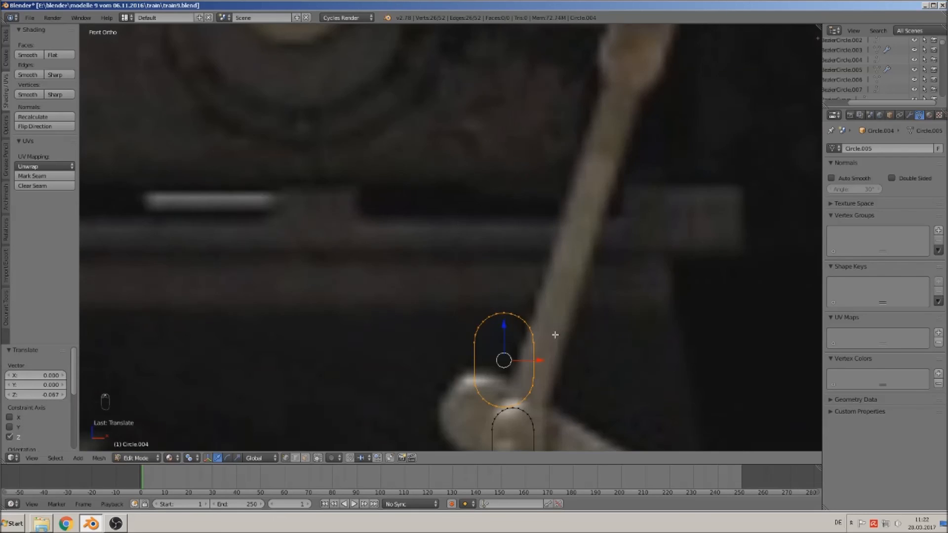
shift+middle_drag(555, 335, 474, 191)
scroll(459, 219, up, 3)
drag(406, 138, 432, 136)
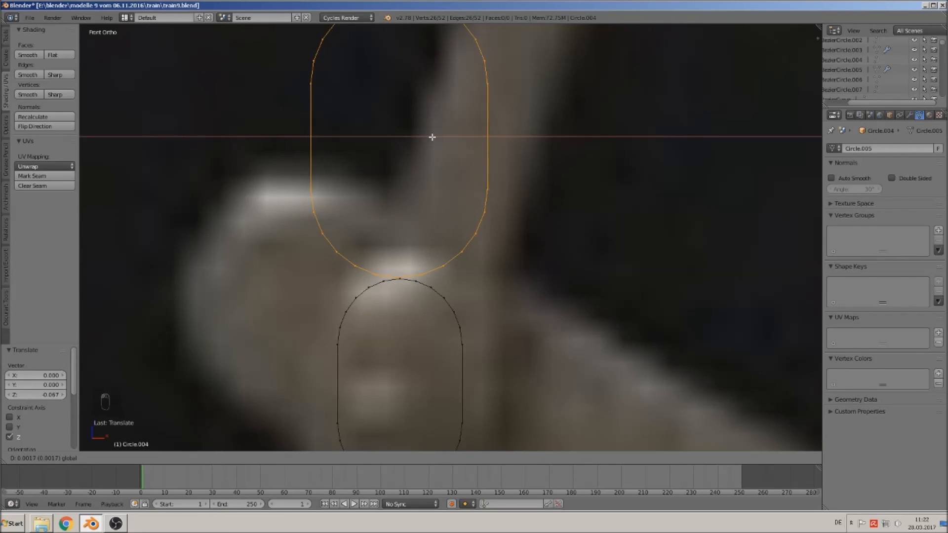
click(433, 137)
scroll(469, 206, down, 10)
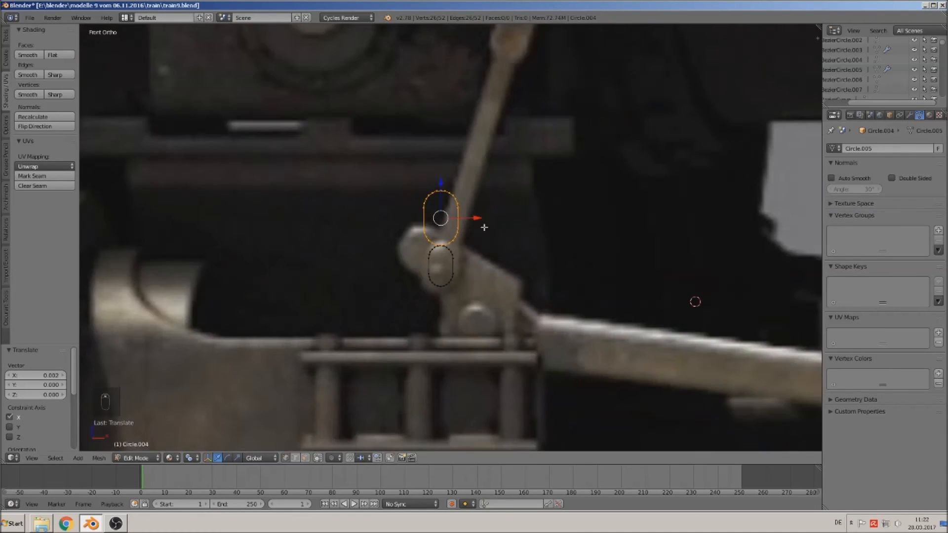
Raise the larger oval about 0.069 along Z, back to the height of the crank arm
key(g)
key(z)
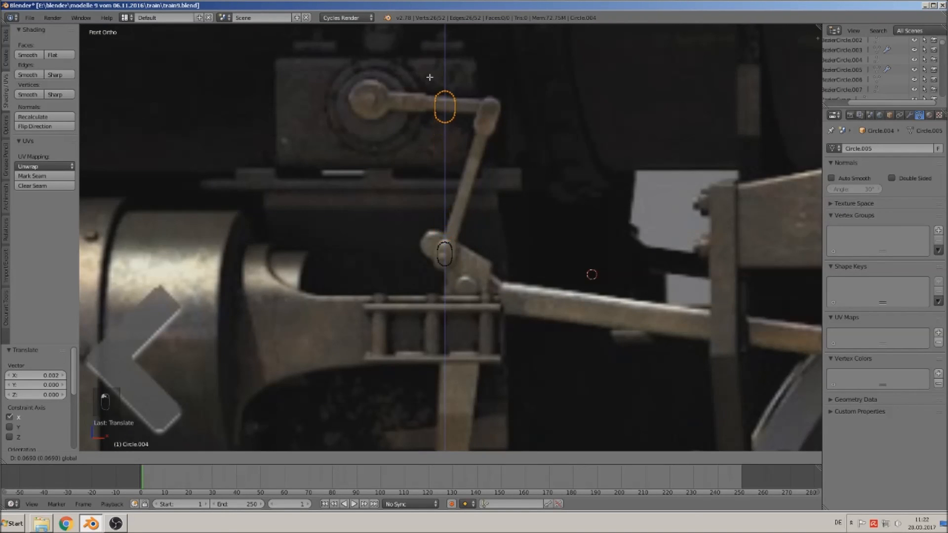
click(429, 77)
Join a lower-left vertex of the large oval to the upper-left vertex of the small oval with a long straight edge
scroll(481, 152, up, 4)
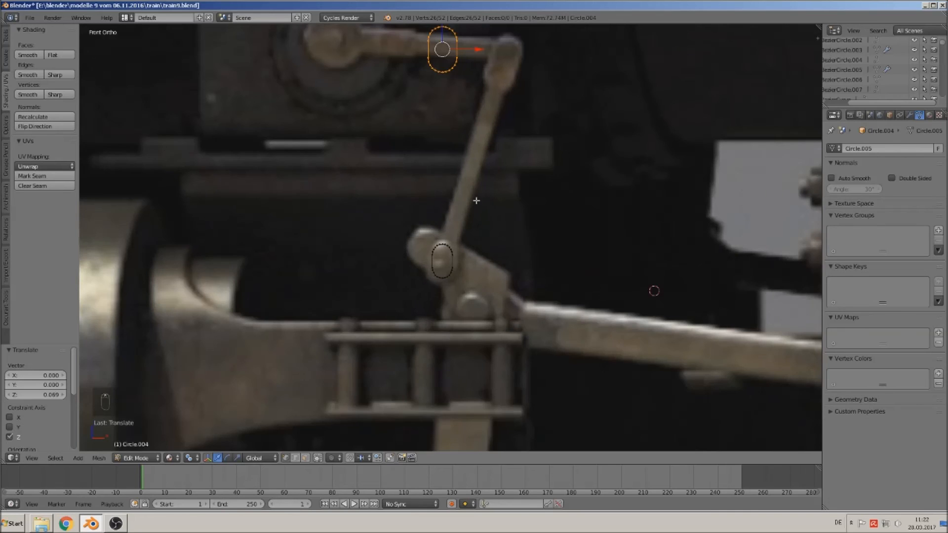
scroll(443, 144, up, 3)
shift+middle_drag(457, 186, 483, 357)
scroll(475, 327, up, 6)
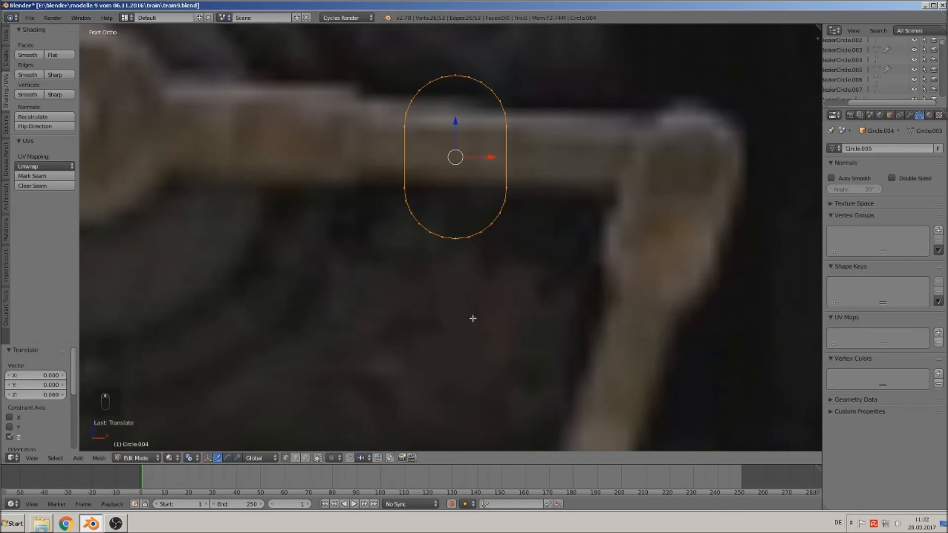
key(a)
right_click(442, 240)
scroll(464, 282, down, 8)
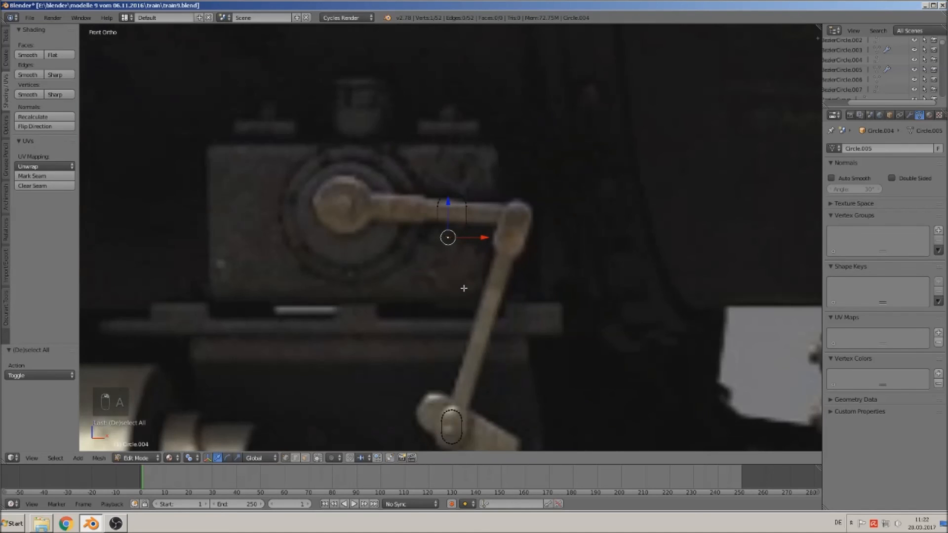
scroll(499, 346, up, 5)
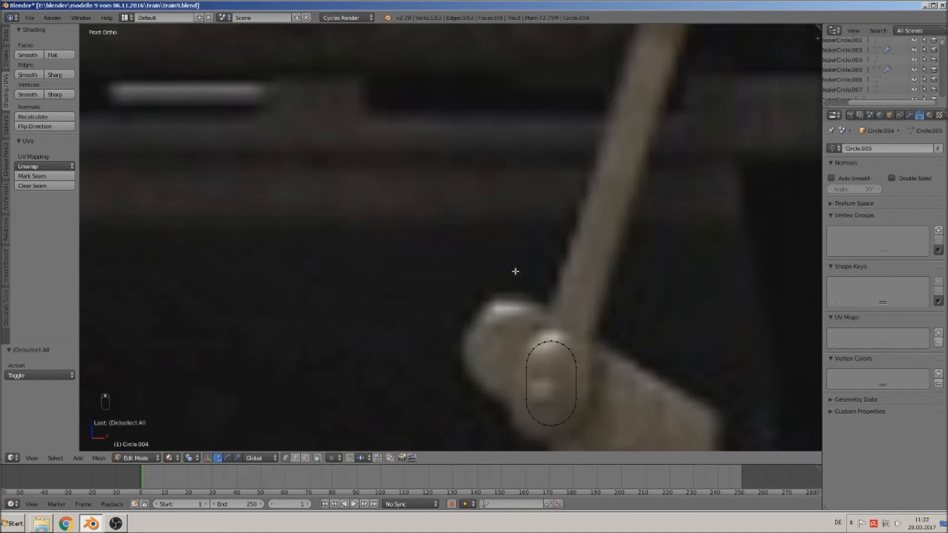
shift+right_click(543, 342)
right_click(539, 345)
shift+middle_drag(548, 72, 517, 340)
shift+middle_drag(526, 272, 518, 336)
scroll(531, 312, up, 4)
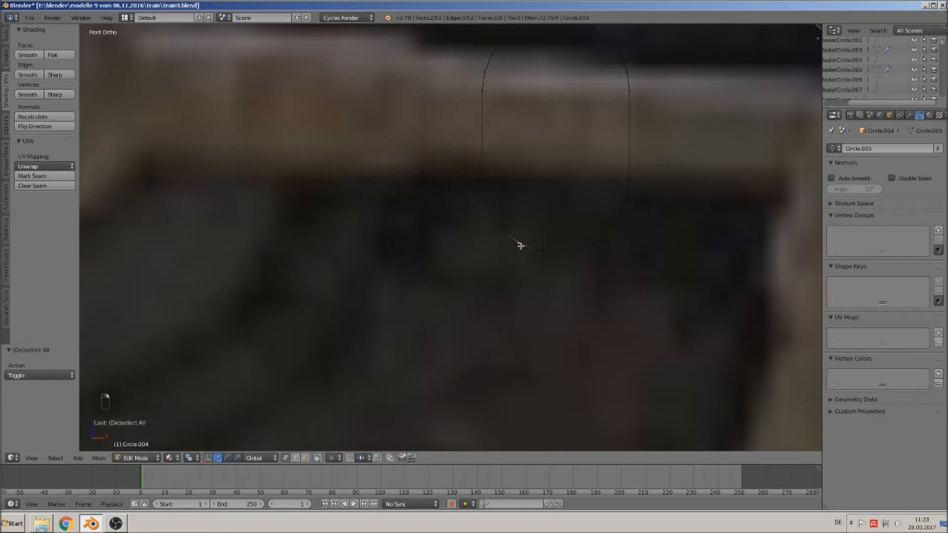
scroll(535, 282, down, 3)
key(f)
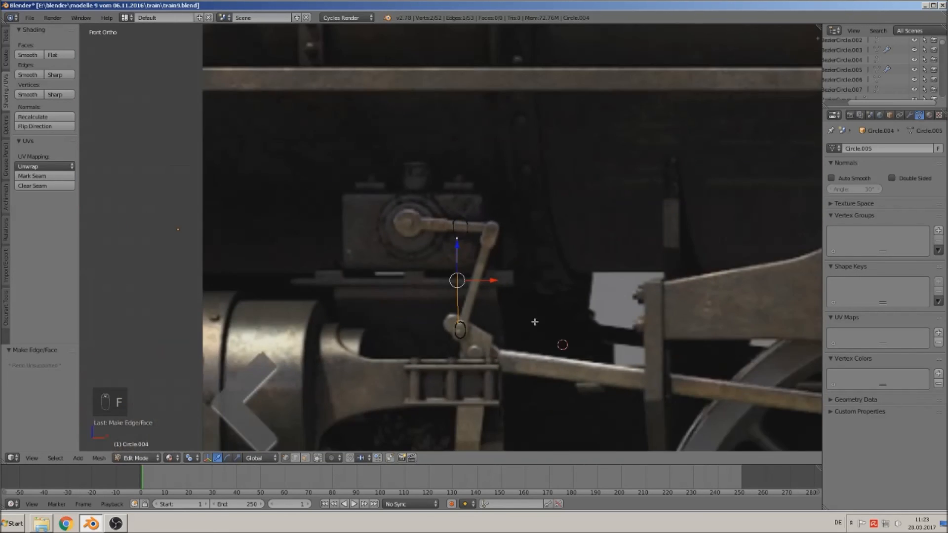
scroll(535, 322, up, 8)
Try to join the small oval's upper-right vertex to a lower-right vertex of the large oval with an edge, and undo it
key(a)
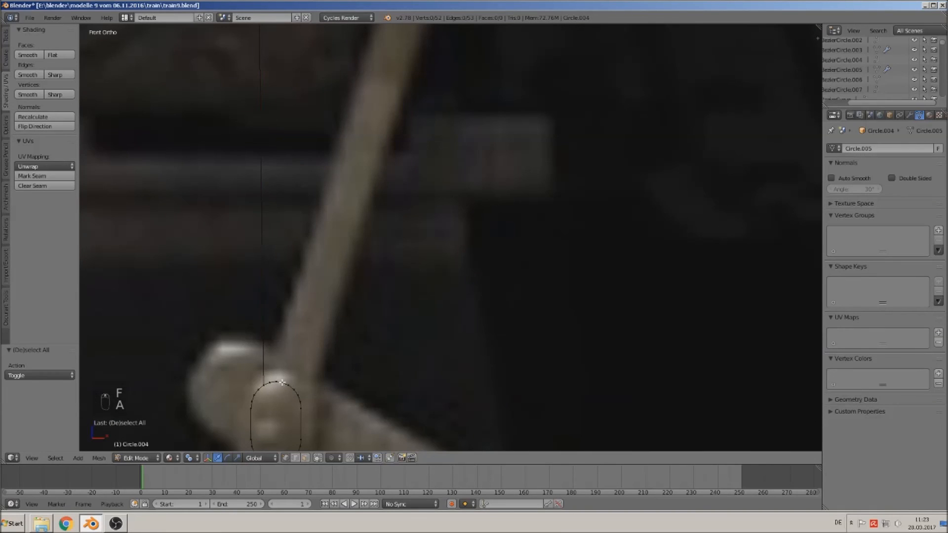
right_click(289, 383)
shift+middle_drag(364, 159, 457, 136)
shift+middle_drag(438, 205, 530, 99)
scroll(527, 131, up, 3)
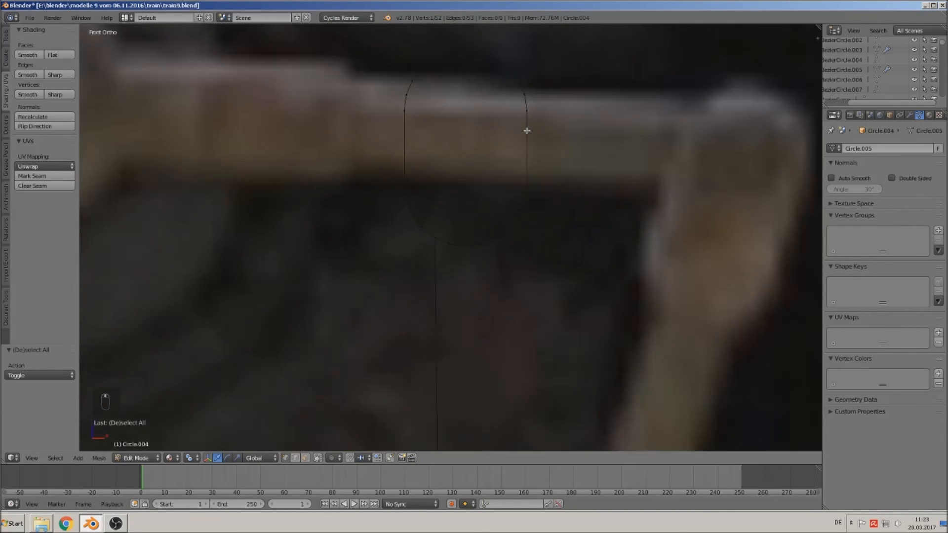
scroll(527, 130, up, 1)
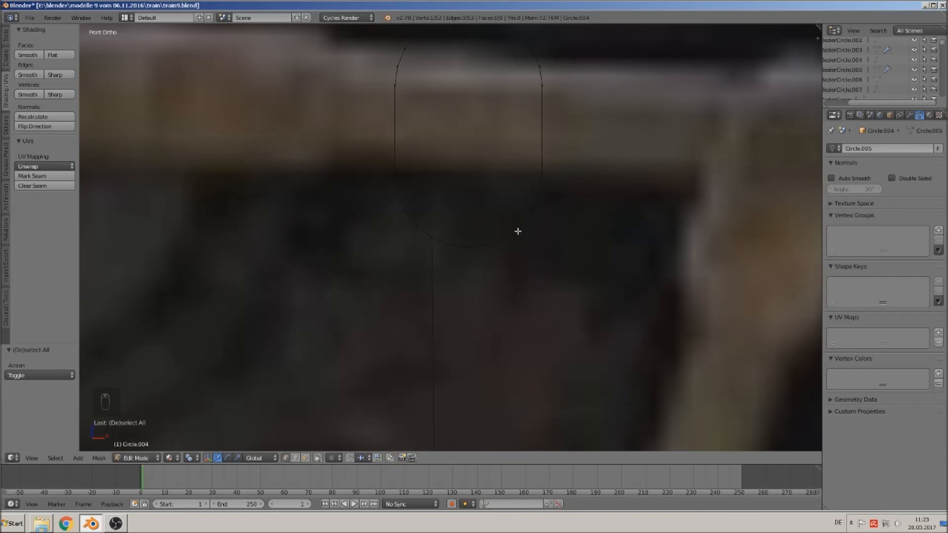
scroll(549, 232, down, 9)
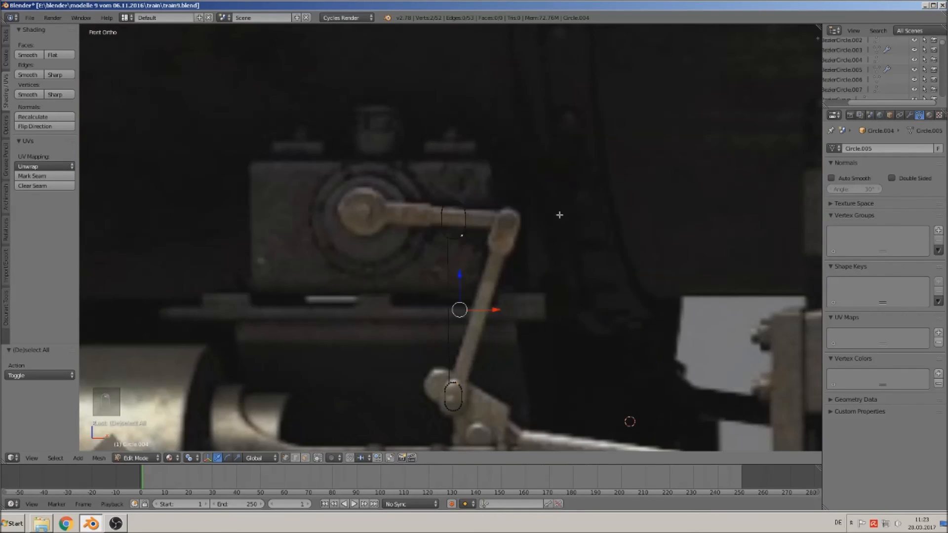
key(g)
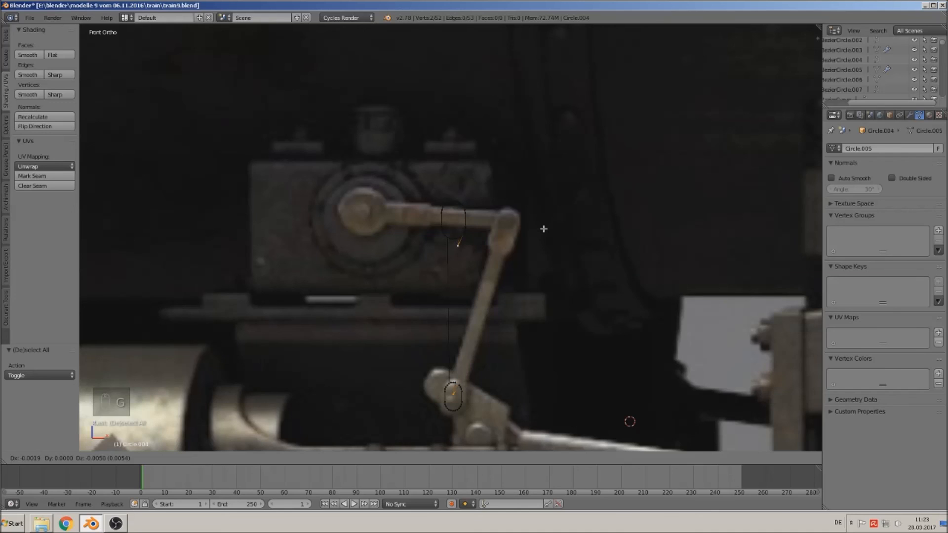
right_click(544, 229)
key(g)
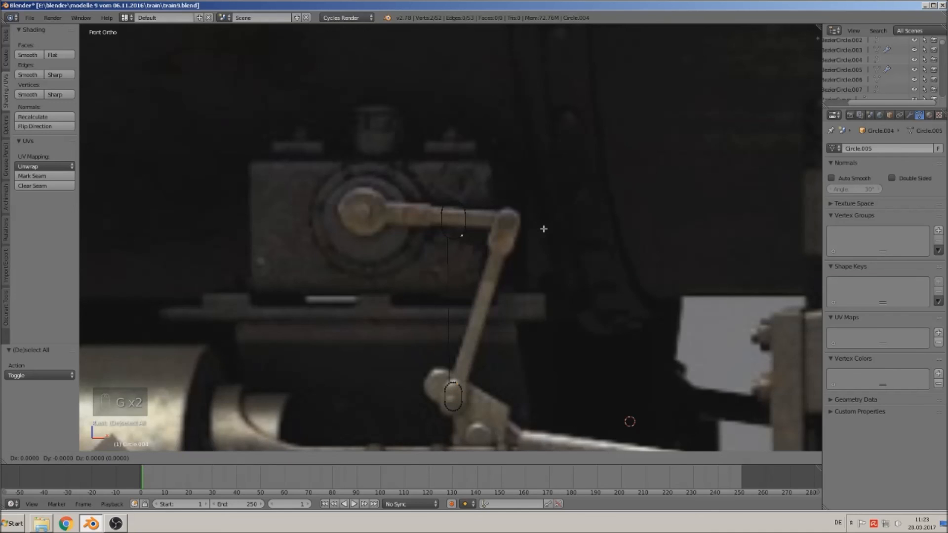
right_click(542, 230)
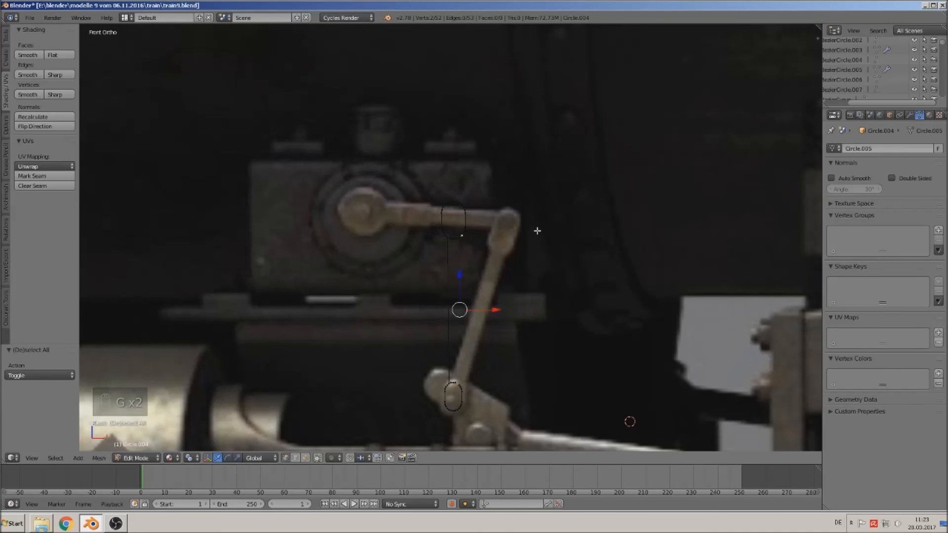
key(f)
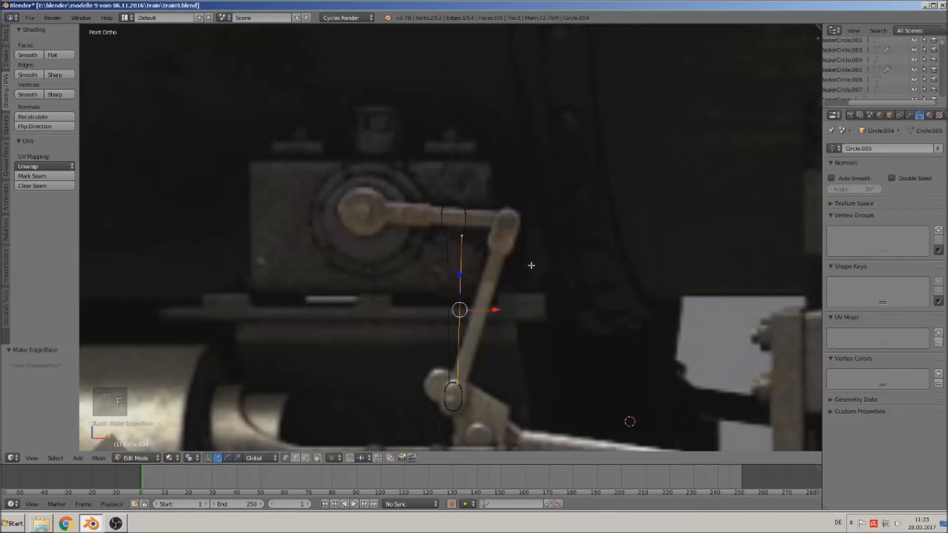
scroll(518, 271, up, 4)
key(ctrl+z)
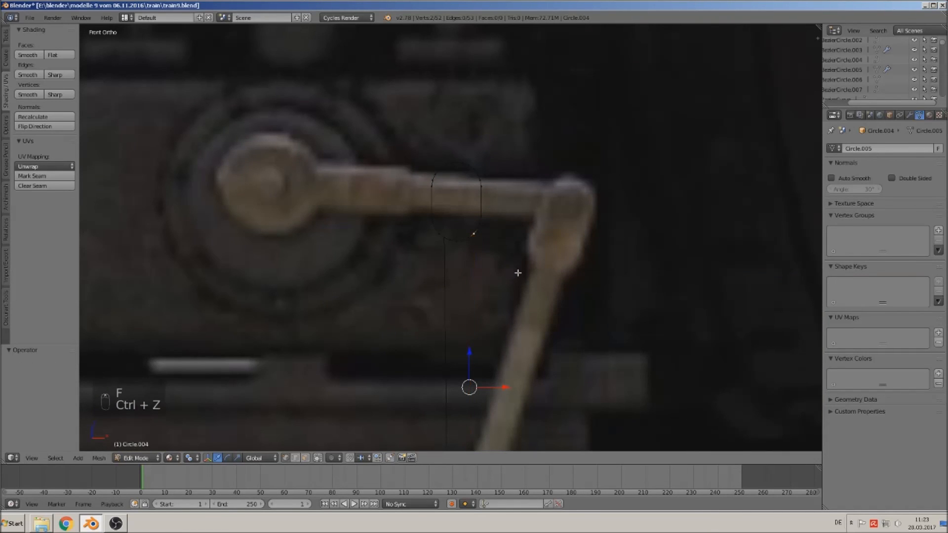
Try the right connecting edge with the large oval's next vertex closer to its lowest point, and undo it
key(x)
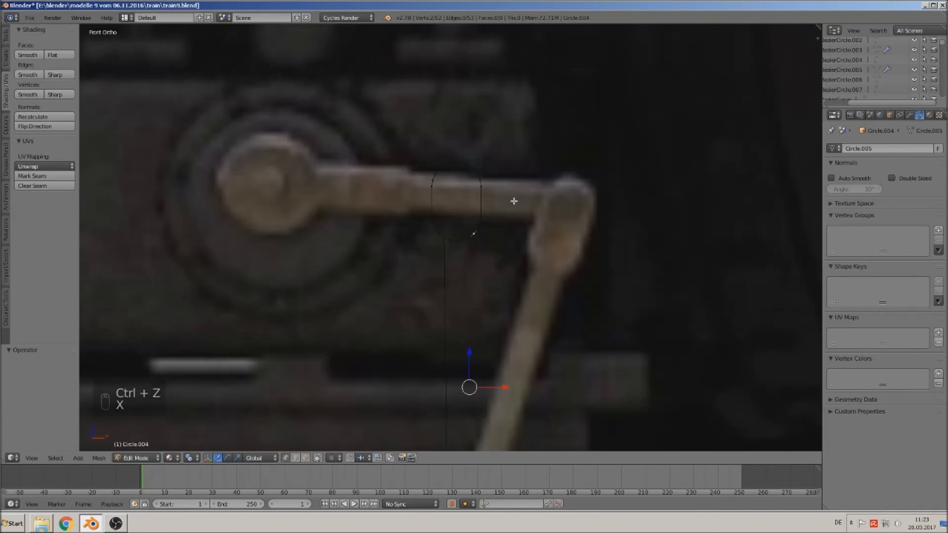
key(c)
middle_click(483, 240)
right_click(483, 240)
shift+right_click(467, 240)
key(f)
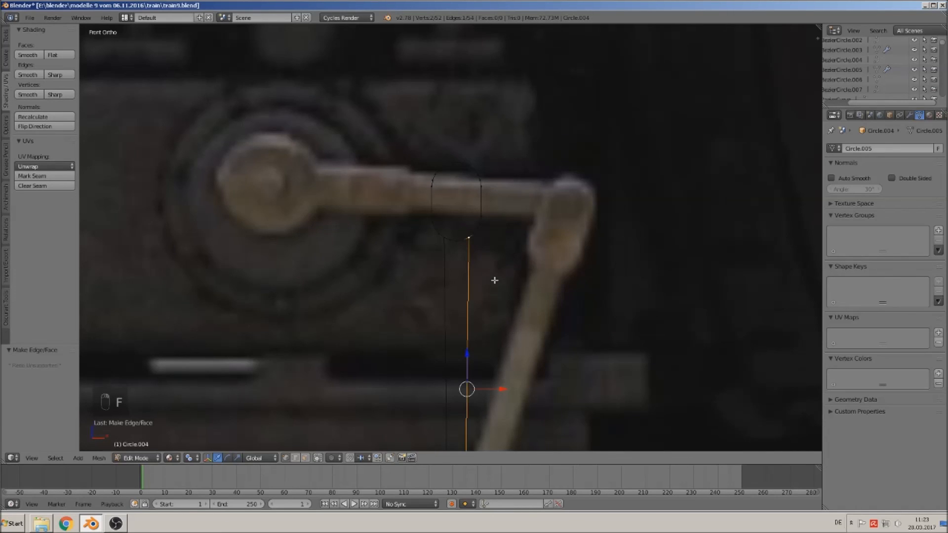
scroll(493, 281, down, 2)
scroll(492, 283, down, 2)
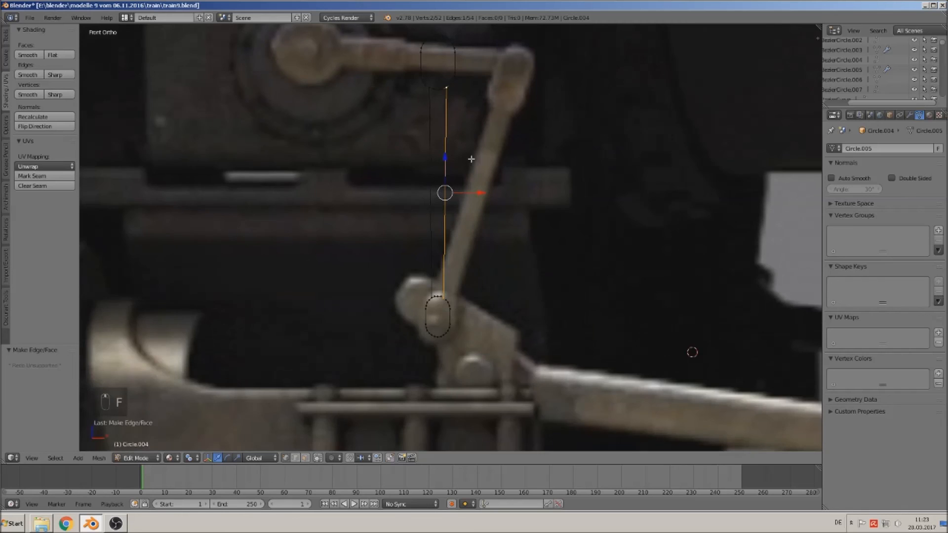
scroll(497, 273, up, 7)
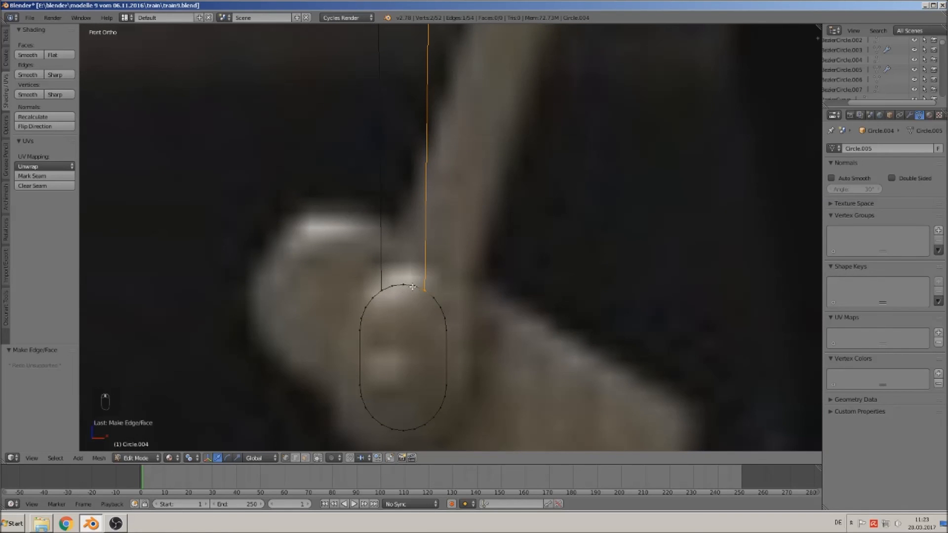
shift+middle_drag(446, 111, 476, 427)
shift+middle_drag(459, 133, 431, 449)
scroll(441, 133, up, 2)
scroll(442, 135, up, 2)
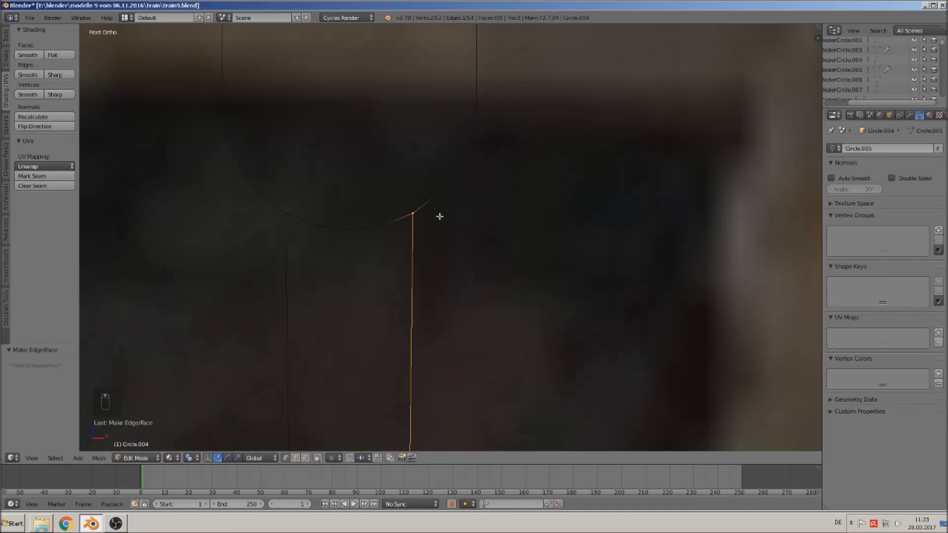
key(ctrl+z)
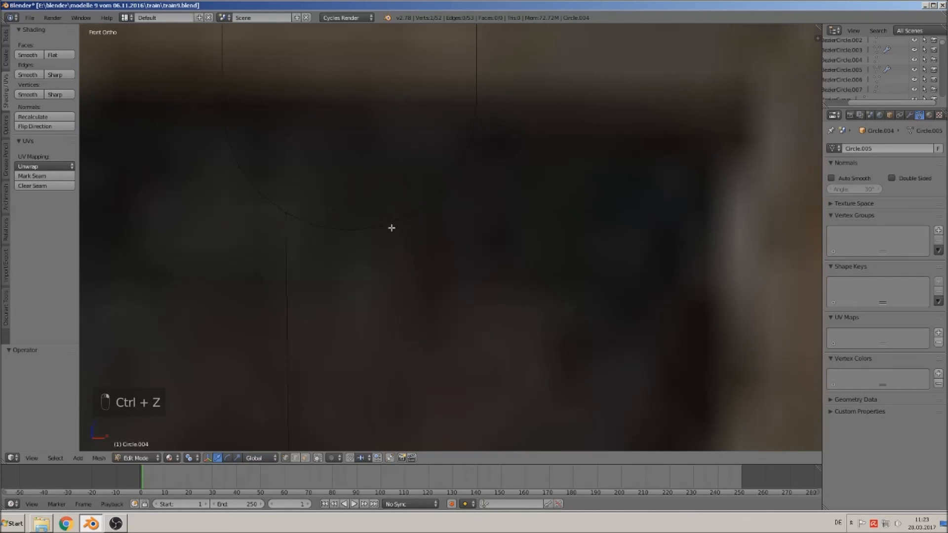
Join the small oval's upper-right vertex to a large-oval vertex still closer to its lowest point, forming the rod's right edge
scroll(417, 233, down, 5)
key(f)
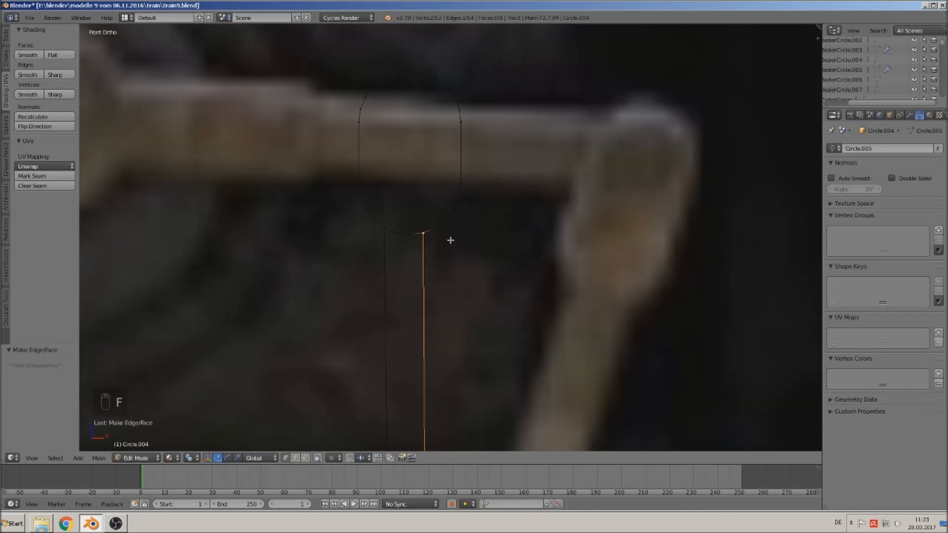
scroll(467, 242, down, 4)
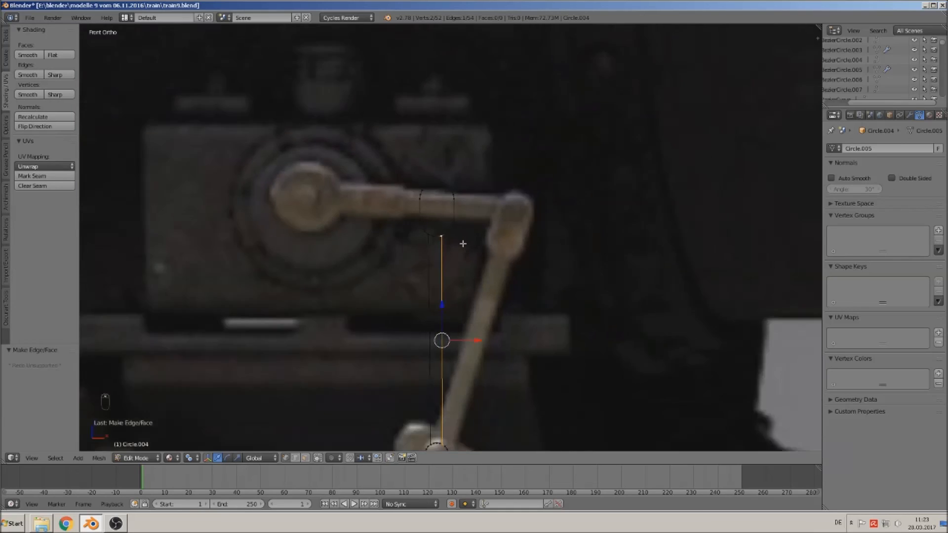
Try to delete the rod's right connecting edge together with its end vertices, and undo the deletion
scroll(463, 244, up, 3)
key(x)
click(451, 335)
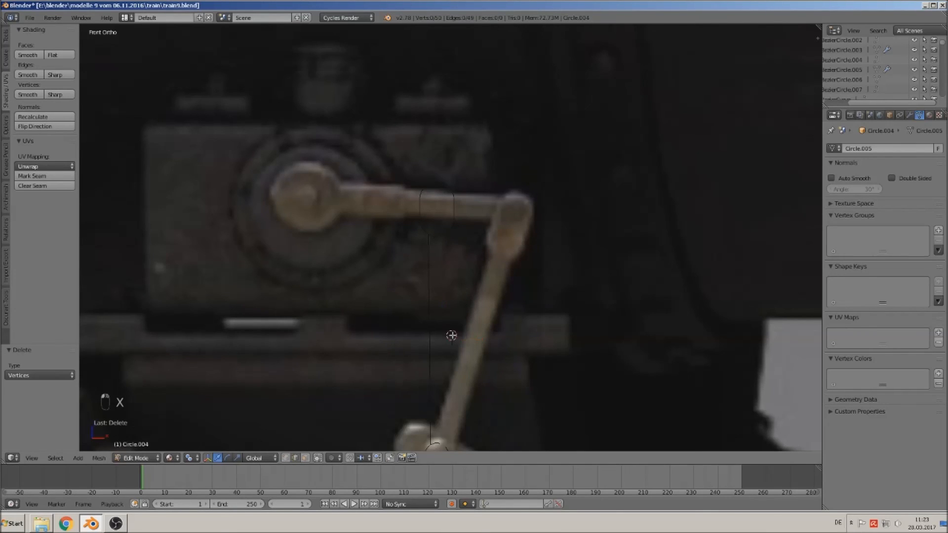
key(ctrl+z)
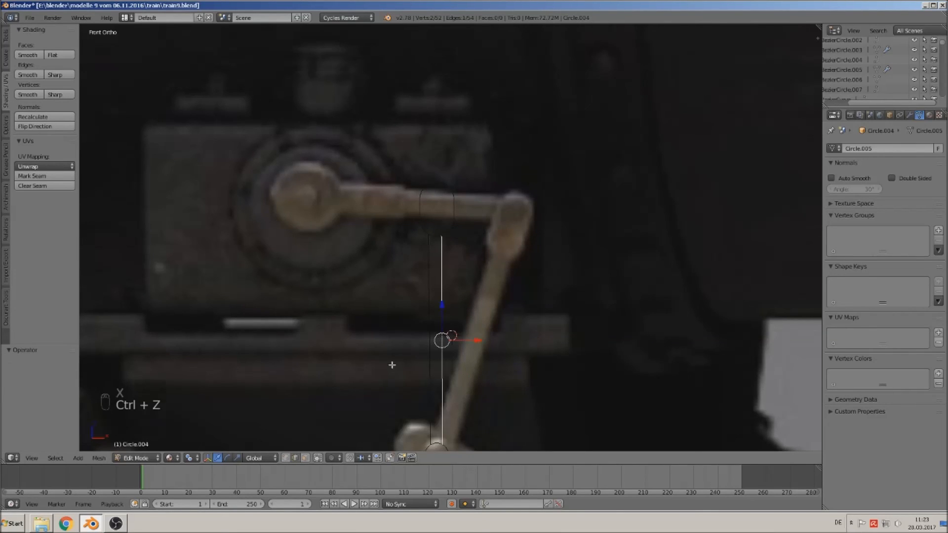
Delete both long connecting edges between the two ovals, removing only the edges and keeping their vertices
key(x)
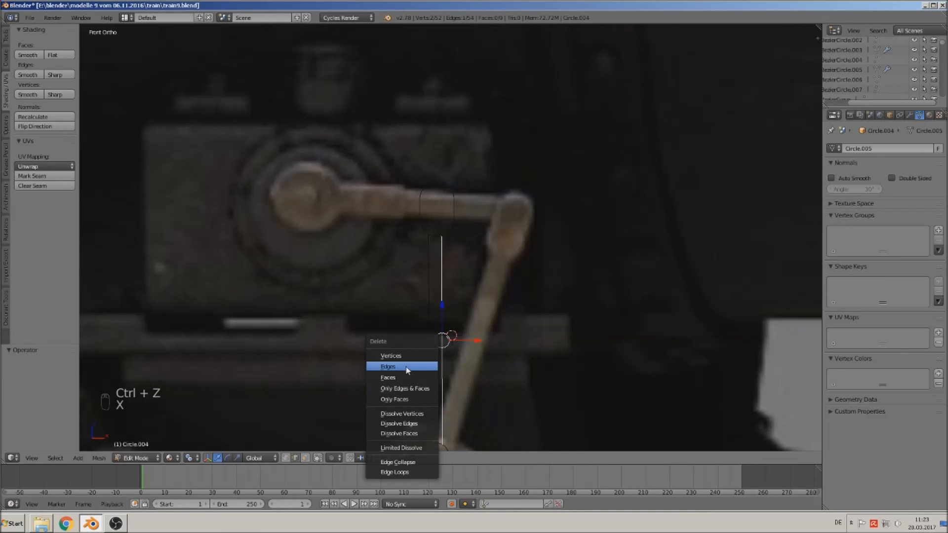
click(409, 371)
key(s)
click(431, 338)
key(x)
click(433, 339)
Extrude the small oval's five uppermost vertices straight up along Z into the large oval's lower end, by about 0.073
scroll(447, 341, up, 6)
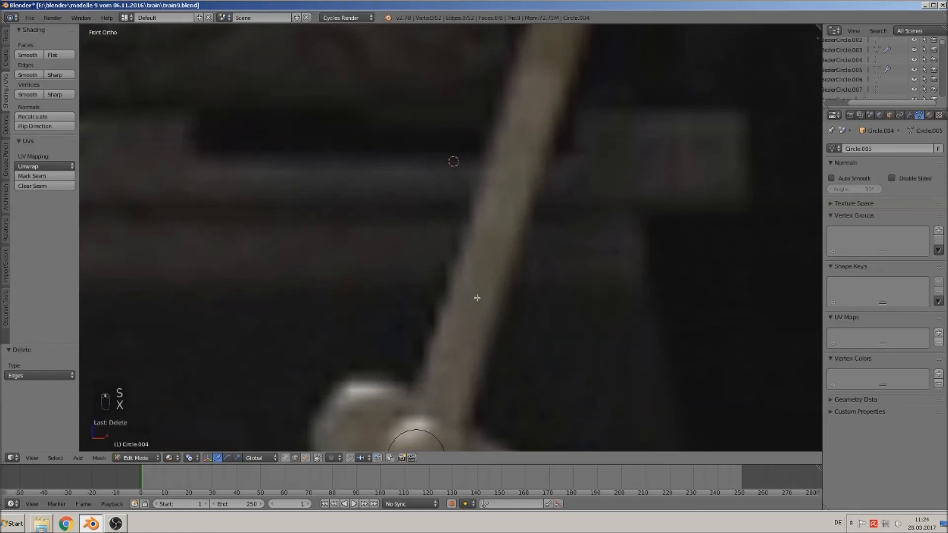
scroll(453, 161, up, 4)
click(287, 458)
key(x)
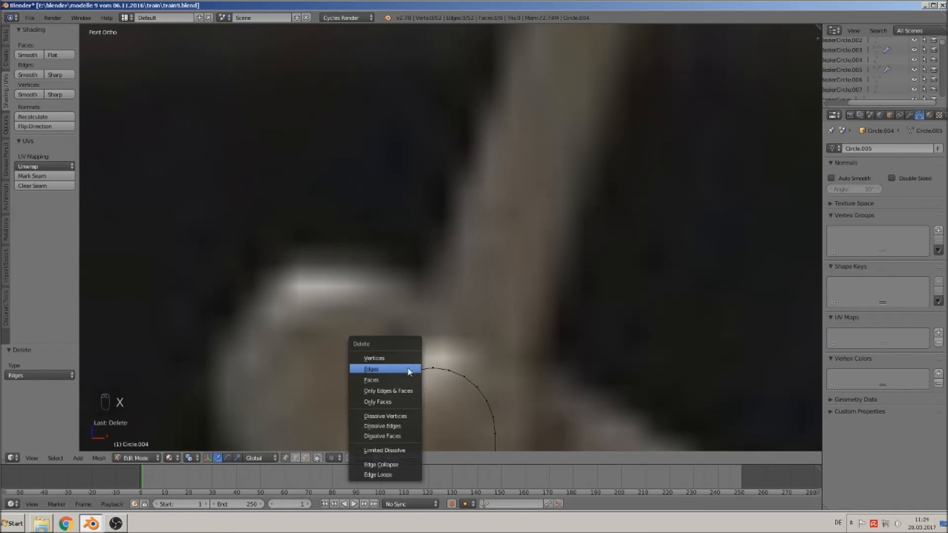
key(c)
drag(413, 366, 460, 361)
right_click(460, 361)
scroll(457, 341, down, 5)
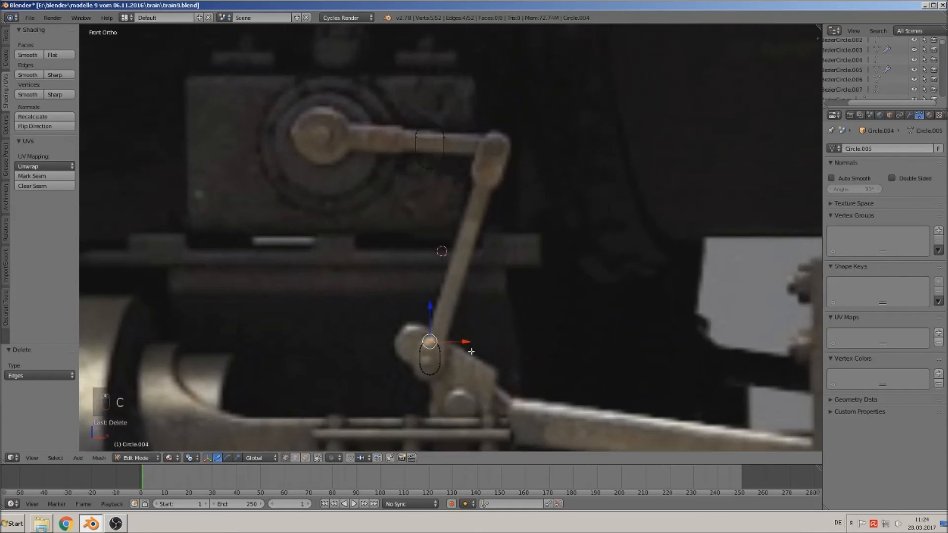
key(e)
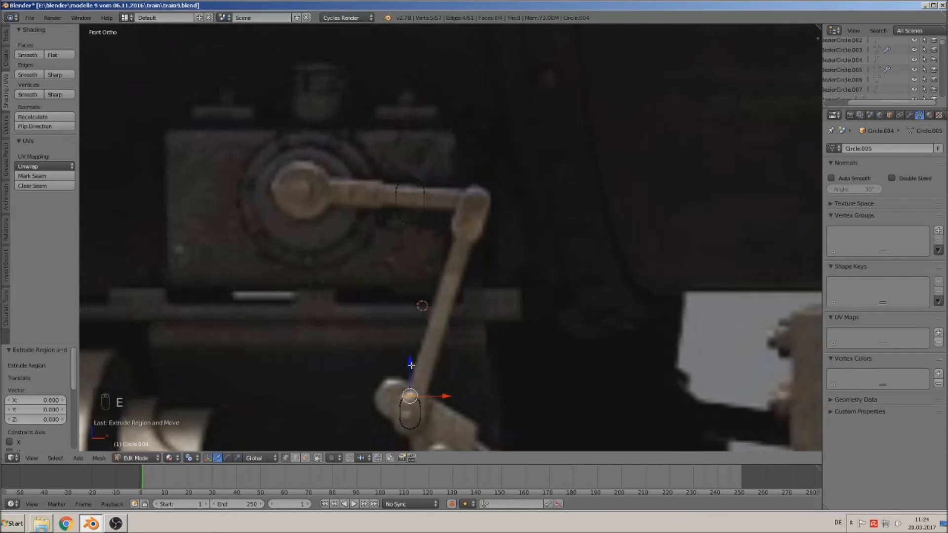
click(435, 190)
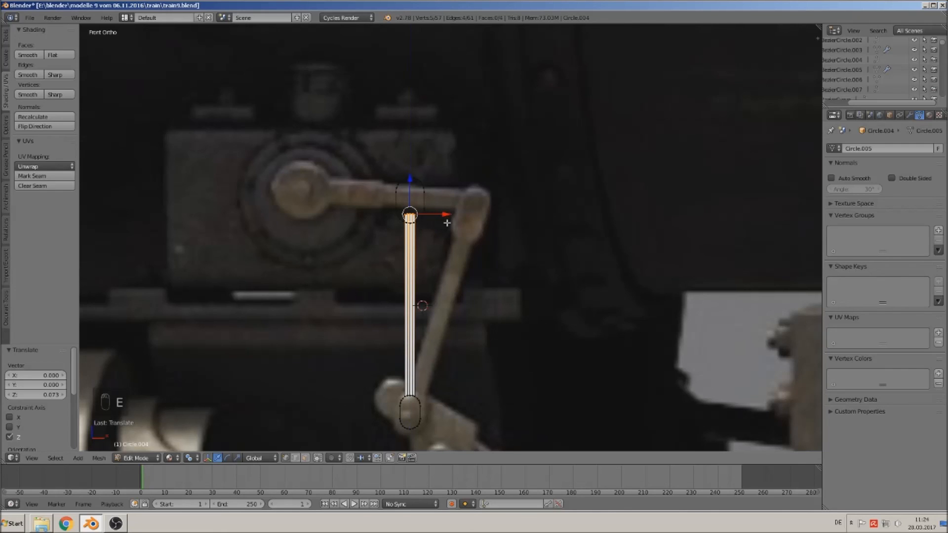
Fill the outlines of the large oval and the small oval with one face each
key(Tab)
key(Tab)
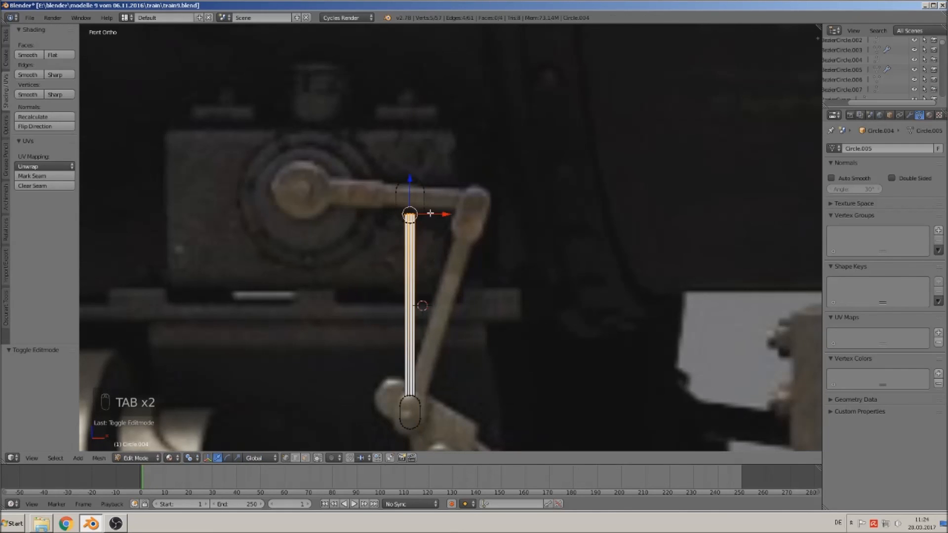
key(f)
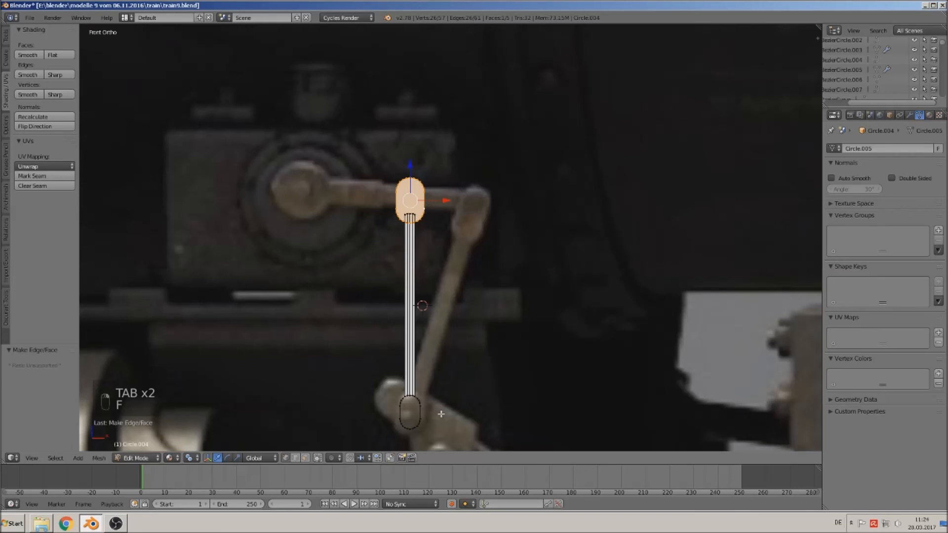
alt+right_click(420, 413)
key(f)
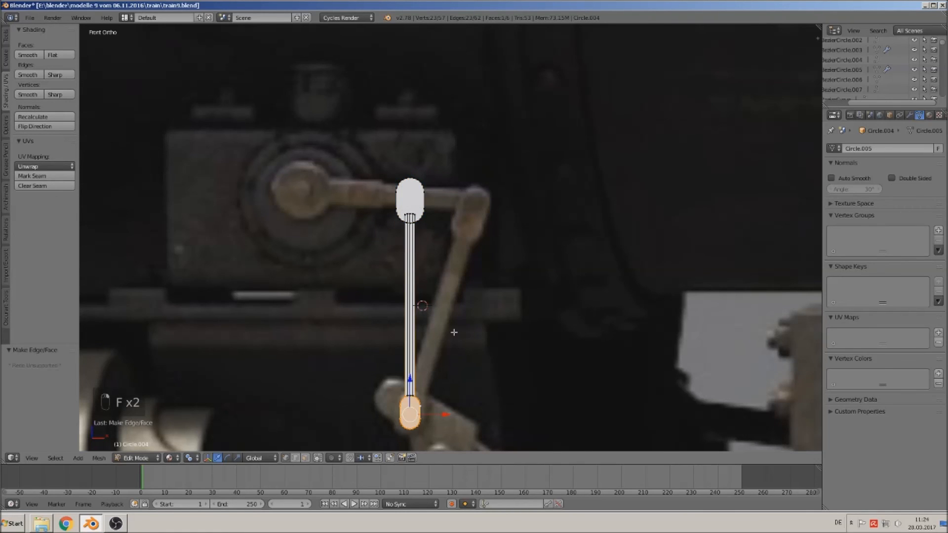
key(Tab)
middle_drag(451, 329, 389, 348)
key(Tab)
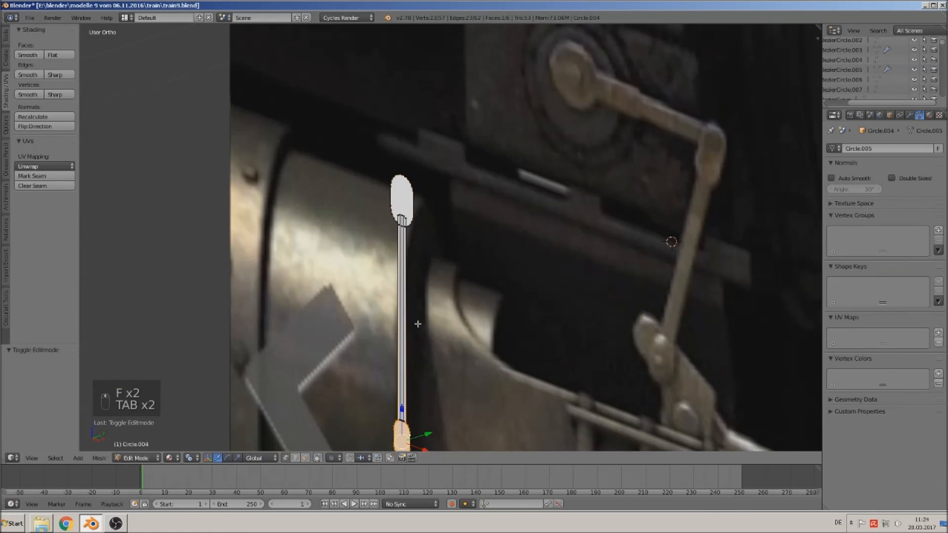
Try to flatten the rod strip's boundary loop by scaling it to 0 along Z
scroll(611, 269, up, 5)
scroll(676, 279, up, 4)
right_click(644, 256)
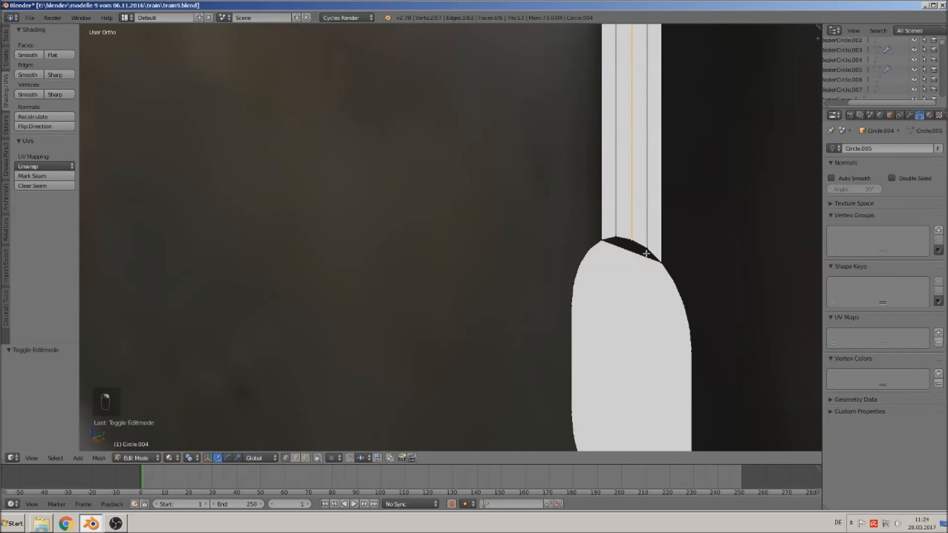
alt+right_click(626, 237)
middle_drag(626, 238, 697, 242)
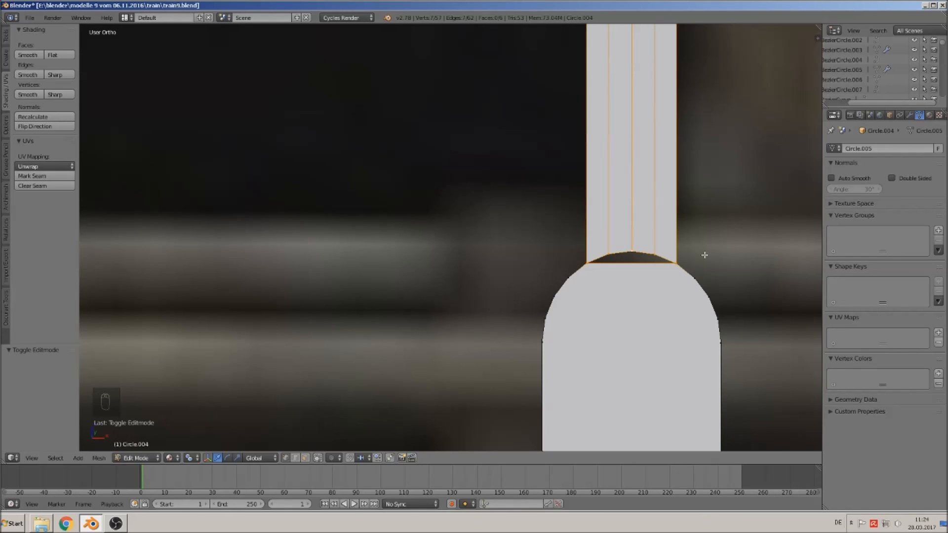
key(s)
key(z)
key(0)
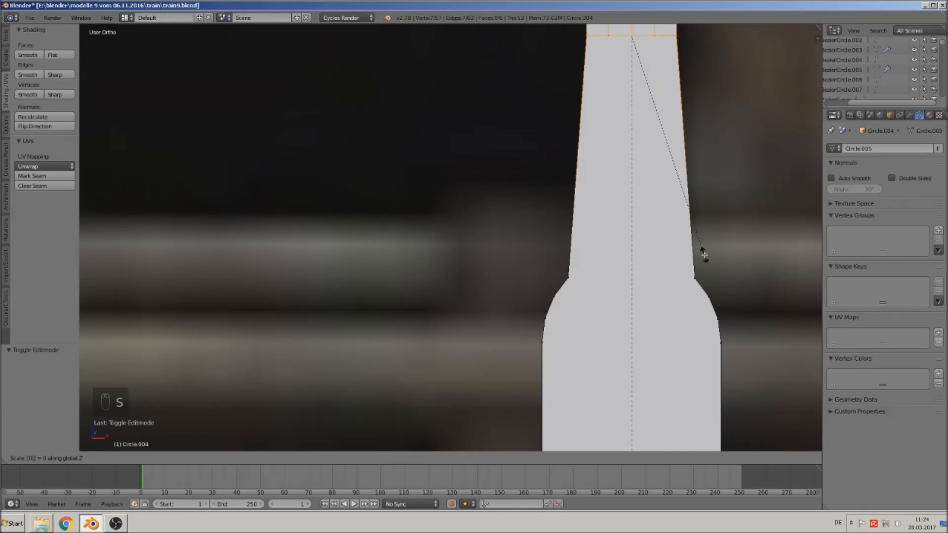
click(706, 249)
scroll(696, 239, down, 7)
scroll(542, 344, up, 2)
Level the five vertices where the rod strip meets the small oval by scaling only them to 0 along Z
key(a)
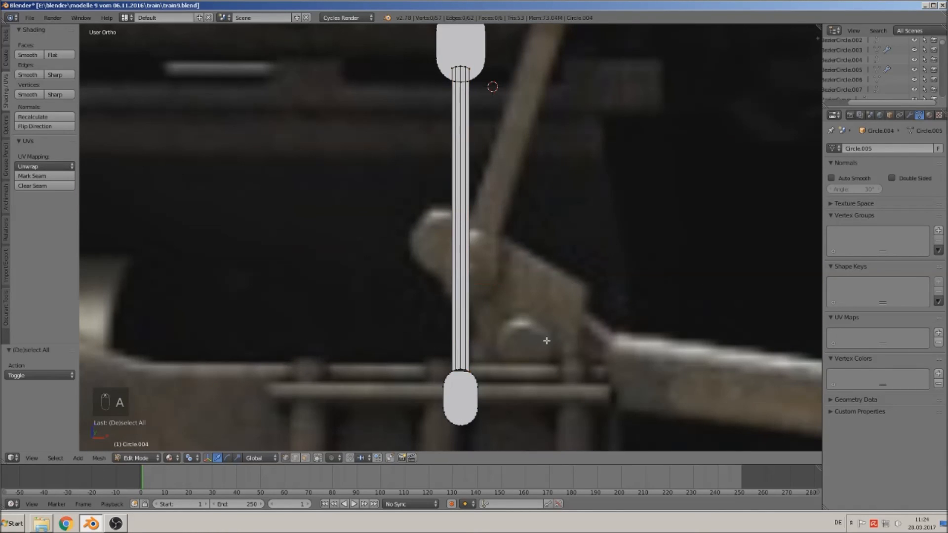
key(a)
key(a)
scroll(574, 143, up, 4)
scroll(574, 143, up, 5)
alt+right_click(607, 269)
scroll(607, 268, down, 8)
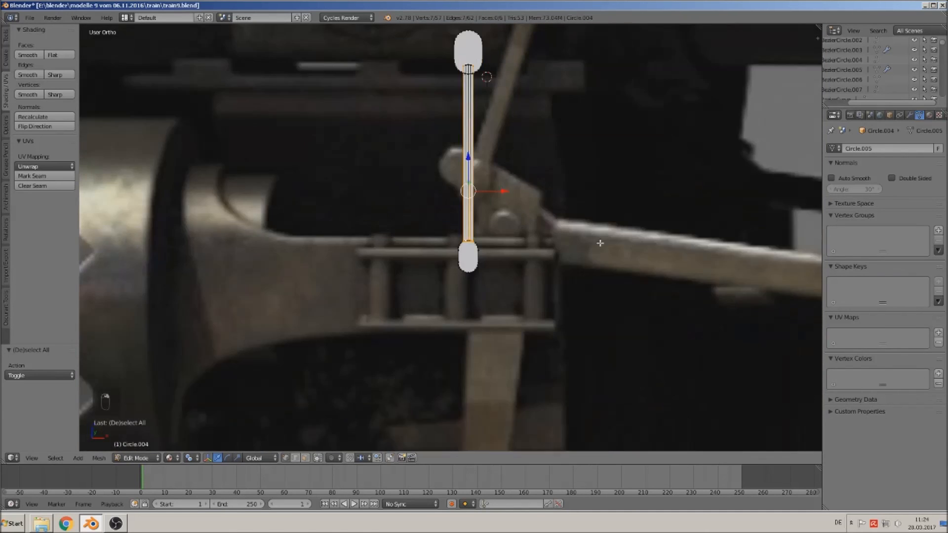
scroll(577, 238, up, 4)
shift+middle_drag(563, 183, 549, 323)
key(c)
middle_click(463, 81)
right_click(464, 81)
scroll(532, 224, up, 2)
shift+middle_drag(553, 319, 518, 128)
scroll(525, 212, up, 5)
key(s)
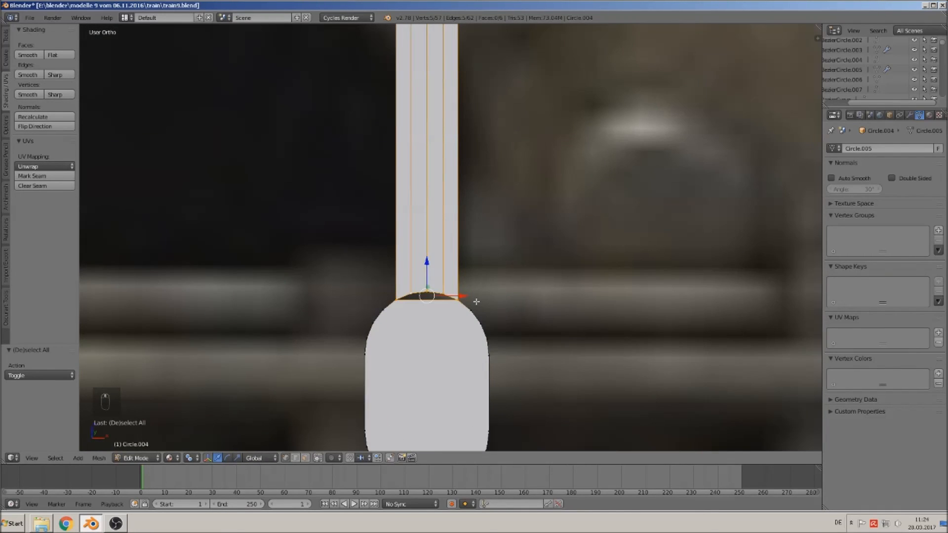
key(z)
key(0)
click(476, 302)
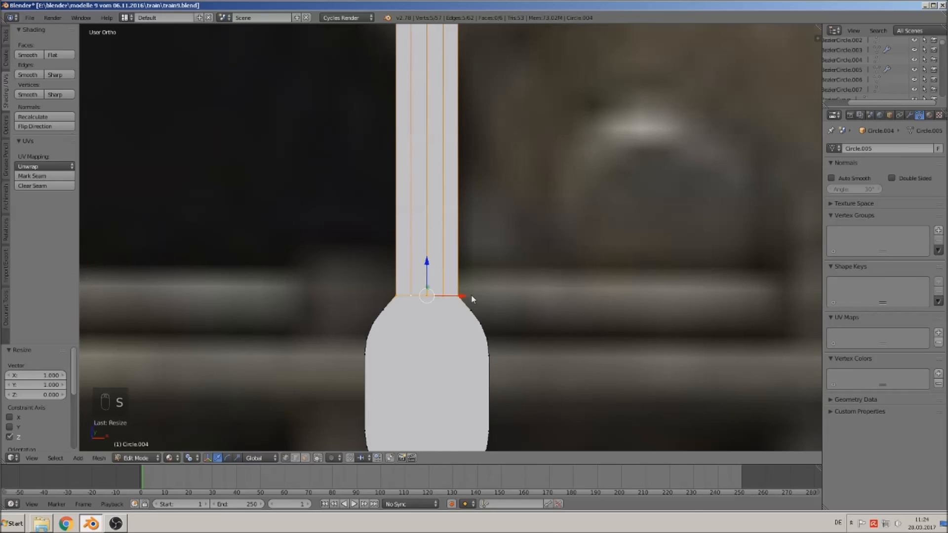
key(Tab)
scroll(484, 252, down, 5)
scroll(452, 262, up, 1)
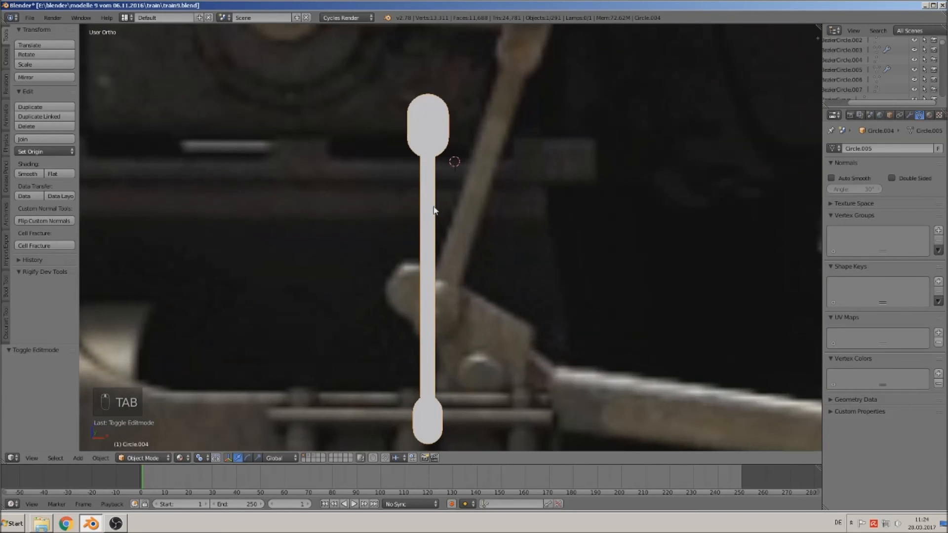
Extrude the whole flat rod shape about 0.003 along Y to give it thickness
right_click(434, 211)
shift+middle_drag(441, 347, 461, 219)
scroll(474, 215, down, 8)
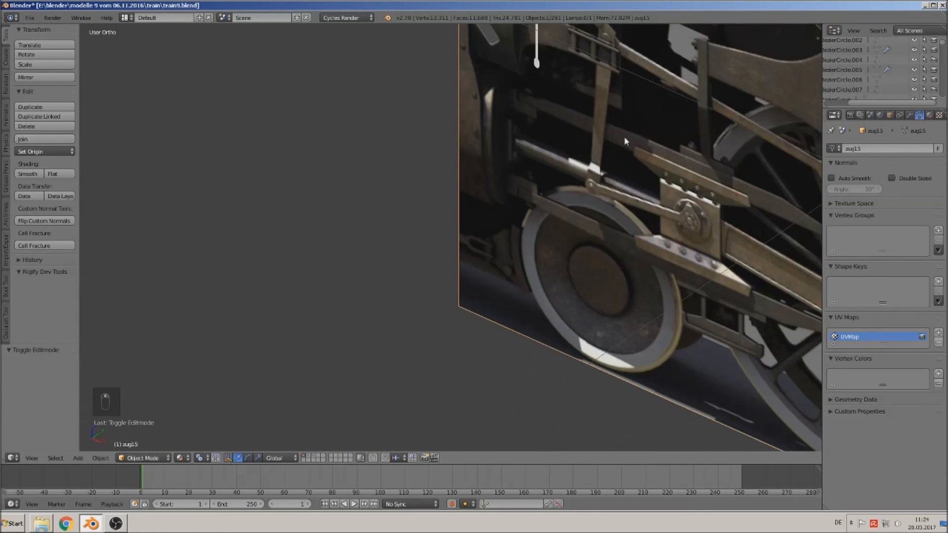
right_click(539, 50)
key(KP_Decimal)
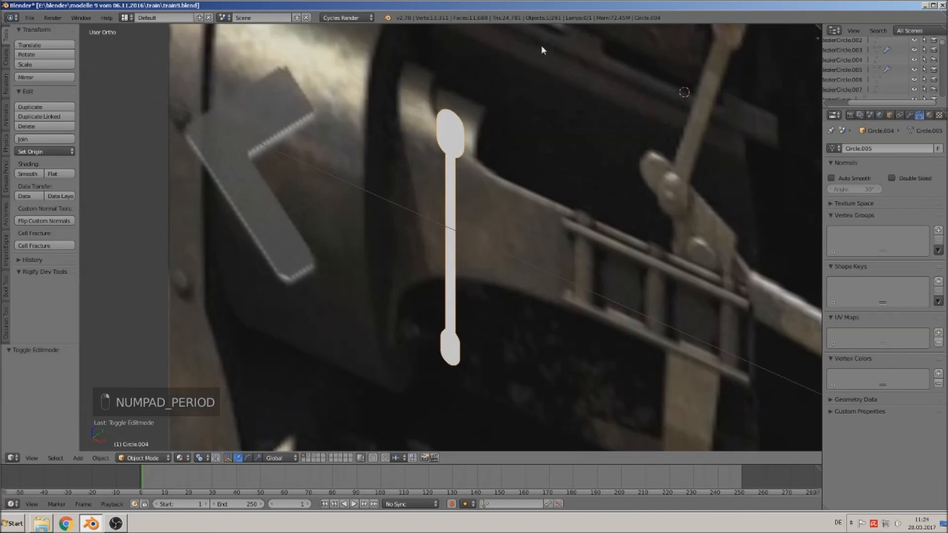
key(Tab)
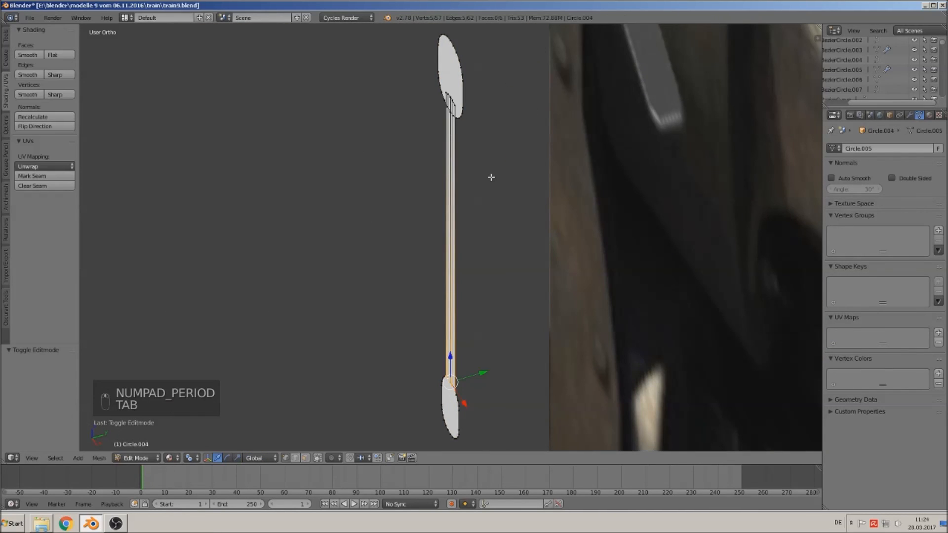
key(a)
key(a)
key(a)
key(a)
key(e)
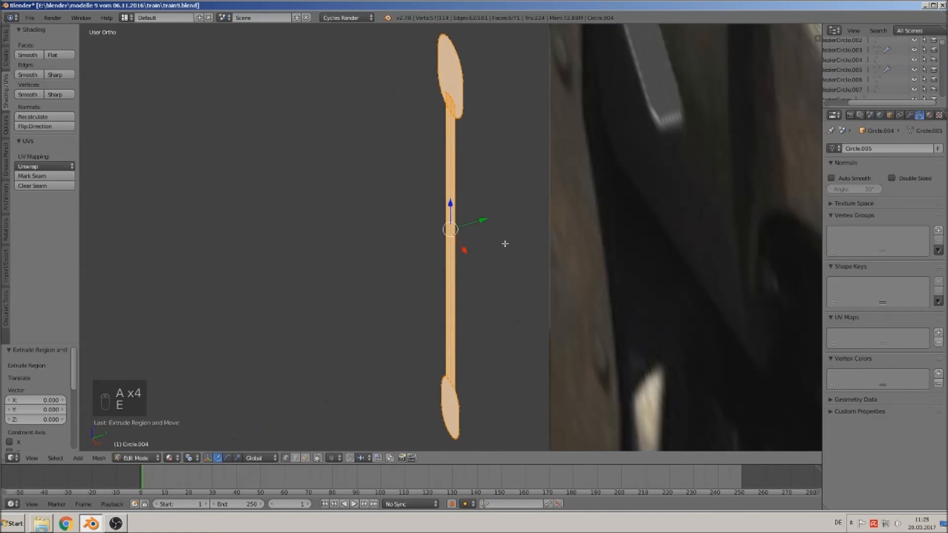
click(499, 218)
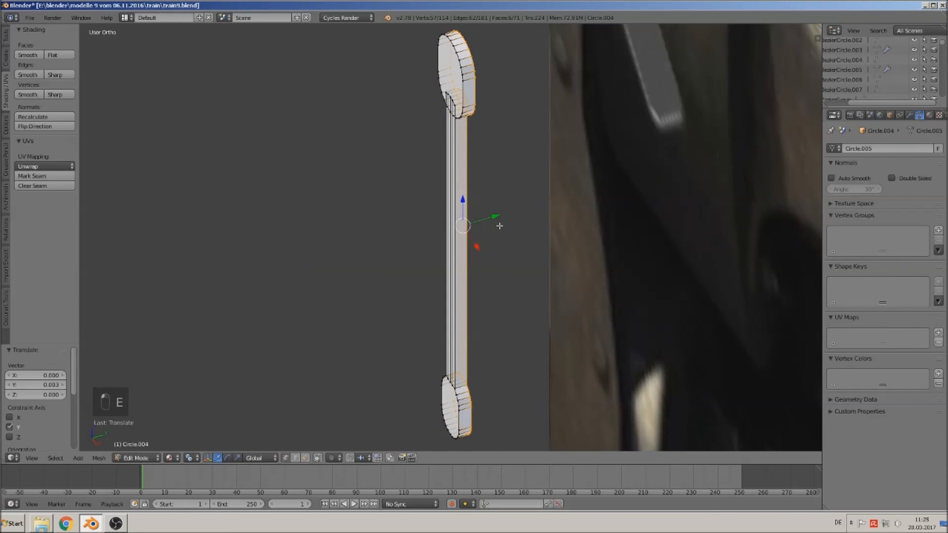
Apply smooth shading to the ring of side faces around the large oval end
key(Tab)
middle_drag(535, 216, 552, 201)
scroll(553, 201, up, 2)
shift+middle_drag(543, 154, 459, 232)
scroll(459, 232, up, 5)
key(Tab)
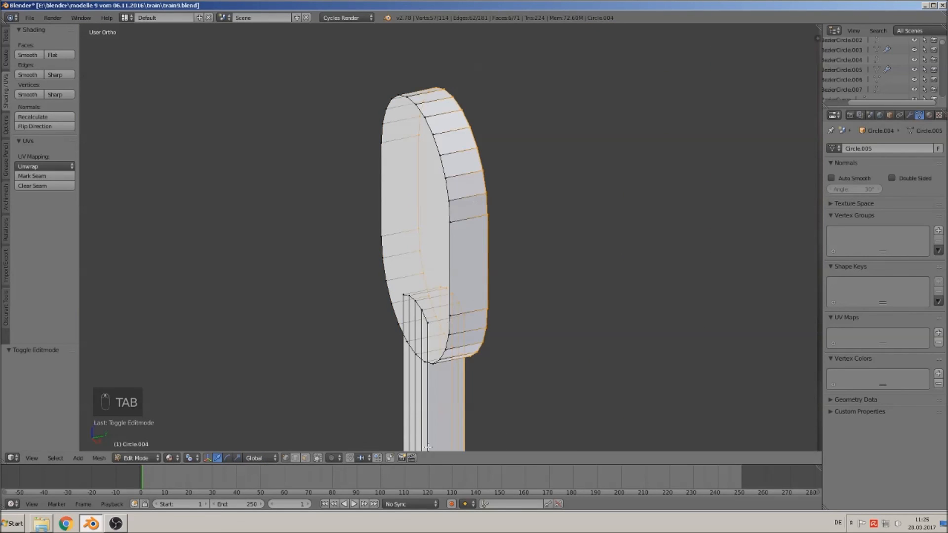
click(305, 458)
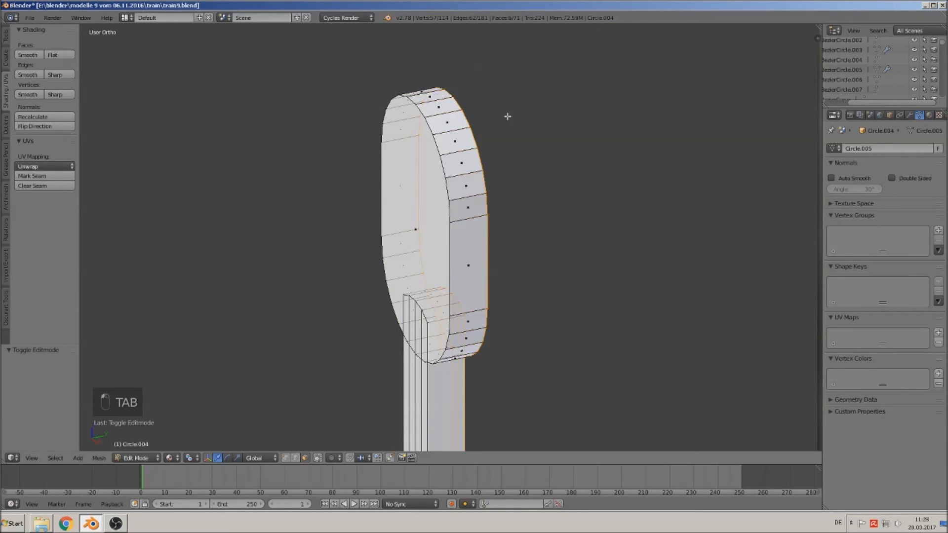
alt+right_click(467, 171)
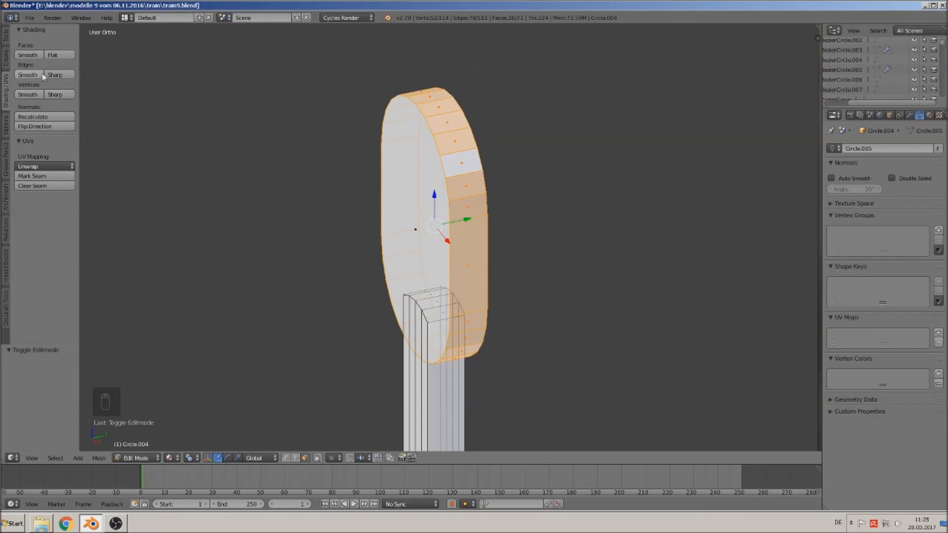
click(32, 56)
key(Tab)
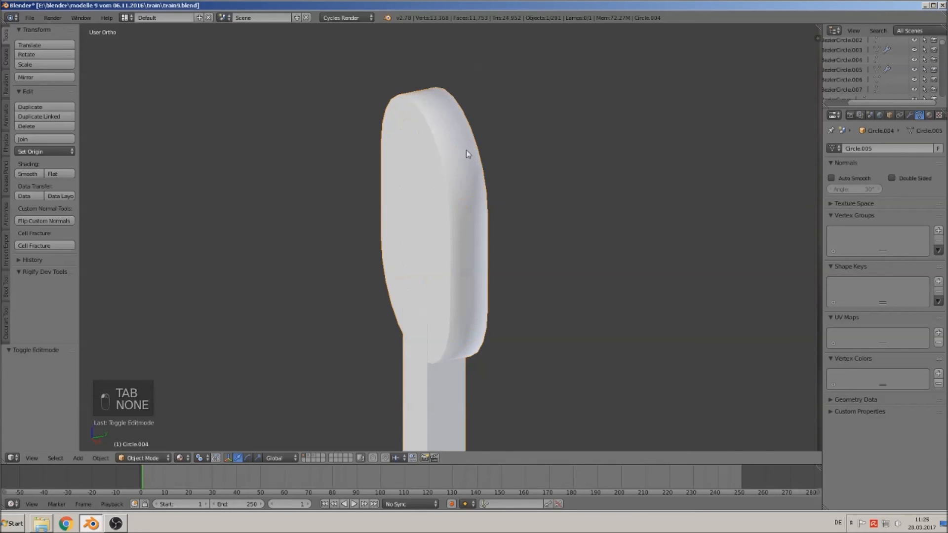
Add two loop cuts around the large oval's side faces, one slid close to the front rim and one to the back rim
key(Tab)
key(a)
key(ctrl+r)
click(464, 149)
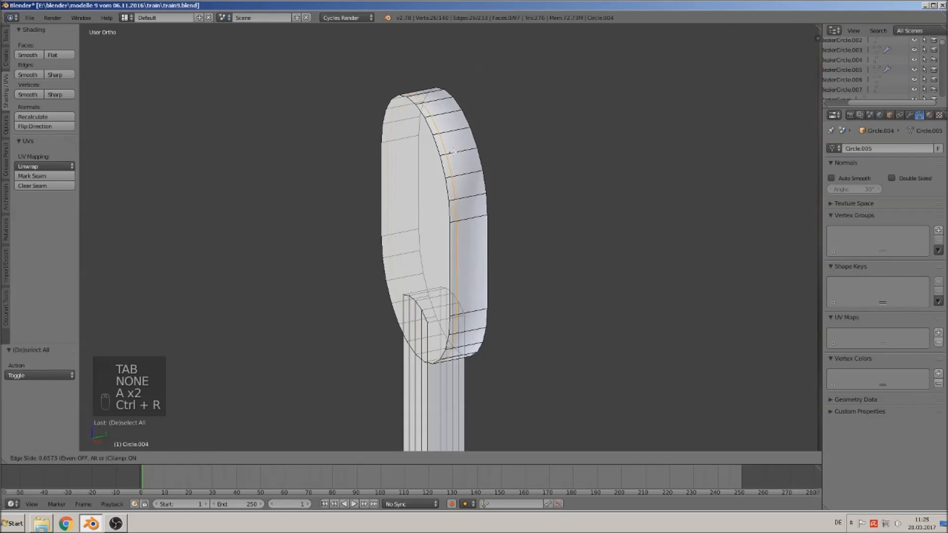
click(459, 144)
key(ctrl+r)
click(460, 143)
click(480, 144)
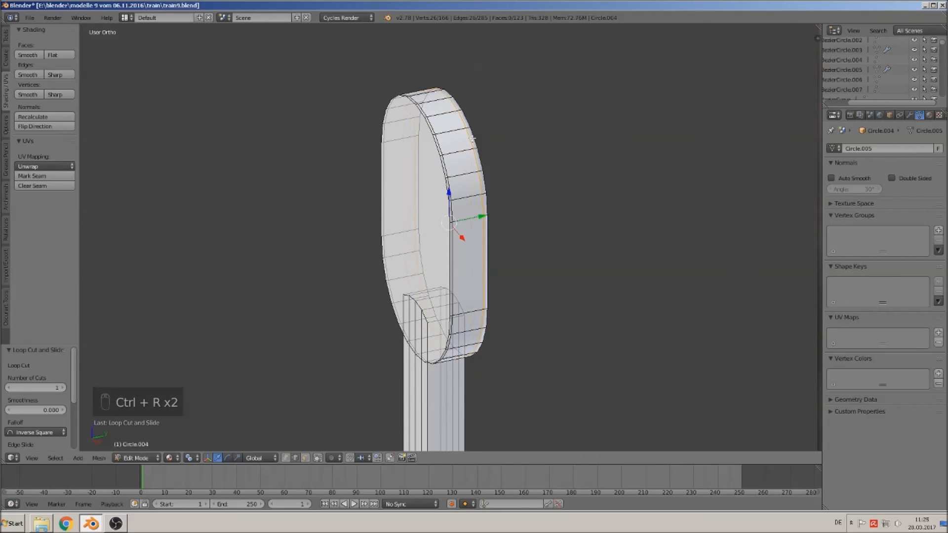
Apply smooth shading to the side faces around the small oval end
scroll(497, 201, down, 10)
scroll(483, 271, up, 8)
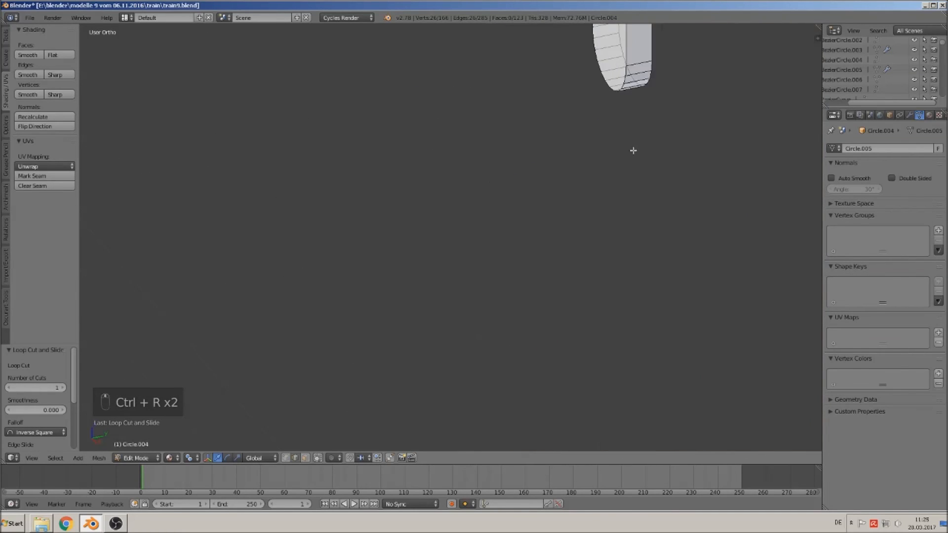
shift+middle_drag(331, 212, 420, 353)
key(a)
alt+right_click(393, 187)
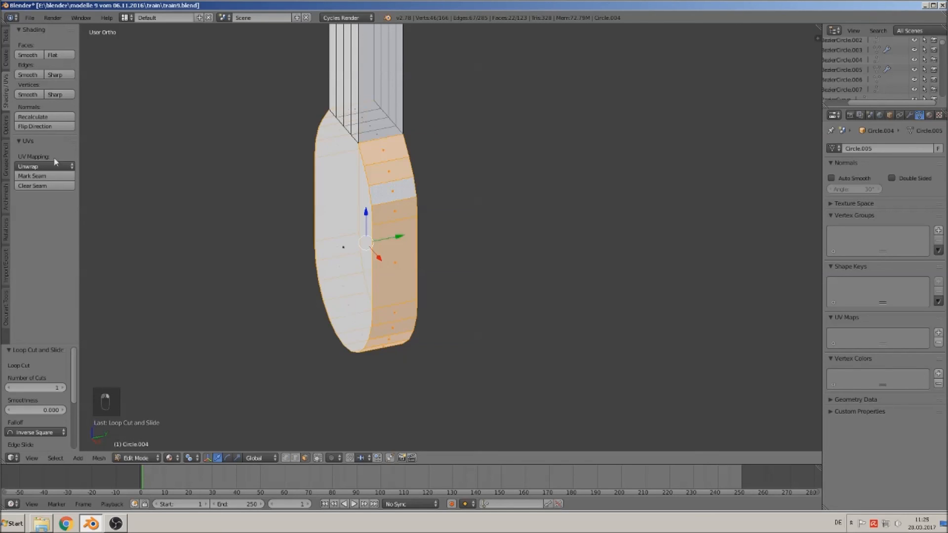
click(30, 54)
key(Tab)
key(Tab)
Add two loop cuts around the small oval's side faces, one slid close to the back rim and one to the front rim
key(a)
key(a)
key(a)
key(ctrl+r)
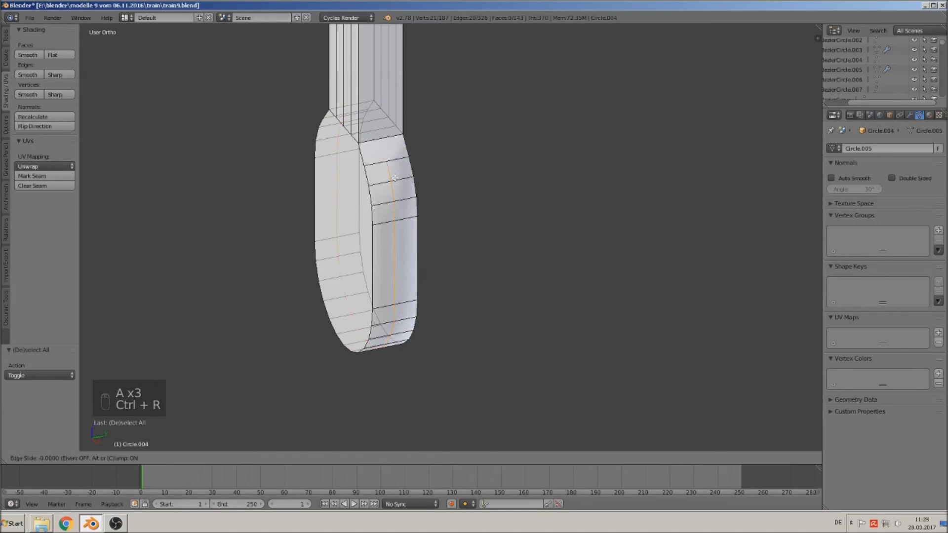
click(390, 176)
right_click(390, 176)
key(ctrl+r)
click(379, 181)
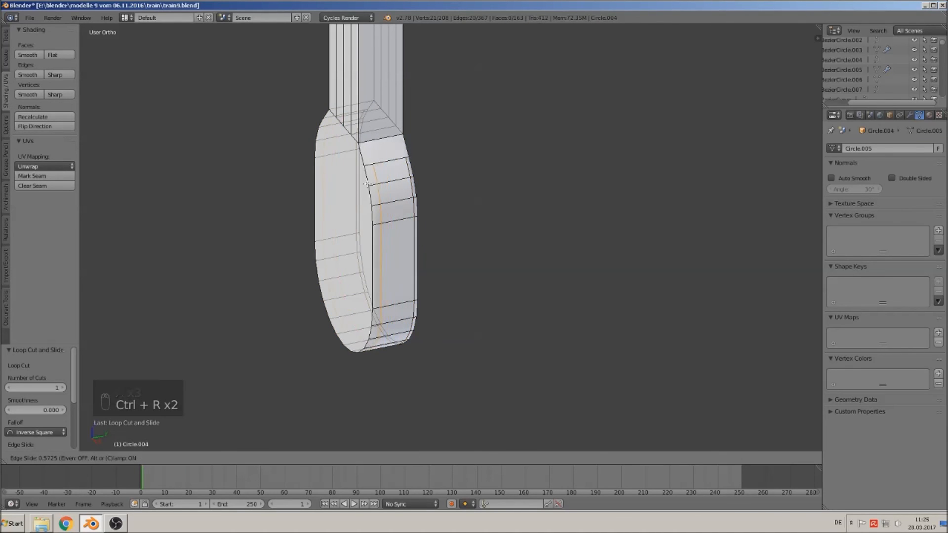
click(361, 185)
scroll(379, 144, up, 1)
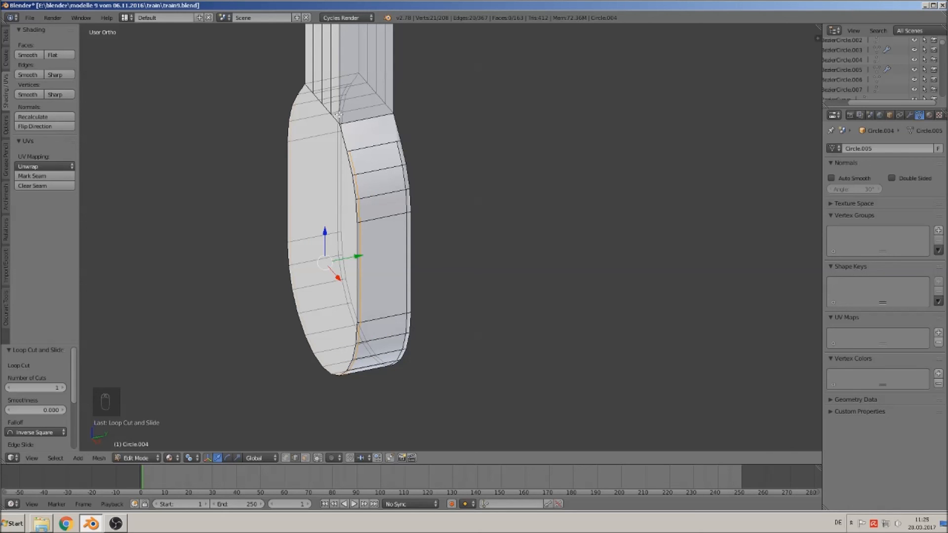
key(Tab)
Set the rod's origin to its geometry and rotate it about 17.1° in front view to match the slanted rod in the reference
scroll(395, 178, down, 5)
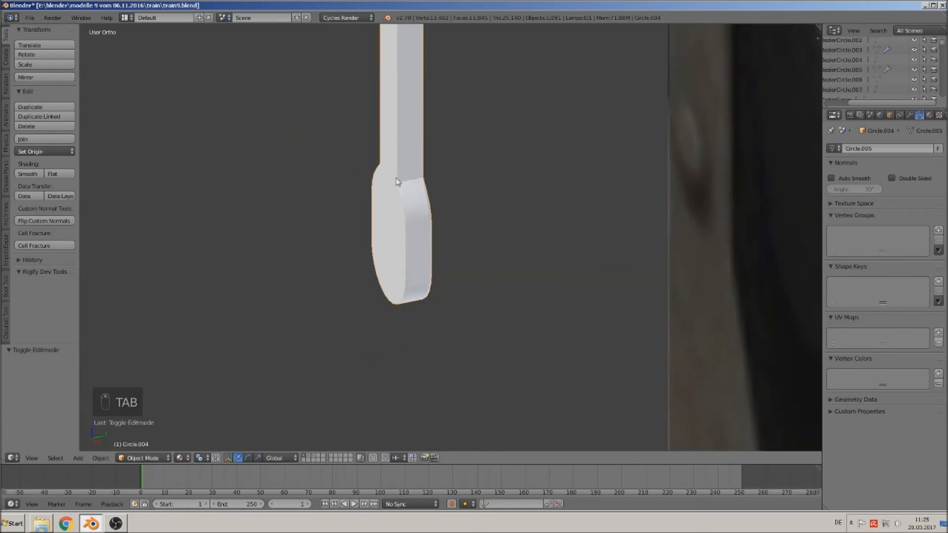
scroll(509, 172, down, 2)
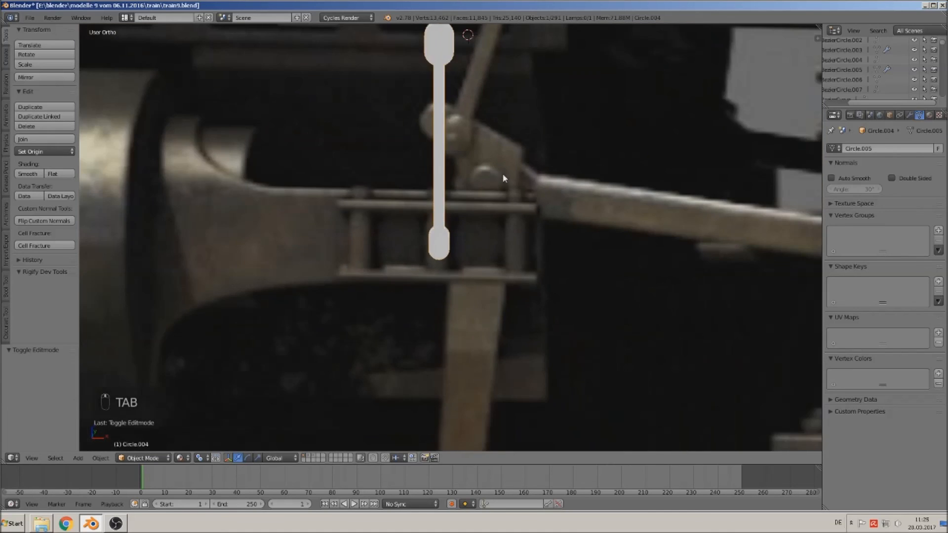
key(KP_1)
scroll(476, 165, up, 3)
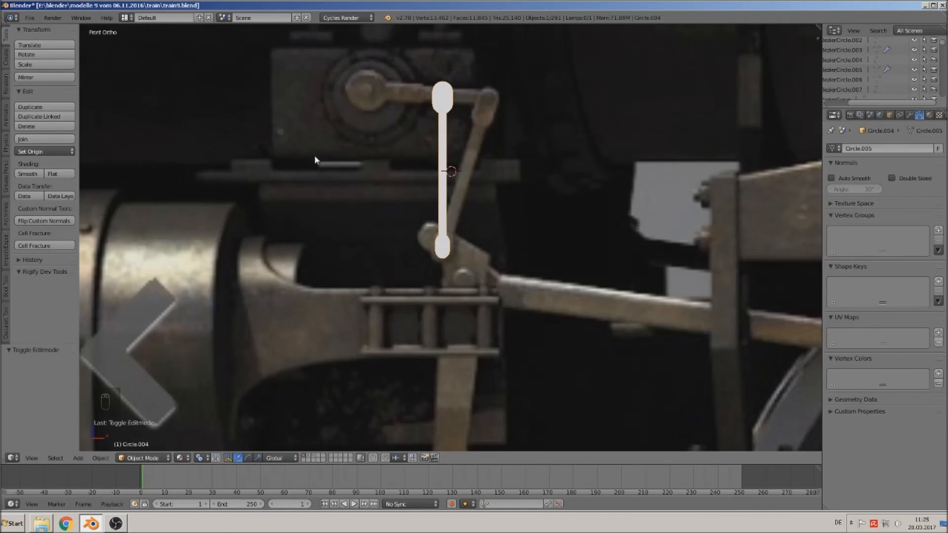
click(32, 151)
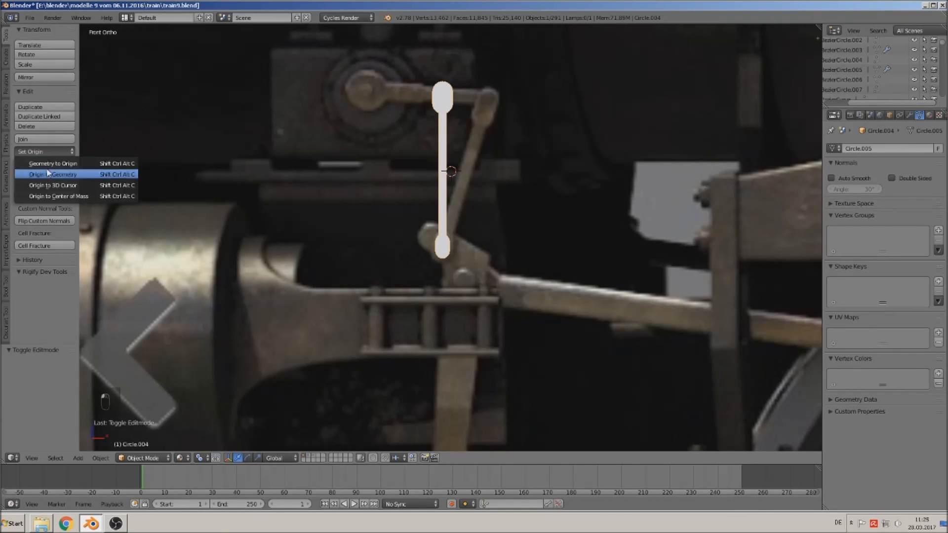
click(48, 176)
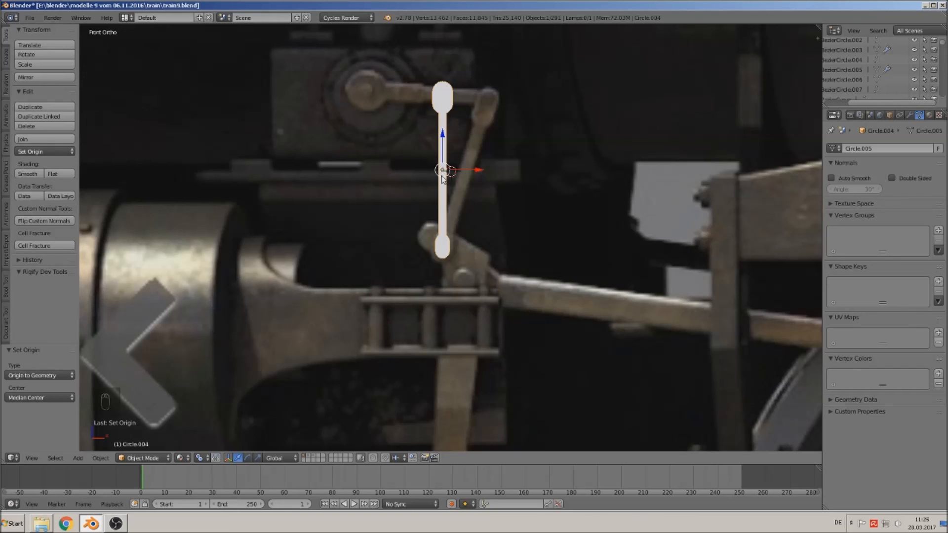
key(r)
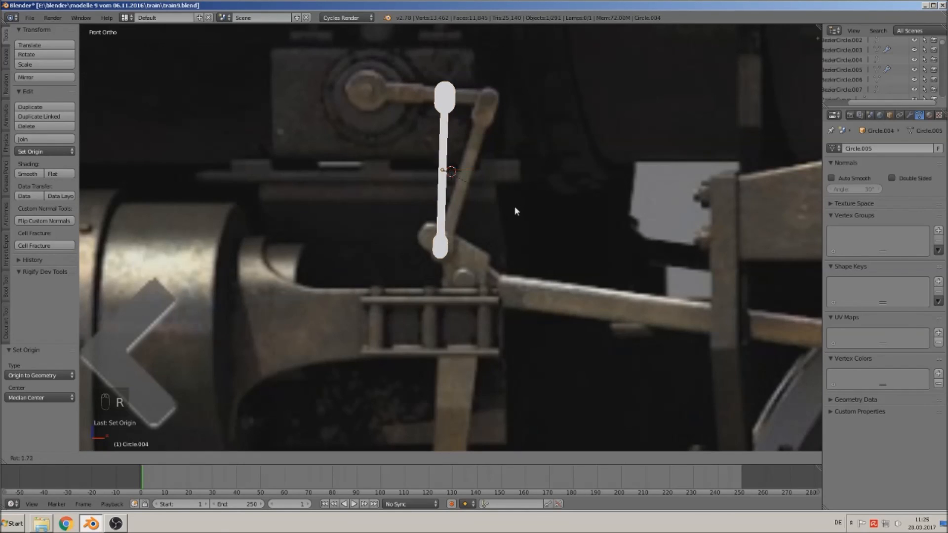
click(495, 218)
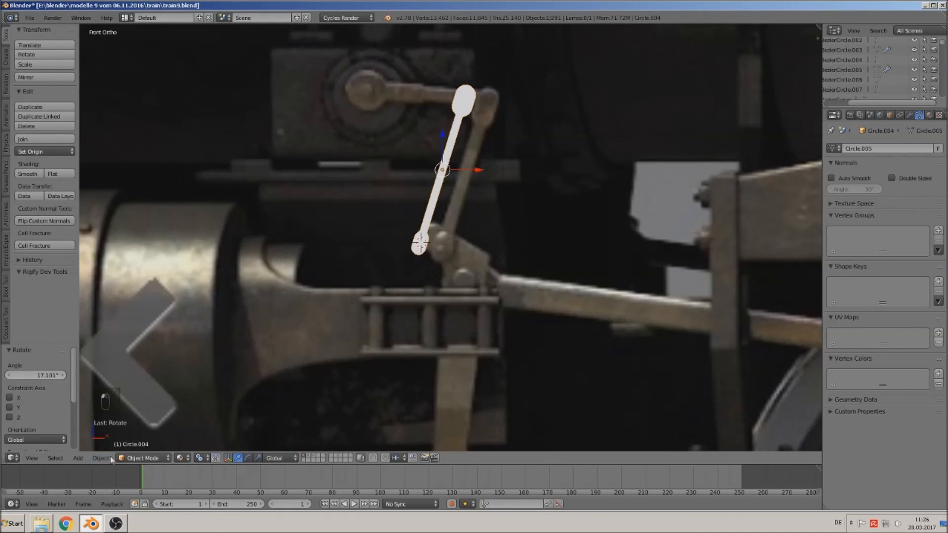
Add a "screw with mother" group instance at the rod's small oval end and scale it by about 0.382
click(78, 458)
mouse_move(113, 308)
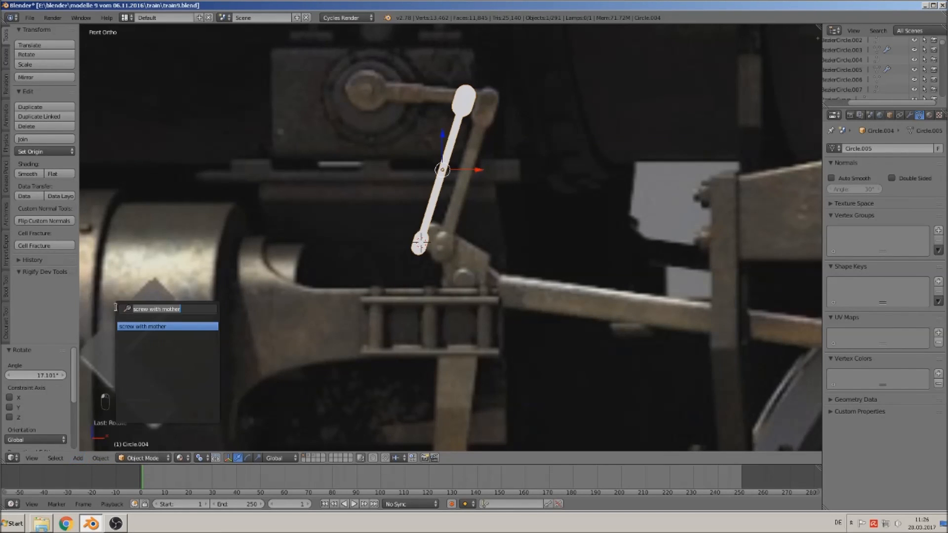
click(164, 325)
scroll(507, 314, up, 6)
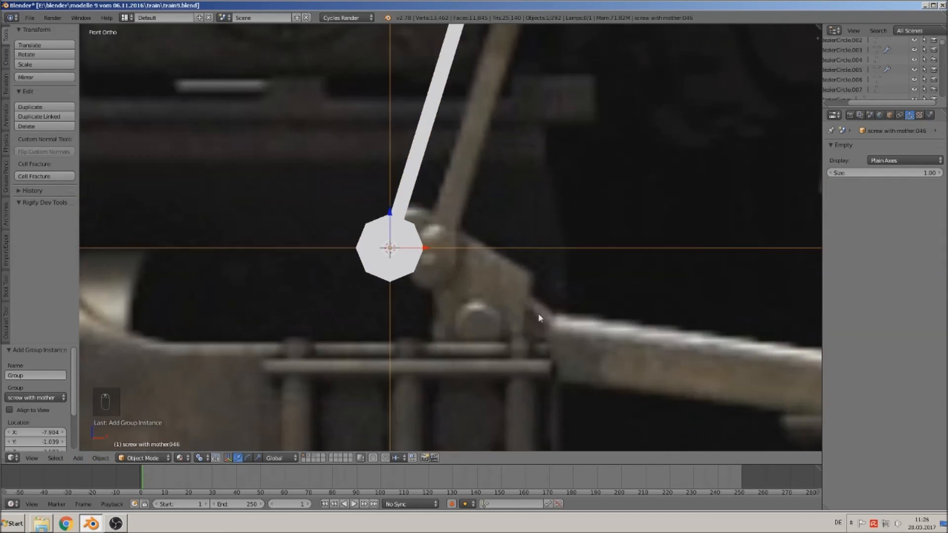
key(s)
click(386, 284)
middle_drag(386, 284, 306, 279)
Position the screw on the front face of the small oval end, centred on it, and scale it by about 0.756
key(KP_3)
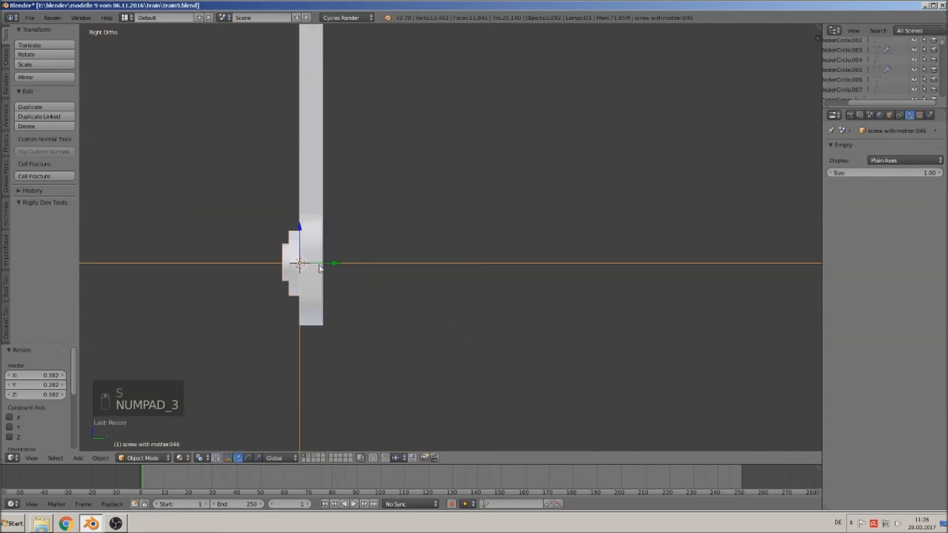
drag(299, 223, 298, 233)
drag(333, 275, 325, 272)
key(s)
click(333, 280)
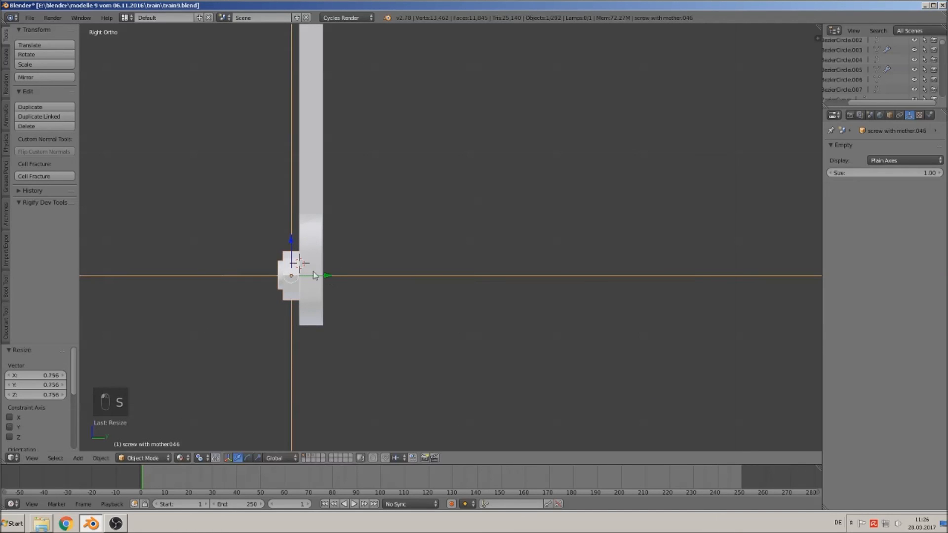
middle_drag(321, 277, 350, 283)
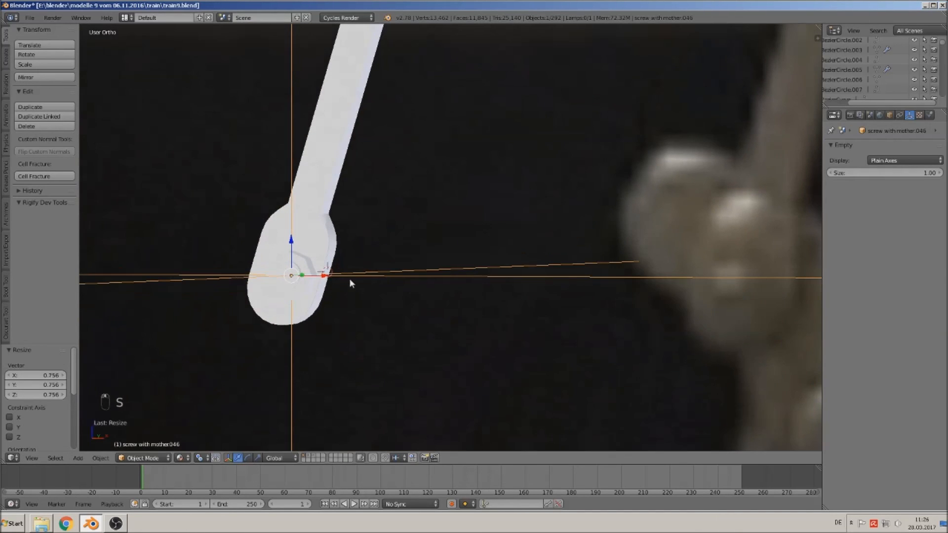
drag(326, 276, 316, 271)
mouse_move(316, 272)
middle_down()
mouse_move(339, 275)
mouse_move(315, 265)
middle_up()
drag(283, 247, 287, 238)
drag(312, 267, 318, 271)
Reduce the screw empty's display size to 0.05
scroll(318, 271, down, 10)
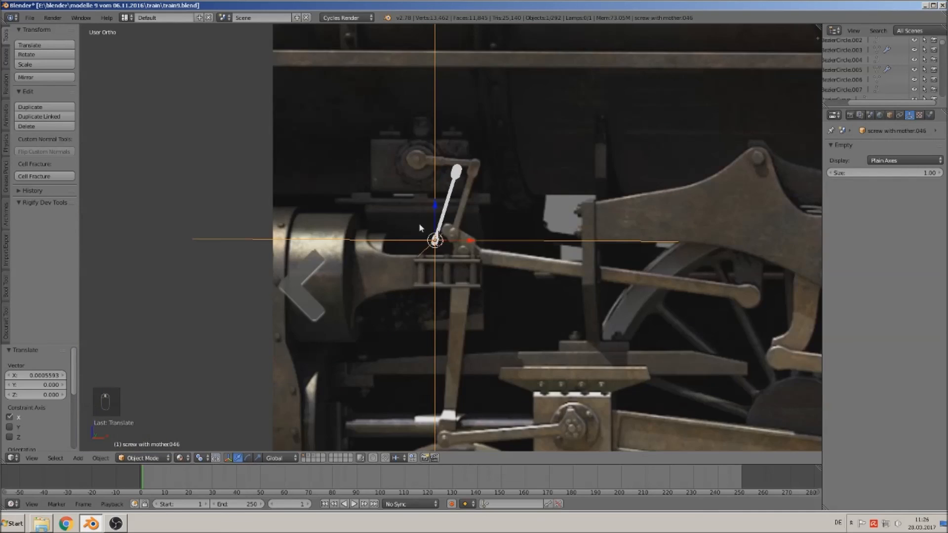
shift+middle_drag(419, 228, 374, 283)
drag(884, 173, 847, 173)
Duplicate the screw onto the rod's large oval end, about 0.026 along X and 0.085 along Z, and fine-tune its X position
scroll(567, 239, up, 3)
key(KP_1)
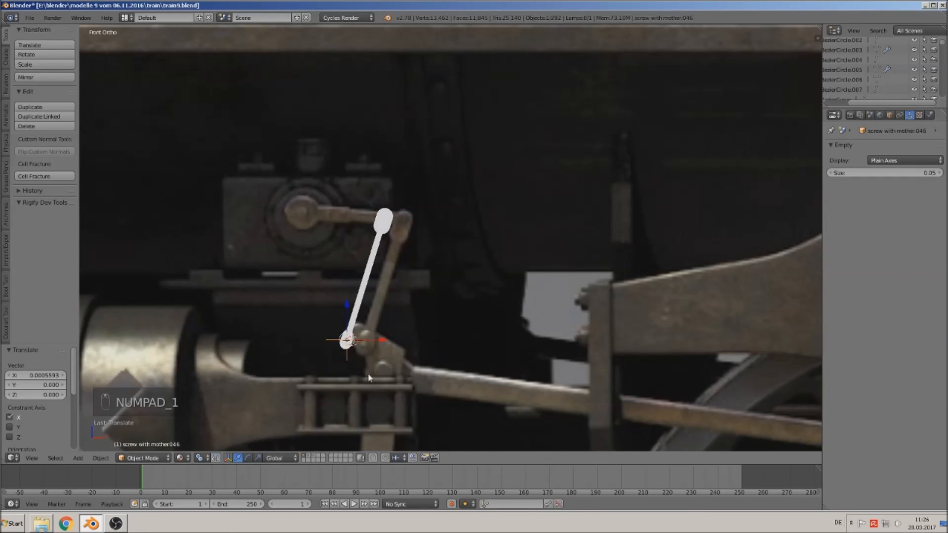
scroll(368, 372, up, 2)
key(shift+d)
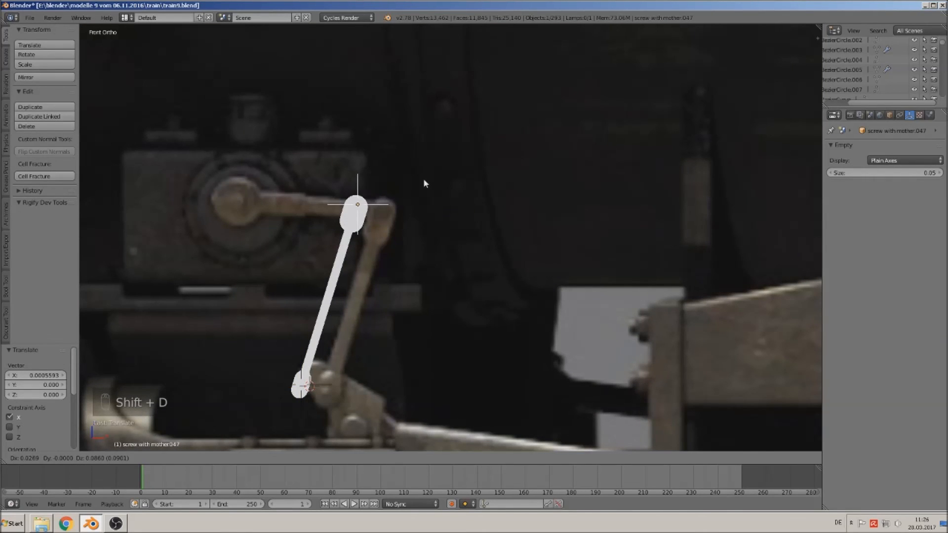
click(416, 202)
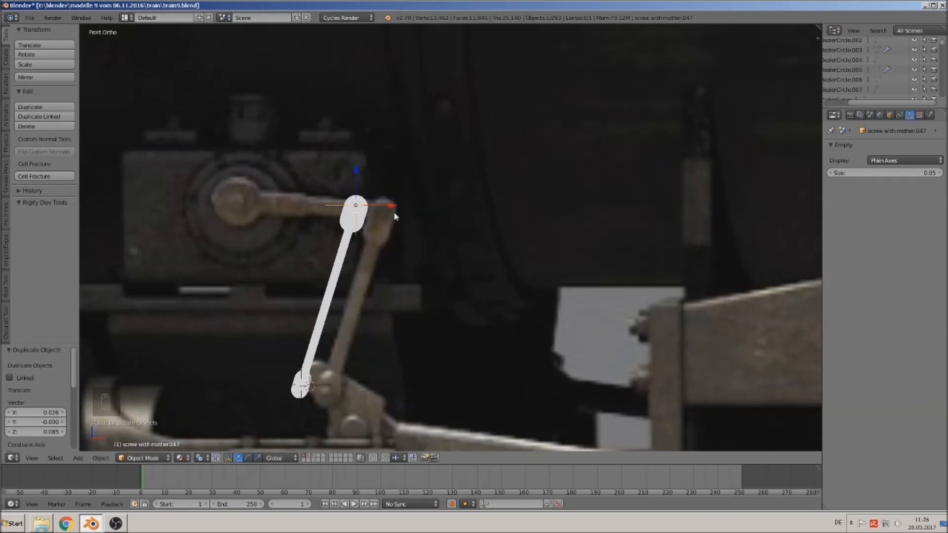
middle_drag(387, 213, 363, 241)
scroll(364, 242, up, 6)
shift+middle_drag(234, 185, 487, 210)
scroll(482, 219, up, 4)
drag(388, 191, 390, 191)
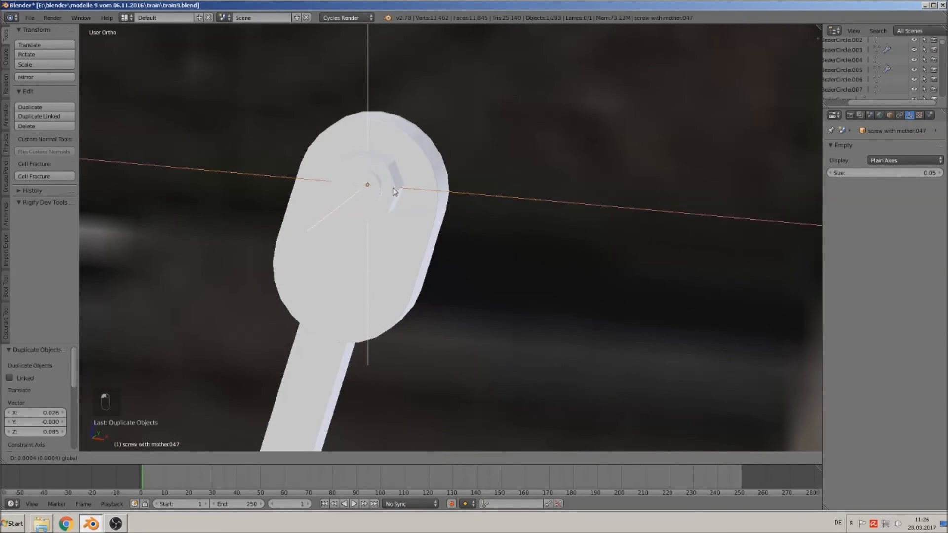
Move the rod together with both screws above the reference image beside the other finished parts, and save the file
scroll(390, 190, down, 6)
shift+middle_drag(461, 258, 527, 95)
middle_drag(430, 259, 343, 244)
key(a)
scroll(436, 273, down, 5)
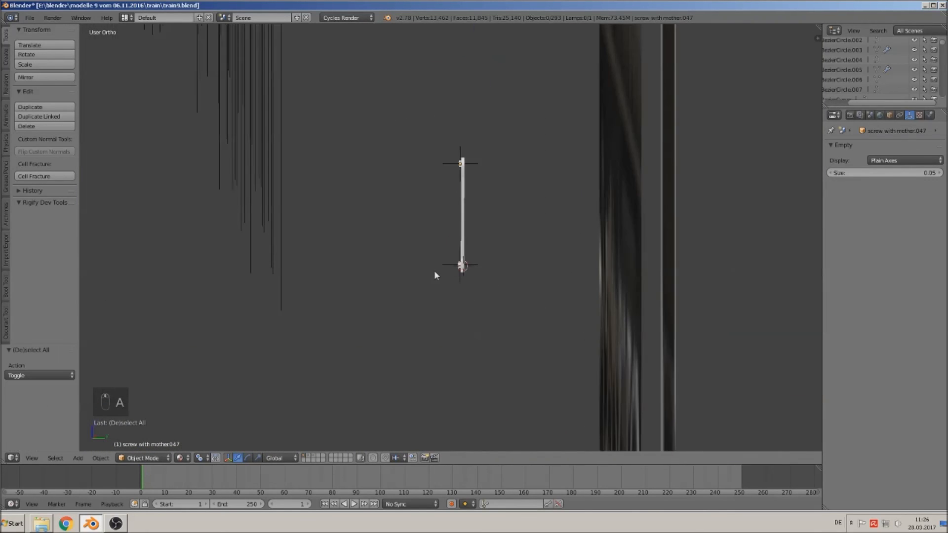
key(b)
drag(492, 305, 408, 100)
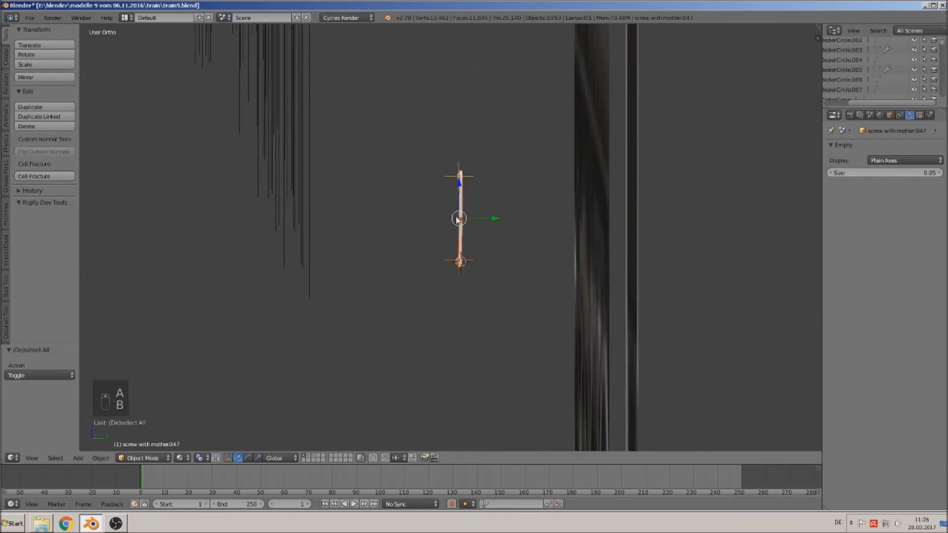
middle_drag(425, 224, 562, 226)
scroll(533, 213, down, 3)
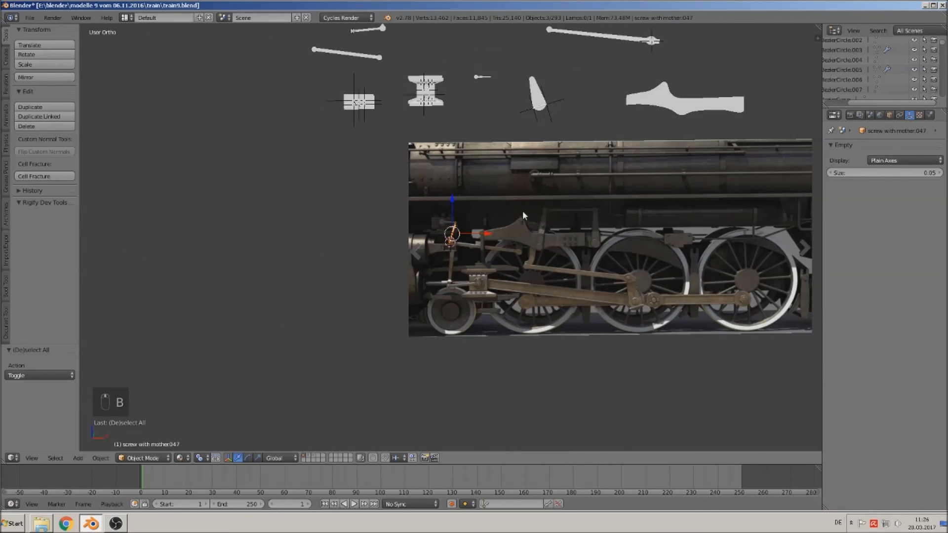
key(g)
click(519, 43)
key(a)
click(30, 17)
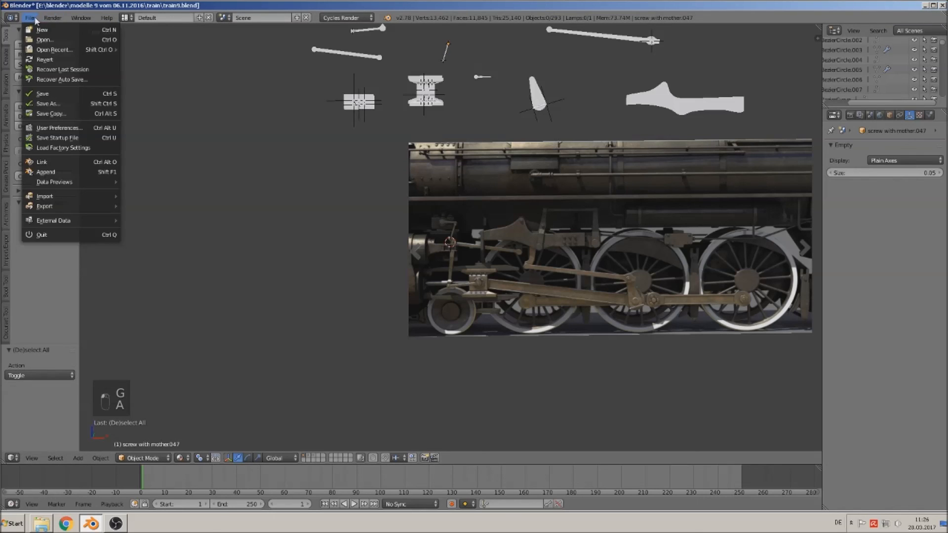
click(56, 94)
Examine the wheels and linkage in the reference image and compare them with the parts modelled so far
key(KP_1)
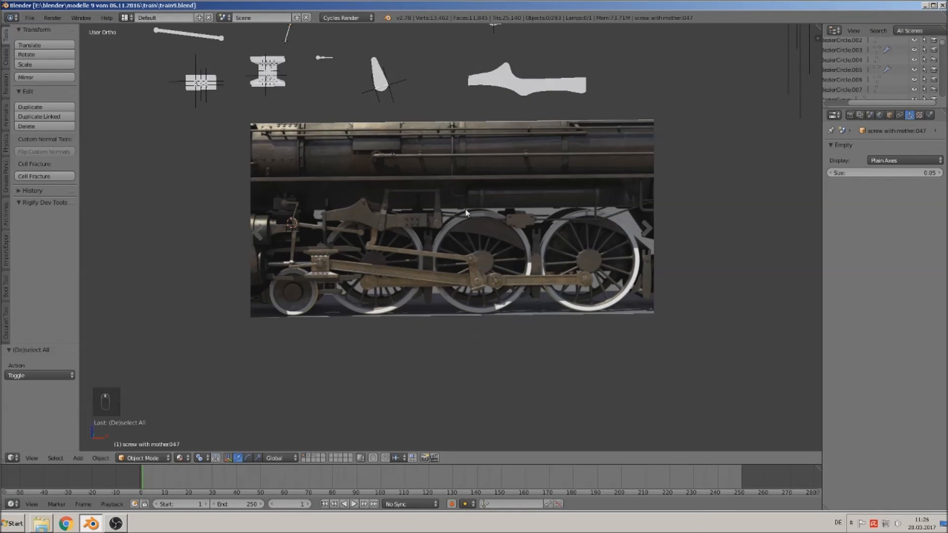
scroll(450, 241, up, 5)
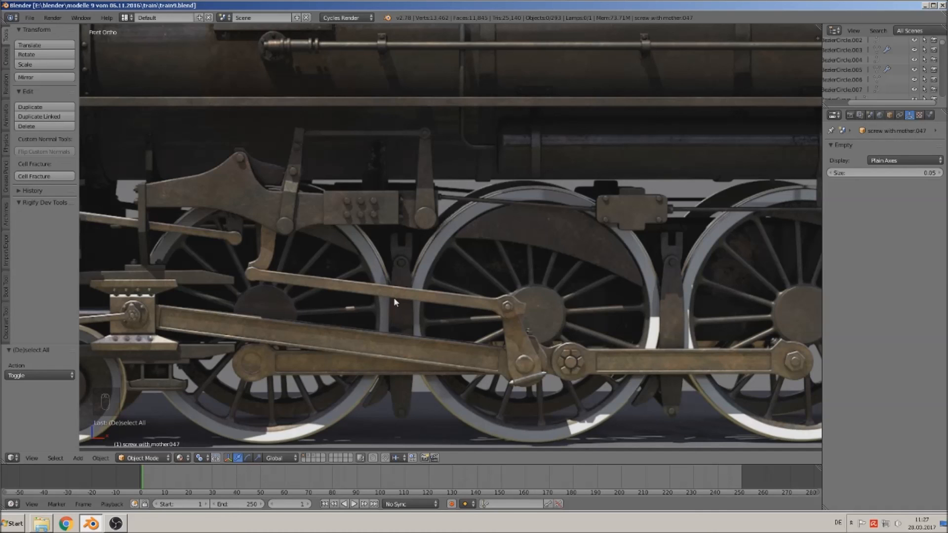
scroll(290, 250, down, 5)
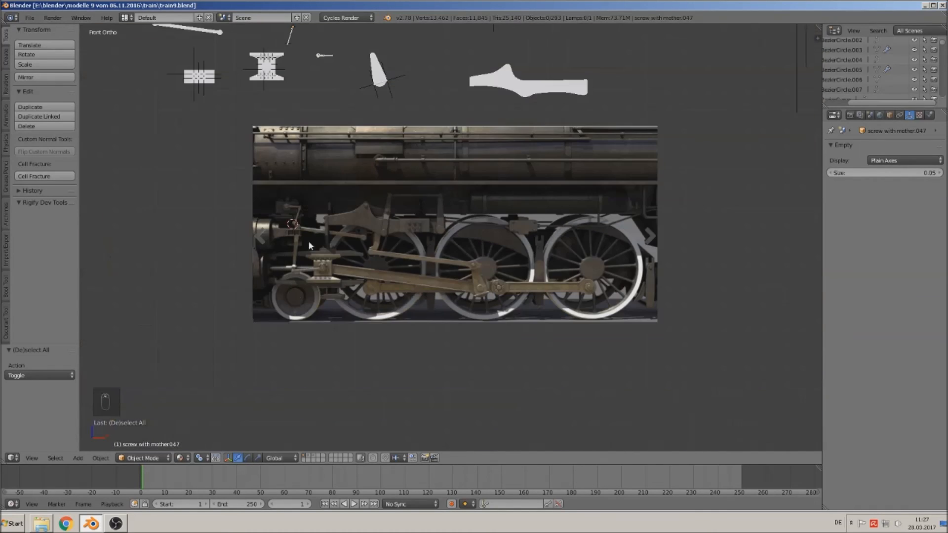
scroll(291, 250, up, 3)
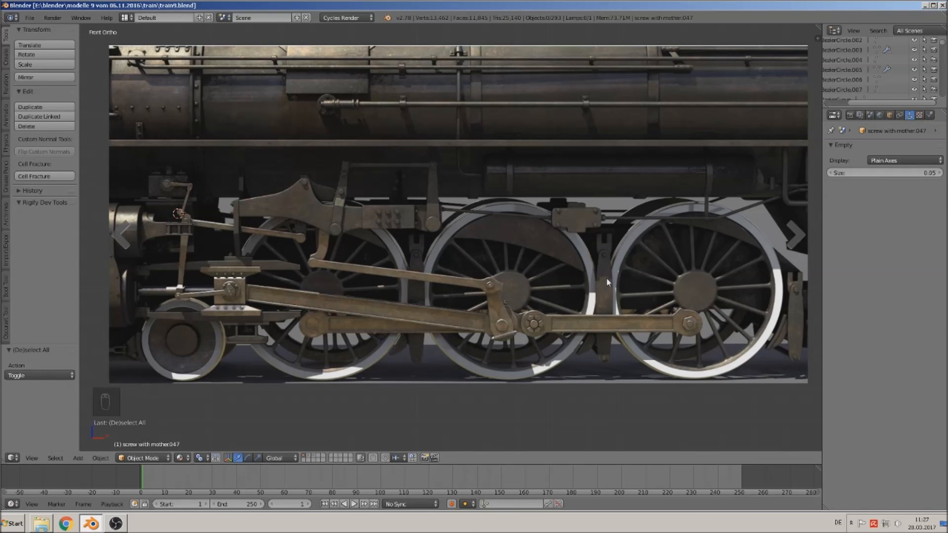
scroll(601, 284, down, 3)
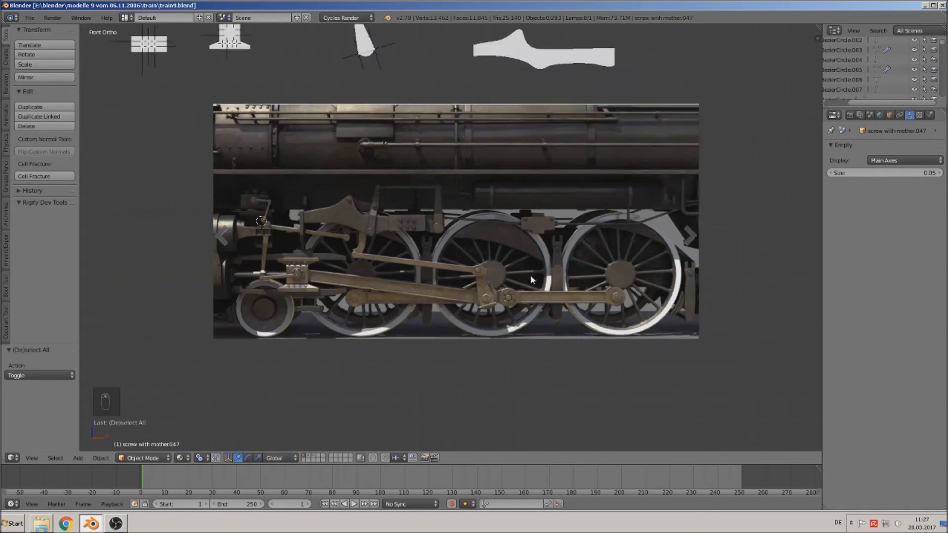
scroll(494, 292, down, 3)
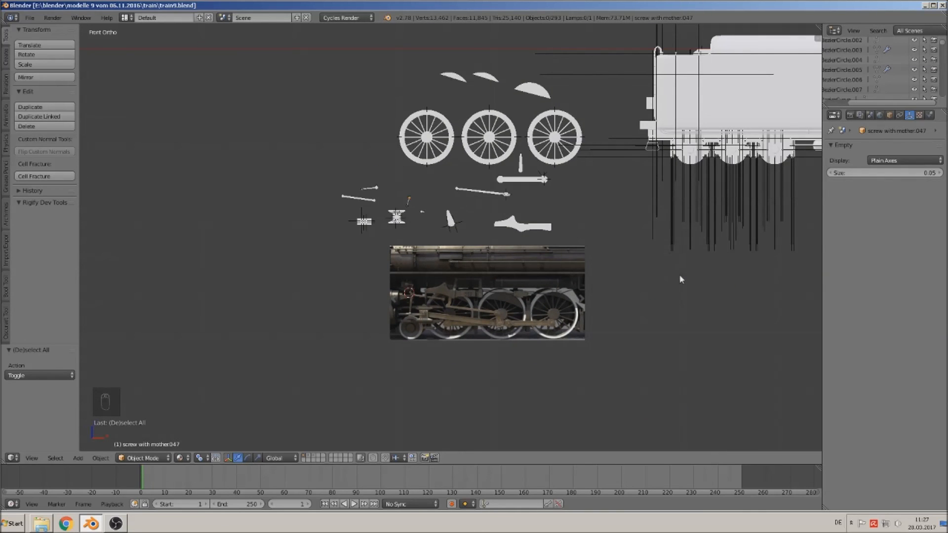
shift+middle_drag(682, 273, 572, 321)
Save the train9.blend file again
click(31, 18)
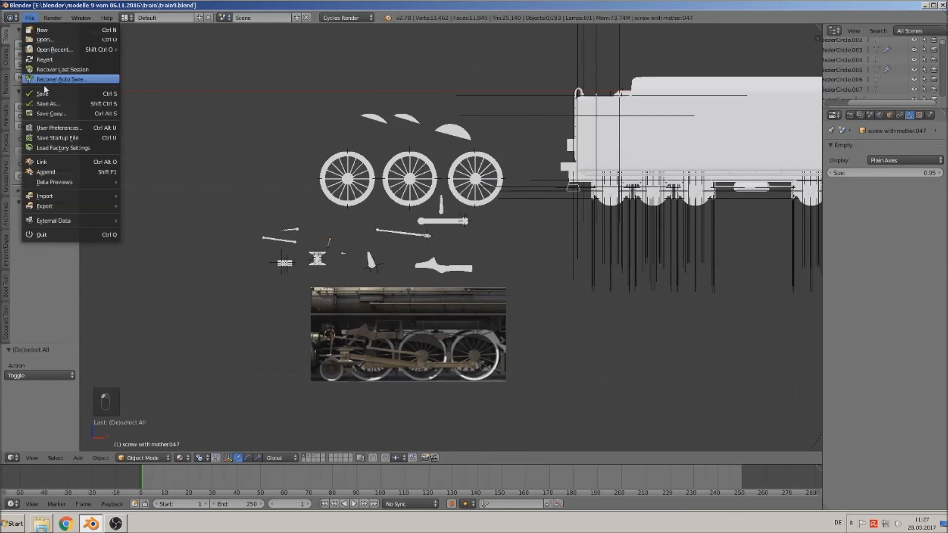
click(44, 97)
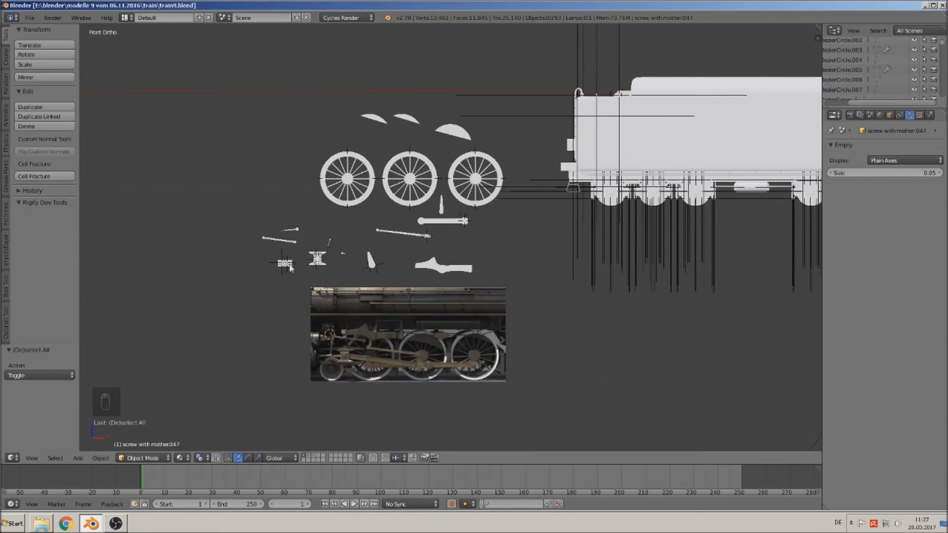